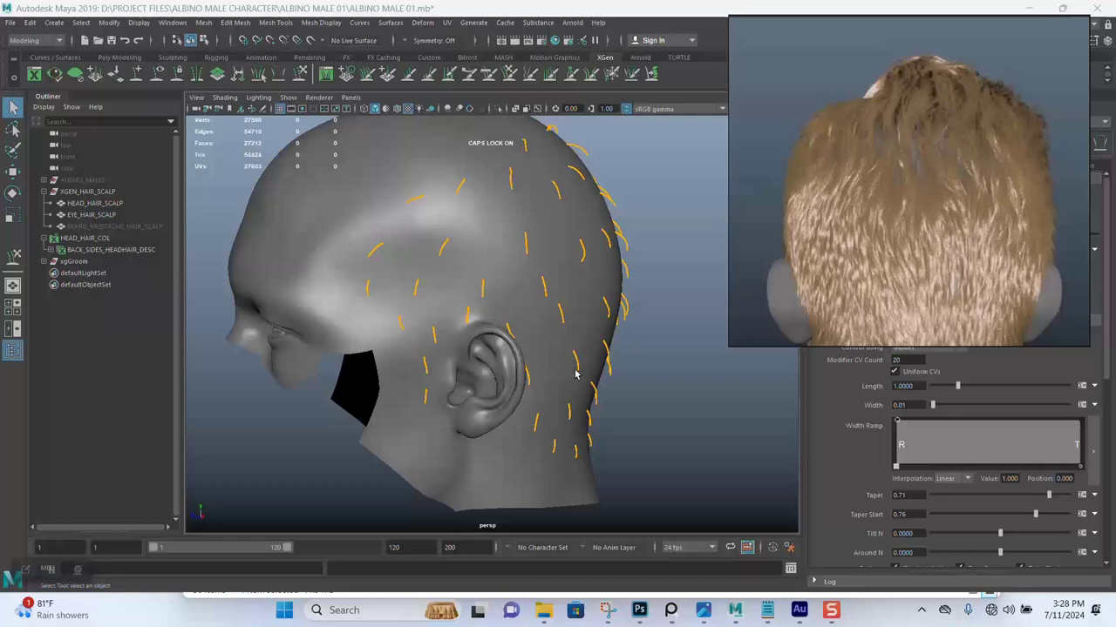
- Move the hair reference image beside the viewport and examine the guides around the back and sides of the head against it
left_click_drag(558, 370, 496, 326, "alt")
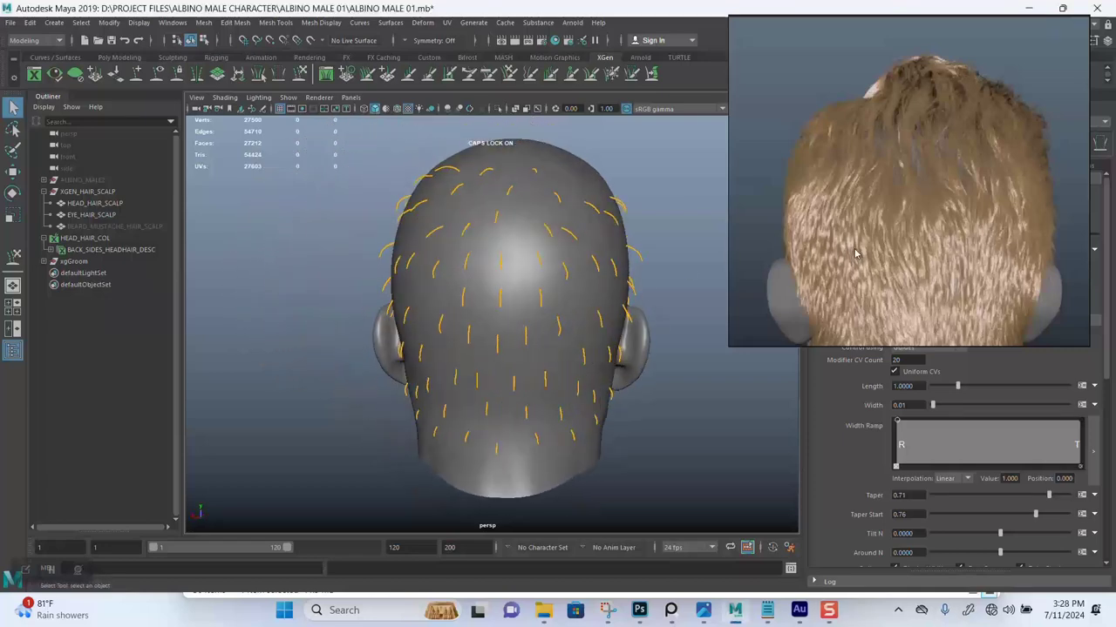
left_click_drag(917, 249, 198, 213)
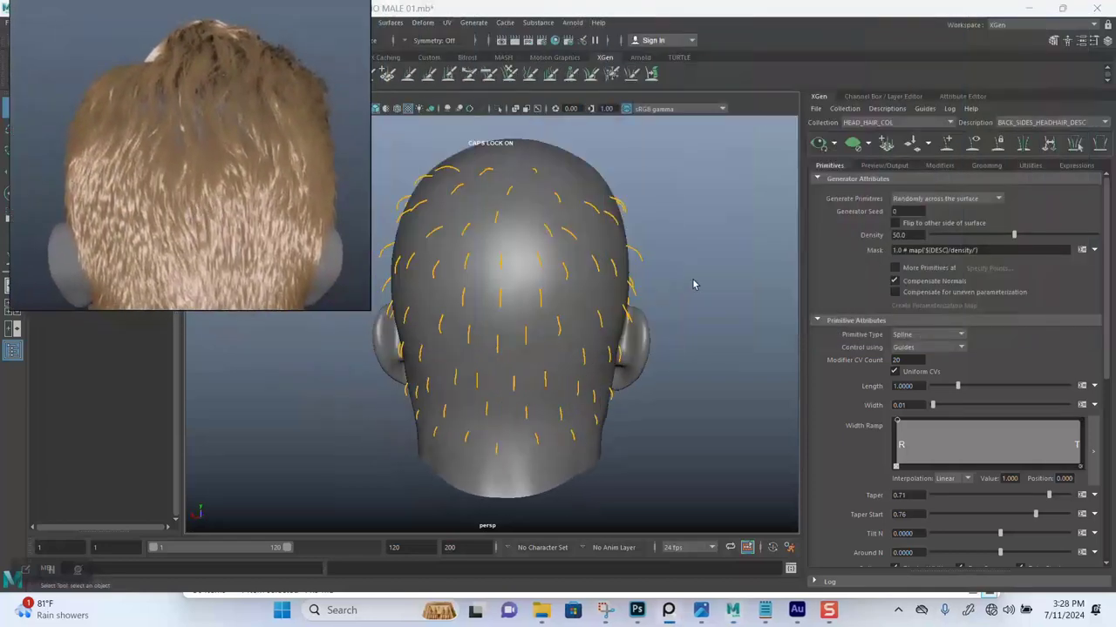
scroll(693, 284, "up", 1)
left_click_drag(702, 297, 720, 291, "alt")
left_click_drag(265, 273, 220, 258)
scroll(697, 278, "up", 2)
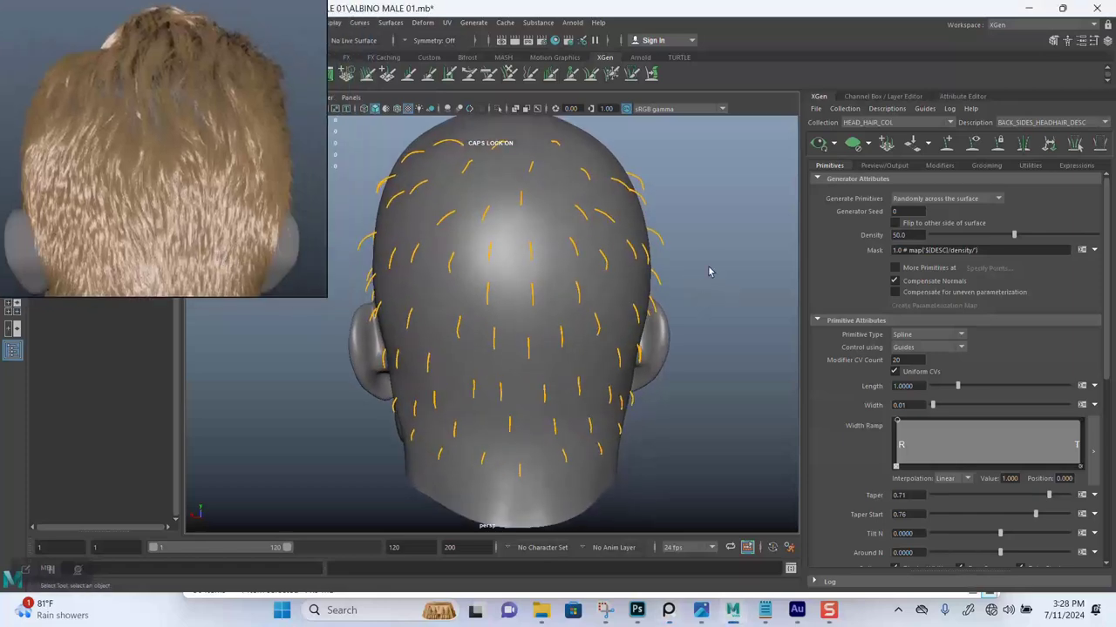
left_click_drag(708, 272, 747, 305, "alt")
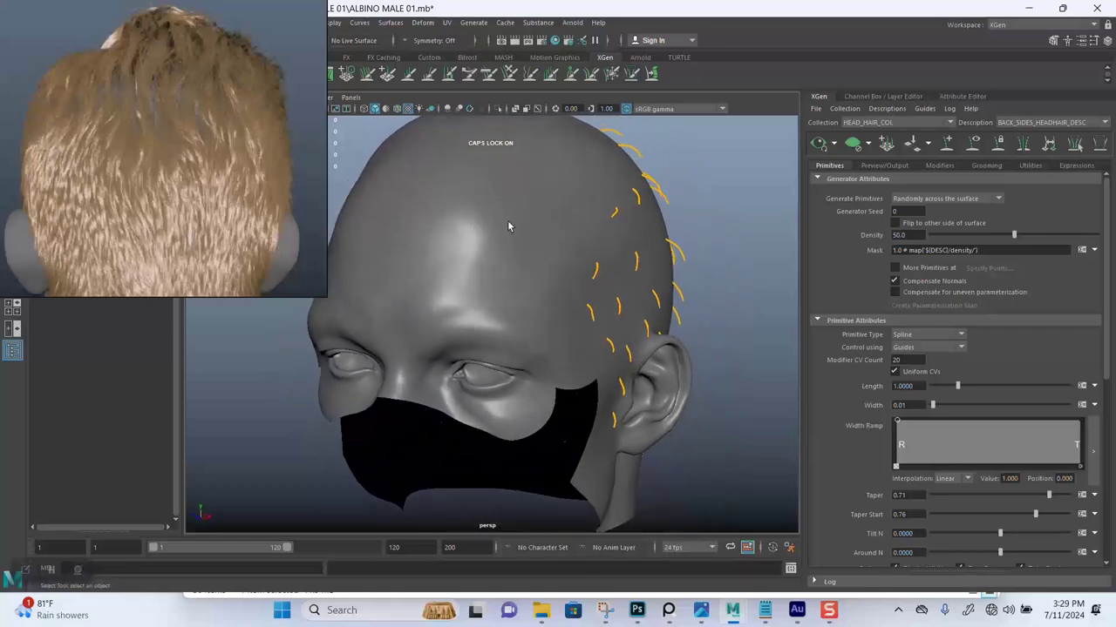
- Find the side-profile buzz-cut image with green hair-direction arrows on the reference board and enlarge it
scroll(218, 185, "down", 10)
scroll(284, 238, "up", 3)
middle_click_drag(283, 238, 246, 220)
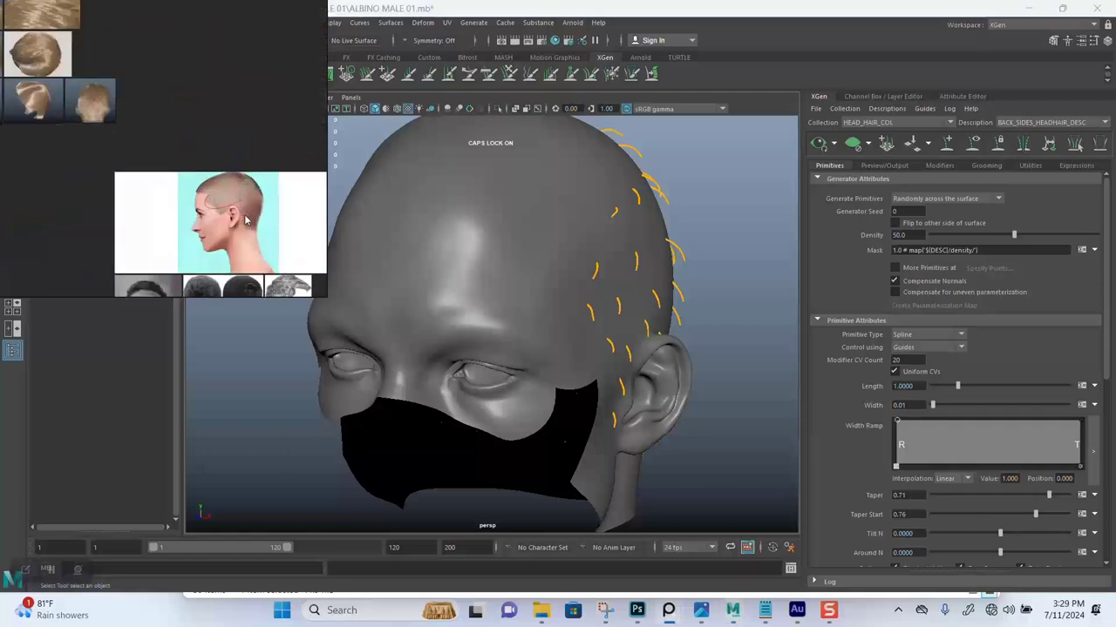
scroll(206, 202, "up", 5)
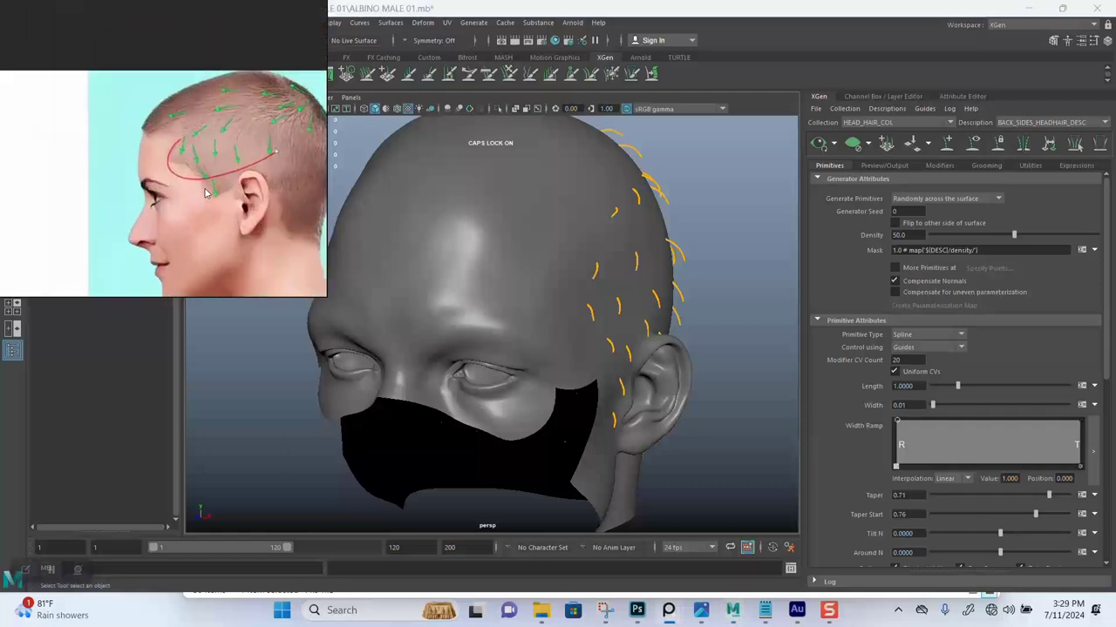
- Preview the XGen hair, examine its coverage along the front and side hairline, and clear the preview
left_click_drag(727, 299, 610, 295, "alt")
left_click(828, 141)
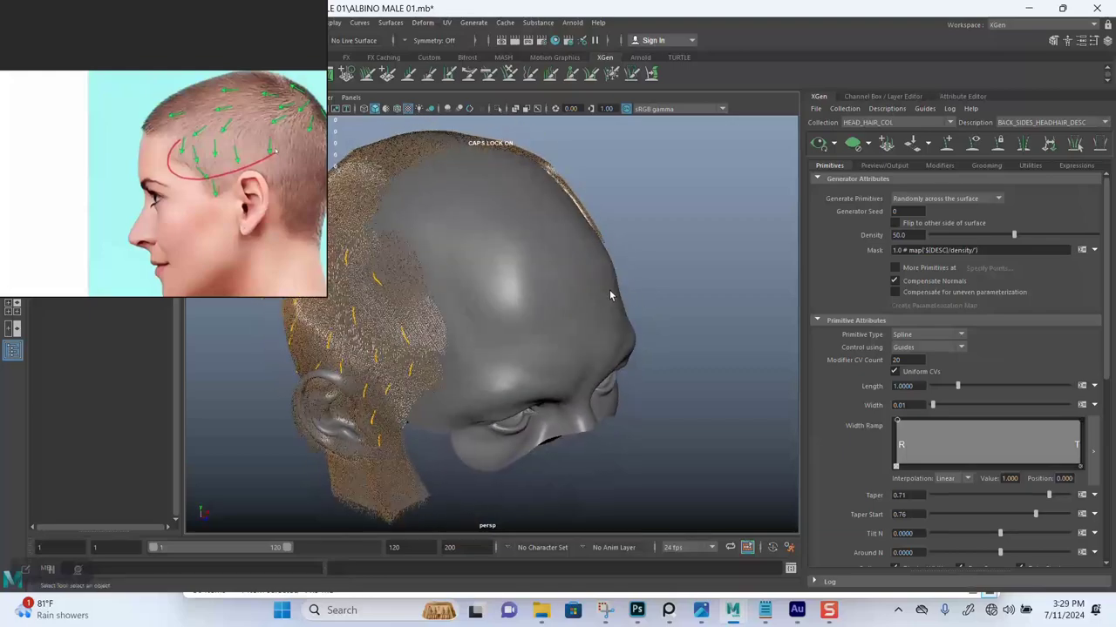
left_click_drag(597, 355, 633, 272, "alt")
right_click_drag(633, 272, 622, 331, "alt")
left_click_drag(610, 323, 615, 296, "alt")
right_click_drag(614, 297, 612, 339, "alt")
left_click_drag(612, 339, 694, 260, "alt")
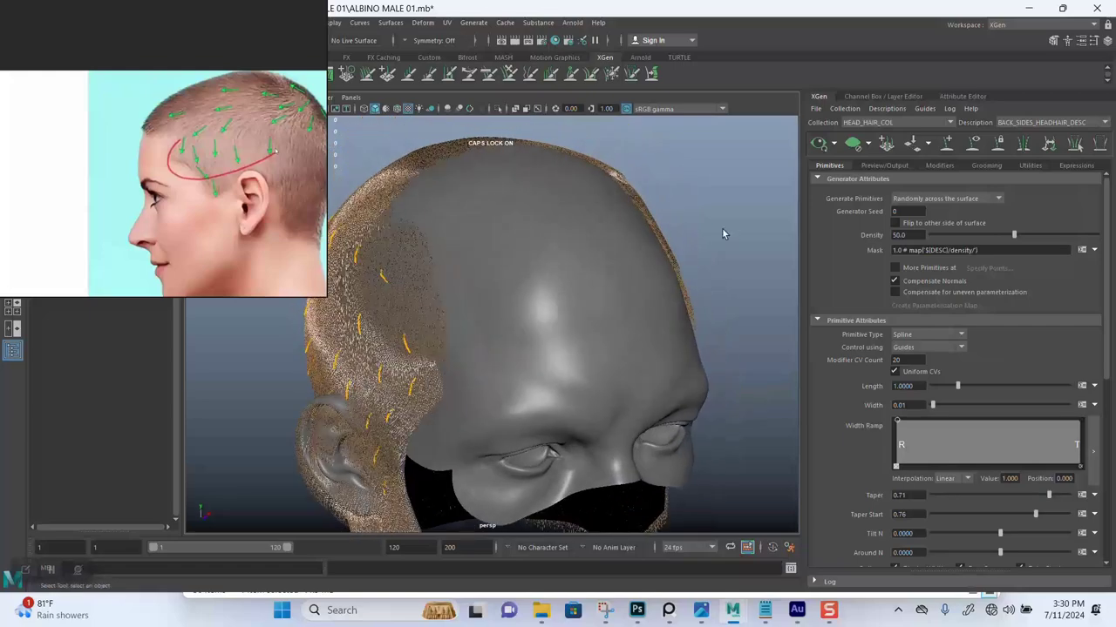
left_click(854, 144)
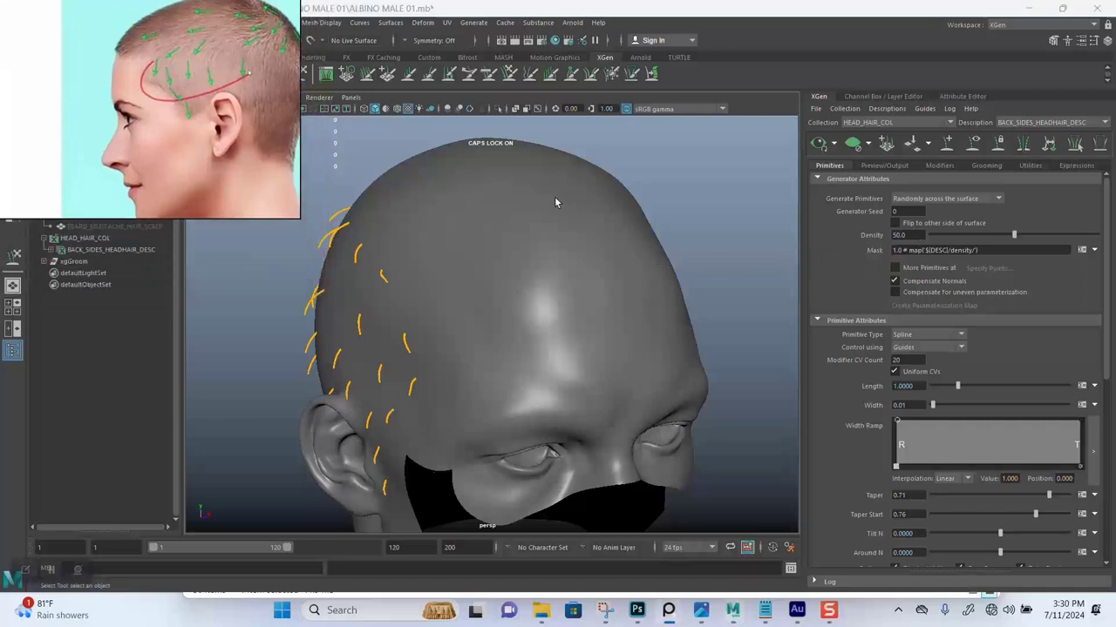
- Create a density mask map named BACK_SIDES_DENS_MASK with map resolution 50 and a black start color
left_click(1095, 251)
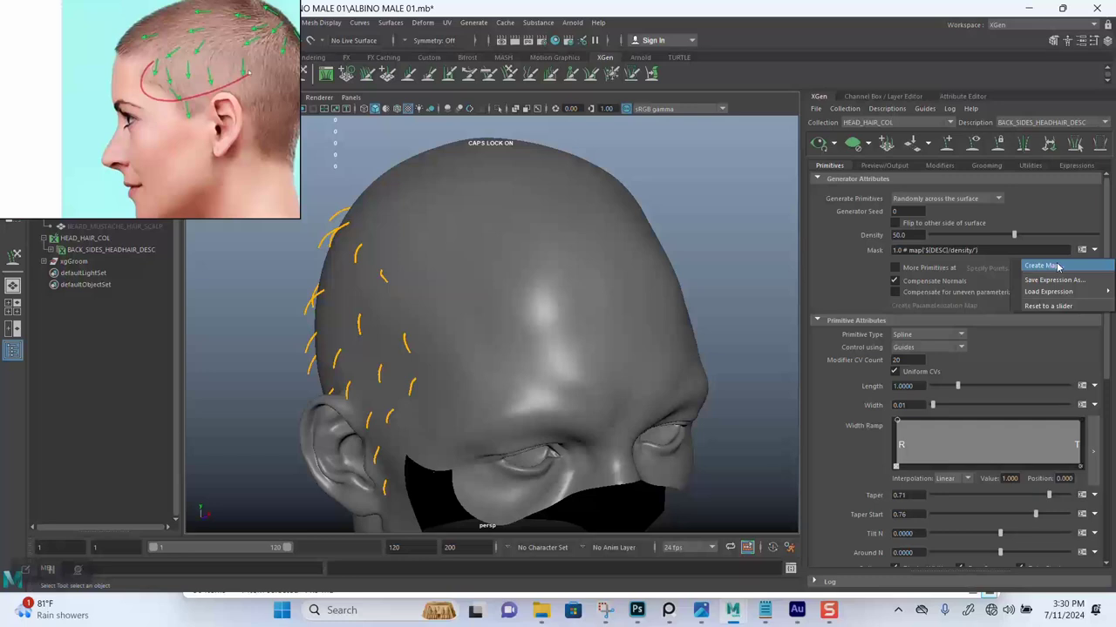
left_click(1045, 266)
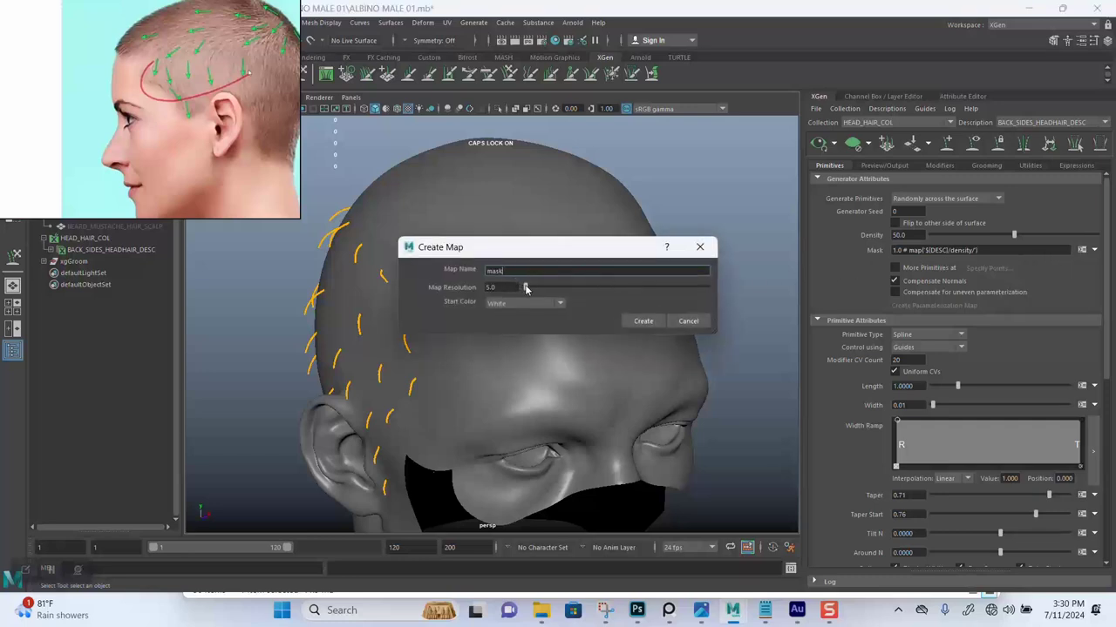
left_click_drag(526, 289, 475, 286)
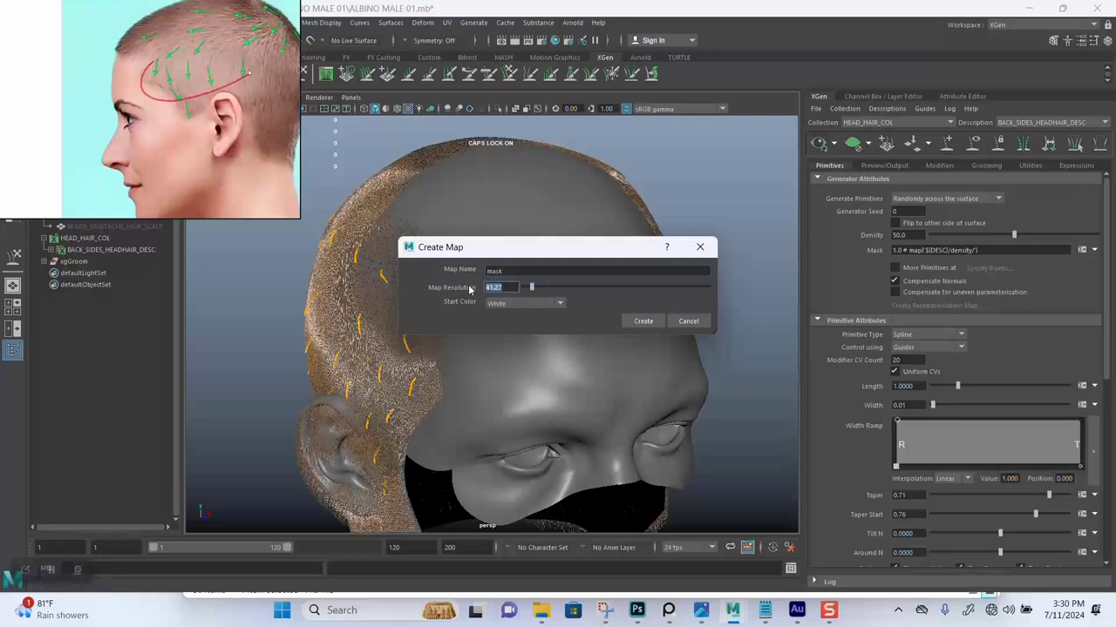
type("50")
left_click(504, 271)
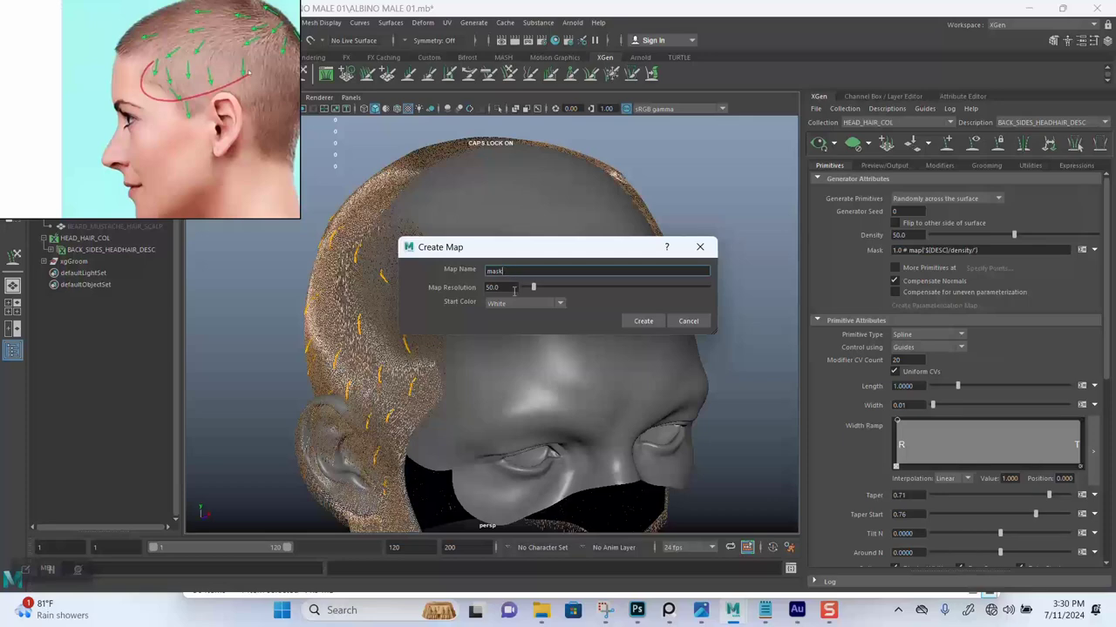
left_click(517, 304)
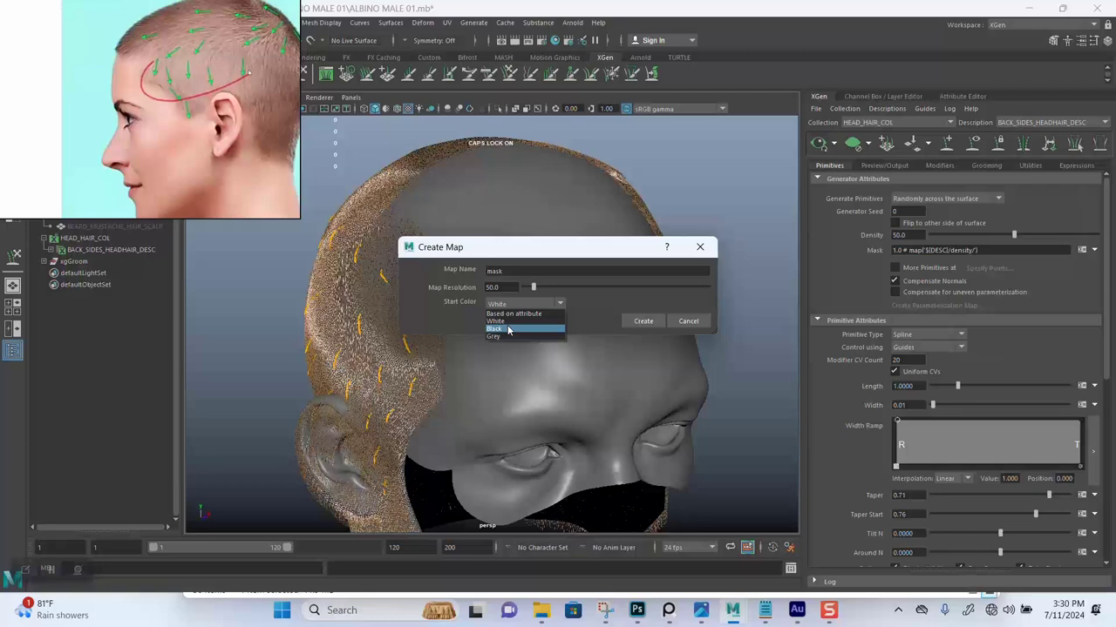
left_click(509, 330)
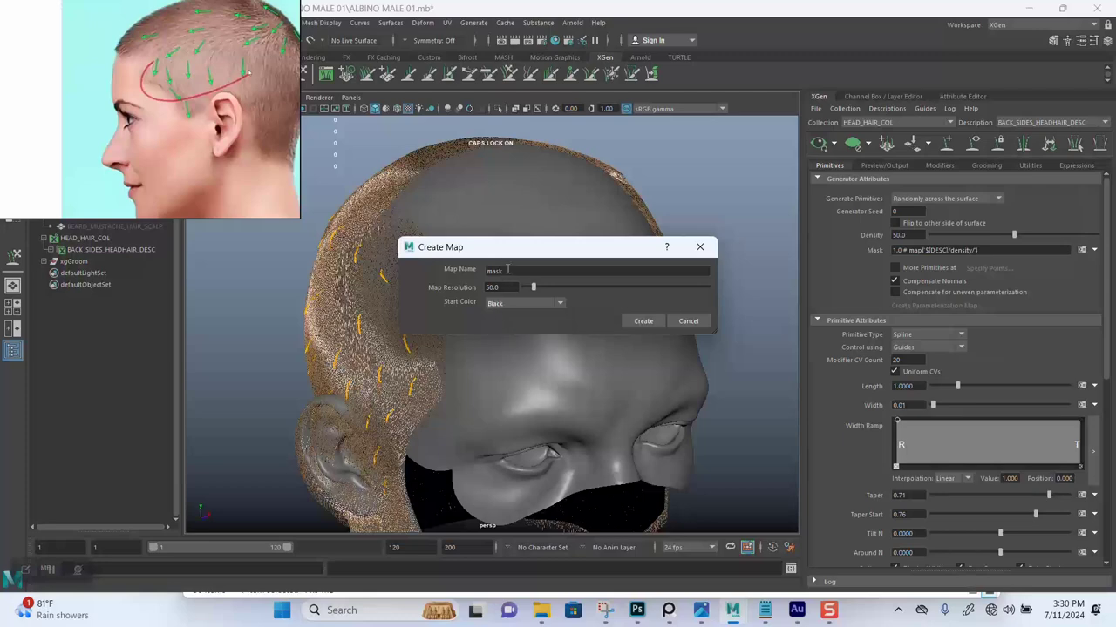
left_click_drag(508, 270, 477, 270)
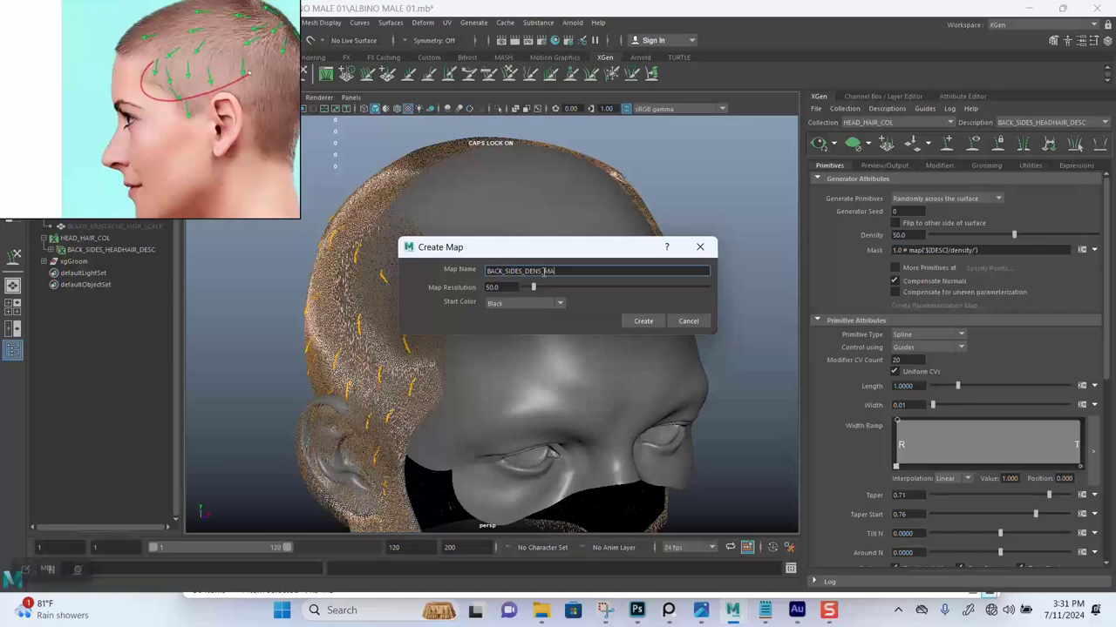
left_click(642, 321)
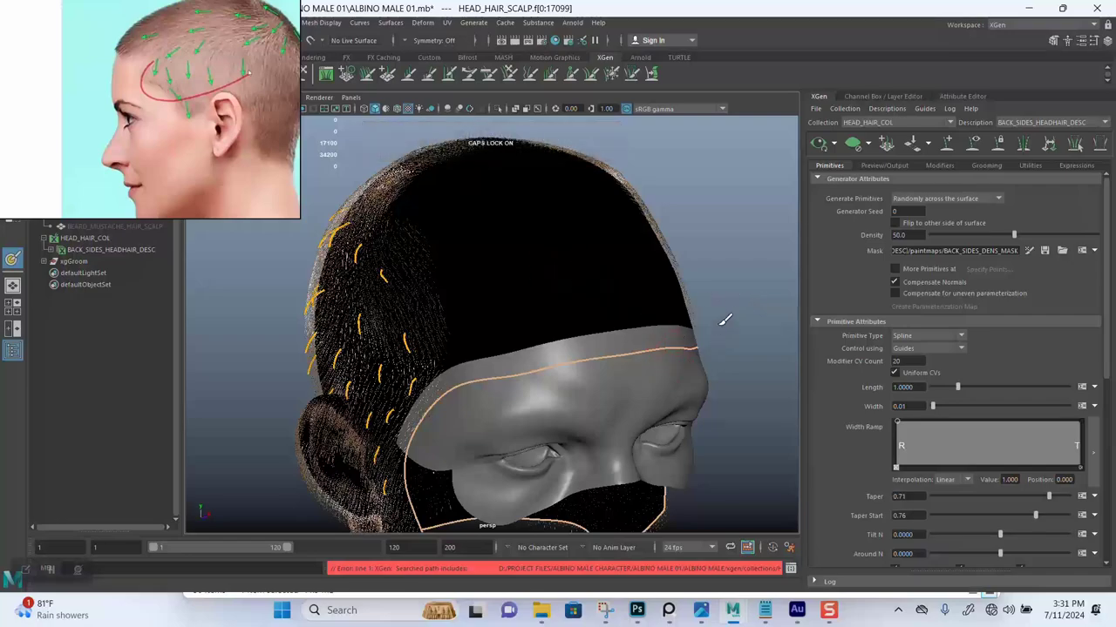
- Select HEAD_HAIR_SCALP as the mesh for painting the mask and check its side and front
left_click_drag(725, 316, 697, 313, "alt")
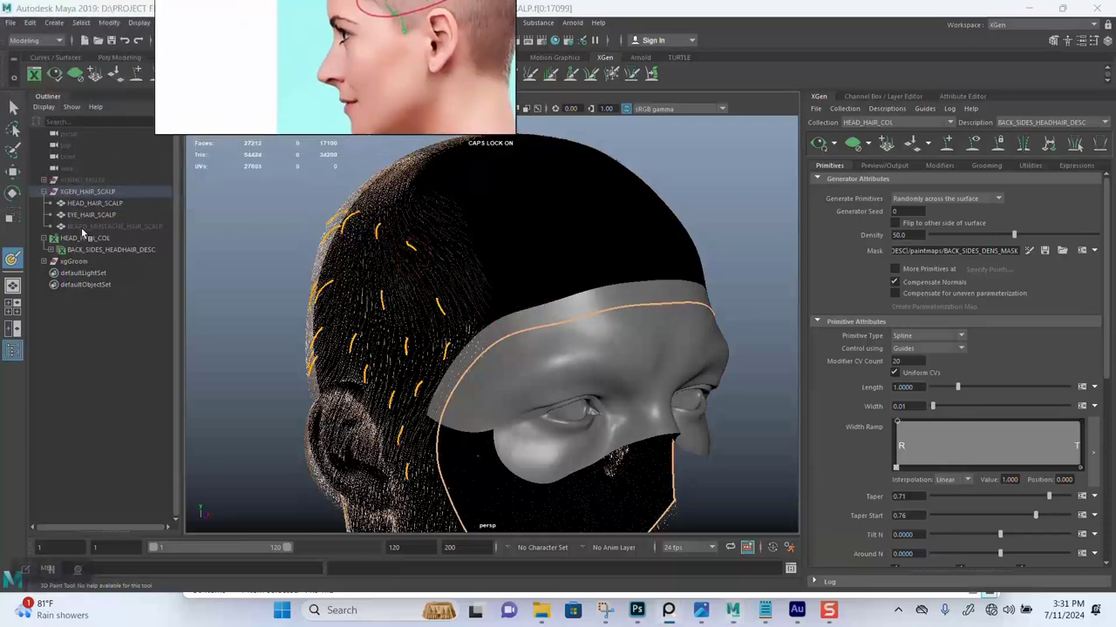
left_click(87, 214)
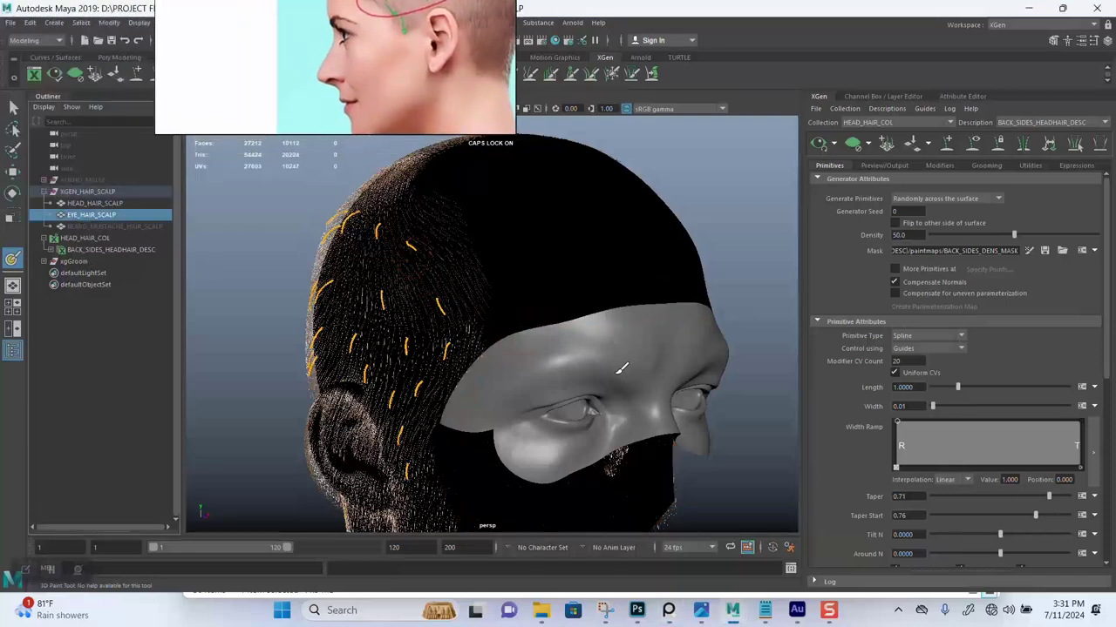
left_click_drag(670, 261, 643, 266, "alt")
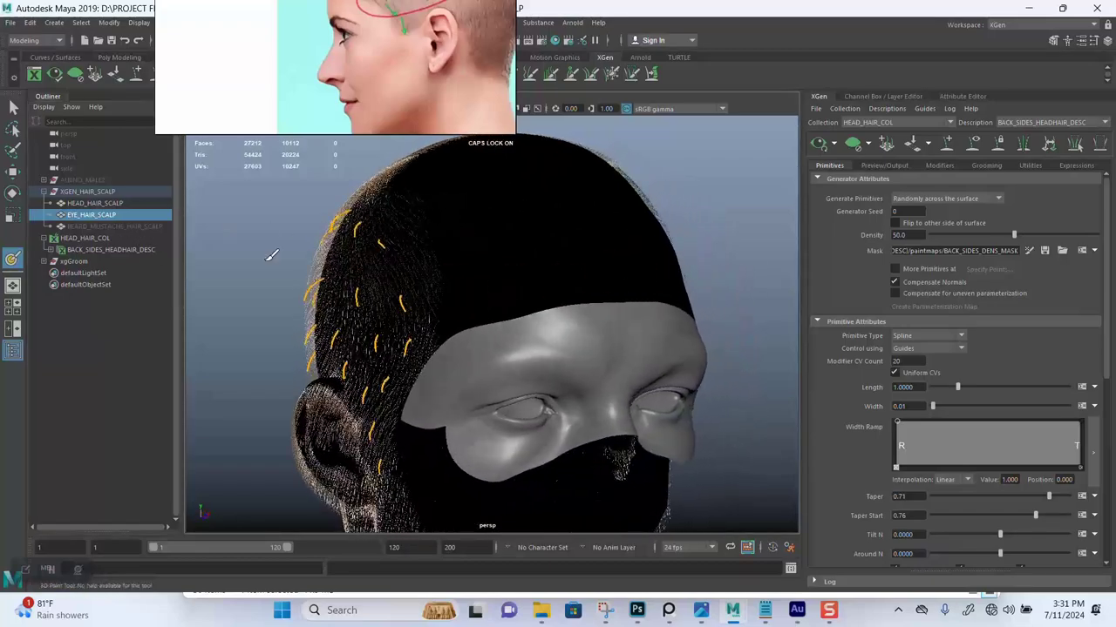
left_click(96, 203)
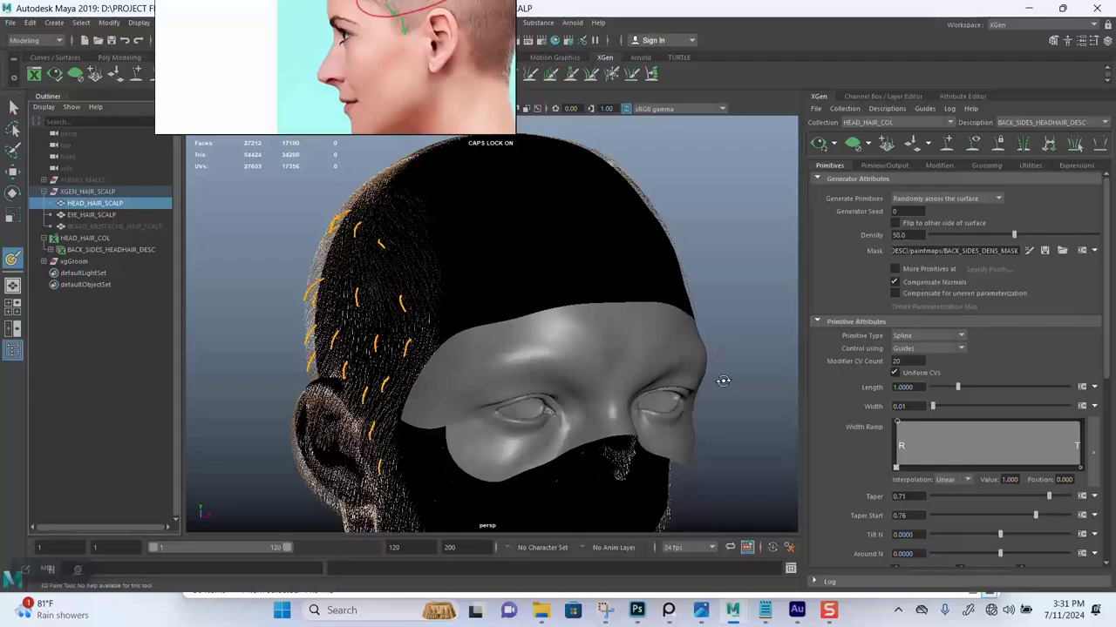
left_click_drag(722, 381, 590, 364, "alt")
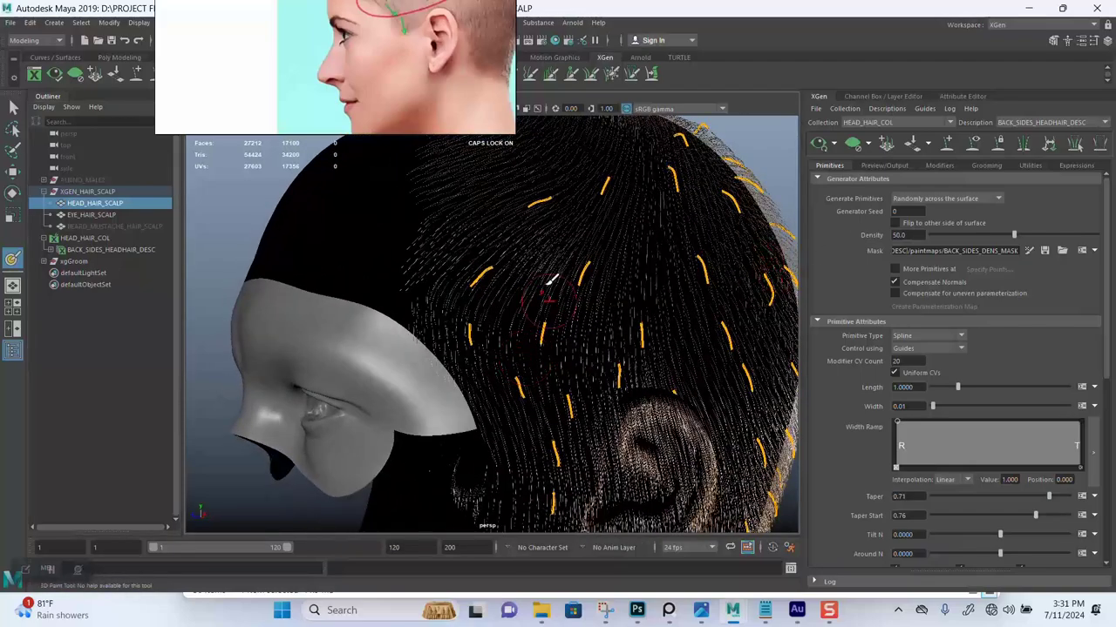
right_click_drag(482, 377, 470, 289, "alt")
left_click_drag(453, 321, 565, 327, "alt")
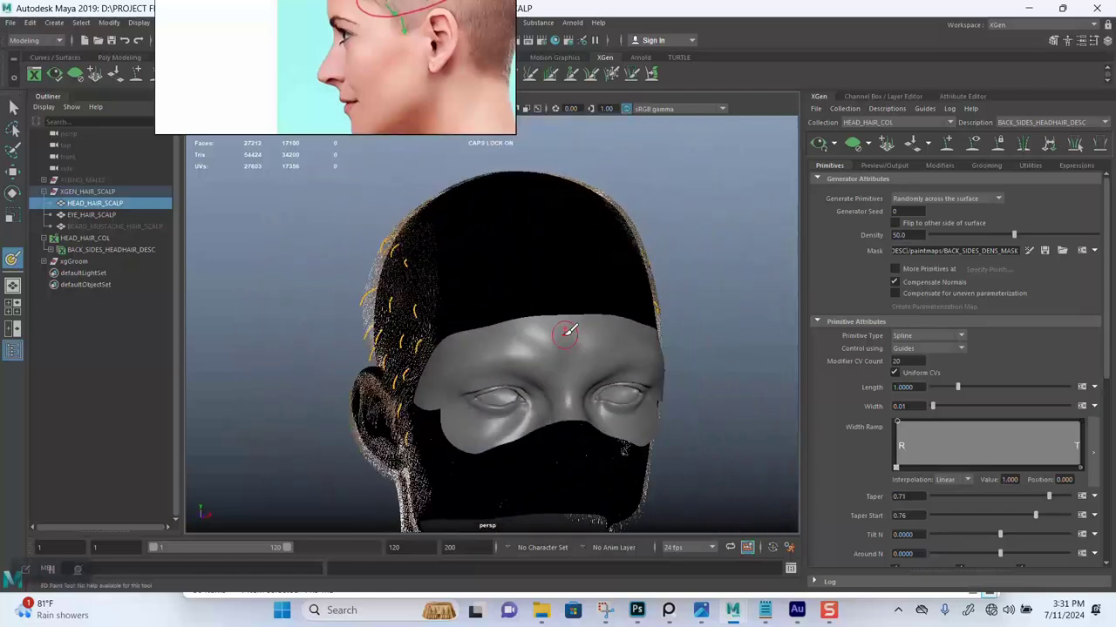
- Set the 3D Paint Tool color to white and choose the solid brush profile
double_click(13, 260)
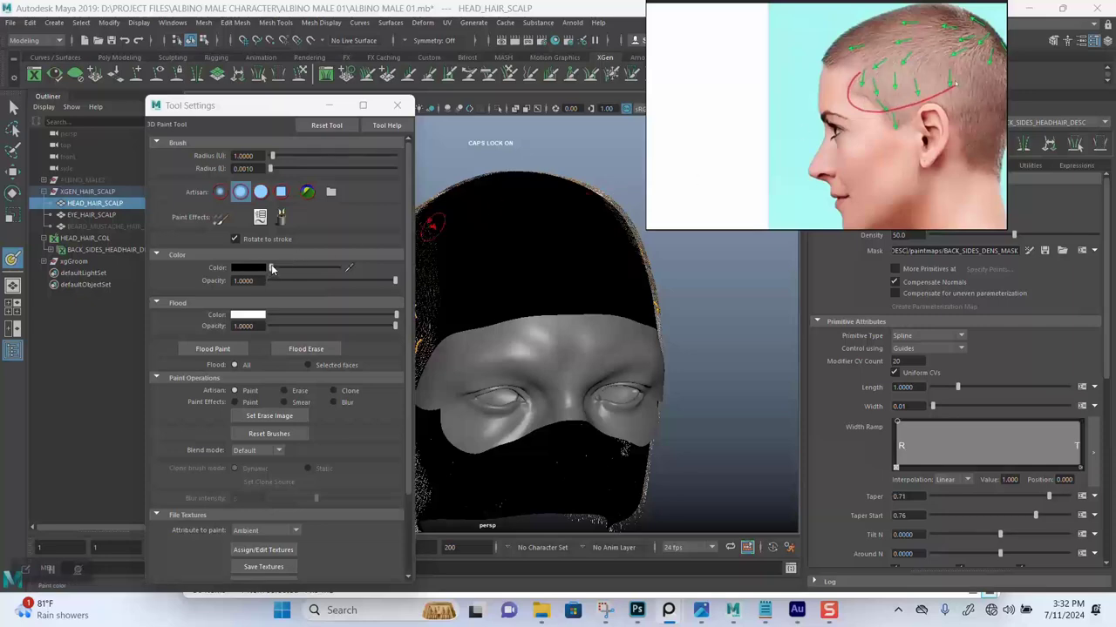
left_click_drag(272, 268, 344, 268)
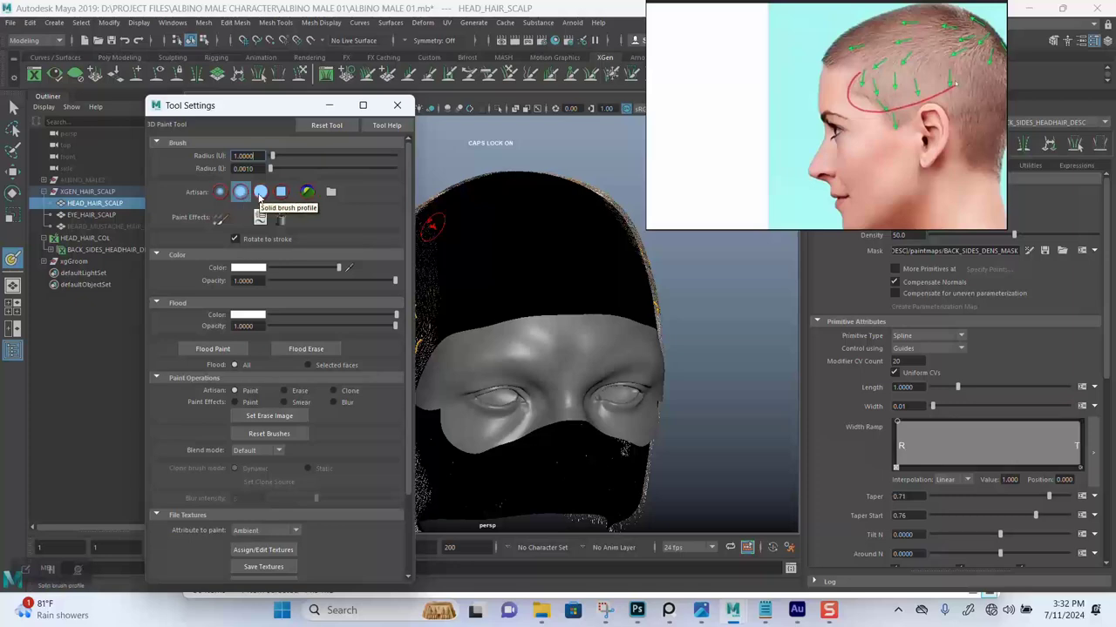
left_click(261, 192)
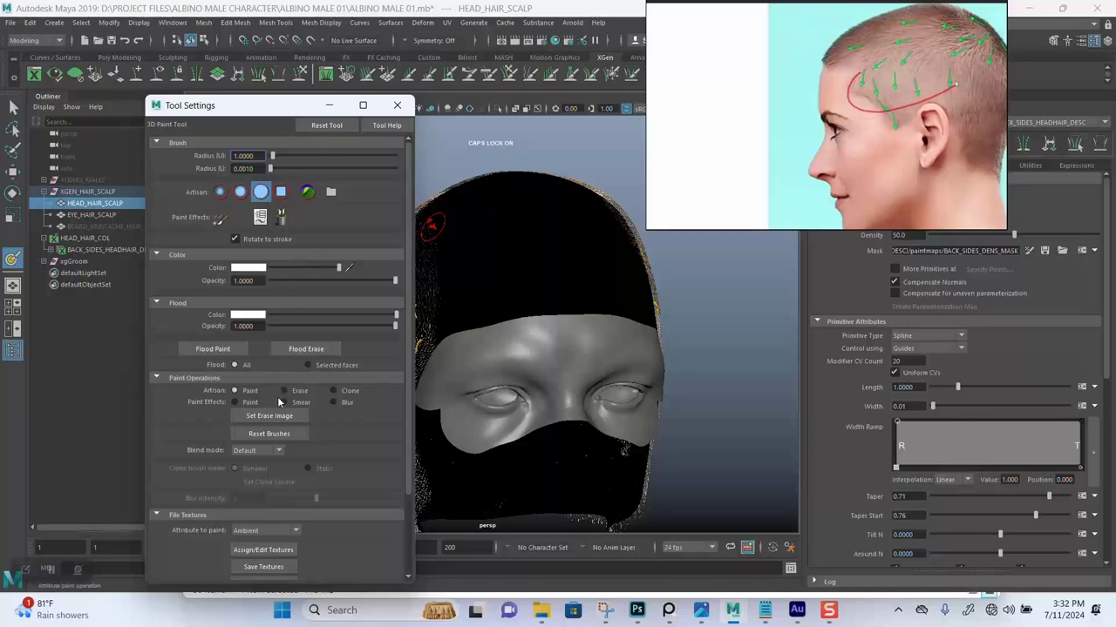
- Assign a 4096 × 4096 file texture for painting, save the textures, and check the assigned size
scroll(359, 381, "down", 2)
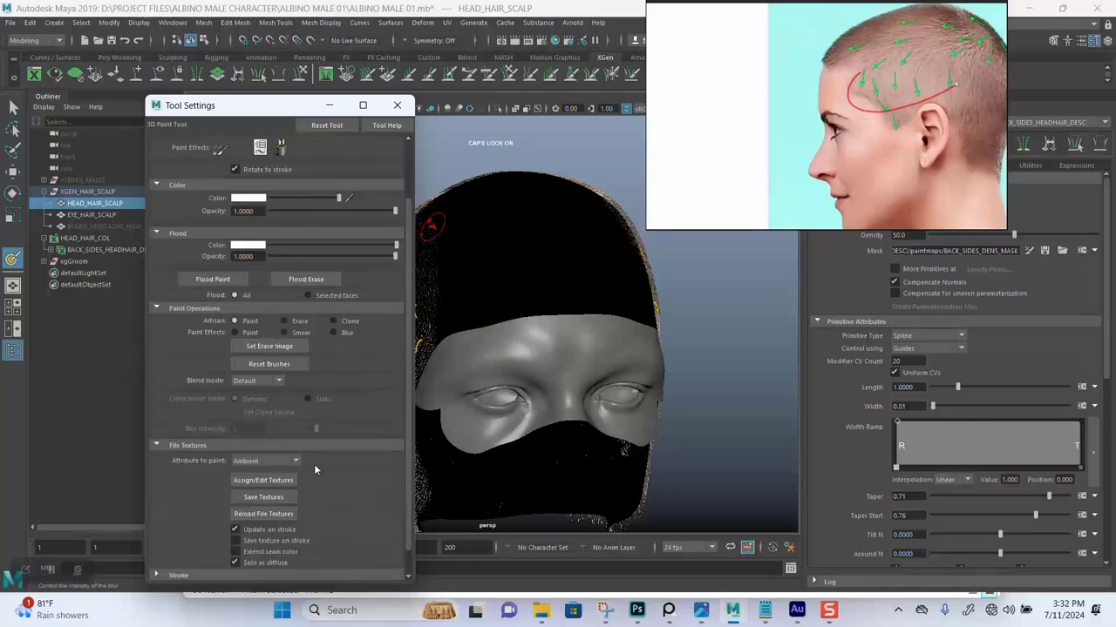
left_click(263, 480)
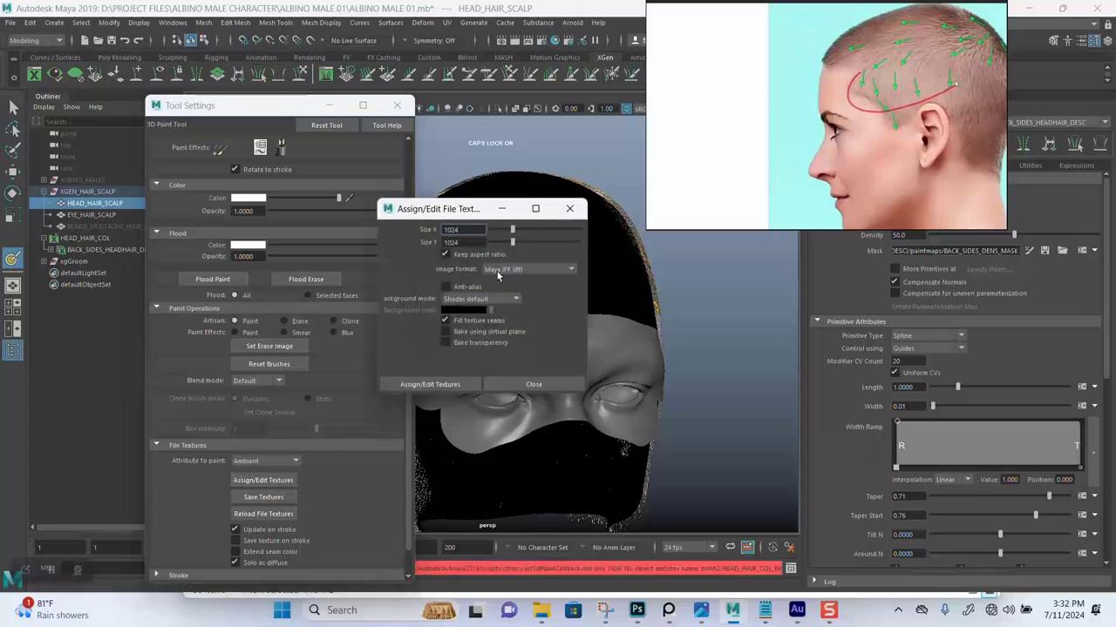
left_click(575, 241)
left_click(429, 383)
left_click(496, 389)
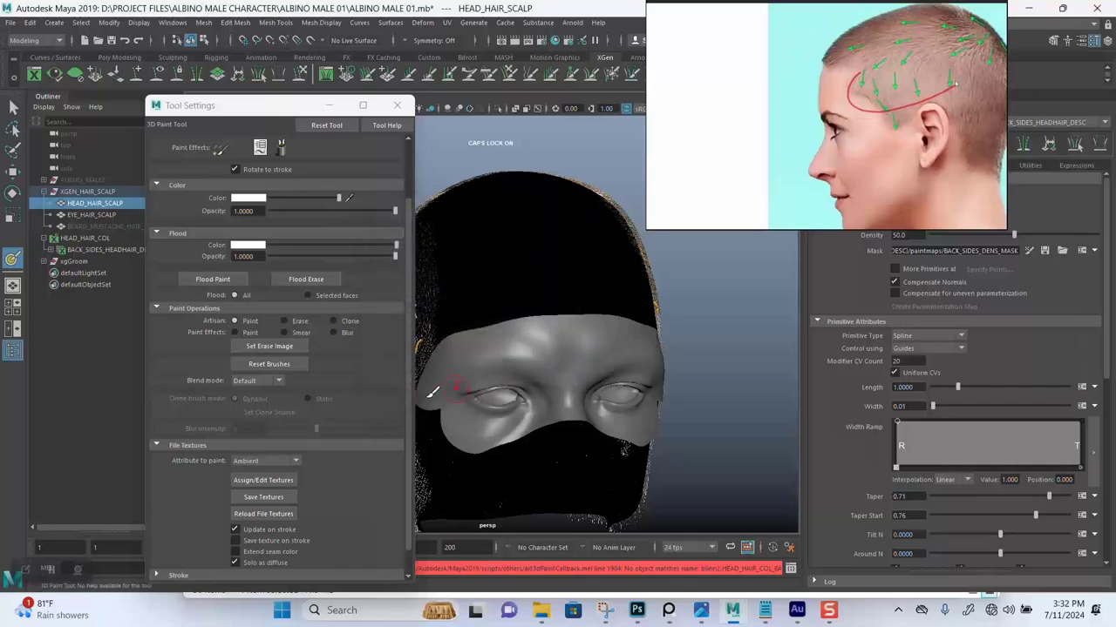
left_click(274, 496)
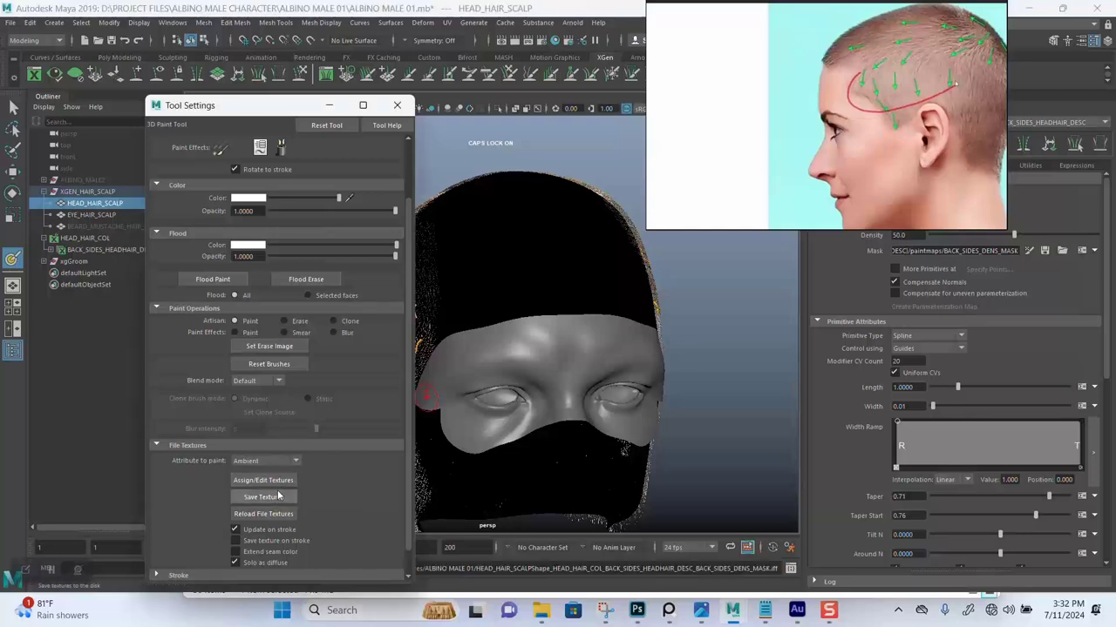
left_click(263, 480)
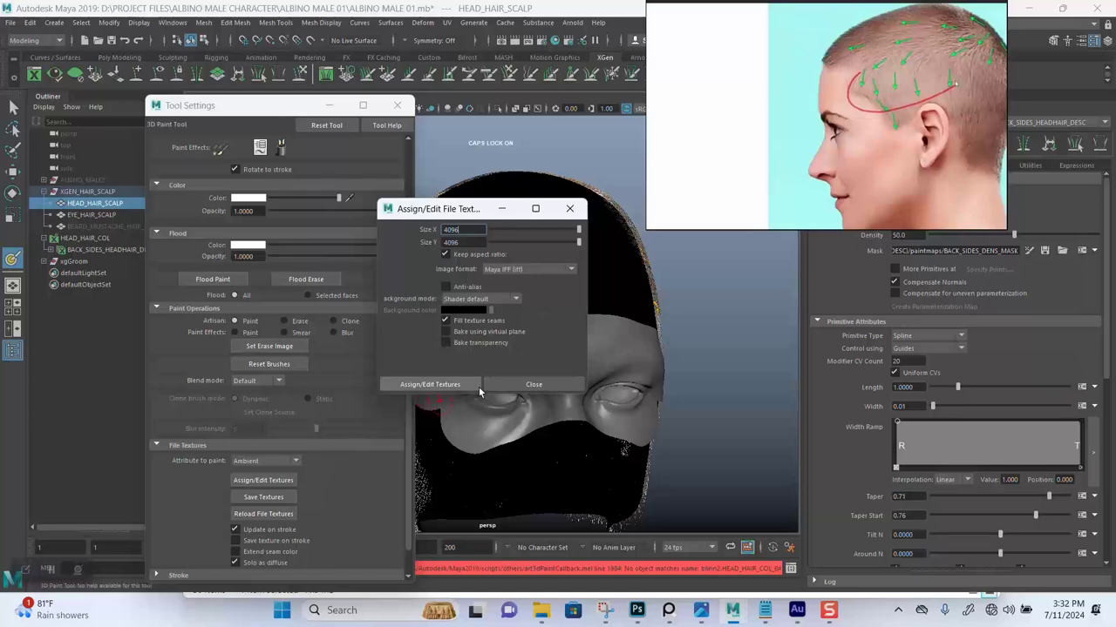
left_click(528, 384)
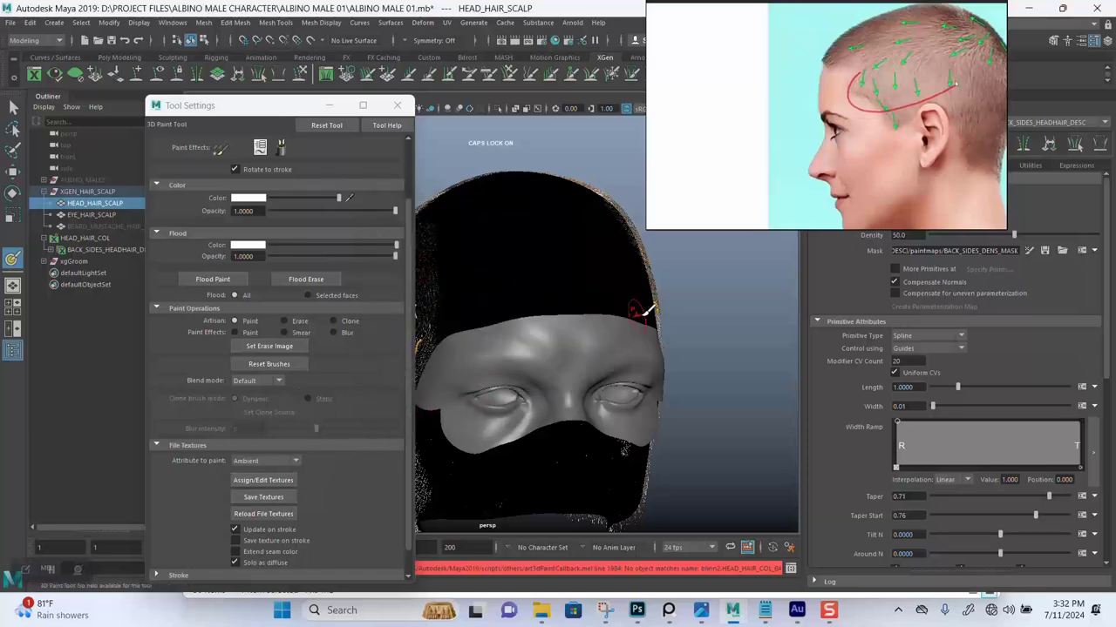
- Move the reference image off the XGen settings, and clear and regenerate the hair preview
left_click_drag(773, 172, 512, 22)
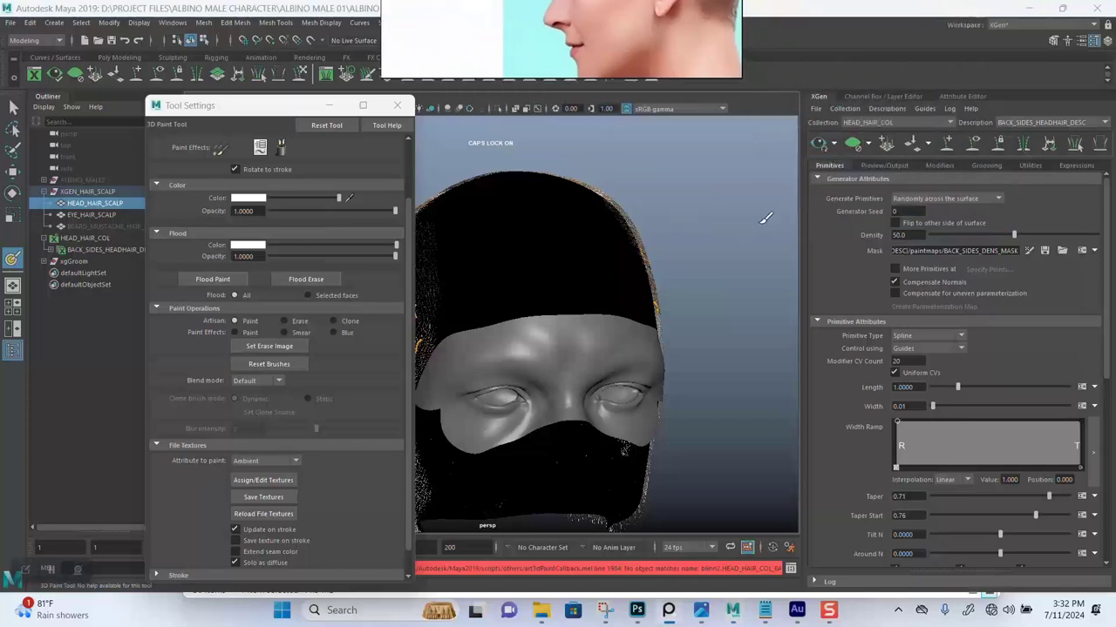
left_click(853, 145)
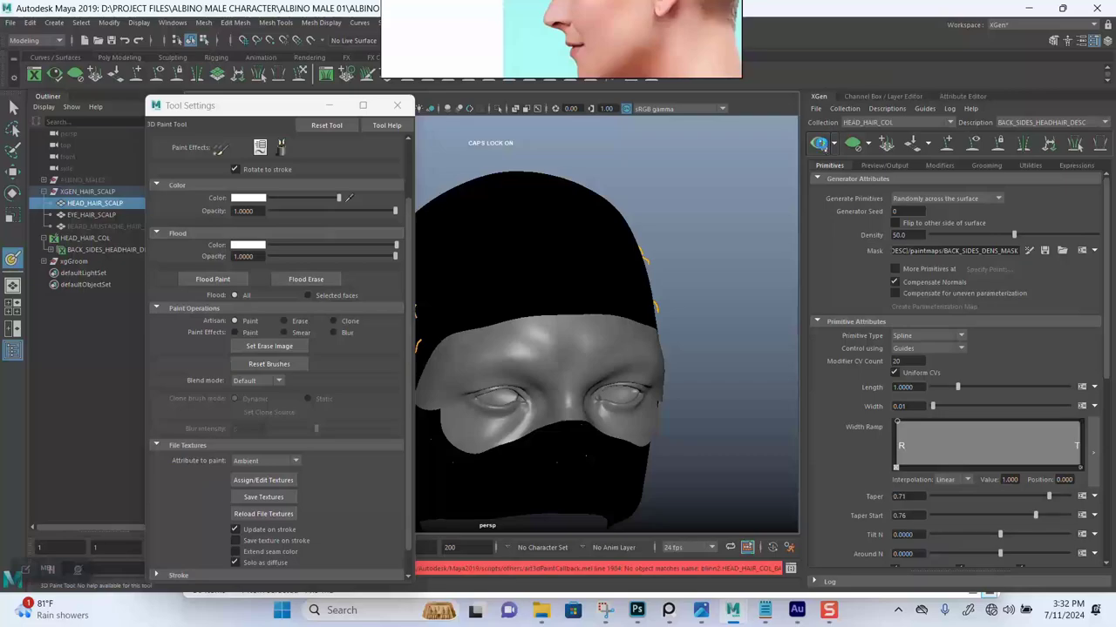
left_click(820, 144)
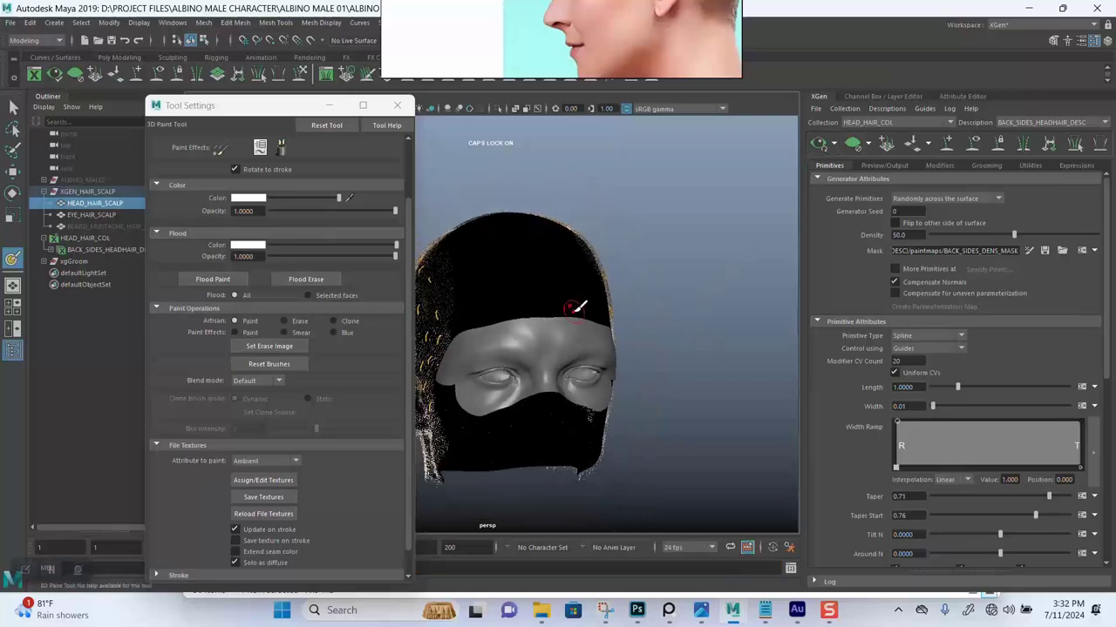
- Bake the BACK_SIDES_DENS_MASK density map to disk and check the scalp from the side and front
left_click_drag(567, 309, 664, 328, "alt")
middle_click_drag(664, 329, 718, 327, "alt")
right_click_drag(673, 288, 668, 369, "alt")
left_click_drag(645, 330, 591, 320, "alt")
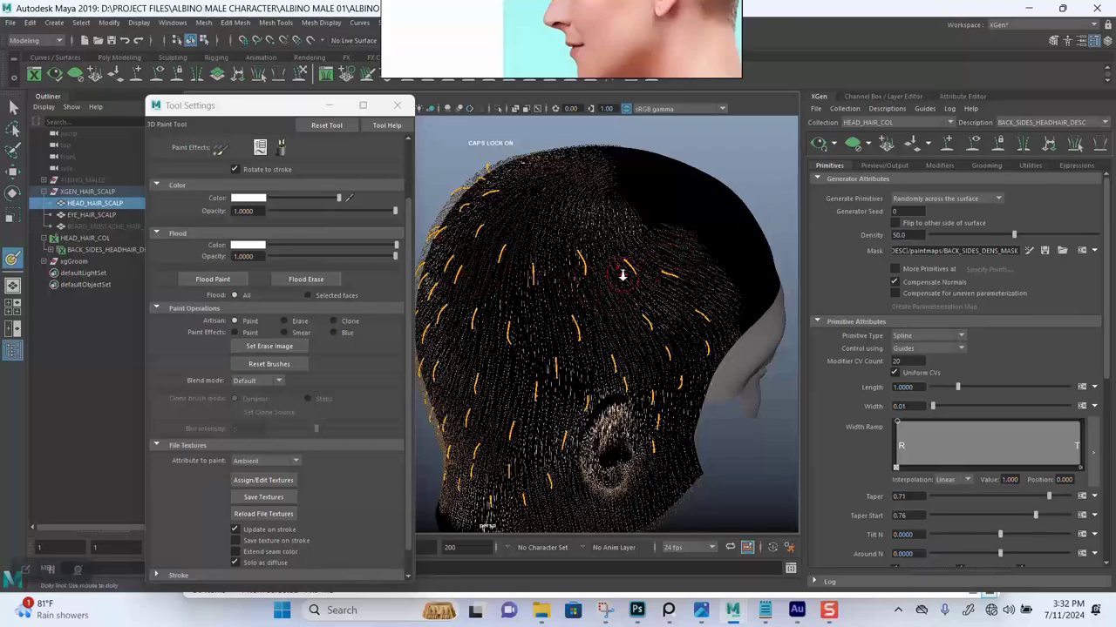
left_click_drag(594, 279, 688, 279, "alt")
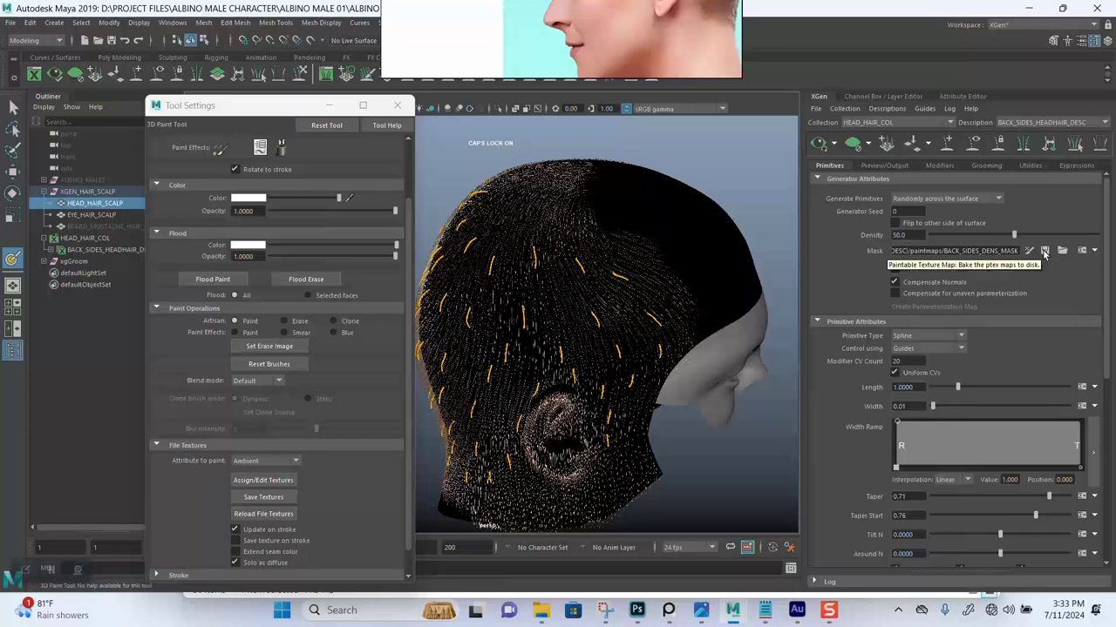
left_click(1044, 252)
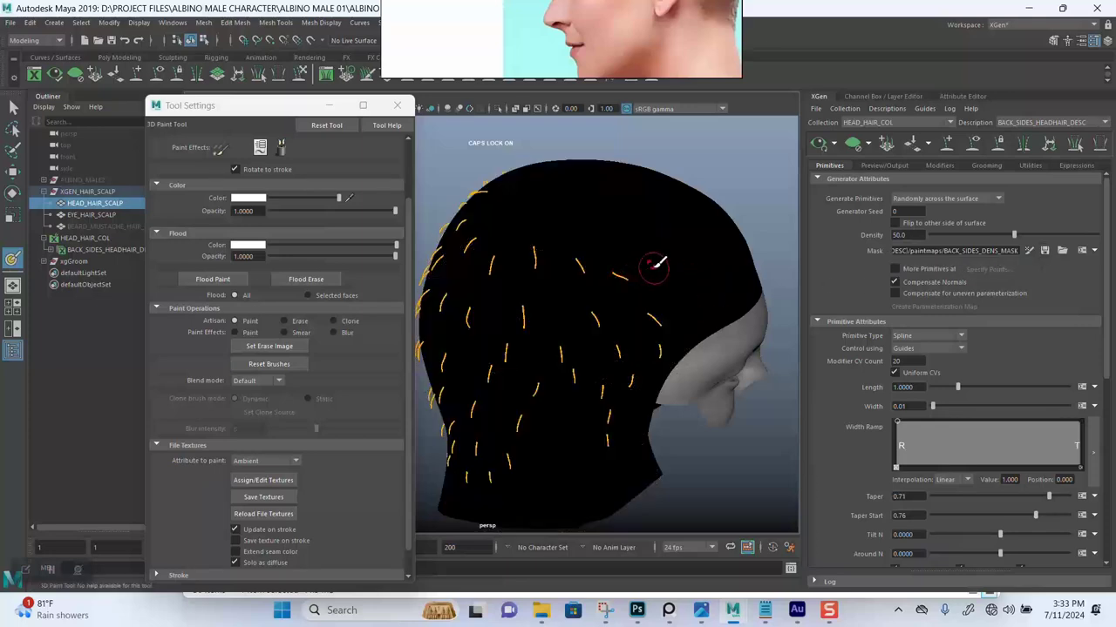
left_click_drag(655, 261, 606, 253, "alt")
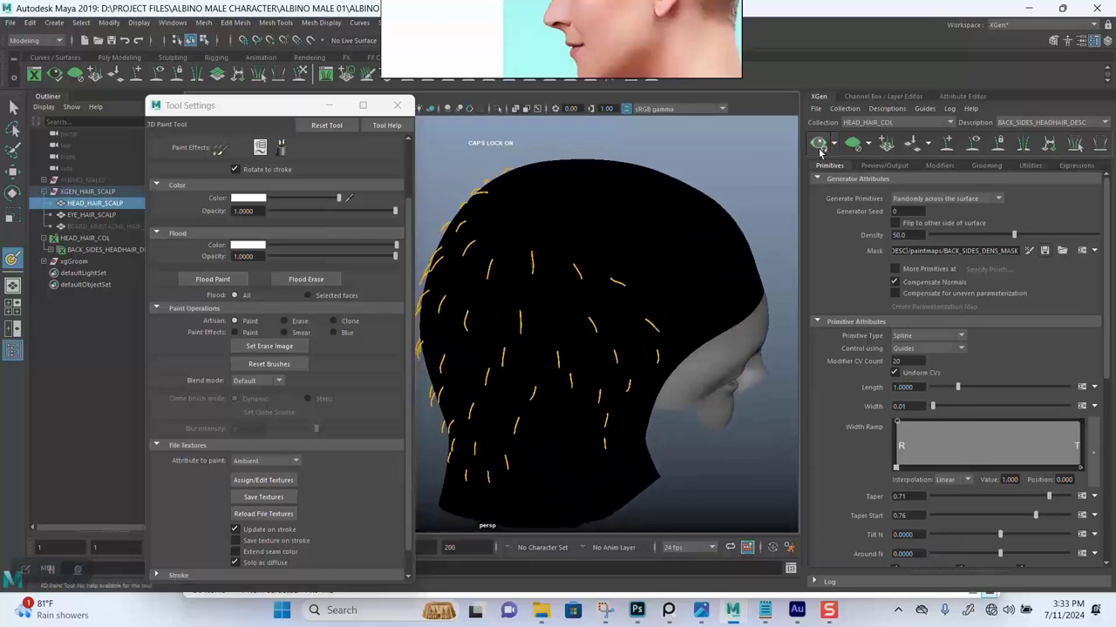
middle_click_drag(627, 309, 656, 234, "alt")
right_click_drag(657, 234, 654, 238, "alt")
left_click_drag(653, 237, 605, 262, "alt")
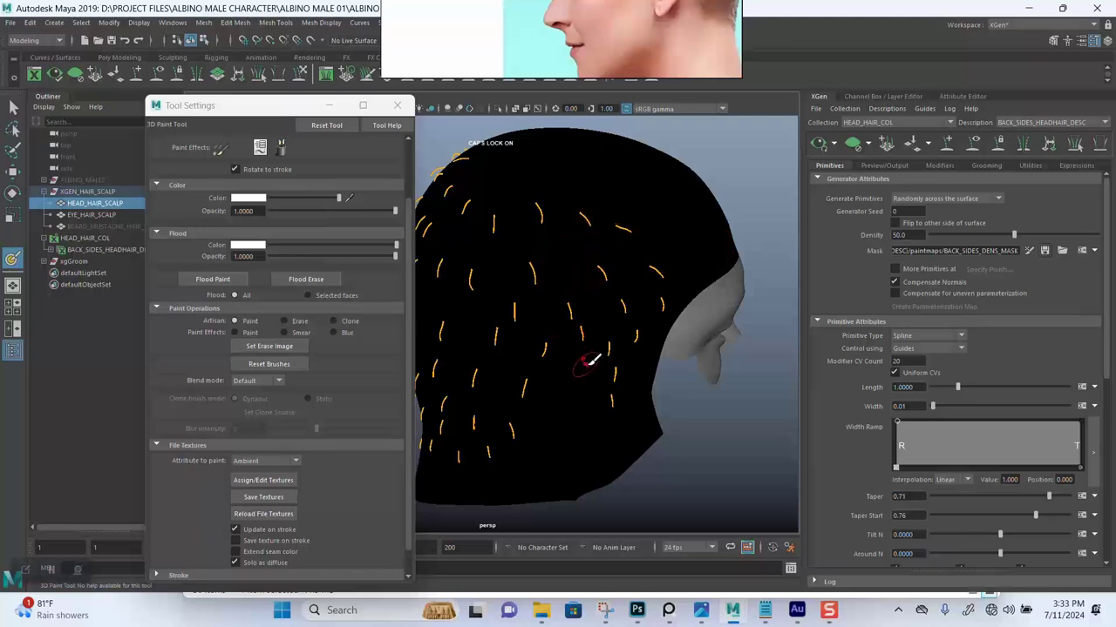
left_click_drag(534, 203, 566, 229, "alt")
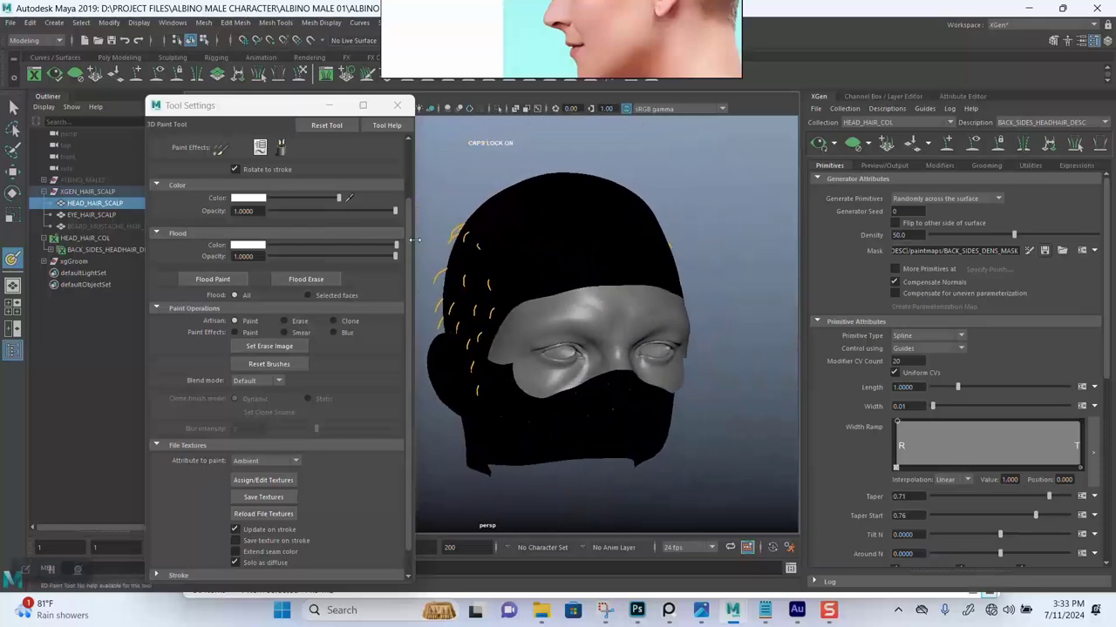
- Enable Reflection in the 3D Paint Tool's stroke settings and minimize the settings window
left_click_drag(268, 114, 222, 32)
scroll(364, 282, "down", 1)
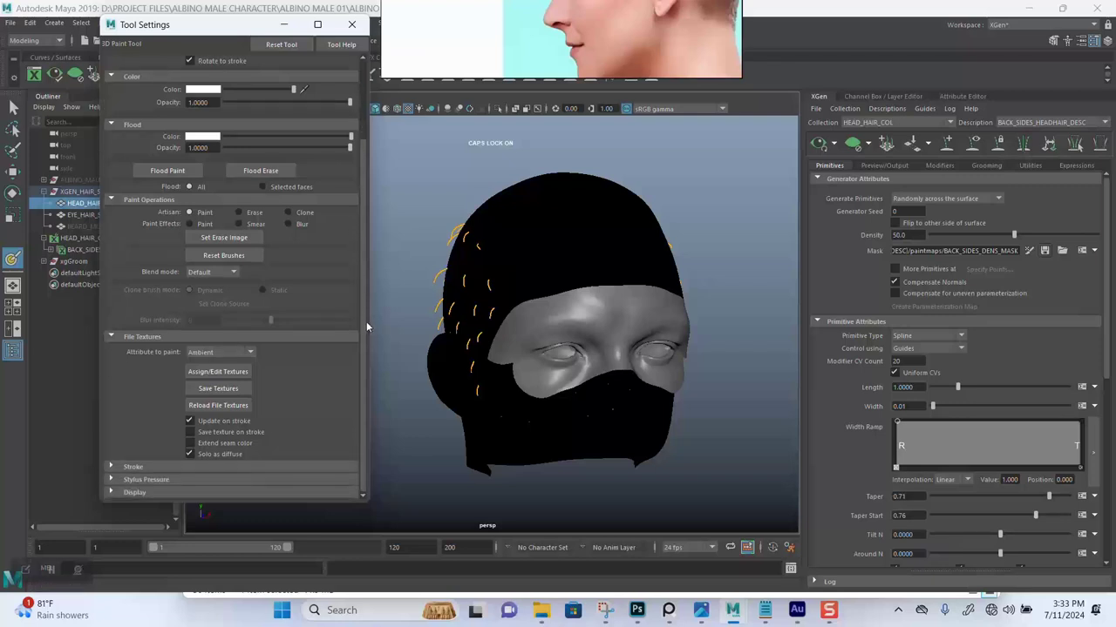
left_click(215, 389)
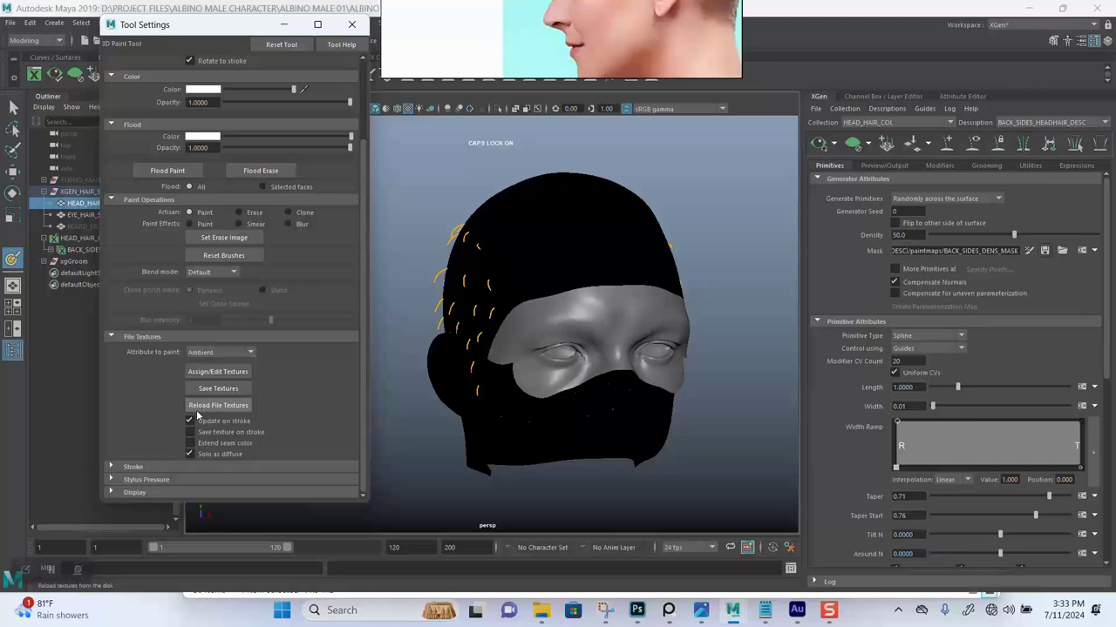
left_click(133, 468)
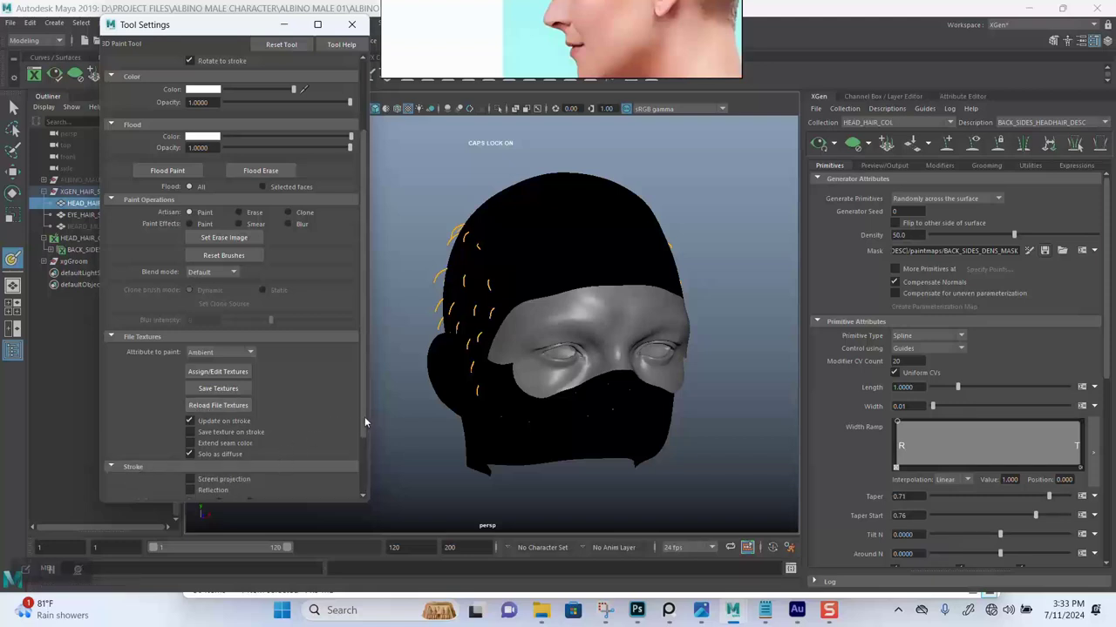
left_click_drag(365, 417, 363, 466)
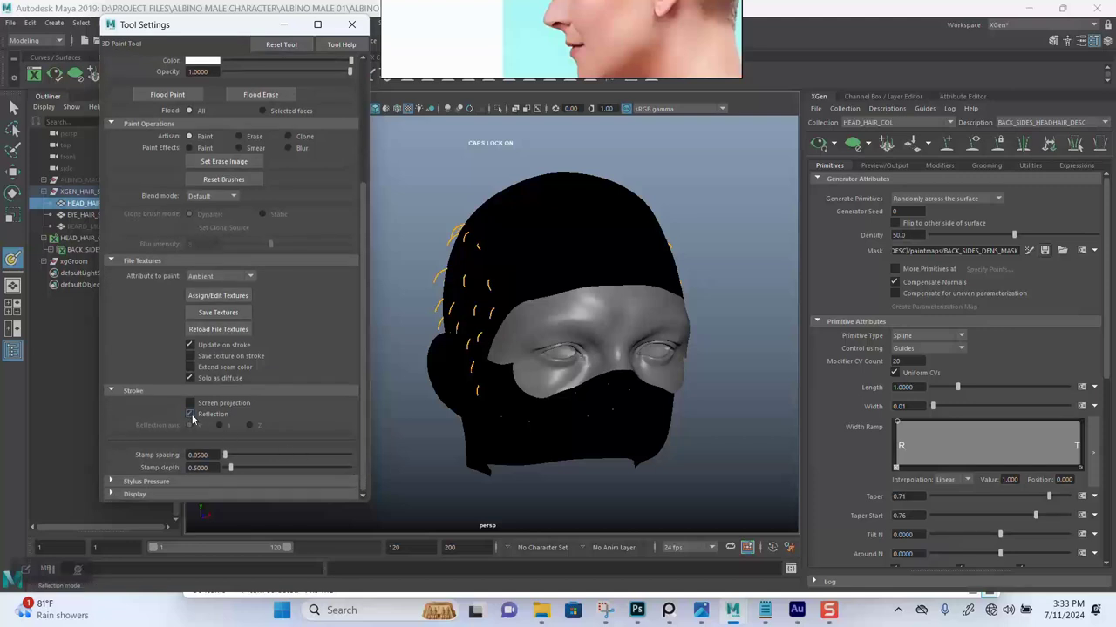
left_click(191, 415)
mouse_move(511, 241)
left_mouse_down("alt")
mouse_move(506, 219)
mouse_move(598, 256)
left_mouse_up("alt")
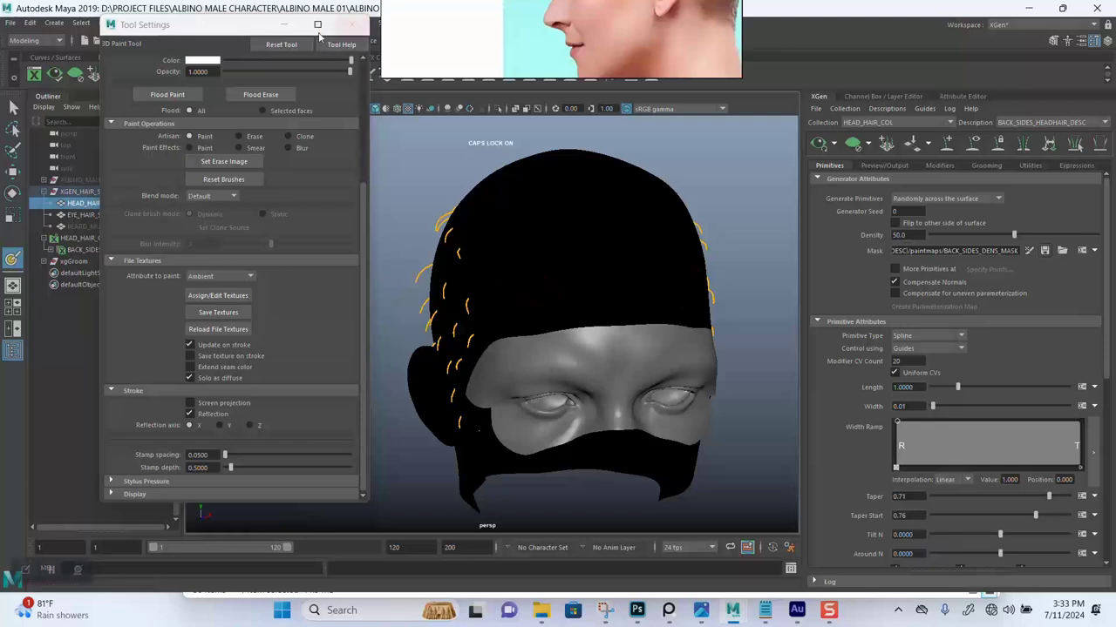
left_click(285, 25)
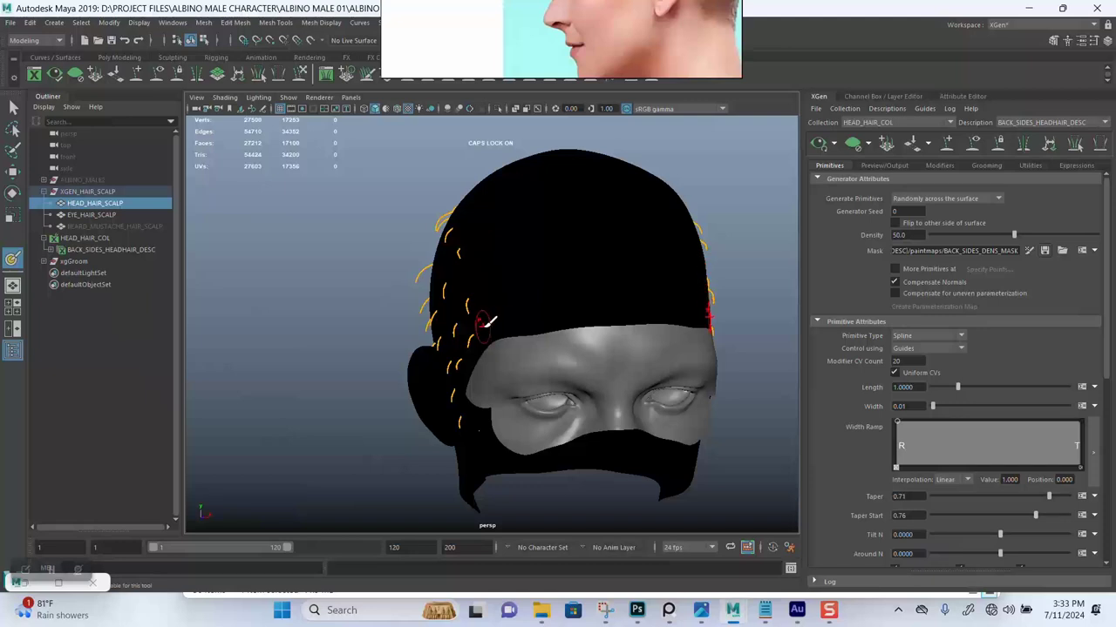
- Shrink the brush and paint a thin white boundary along the guides down the temple and sideburn and back along the upper edge
scroll(484, 324, "up", 2)
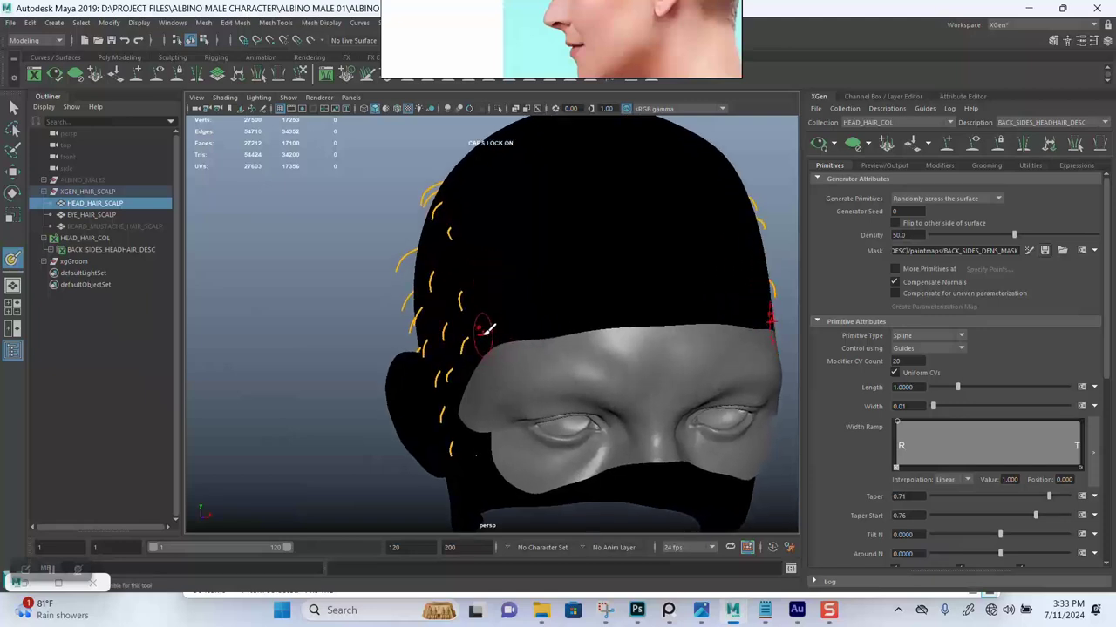
left_click_drag(485, 329, 528, 306, "alt")
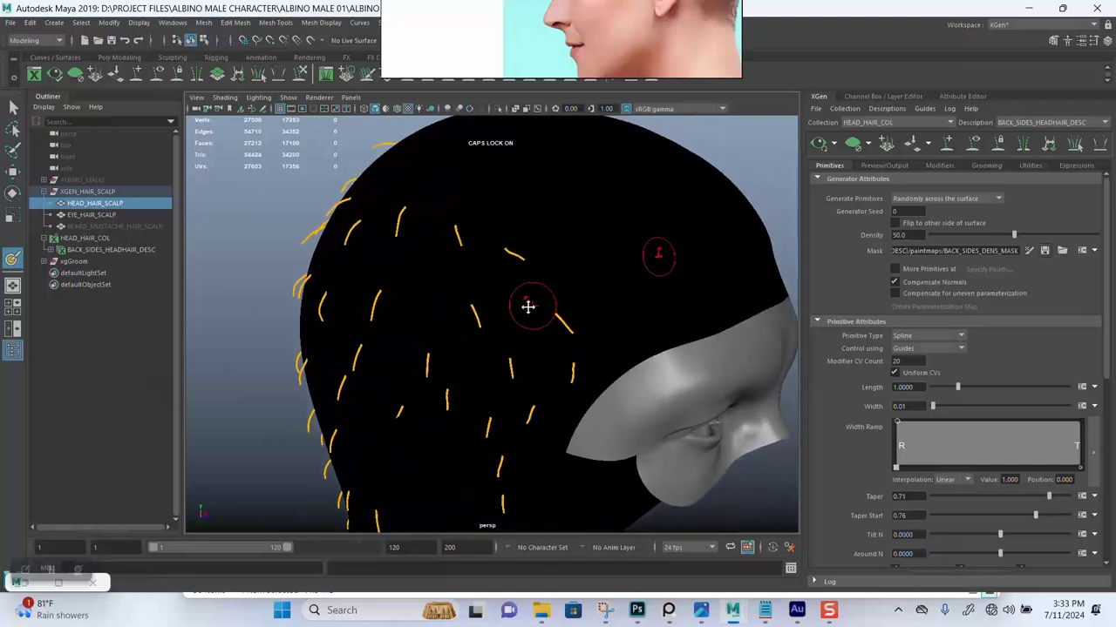
scroll(527, 306, "up", 5)
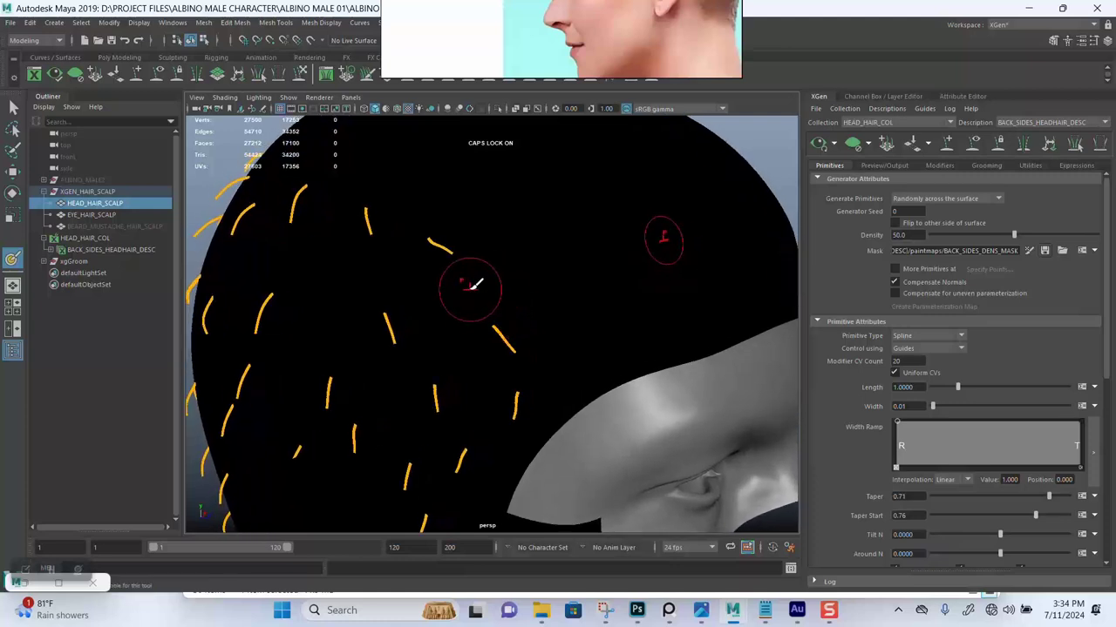
key("b")
left_click_drag(477, 273, 463, 271)
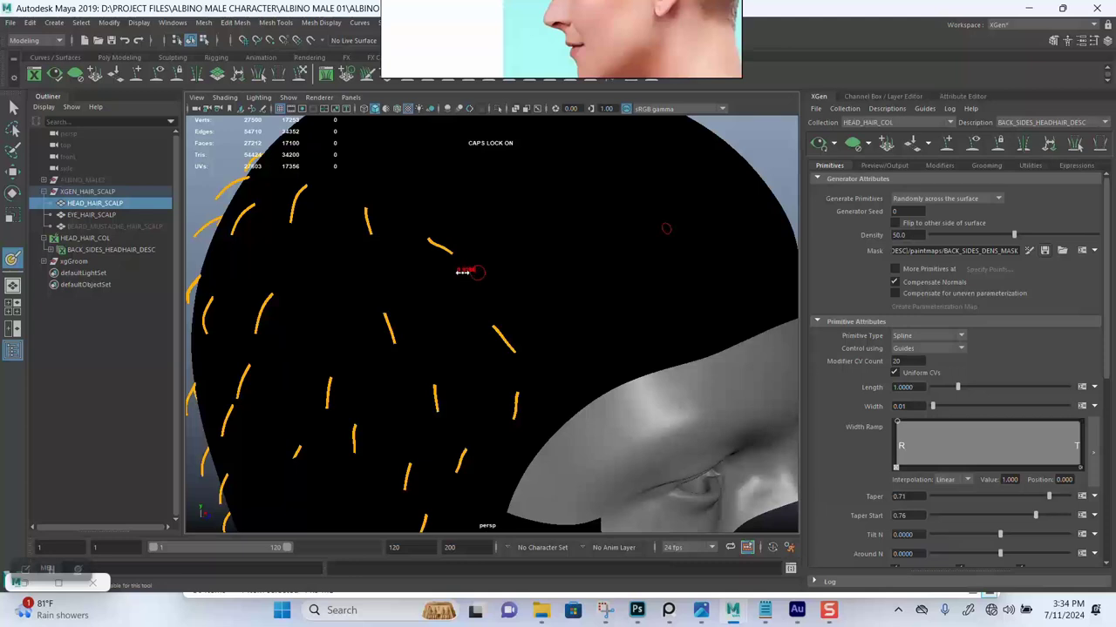
left_click_drag(457, 260, 475, 276, "alt")
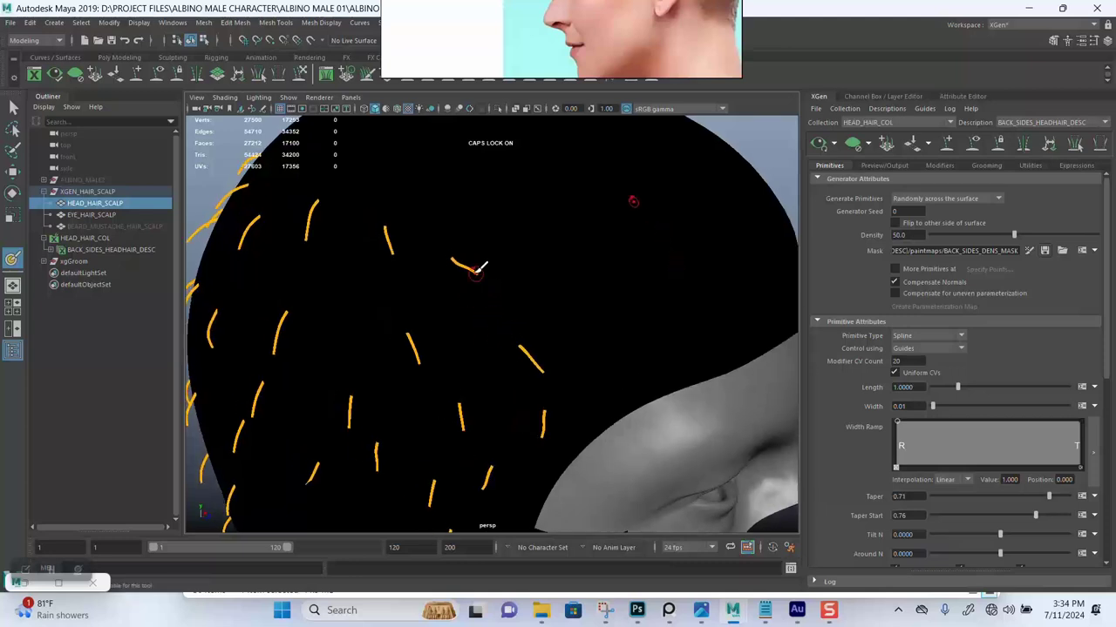
right_click_drag(485, 284, 471, 260, "alt")
left_click_drag(470, 260, 458, 257, "alt")
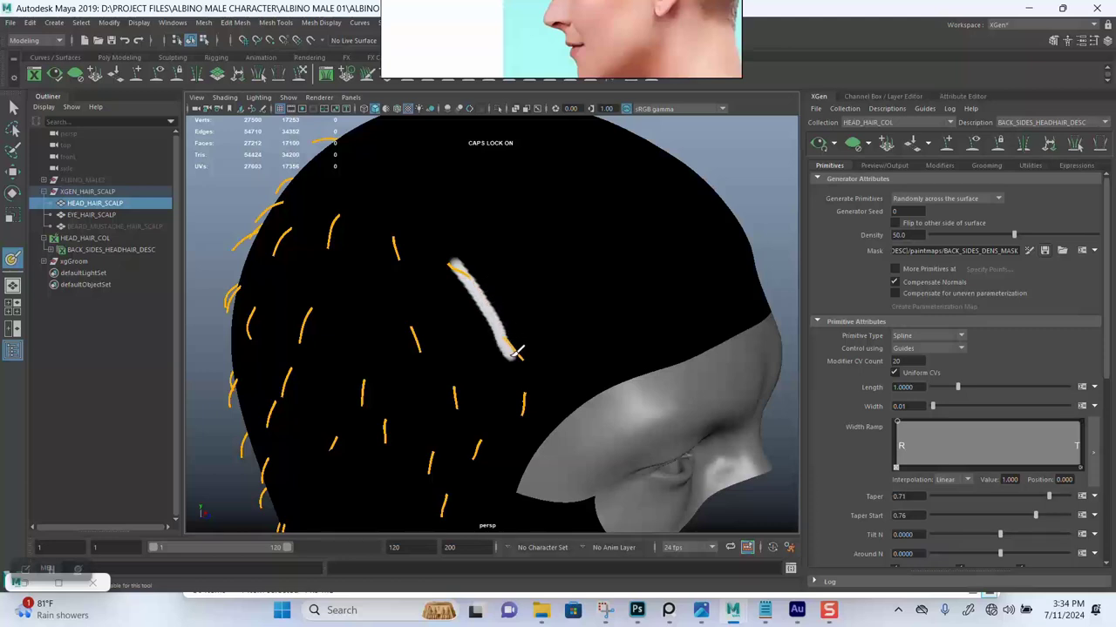
left_click_drag(516, 351, 529, 262, "alt")
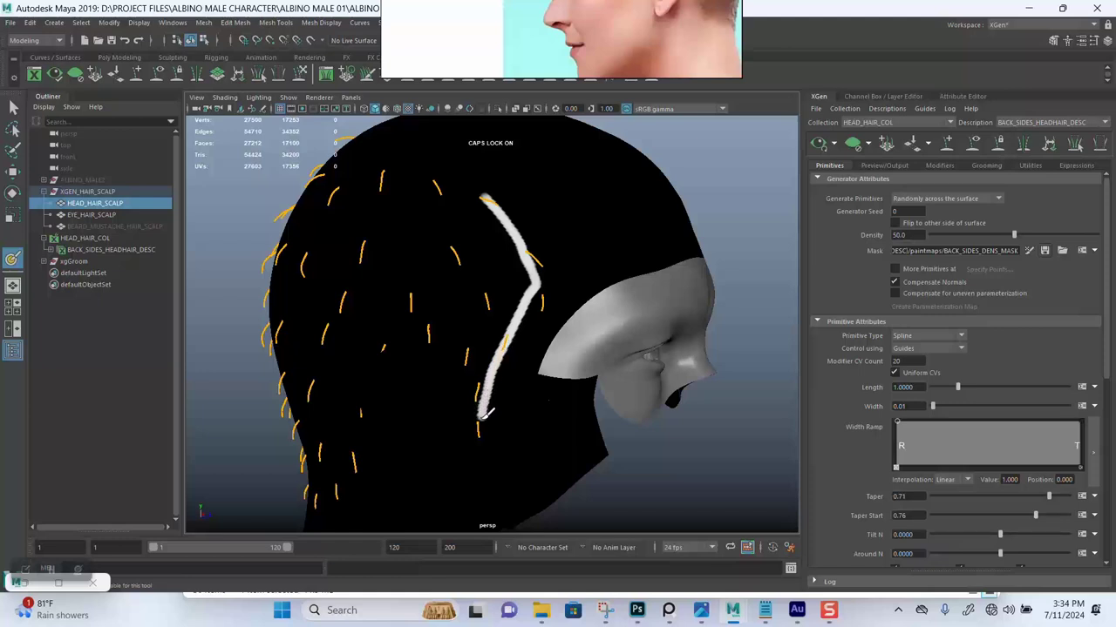
mouse_move(520, 355)
left_mouse_down("alt")
mouse_move(554, 280)
mouse_move(478, 298)
mouse_move(596, 332)
mouse_move(591, 291)
mouse_move(493, 305)
mouse_move(451, 298)
mouse_move(394, 253)
left_mouse_up("alt")
left_click_drag(549, 291, 610, 305, "alt")
- Show the wireframe over the mesh and paint the boundary line from the sideburn over and behind the ear to the nape
left_click(396, 112)
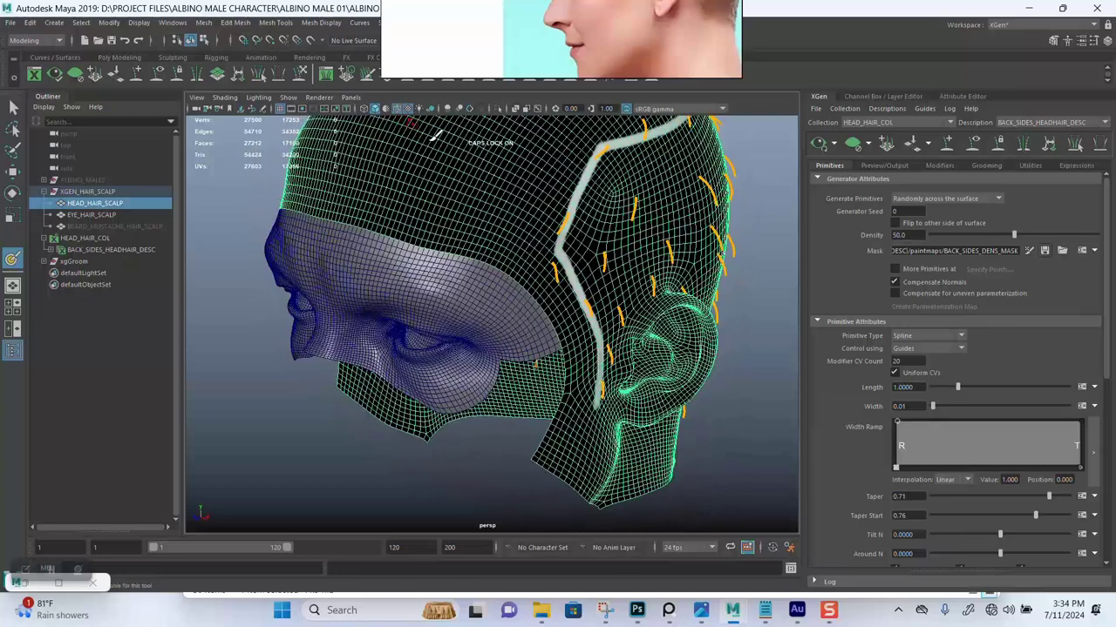
left_click_drag(668, 262, 575, 251, "alt")
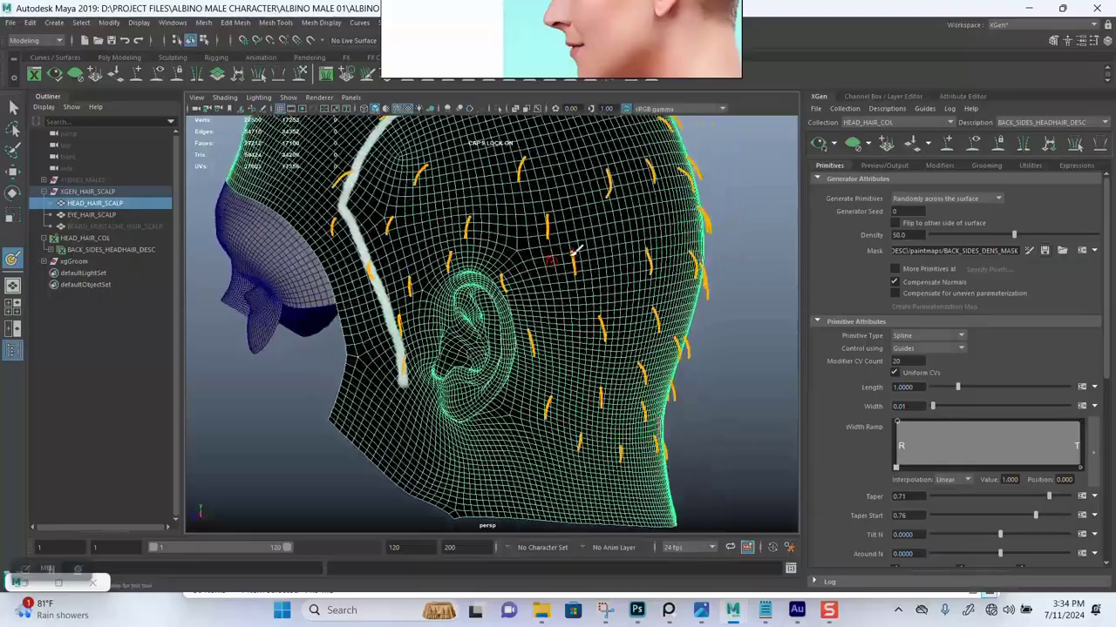
scroll(514, 260, "up", 3)
middle_click_drag(510, 260, 533, 285, "alt")
left_click_drag(442, 448, 443, 374, "alt")
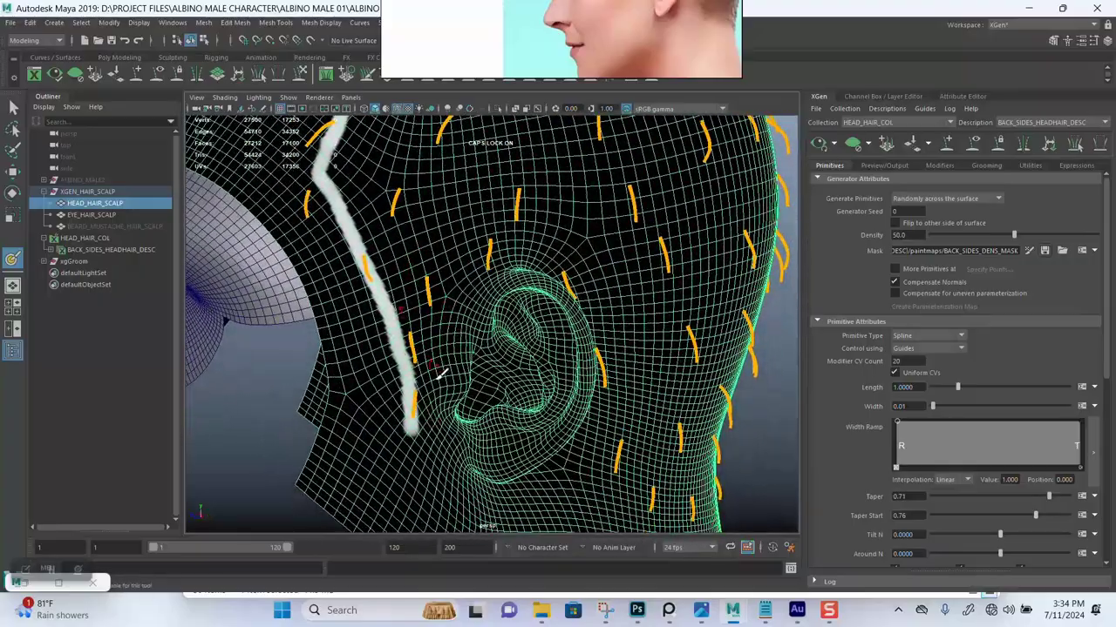
mouse_move(438, 423)
left_mouse_down()
mouse_move(437, 301)
mouse_move(455, 267)
mouse_move(529, 246)
mouse_move(575, 263)
mouse_move(535, 269)
mouse_move(497, 316)
mouse_move(440, 232)
mouse_move(519, 391)
mouse_move(627, 407)
left_mouse_up()
scroll(575, 262, "down", 2)
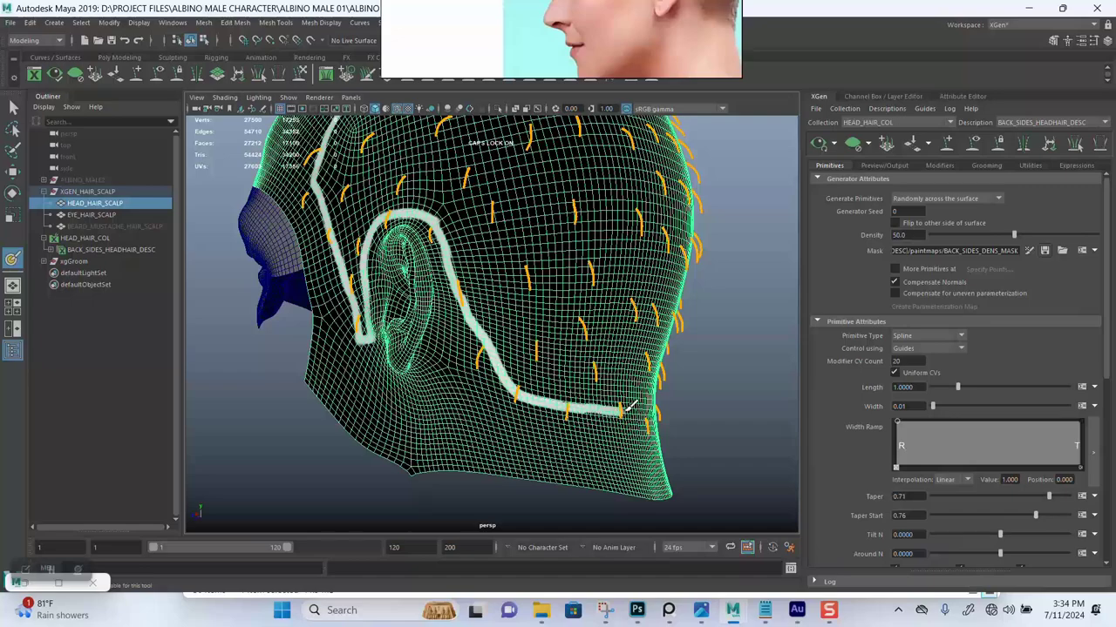
- Paint the lower boundary line across the nape to join both sides at the back of the neck
left_click_drag(685, 333, 526, 298, "alt")
middle_click_drag(526, 357, 521, 312, "alt")
left_click_drag(589, 350, 455, 342)
left_click_drag(532, 327, 558, 369, "alt")
key("ctrl+z")
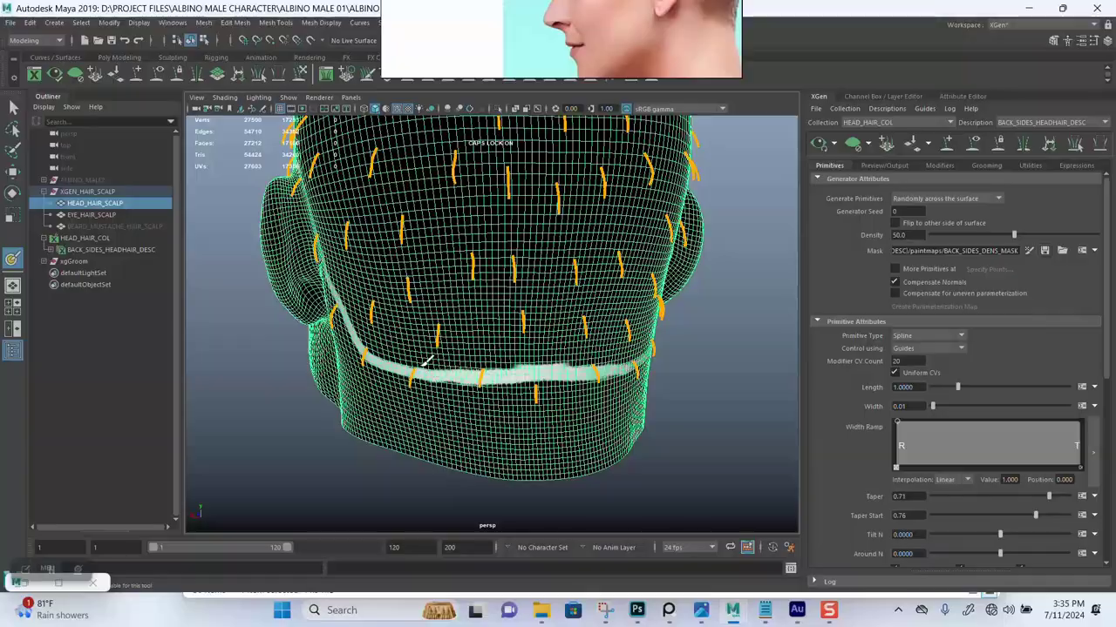
- Join the upper boundary line across the back of the head and hide the wireframe
left_click_drag(427, 360, 401, 238, "alt")
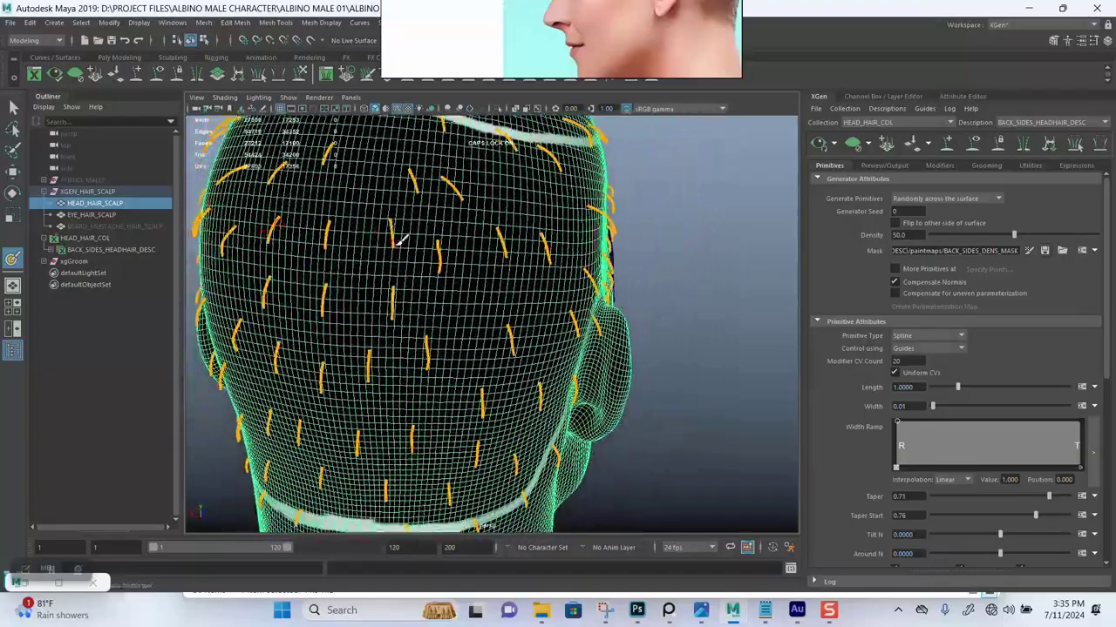
left_click_drag(404, 137, 462, 130, "alt")
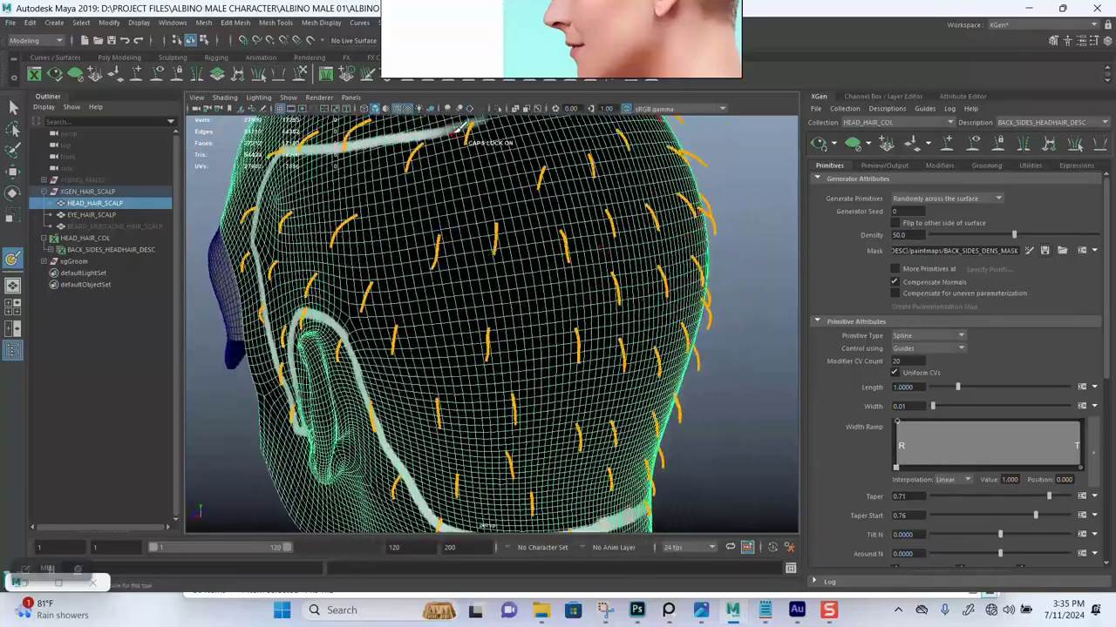
left_click(402, 109)
left_click_drag(418, 175, 460, 230, "alt")
left_click_drag(489, 241, 523, 256, "alt")
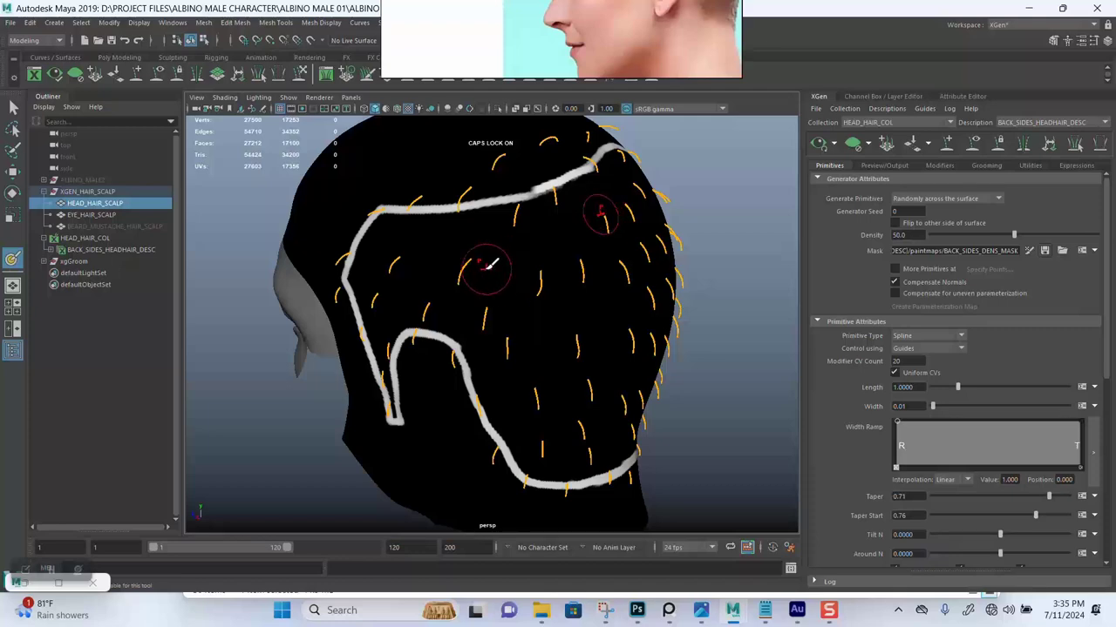
- Enlarge the brush and paint a wide white band inside the outline along the upper edge and temple
left_click_drag(460, 267, 496, 242, "alt")
scroll(497, 243, "up", 2)
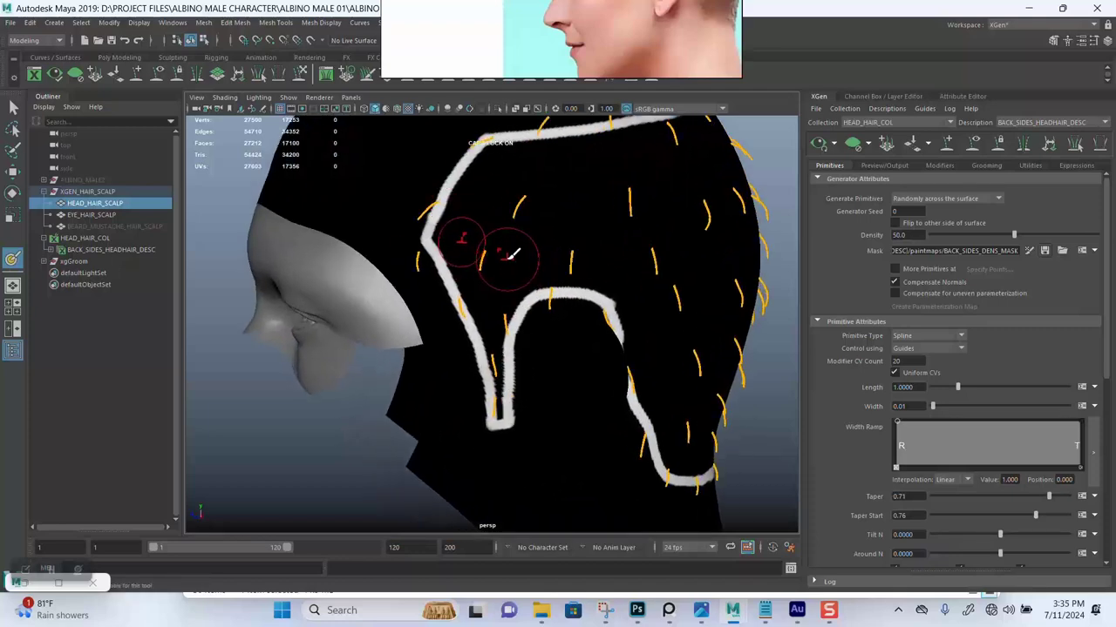
scroll(514, 251, "down", 2)
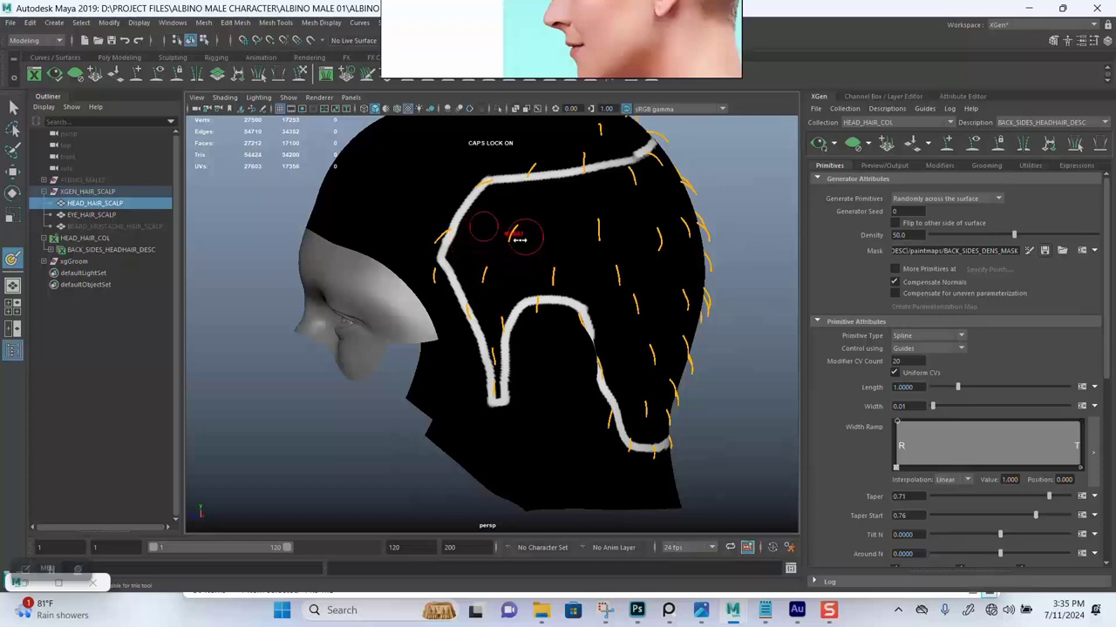
scroll(490, 253, "up", 6)
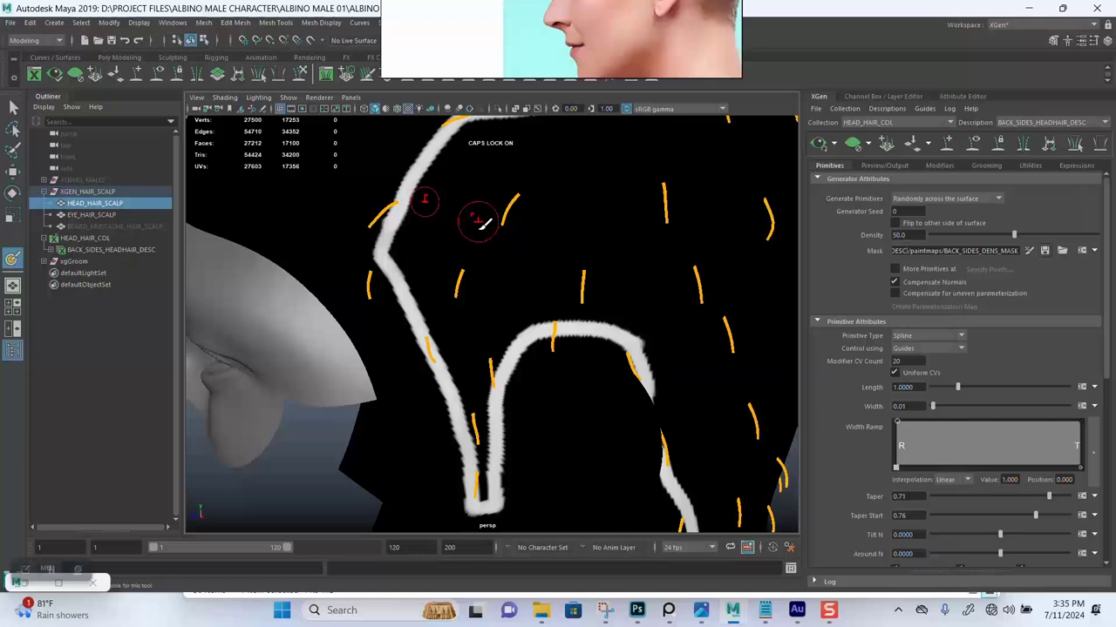
scroll(475, 220, "down", 3)
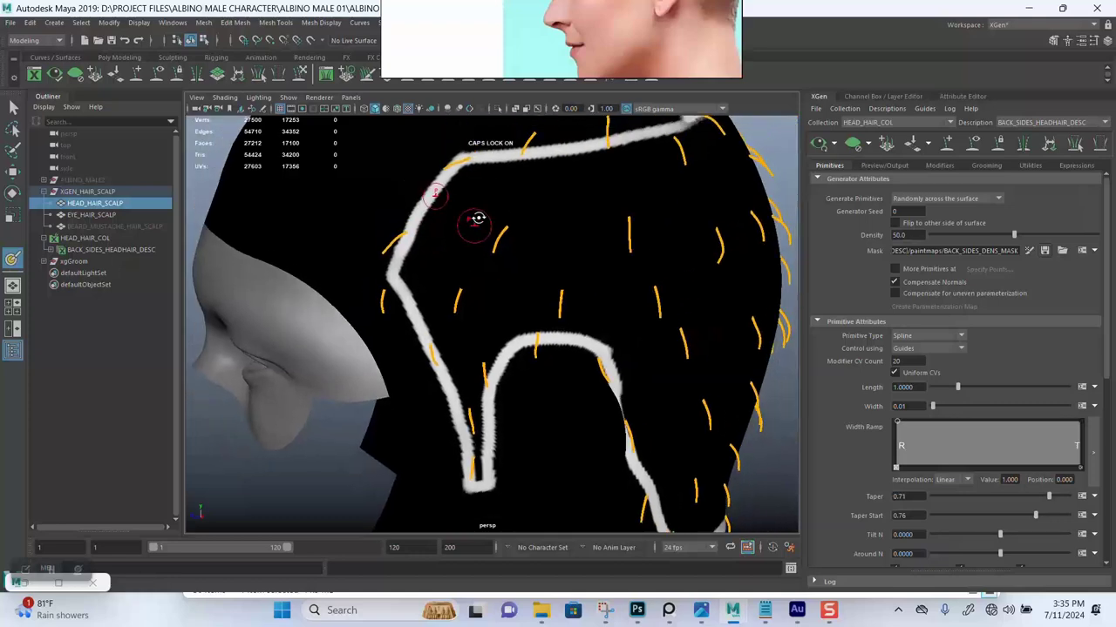
mouse_move(536, 184)
left_mouse_down()
mouse_move(558, 181)
mouse_move(514, 178)
mouse_move(469, 201)
mouse_move(429, 251)
mouse_move(419, 291)
left_mouse_up()
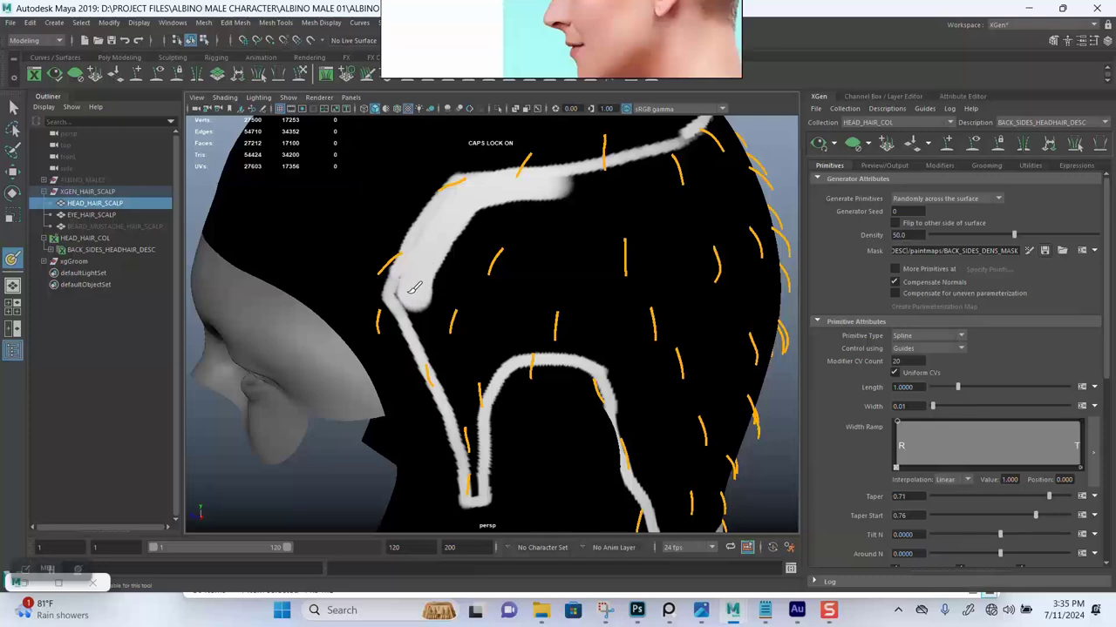
- Extend the wide white band from the temple down the front hairline and fill the inside of the sideburn
left_click_drag(429, 315, 460, 393)
middle_click_drag(464, 366, 466, 261, "alt")
right_click_drag(465, 261, 468, 311, "alt")
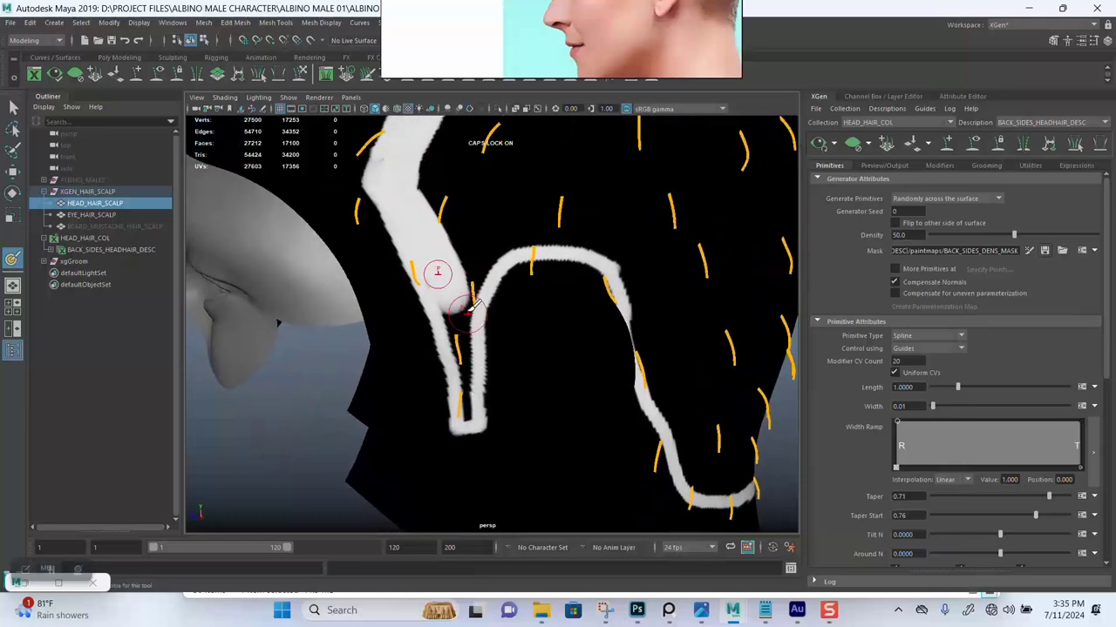
left_click_drag(470, 307, 450, 259, "alt")
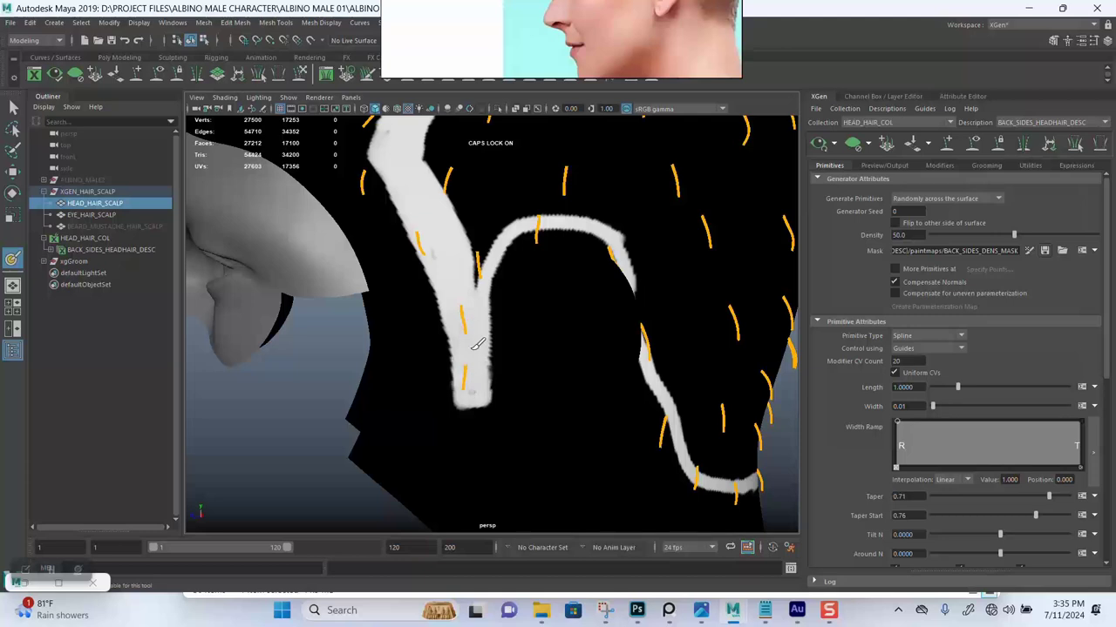
- Widen the white band over the top of the ear, down behind it and across the nape
mouse_move(479, 249)
left_mouse_down()
mouse_move(523, 207)
mouse_move(553, 197)
mouse_move(601, 214)
mouse_move(640, 253)
mouse_move(671, 236)
left_mouse_up()
right_click_drag(671, 235, 396, 246, "alt")
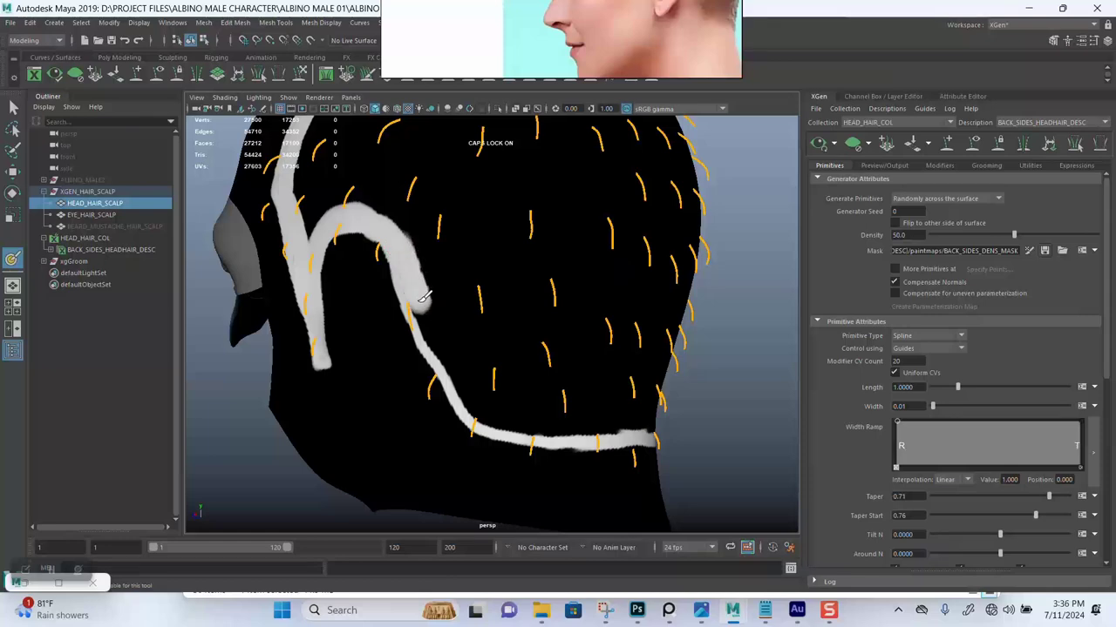
left_click_drag(423, 297, 441, 318)
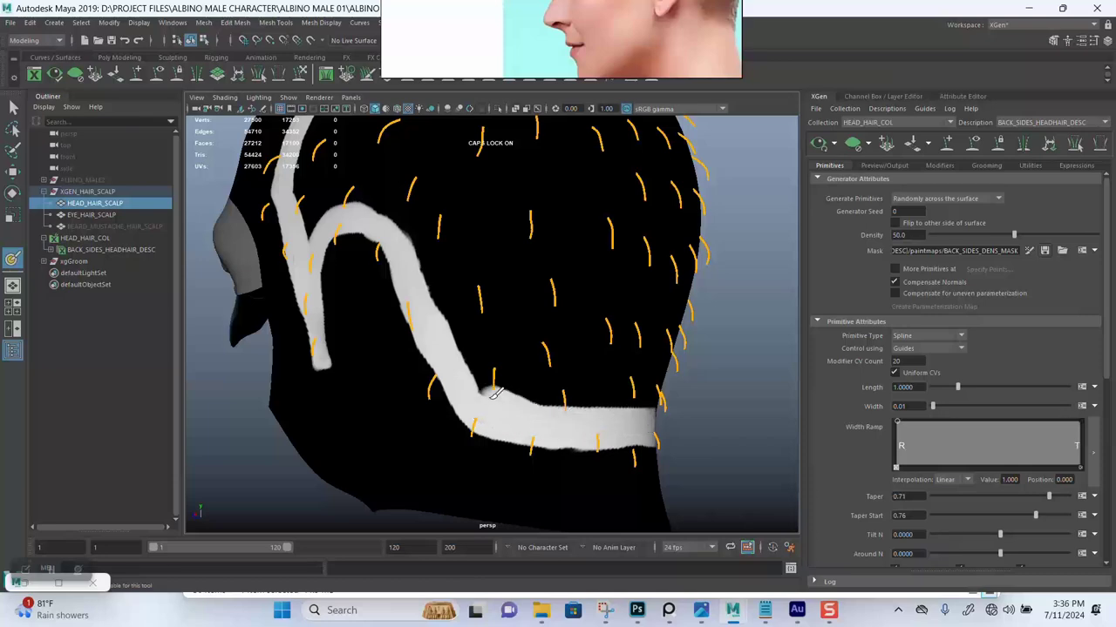
left_click_drag(489, 386, 649, 401)
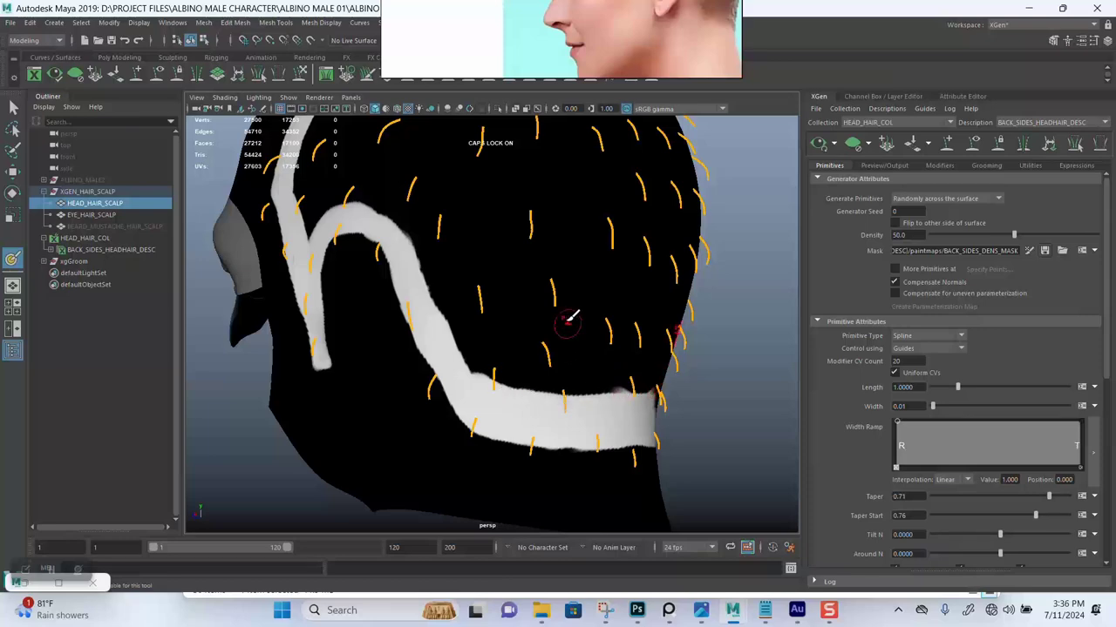
- Widen the band along the upper edge around the back of the head and fill the opposite temple area
left_click_drag(569, 319, 598, 291, "alt")
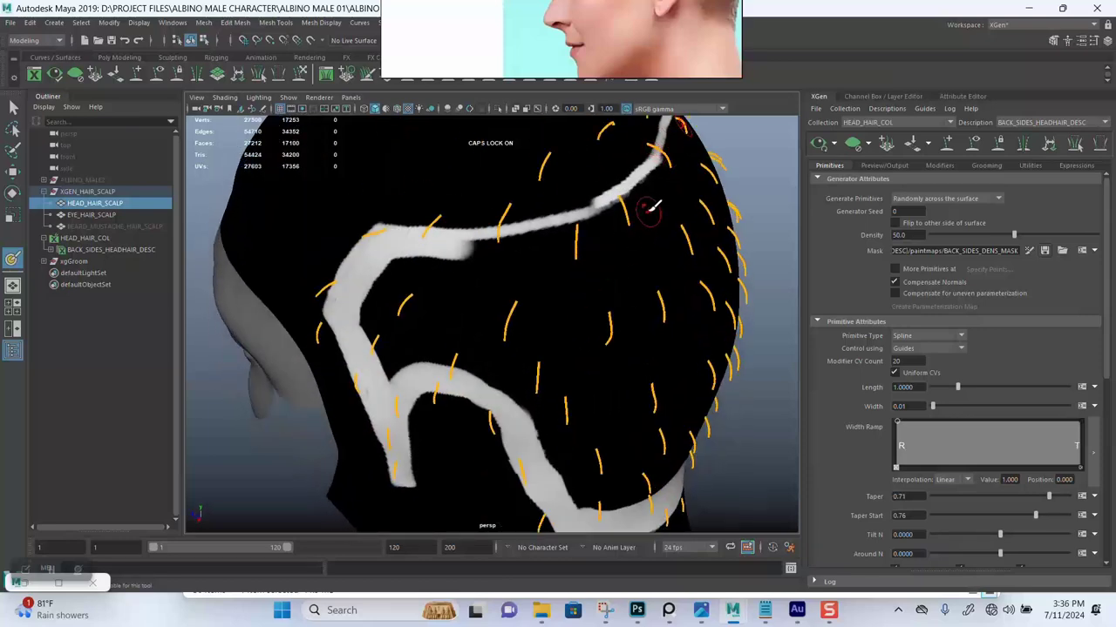
mouse_move(656, 187)
left_mouse_down()
mouse_move(587, 233)
mouse_move(460, 248)
left_mouse_up()
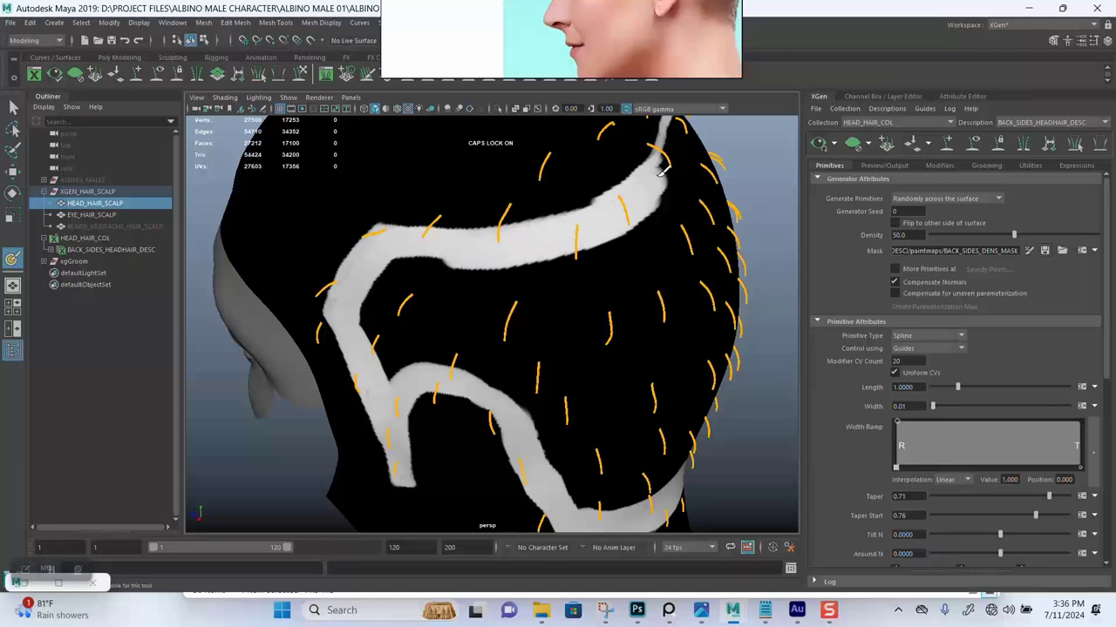
mouse_move(684, 126)
left_mouse_down("alt")
mouse_move(668, 187)
mouse_move(614, 217)
left_mouse_up("alt")
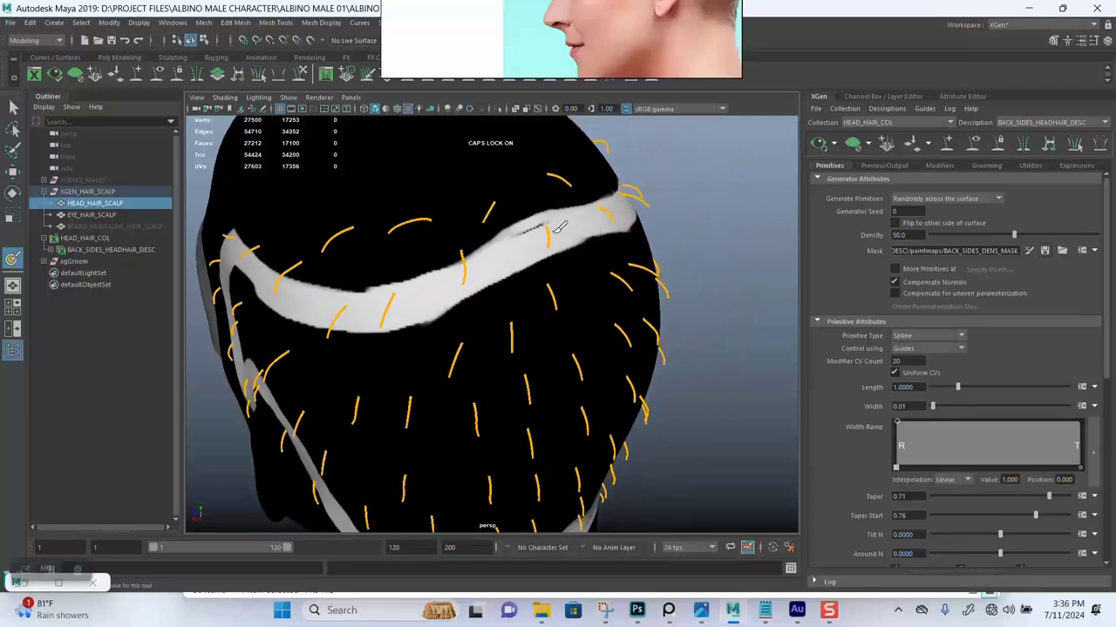
mouse_move(541, 255)
left_mouse_down("alt")
mouse_move(511, 267)
mouse_move(553, 257)
mouse_move(518, 249)
left_mouse_up("alt")
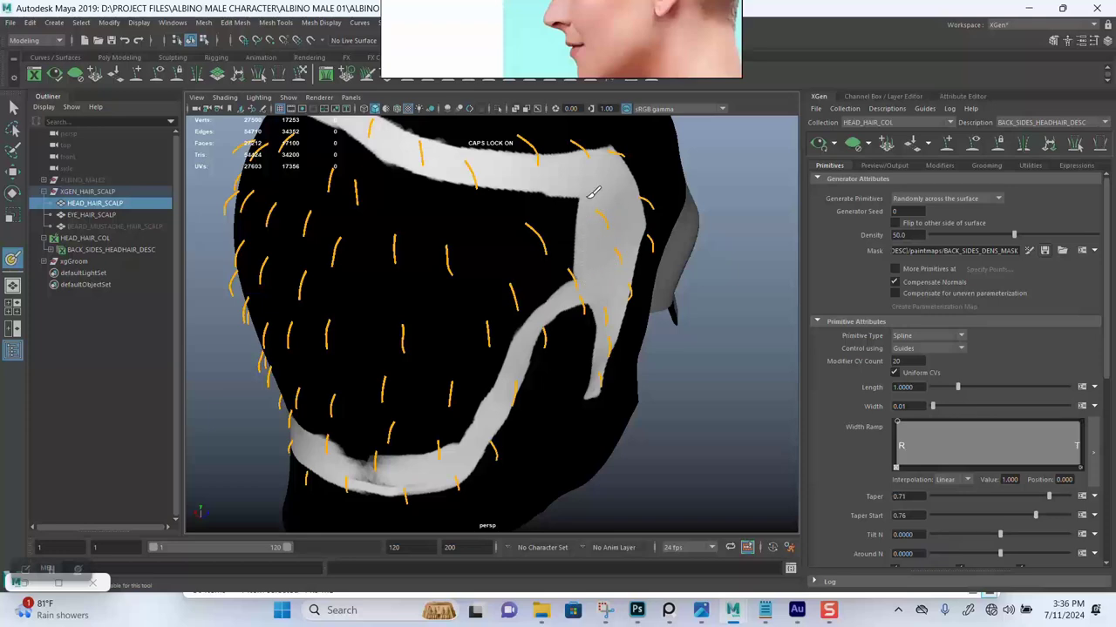
left_click_drag(568, 272, 574, 199)
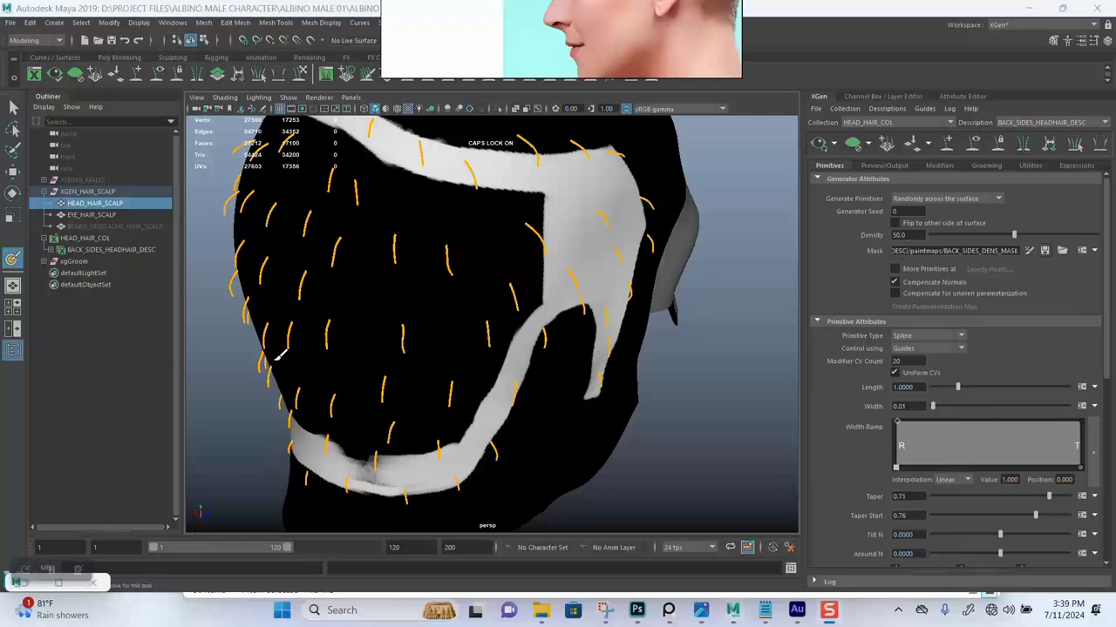
- Enlarge the brush and fill the remaining black area on the back and sides inside the outline with white
left_click_drag(342, 327, 424, 311, "alt")
key("b")
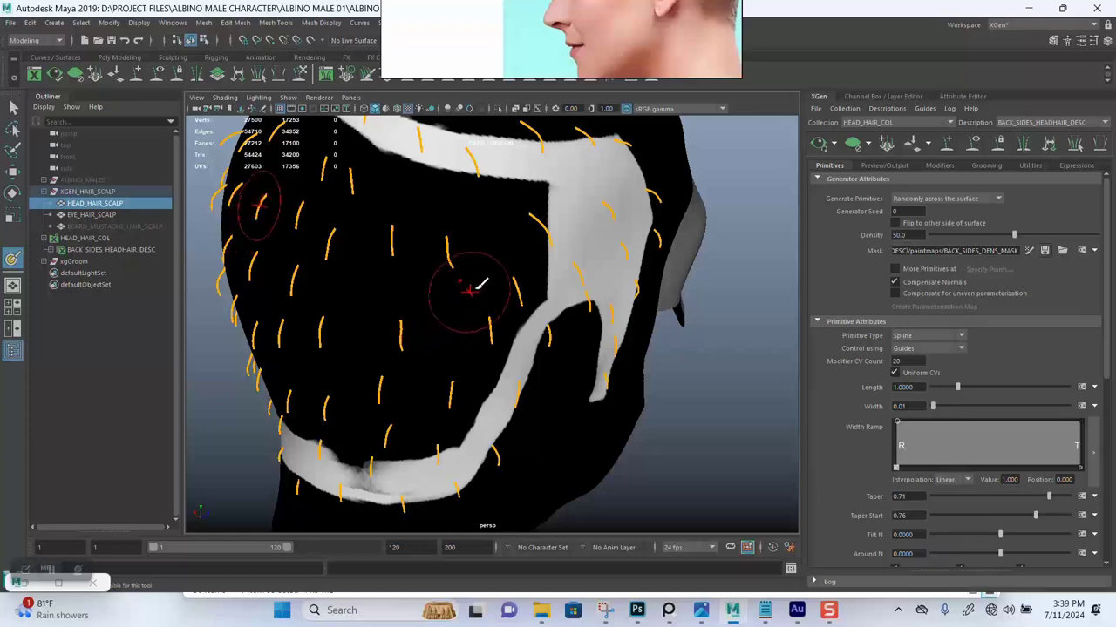
mouse_move(479, 283)
left_mouse_down("alt")
mouse_move(473, 249)
mouse_move(522, 192)
mouse_move(353, 166)
left_mouse_up("alt")
mouse_move(521, 205)
left_mouse_down()
mouse_move(518, 271)
mouse_move(410, 430)
mouse_move(384, 447)
left_mouse_up()
mouse_move(417, 400)
left_mouse_down("alt")
mouse_move(464, 373)
mouse_move(475, 407)
mouse_move(523, 399)
mouse_move(484, 417)
mouse_move(379, 396)
mouse_move(379, 340)
mouse_move(552, 319)
mouse_move(488, 261)
mouse_move(566, 279)
mouse_move(585, 257)
mouse_move(580, 231)
mouse_move(578, 249)
mouse_move(462, 234)
mouse_move(423, 169)
mouse_move(435, 224)
mouse_move(545, 227)
mouse_move(468, 199)
left_mouse_up("alt")
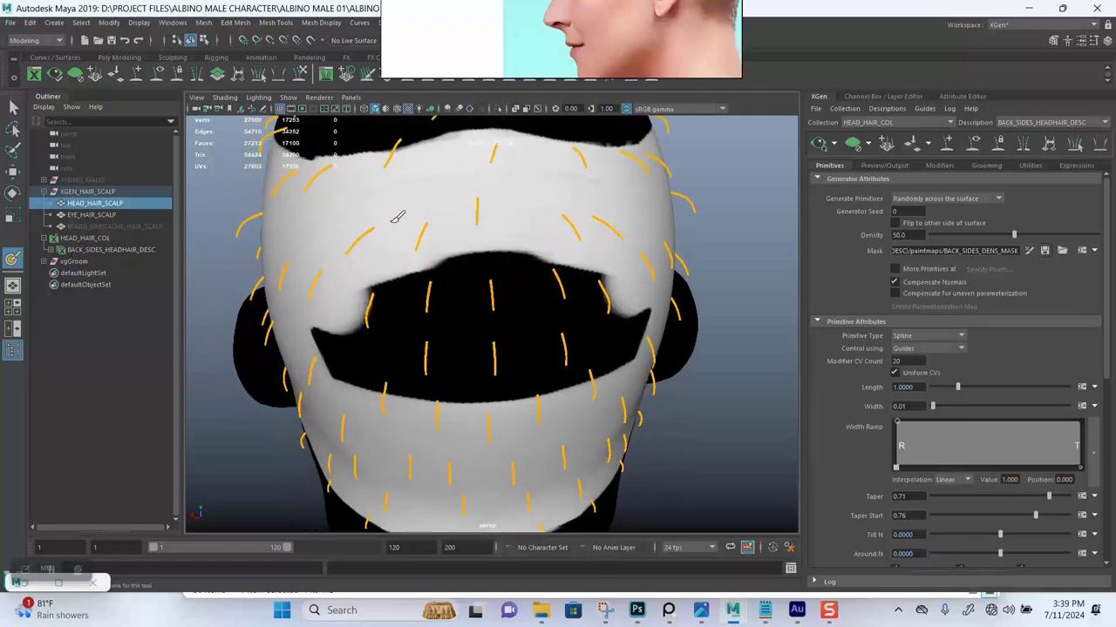
mouse_move(396, 217)
left_mouse_down()
mouse_move(498, 249)
mouse_move(366, 301)
mouse_move(497, 335)
mouse_move(381, 363)
mouse_move(517, 374)
left_mouse_up()
mouse_move(463, 323)
left_mouse_down("alt")
mouse_move(563, 299)
mouse_move(551, 280)
left_mouse_up("alt")
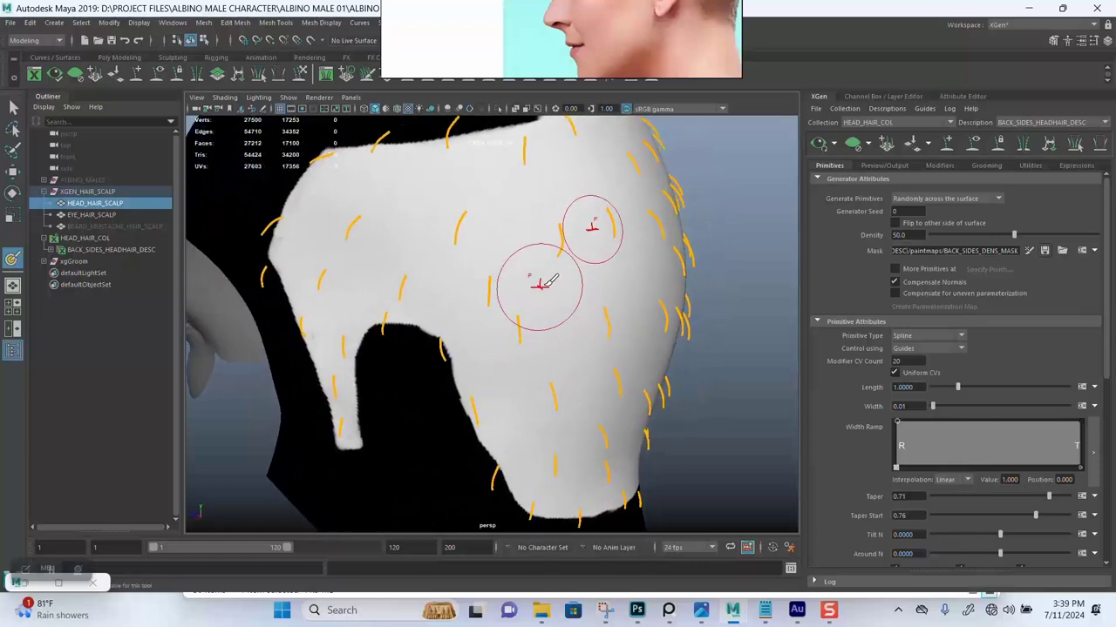
- Extend the white mask above its upper edge, from the side of the head around to the back
left_click_drag(649, 228, 575, 294, "alt")
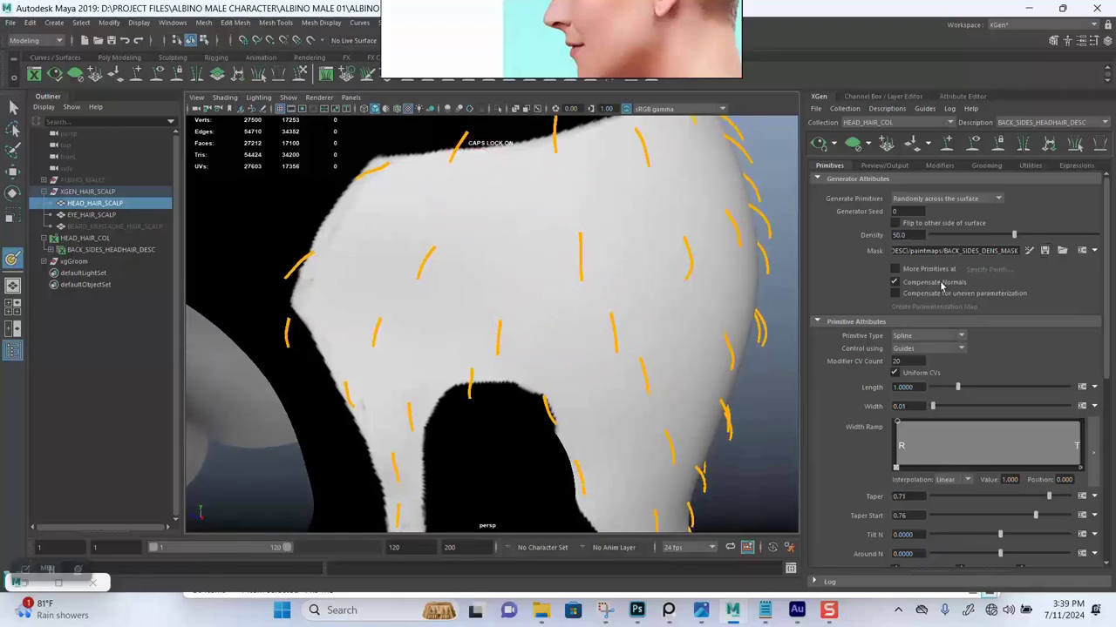
left_click_drag(602, 327, 565, 268, "alt")
right_click_drag(607, 48, 872, 208)
mouse_move(662, 235)
left_mouse_down("alt")
mouse_move(515, 256)
mouse_move(450, 242)
mouse_move(516, 261)
mouse_move(525, 277)
mouse_move(424, 239)
mouse_move(461, 237)
mouse_move(374, 224)
mouse_move(424, 223)
mouse_move(423, 273)
mouse_move(436, 287)
mouse_move(516, 285)
left_mouse_up("alt")
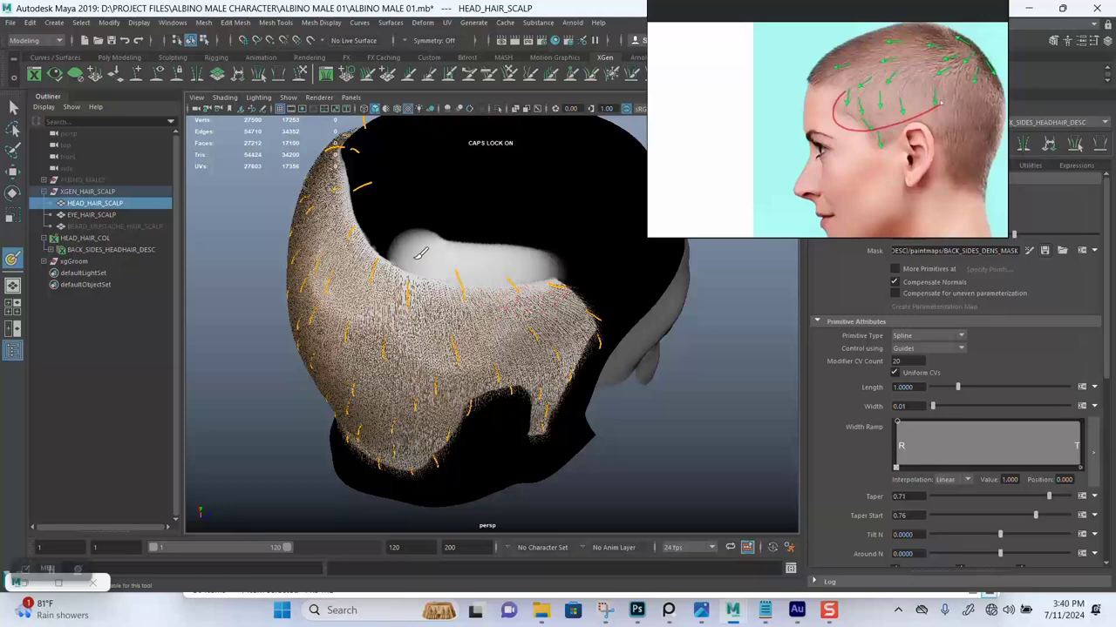
left_click_drag(377, 224, 356, 140)
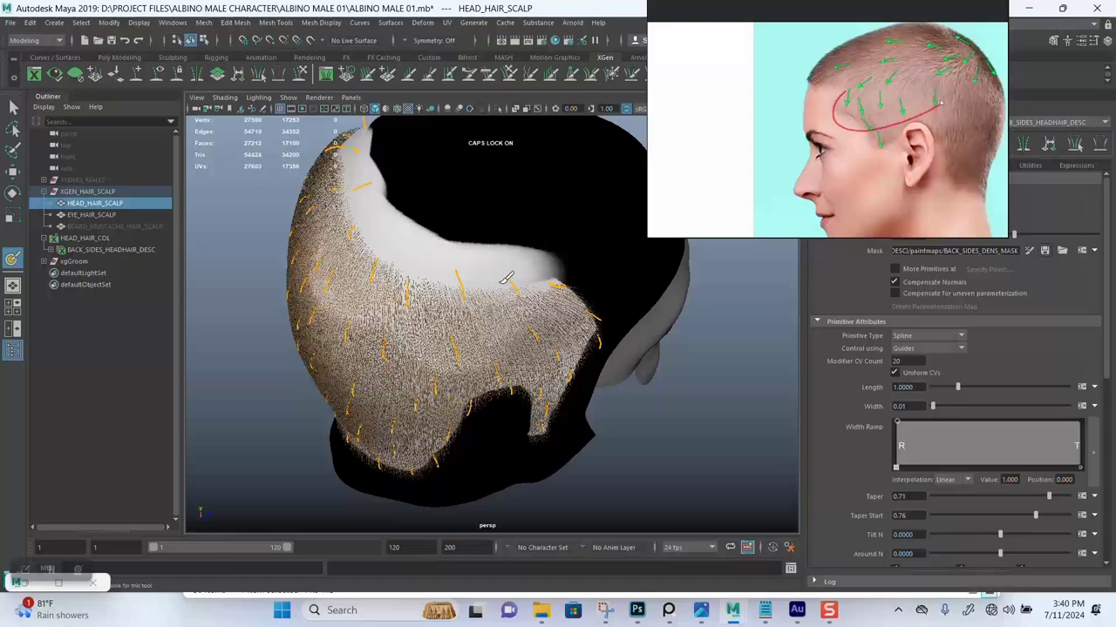
left_click_drag(510, 284, 451, 251, "alt")
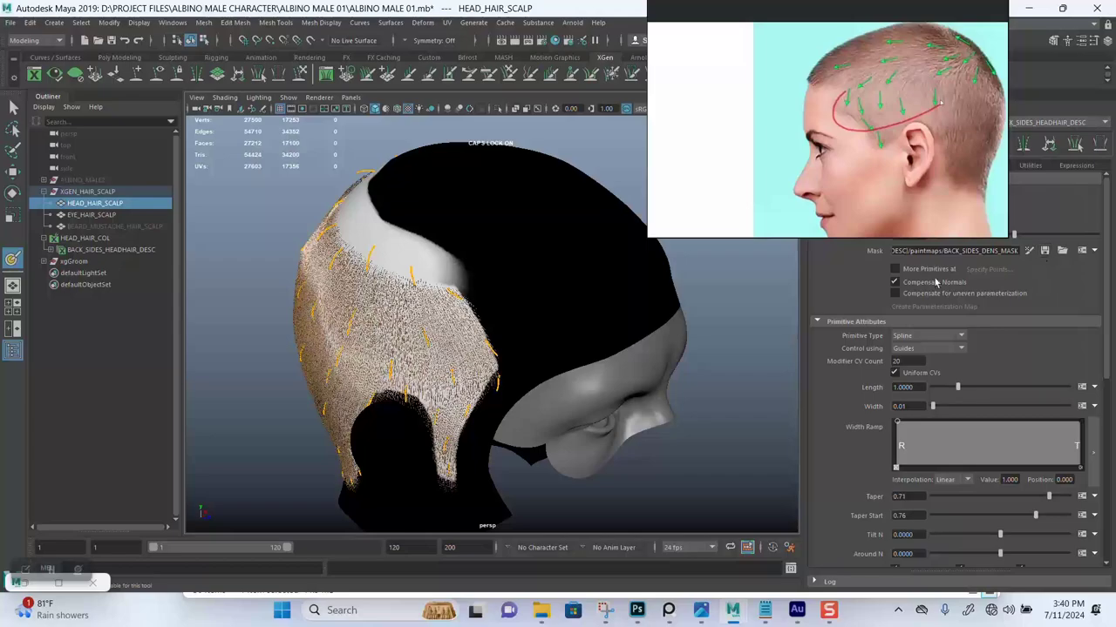
- Clear the hair preview and, with a smaller brush, fill and reshape the mask's upper corner above the temple in white
scroll(443, 317, "up", 3)
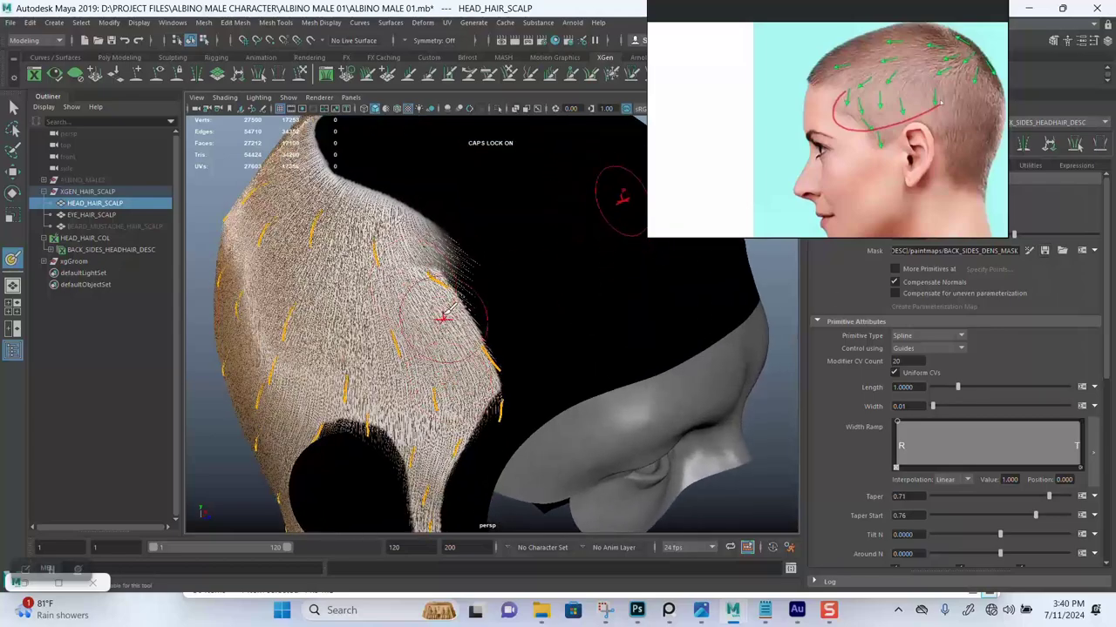
left_click_drag(443, 317, 451, 378, "alt")
scroll(440, 324, "up", 1)
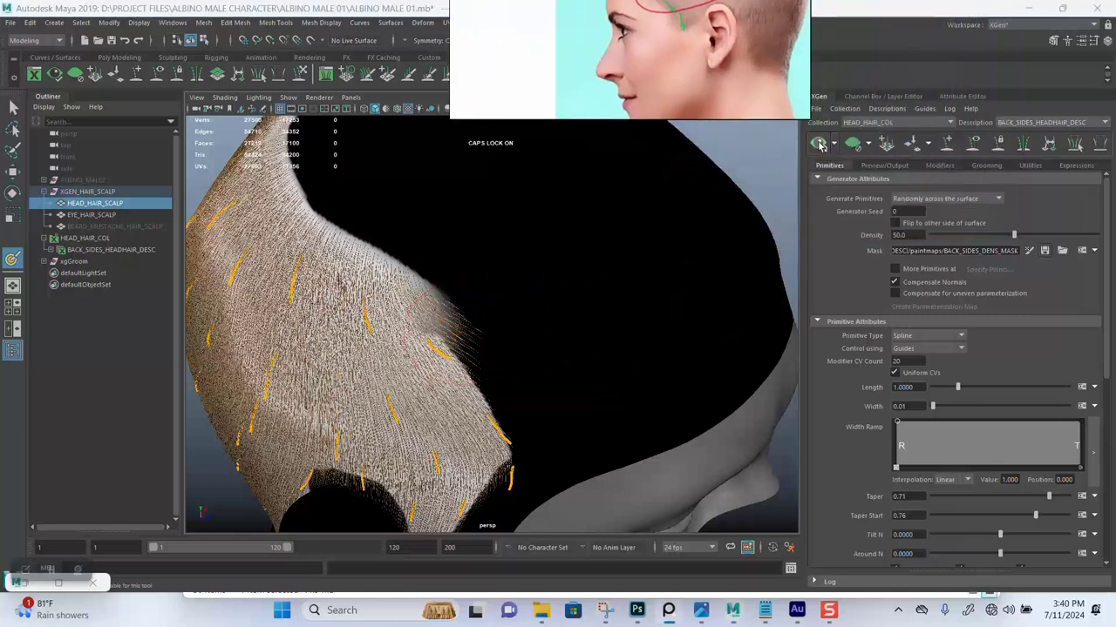
left_click(819, 145)
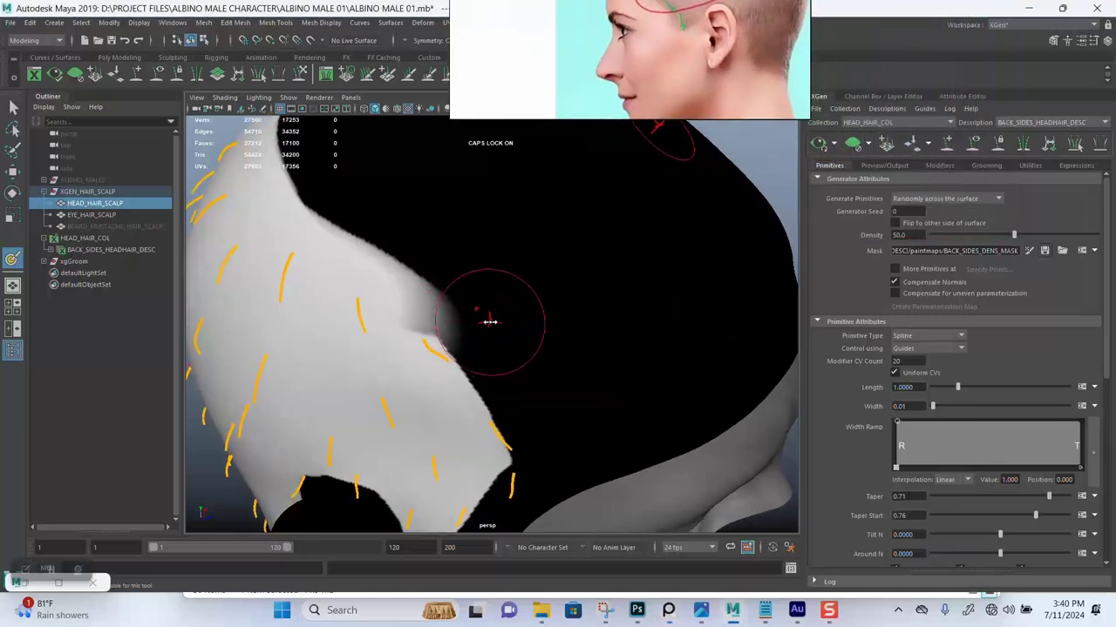
left_click_drag(490, 321, 463, 323)
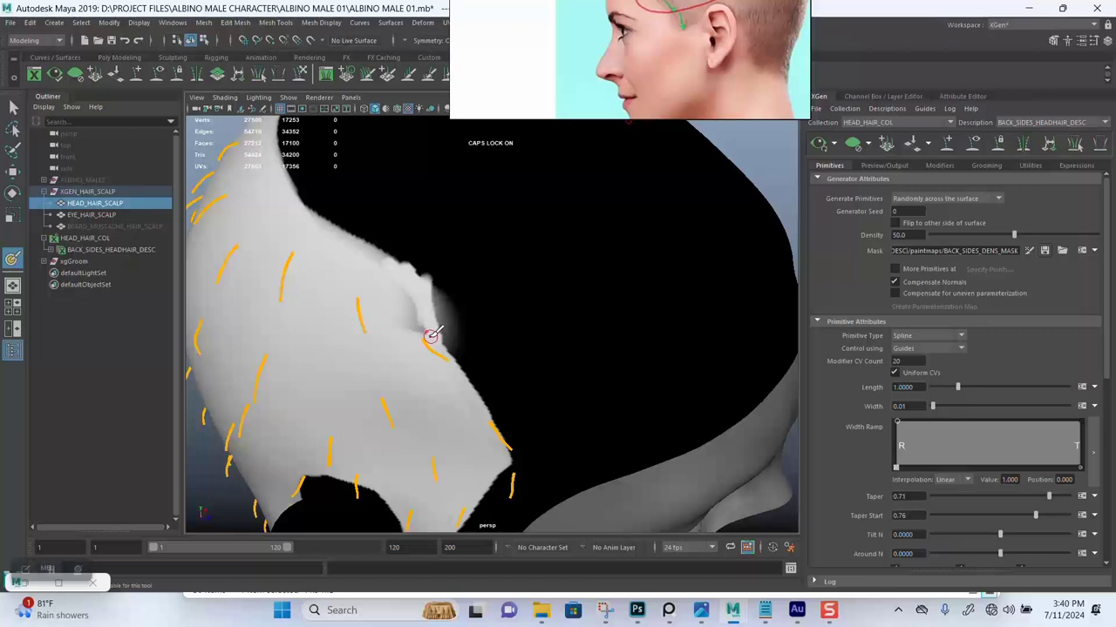
scroll(409, 336, "up", 3)
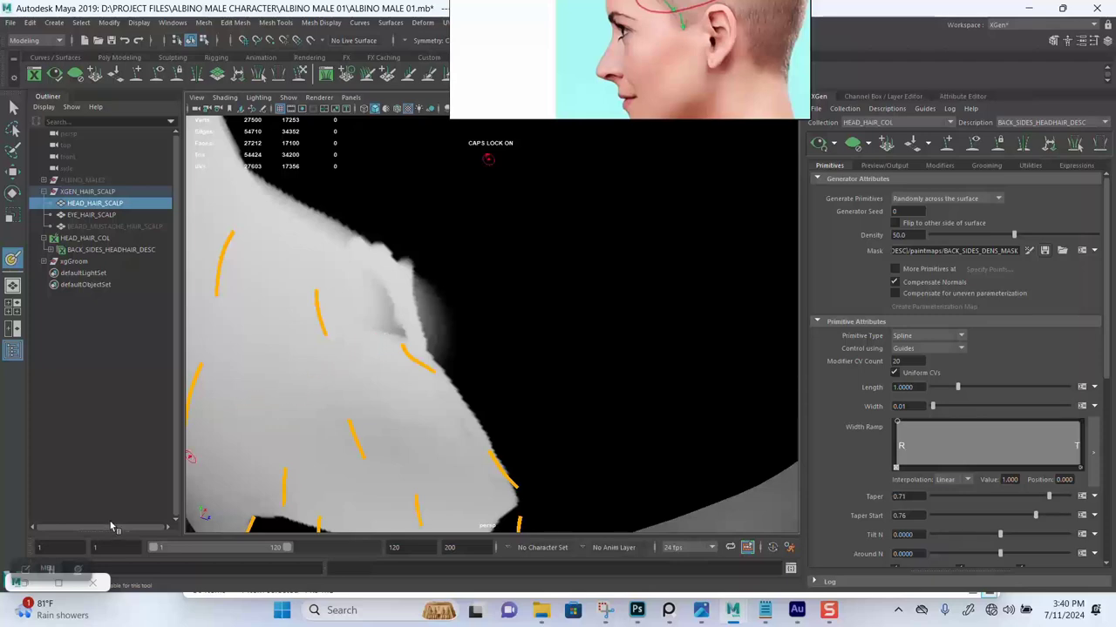
mouse_move(392, 349)
left_mouse_down("alt")
mouse_move(410, 311)
mouse_move(363, 311)
mouse_move(406, 282)
mouse_move(408, 333)
mouse_move(391, 323)
mouse_move(397, 331)
left_mouse_up("alt")
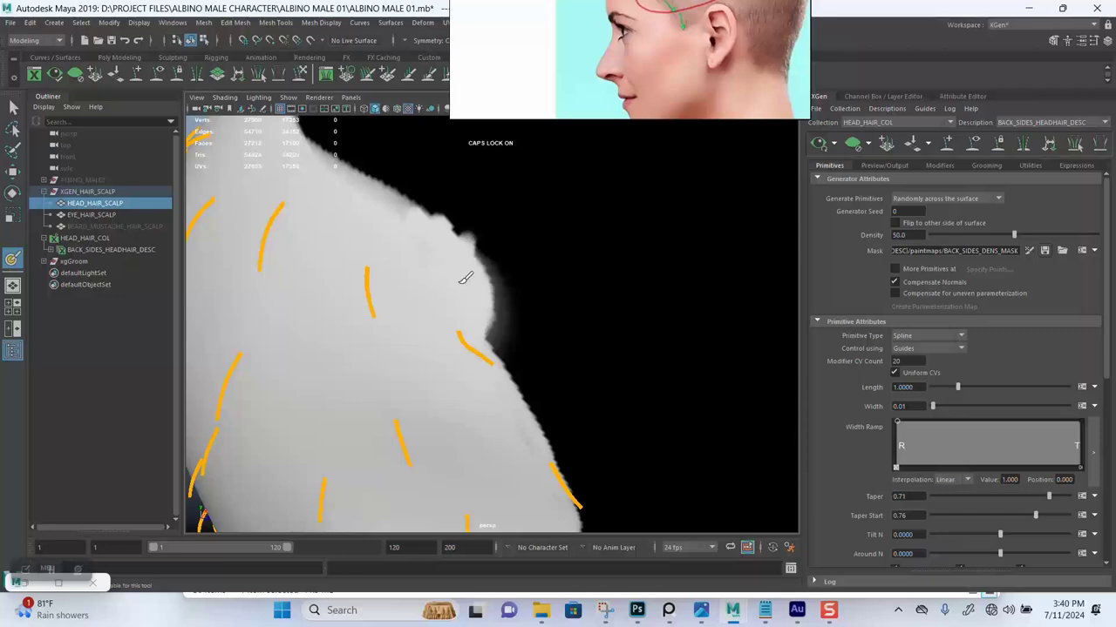
mouse_move(329, 182)
left_mouse_down("alt")
mouse_move(473, 230)
mouse_move(373, 235)
mouse_move(484, 302)
mouse_move(461, 309)
mouse_move(609, 294)
mouse_move(515, 266)
mouse_move(446, 224)
mouse_move(439, 267)
mouse_move(463, 288)
mouse_move(462, 307)
left_mouse_up("alt")
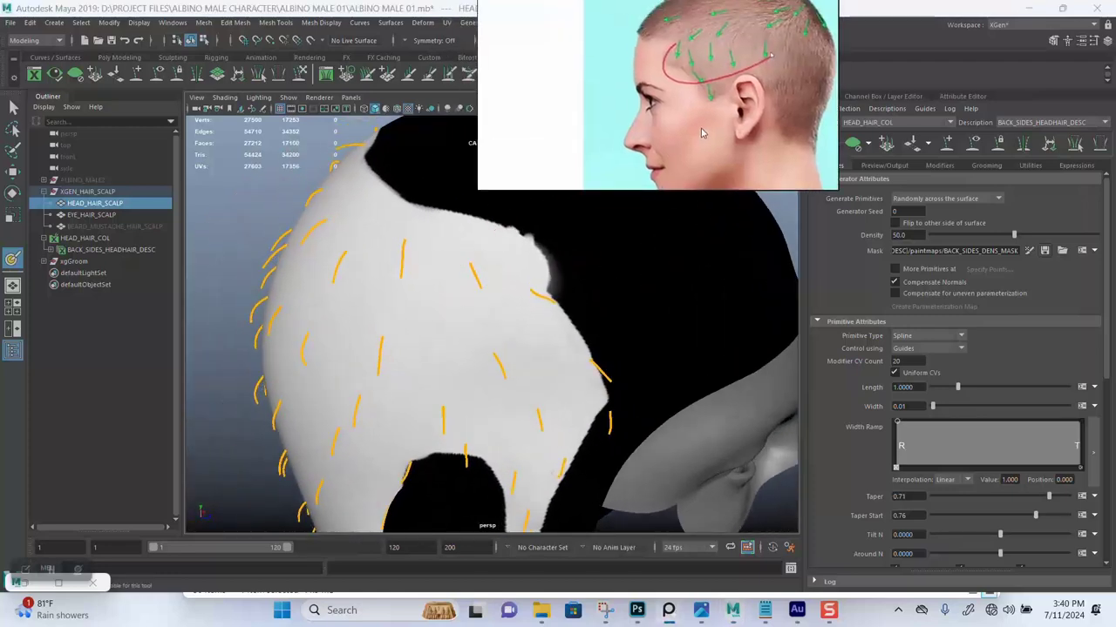
- Save the painted mask texture from the 3D Paint Tool settings and close them
mouse_move(640, 222)
left_mouse_down("alt")
mouse_move(557, 334)
mouse_move(473, 316)
mouse_move(523, 240)
left_mouse_up("alt")
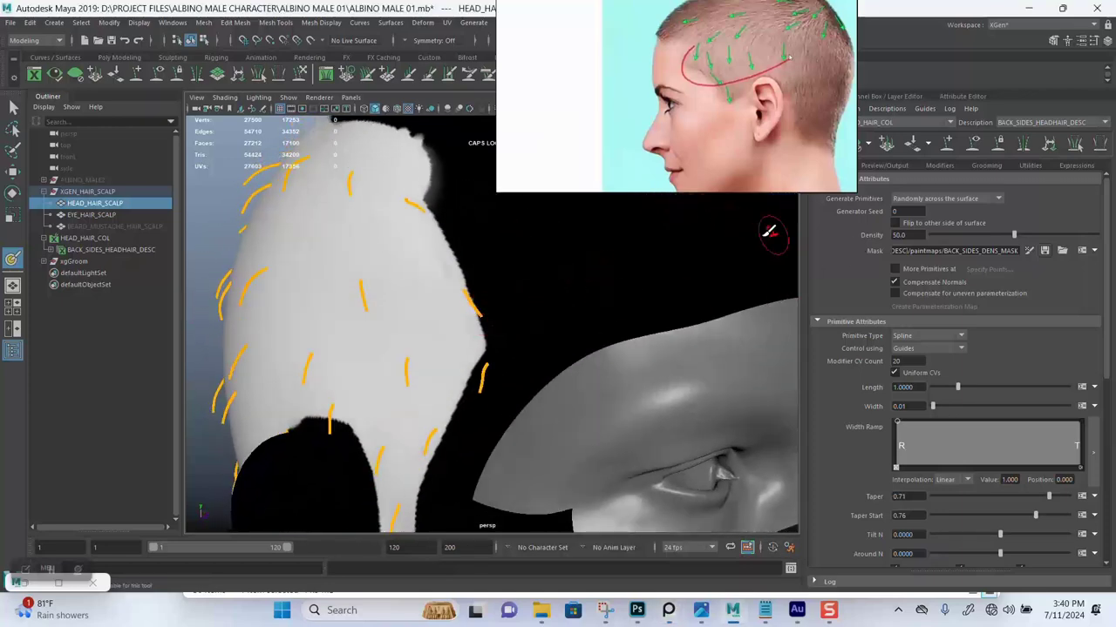
left_click(53, 570)
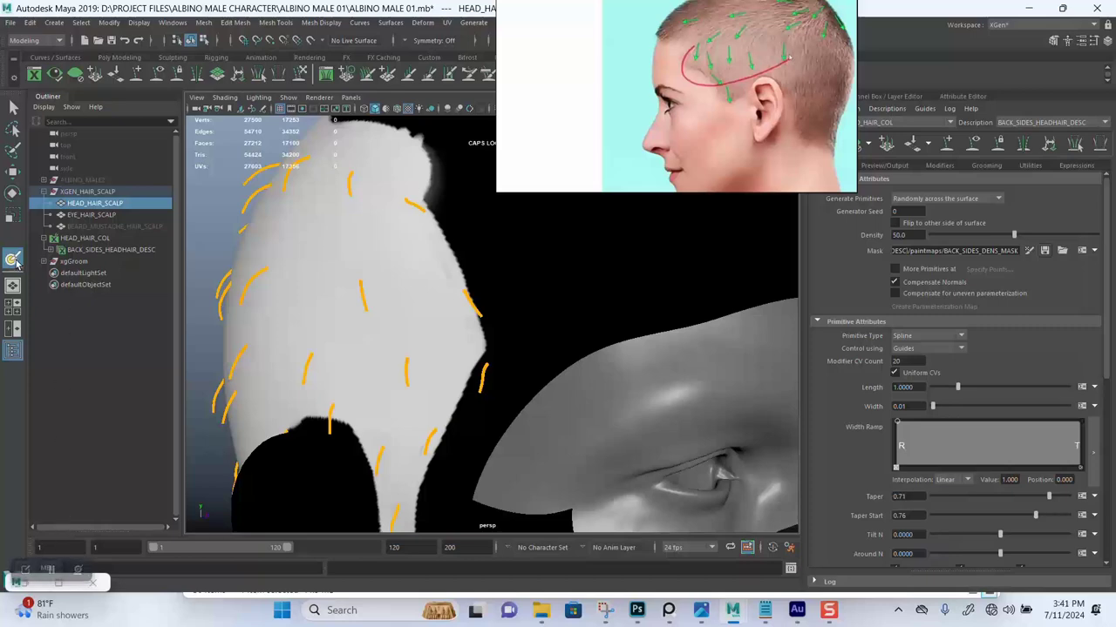
double_click(12, 260)
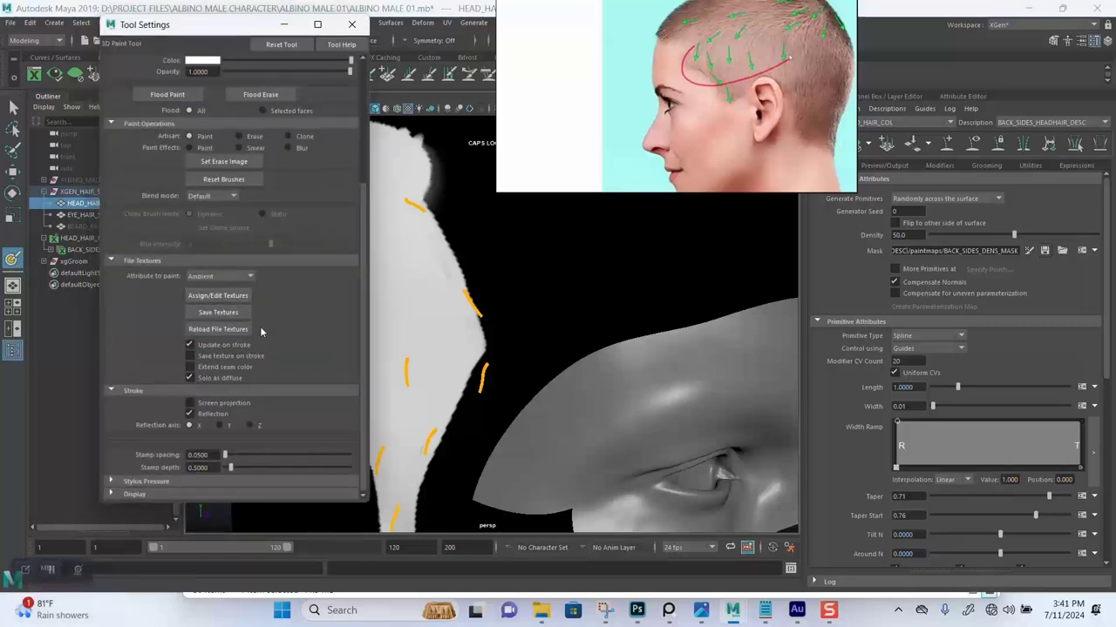
left_click(220, 313)
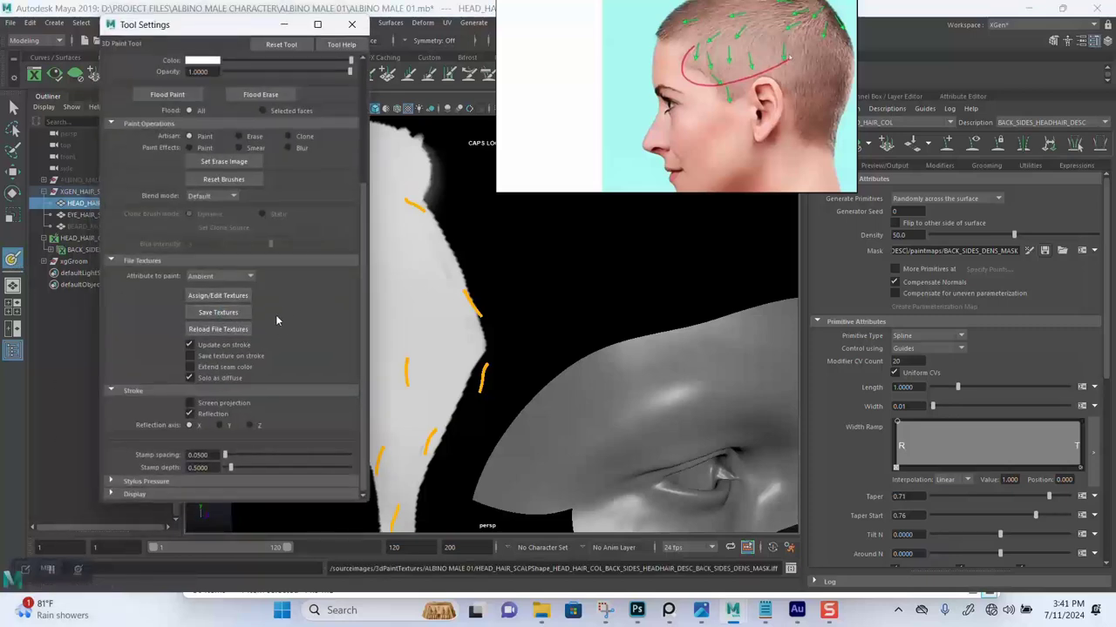
left_click(214, 313)
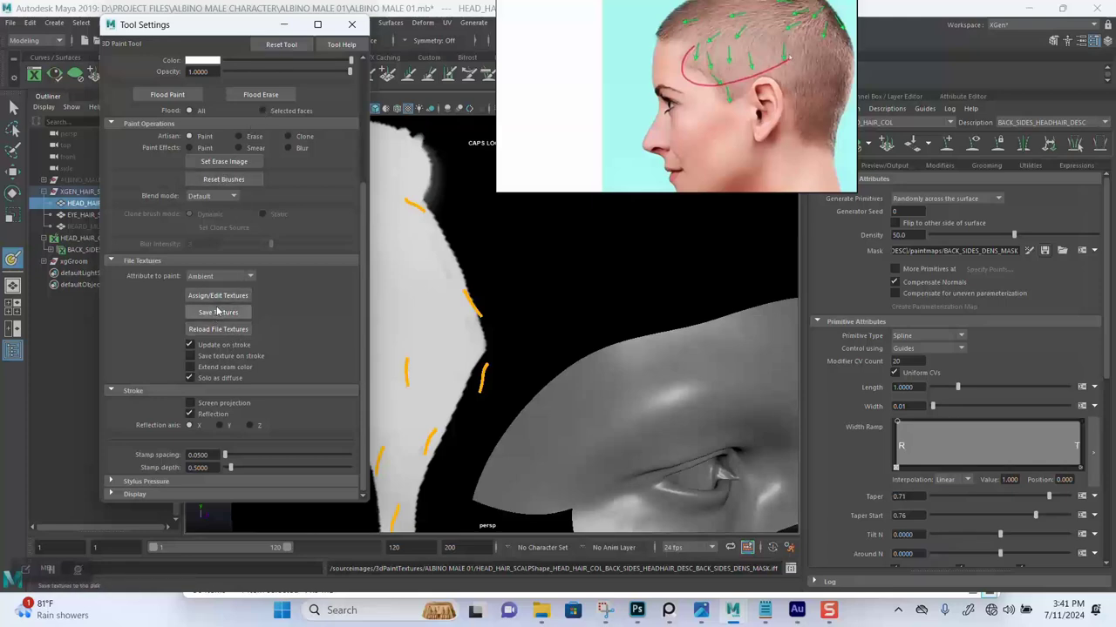
left_click(351, 24)
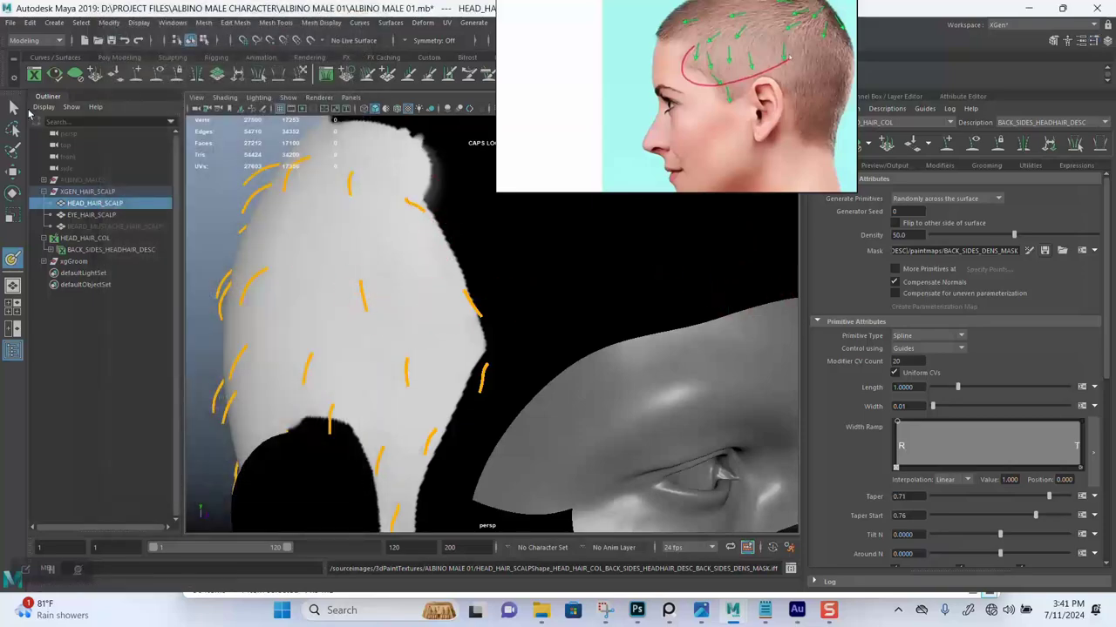
- Exit the 3D Paint Tool and deselect the scalp mesh
left_click(14, 106)
scroll(362, 252, "down", 3)
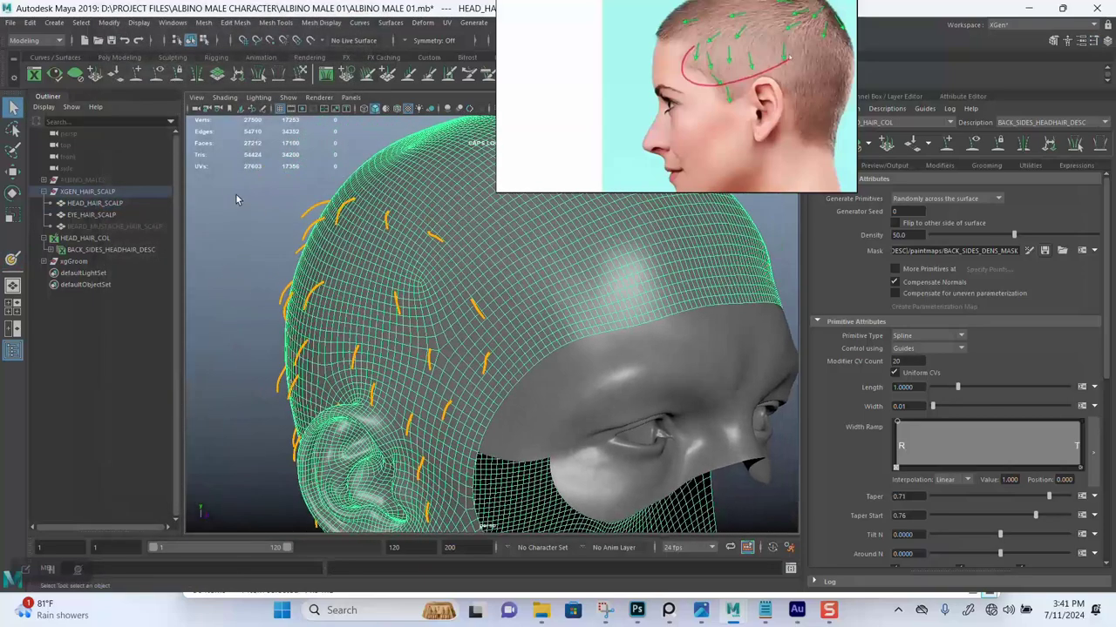
left_click(241, 182)
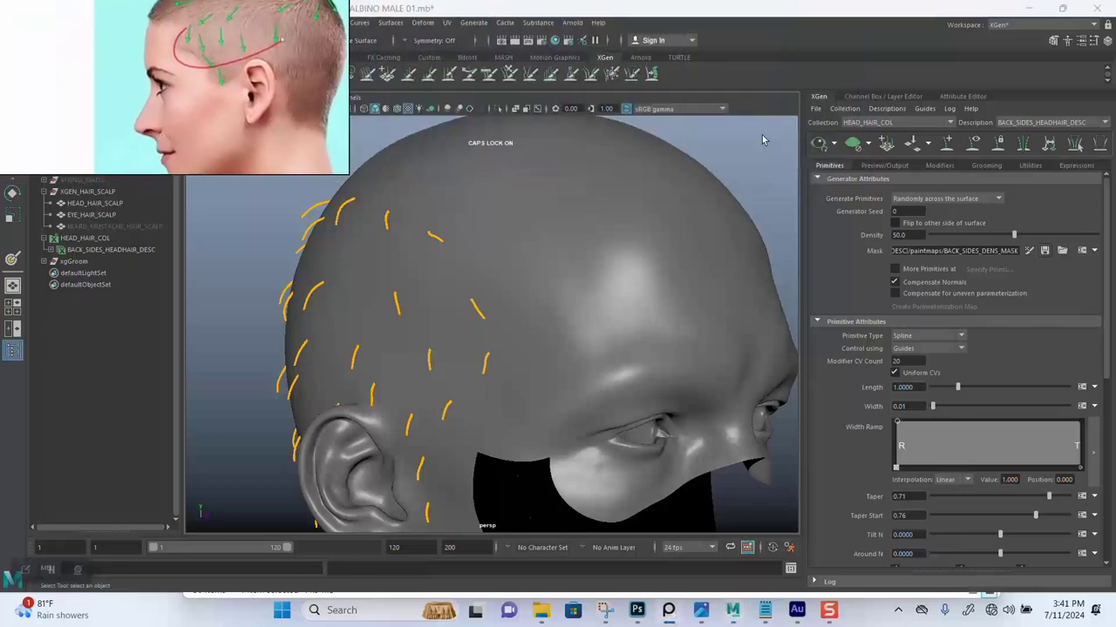
- Hide the hair guides and preview the generated back and sides hair up close on the scalp
left_click_drag(621, 212, 527, 275, "alt")
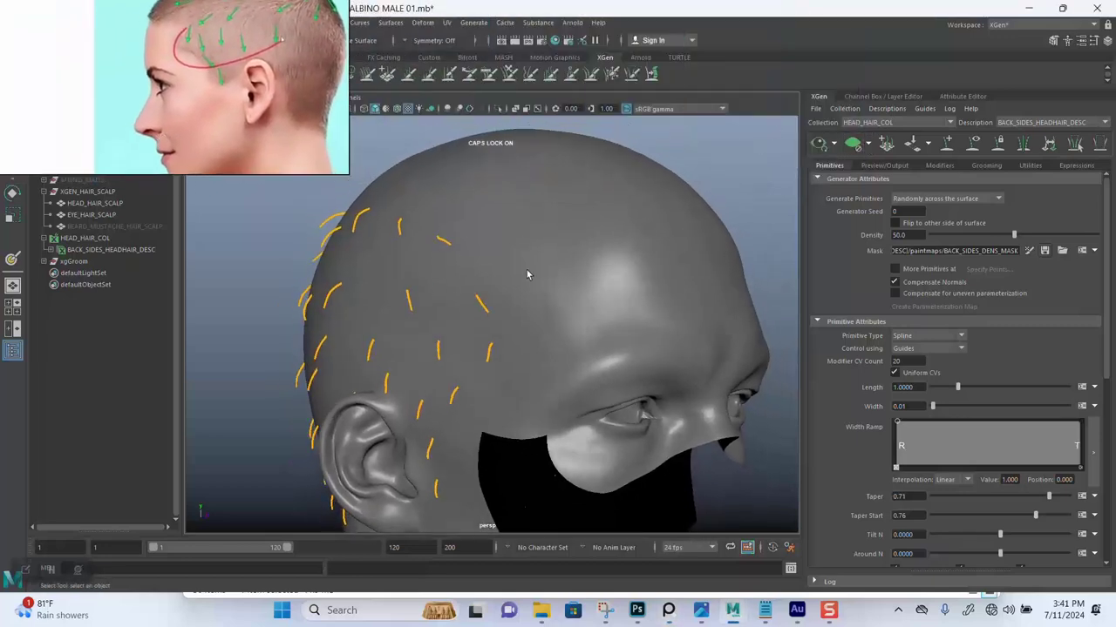
left_click(974, 145)
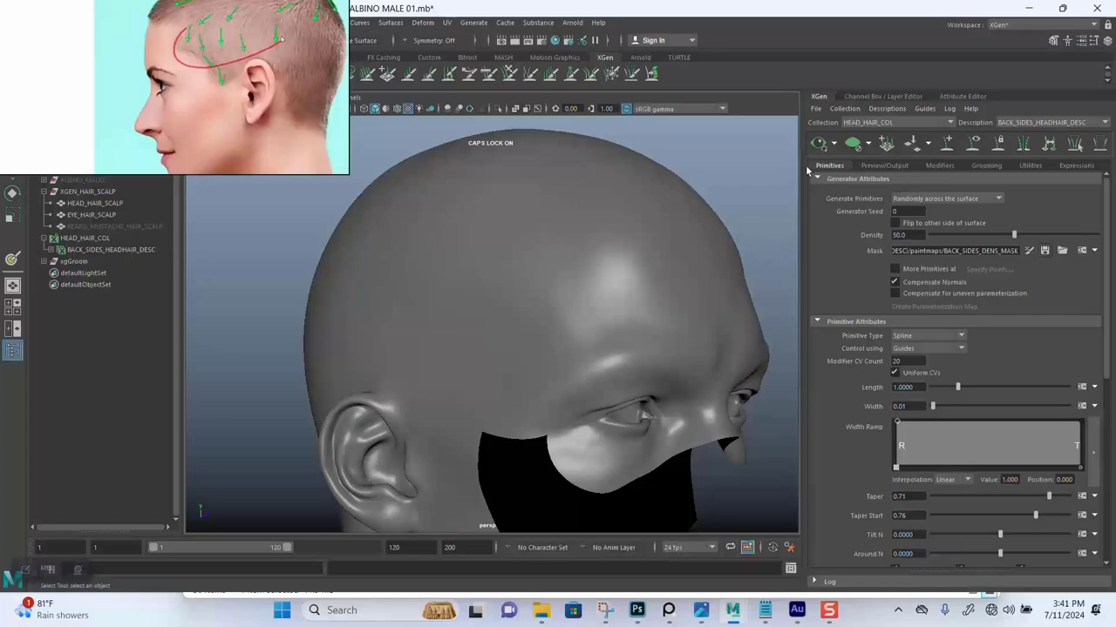
left_click_drag(505, 284, 574, 286, "alt")
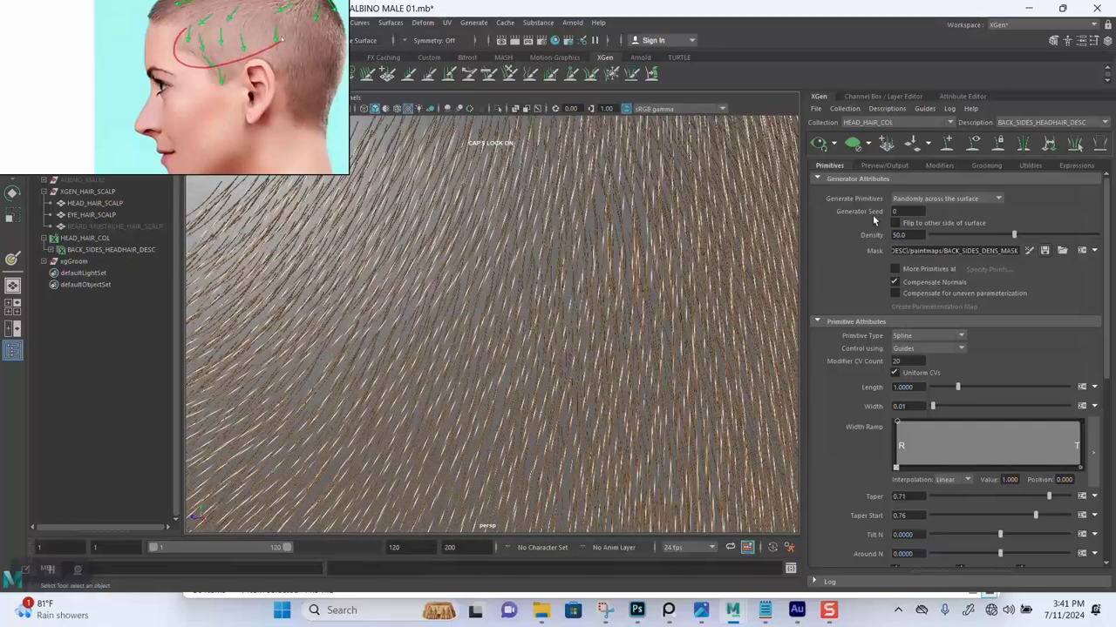
- Load the BACK_SIDES_DENS_MASK map for painting and inspect the previewed hair against it around the temples, ears and nape
left_click(1027, 251)
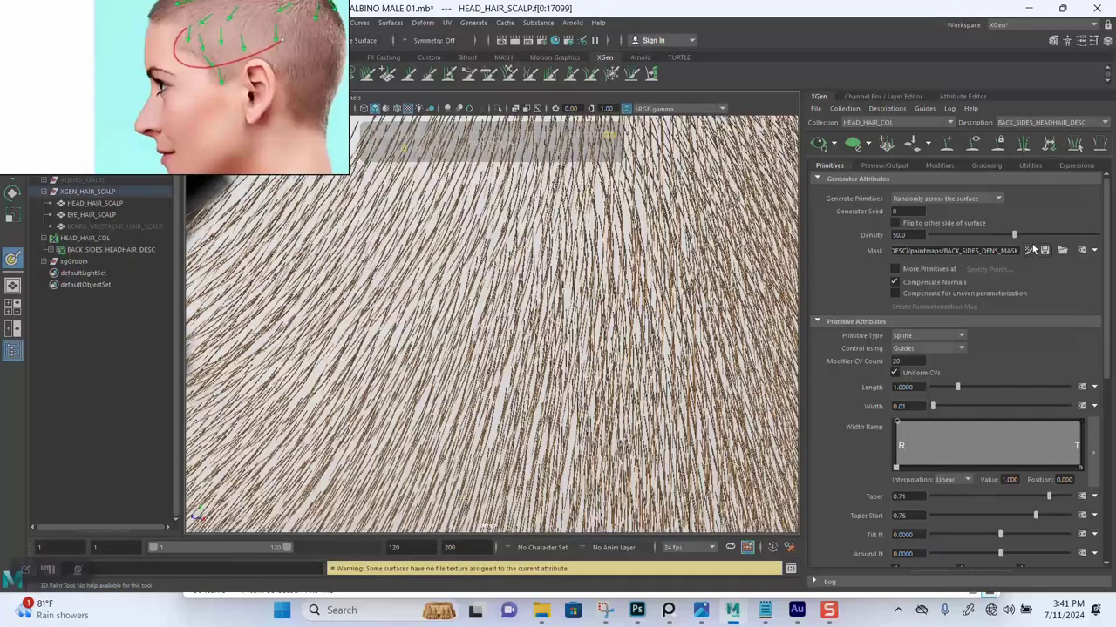
left_click_drag(678, 299, 592, 269, "alt")
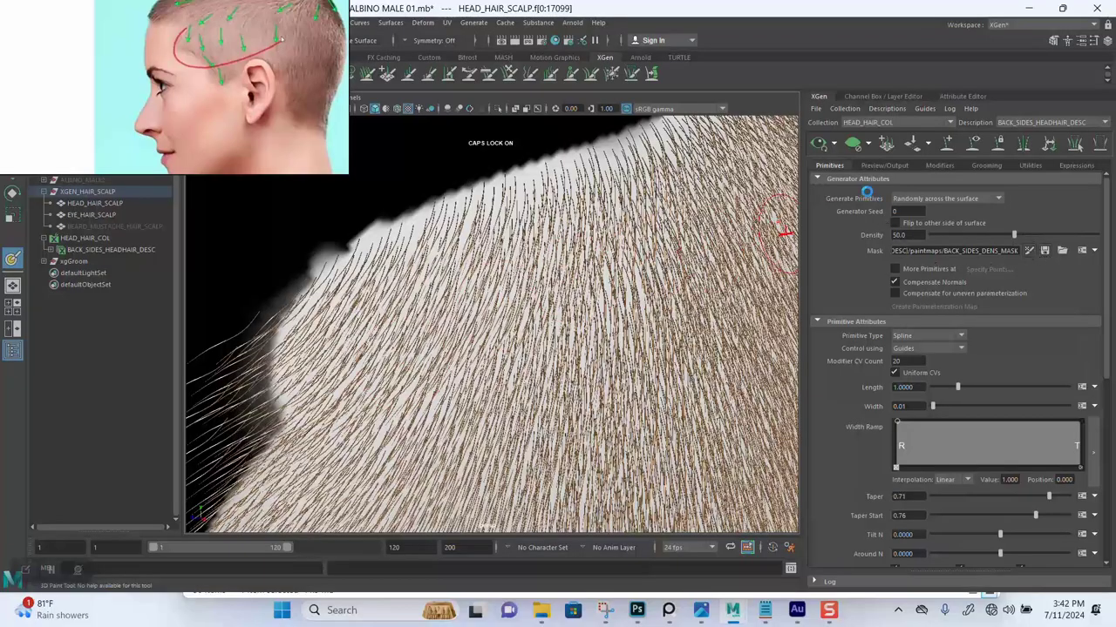
right_click_drag(562, 347, 475, 322, "alt")
middle_click_drag(566, 328, 477, 261, "alt")
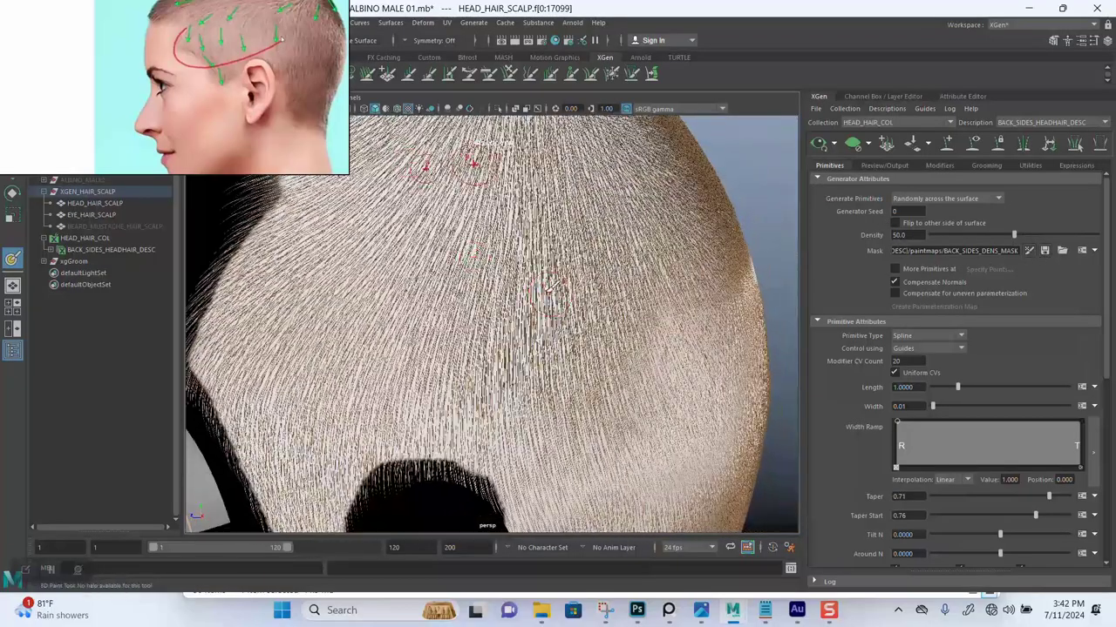
right_click_drag(529, 311, 516, 244, "alt")
left_click_drag(517, 244, 546, 320, "alt")
middle_click_drag(546, 320, 555, 259, "alt")
right_click_drag(555, 259, 576, 311, "alt")
middle_click_drag(558, 296, 579, 293, "alt")
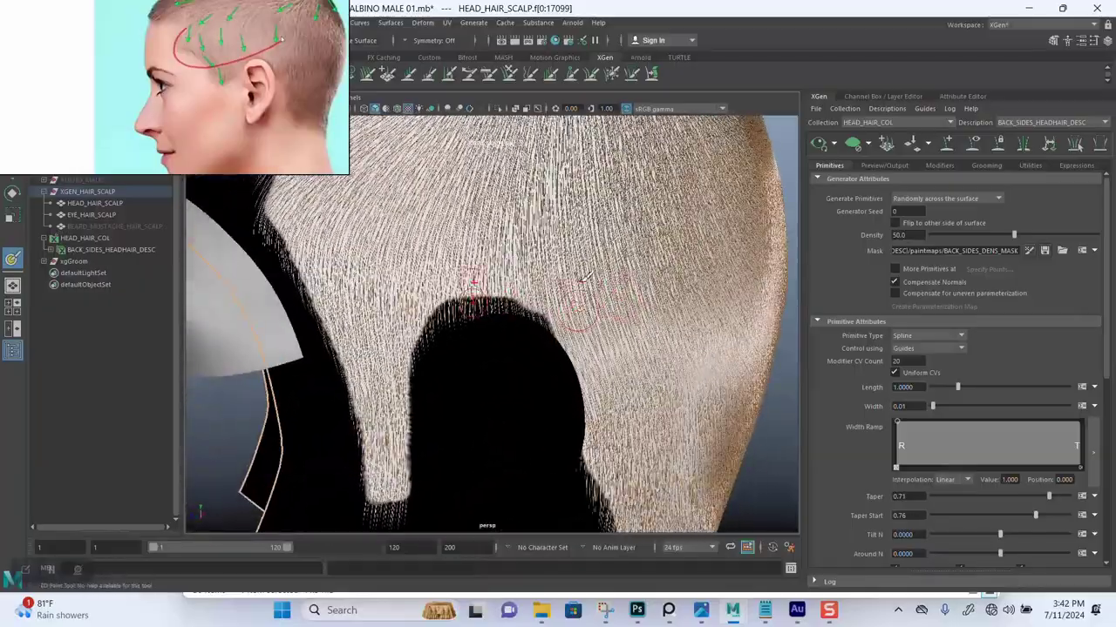
left_click_drag(581, 290, 533, 242, "alt")
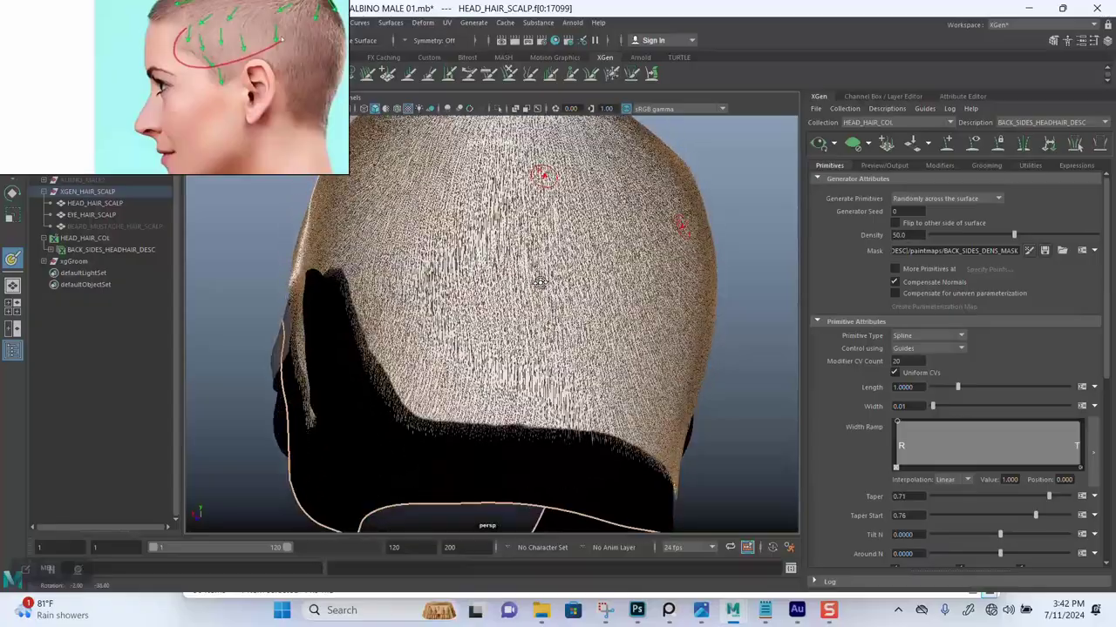
left_click_drag(540, 282, 586, 302, "alt")
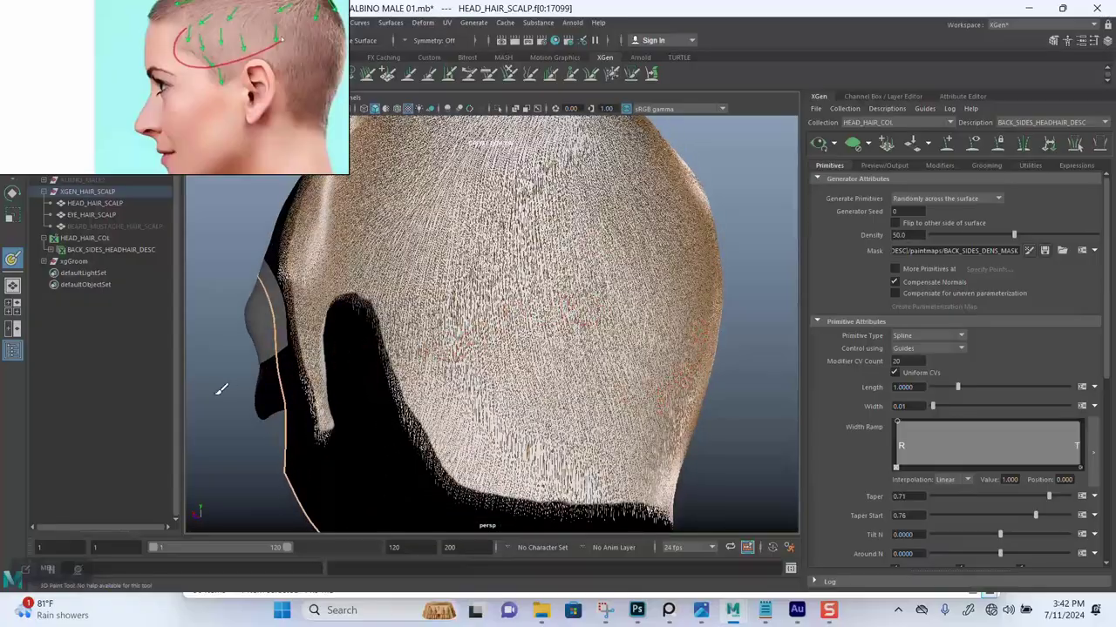
left_click_drag(423, 323, 531, 308, "alt")
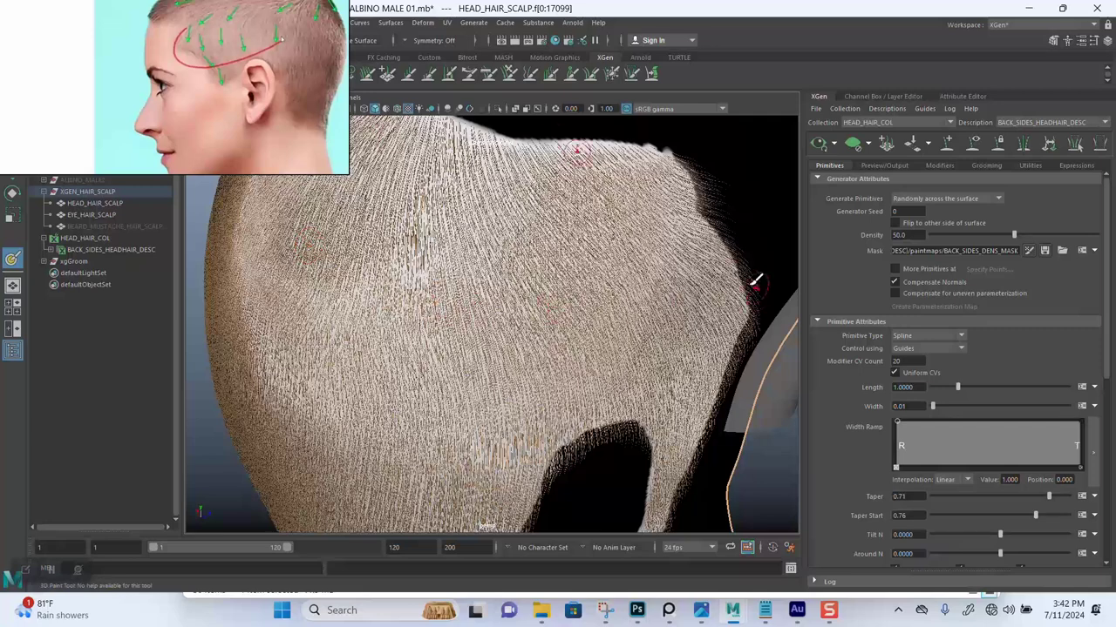
- Clear the hair preview and move the reference photo away from the outliner to expose the scene objects
left_click(854, 145)
mouse_move(618, 241)
left_mouse_down("alt")
mouse_move(535, 212)
mouse_move(528, 219)
mouse_move(558, 261)
left_mouse_up("alt")
mouse_move(595, 324)
left_mouse_down("alt")
mouse_move(578, 291)
mouse_move(490, 232)
left_mouse_up("alt")
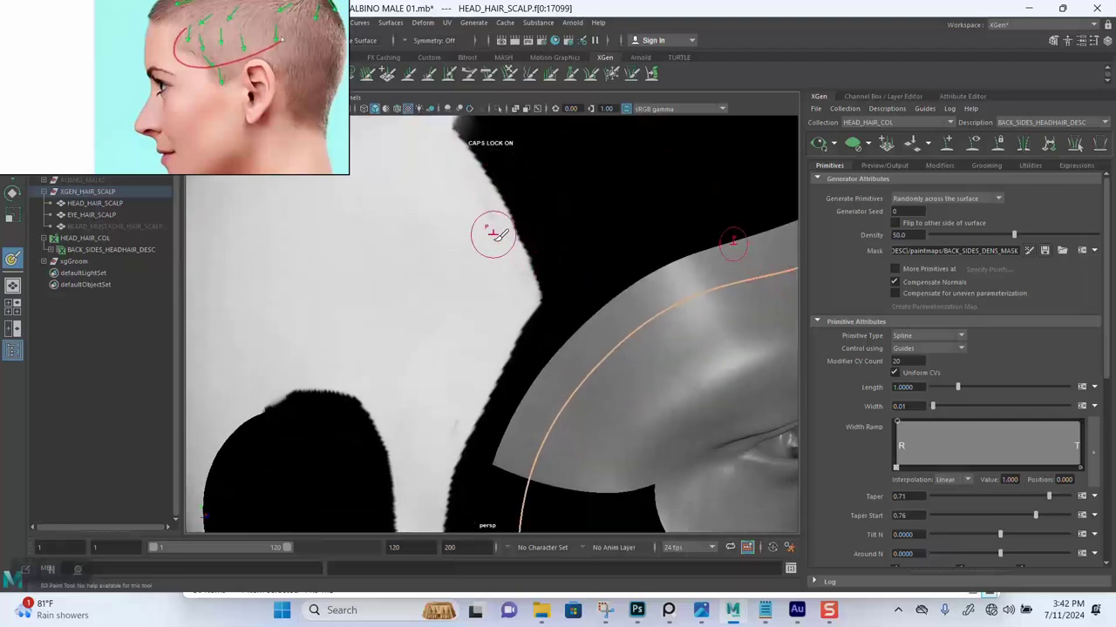
right_click_drag(374, 229, 389, 159, "alt")
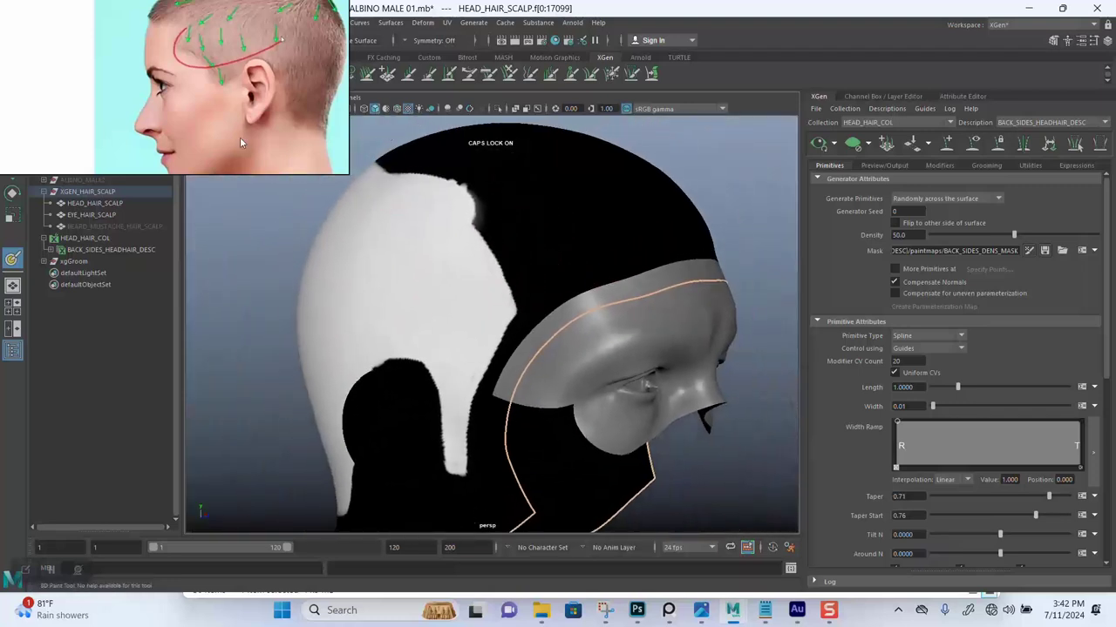
left_click_drag(196, 140, 900, 147)
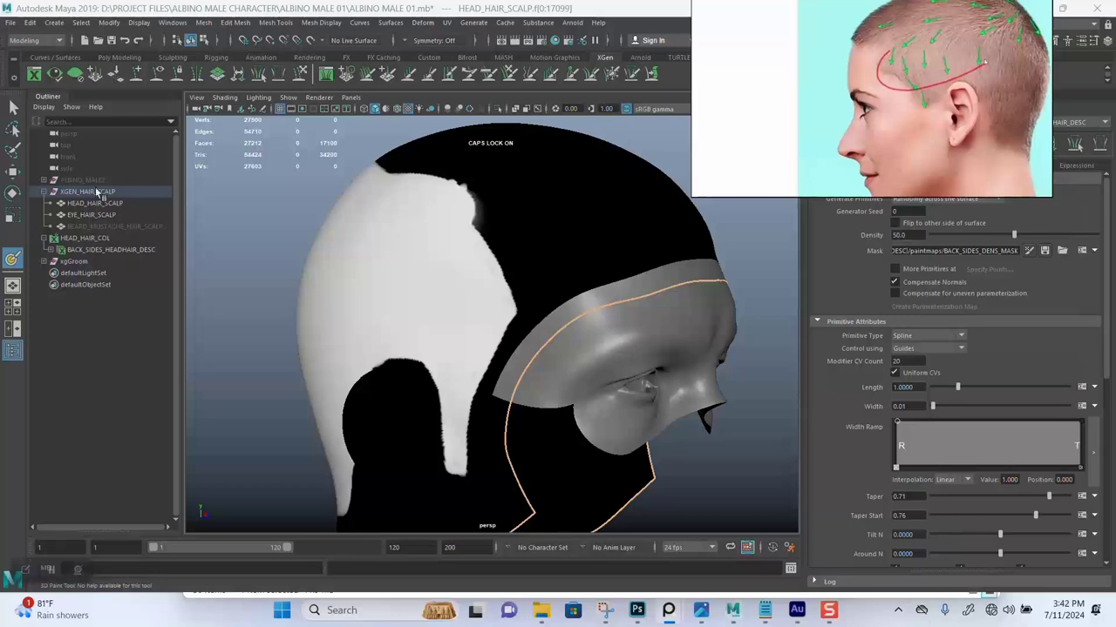
- Exit the 3D Paint Tool and hide the EYE_HAIR_SCALP mesh
left_click(83, 216)
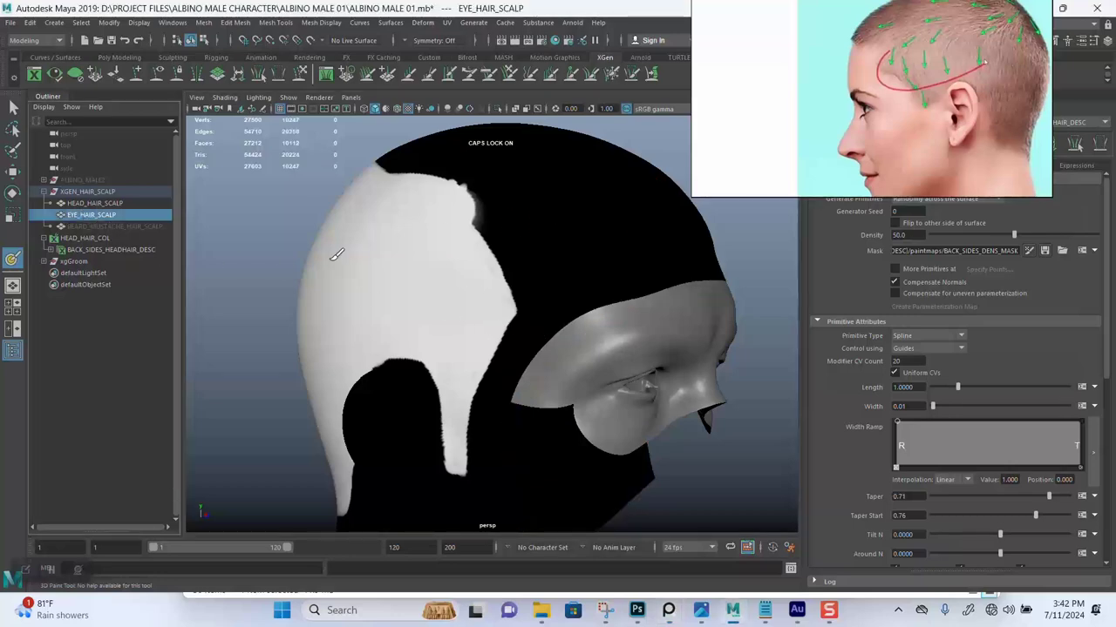
left_click(13, 108)
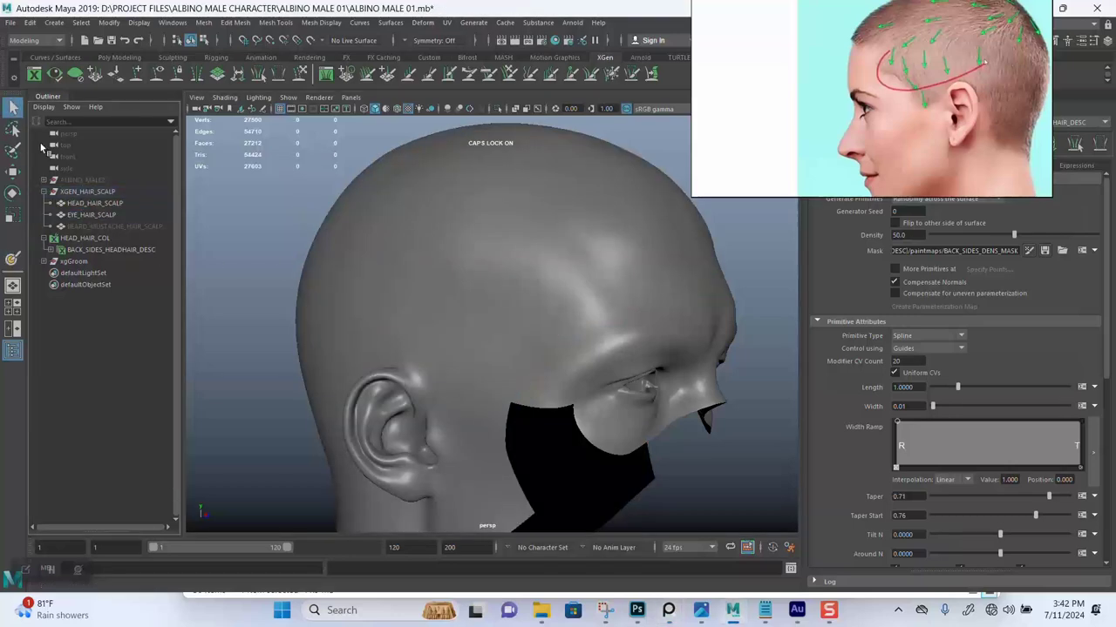
left_click(84, 216)
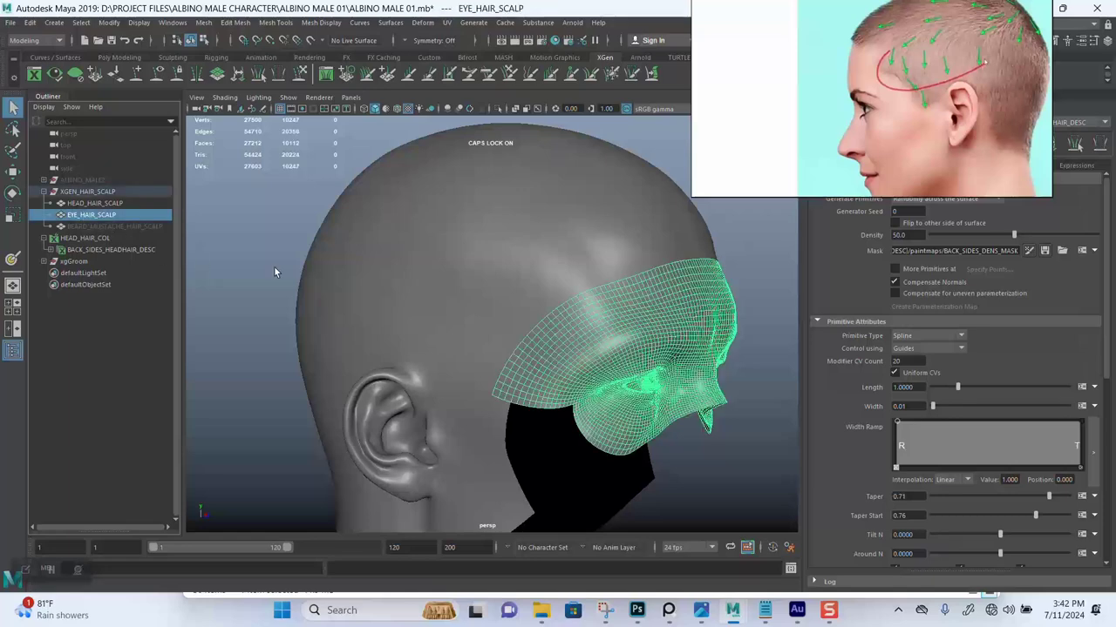
key("ctrl+h")
- Save the scene and load the density mask for painting on the HEAD_HAIR_SCALP mesh
left_click(601, 309)
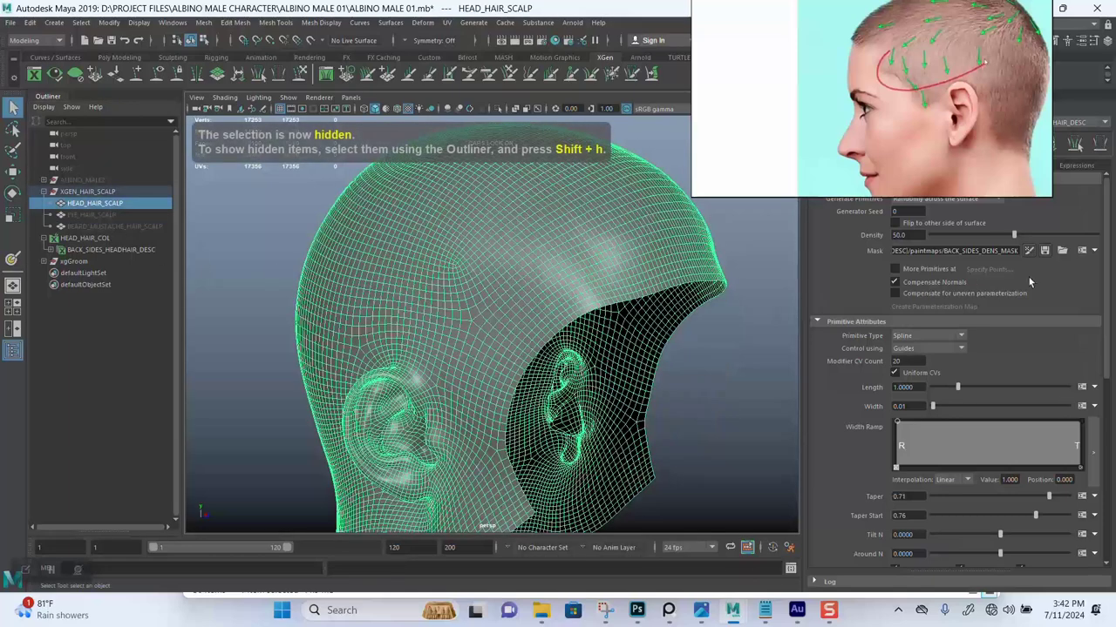
left_click(1030, 251)
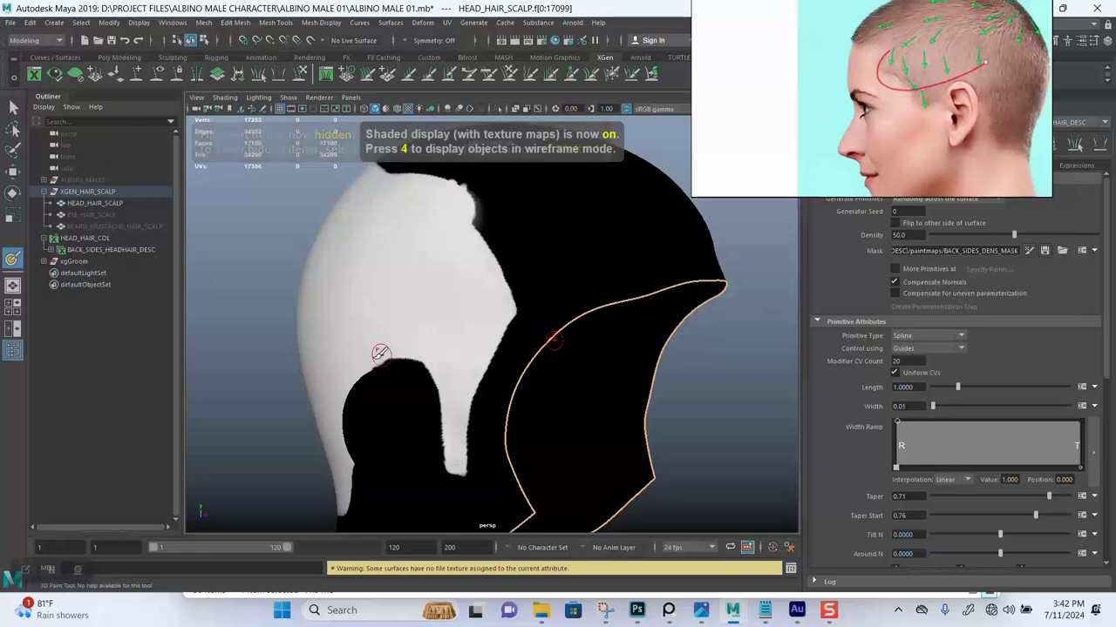
right_click_drag(296, 364, 287, 392, "alt")
key("ctrl+s")
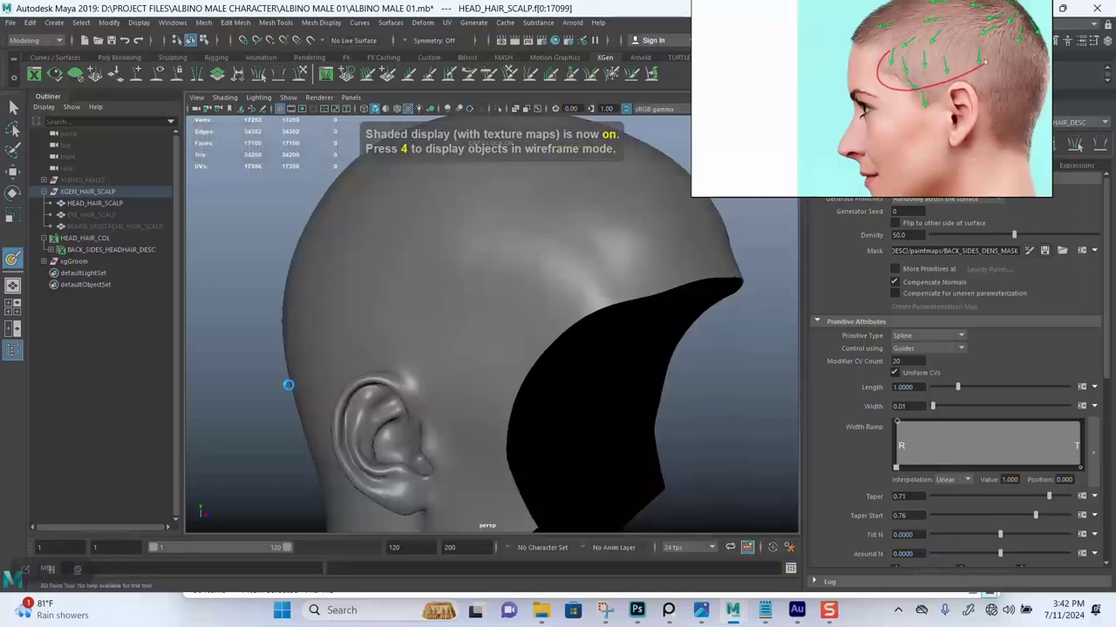
left_click(1029, 251)
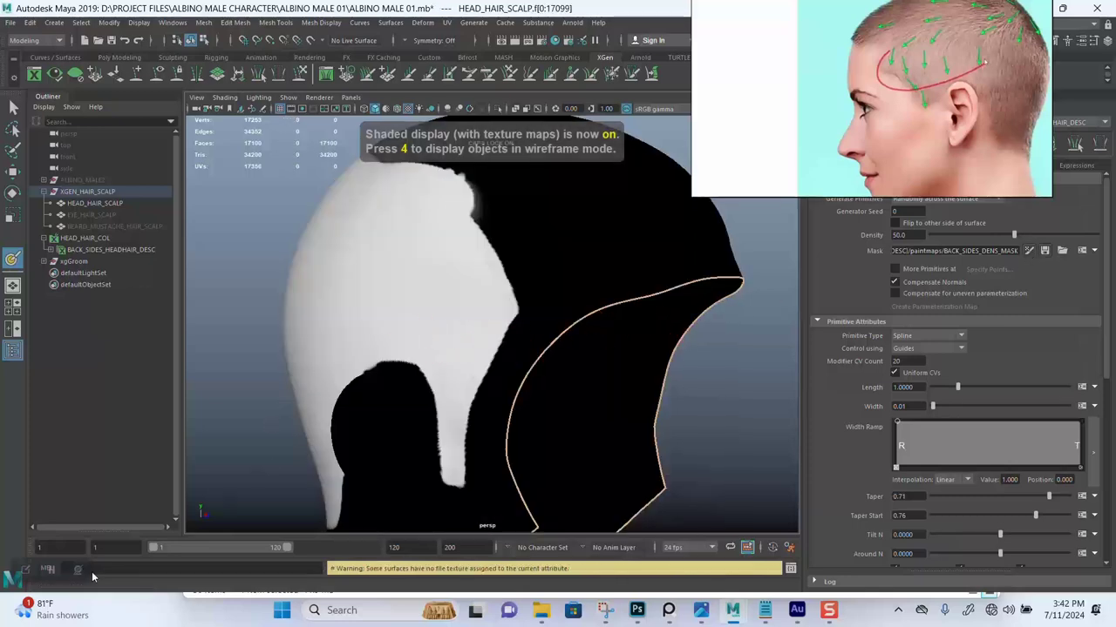
- Review the 3D Paint Tool's brush, stroke reflection and stylus pressure settings, and minimize its settings window
double_click(11, 259)
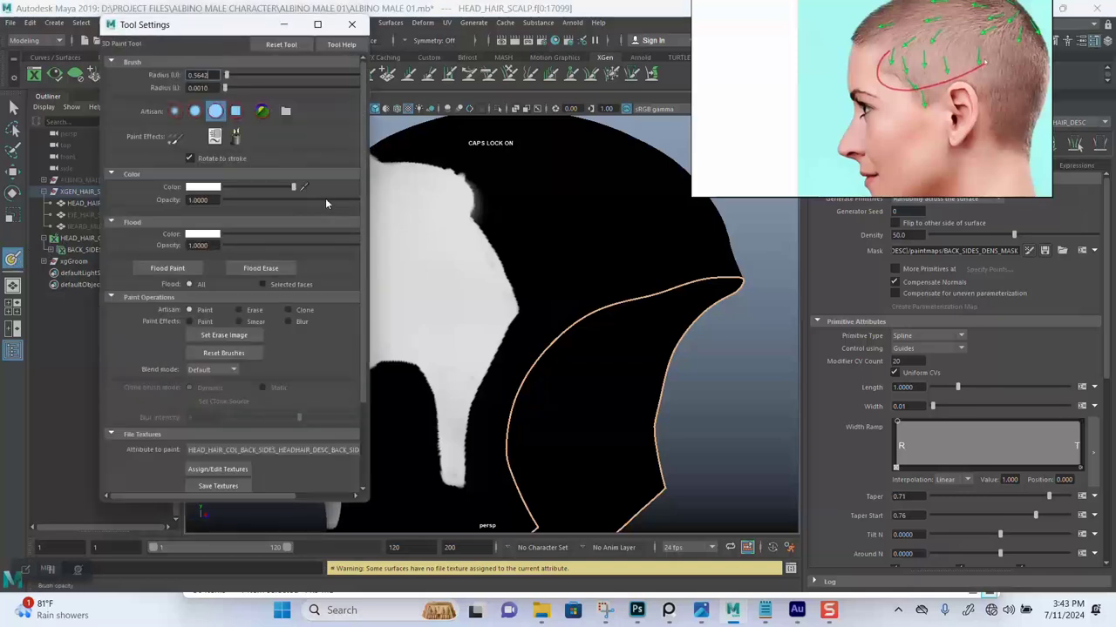
left_click_drag(362, 277, 365, 372)
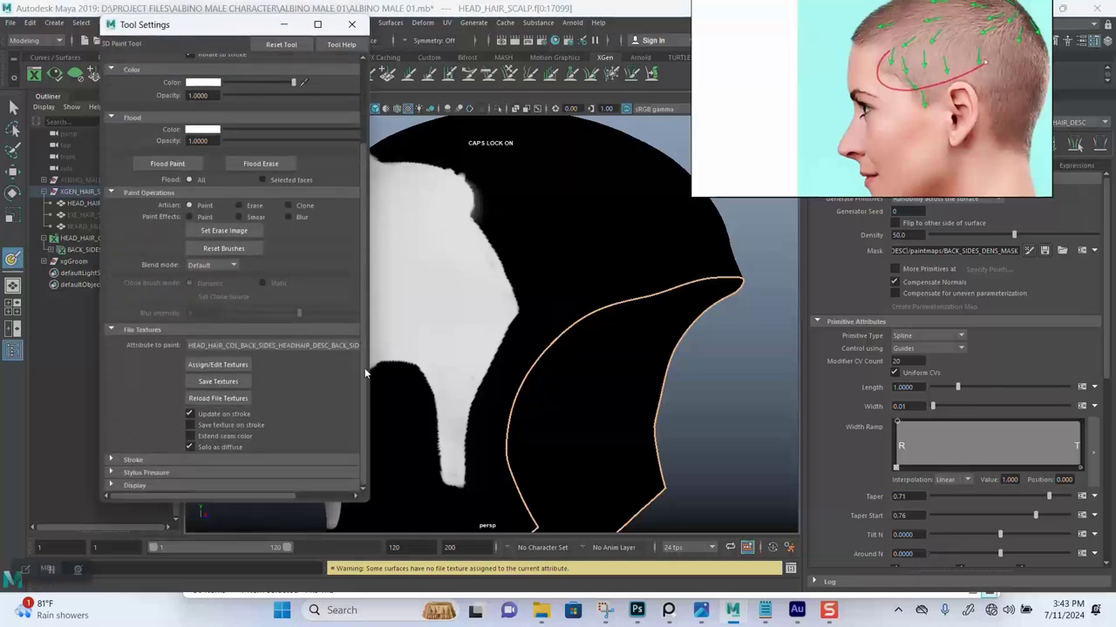
left_click(135, 460)
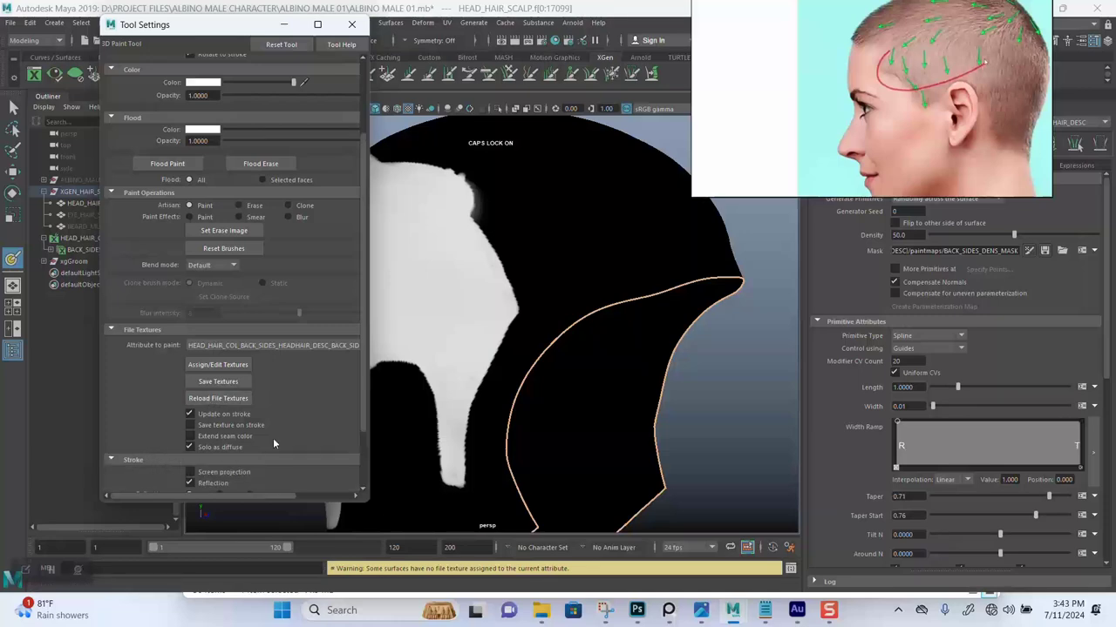
left_click_drag(365, 386, 361, 448)
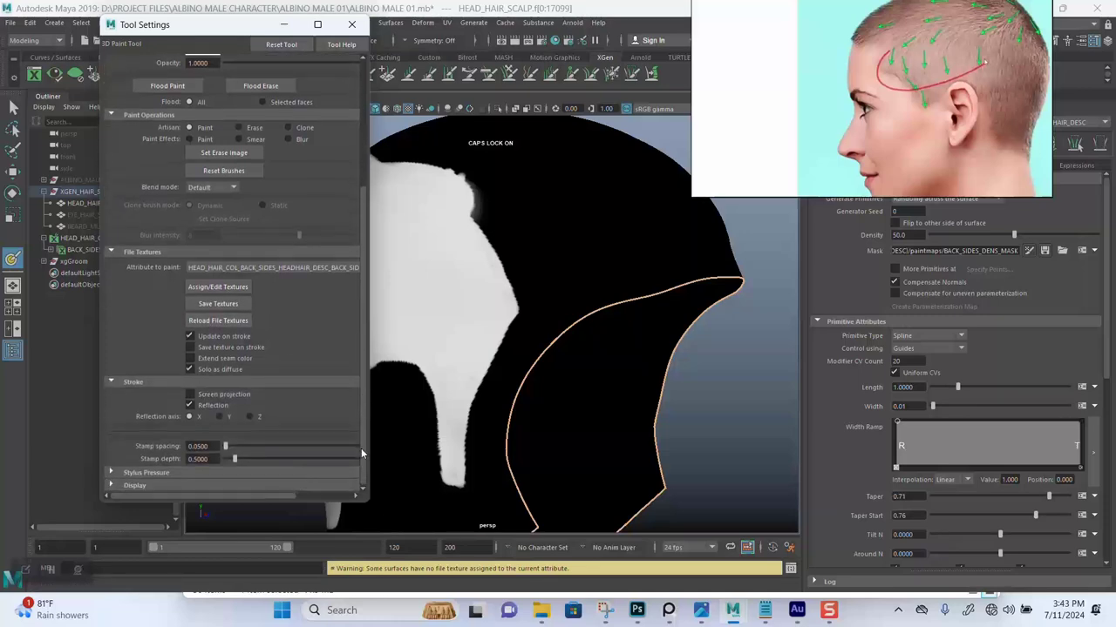
left_click(113, 472)
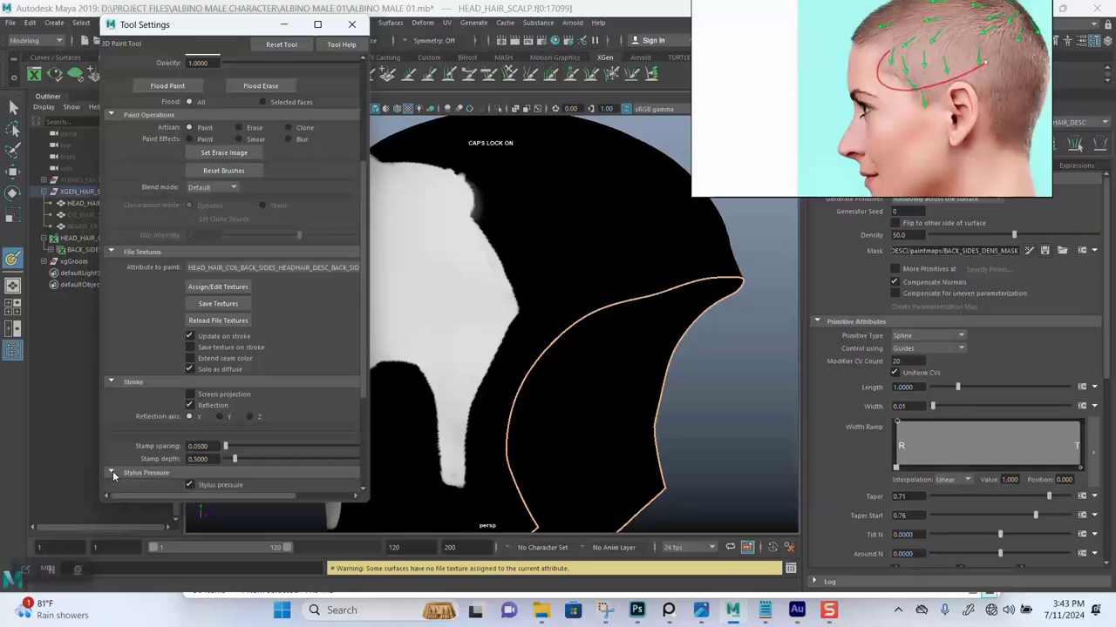
mouse_move(360, 389)
left_mouse_down()
mouse_move(361, 474)
mouse_move(362, 368)
left_mouse_up()
scroll(361, 363, "up", 5)
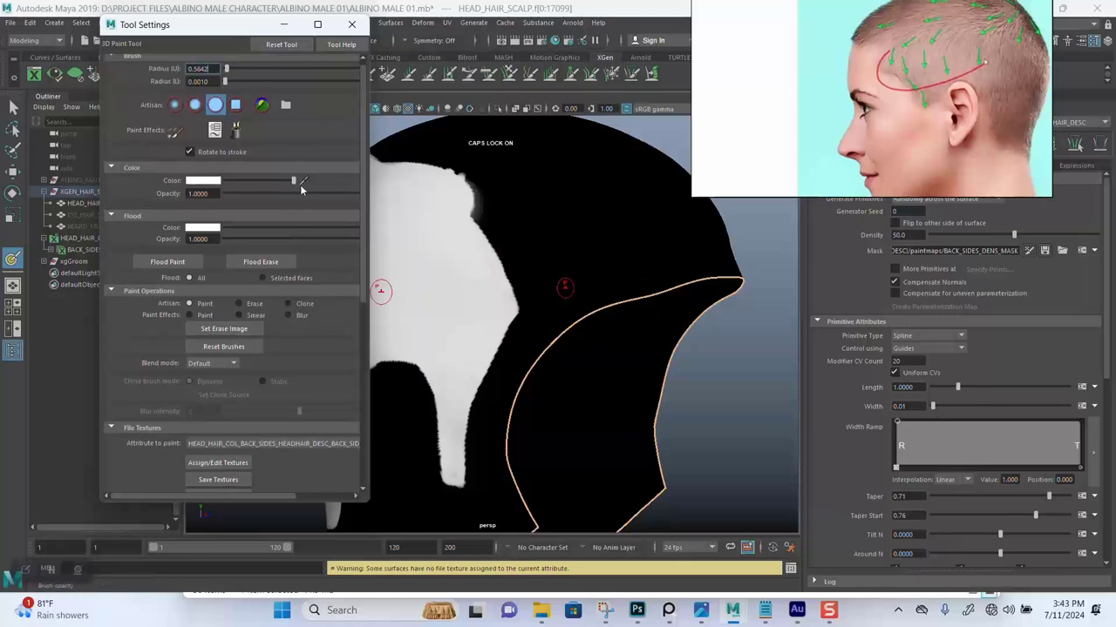
left_click(284, 24)
- Paint soft white strokes over the jagged upper corner of the mask and down its front edge above the temple
scroll(464, 268, "up", 2)
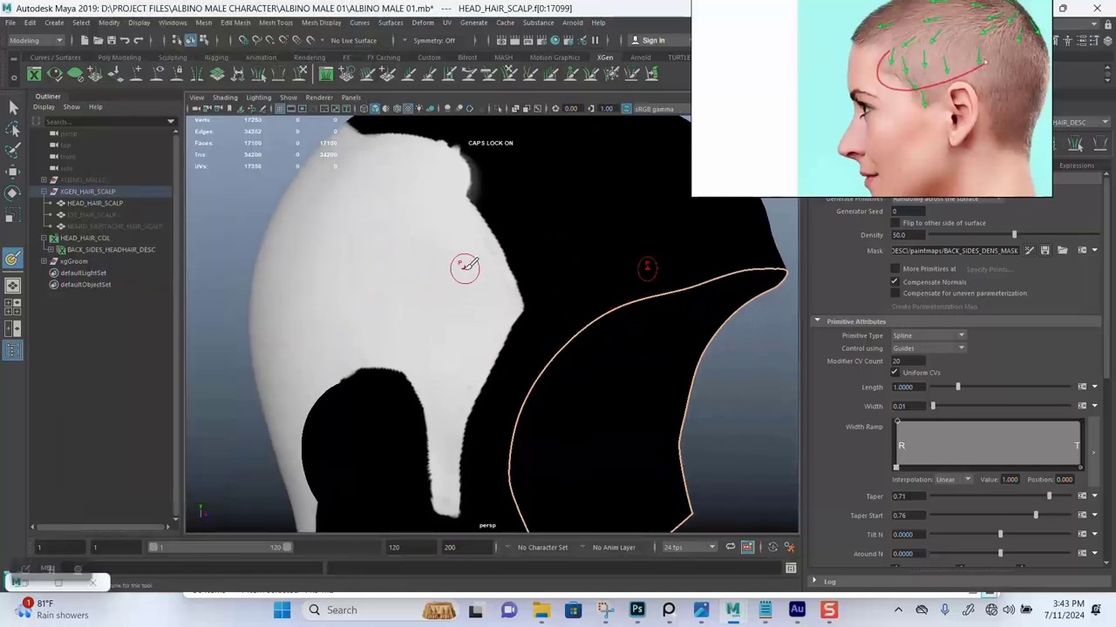
left_click_drag(464, 267, 468, 298, "alt")
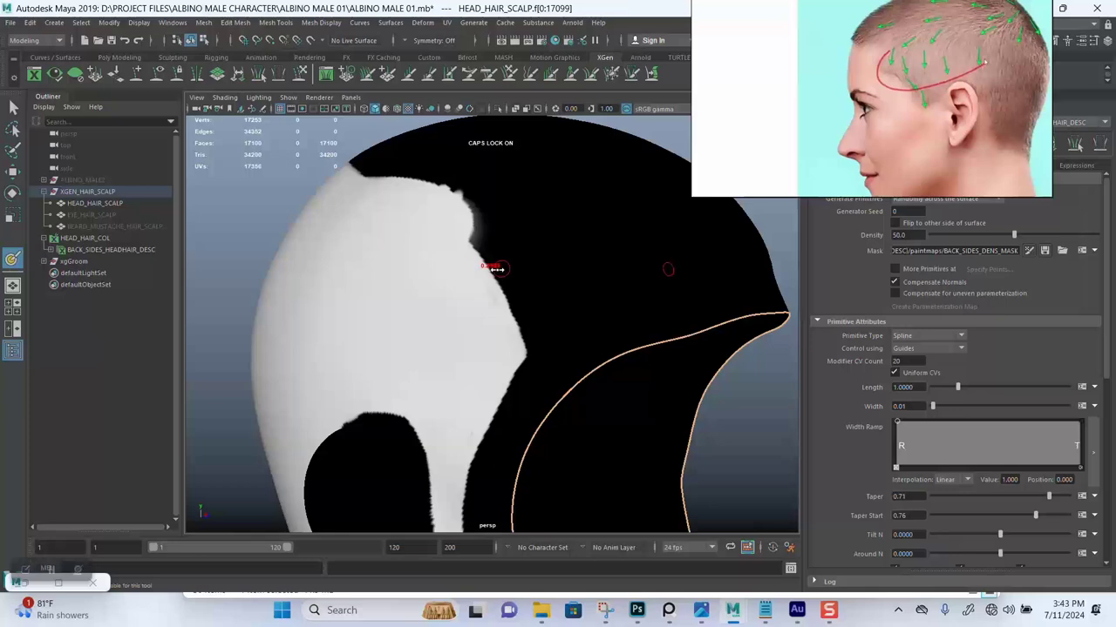
middle_click_drag(456, 279, 445, 341, "alt")
scroll(446, 340, "up", 5)
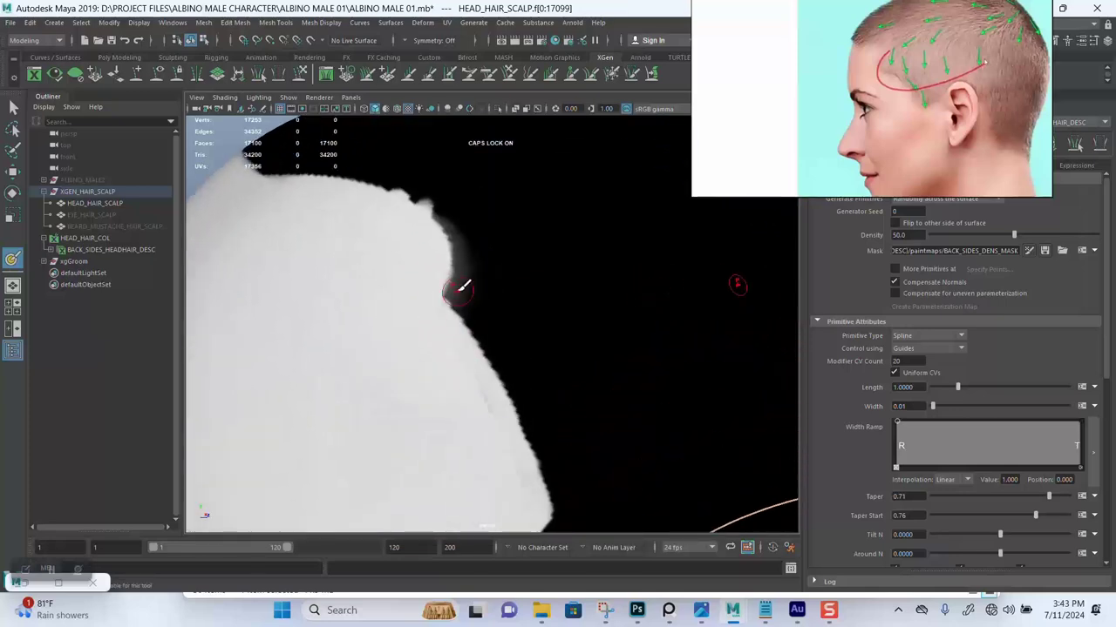
left_click_drag(463, 288, 468, 298, "alt")
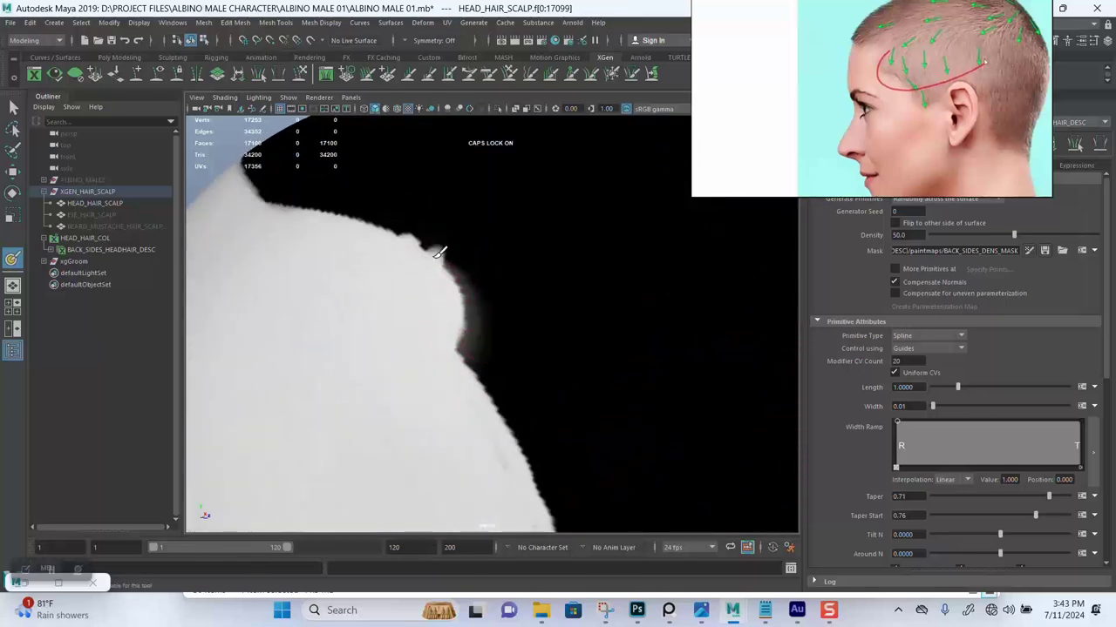
mouse_move(440, 251)
left_mouse_down()
mouse_move(429, 243)
mouse_move(490, 345)
mouse_move(502, 406)
left_mouse_up()
right_click_drag(541, 346, 521, 283, "alt")
left_click_drag(551, 328, 538, 301, "alt")
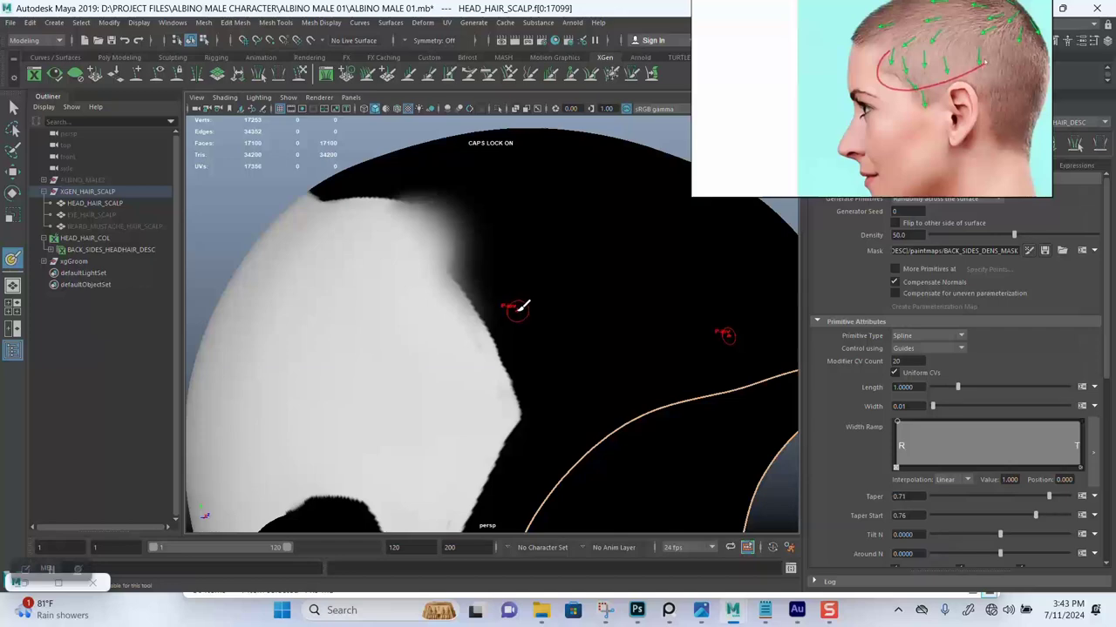
- Undo the last mask strokes, reload the density mask for painting and clear the hair preview
key("ctrl+z")
key("ctrl+z")
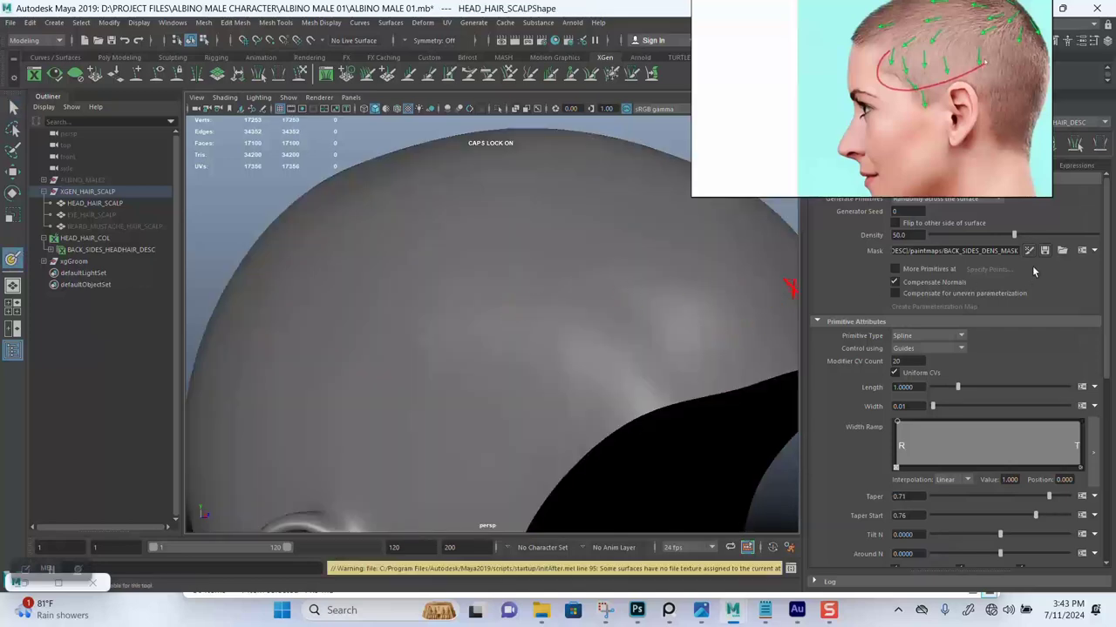
left_click(1029, 251)
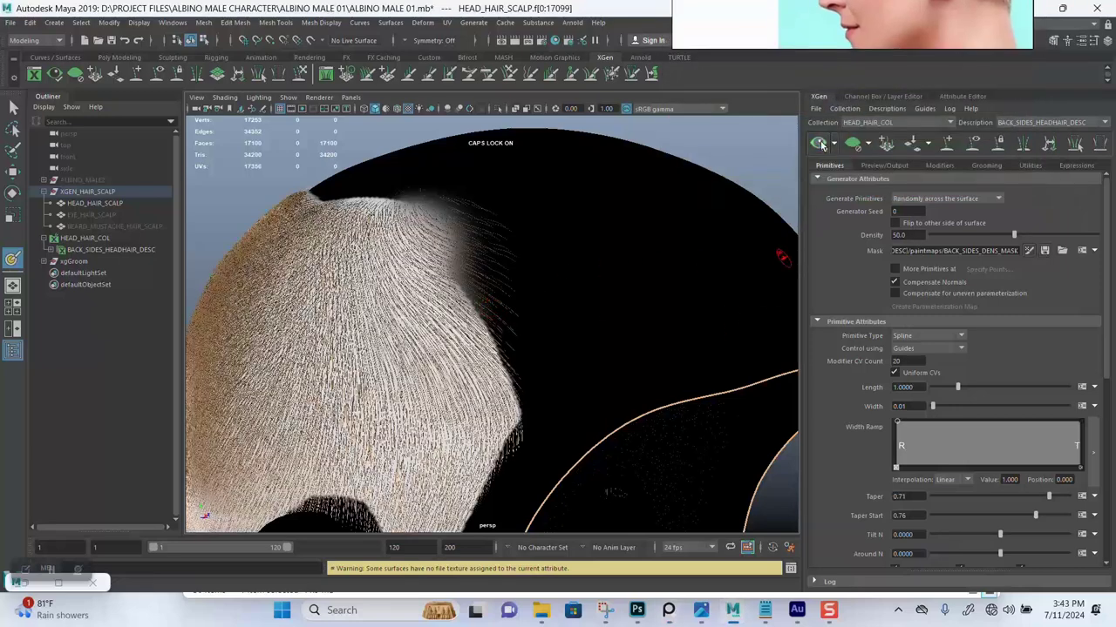
left_click(851, 146)
- Undo the latest paint changes near the mask's softened upper corner and load the mask texture again
right_click_drag(453, 334, 481, 357, "alt")
middle_click_drag(448, 324, 492, 364, "alt")
left_click_drag(485, 318, 494, 344, "alt")
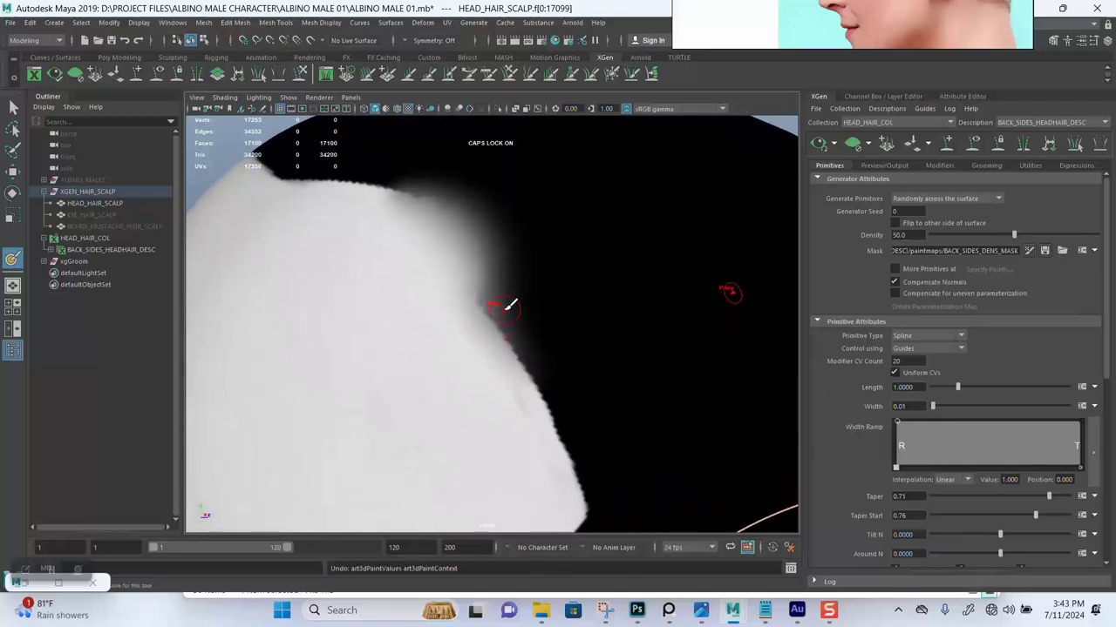
key("ctrl+z")
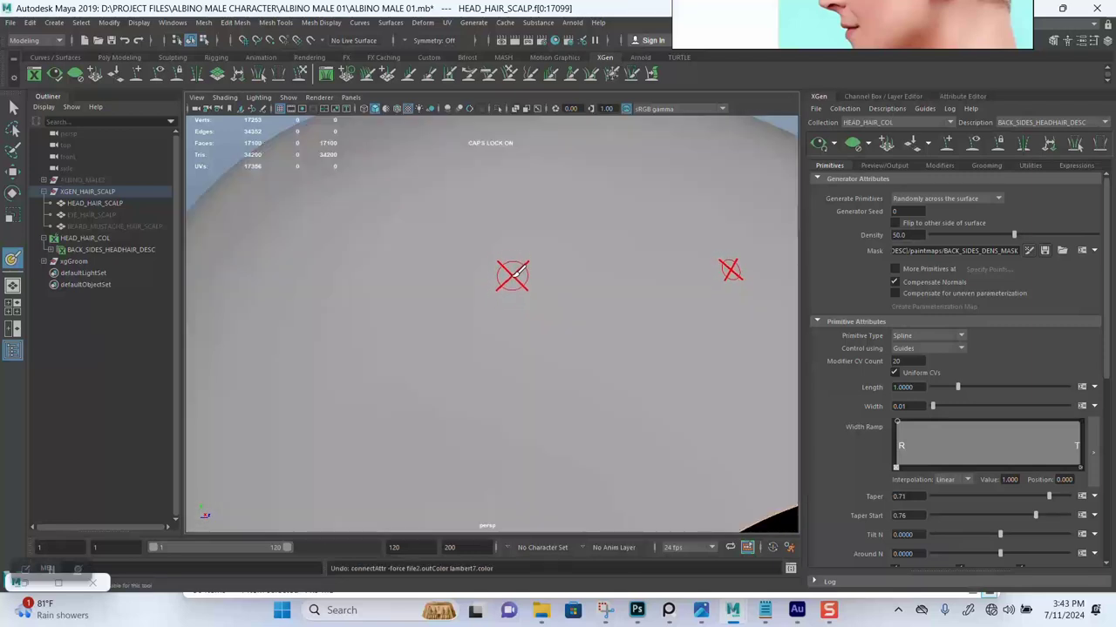
left_click_drag(511, 325, 515, 308, "alt")
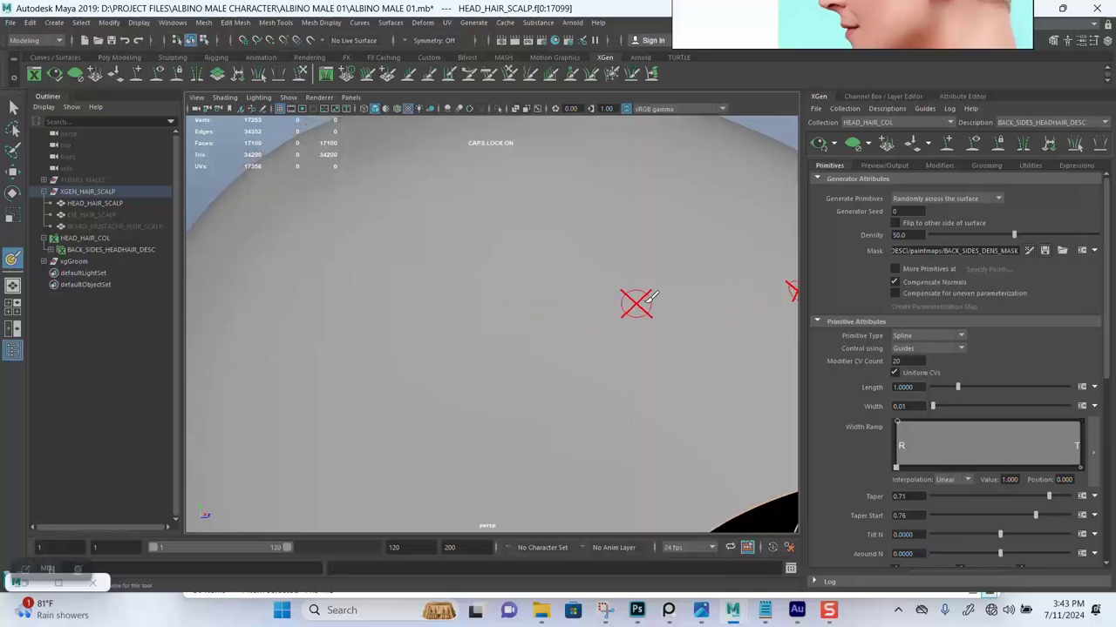
key("ctrl+z")
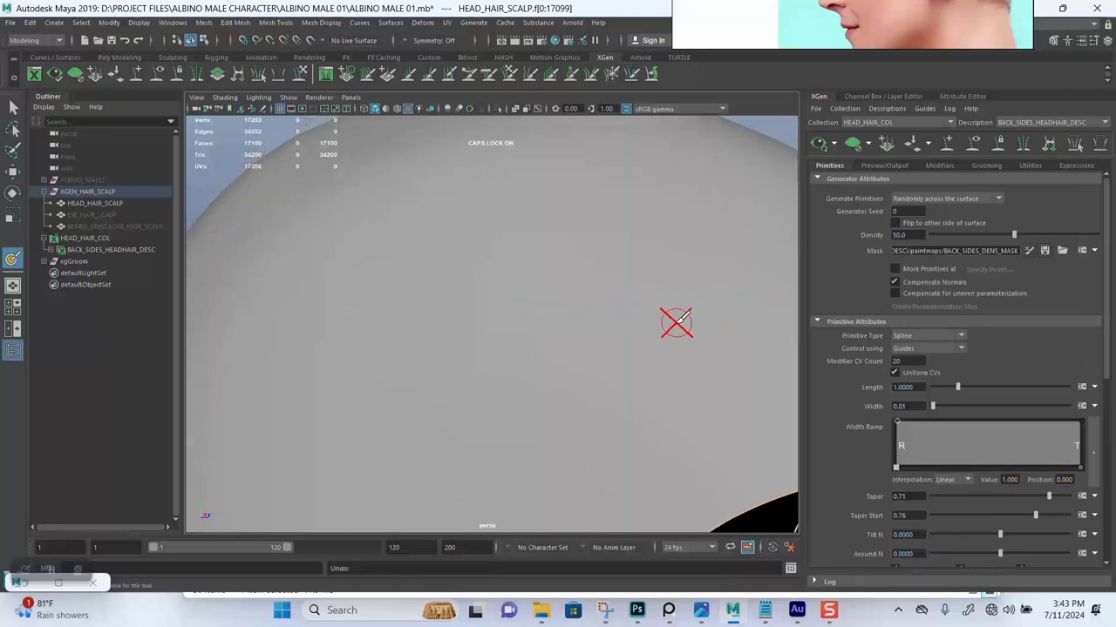
scroll(676, 323, "down", 1)
left_click(1030, 250)
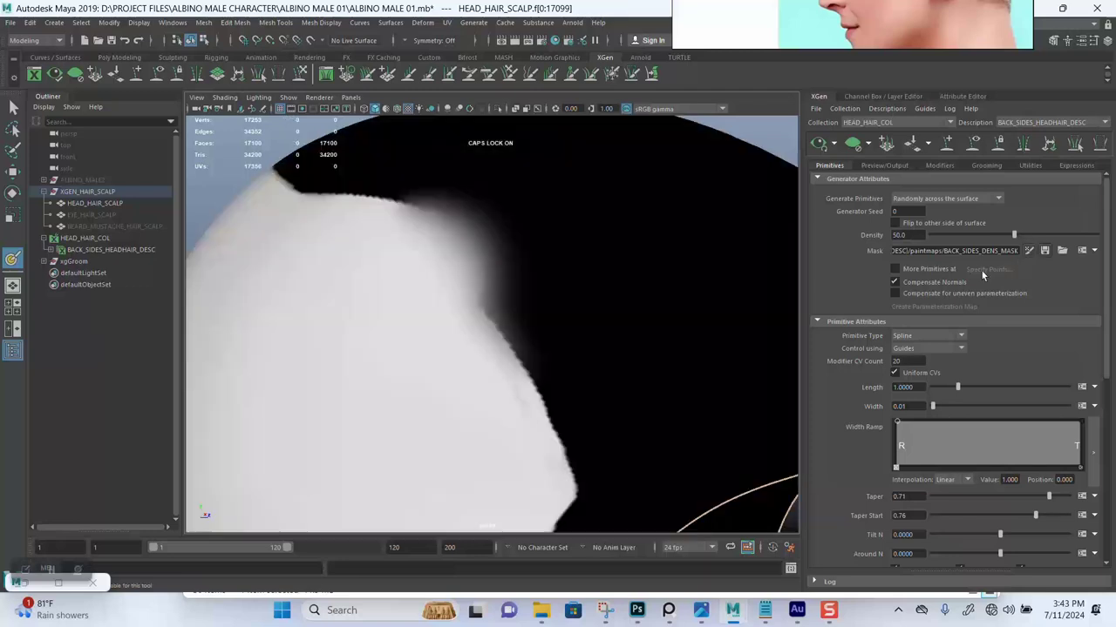
- Examine the density mask's softened upper corner and its front edge above the temple from several angles
right_click_drag(492, 299, 500, 338, "alt")
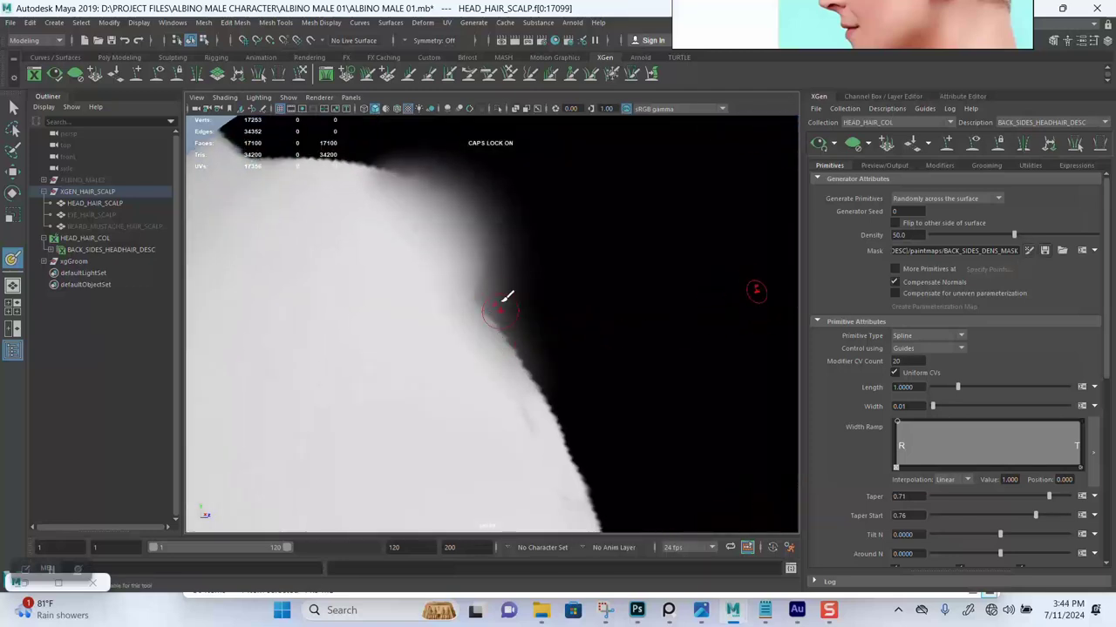
mouse_move(498, 294)
middle_mouse_down("alt")
mouse_move(496, 322)
mouse_move(491, 314)
middle_mouse_up("alt")
mouse_move(491, 301)
right_mouse_down("alt")
mouse_move(493, 323)
mouse_move(485, 194)
mouse_move(500, 280)
right_mouse_up("alt")
left_click_drag(500, 281, 512, 292, "alt")
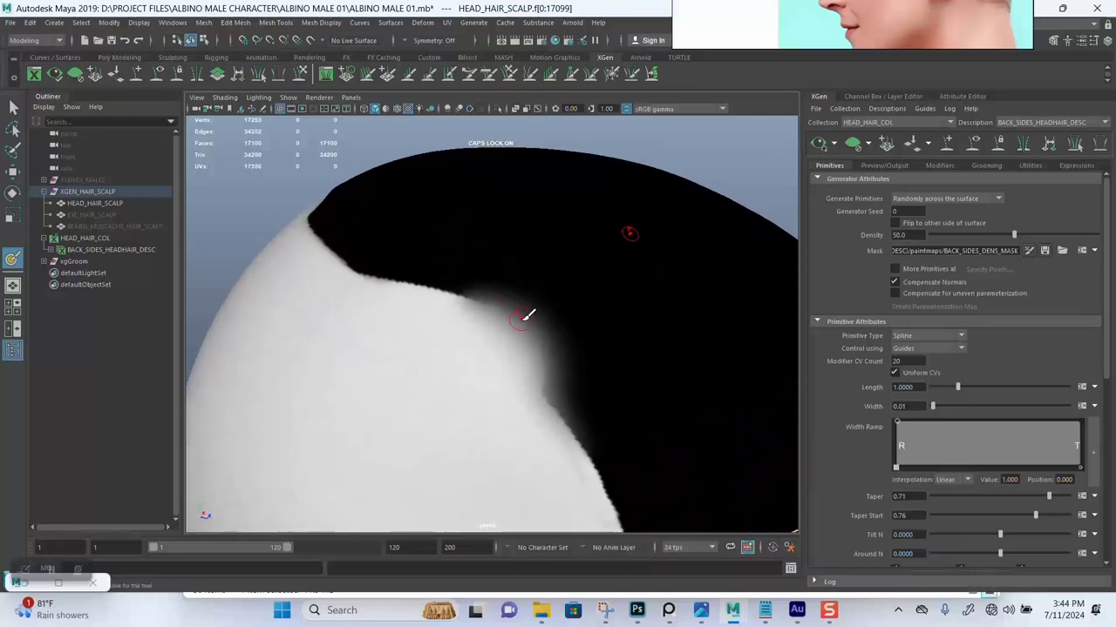
middle_click_drag(538, 331, 525, 266, "alt")
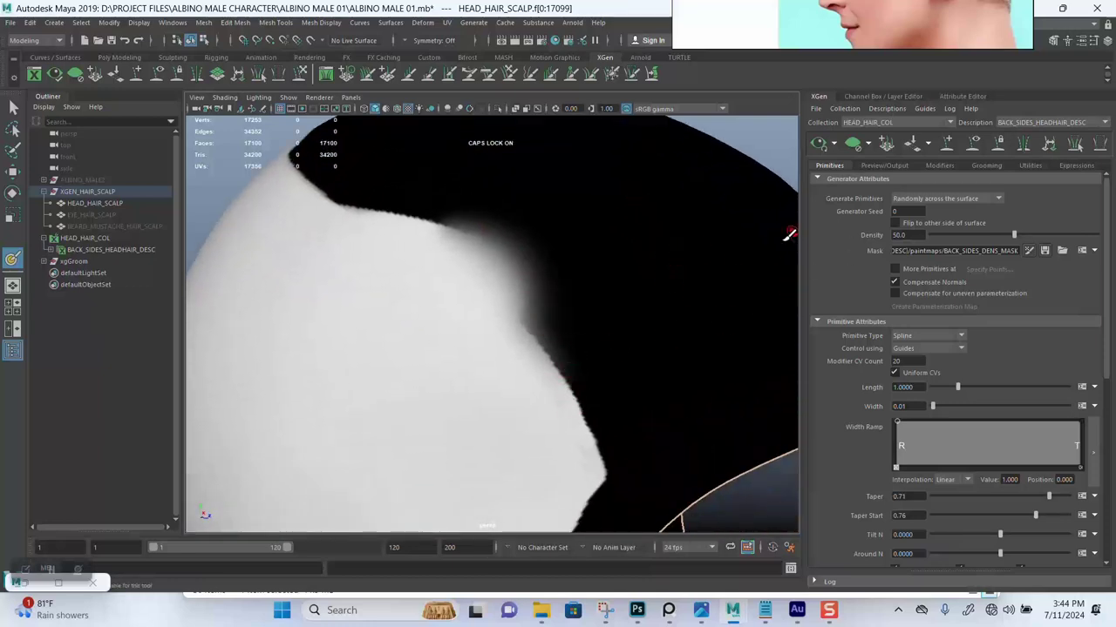
right_click_drag(523, 352, 510, 319, "alt")
left_click_drag(510, 319, 500, 321, "alt")
right_click_drag(501, 320, 502, 349, "alt")
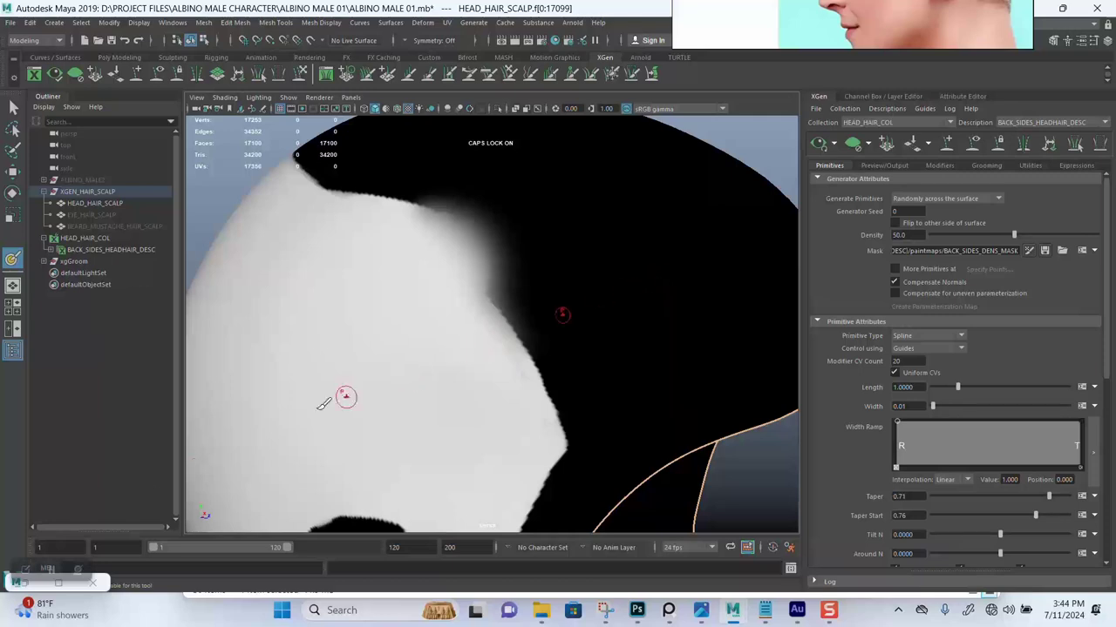
- Set the 3D Paint Tool's color to light grey and soften the mask's jagged upper edge behind the corner
double_click(13, 260)
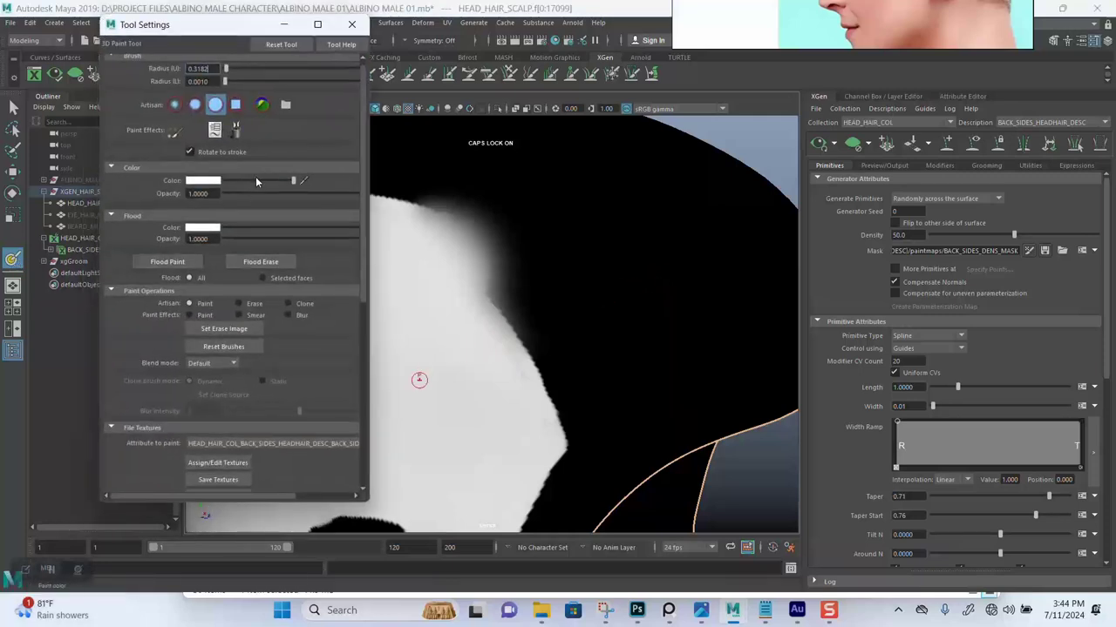
left_click_drag(254, 181, 253, 183)
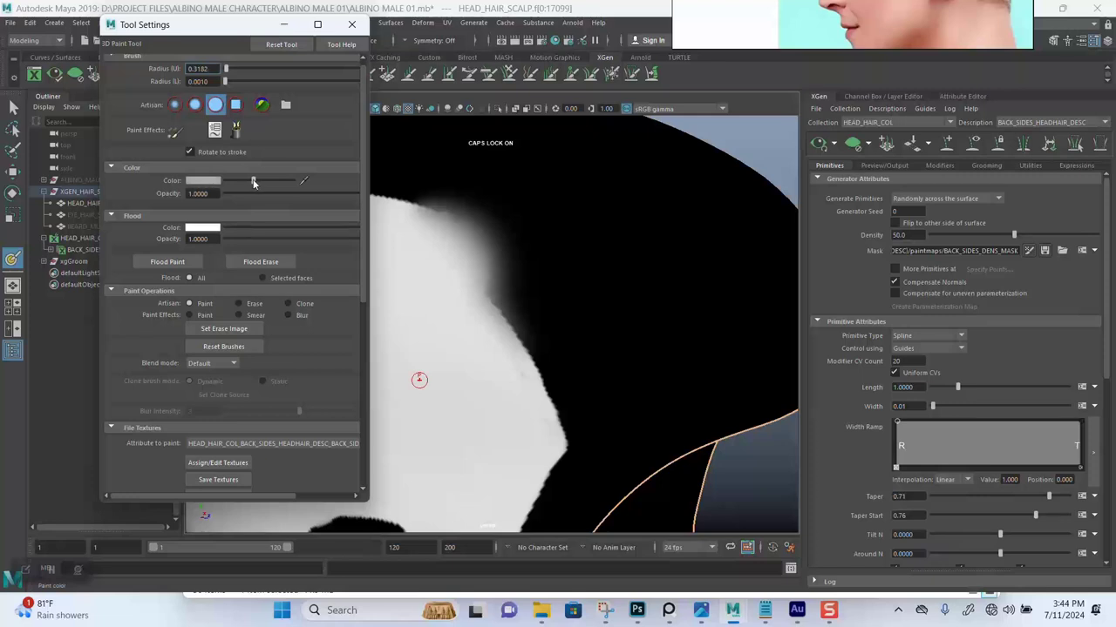
mouse_move(486, 230)
left_mouse_down("alt")
mouse_move(442, 302)
mouse_move(476, 279)
mouse_move(607, 368)
mouse_move(554, 288)
left_mouse_up("alt")
left_click_drag(580, 334, 596, 276, "alt")
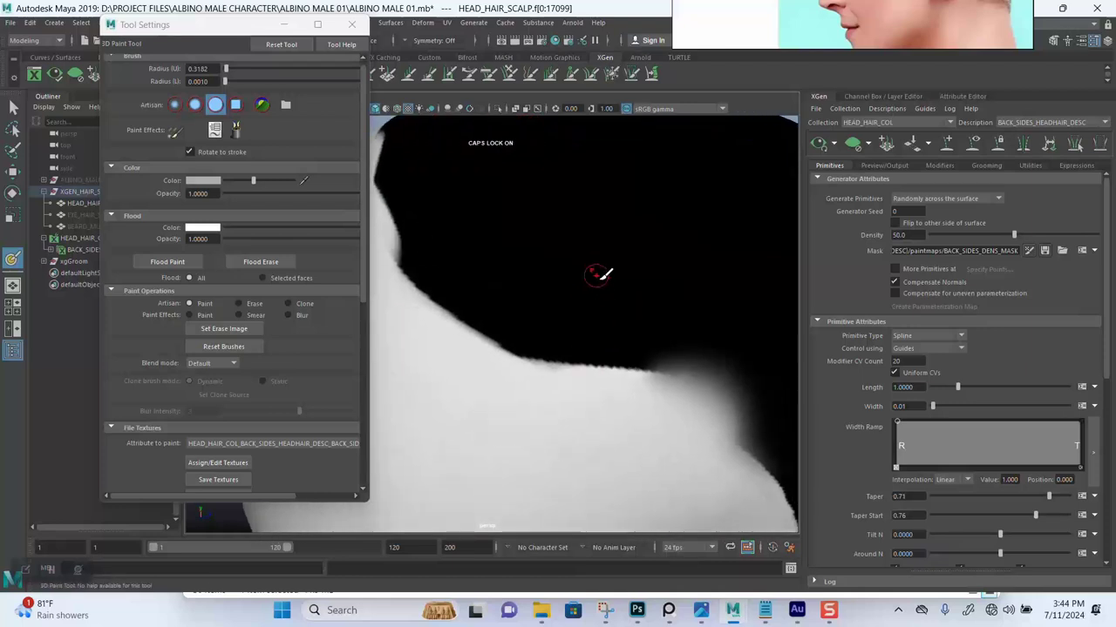
mouse_move(598, 335)
left_mouse_down("alt")
mouse_move(674, 333)
mouse_move(543, 317)
mouse_move(455, 256)
mouse_move(410, 192)
left_mouse_up("alt")
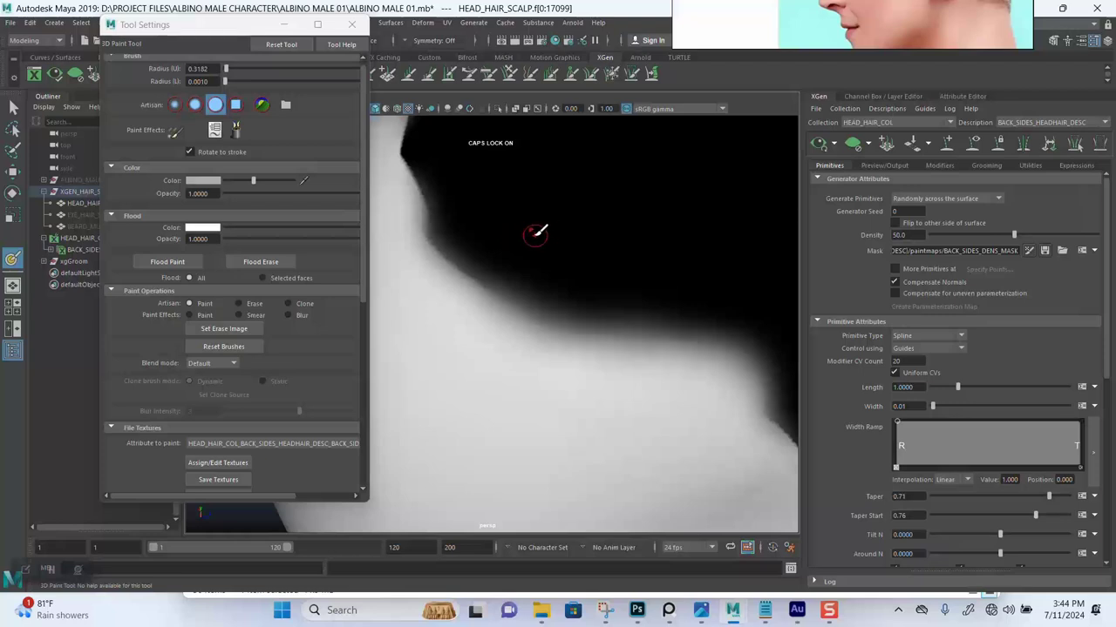
- Blur the remaining hard part of the mask's upper edge toward the back of the head
middle_click_drag(517, 219, 537, 231, "alt")
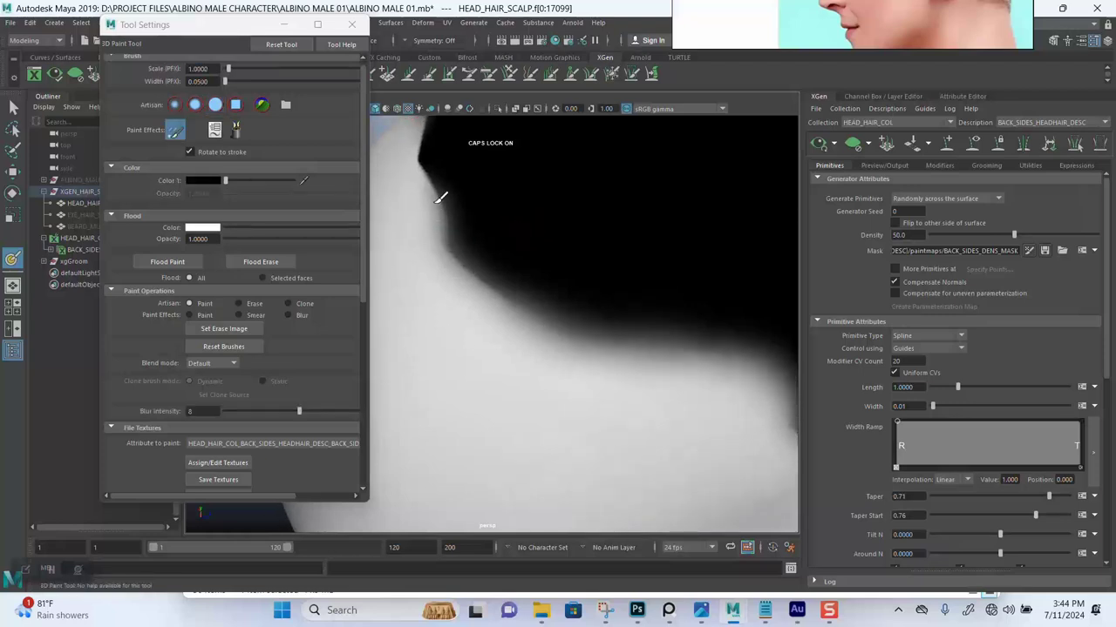
left_click_drag(433, 172, 423, 136, "shift")
left_click_drag(494, 188, 513, 212, "alt")
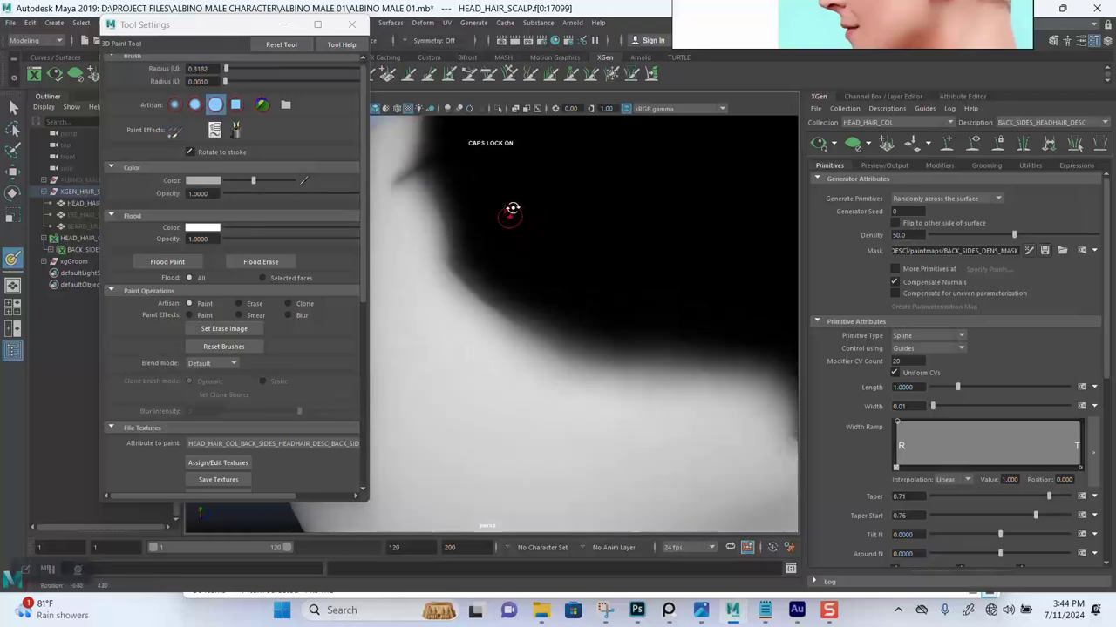
right_click_drag(513, 212, 509, 157, "alt")
mouse_move(510, 157)
left_mouse_down("alt")
mouse_move(531, 235)
mouse_move(546, 217)
mouse_move(526, 189)
mouse_move(549, 236)
mouse_move(533, 224)
mouse_move(535, 250)
left_mouse_up("alt")
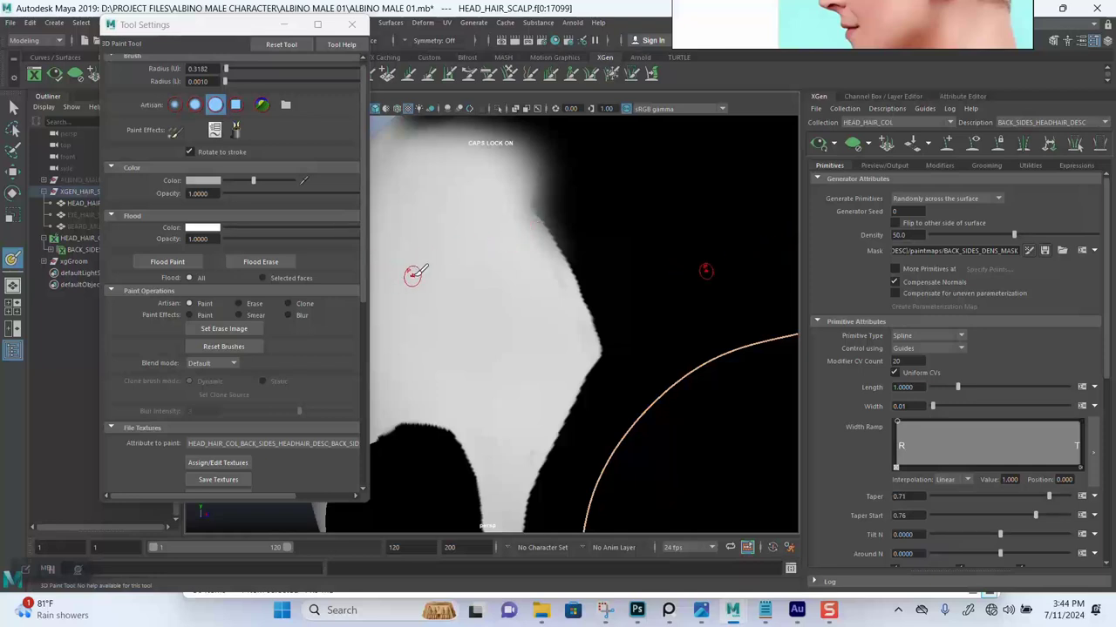
- Undo the last blur strokes on the mask's front edge above the temple
key("ctrl+z")
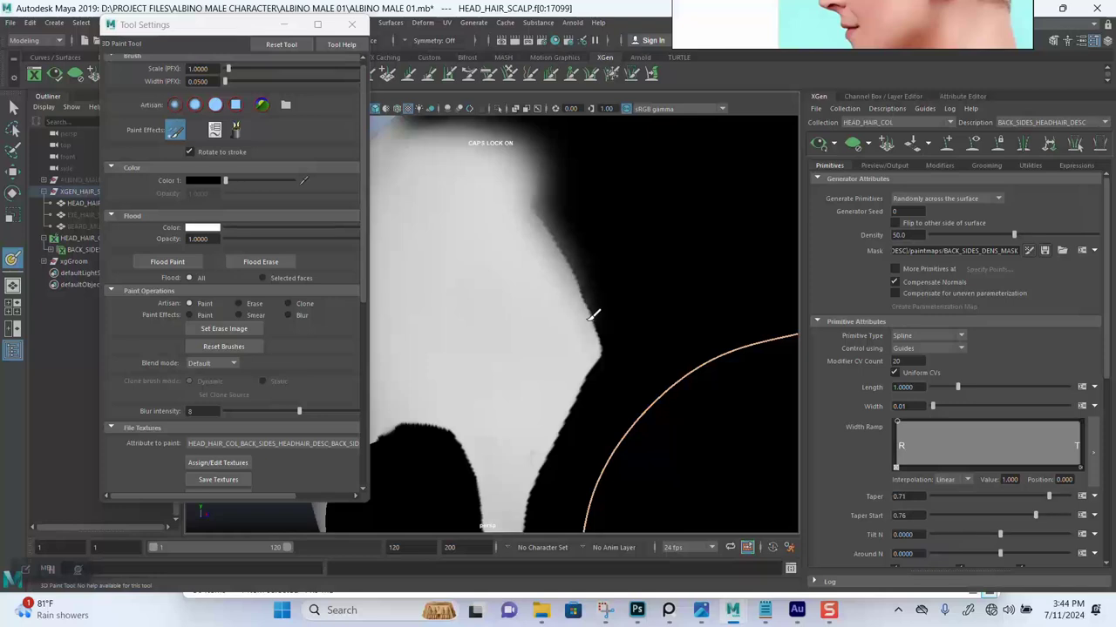
key("ctrl+z")
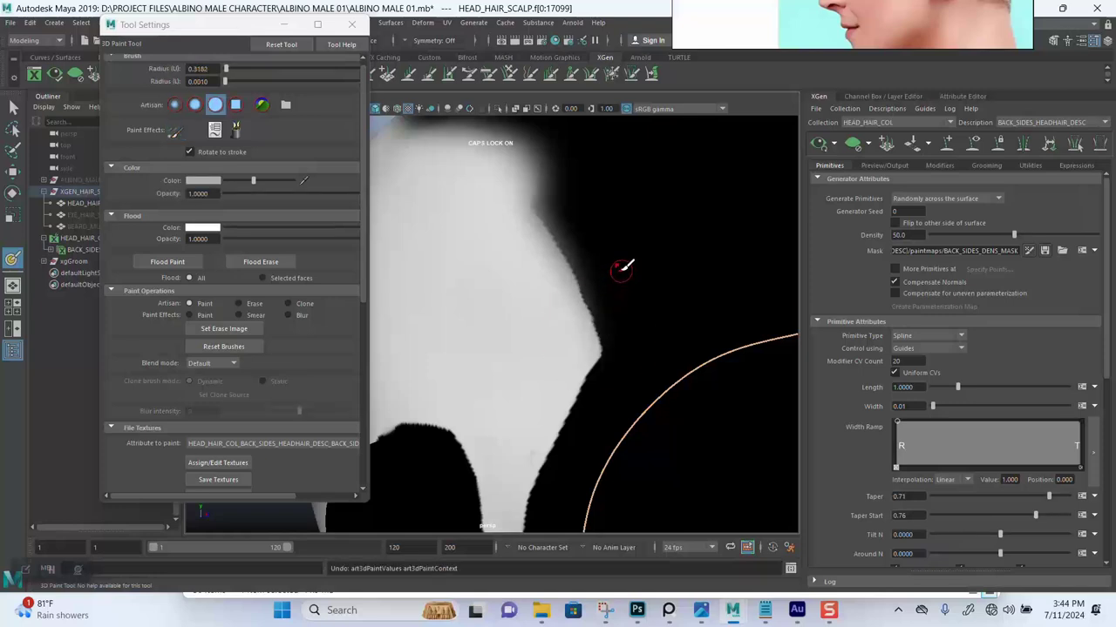
key("ctrl+z")
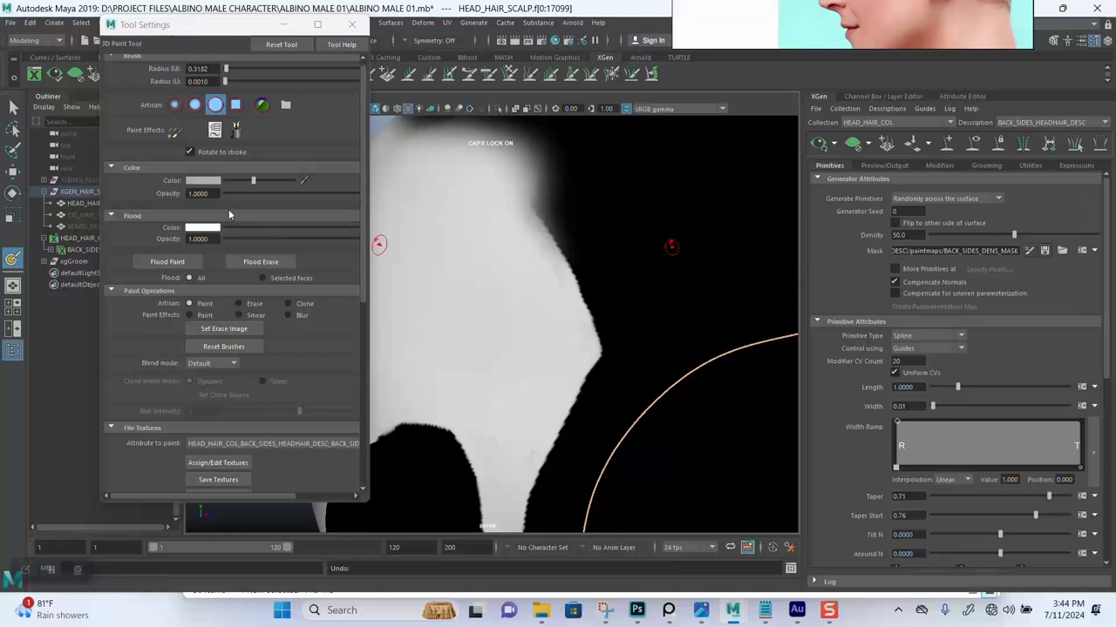
- Save the density mask, switch to the Select tool and preview the hair along the softened upper edge
right_click_drag(434, 261, 366, 248, "alt")
mouse_move(503, 247)
left_mouse_down("alt")
mouse_move(633, 254)
mouse_move(457, 258)
left_mouse_up("alt")
mouse_move(663, 271)
right_mouse_down("alt")
mouse_move(697, 268)
mouse_move(728, 225)
right_mouse_up("alt")
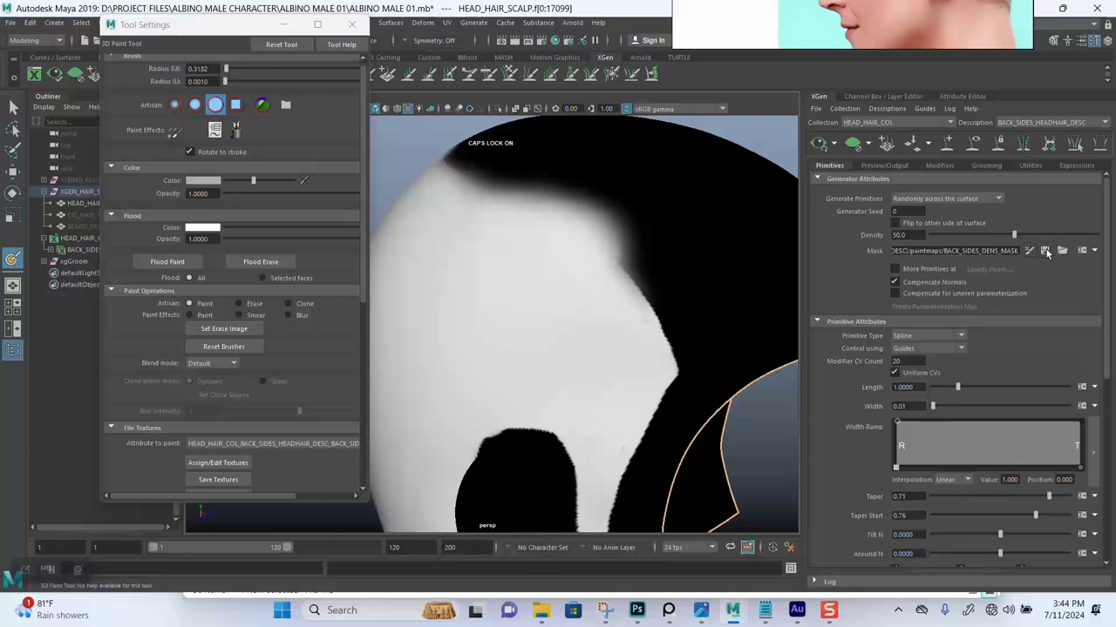
left_click(14, 106)
left_click_drag(478, 186, 645, 310, "alt")
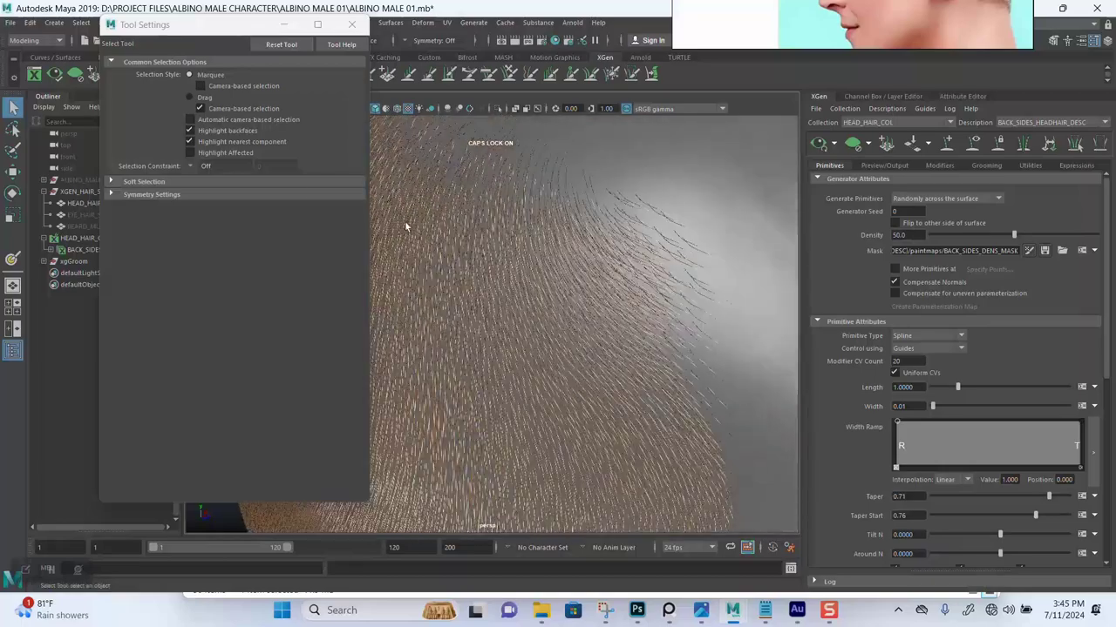
- Set the 3D Paint Tool to Paint Effects Blur with a light grey color, reload the density mask and clear the hair preview
left_click(13, 260)
key("6")
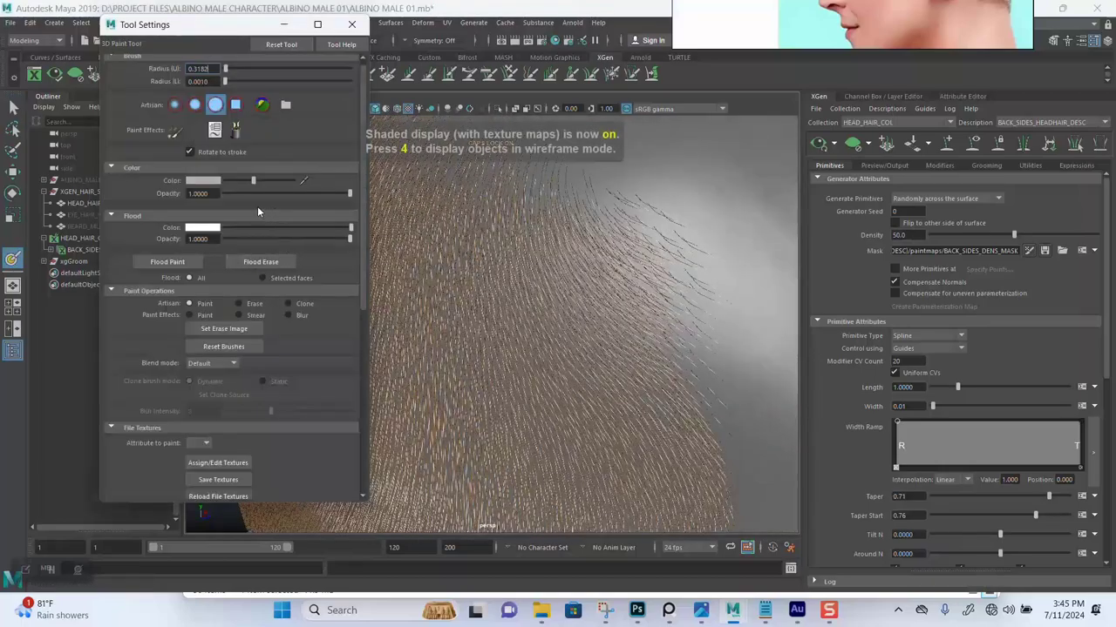
left_click(288, 315)
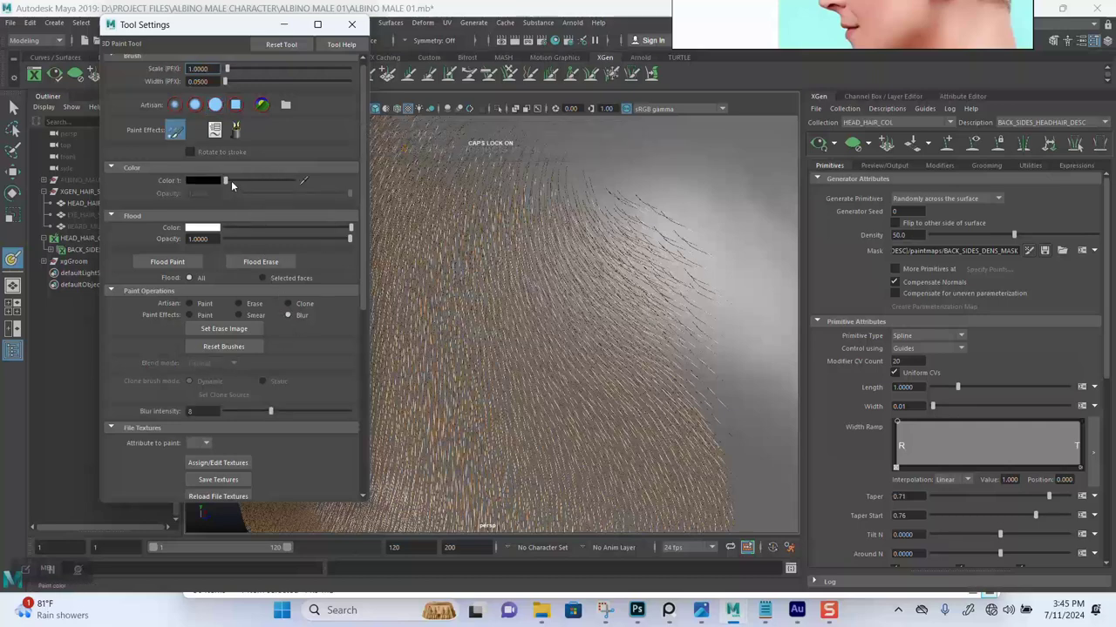
left_click_drag(230, 182, 268, 184)
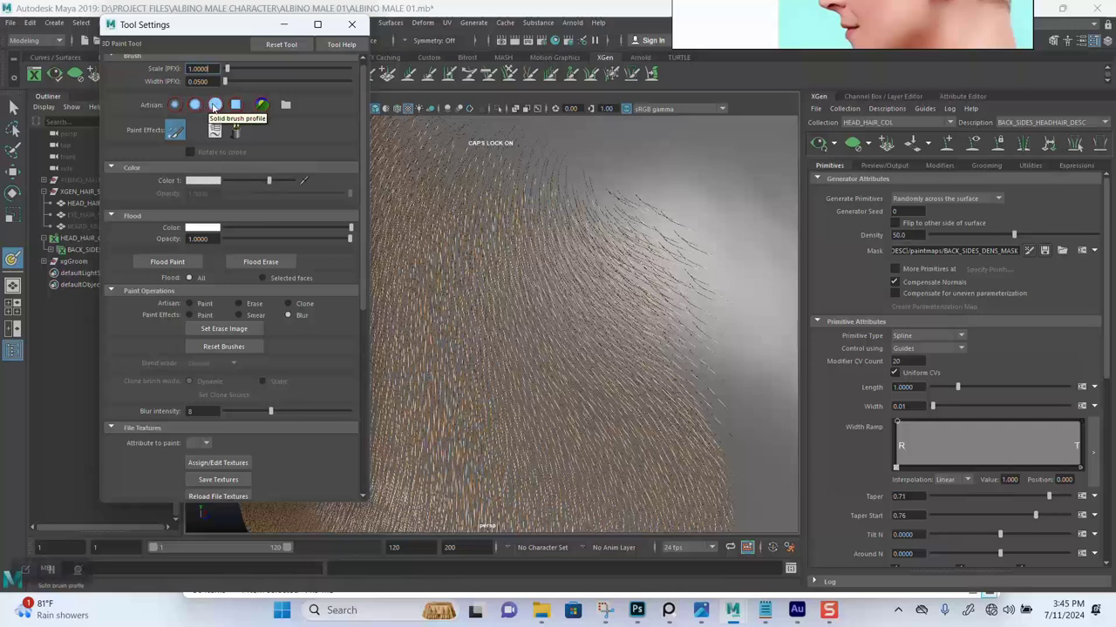
left_click(215, 106)
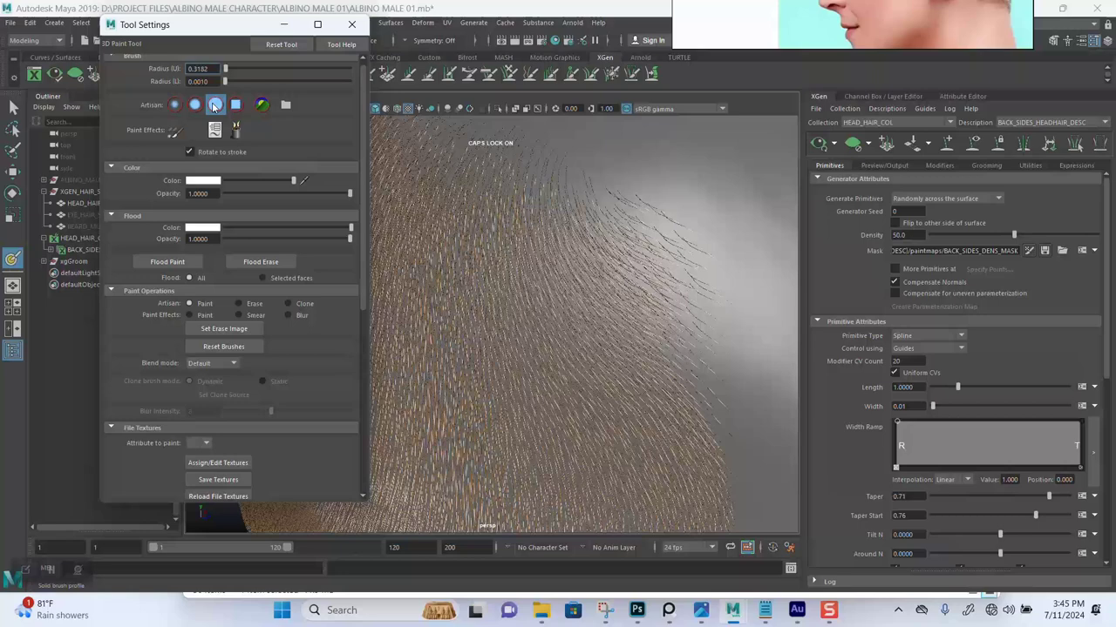
left_click(289, 316)
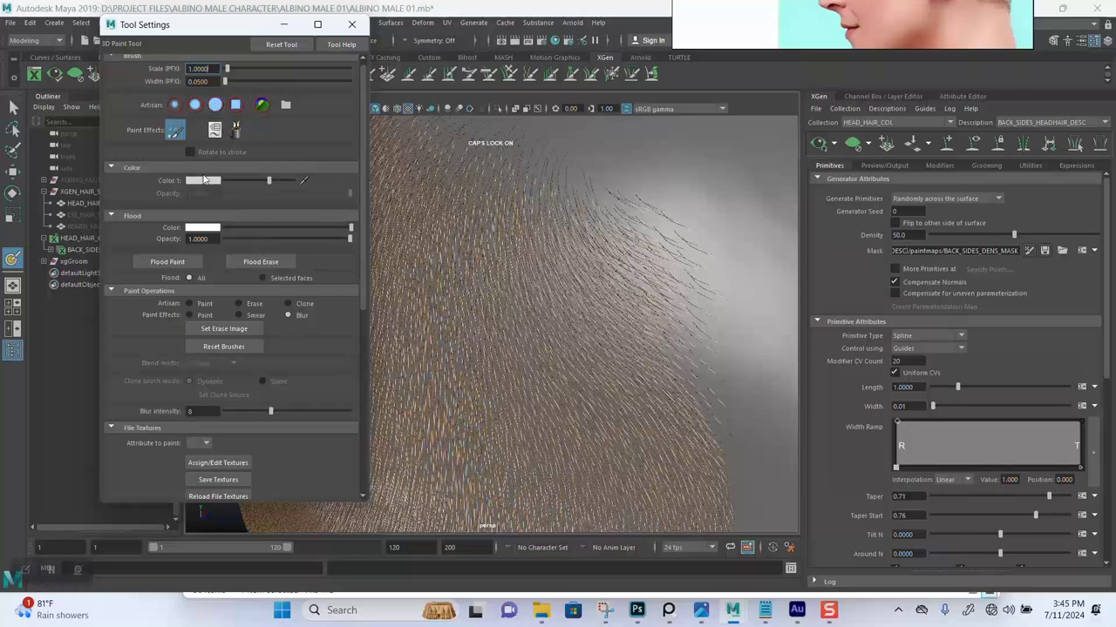
left_click(283, 24)
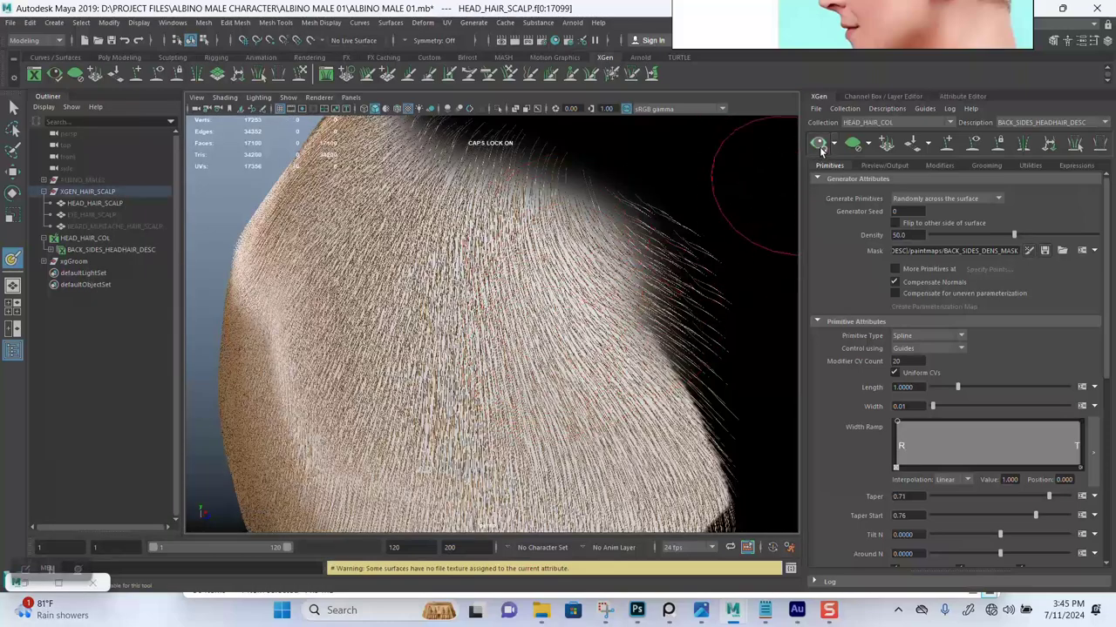
left_click(853, 144)
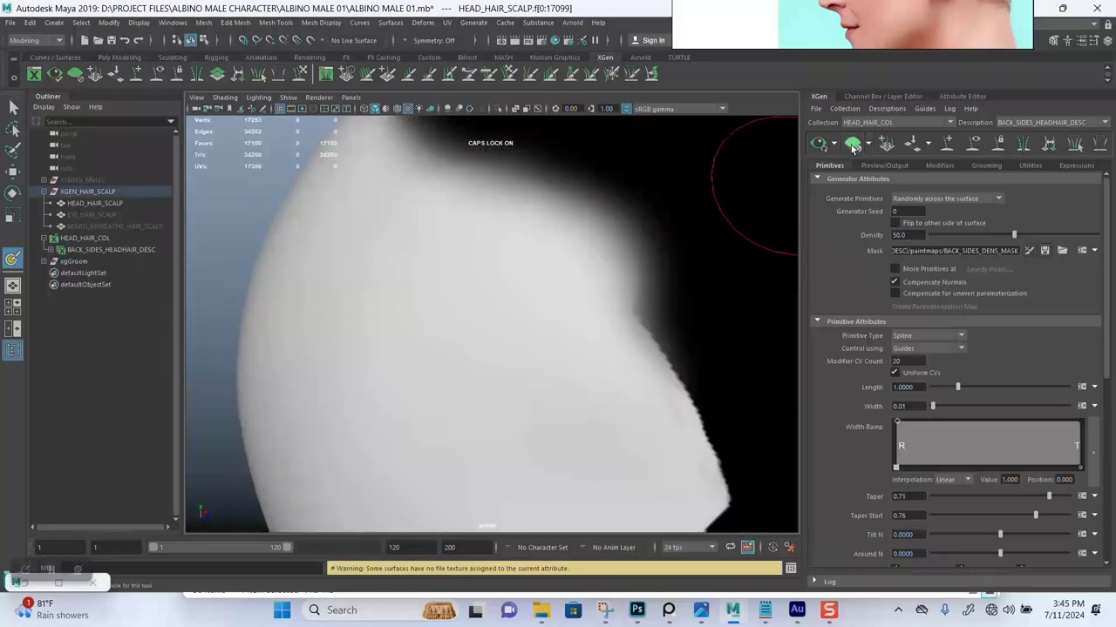
- Resize the brush and soften the mask's edge from behind the ear down and along the nape hairline
scroll(573, 332, "down", 4)
mouse_move(525, 241)
left_mouse_down("alt")
mouse_move(578, 340)
mouse_move(588, 296)
mouse_move(567, 297)
left_mouse_up("alt")
key("b")
middle_click_drag(541, 415, 595, 261, "alt")
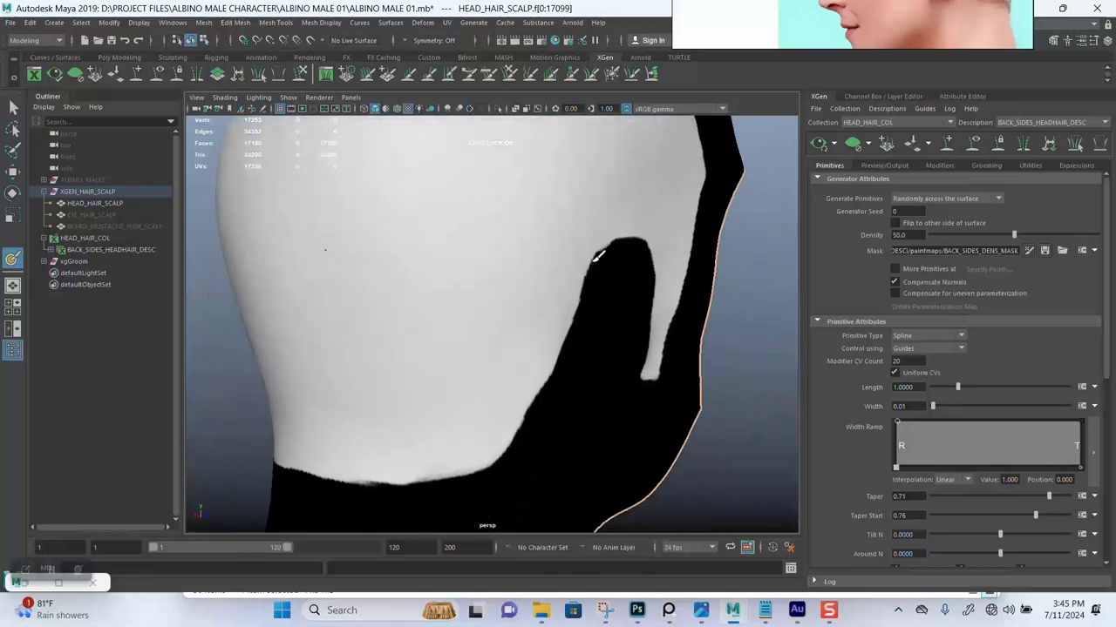
scroll(567, 332, "up", 4)
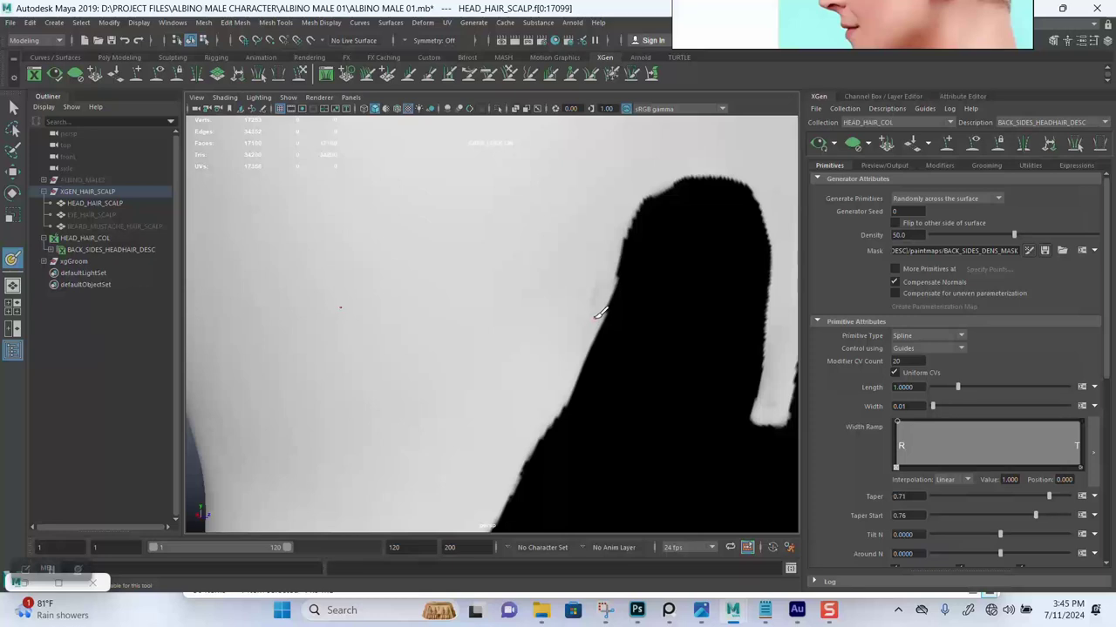
left_click_drag(593, 323, 592, 323)
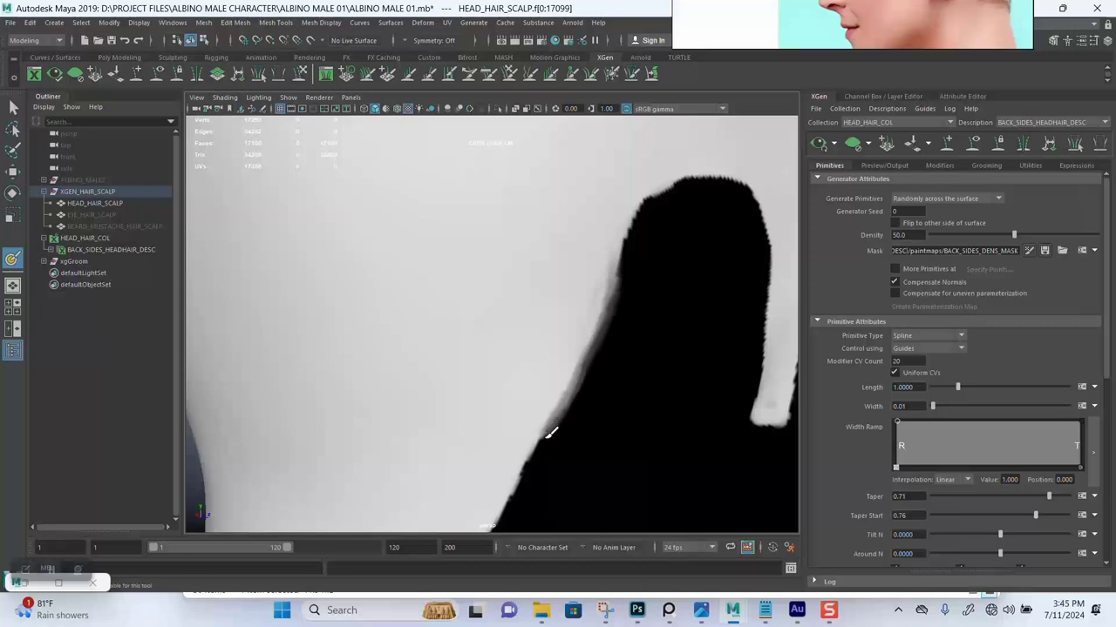
mouse_move(560, 449)
left_mouse_down("alt")
mouse_move(568, 256)
mouse_move(540, 250)
mouse_move(519, 307)
left_mouse_up("alt")
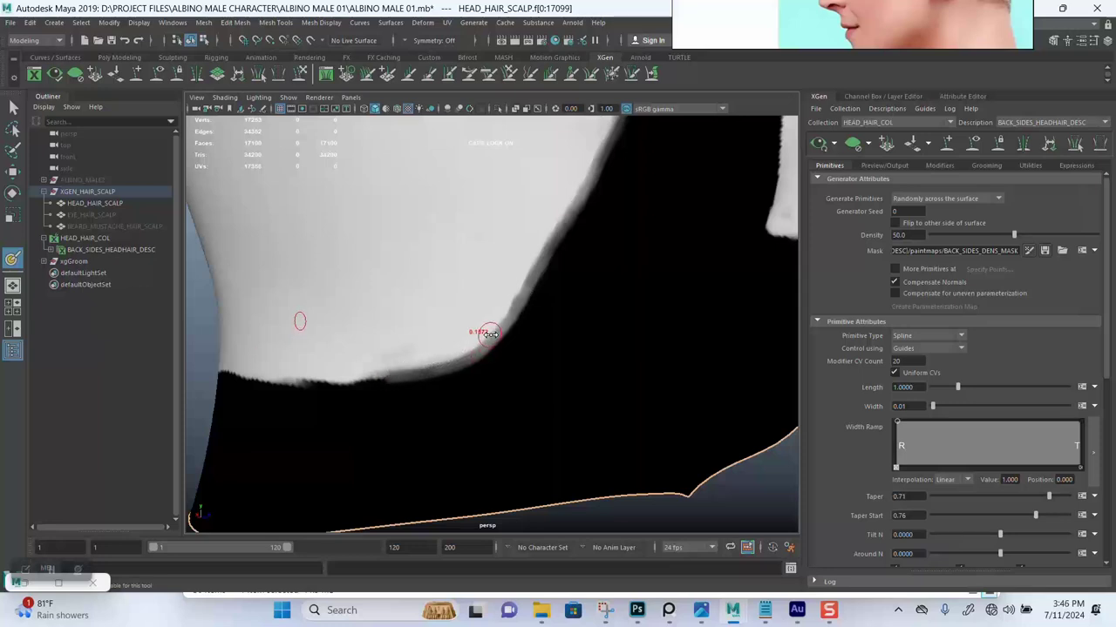
mouse_move(481, 349)
left_mouse_down("alt")
mouse_move(506, 334)
mouse_move(541, 340)
mouse_move(607, 309)
mouse_move(537, 332)
mouse_move(341, 349)
mouse_move(498, 326)
mouse_move(551, 342)
mouse_move(466, 333)
mouse_move(525, 324)
left_mouse_up("alt")
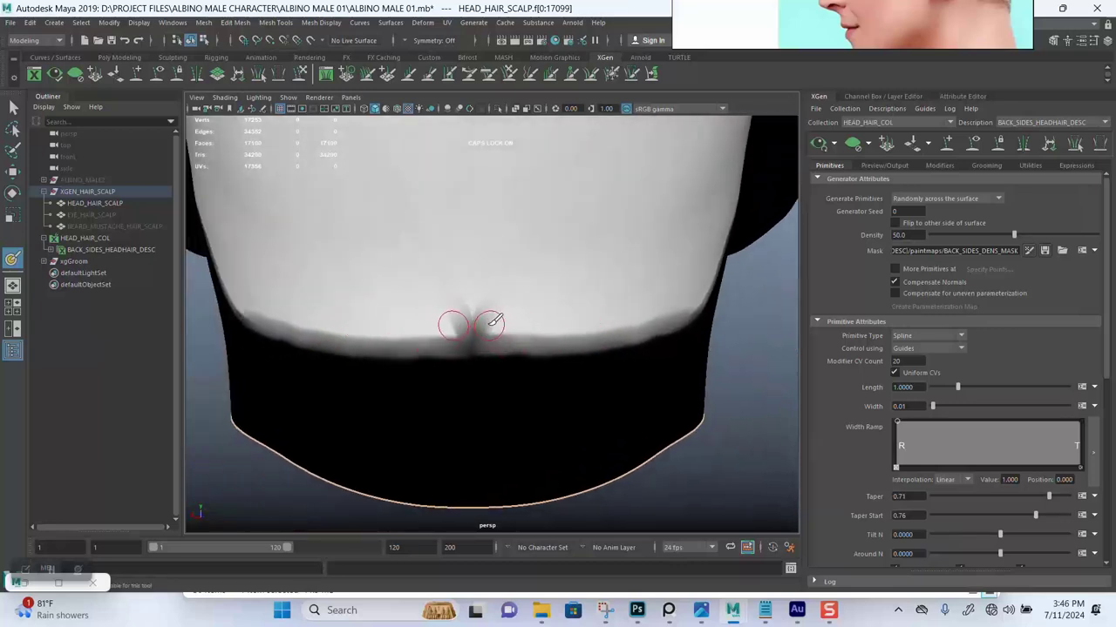
- Try to soften the center of the nape hairline, then undo the smudged strokes
scroll(496, 348, "up", 2)
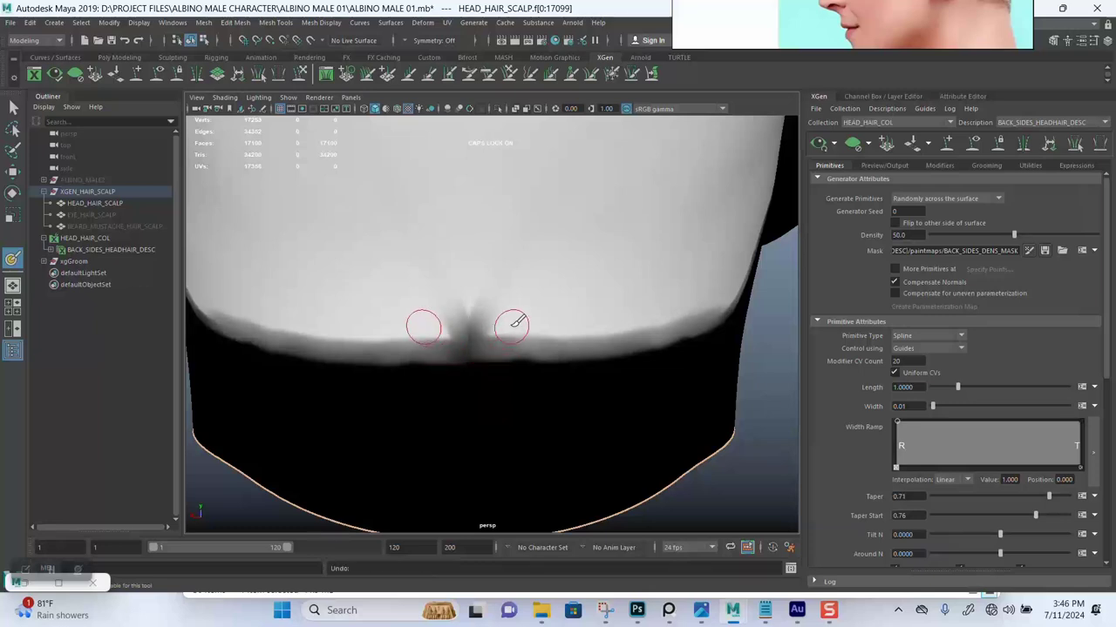
left_click_drag(510, 337, 514, 338)
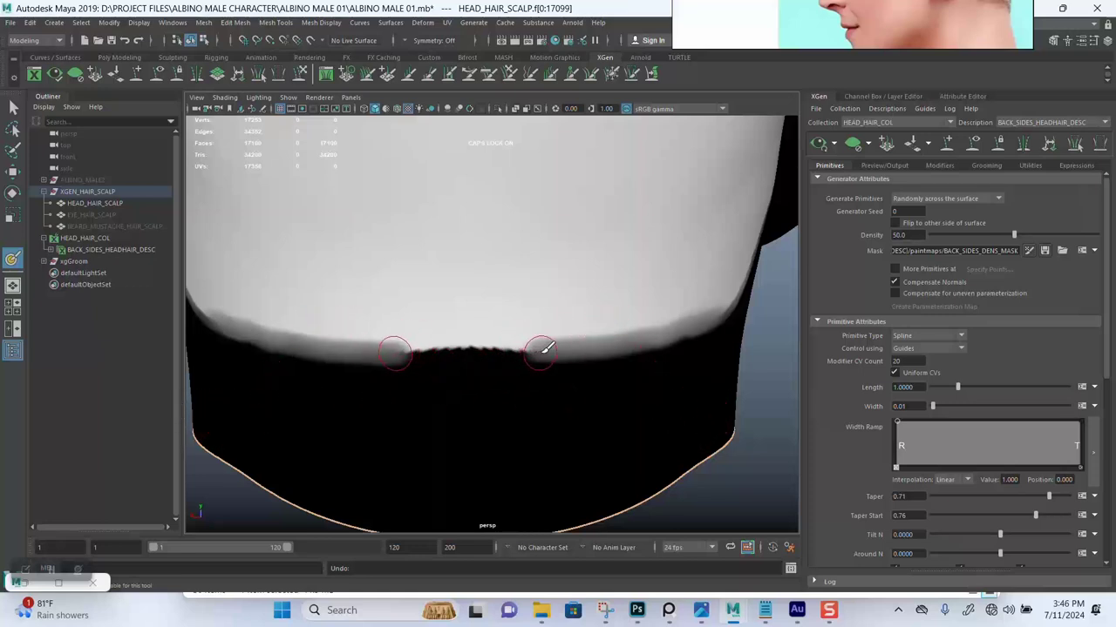
mouse_move(486, 342)
left_mouse_down()
mouse_move(446, 342)
mouse_move(538, 354)
mouse_move(469, 370)
mouse_move(485, 368)
mouse_move(498, 289)
mouse_move(475, 391)
mouse_move(543, 348)
mouse_move(488, 368)
mouse_move(520, 310)
mouse_move(525, 353)
left_mouse_up()
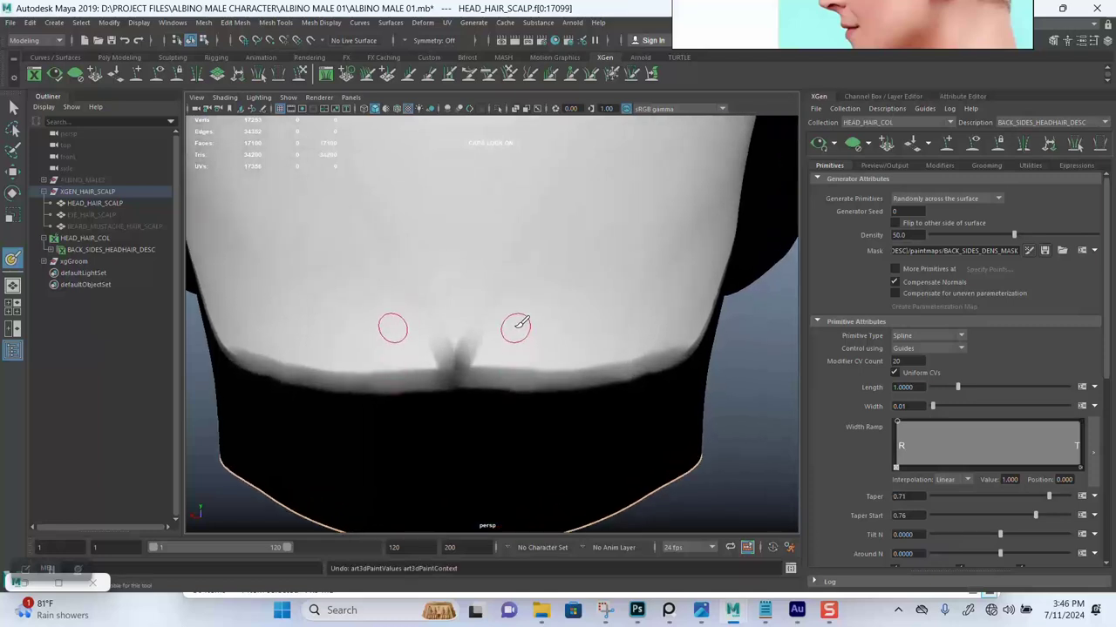
key("ctrl+z")
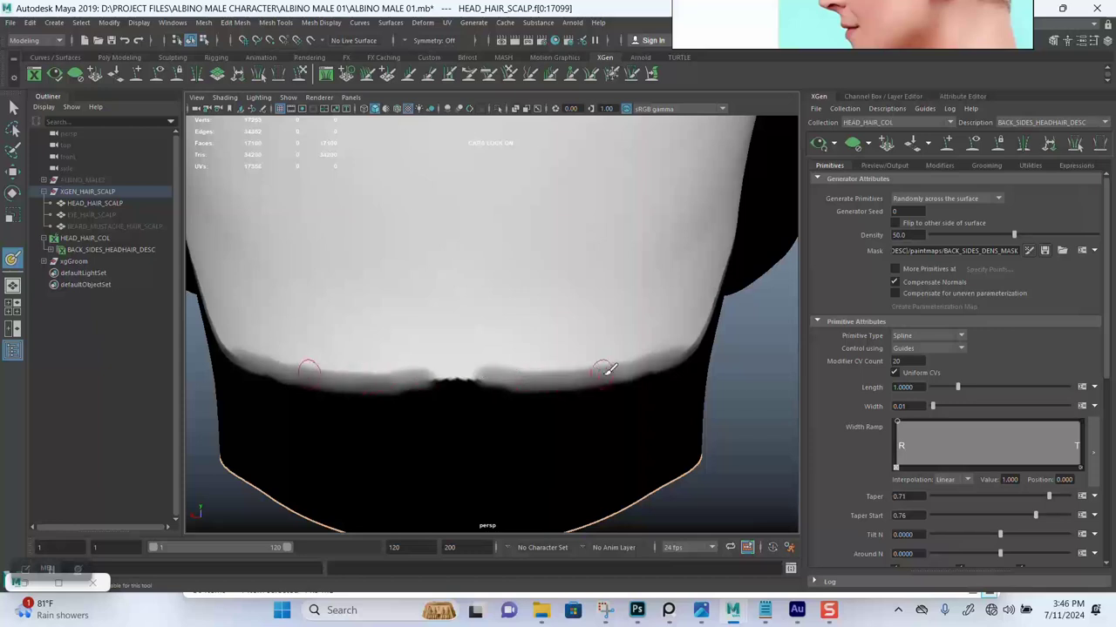
- Soften the density mask's edge around the ear cutout, down the back of the sideburn and up its front edge
mouse_move(605, 369)
left_mouse_down("alt")
mouse_move(568, 276)
mouse_move(530, 289)
mouse_move(473, 379)
mouse_move(488, 311)
mouse_move(366, 299)
mouse_move(344, 370)
left_mouse_up("alt")
left_click_drag(333, 413, 338, 402)
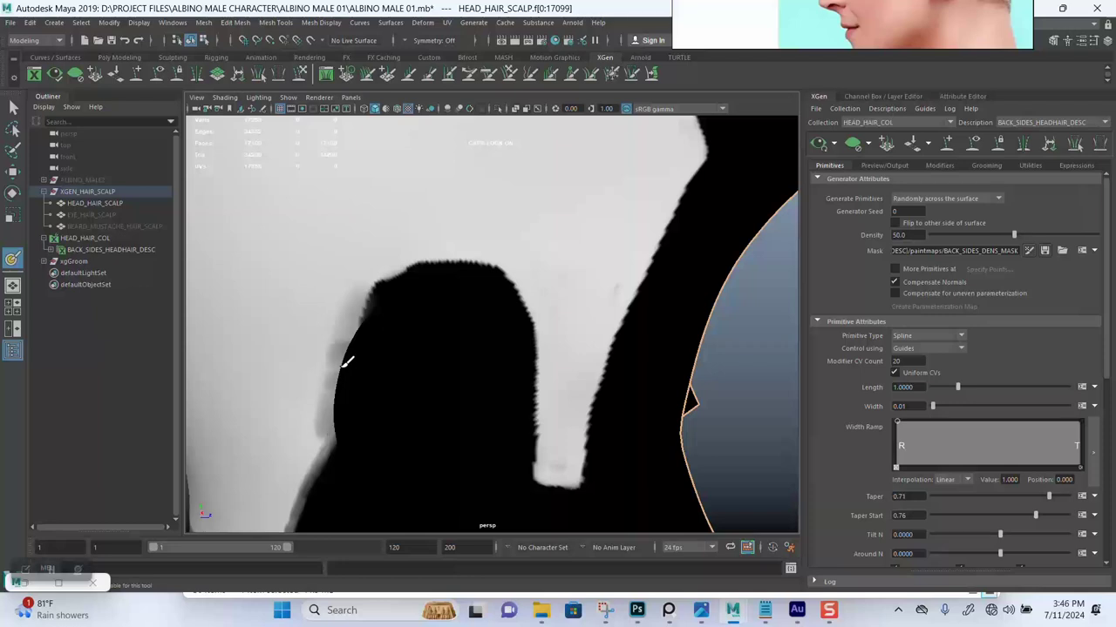
mouse_move(352, 332)
left_mouse_down()
mouse_move(372, 295)
mouse_move(425, 256)
mouse_move(516, 273)
mouse_move(539, 319)
mouse_move(545, 469)
left_mouse_up()
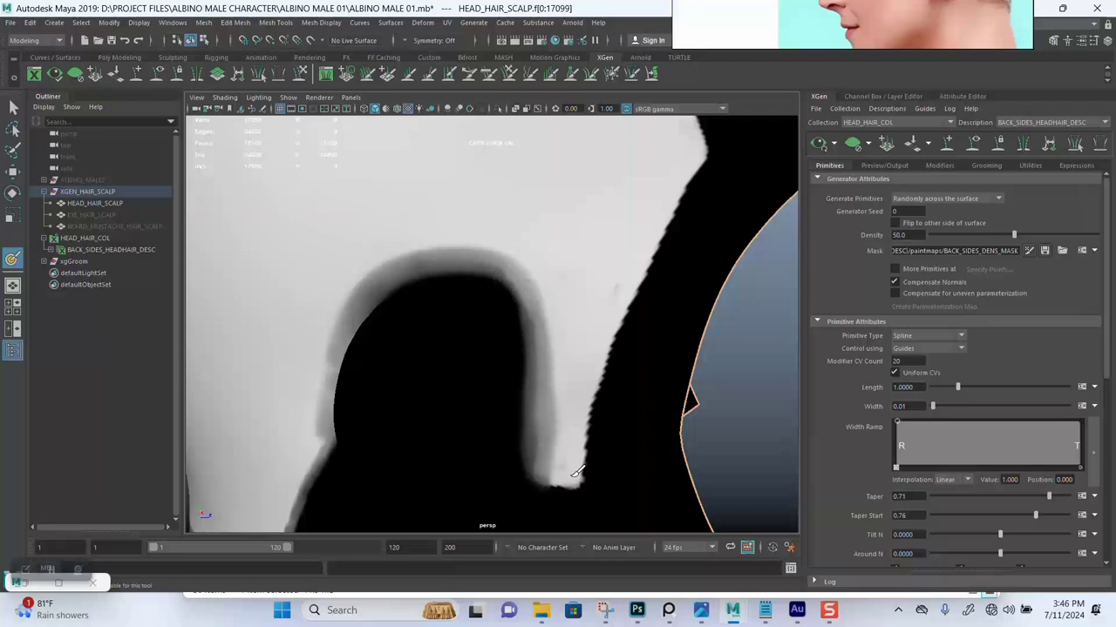
middle_click_drag(636, 475, 542, 406, "alt")
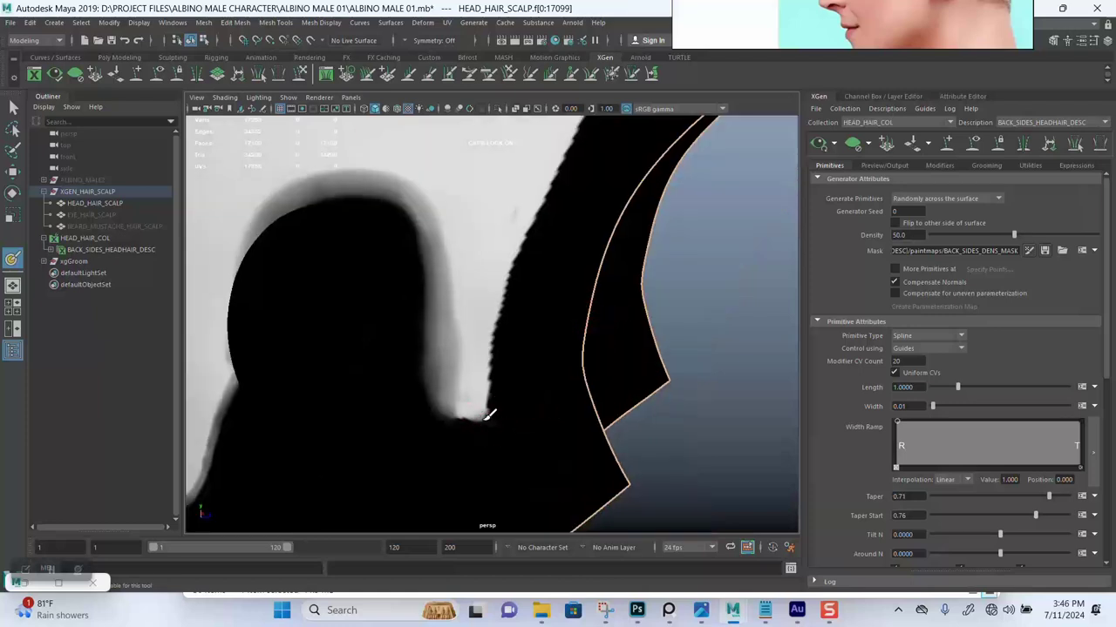
mouse_move(501, 406)
left_mouse_down()
mouse_move(500, 321)
mouse_move(548, 183)
left_mouse_up()
- Soften the mask's edge from the upper sideburn around the temple point and up the front hairline
middle_click_drag(549, 198, 517, 289, "alt")
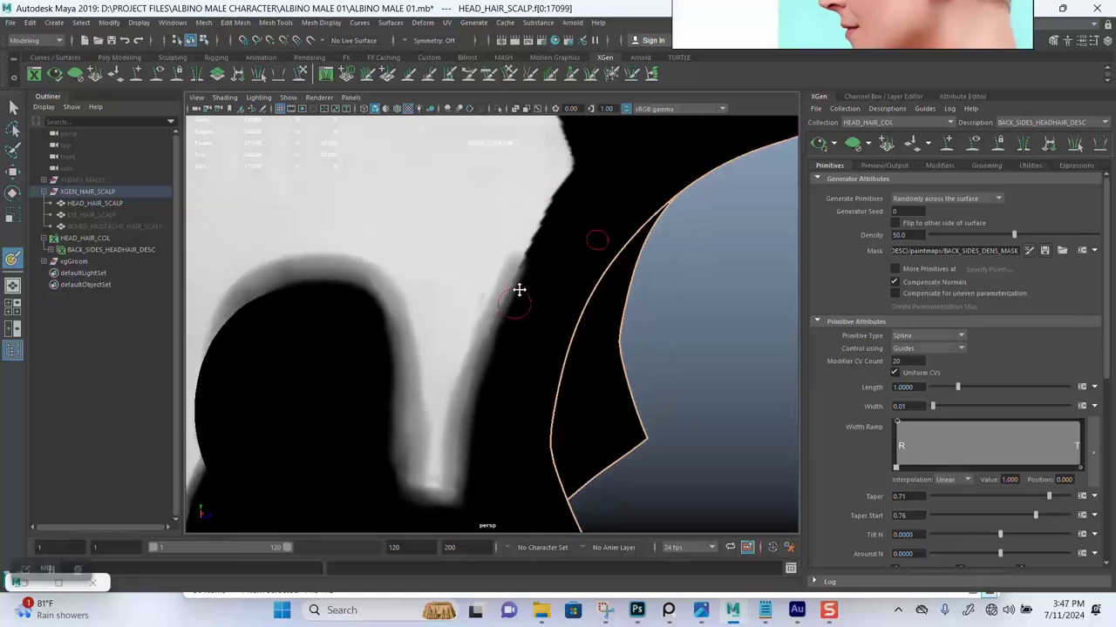
left_click_drag(518, 289, 502, 306, "alt")
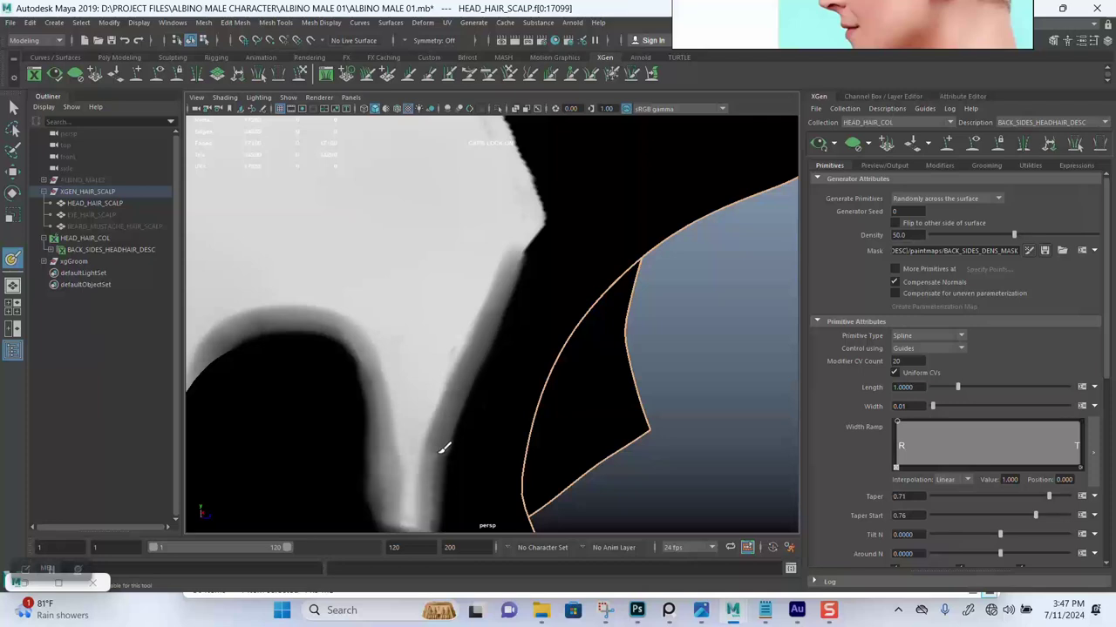
middle_click_drag(500, 327, 455, 411, "alt")
mouse_move(456, 411)
left_mouse_down()
mouse_move(498, 294)
mouse_move(491, 259)
mouse_move(398, 143)
left_mouse_up()
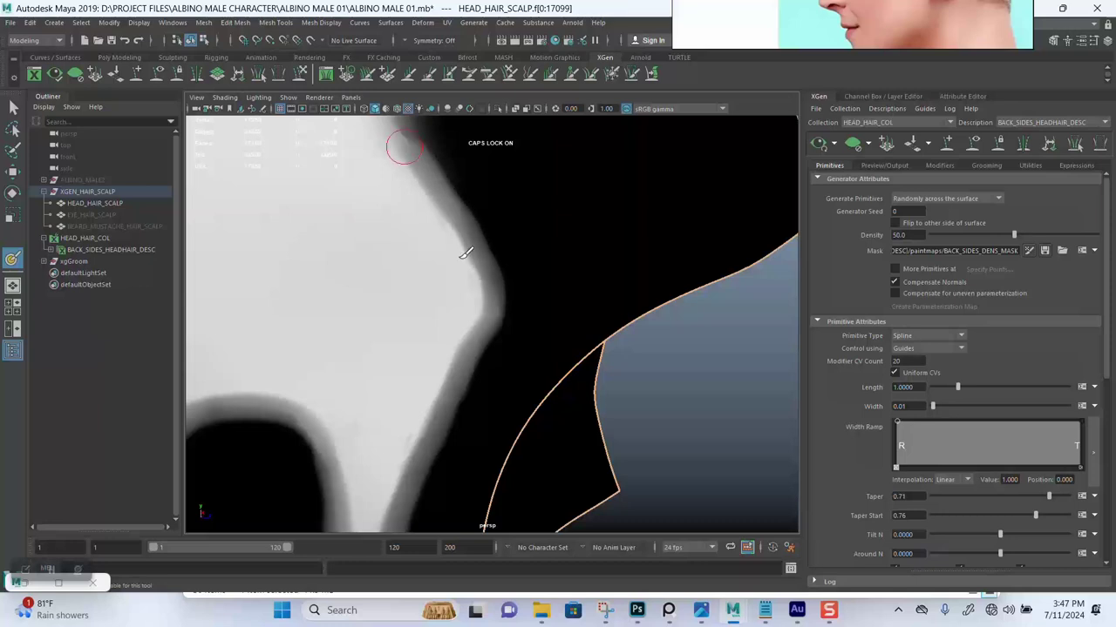
middle_click_drag(464, 254, 468, 321, "alt")
left_click_drag(467, 321, 438, 278)
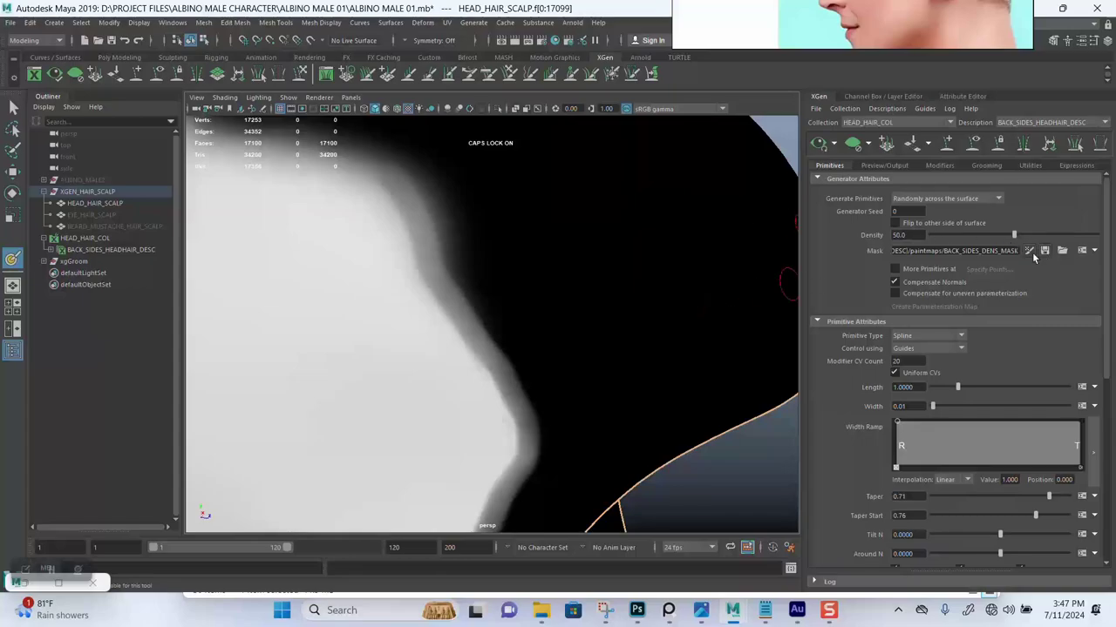
- Preview the hair along the softened ear, sideburn and temple edges, and switch to the Select tool
right_click_drag(550, 372, 540, 305, "alt")
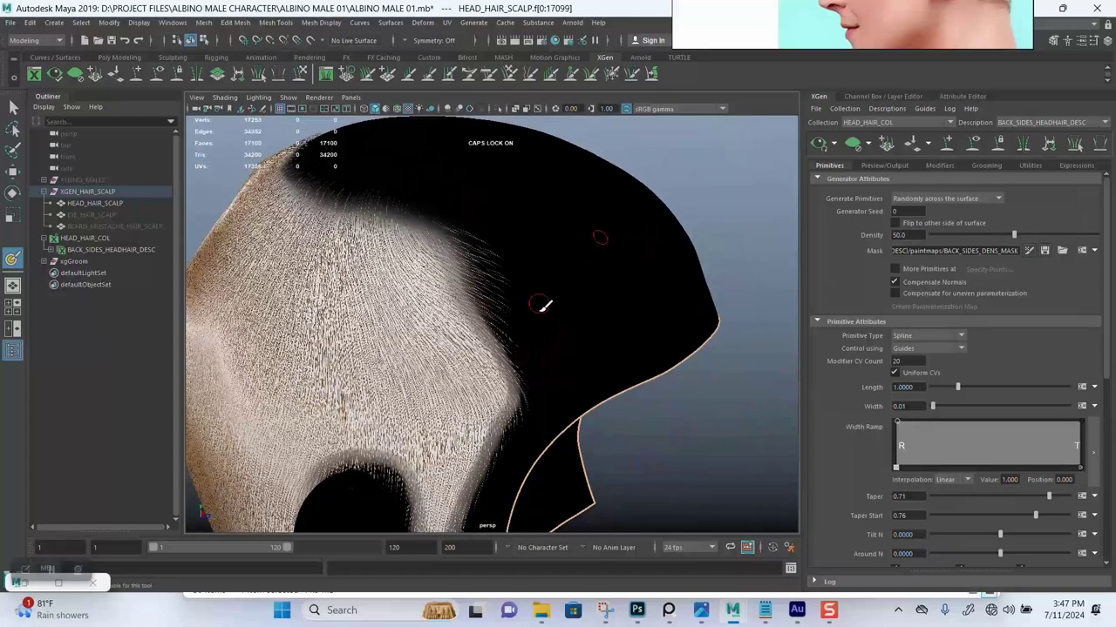
mouse_move(540, 304)
left_mouse_down("alt")
mouse_move(493, 326)
mouse_move(535, 299)
left_mouse_up("alt")
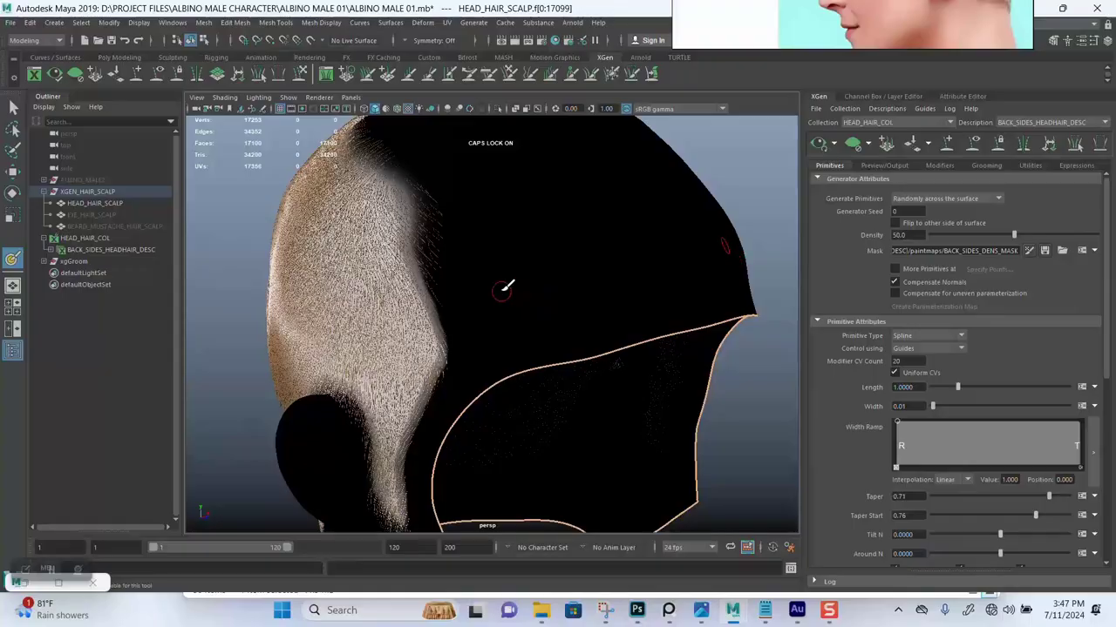
middle_click_drag(502, 291, 520, 321, "alt")
scroll(520, 321, "up", 2)
left_click_drag(520, 321, 639, 255, "alt")
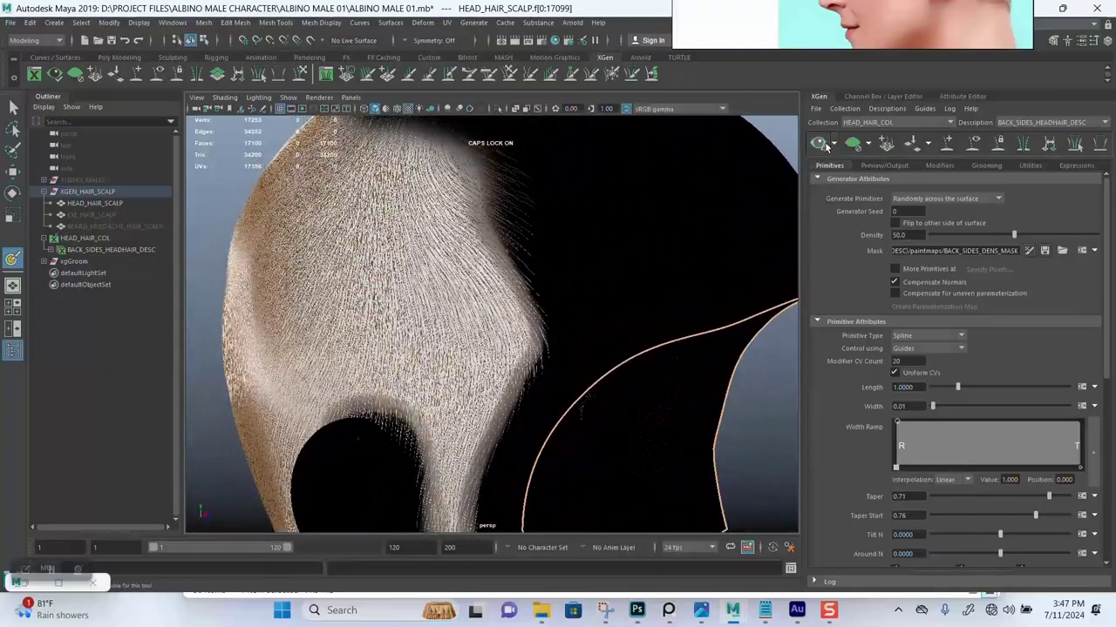
left_click(13, 106)
left_click(236, 208)
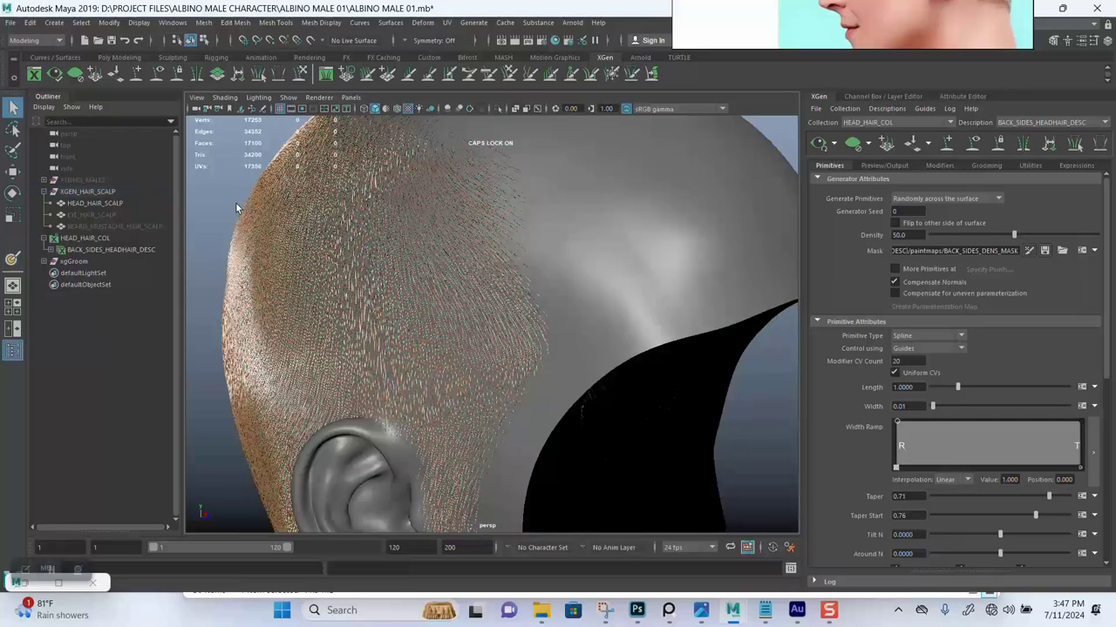
- Inspect the previewed hair across the back of the head and along the nape hairline
left_click_drag(235, 179, 397, 227, "alt")
right_click_drag(396, 226, 512, 253, "alt")
left_click_drag(512, 254, 541, 256, "alt")
right_click_drag(540, 257, 532, 214, "alt")
left_click_drag(532, 215, 555, 304, "alt")
right_click_drag(555, 305, 578, 370, "alt")
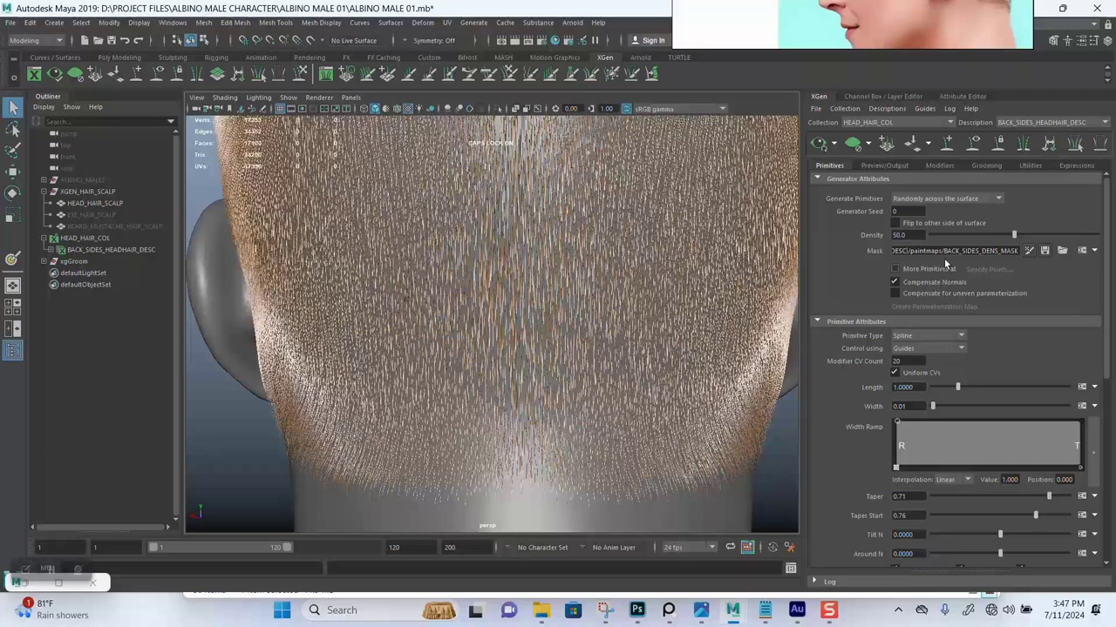
- Reload the density mask for painting and check the hair against it along the upper edge and temple on the opposite side
left_click(1028, 251)
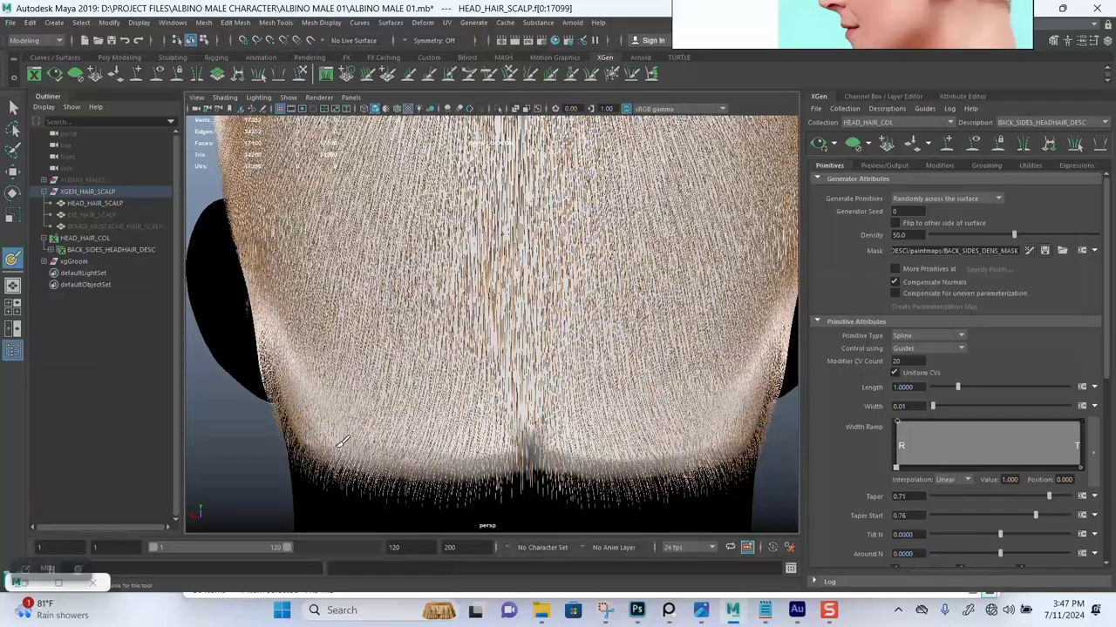
scroll(474, 433, "down", 4)
left_click_drag(522, 319, 563, 381, "alt")
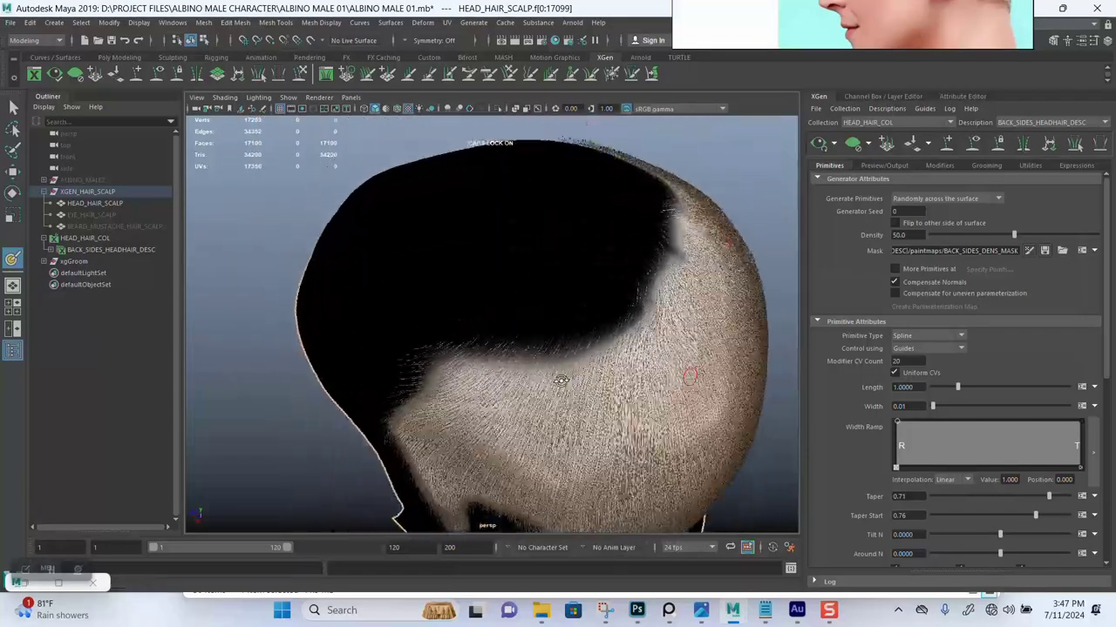
middle_click_drag(617, 325, 514, 388, "alt")
left_click_drag(519, 384, 523, 288, "alt")
scroll(470, 244, "up", 3)
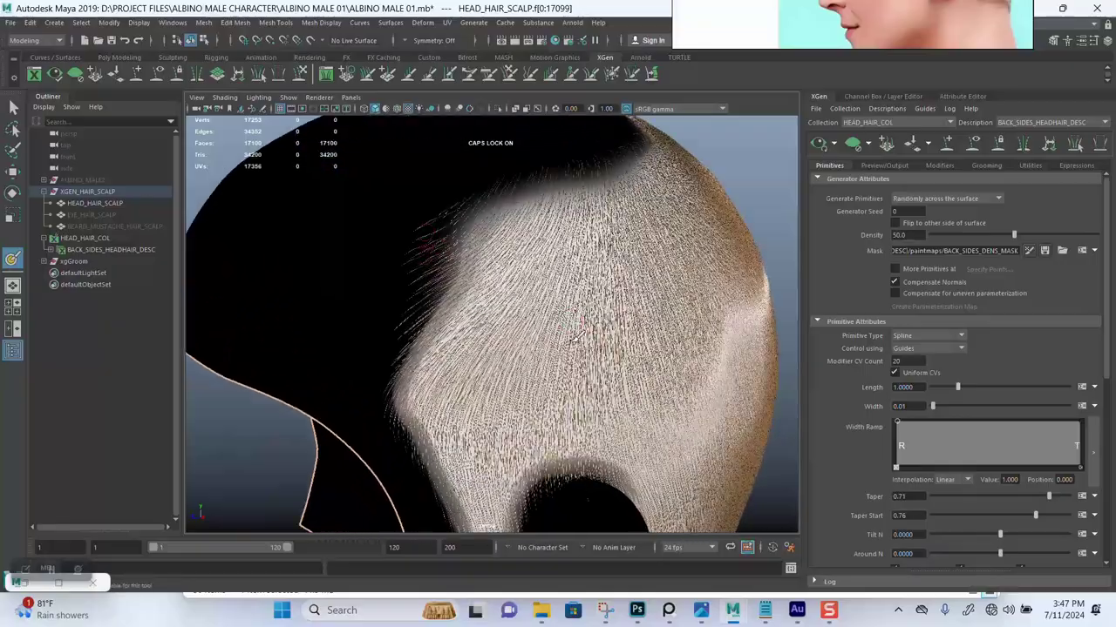
middle_click_drag(434, 196, 416, 240, "alt")
left_click_drag(417, 239, 385, 205, "alt")
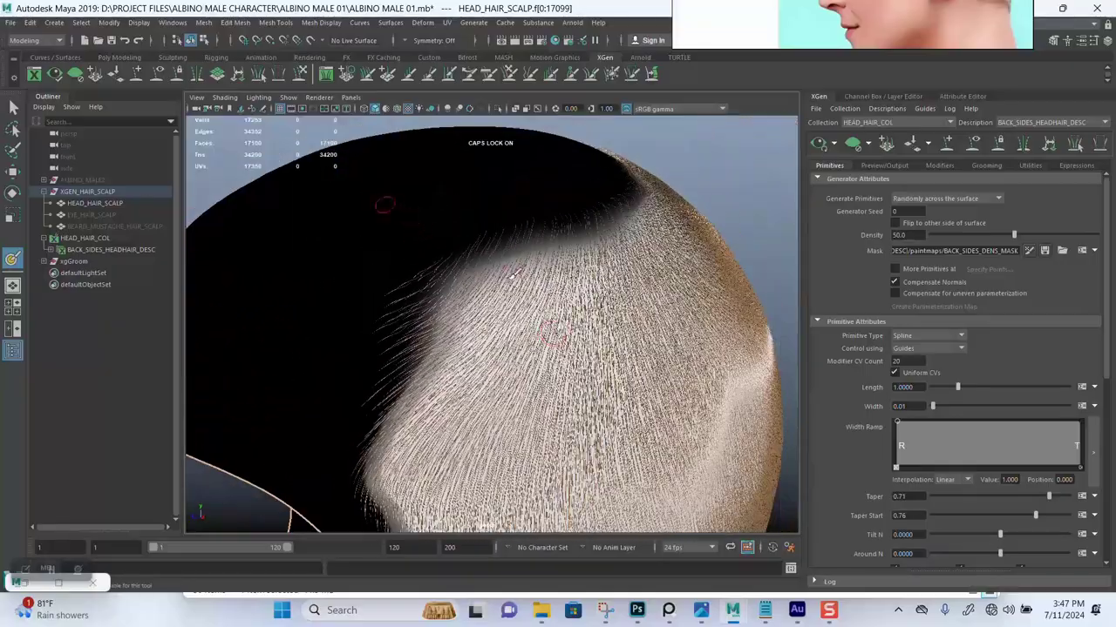
- Open the 3D Paint Tool settings, clear the hair preview and blur the mask's upper corner above the temple
double_click(10, 262)
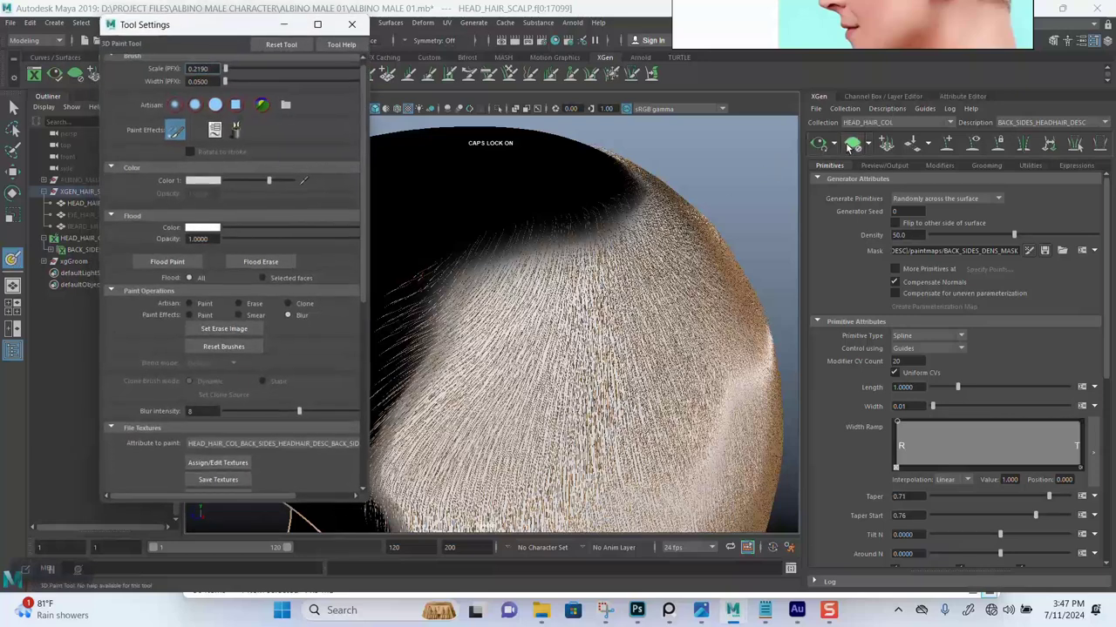
left_click(851, 144)
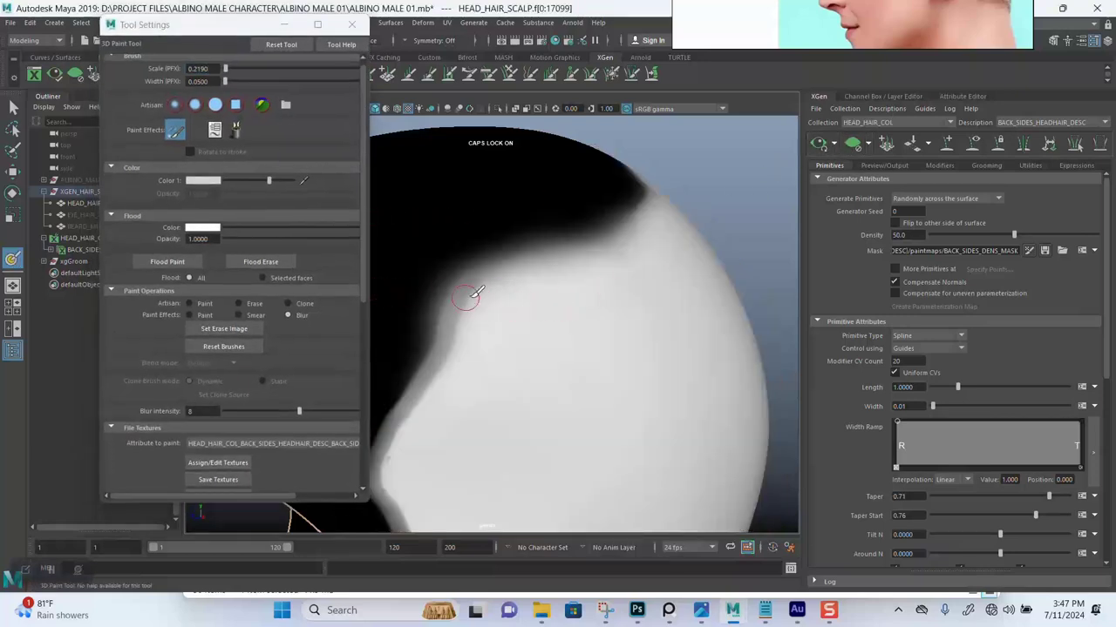
left_click_drag(493, 317, 534, 348, "alt")
left_click_drag(595, 376, 598, 351, "alt")
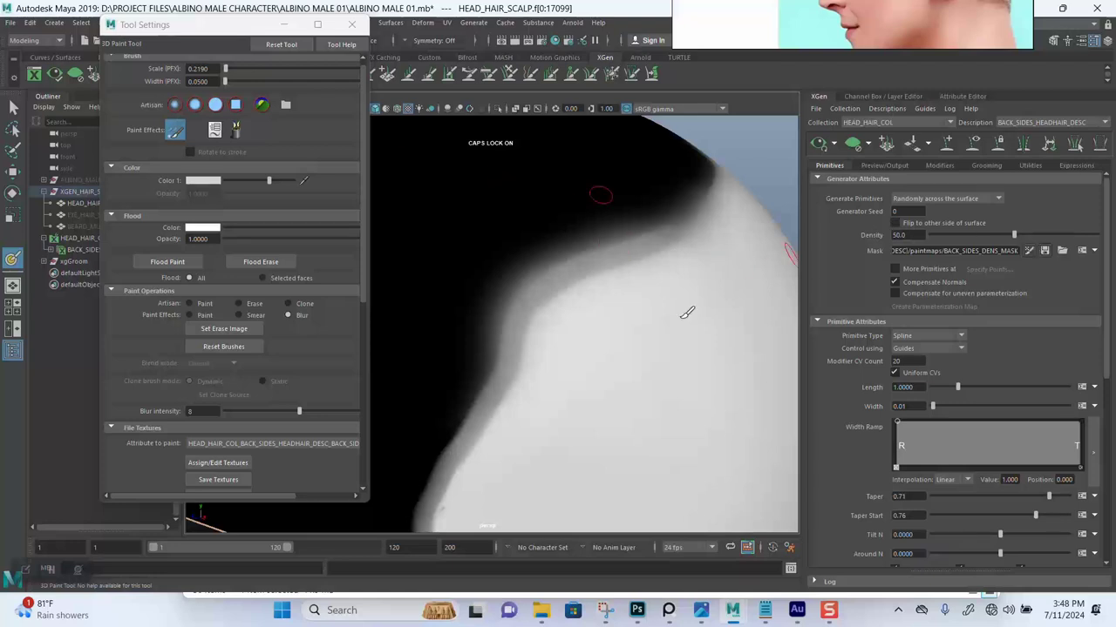
- Save the painted texture and the density mask, preview the hair and switch to the Select tool
left_click(218, 480)
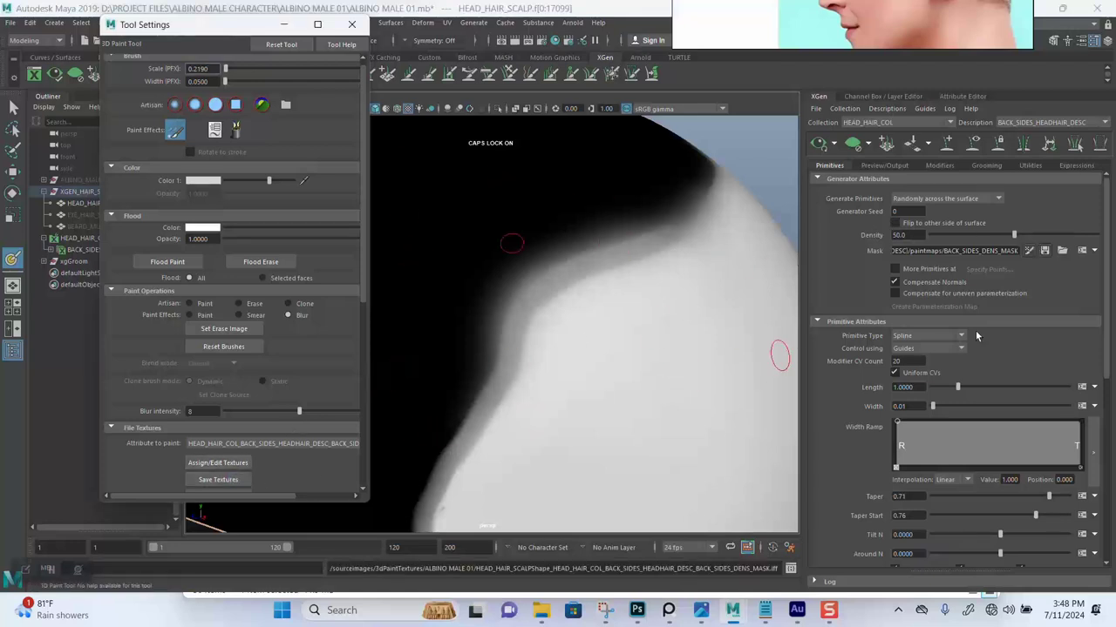
left_click(1043, 252)
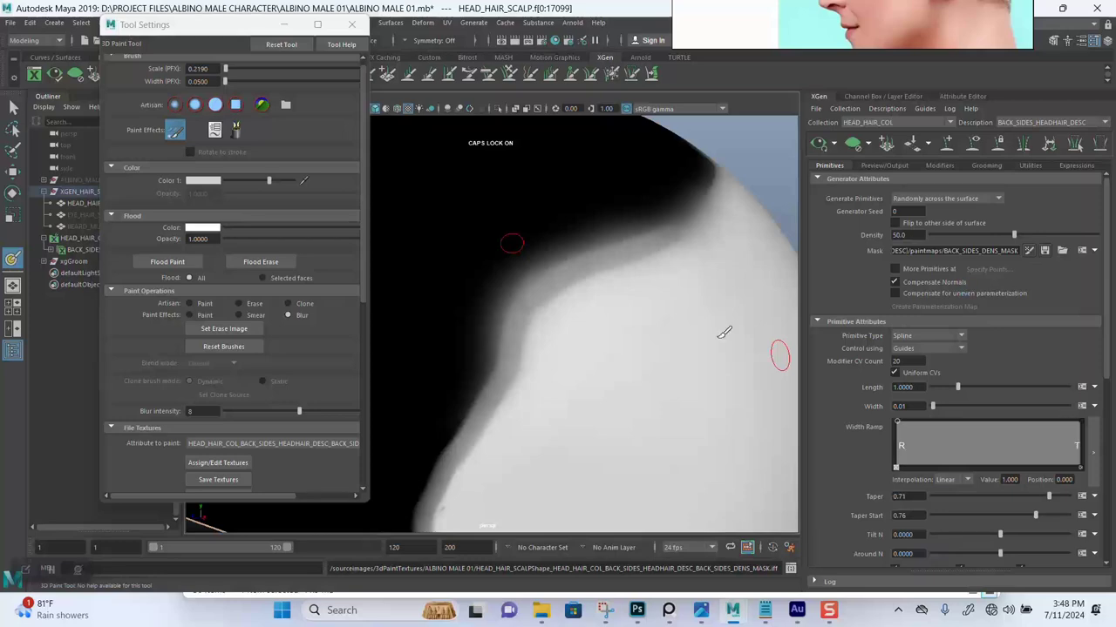
left_click(285, 25)
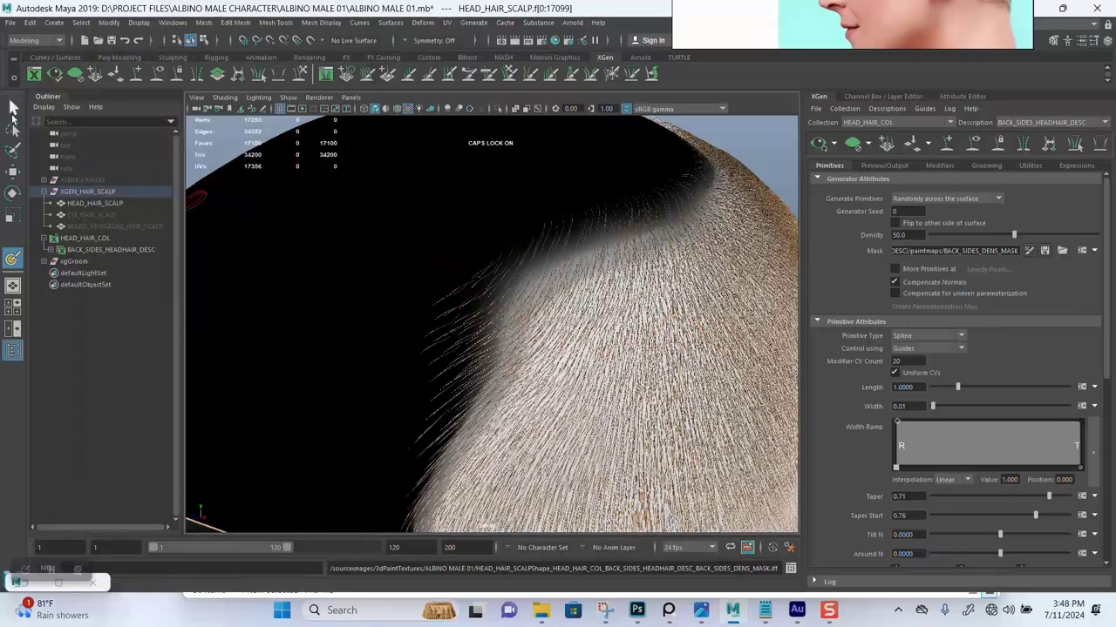
left_click(13, 106)
- Check the hair on the side of the head, save the scene and turn on viewport anti-aliasing
scroll(451, 210, "down", 10)
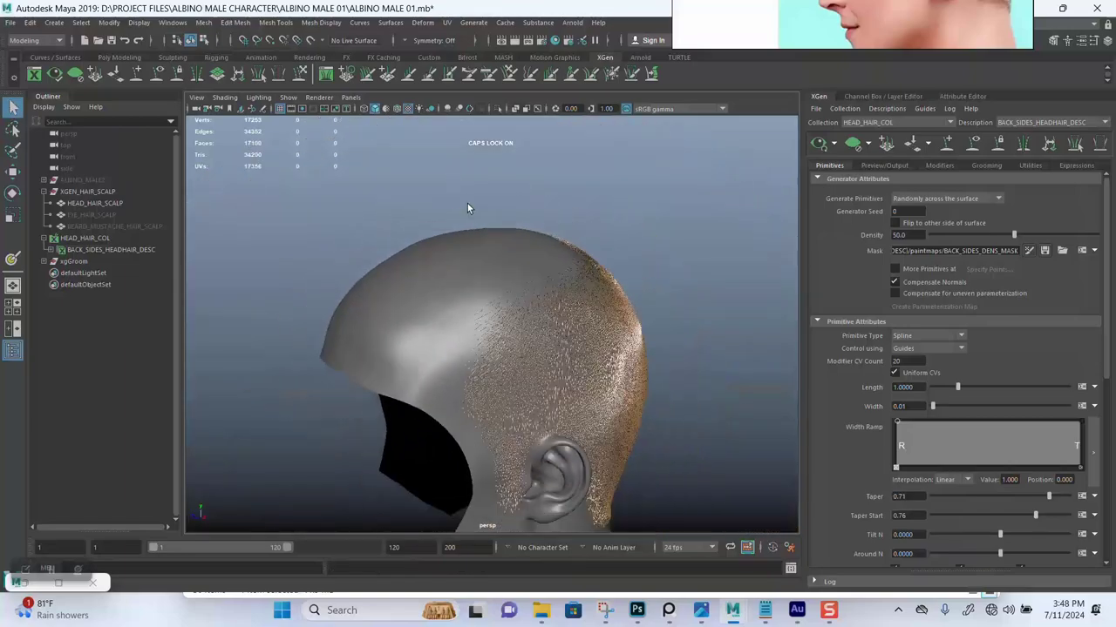
left_click_drag(583, 244, 501, 258, "alt")
middle_click_drag(519, 255, 523, 203, "alt")
scroll(523, 208, "up", 6)
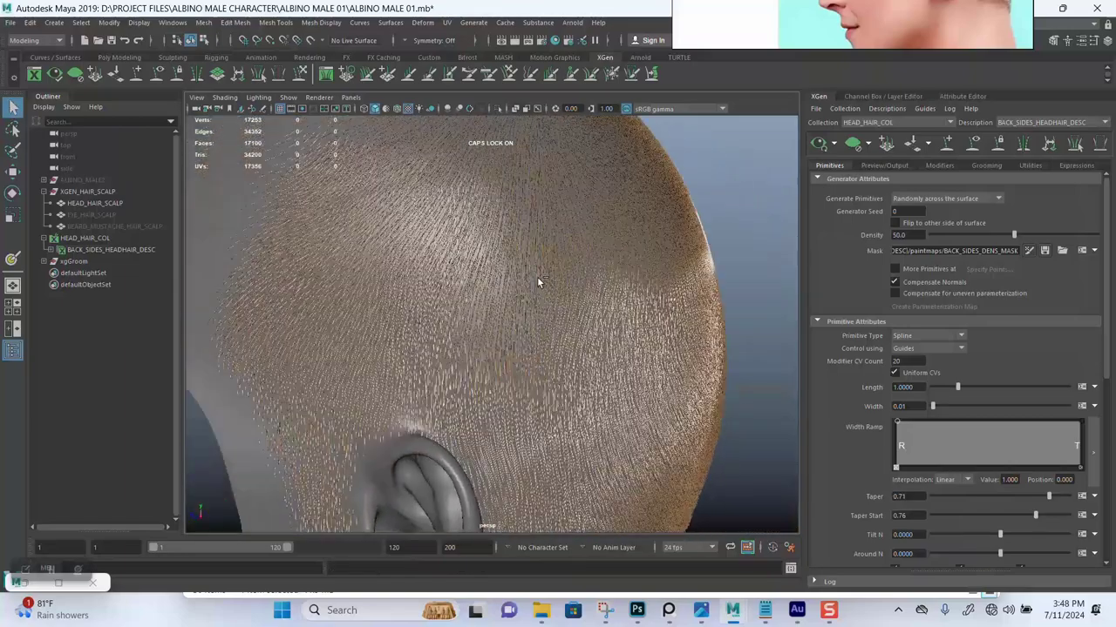
key("ctrl+s")
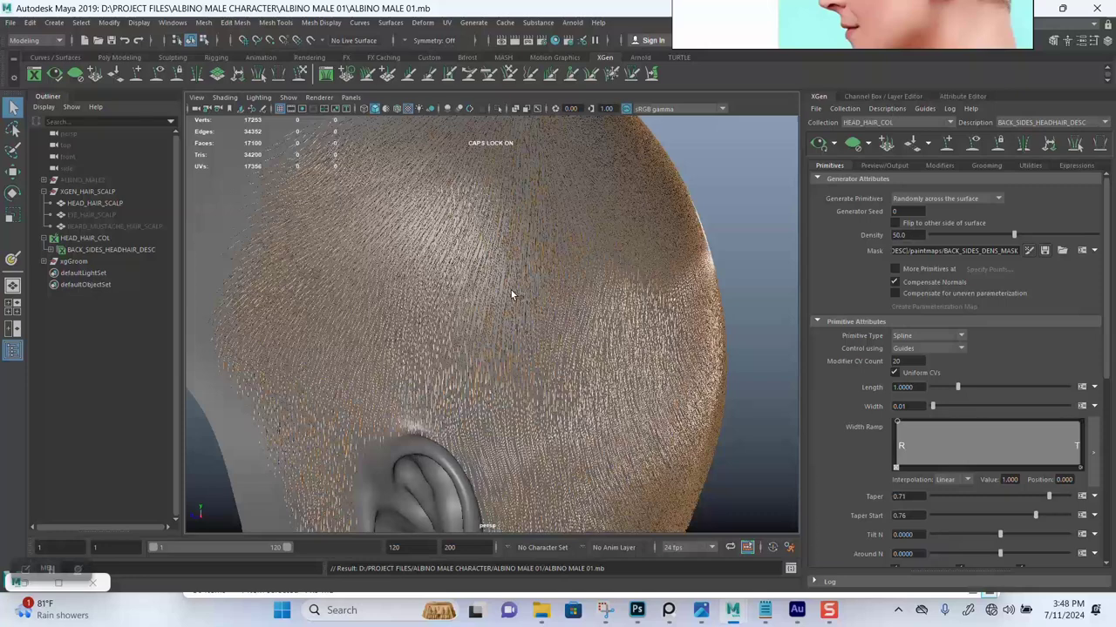
left_click(468, 109)
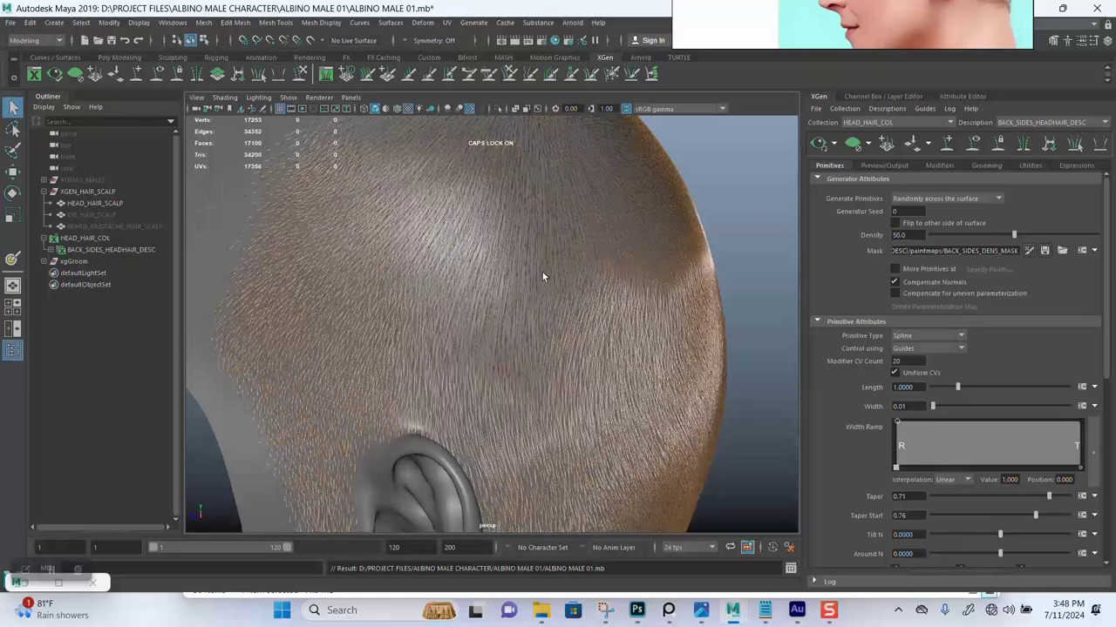
- Examine the smoothed hair preview on the other side of the head and close up behind the ear
left_click_drag(523, 285, 741, 322, "alt")
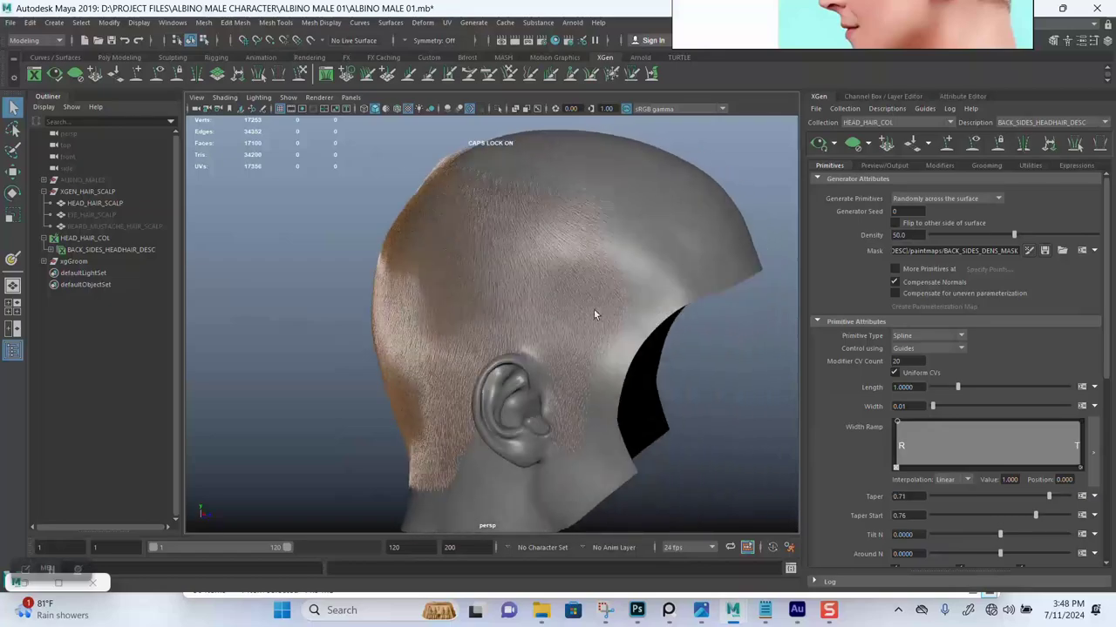
middle_click_drag(595, 314, 526, 276, "alt")
right_click_drag(526, 276, 540, 354, "alt")
left_click_drag(540, 354, 493, 293, "alt")
right_click_drag(493, 293, 543, 369, "alt")
left_click_drag(543, 368, 612, 252, "alt")
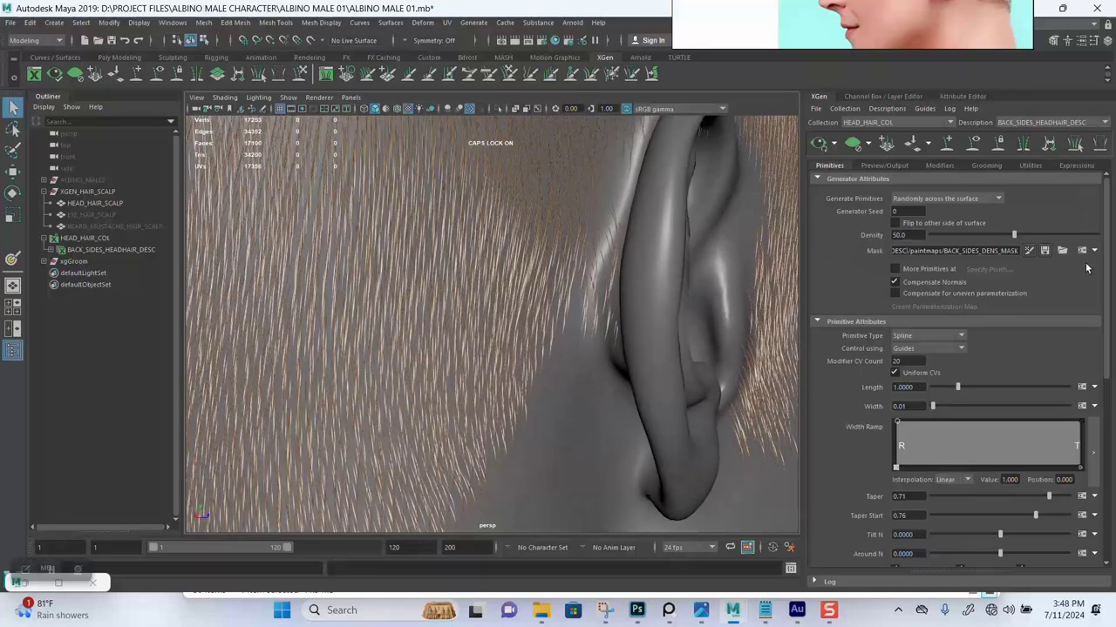
- Reload the density mask, set the 3D Paint Tool to Artisan Paint in black with a 0.5341 radius, and clear the hair preview
left_click(1029, 251)
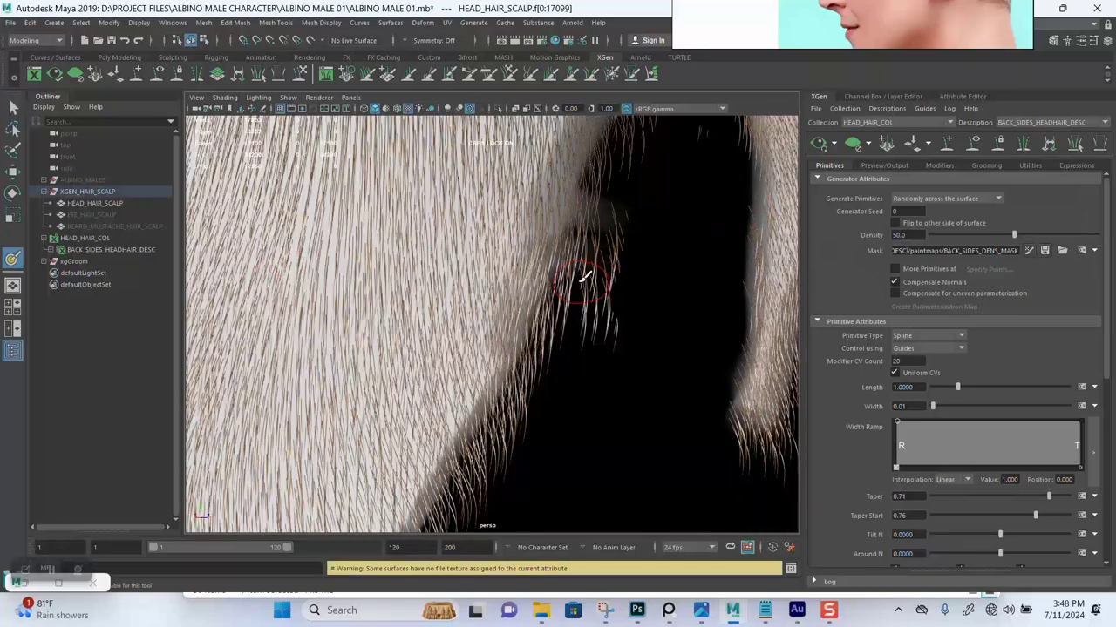
mouse_move(587, 307)
left_mouse_down("alt")
mouse_move(617, 302)
mouse_move(572, 299)
left_mouse_up("alt")
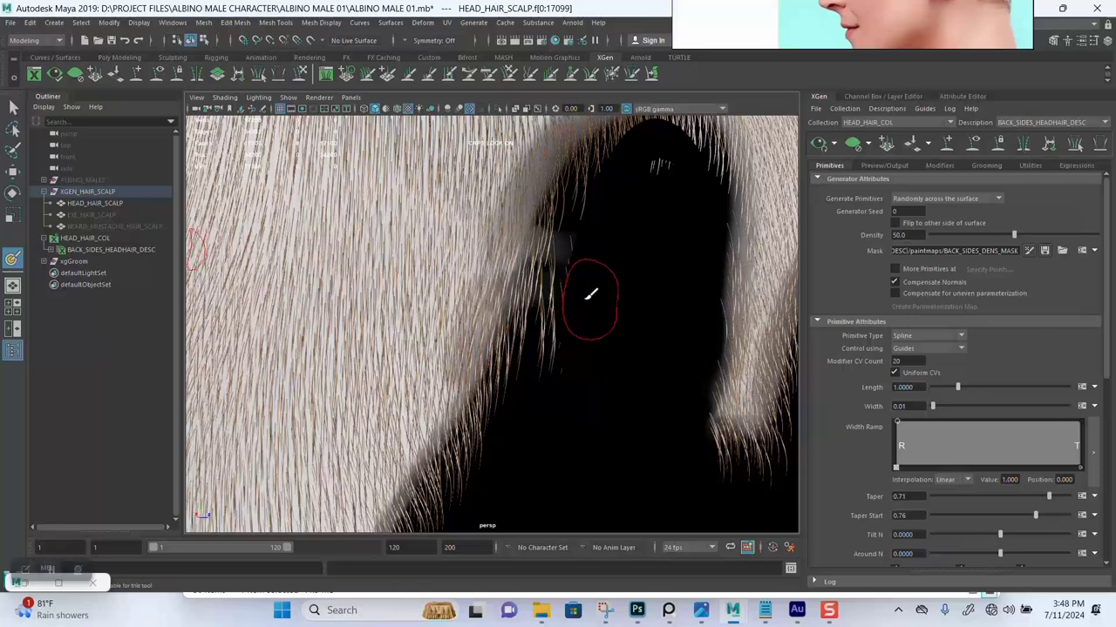
double_click(11, 259)
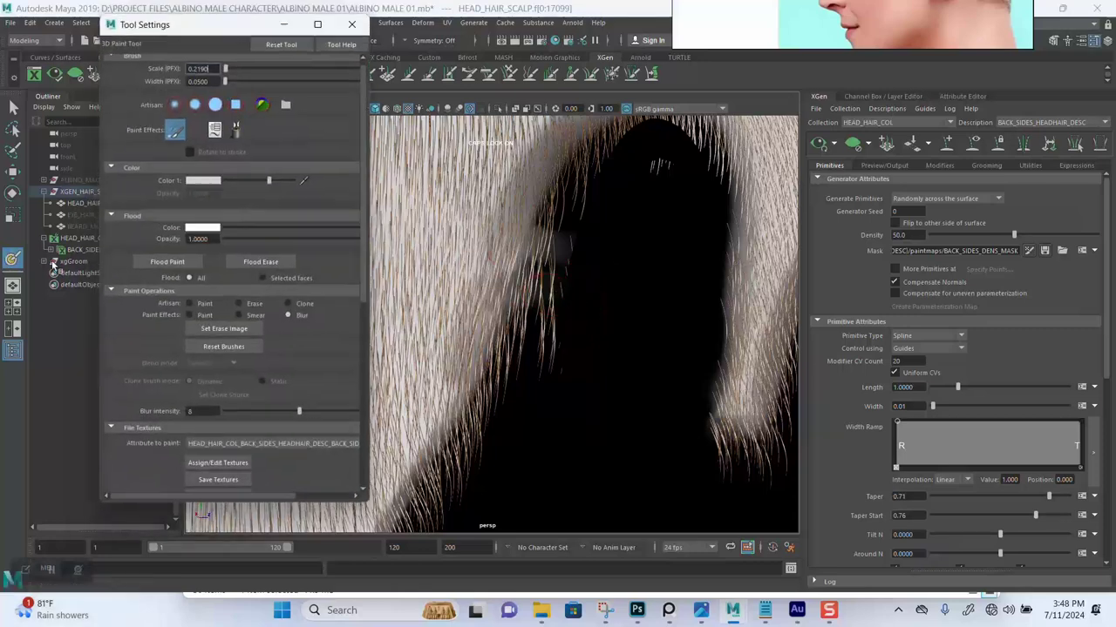
left_click(188, 304)
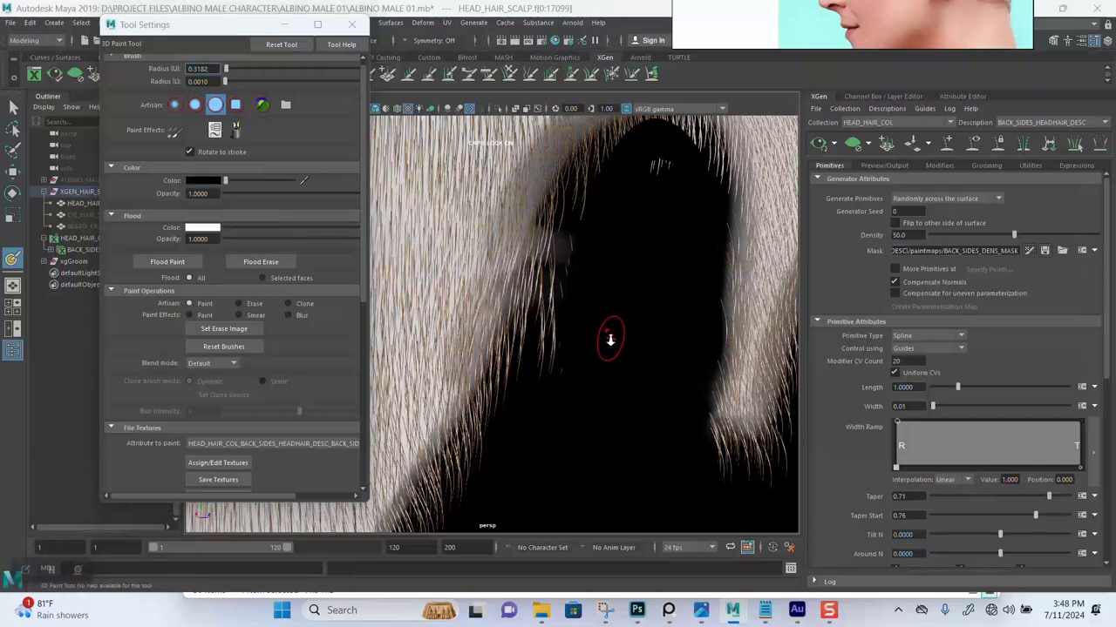
mouse_move(607, 331)
left_mouse_down("alt")
mouse_move(627, 343)
mouse_move(660, 324)
mouse_move(645, 259)
left_mouse_up("alt")
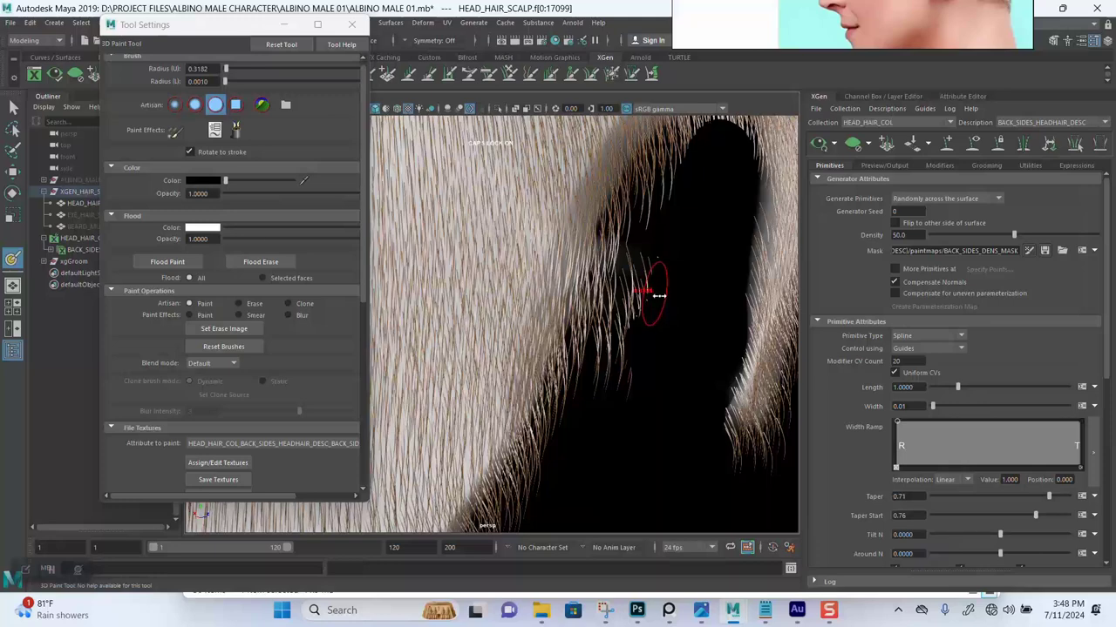
left_click_drag(662, 298, 697, 298)
left_click(851, 148)
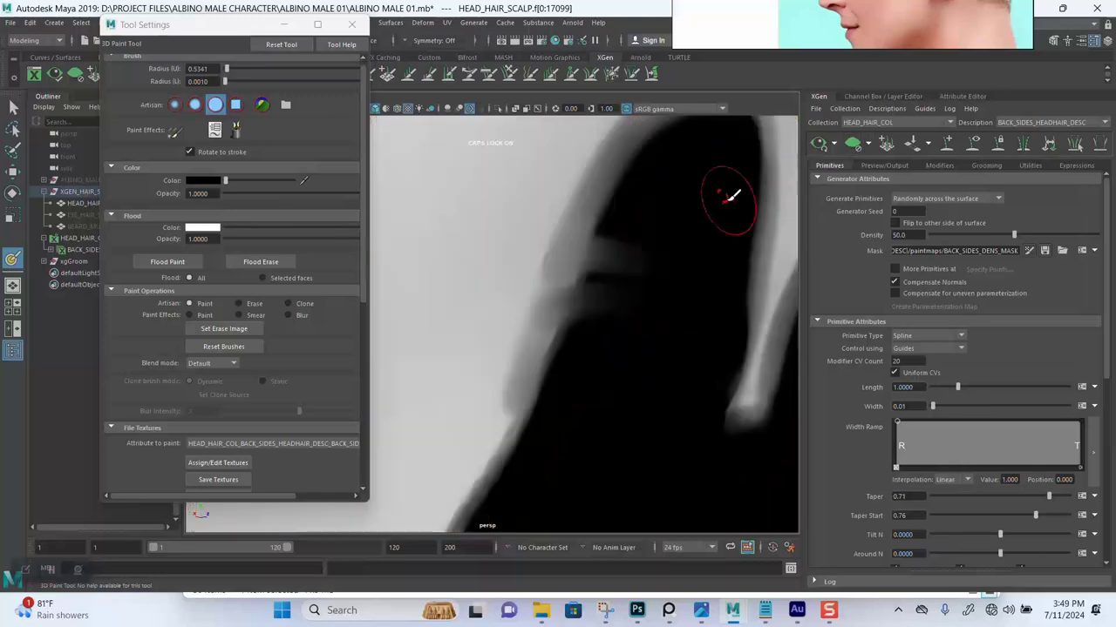
- Paint black over the stray grey patches of the mask behind the ear
left_click_drag(653, 251, 661, 280, "alt")
mouse_move(636, 444)
left_mouse_down("alt")
mouse_move(581, 436)
mouse_move(563, 409)
mouse_move(573, 409)
mouse_move(550, 403)
mouse_move(562, 407)
left_mouse_up("alt")
left_click_drag(570, 281, 564, 247)
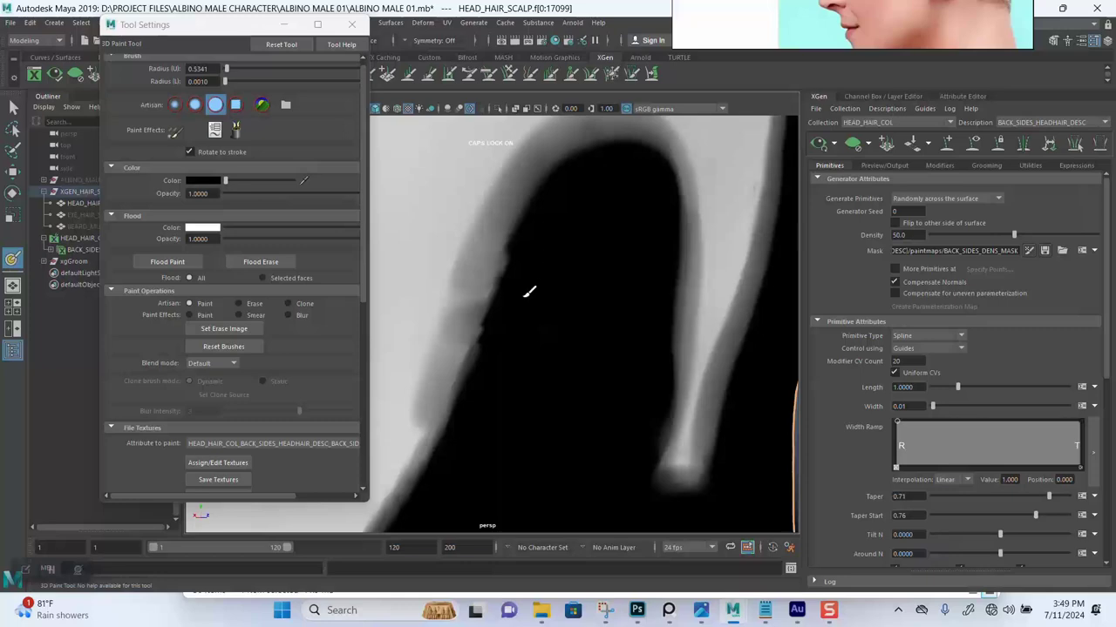
- Inspect the mask around the ear and the back of the head, save the density mask and check the hair above the other ear
right_click_drag(622, 321, 578, 232, "alt")
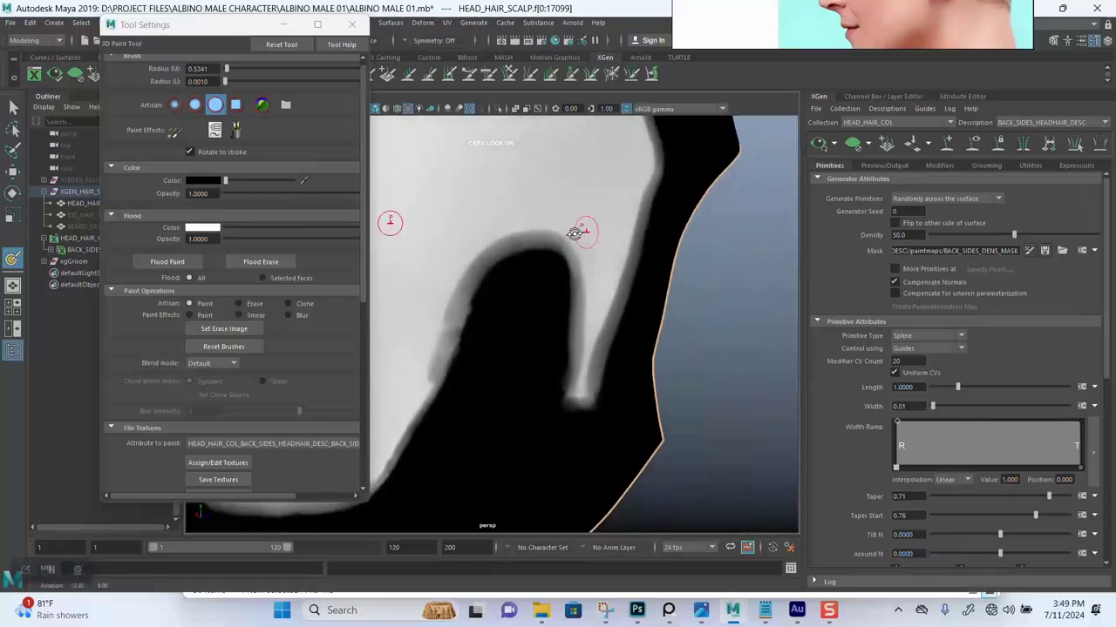
left_click_drag(578, 232, 523, 298, "alt")
middle_click_drag(523, 299, 562, 445, "alt")
middle_click_drag(545, 281, 549, 371, "alt")
left_click_drag(490, 289, 649, 301, "alt")
middle_click_drag(533, 264, 582, 291, "alt")
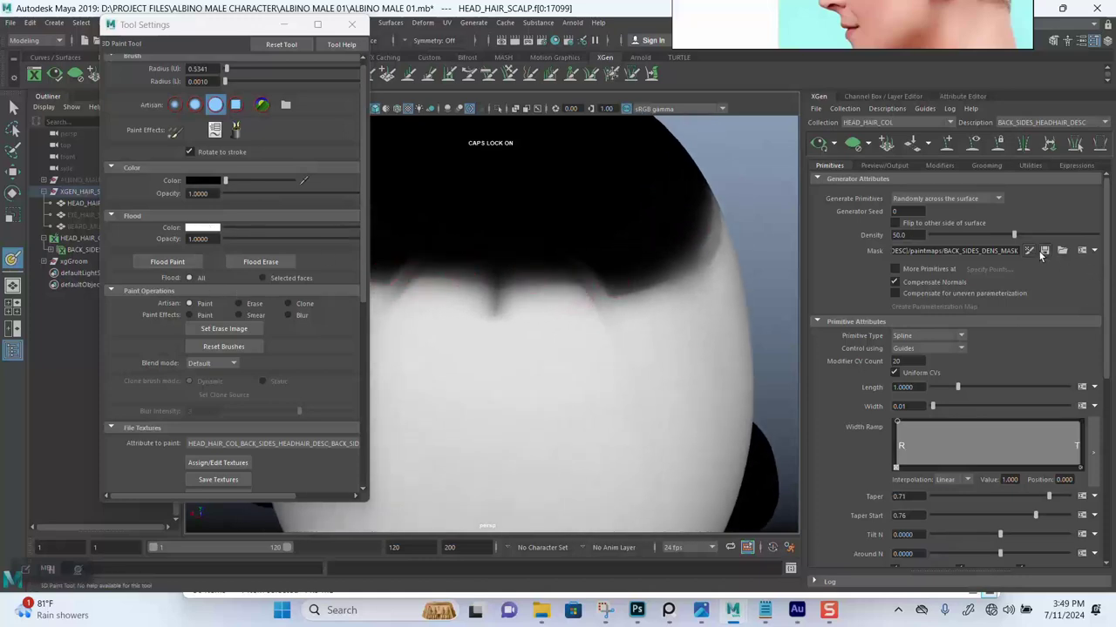
mouse_move(663, 348)
left_mouse_down("alt")
mouse_move(630, 375)
mouse_move(572, 267)
mouse_move(635, 310)
mouse_move(567, 309)
mouse_move(546, 339)
mouse_move(625, 279)
mouse_move(567, 294)
mouse_move(598, 361)
left_mouse_up("alt")
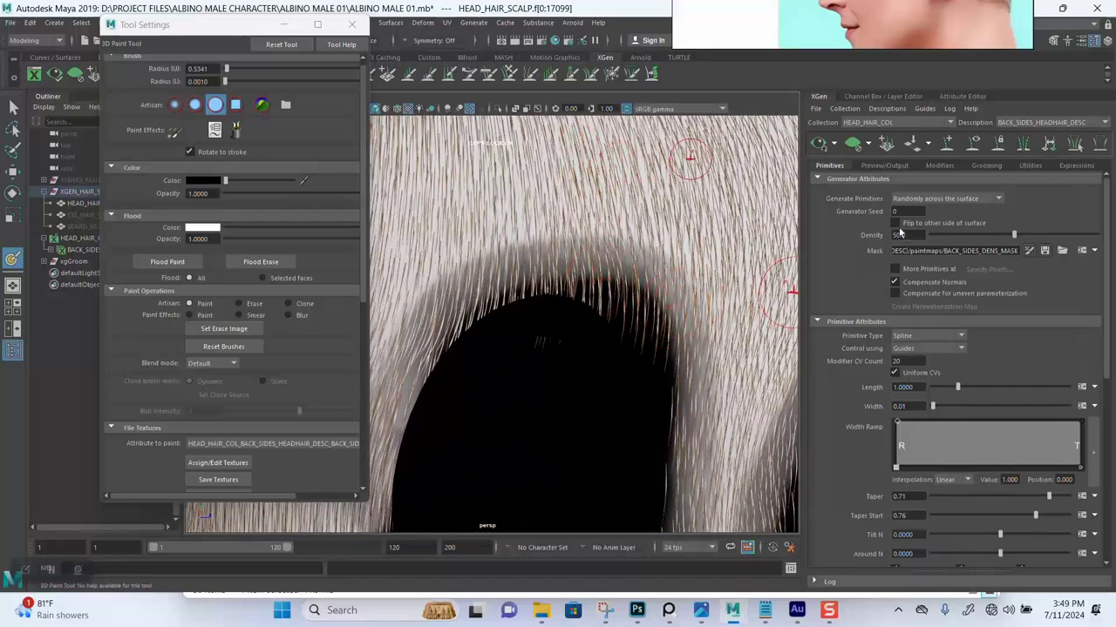
- Clear the hair preview and paint black along the inner edge of the mask above and behind the ear, undoing the first stroke
left_click(854, 146)
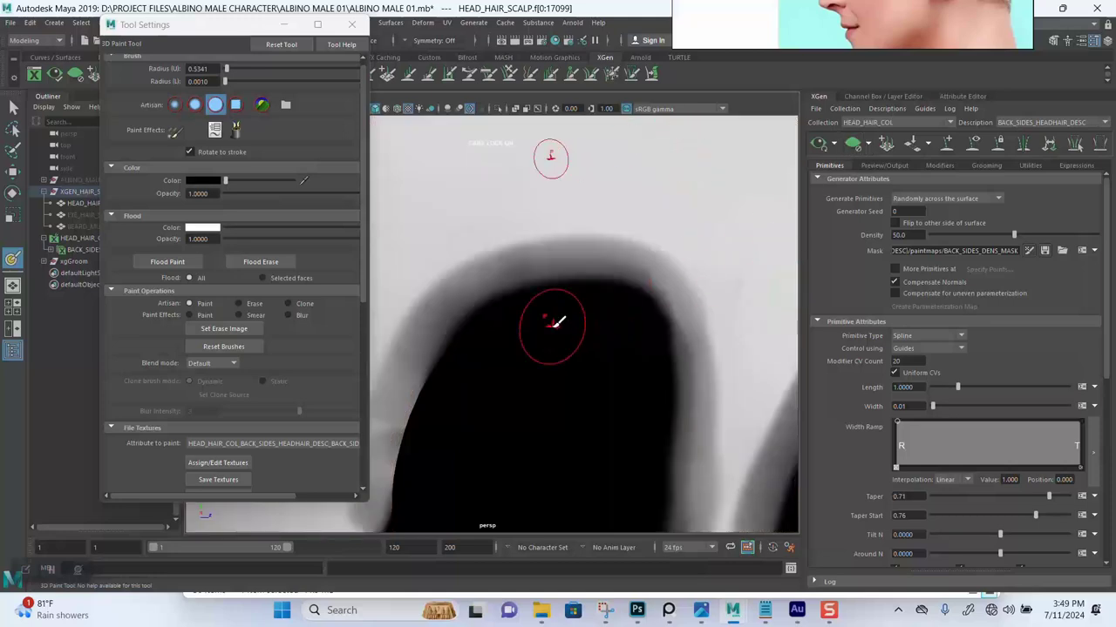
left_click_drag(566, 319, 676, 316, "alt")
left_click_drag(621, 364, 619, 333)
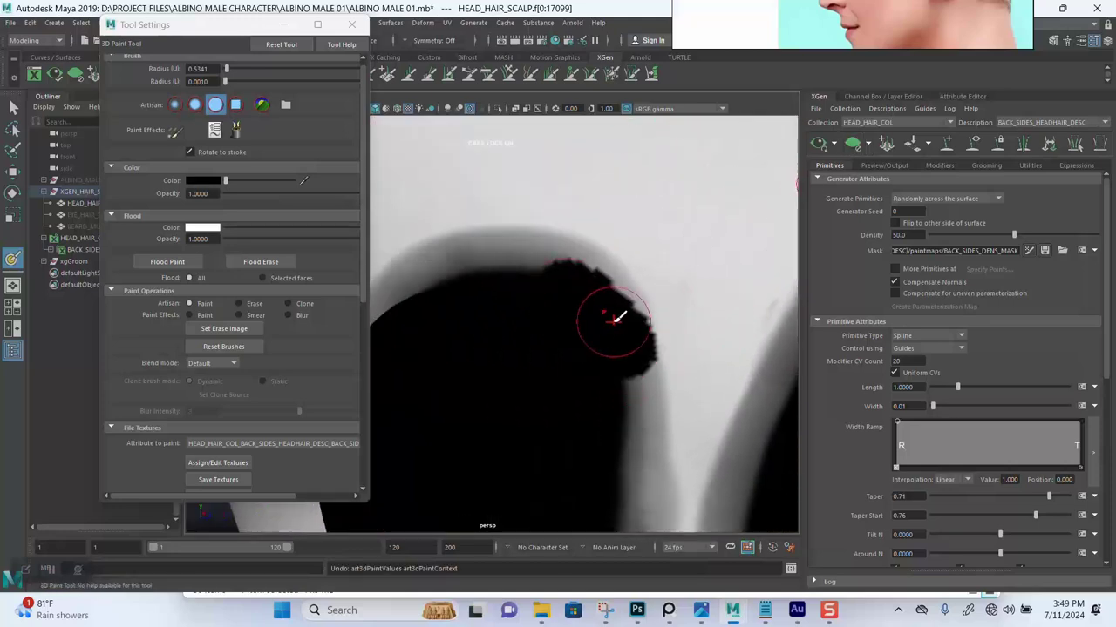
key("ctrl+z")
left_click_drag(578, 291, 459, 280)
mouse_move(420, 333)
middle_mouse_down("alt")
mouse_move(592, 285)
mouse_move(692, 232)
mouse_move(616, 281)
middle_mouse_up("alt")
left_click_drag(616, 281, 703, 253, "alt")
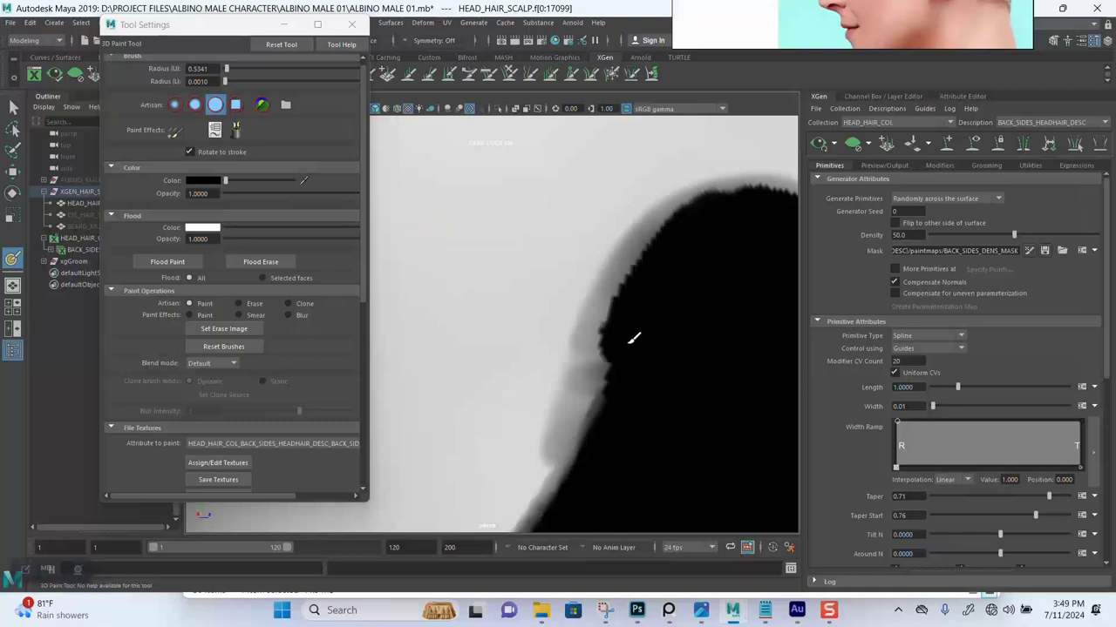
left_click_drag(631, 341, 593, 444)
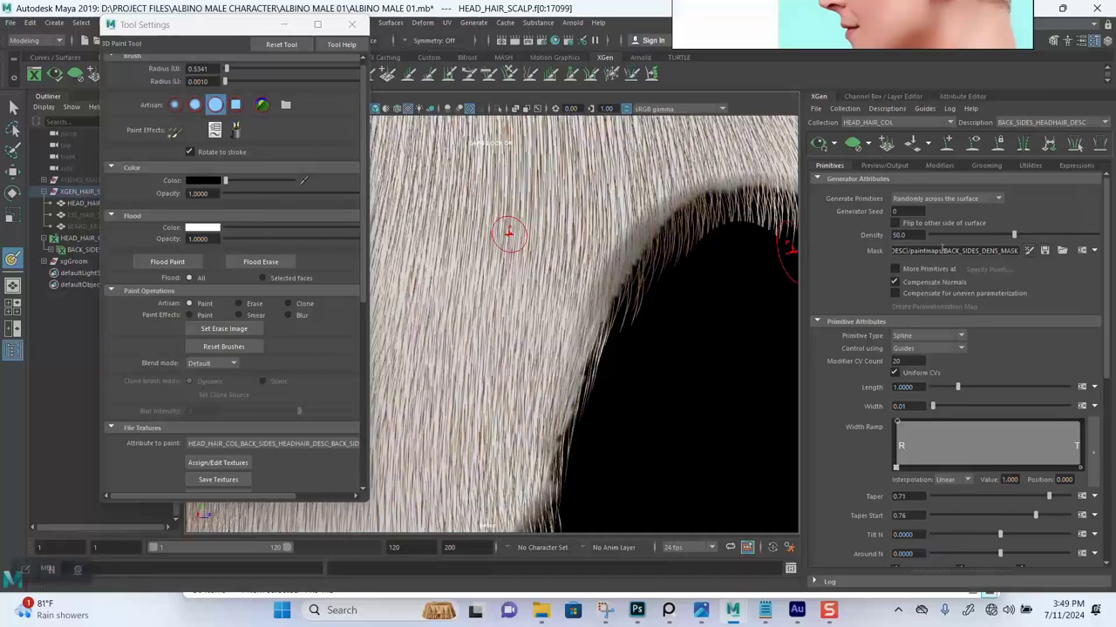
- Save the painted textures, exit the 3D Paint Tool and save the scene
scroll(397, 259, "down", 6)
left_click_drag(552, 219, 488, 253, "alt")
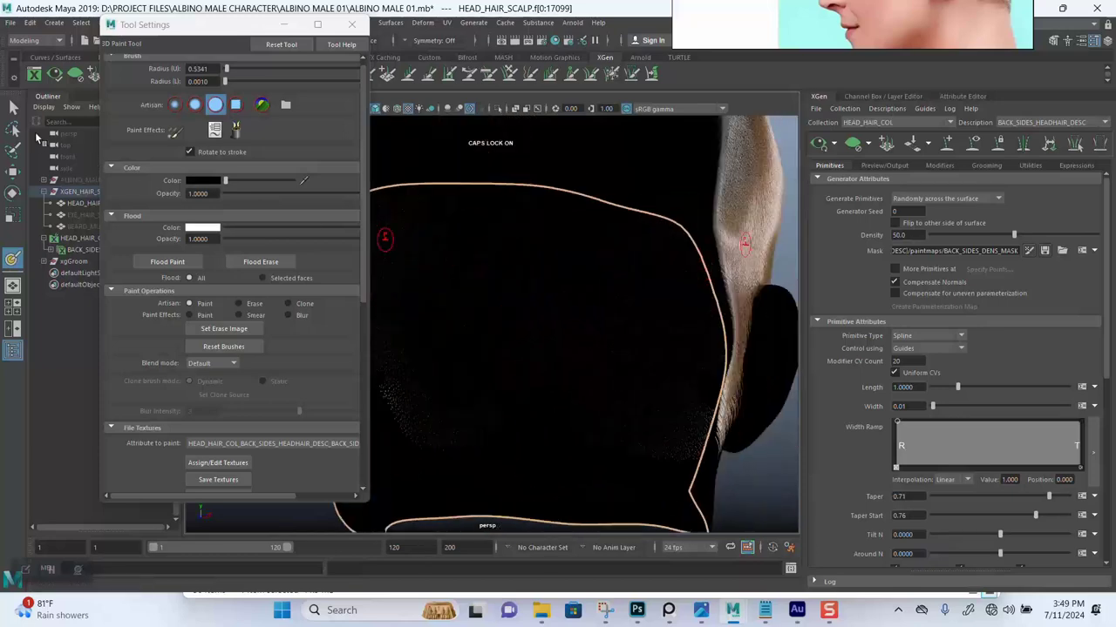
left_click(284, 26)
mouse_move(511, 359)
left_mouse_down("alt")
mouse_move(457, 294)
mouse_move(514, 292)
mouse_move(194, 223)
left_mouse_up("alt")
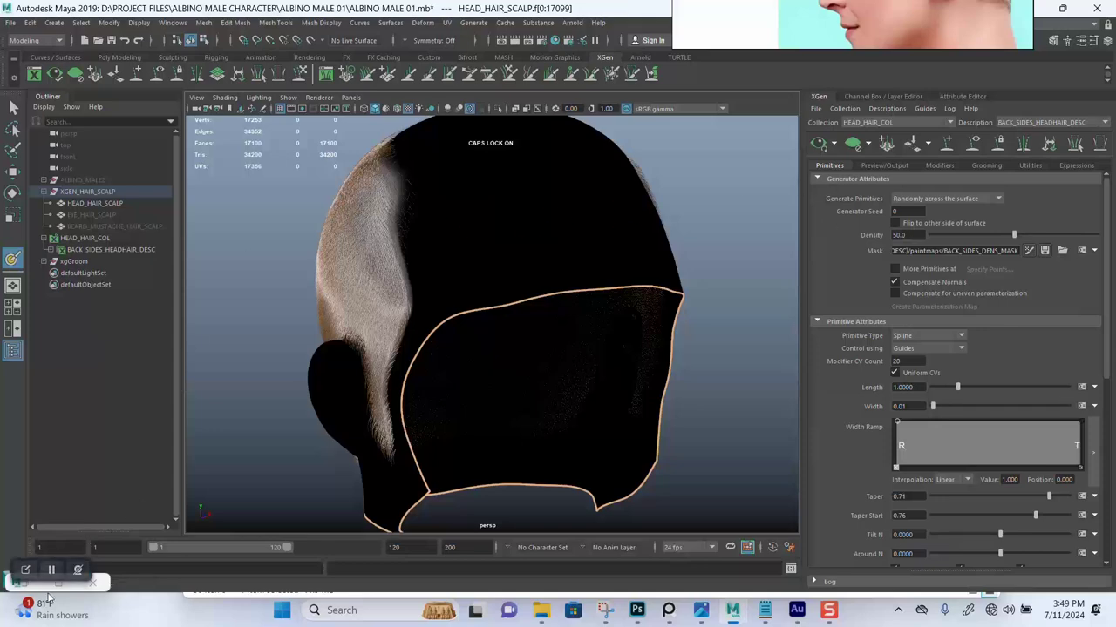
double_click(16, 263)
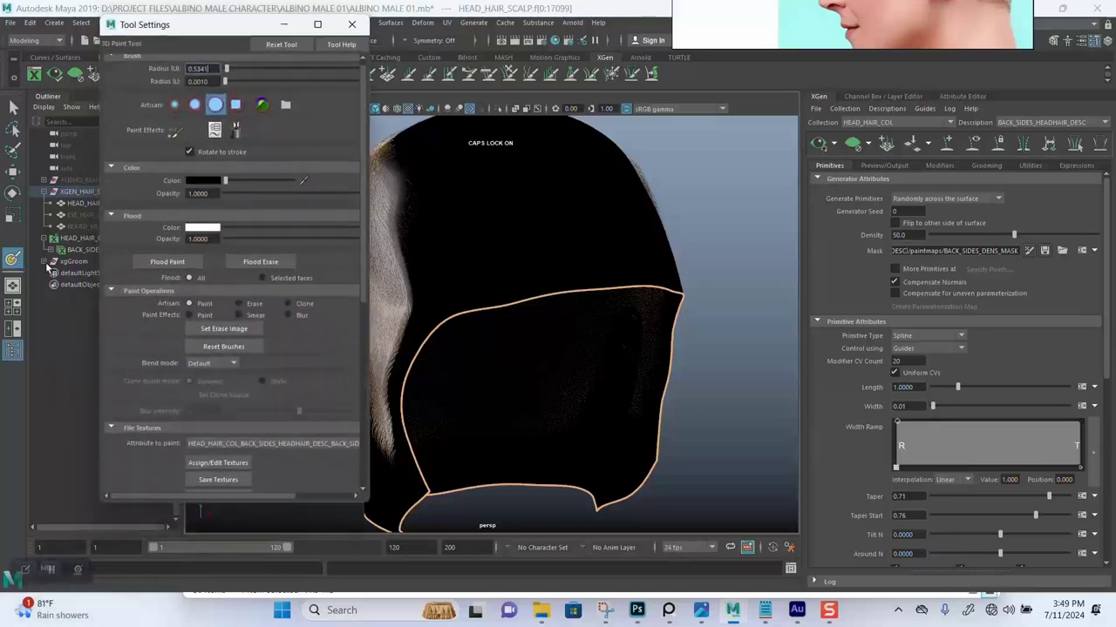
left_click(218, 480)
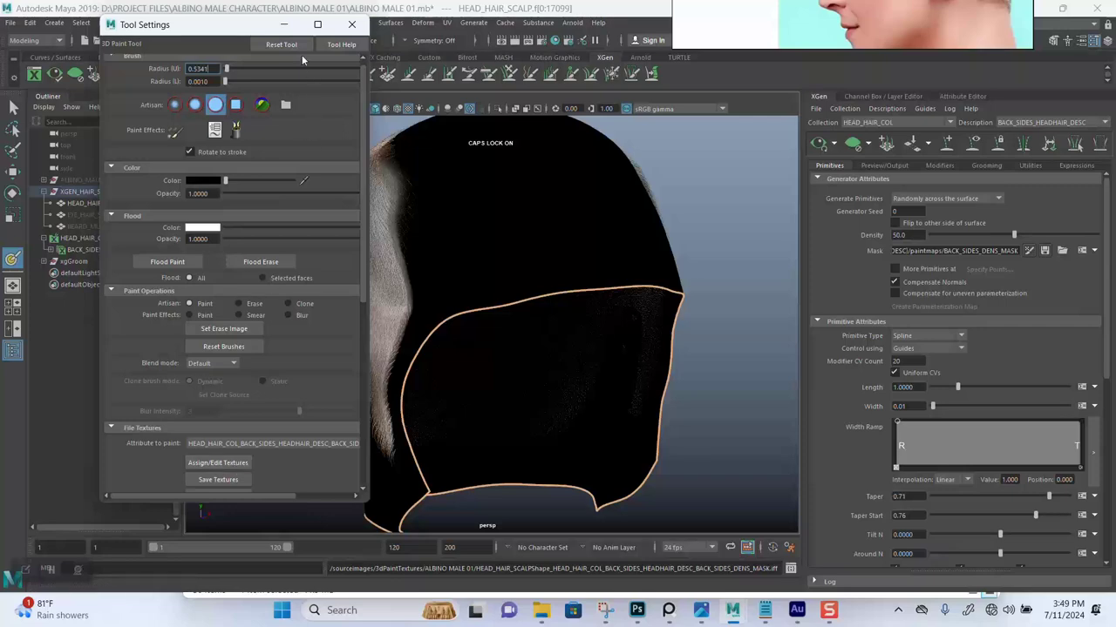
left_click(284, 26)
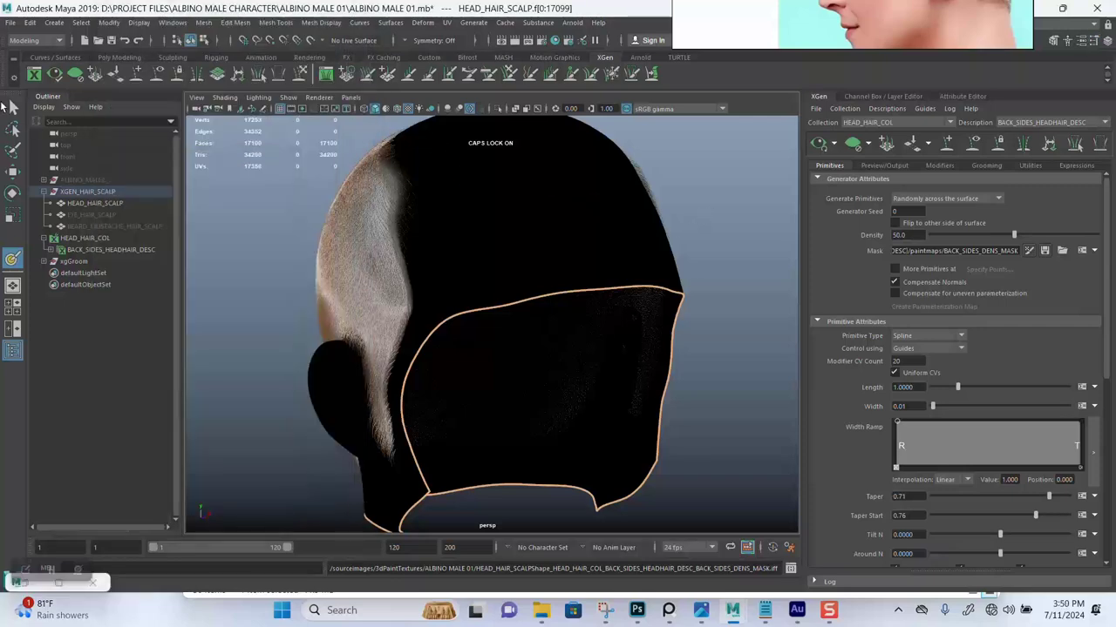
left_click(10, 105)
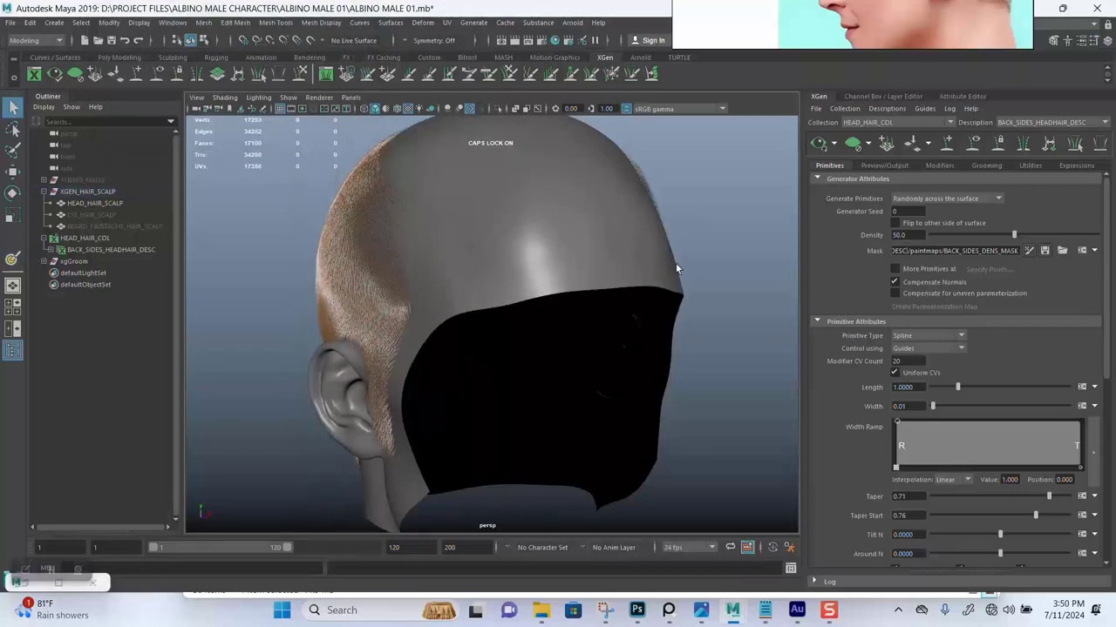
left_click_drag(606, 303, 682, 296, "alt")
key("ctrl+s")
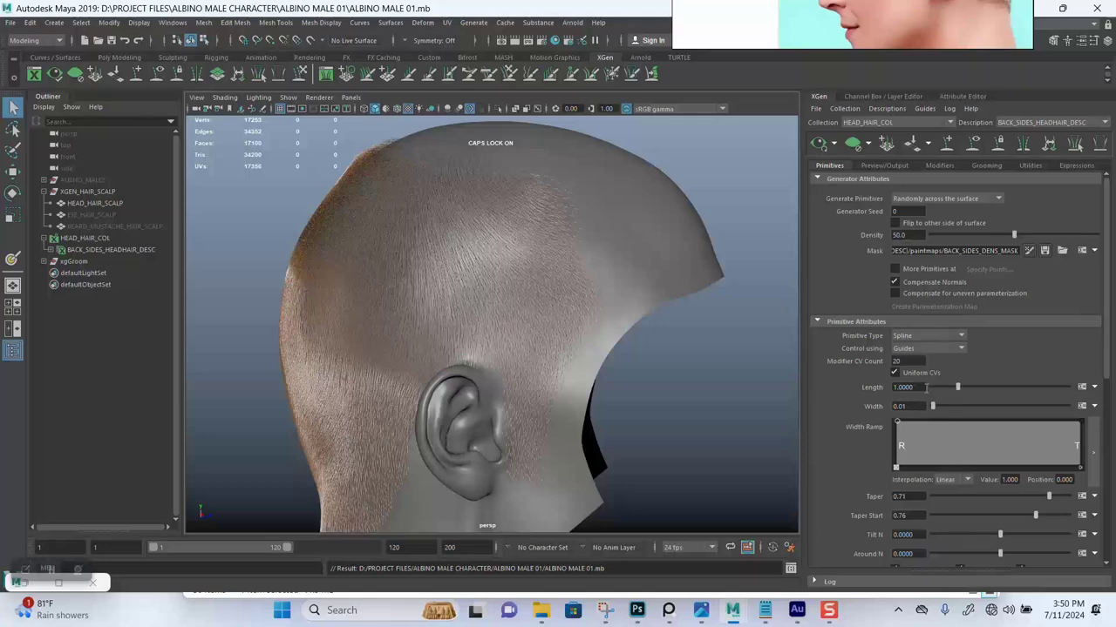
- Set the hair primitive Length to 2.0 and inspect the hair on both sides and the back of the head
type("2.0")
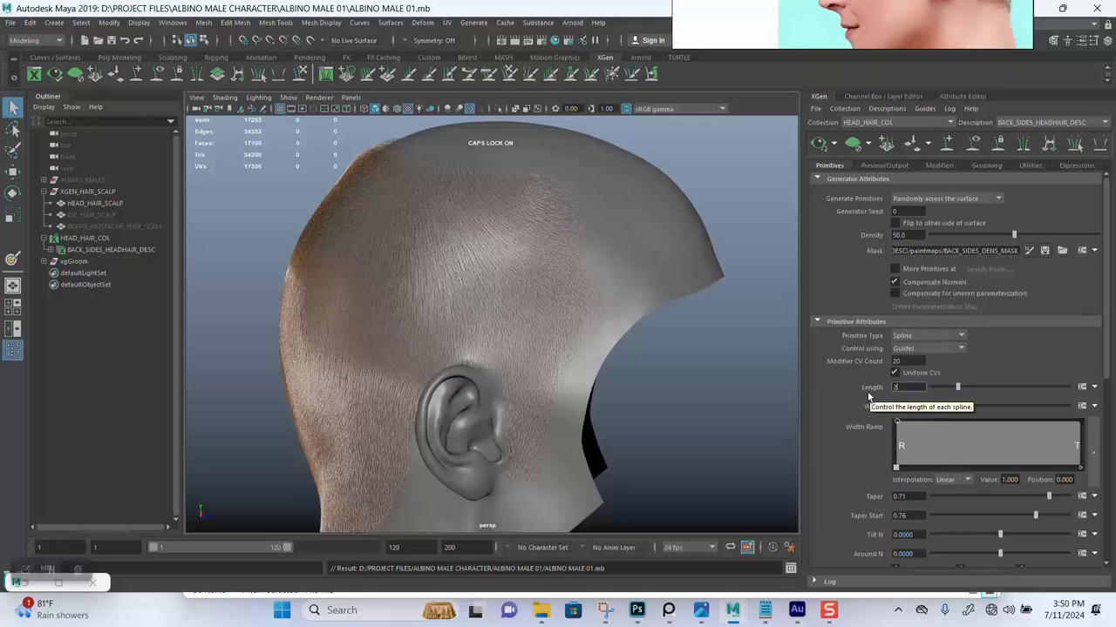
key("Return")
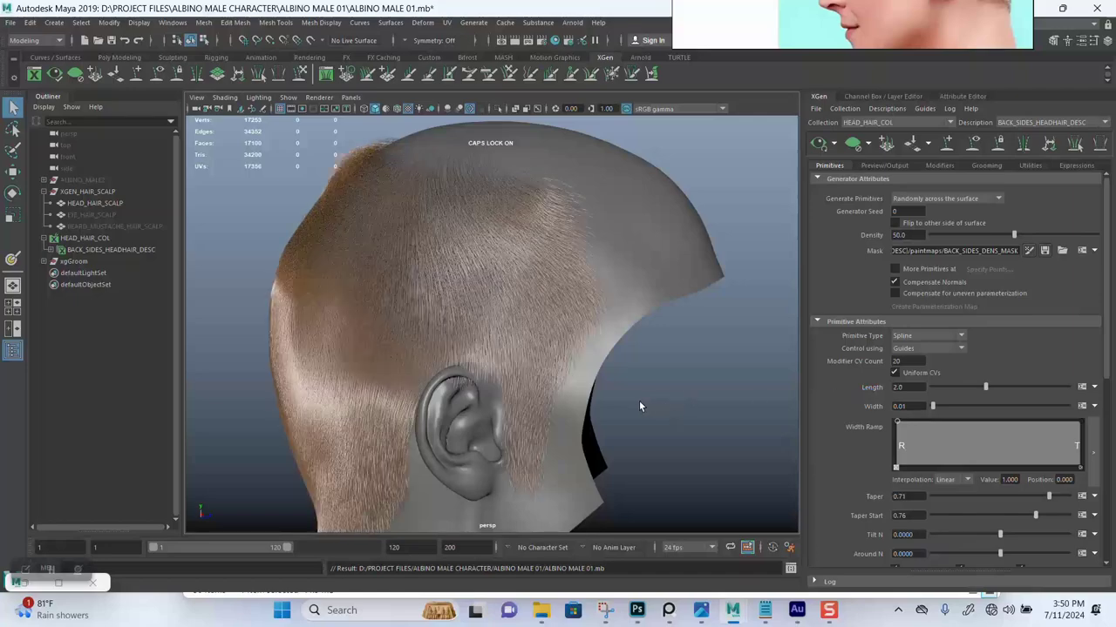
left_click_drag(634, 426, 617, 324, "alt")
right_click_drag(617, 324, 617, 373, "alt")
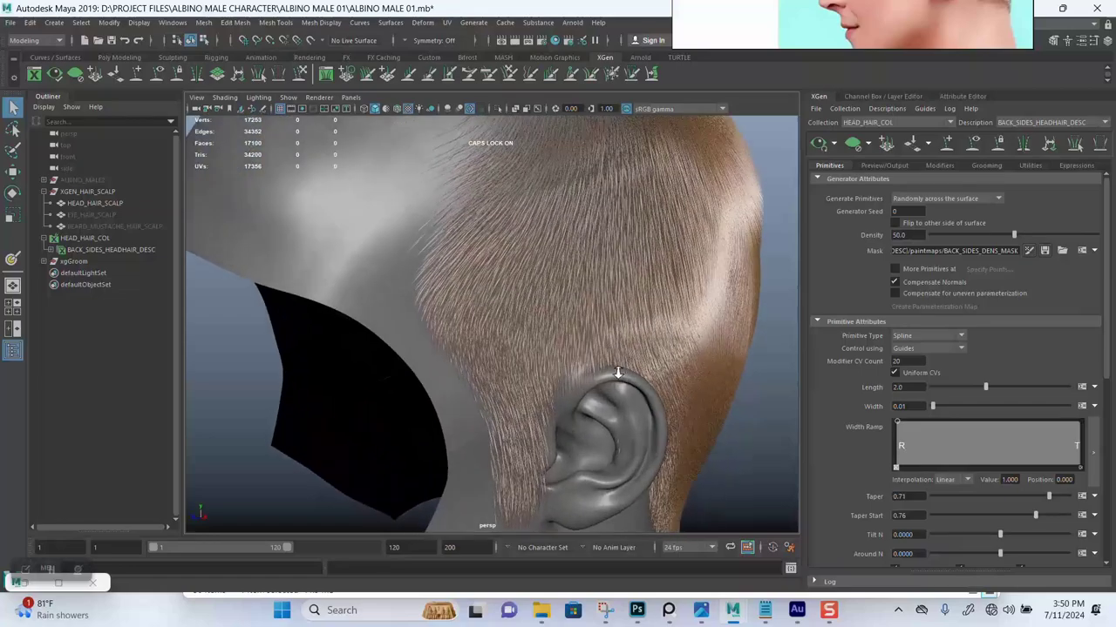
left_click_drag(611, 329, 628, 351, "alt")
right_click_drag(627, 351, 570, 291, "alt")
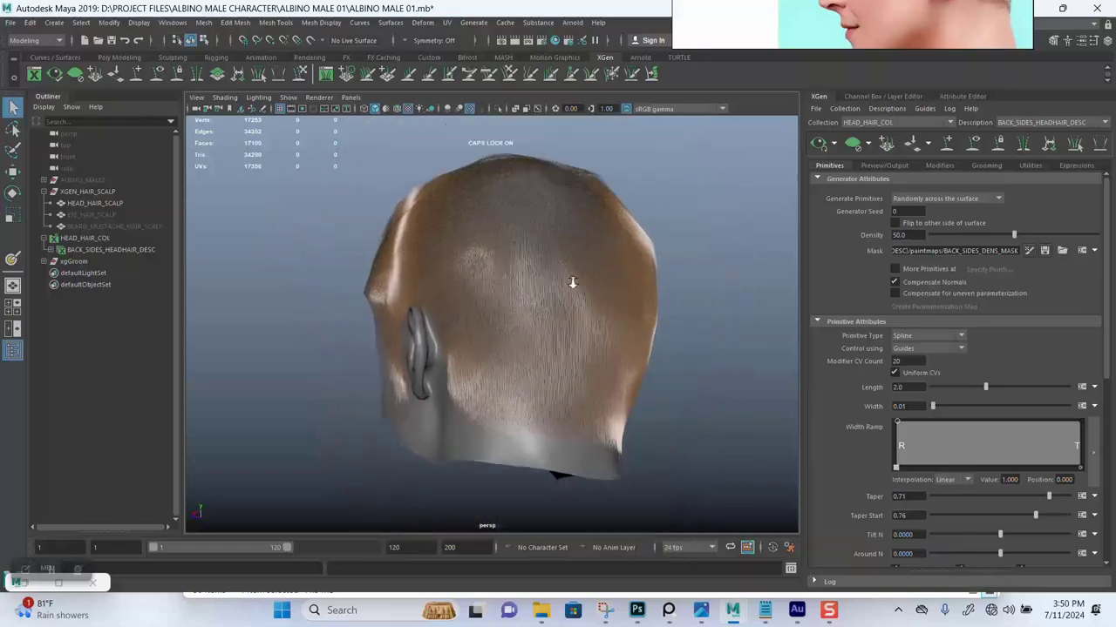
left_click_drag(570, 291, 531, 362, "alt")
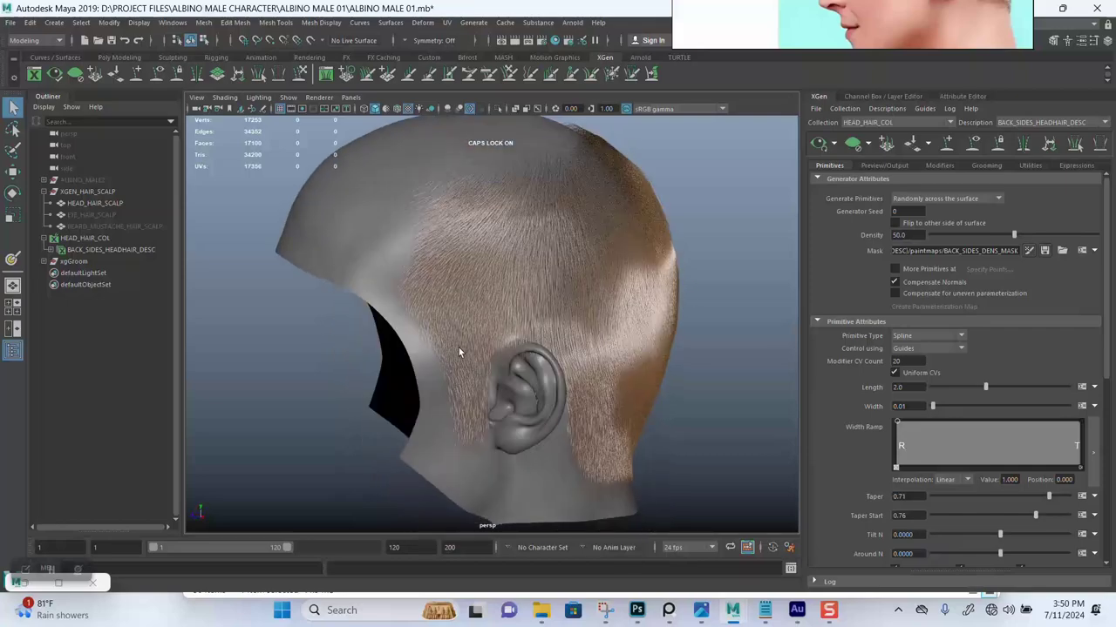
left_click_drag(458, 348, 420, 386, "alt")
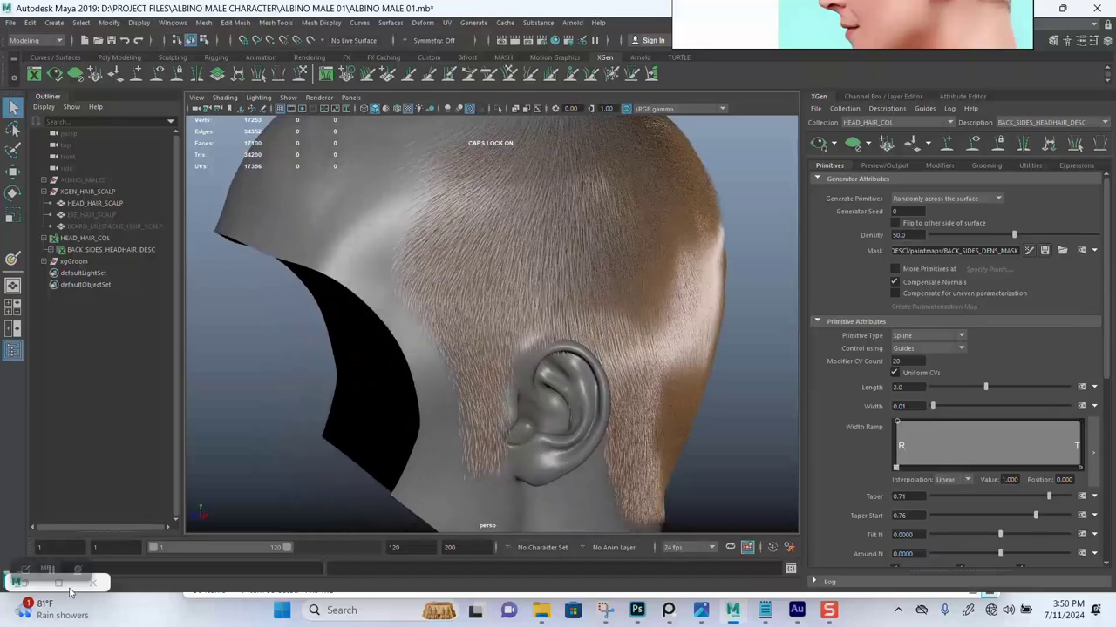
left_click_drag(467, 383, 501, 294, "alt")
scroll(442, 282, "up", 3)
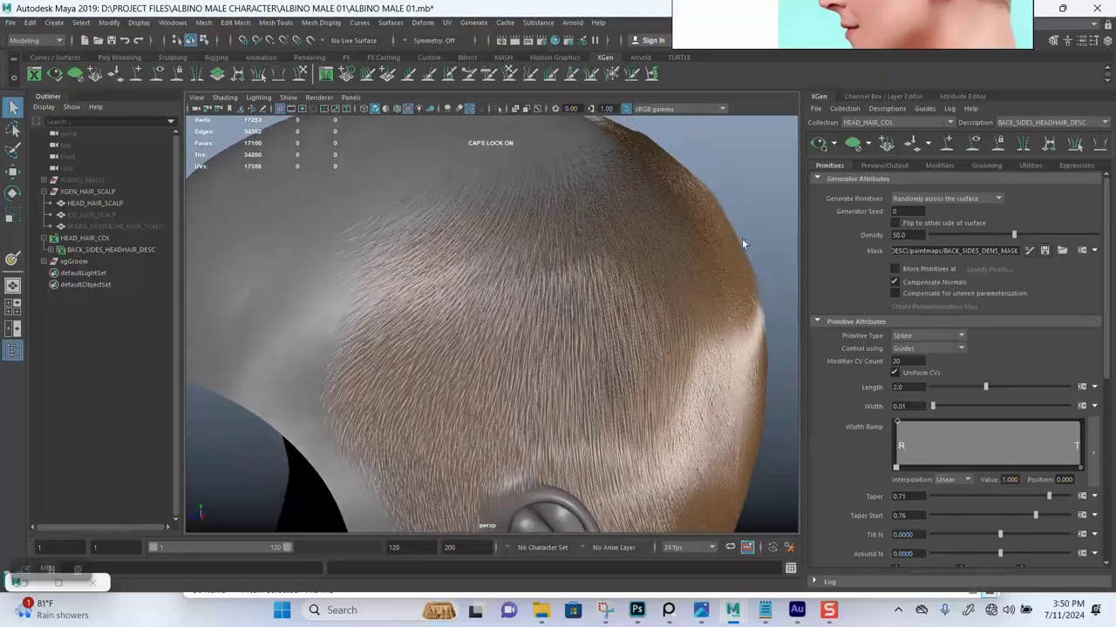
- Show the guides and add three new ones along the upper edge of the hair on the side of the head
left_click(973, 144)
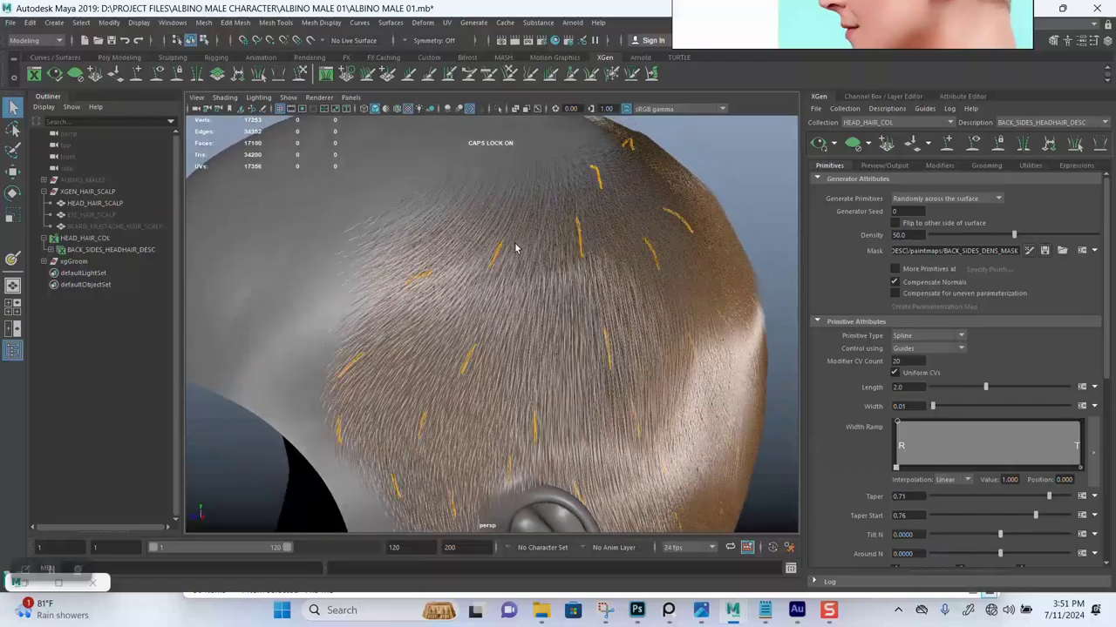
mouse_move(515, 250)
left_mouse_down("alt")
mouse_move(545, 250)
mouse_move(523, 251)
left_mouse_up("alt")
mouse_move(512, 261)
left_mouse_down("alt")
mouse_move(503, 265)
mouse_move(520, 254)
mouse_move(493, 269)
left_mouse_up("alt")
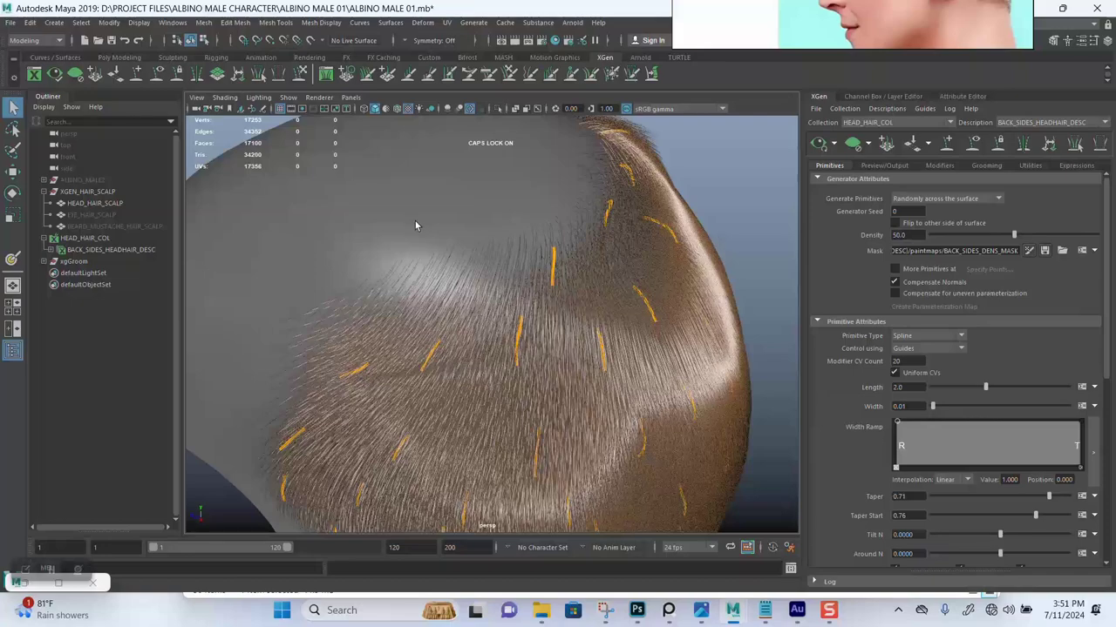
left_click_drag(415, 225, 448, 250, "alt")
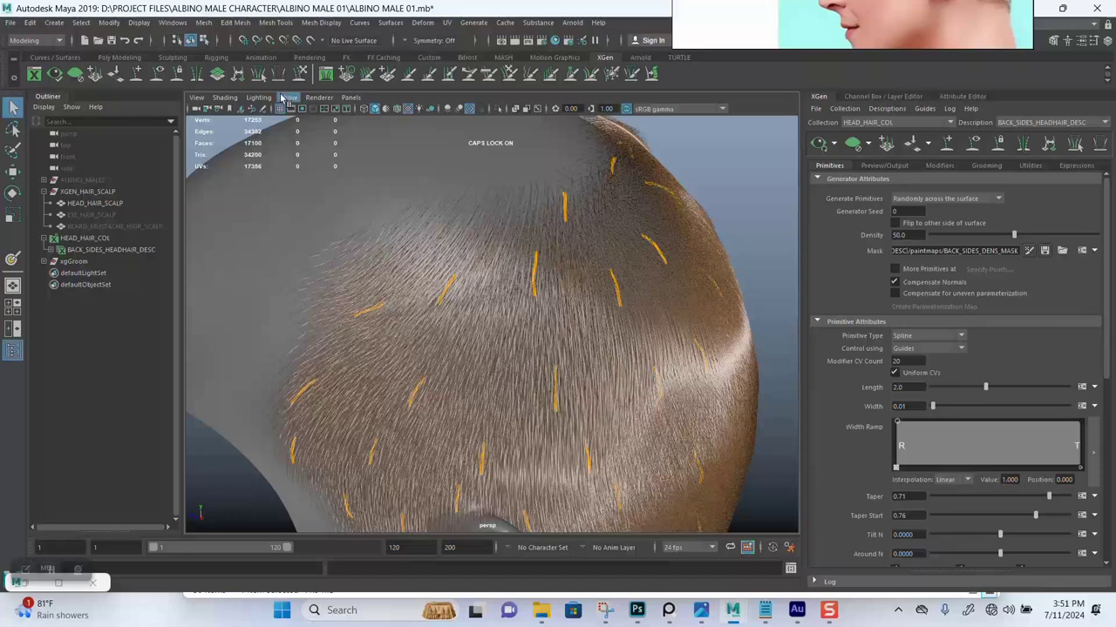
left_click(137, 73)
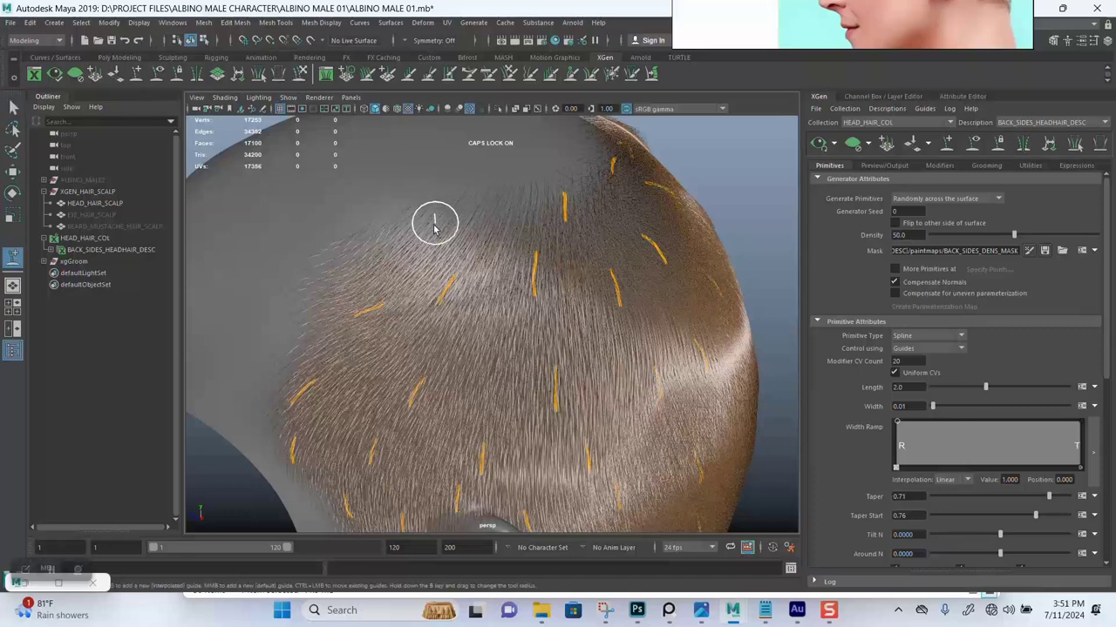
left_click(493, 255)
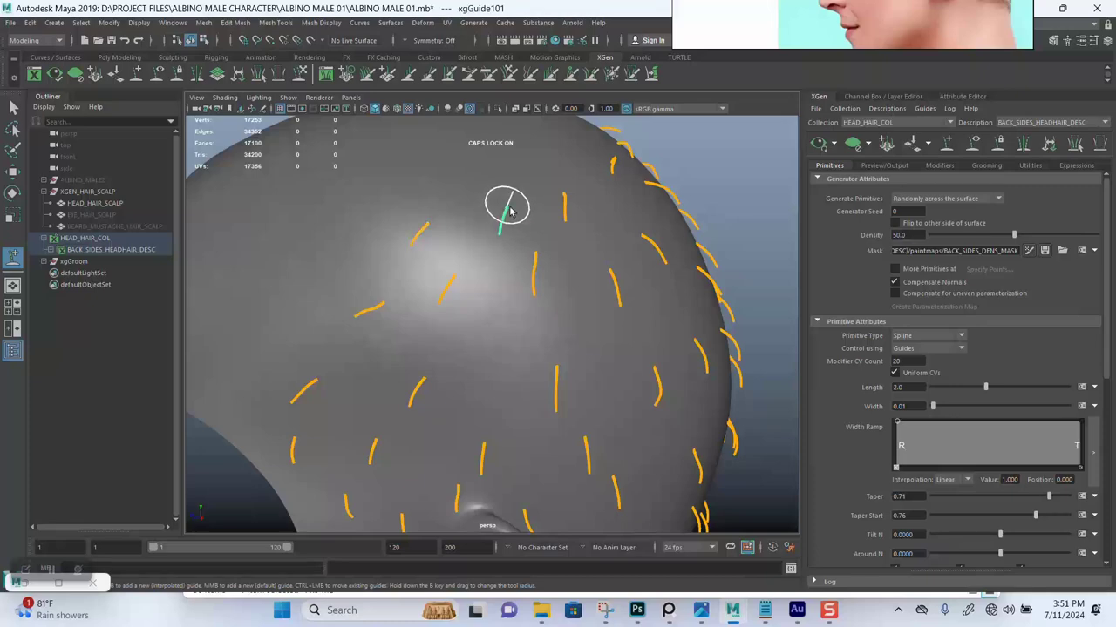
left_click_drag(562, 223, 487, 255, "alt")
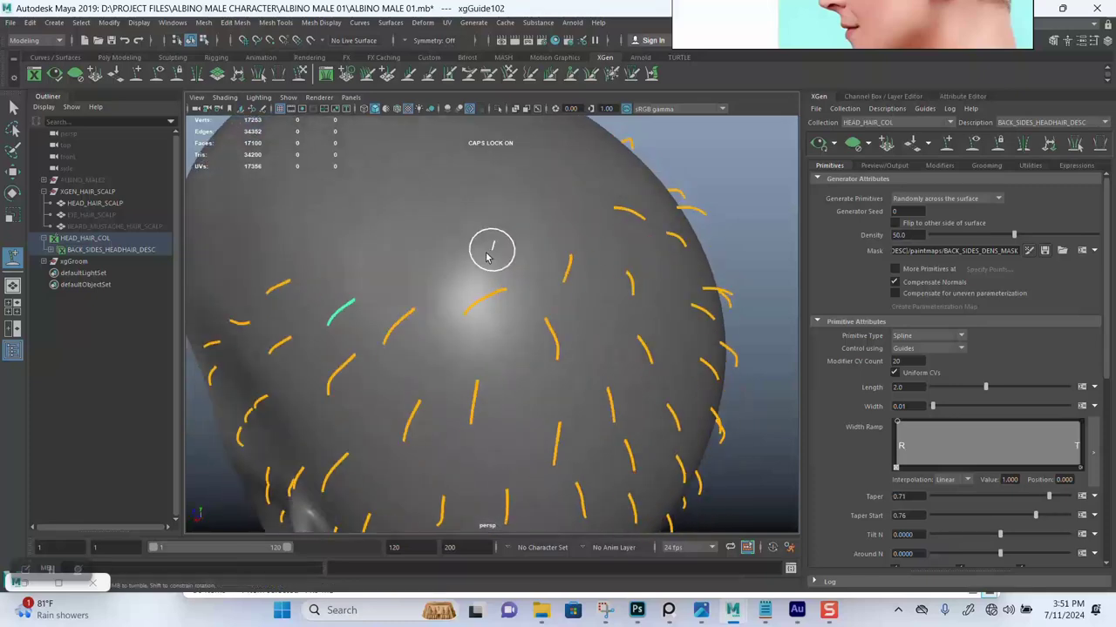
left_click(567, 242)
- Select the three new guides and mirror them across the X-axis to the other side of the head
left_click_drag(570, 236, 290, 205, "alt")
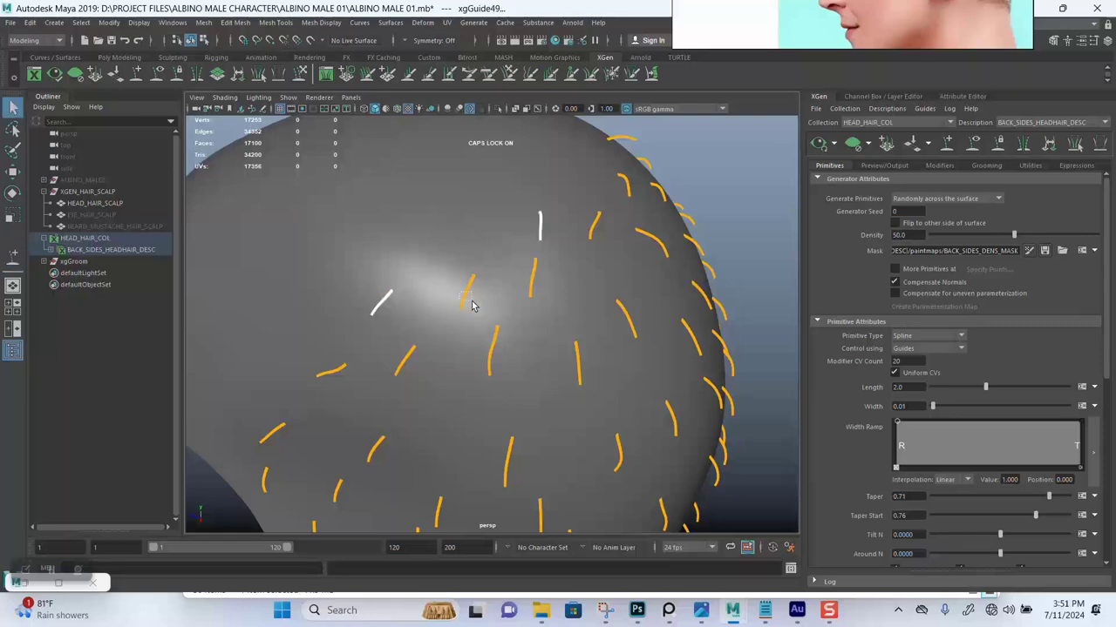
left_click_drag(518, 314, 455, 331, "alt")
left_click_drag(328, 381, 372, 403)
left_click_drag(473, 376, 361, 286, "alt")
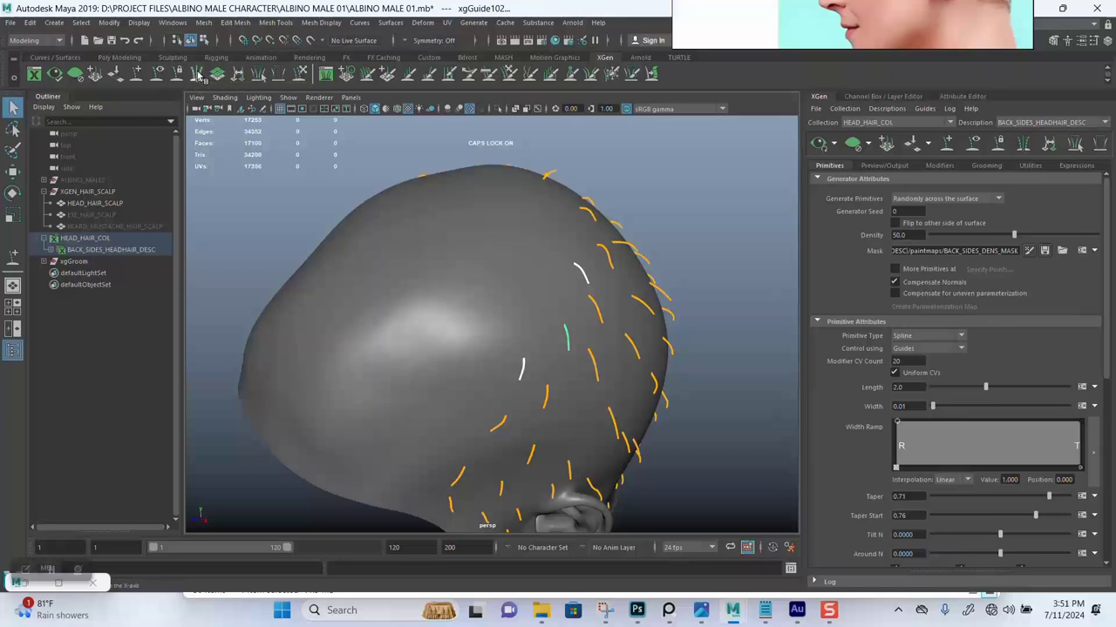
left_click(199, 75)
left_click_drag(453, 244, 575, 253, "alt")
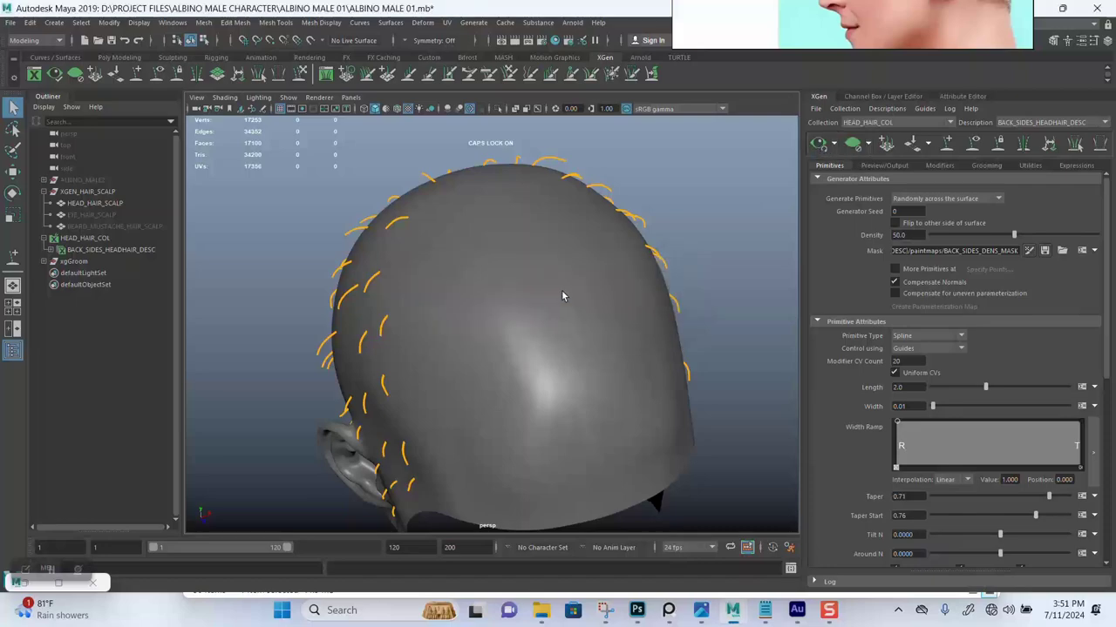
- Rotate the frontmost new guide on the upper side of the head to angle it more steeply downward
left_click_drag(573, 329, 406, 267, "alt")
left_click(410, 272)
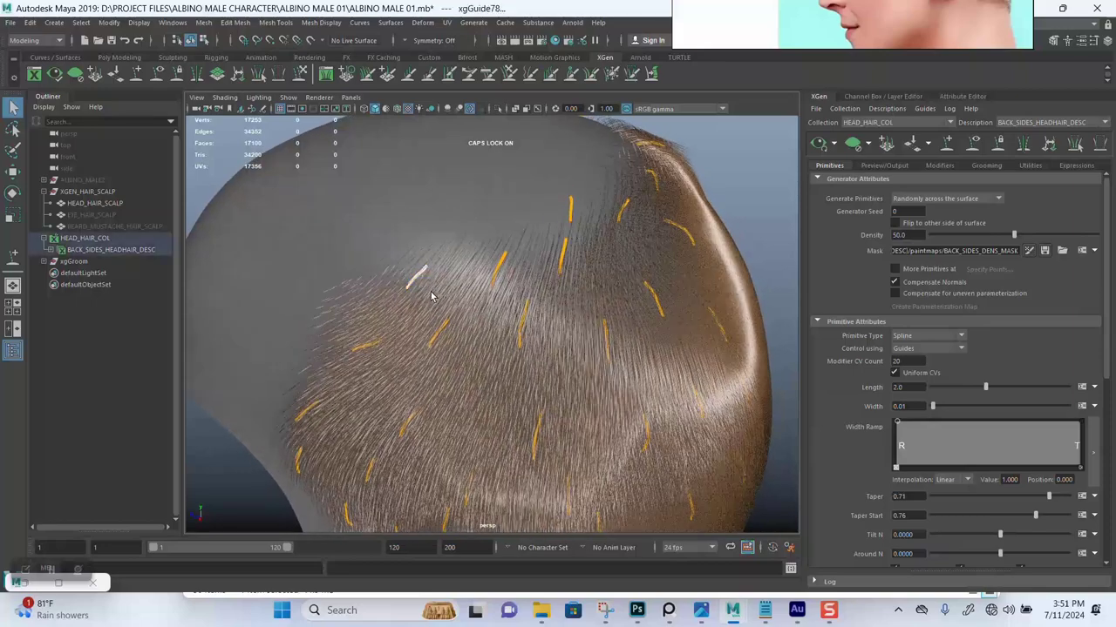
key("r")
key("w")
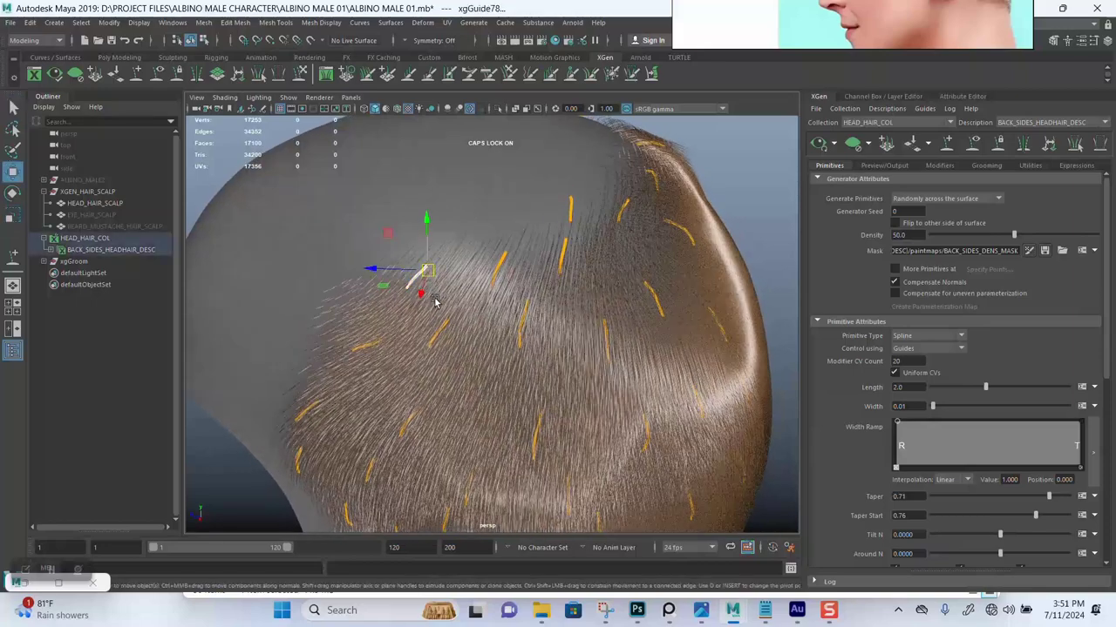
key("r")
key("e")
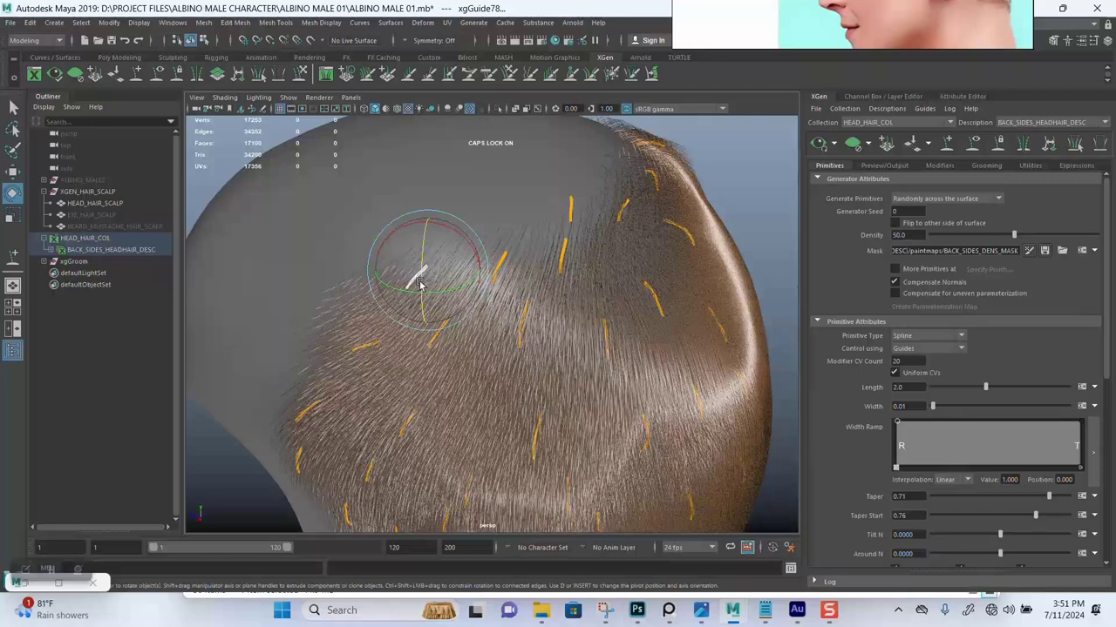
left_click_drag(438, 293, 454, 294)
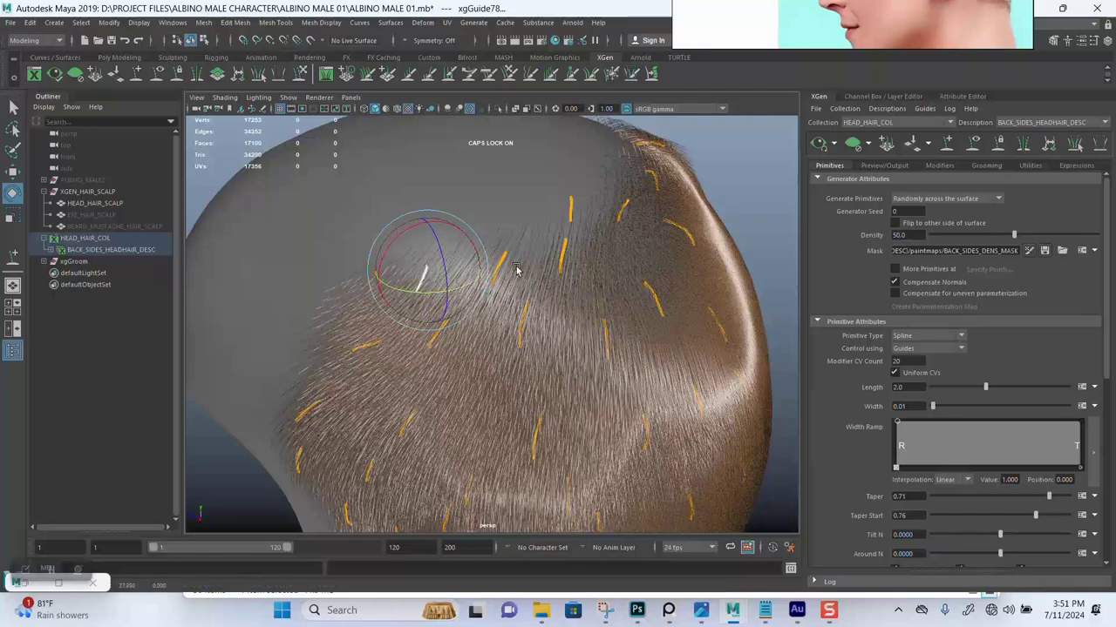
left_click_drag(516, 270, 475, 264, "alt")
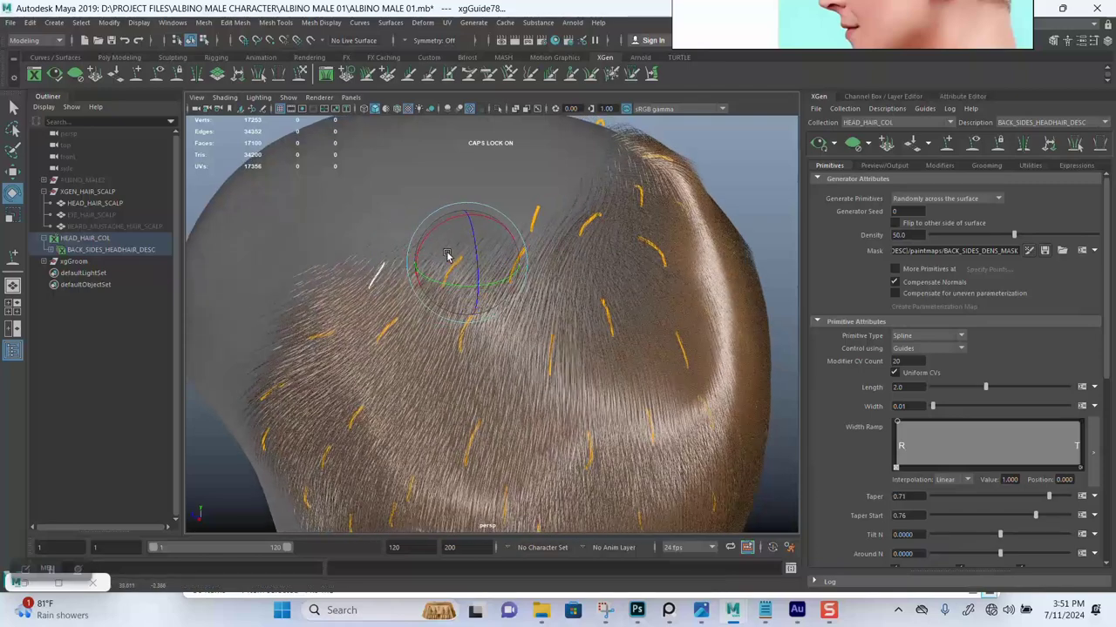
- Select the frontmost new guide along the upper edge of the side hair and rotate it to point more directly downward
left_click_drag(457, 259, 650, 230, "alt")
key("ctrl+z")
left_click_drag(576, 269, 545, 245, "alt")
left_click_drag(601, 155, 625, 389, "alt")
left_click(512, 305)
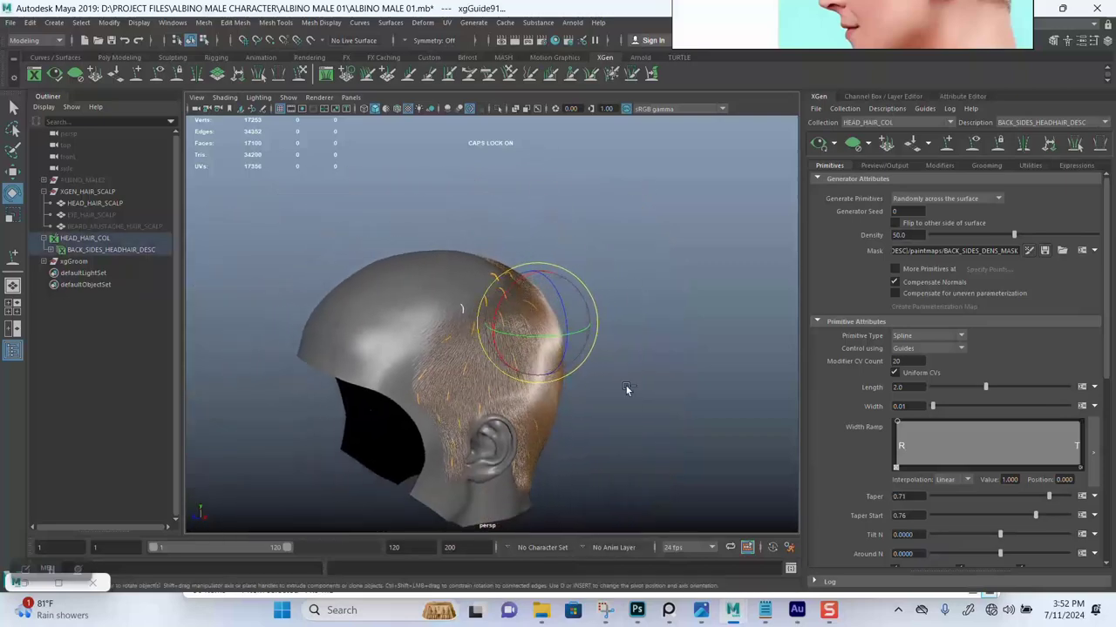
left_click_drag(527, 400, 500, 392, "ctrl")
right_click_drag(529, 273, 505, 314, "alt")
left_click_drag(506, 314, 513, 271, "alt")
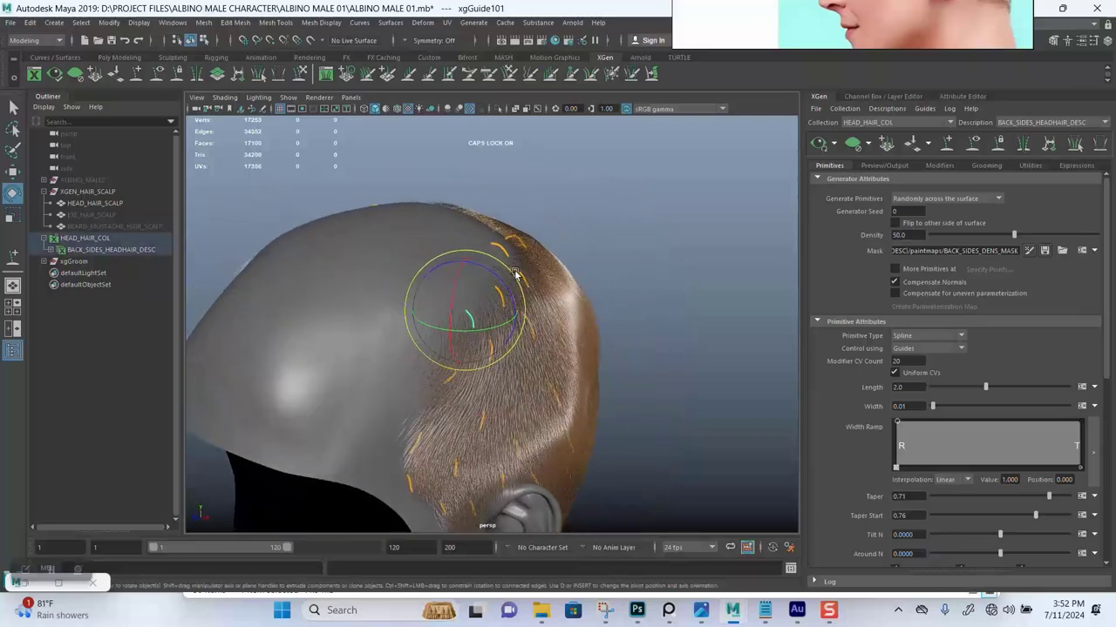
- Rotate the neighbouring upper-edge guide to match the downward flow of the frontmost one
right_click_drag(514, 271, 487, 353, "alt")
left_click_drag(488, 355, 571, 249, "alt")
left_click_drag(446, 348, 484, 296, "alt")
left_click(421, 270)
left_click_drag(421, 271, 482, 360, "alt")
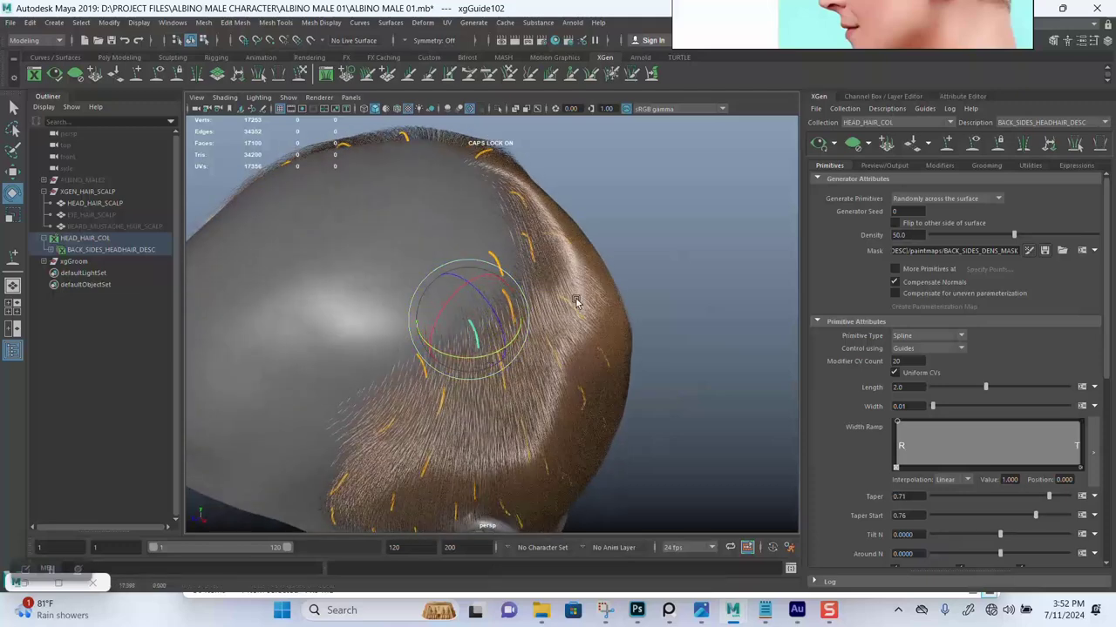
left_click_drag(575, 301, 564, 284, "alt")
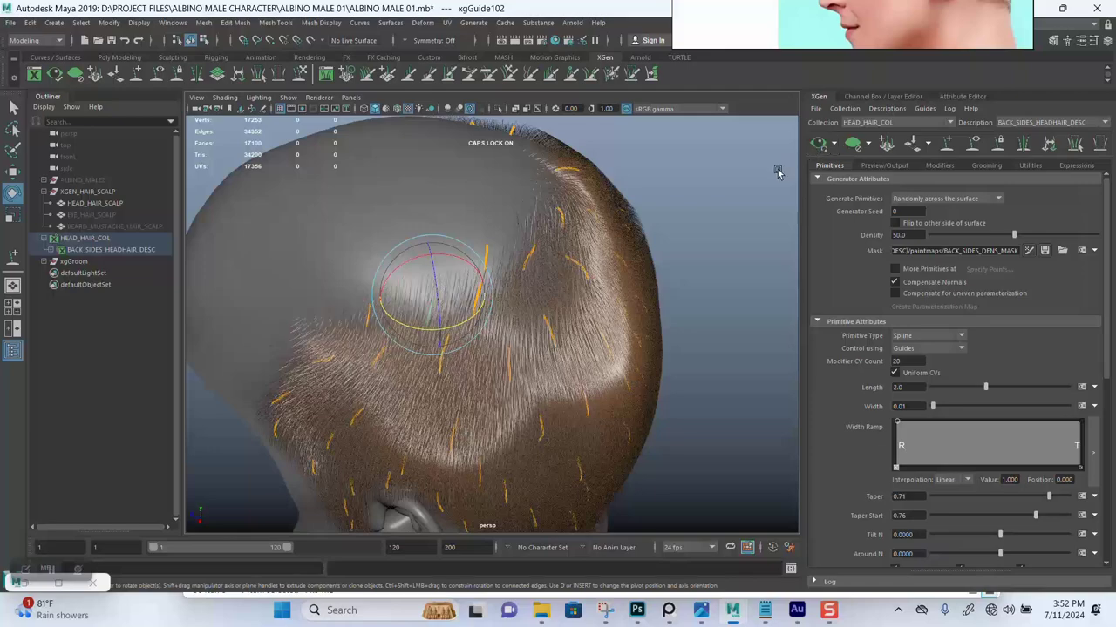
left_click_drag(617, 257, 534, 256, "alt")
left_click(571, 228)
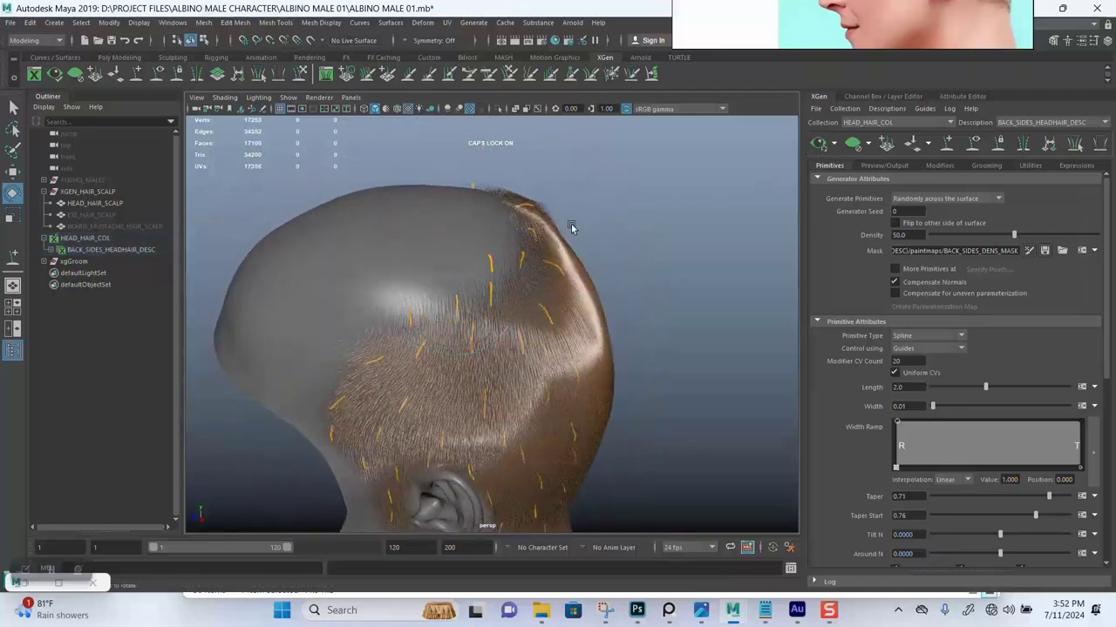
- Select the two adjusted upper-edge guides and clear the hair preview to expose the guides on the opposite side
left_click(406, 316)
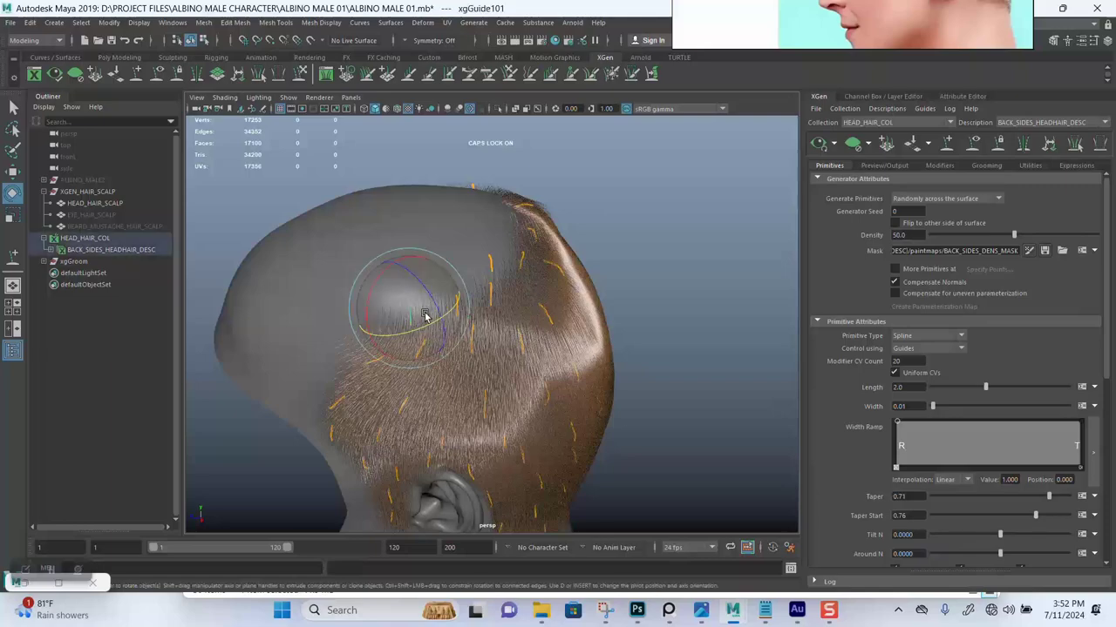
scroll(514, 288, "up", 5)
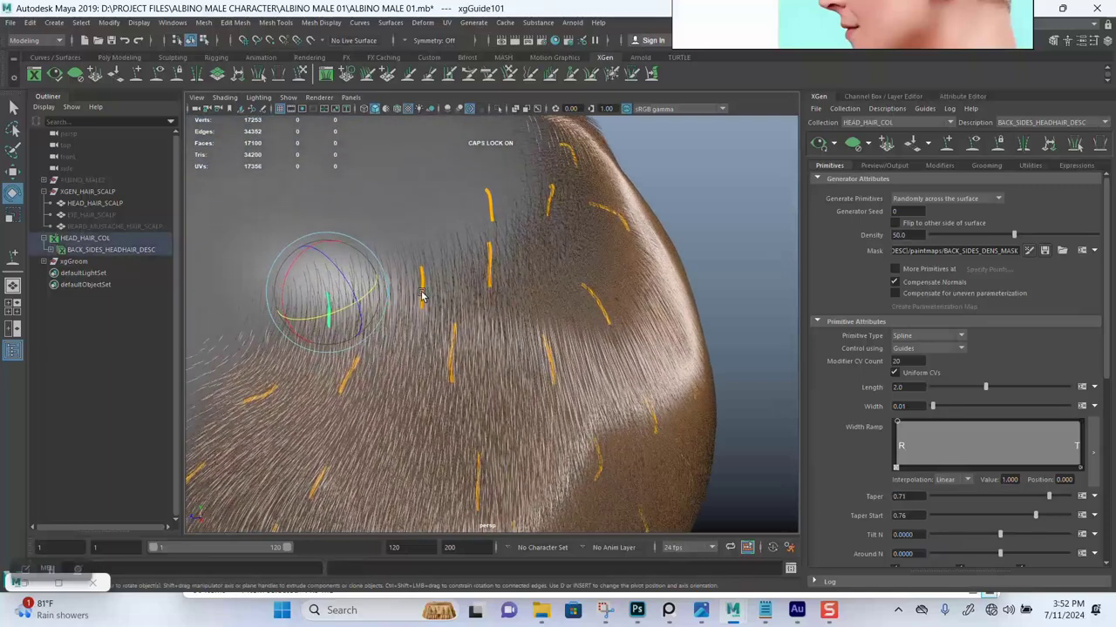
left_click(421, 294)
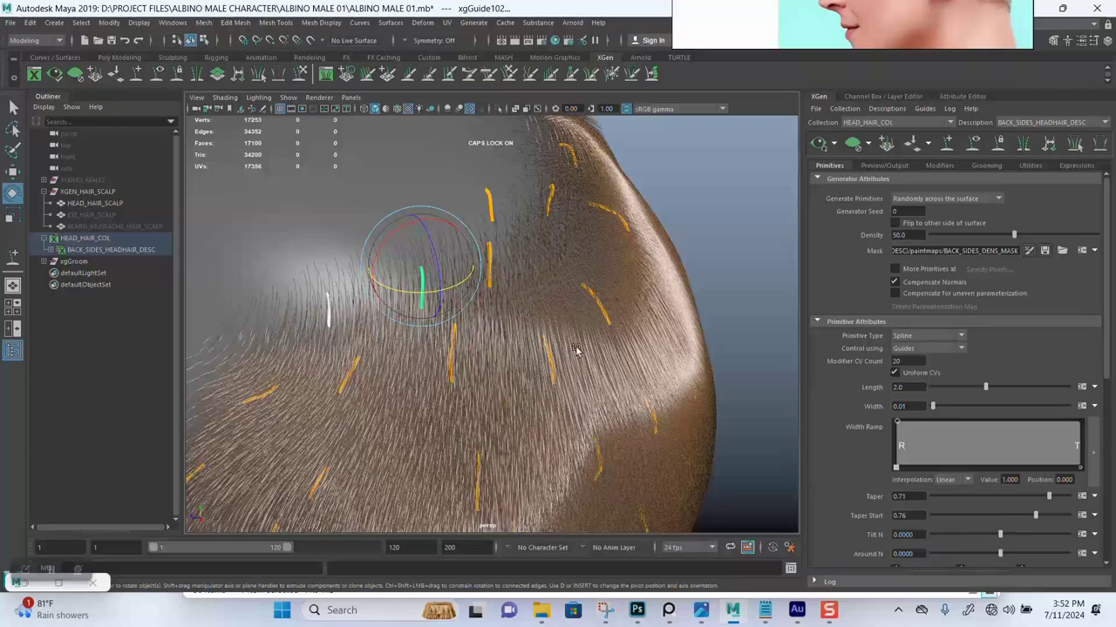
scroll(576, 351, "down", 5)
left_click_drag(523, 287, 664, 249, "alt")
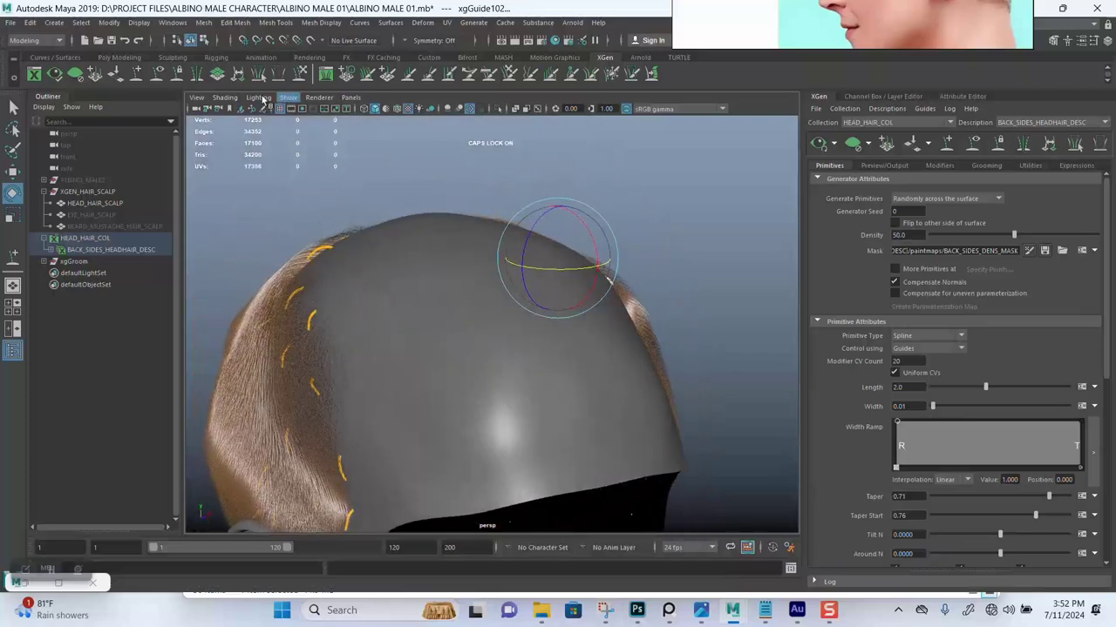
mouse_move(303, 152)
left_mouse_down("alt")
mouse_move(314, 124)
mouse_move(349, 150)
mouse_move(316, 139)
mouse_move(314, 162)
left_mouse_up("alt")
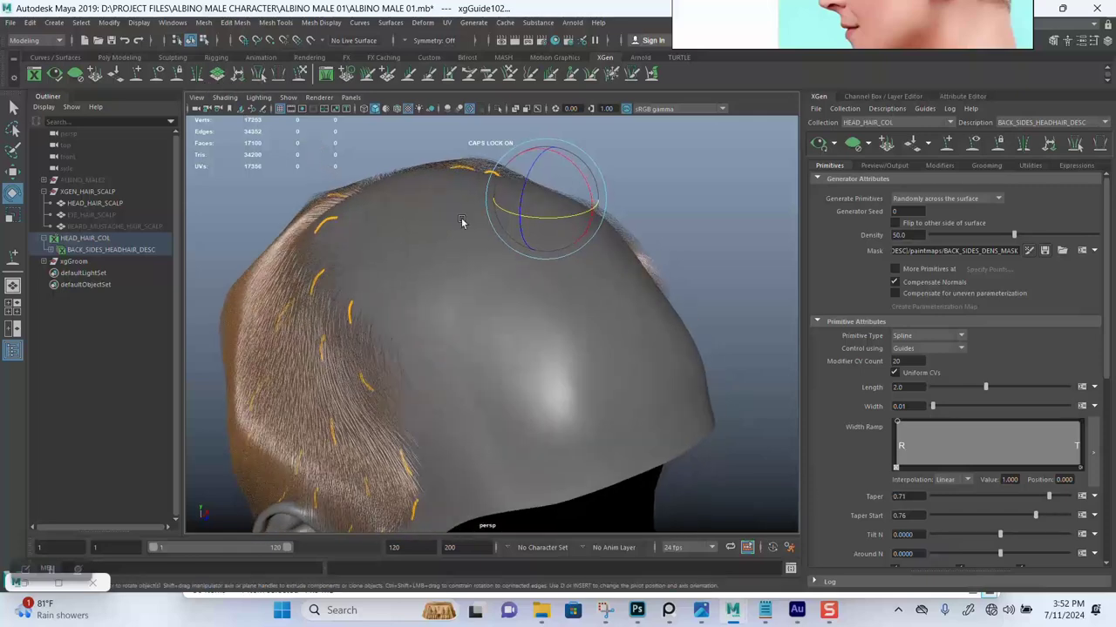
left_click(850, 145)
left_click_drag(448, 297, 437, 338, "alt")
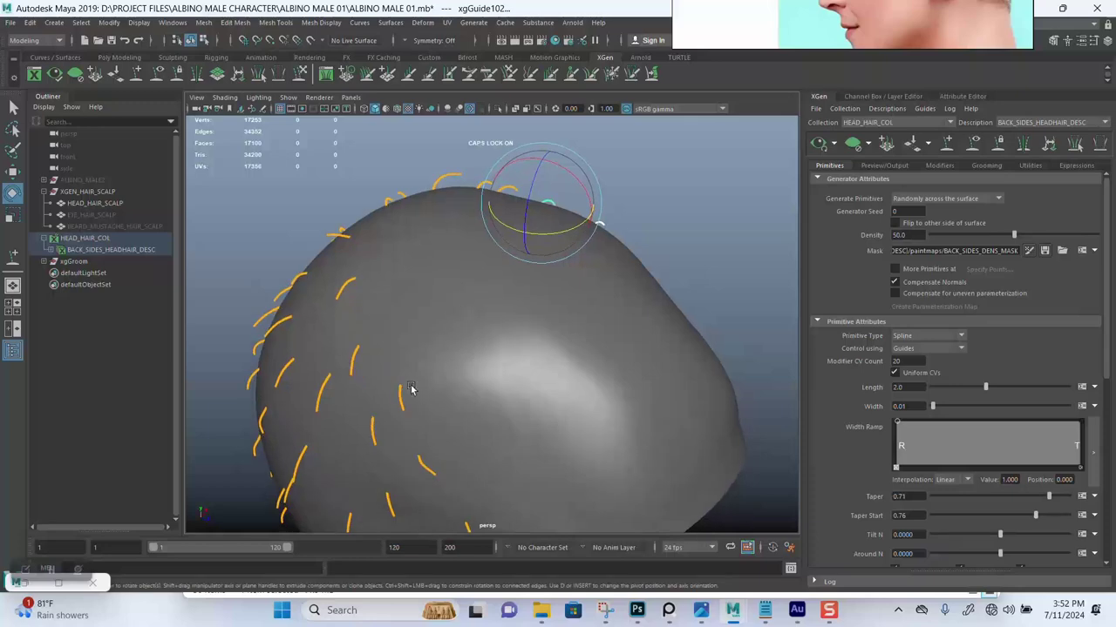
- Select the two outdated mirrored guides on the opposite upper side of the head and delete them
left_click_drag(390, 395, 414, 399)
left_click_drag(362, 359, 375, 377, "shift")
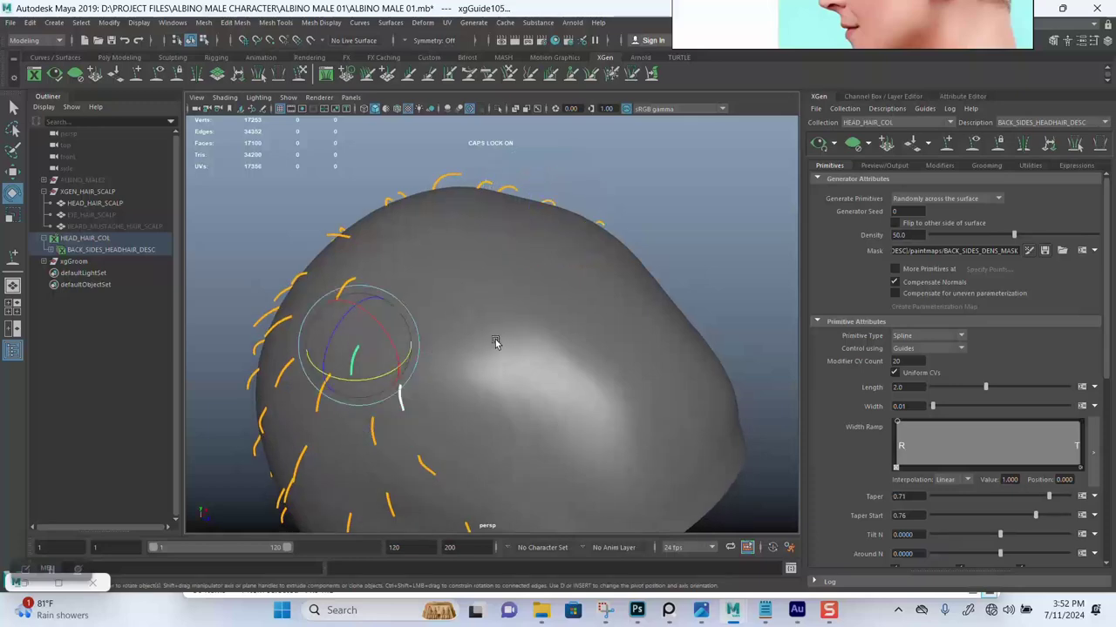
scroll(498, 344, "down", 4)
left_click_drag(511, 322, 705, 275, "alt")
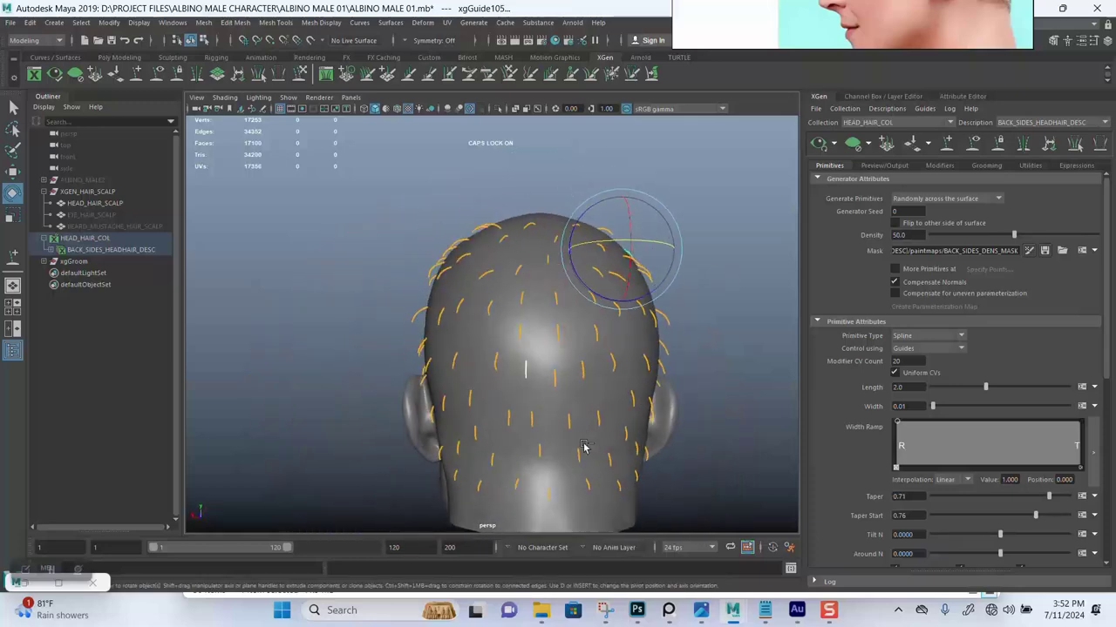
left_click_drag(556, 373, 592, 282, "alt")
left_click(532, 298)
- Select the two adjusted guides, mirror them across the X-axis, and update the hair preview
scroll(593, 281, "up", 5)
middle_click_drag(539, 213, 547, 288, "alt")
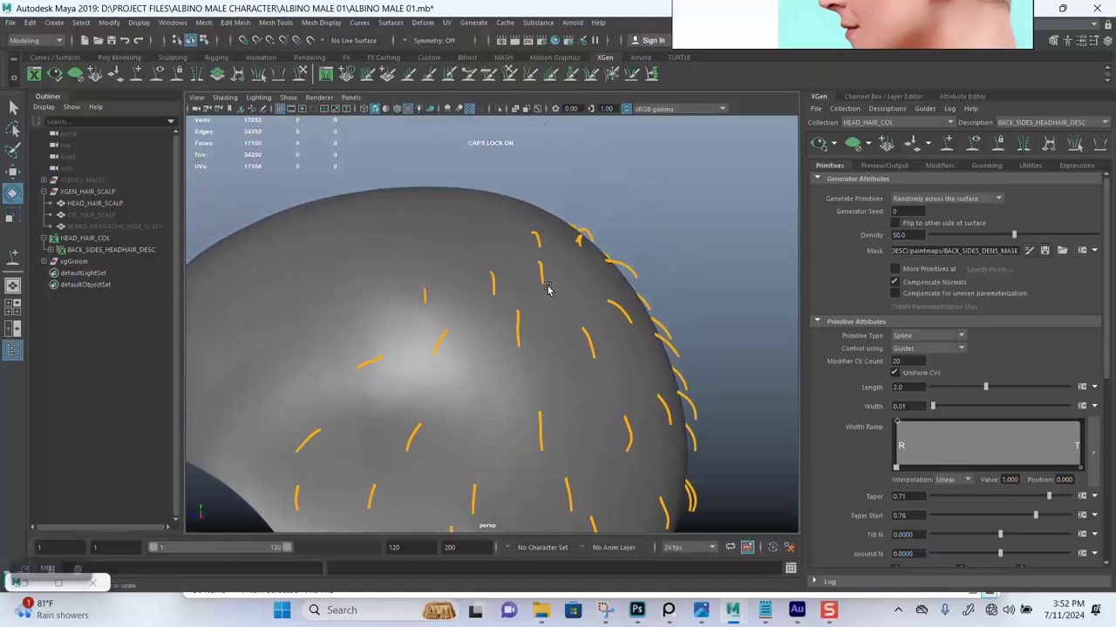
left_click_drag(547, 290, 500, 324, "alt")
left_click_drag(402, 319, 431, 332, "shift")
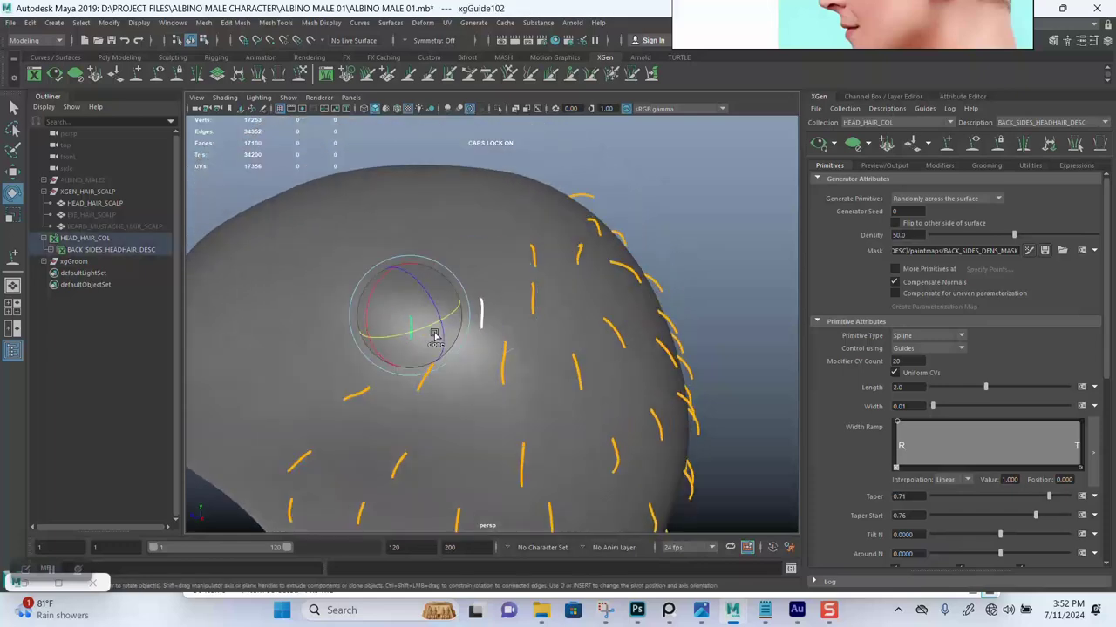
left_click_drag(482, 266, 510, 310, "alt")
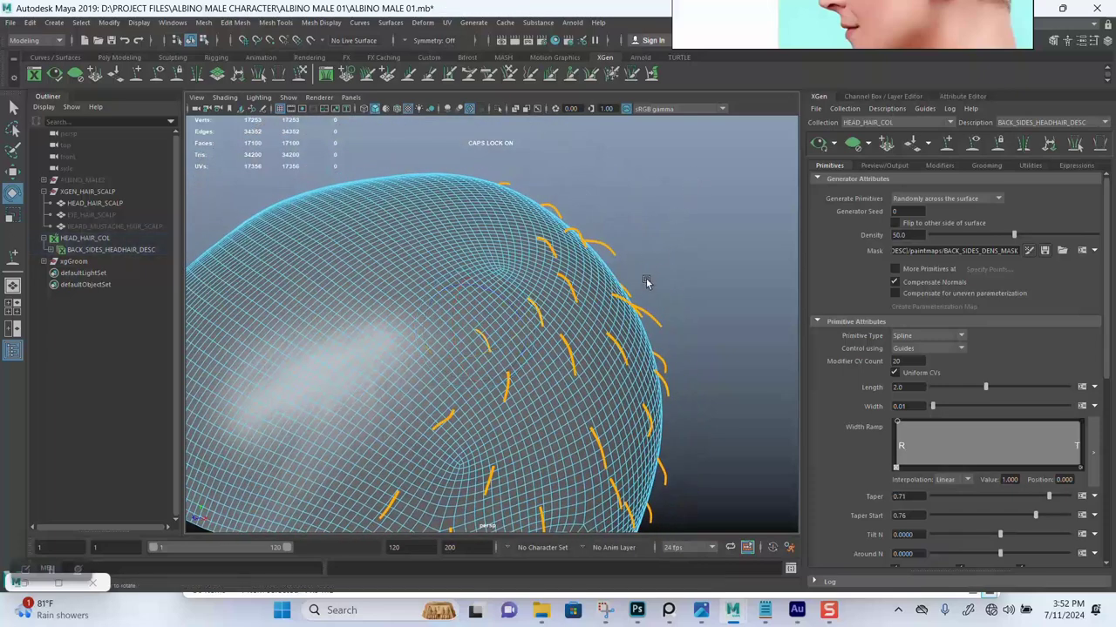
key("ctrl+z")
left_click_drag(580, 312, 406, 299, "alt")
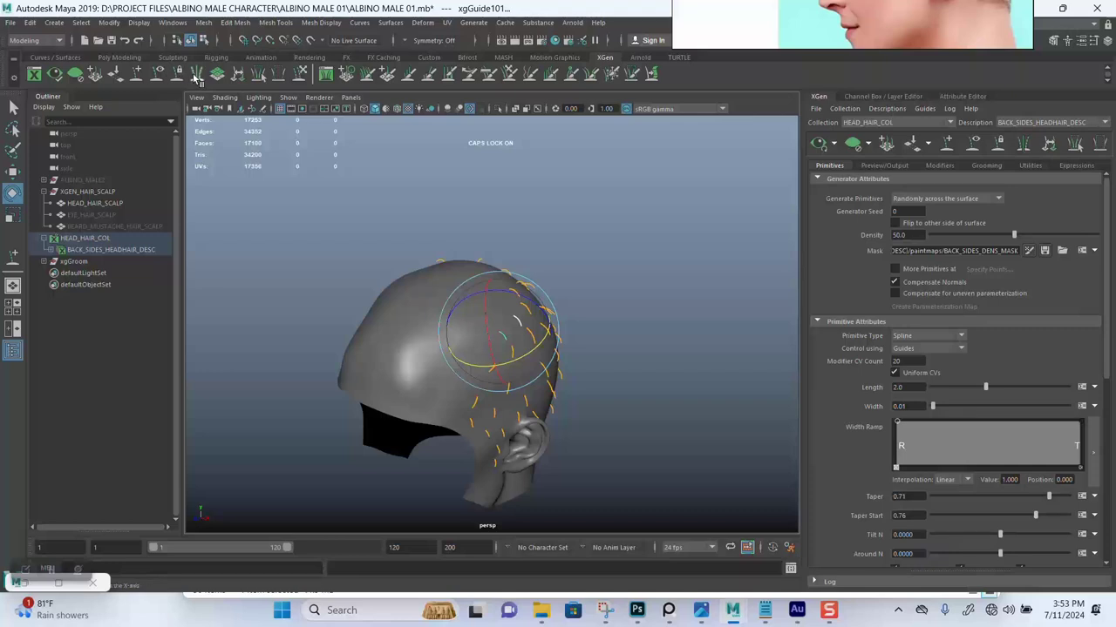
left_click(421, 259)
left_click_drag(440, 271, 551, 250, "alt")
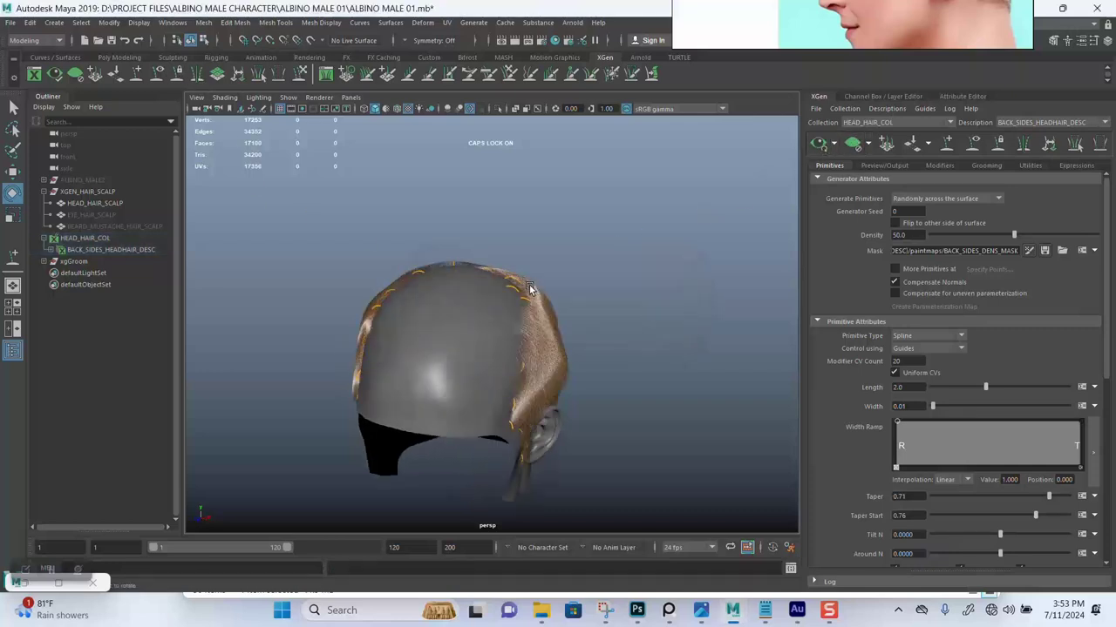
left_click_drag(550, 236, 566, 282, "alt")
- Switch to the reference board and examine the albino male portrait's hairline around the ear, keeping the reference beside the head model
left_click_drag(863, 14, 550, 305)
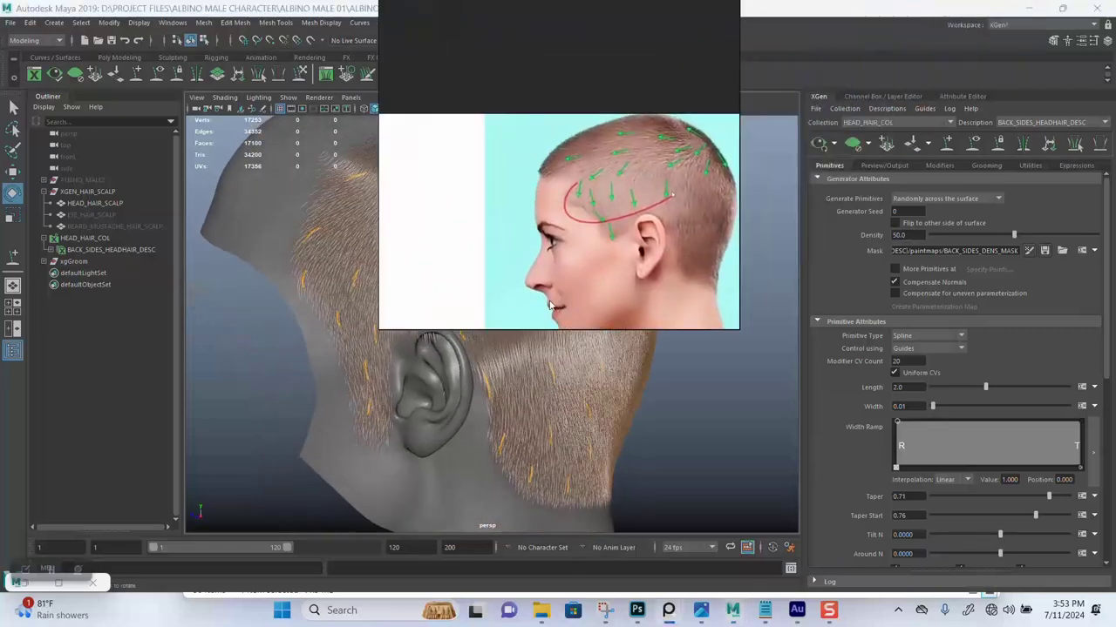
scroll(583, 254, "down", 8)
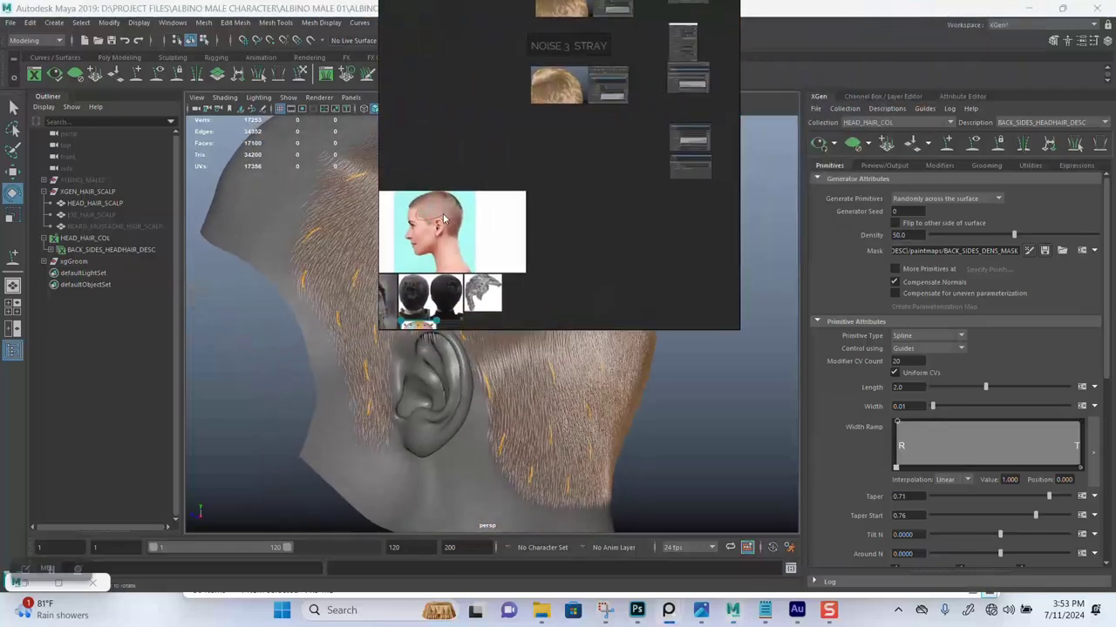
middle_click_drag(603, 244, 513, 208)
mouse_move(581, 208)
middle_mouse_down()
mouse_move(438, 184)
mouse_move(522, 181)
mouse_move(440, 150)
middle_mouse_up()
scroll(484, 170, "down", 1)
middle_click_drag(649, 207, 453, 162)
mouse_move(632, 158)
middle_mouse_down()
mouse_move(589, 153)
mouse_move(547, 225)
middle_mouse_up()
scroll(548, 225, "down", 6)
middle_click_drag(511, 184, 626, 186)
scroll(525, 182, "up", 6)
scroll(529, 130, "up", 6)
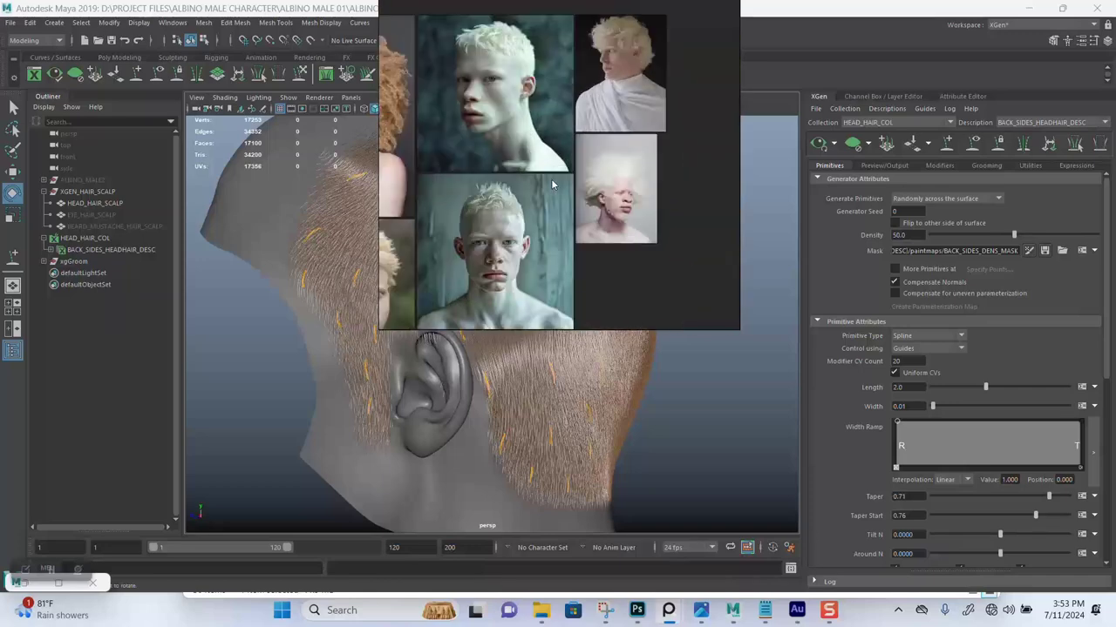
scroll(529, 130, "up", 5)
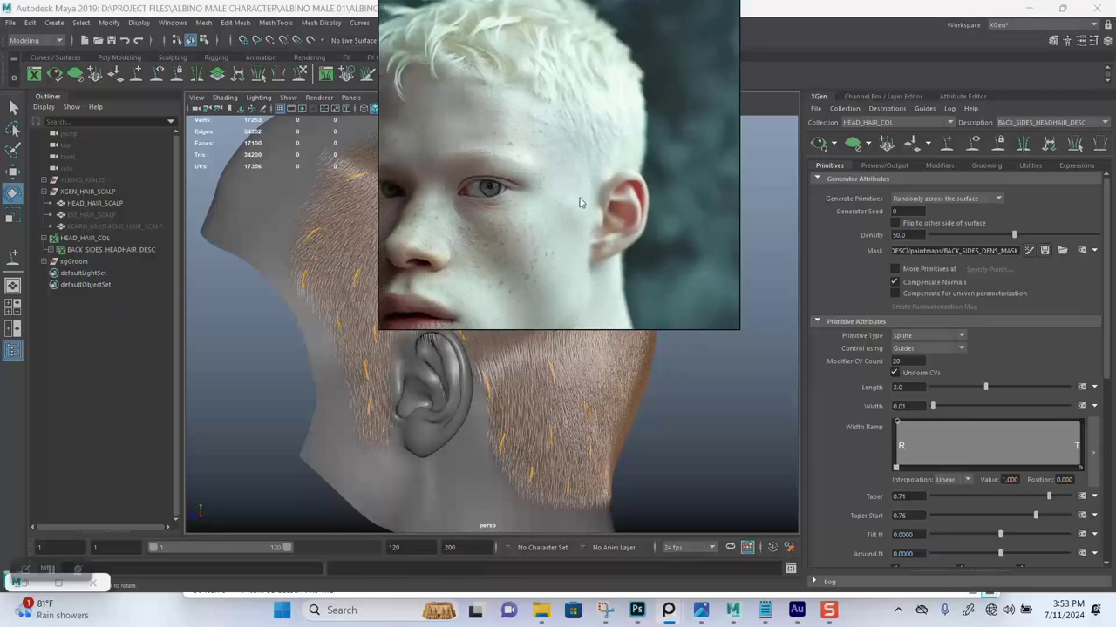
right_click_drag(568, 198, 615, 203)
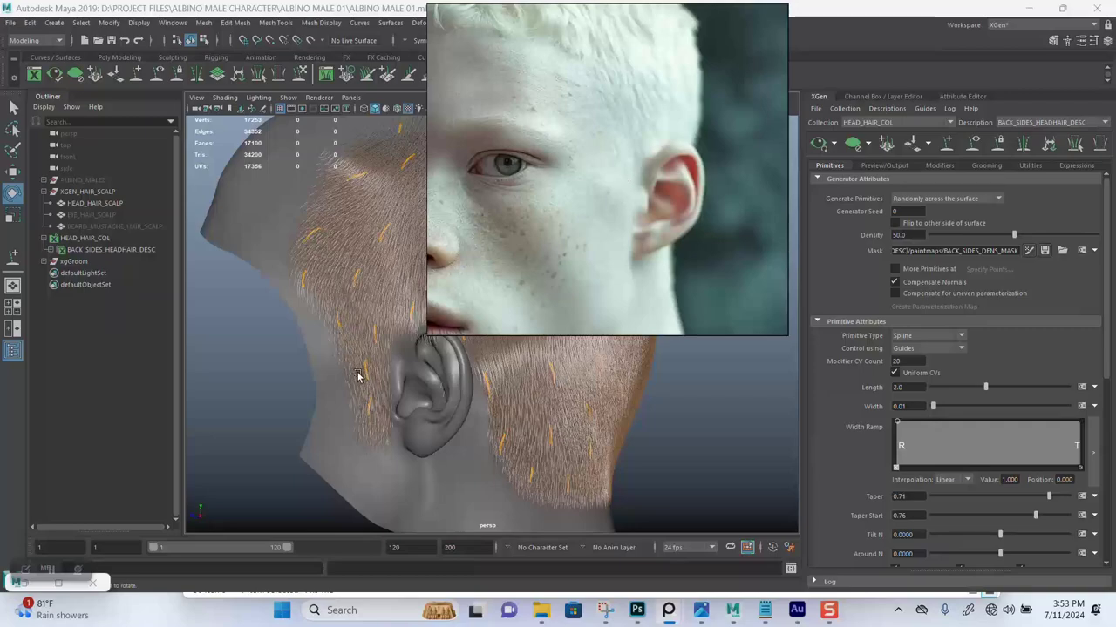
left_click_drag(584, 275, 651, 238)
- Examine the sideburn and the hairline around the ear from several angles against the reference portrait
left_click_drag(301, 389, 288, 444, "alt")
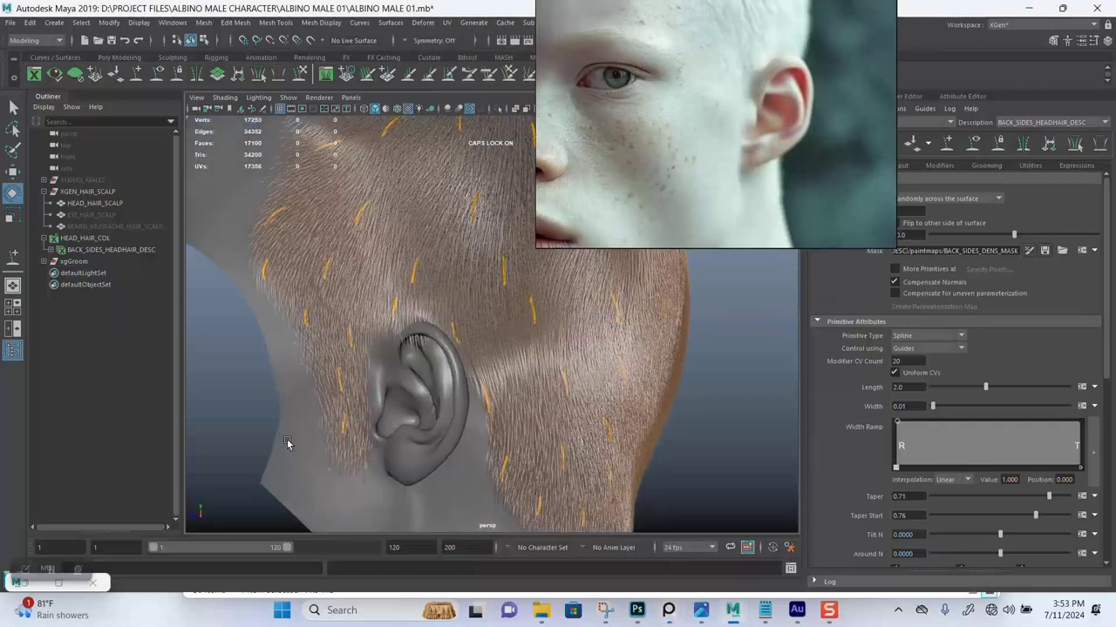
left_click_drag(238, 416, 396, 365, "alt")
scroll(396, 364, "up", 8)
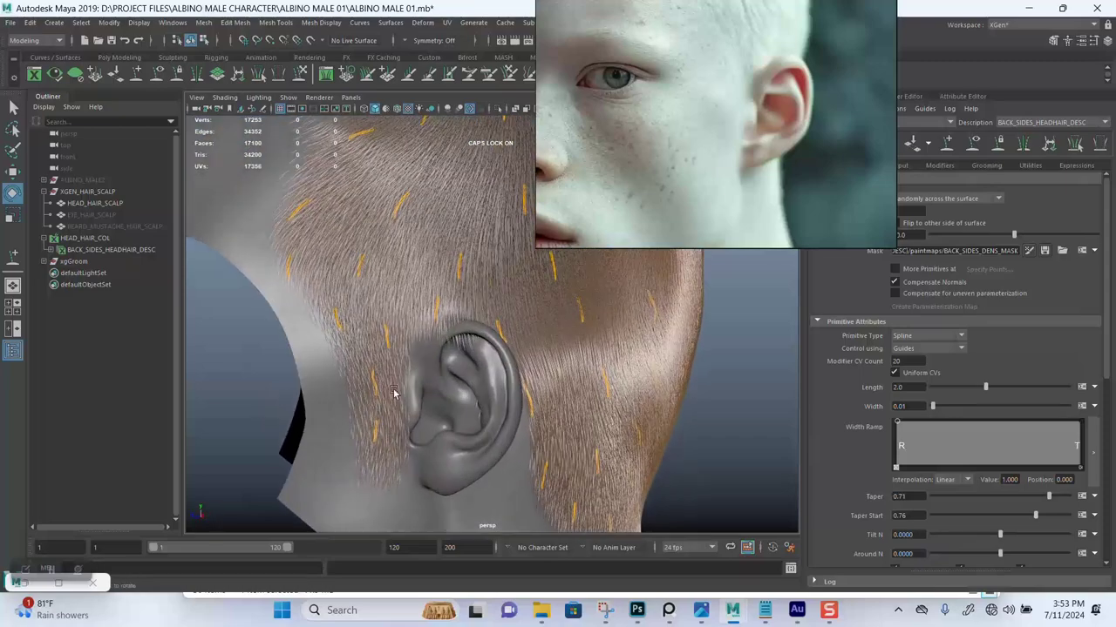
left_click_drag(380, 355, 404, 343, "alt")
right_click_drag(405, 342, 410, 422, "alt")
left_click_drag(393, 374, 397, 366, "alt")
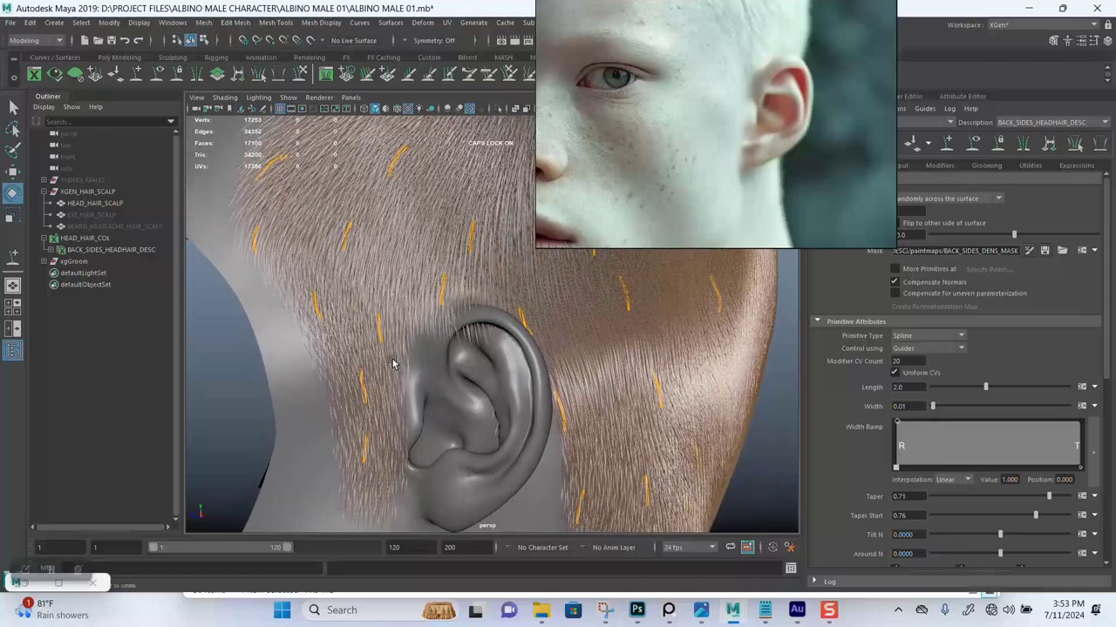
left_click_drag(439, 399, 347, 298, "alt")
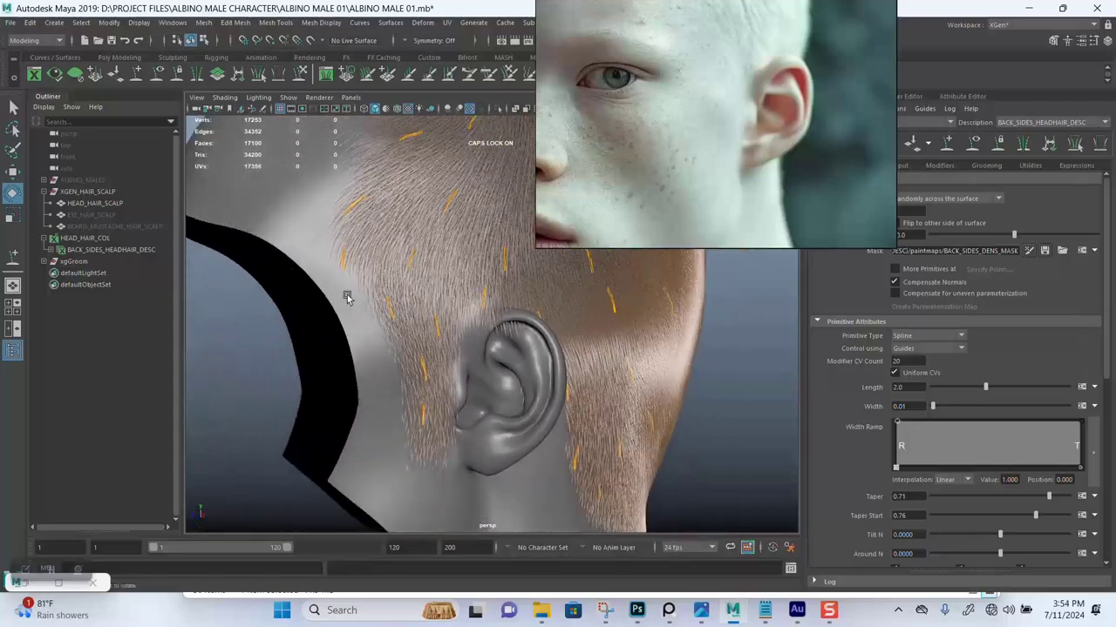
left_click_drag(463, 290, 515, 243, "alt")
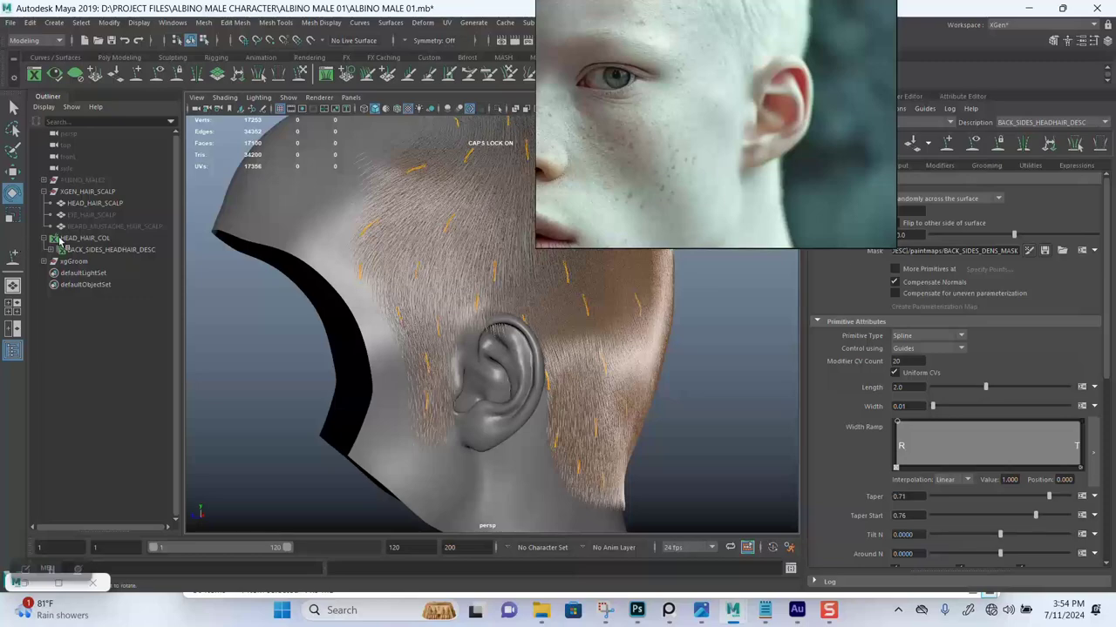
right_click_drag(399, 256, 403, 327, "alt")
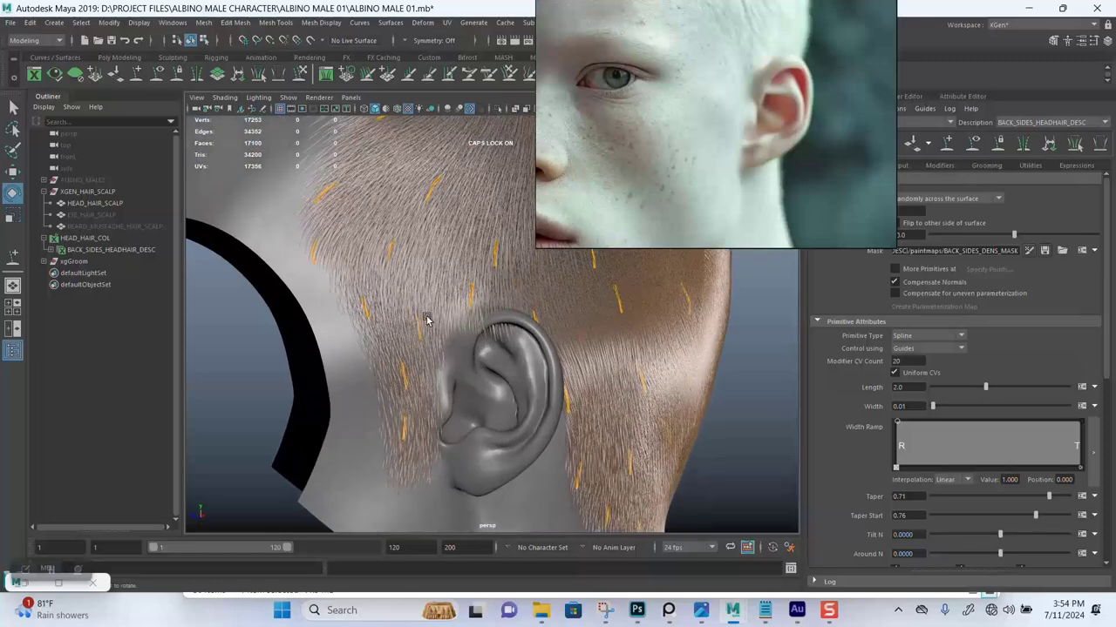
mouse_move(425, 319)
left_mouse_down("alt")
mouse_move(399, 328)
mouse_move(402, 288)
mouse_move(418, 304)
mouse_move(409, 325)
left_mouse_up("alt")
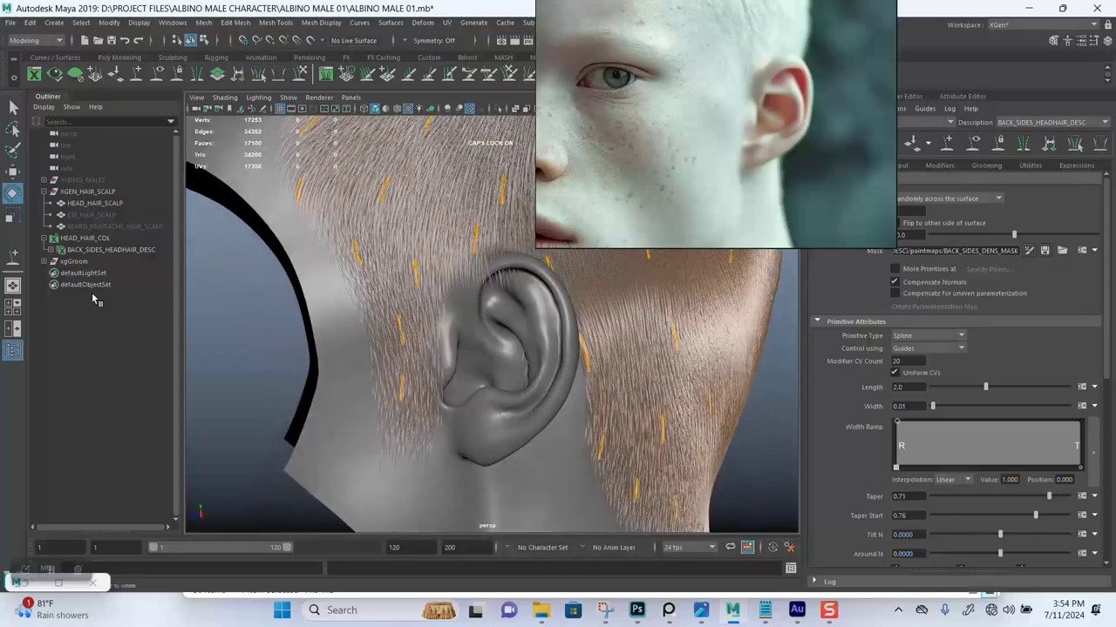
- Open the back and sides density mask for painting with a black brush, clear the hair preview, and move the reference portrait off the XGen settings
left_click(1030, 251)
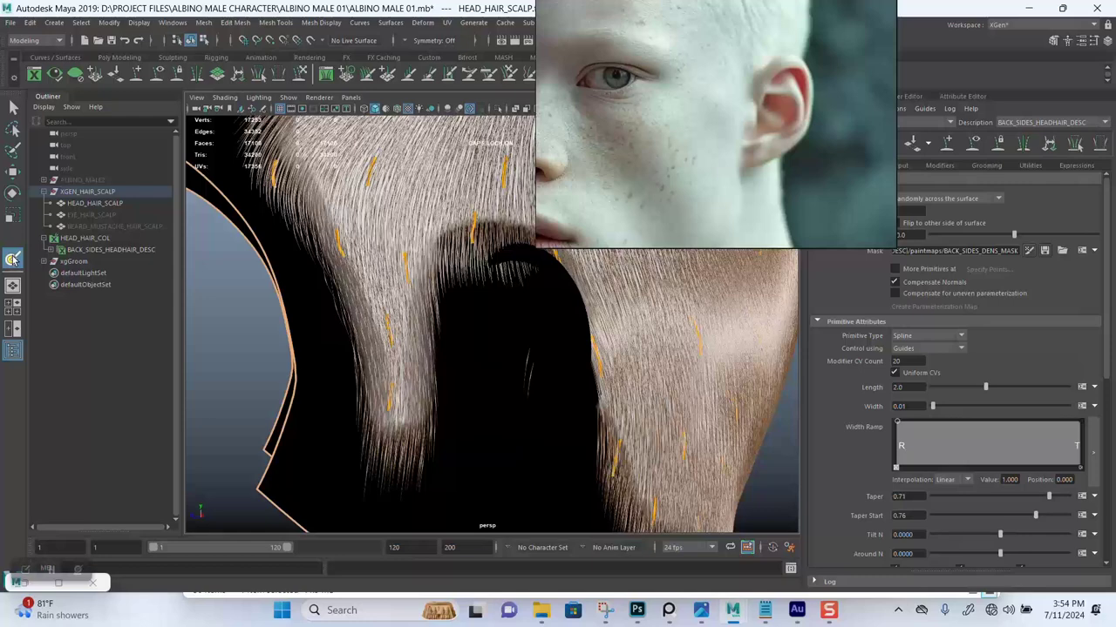
right_click_drag(809, 129, 662, 78)
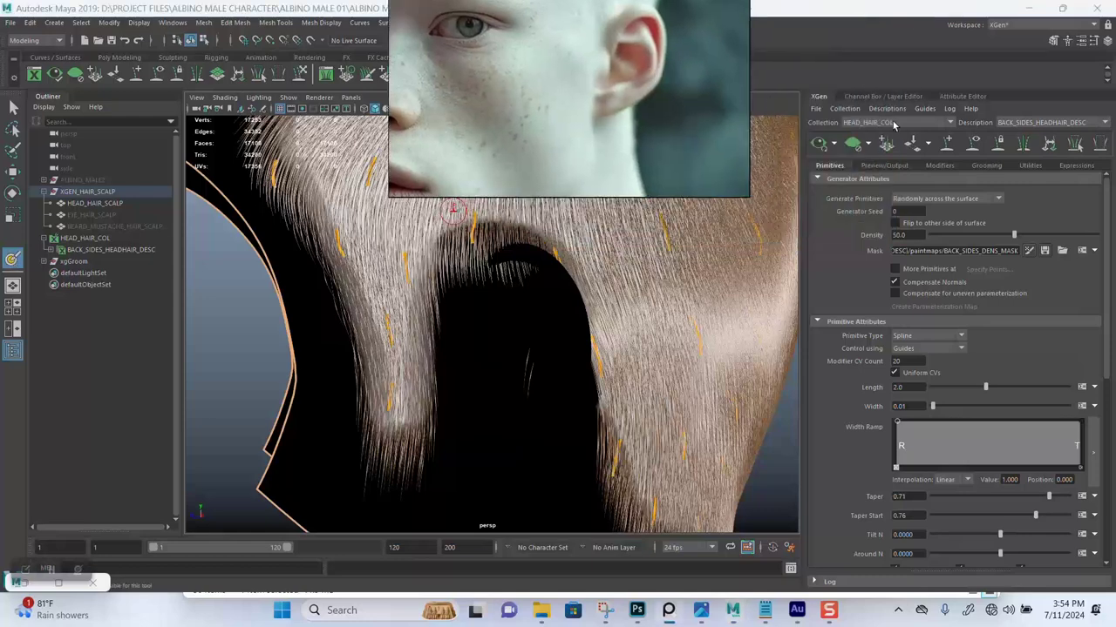
left_click(854, 145)
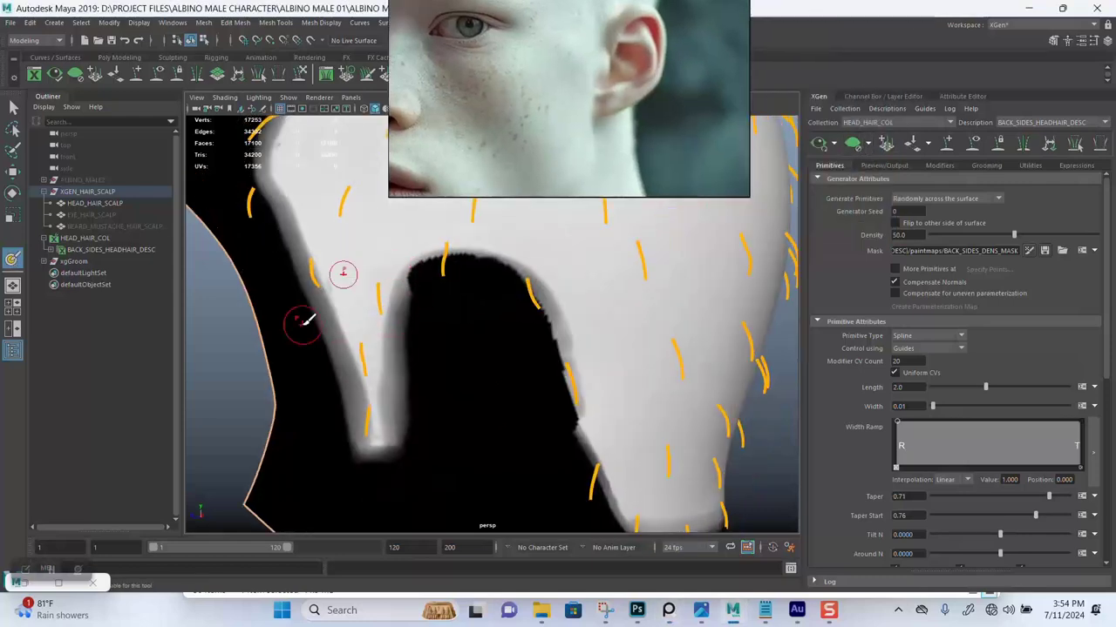
double_click(10, 260)
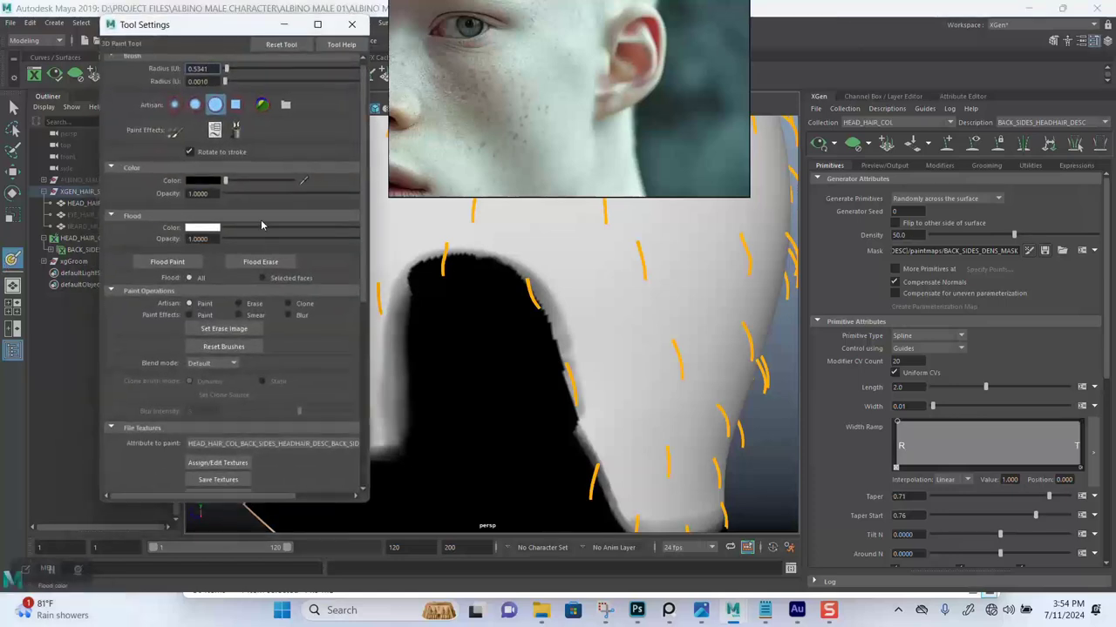
left_click(284, 25)
- Show the scalp's wireframe and paint the density mask black around the sideburn's lower end to shorten and narrow it beside the ear
mouse_move(364, 326)
left_mouse_down("alt")
mouse_move(371, 349)
mouse_move(413, 355)
mouse_move(416, 406)
mouse_move(364, 418)
mouse_move(355, 391)
mouse_move(406, 374)
left_mouse_up("alt")
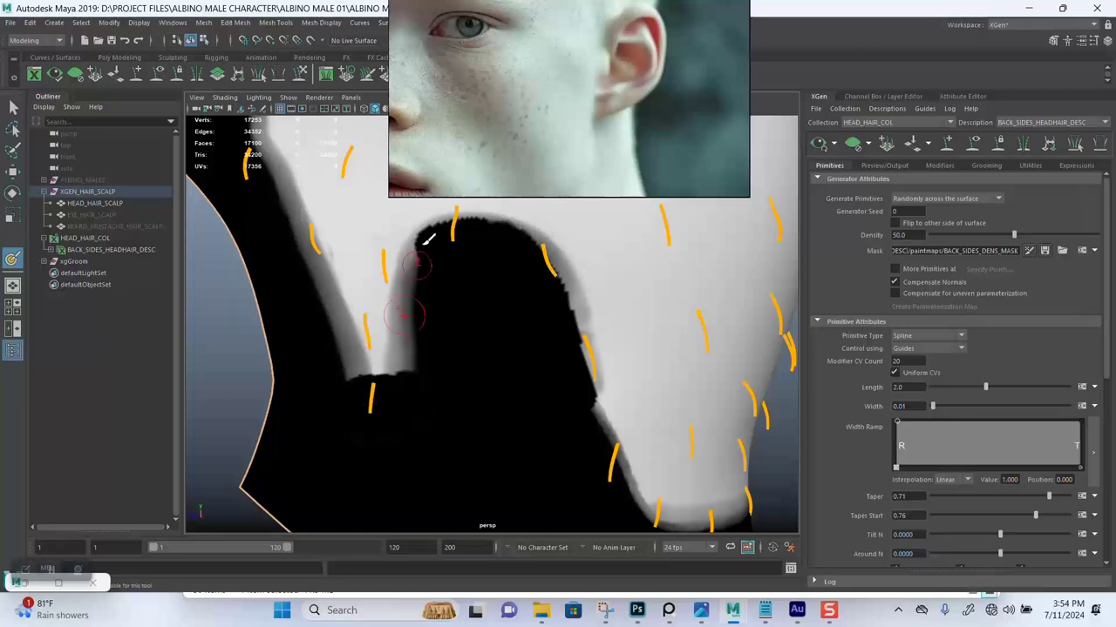
left_click(402, 108)
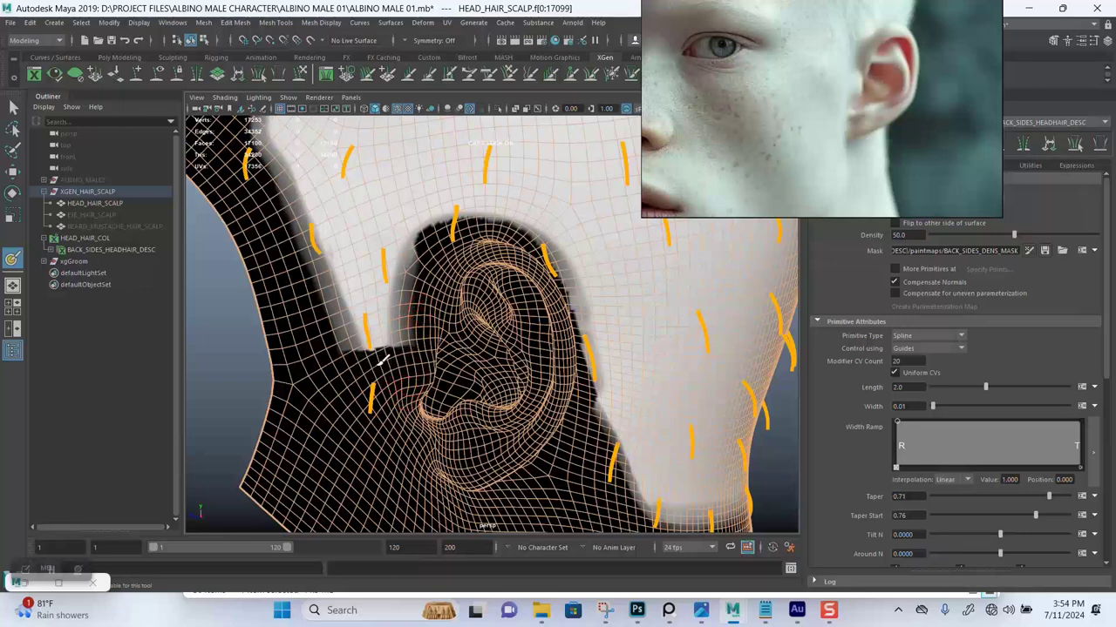
left_click_drag(370, 357, 380, 350)
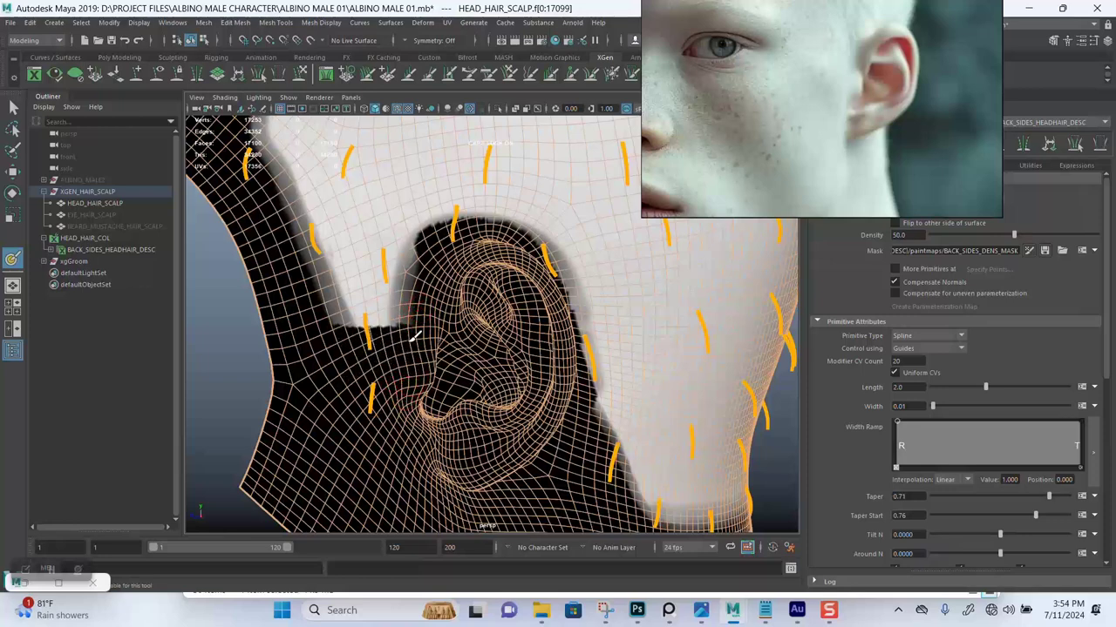
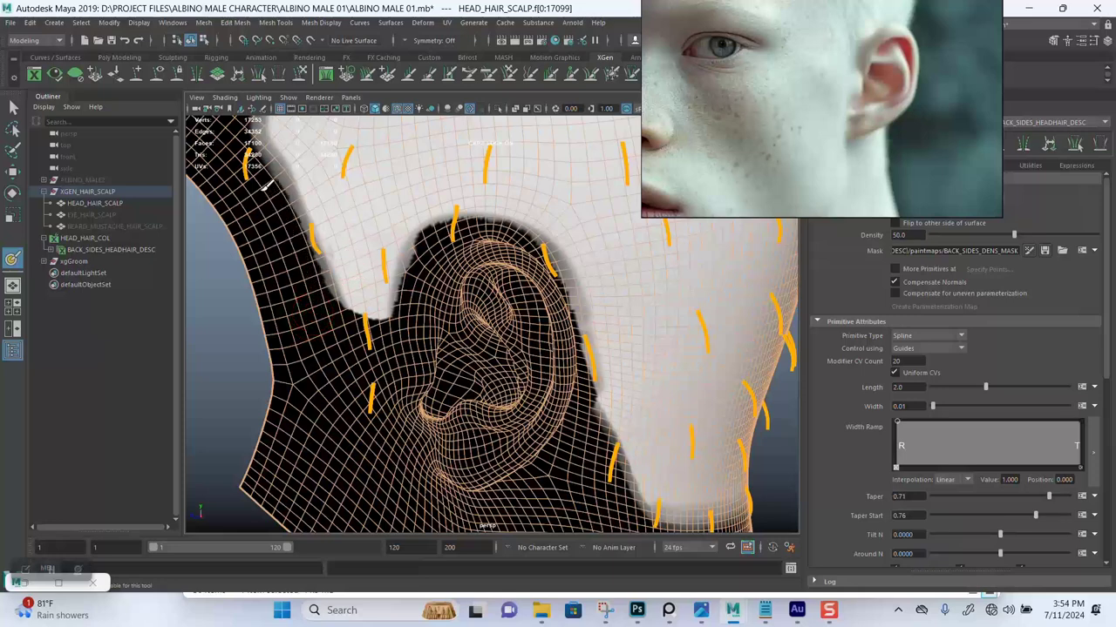
- Update the hair preview and examine the sideburn and the hairline around the ear against the reference portrait
scroll(361, 287, "down", 4)
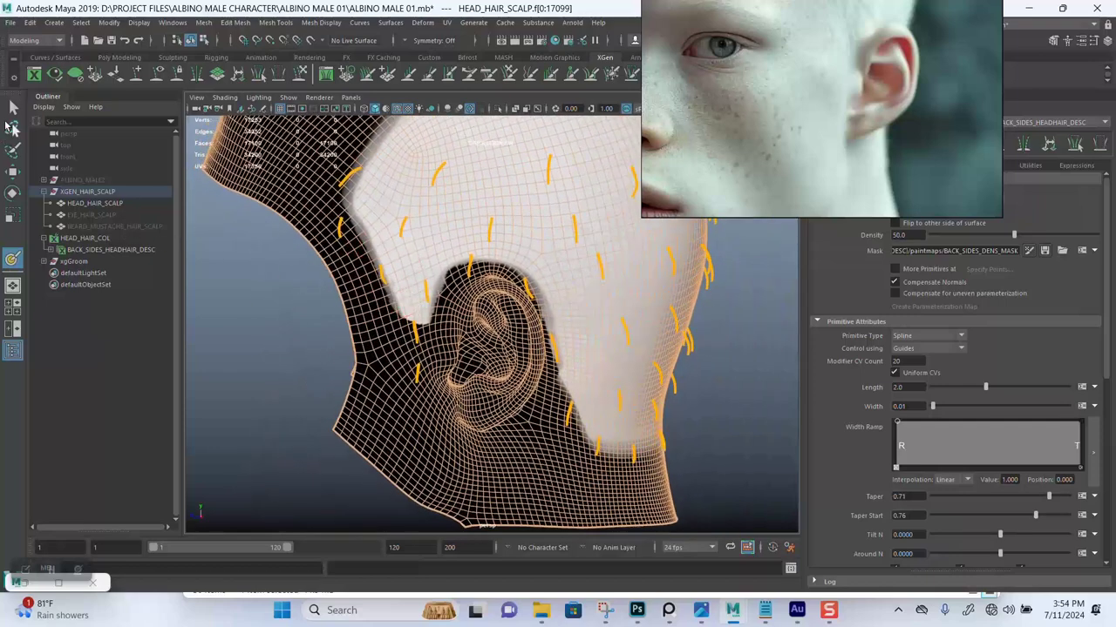
left_click(13, 127)
key("Caps_Lock")
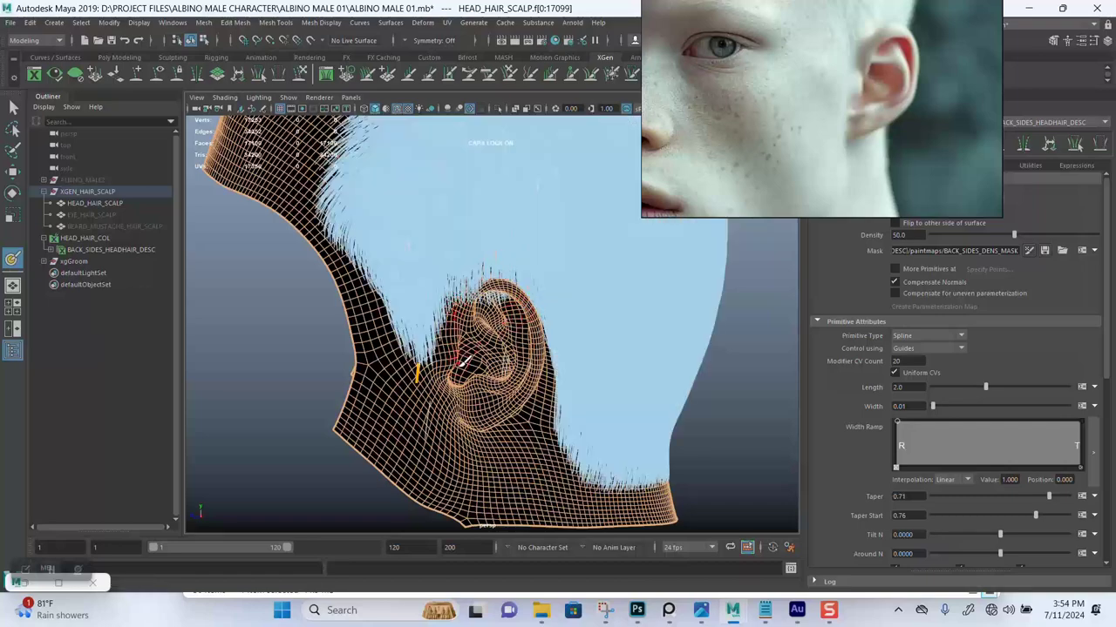
middle_click_drag(482, 384, 475, 355, "alt")
right_click_drag(476, 356, 417, 413, "alt")
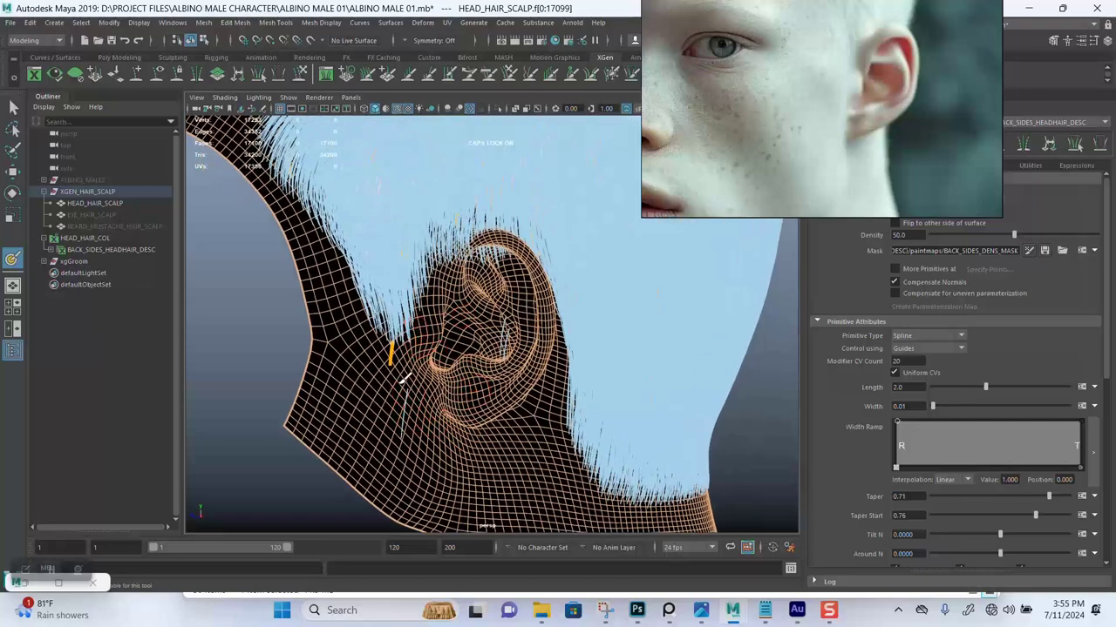
mouse_move(493, 375)
left_mouse_down("alt")
mouse_move(479, 393)
mouse_move(497, 361)
mouse_move(495, 404)
left_mouse_up("alt")
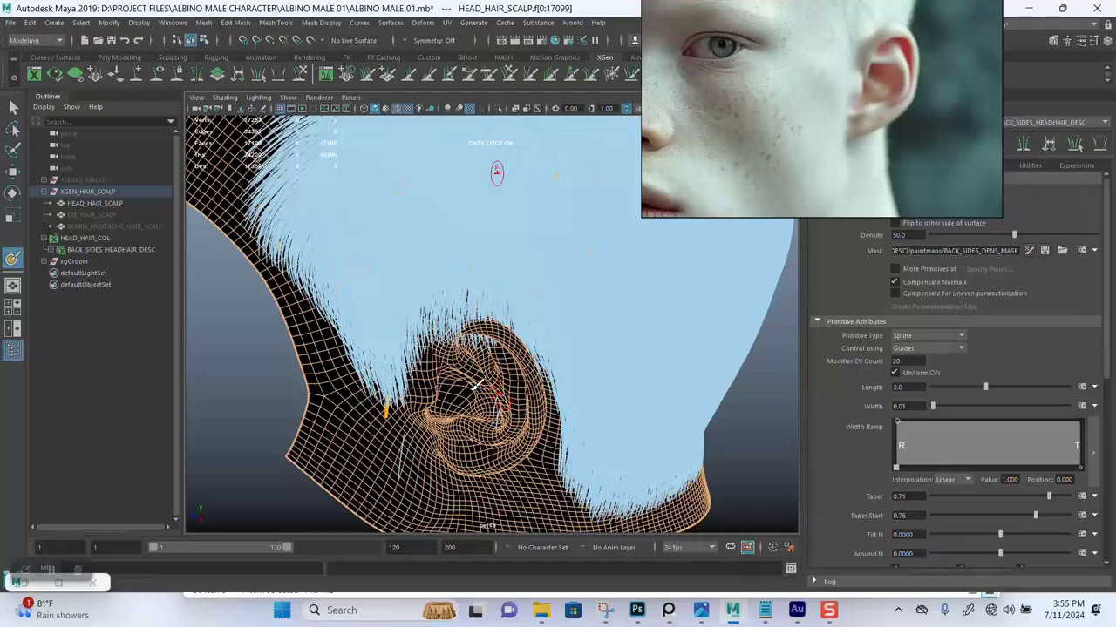
- Inspect the hair edge and stray hairs around the ear on the scalp from several angles
mouse_move(477, 385)
left_mouse_down("alt")
mouse_move(483, 397)
mouse_move(439, 368)
mouse_move(490, 372)
mouse_move(513, 357)
left_mouse_up("alt")
mouse_move(514, 356)
right_mouse_down("alt")
mouse_move(490, 386)
mouse_move(514, 386)
mouse_move(513, 304)
right_mouse_up("alt")
left_click_drag(514, 305, 514, 336, "alt")
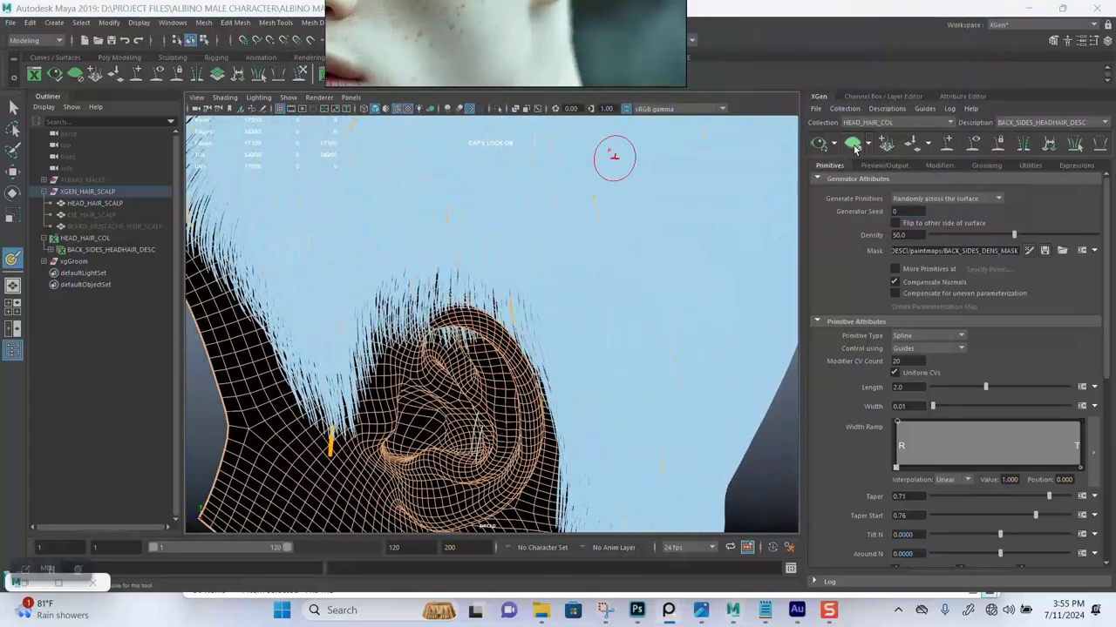
left_click_drag(409, 436, 461, 424, "alt")
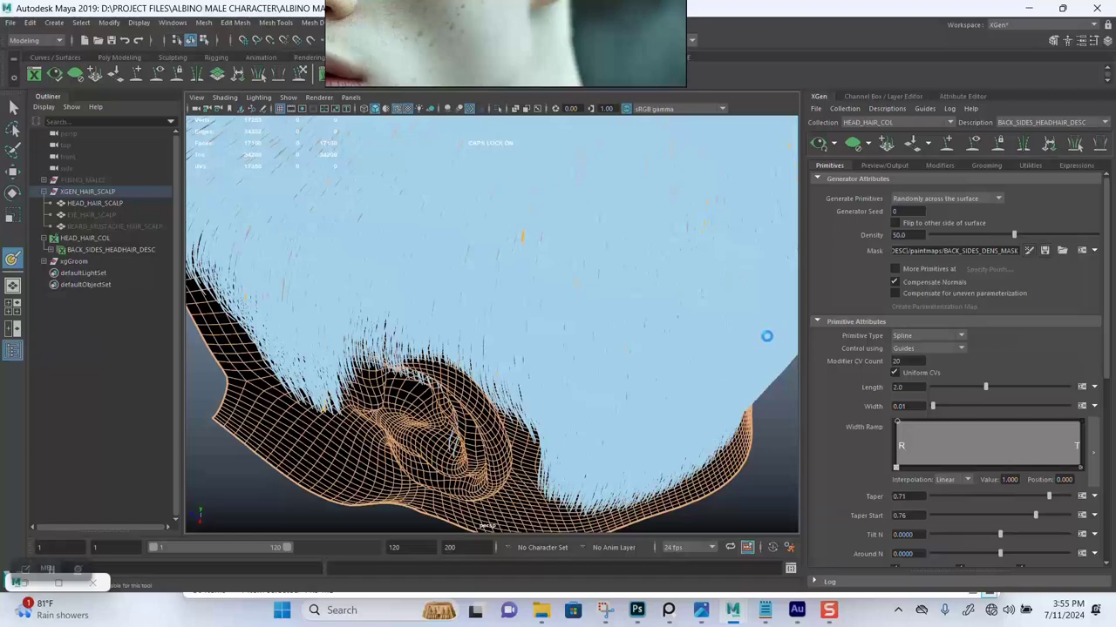
left_click_drag(529, 398, 559, 344, "alt")
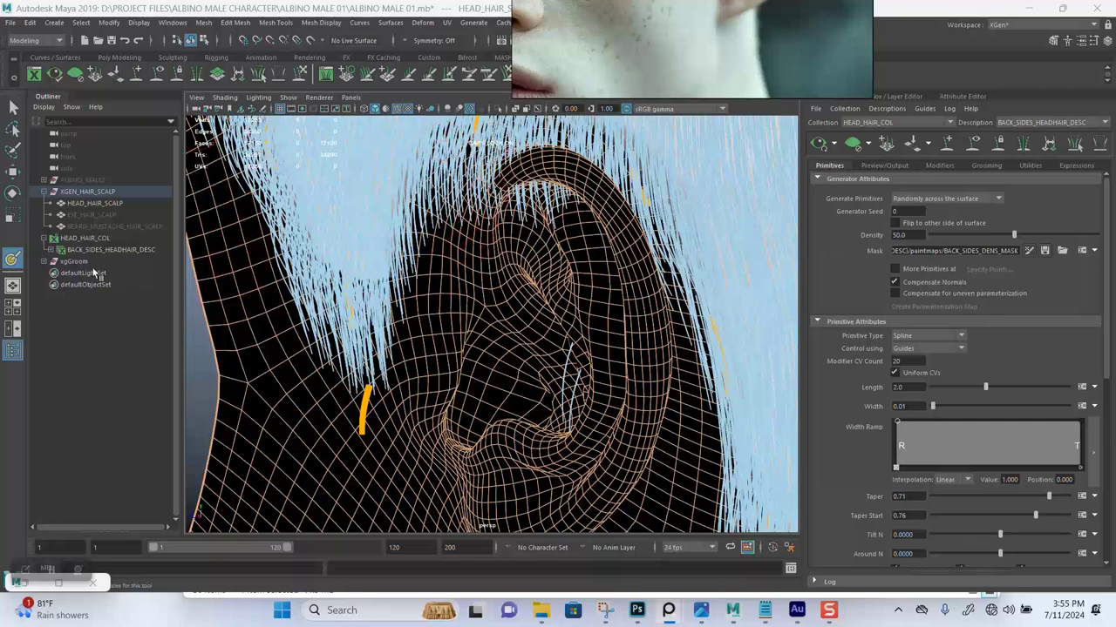
double_click(12, 260)
left_click(358, 20)
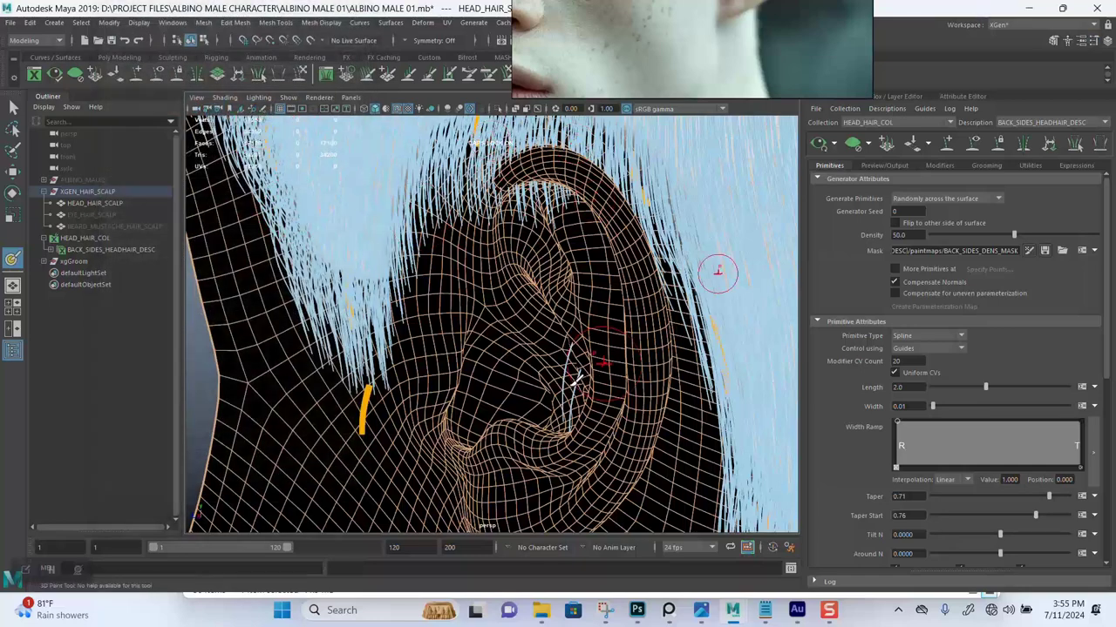
left_click_drag(717, 274, 502, 391, "alt")
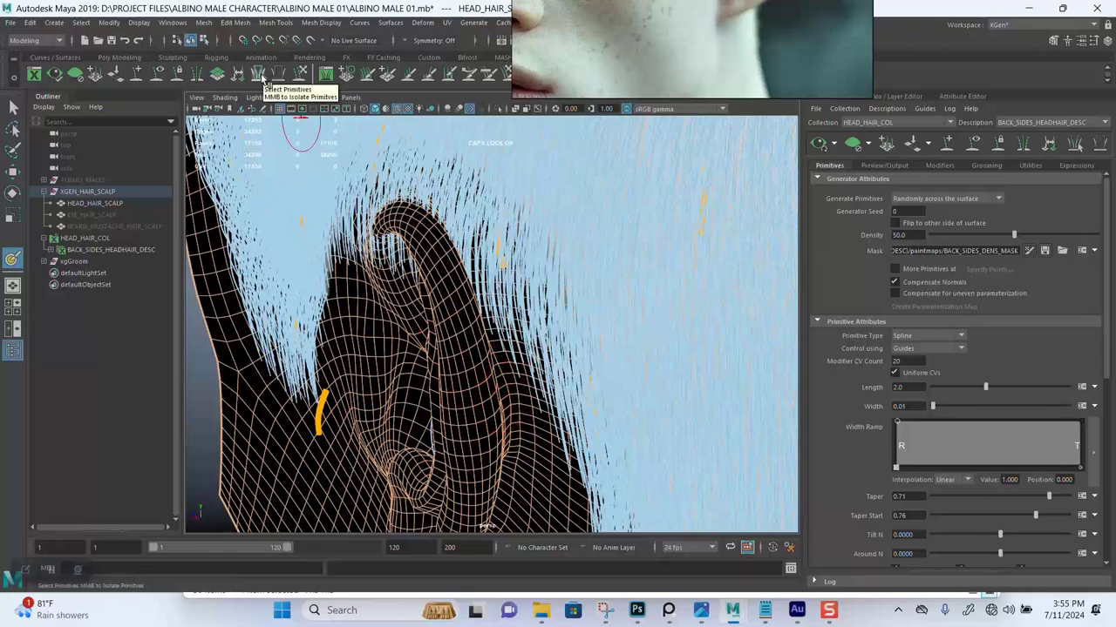
- Switch from mask painting to selecting hair primitives and turn off the wireframe overlay on the shaded scalp
left_click(262, 76)
left_click_drag(429, 326, 526, 342, "alt")
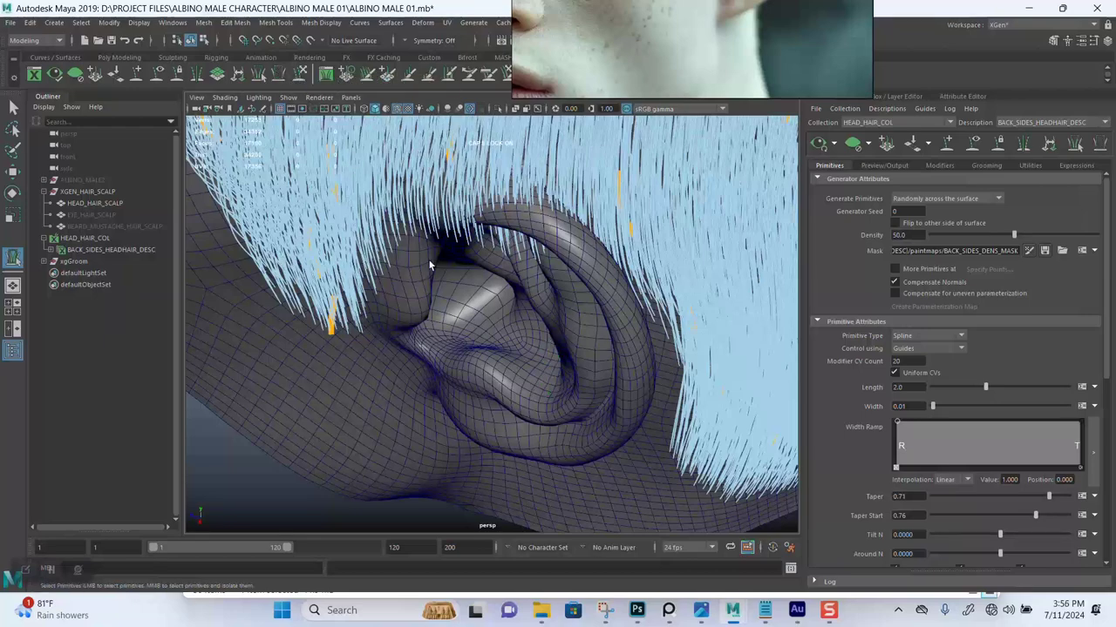
left_click_drag(549, 358, 468, 244, "alt")
middle_click_drag(468, 244, 602, 312, "alt")
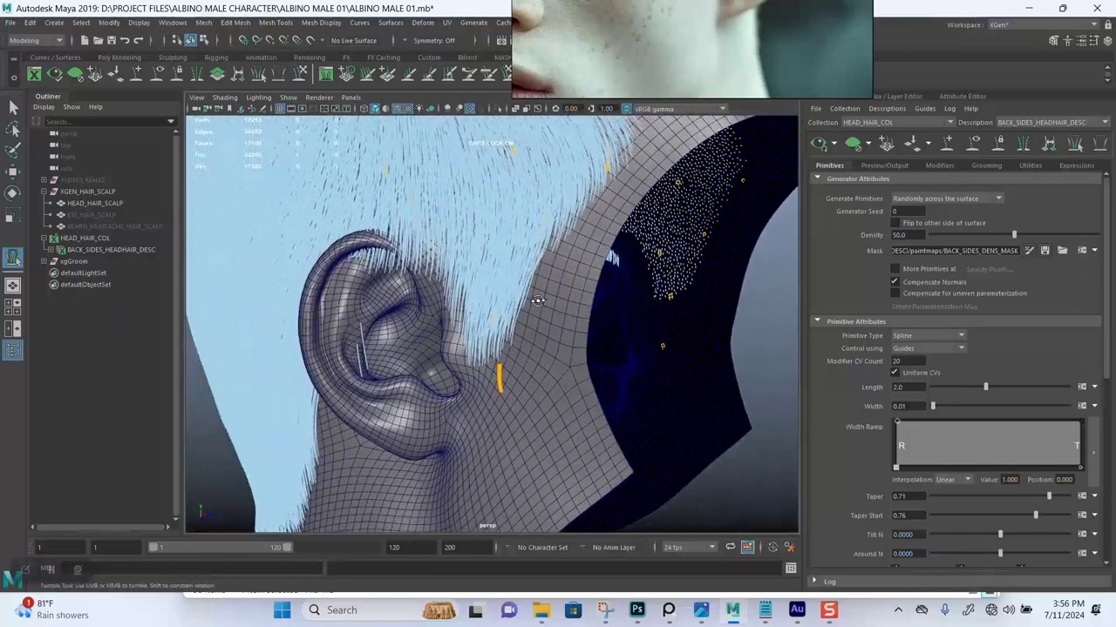
left_click_drag(538, 301, 633, 211, "alt")
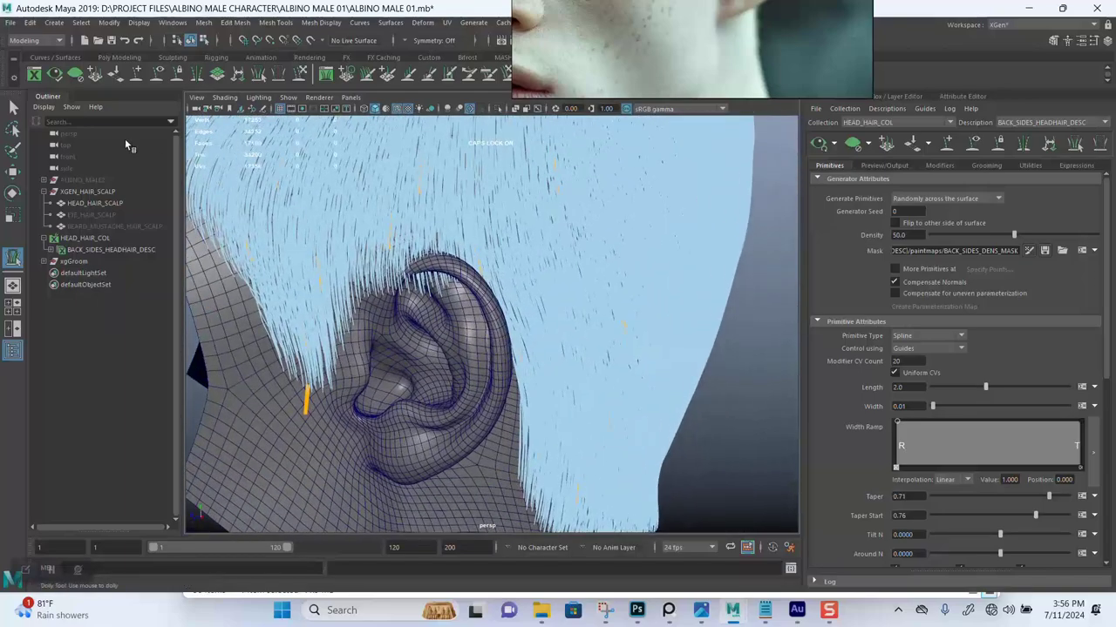
left_click(398, 109)
mouse_move(498, 254)
left_mouse_down("alt")
mouse_move(453, 251)
mouse_move(497, 254)
left_mouse_up("alt")
right_click_drag(498, 254, 479, 289, "alt")
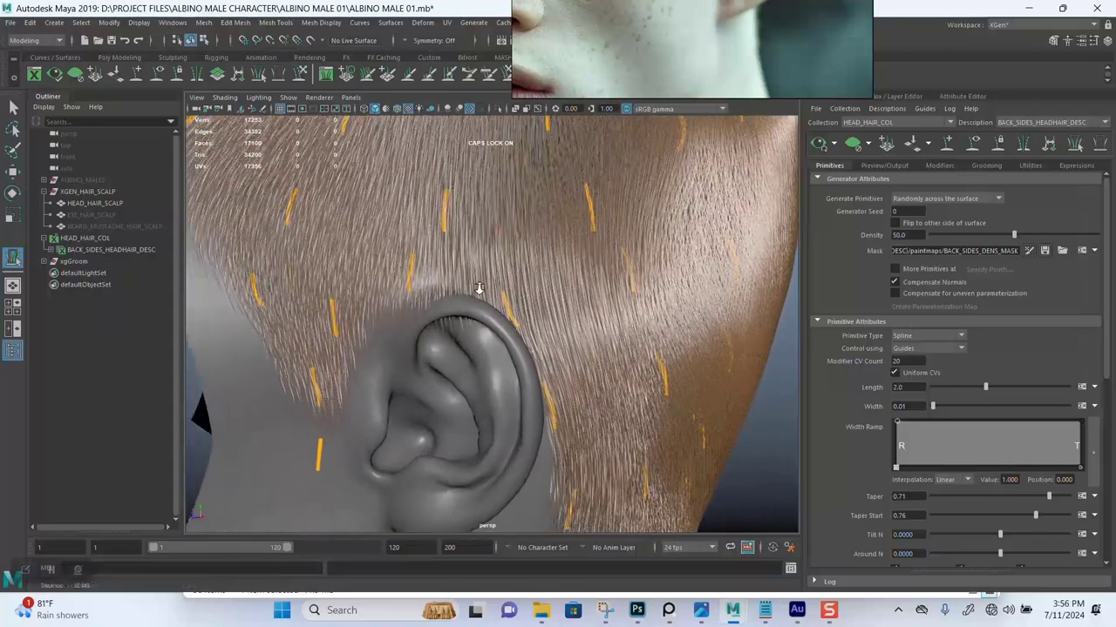
left_click_drag(479, 288, 452, 300, "alt")
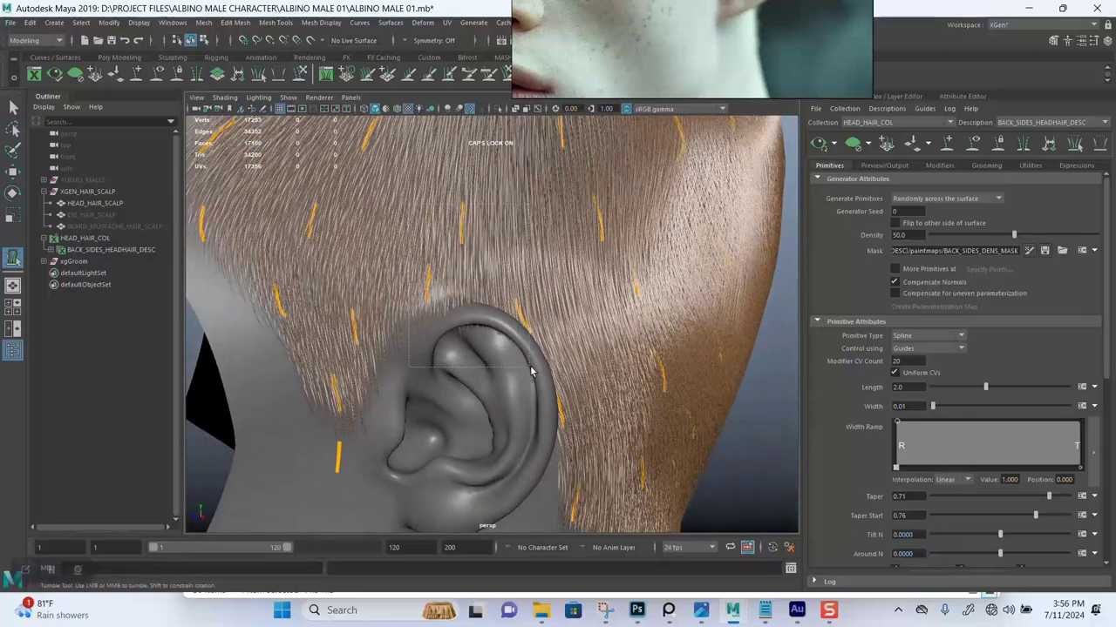
left_click_drag(529, 371, 533, 370)
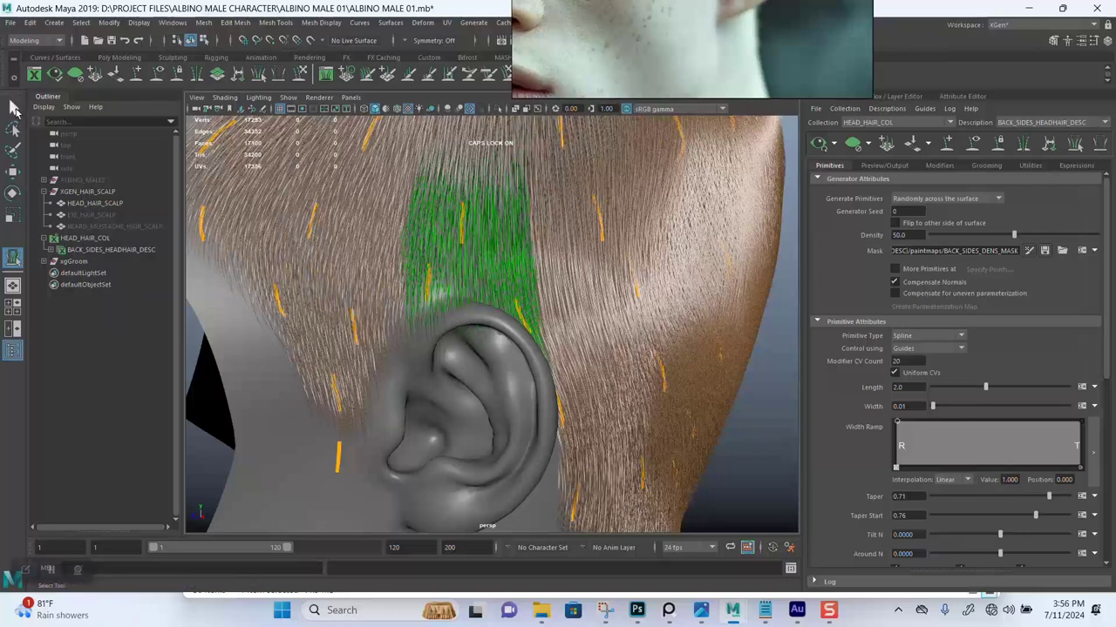
left_click(15, 112)
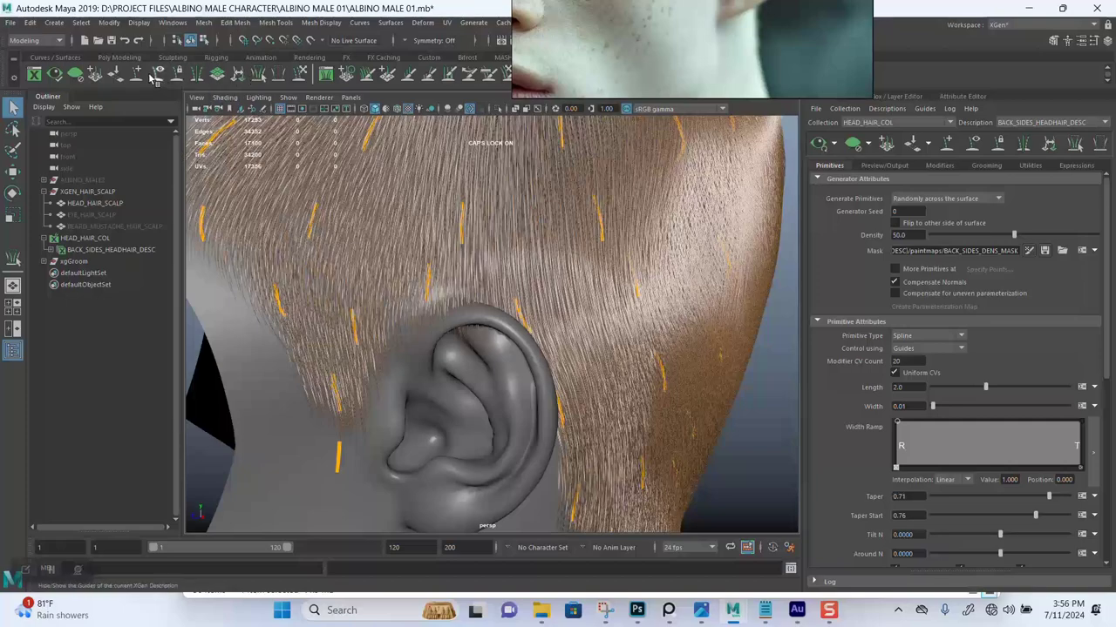
left_click(299, 74)
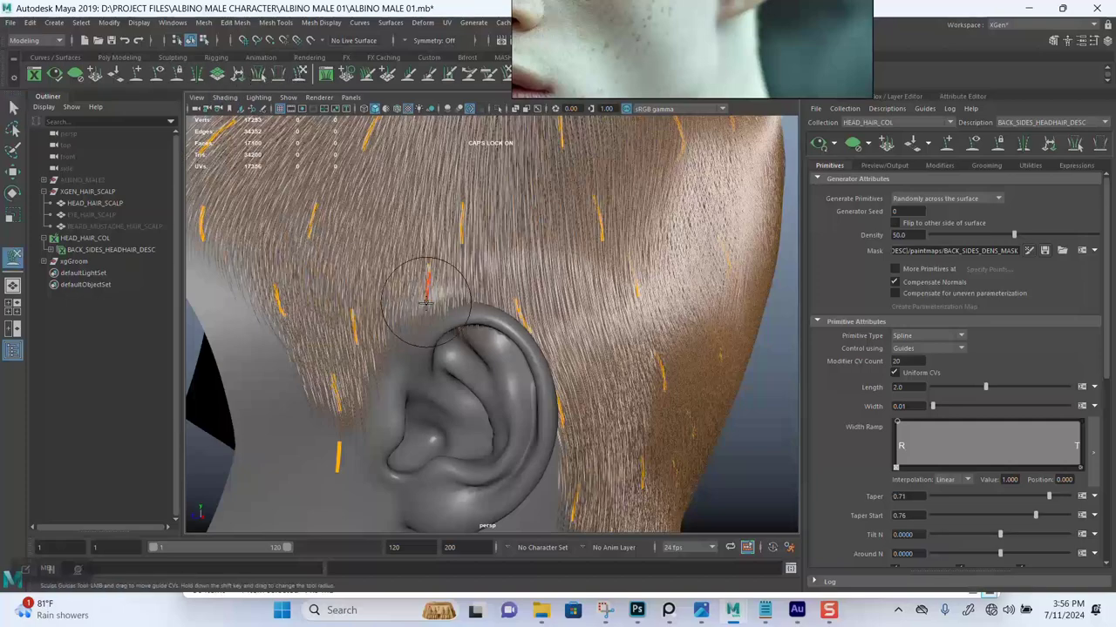
mouse_move(351, 277)
left_mouse_down("alt")
mouse_move(361, 262)
mouse_move(236, 279)
left_mouse_up("alt")
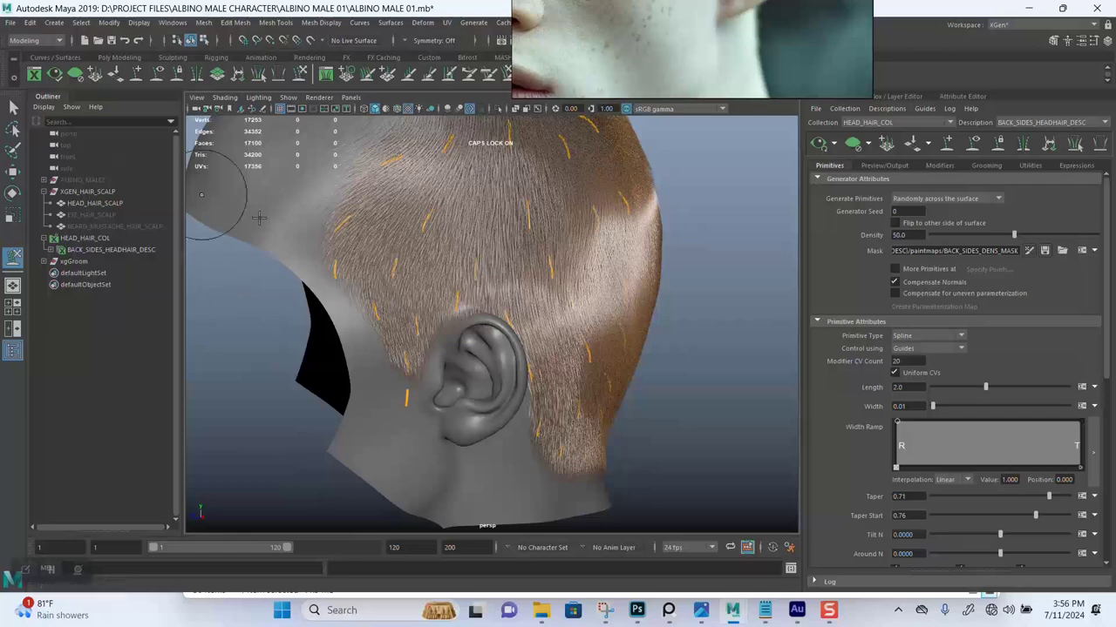
right_click(719, 253)
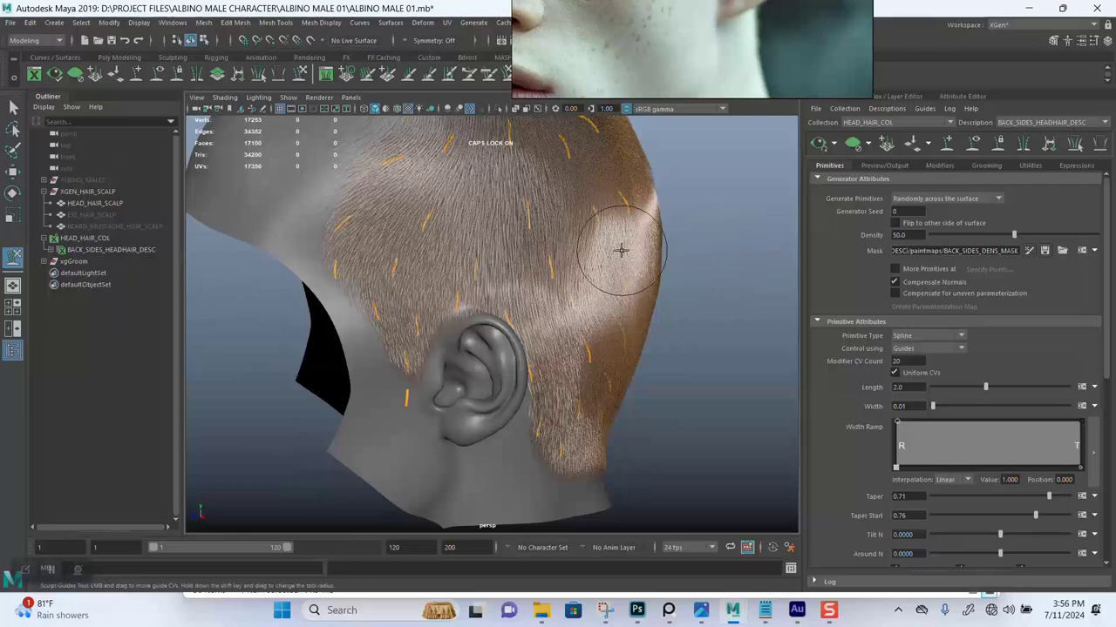
right_click_drag(622, 250, 697, 237)
- Select the hair guides directly above the ear on one side of the head
left_click(13, 107)
right_click_drag(395, 291, 412, 408, "alt")
left_click(440, 293)
middle_click_drag(476, 297, 476, 345, "alt")
left_click_drag(475, 345, 455, 336, "alt")
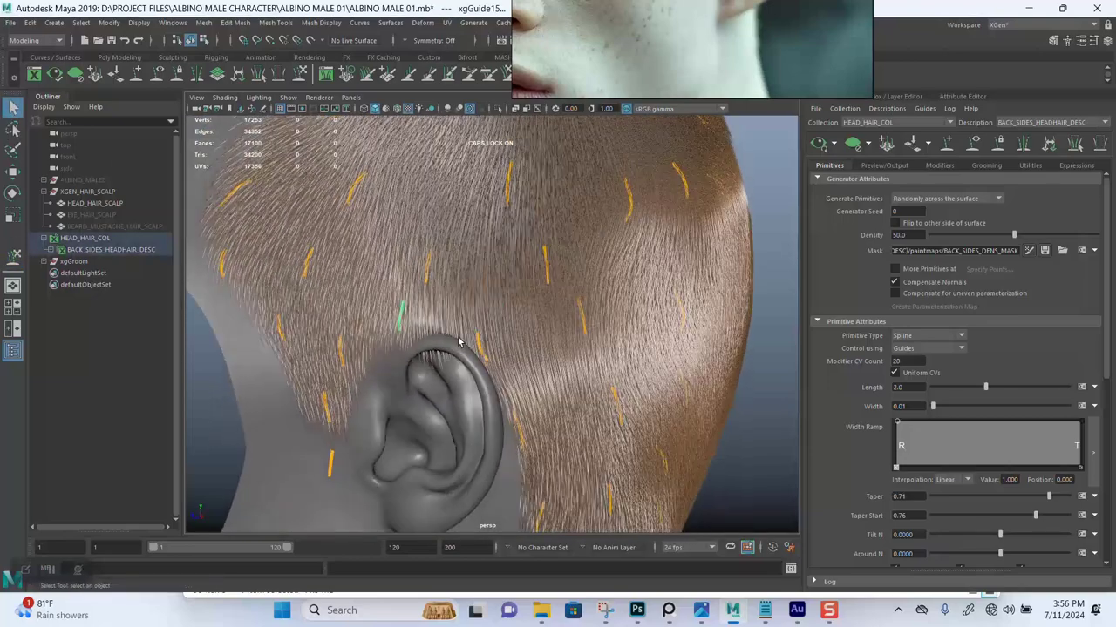
scroll(454, 336, "up", 2)
left_click(411, 254, "shift")
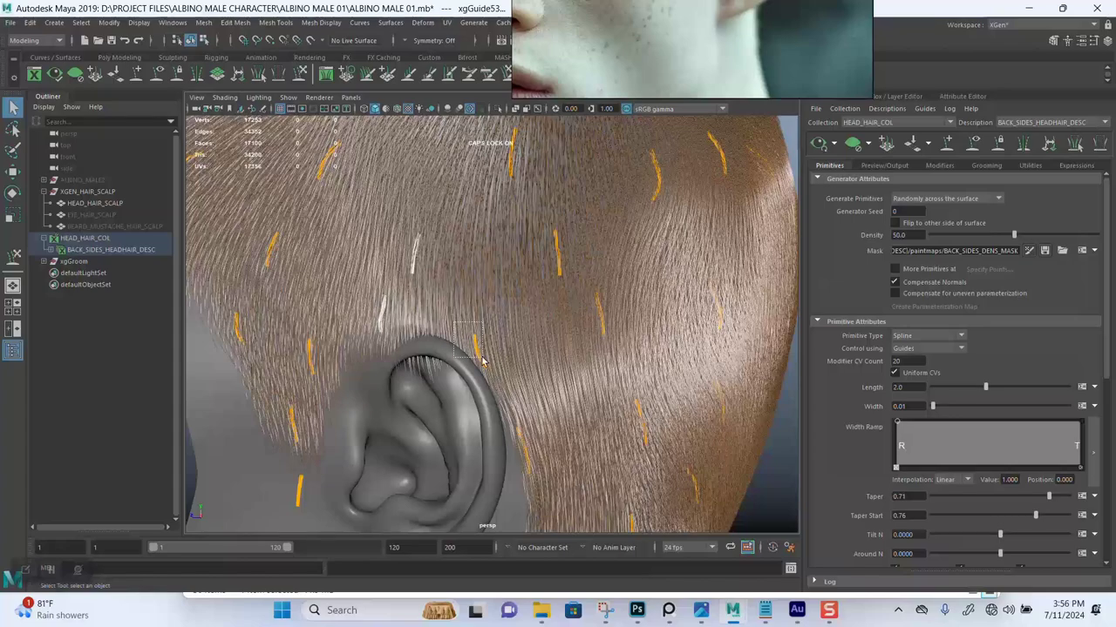
- Deselect the guides in front of and behind the ear on the other side of the head
right_click_drag(452, 384, 370, 323, "alt")
left_click_drag(388, 326, 643, 331, "alt")
middle_click_drag(587, 354, 591, 320, "alt")
scroll(550, 401, "up", 2)
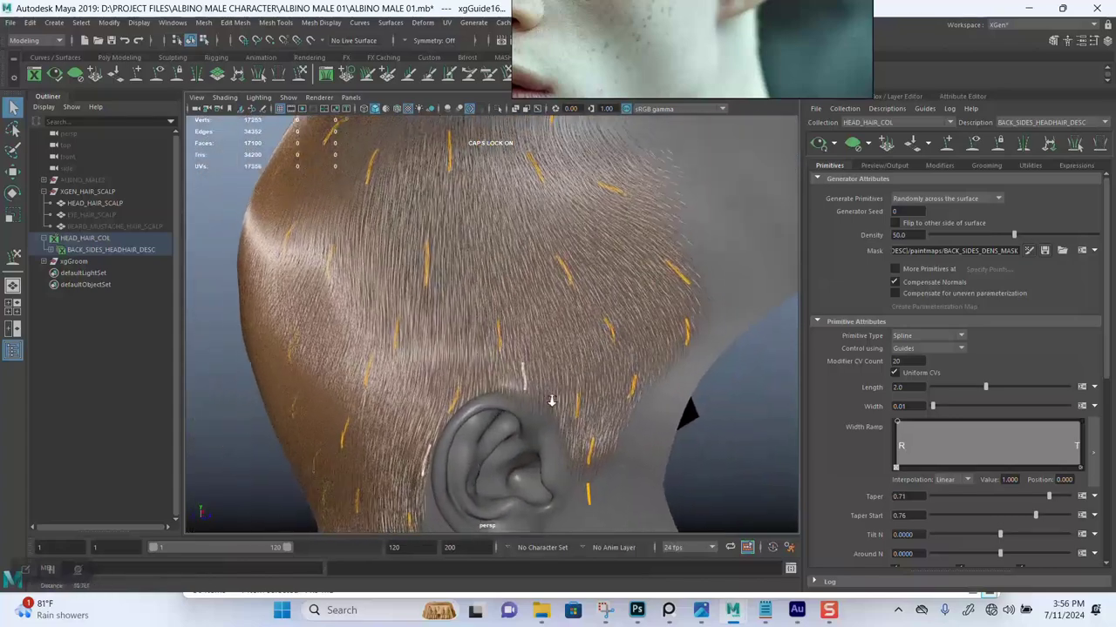
left_click_drag(476, 413, 437, 425, "alt")
middle_click_drag(437, 426, 475, 364, "alt")
left_click_drag(333, 326, 462, 473, "ctrl")
left_click_drag(473, 416, 450, 386, "alt")
right_click_drag(450, 386, 490, 388, "alt")
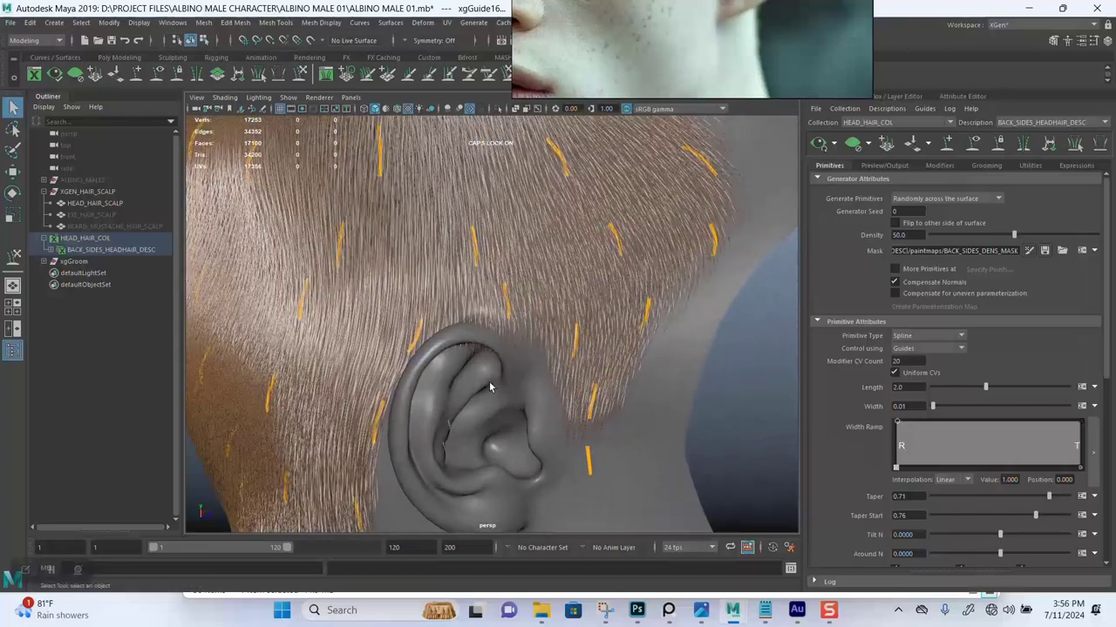
- Add the guides just above the second ear to the guide selection
middle_click_drag(491, 388, 458, 409, "alt")
right_click_drag(459, 409, 477, 409, "alt")
left_click_drag(391, 388, 426, 364, "alt")
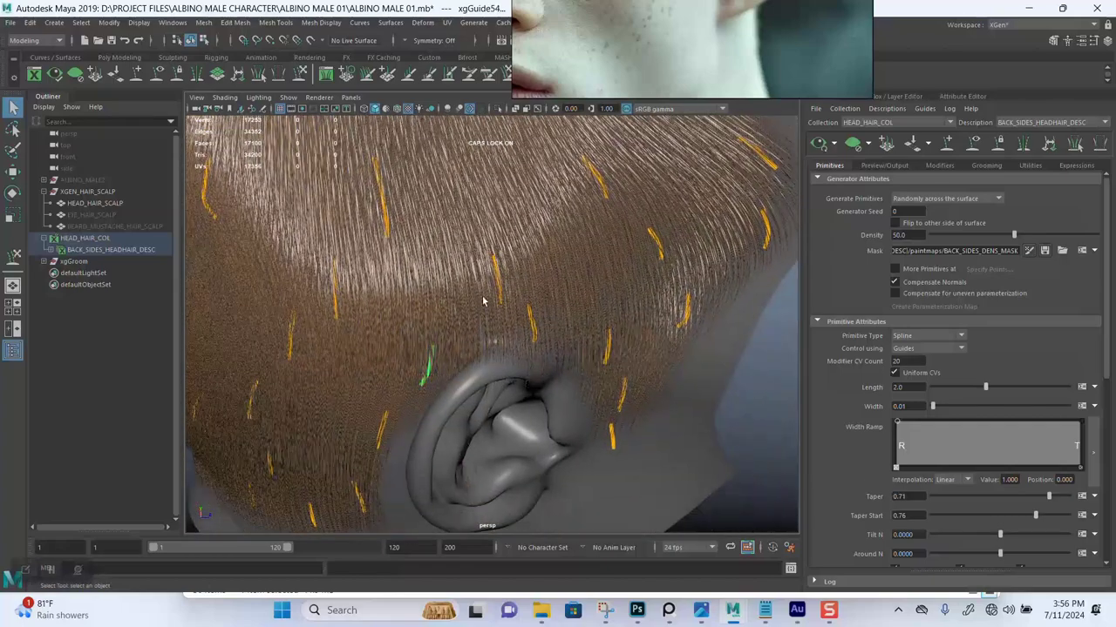
left_click_drag(549, 384, 460, 336, "alt")
scroll(510, 347, "down", 3)
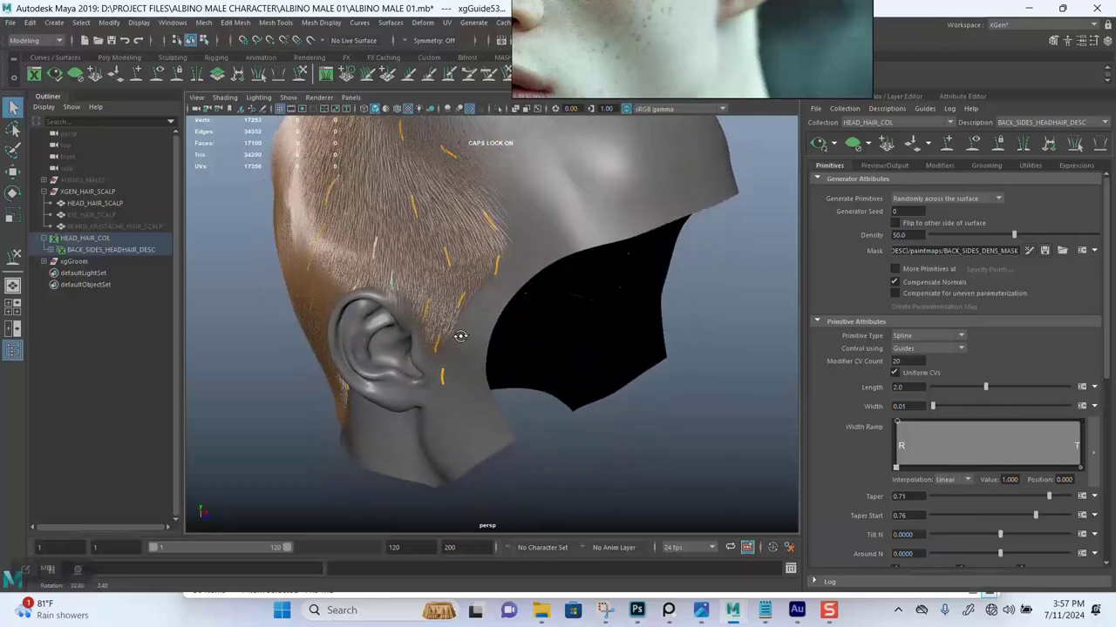
- Scale the selected guides above the ears down slightly and uniformly, and return to the Select tool
key("r")
left_click_drag(393, 271, 390, 271)
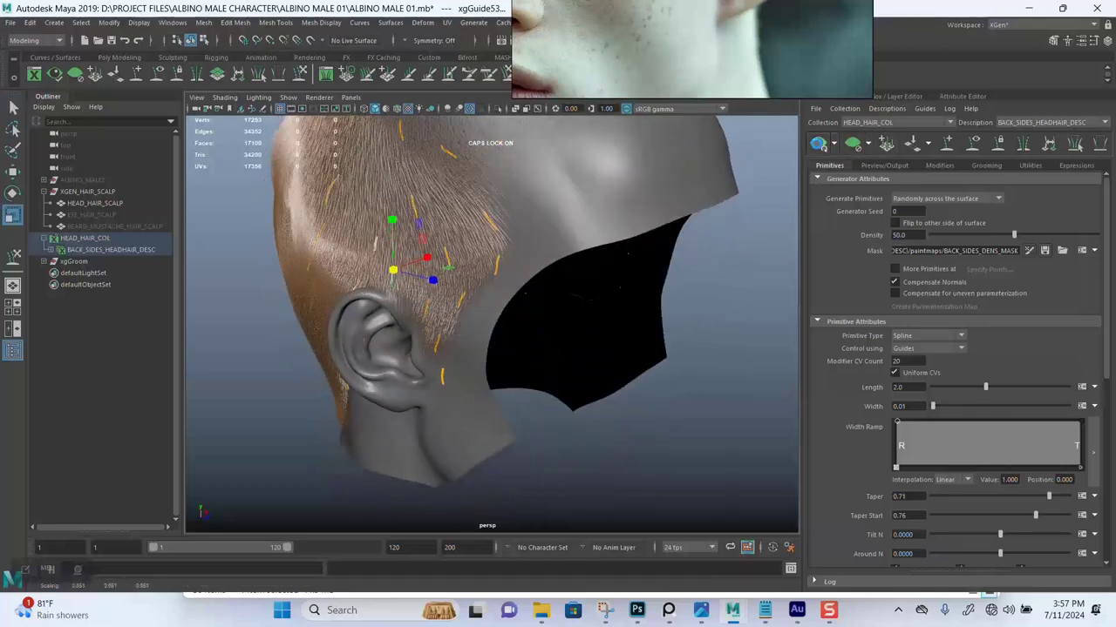
left_click_drag(483, 297, 543, 264, "alt")
right_click_drag(543, 264, 536, 358, "alt")
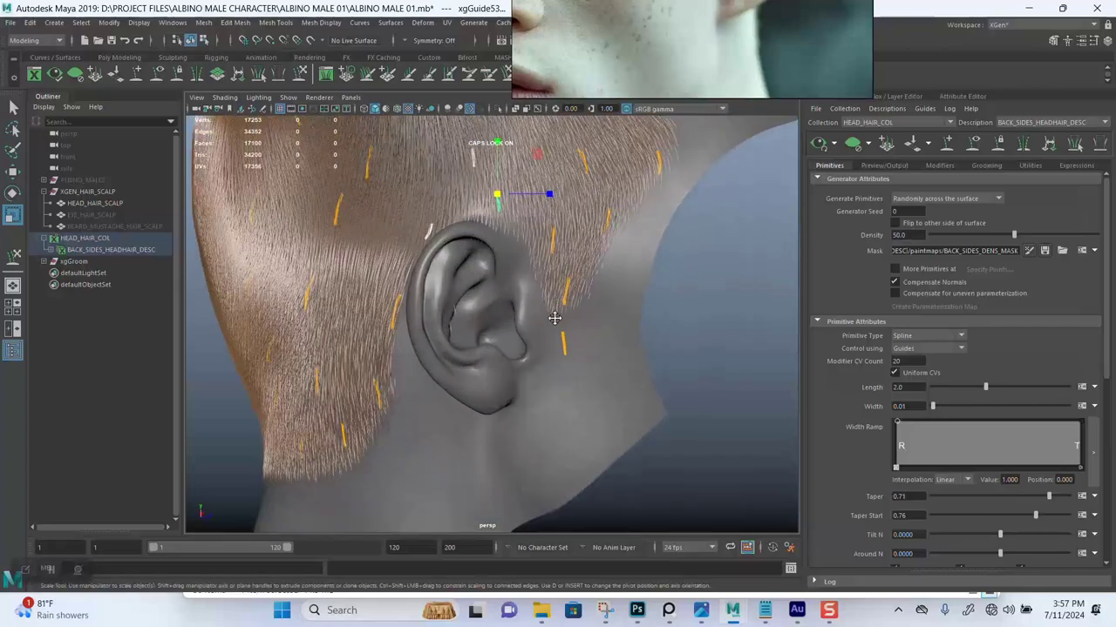
middle_click_drag(555, 318, 517, 390, "alt")
right_click_drag(518, 390, 566, 401, "alt")
left_click_drag(475, 366, 497, 392, "alt")
right_click_drag(475, 401, 517, 422, "alt")
left_click_drag(510, 392, 381, 279, "alt")
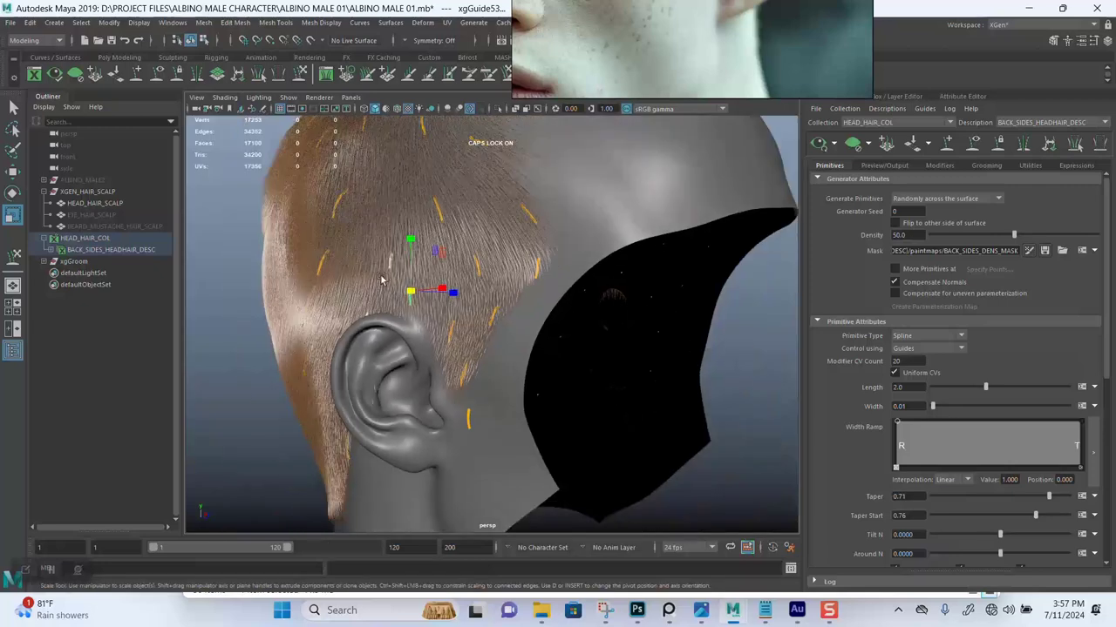
key("q")
- Hide the guides of the back and sides hair description and save the scene
scroll(667, 248, "down", 5)
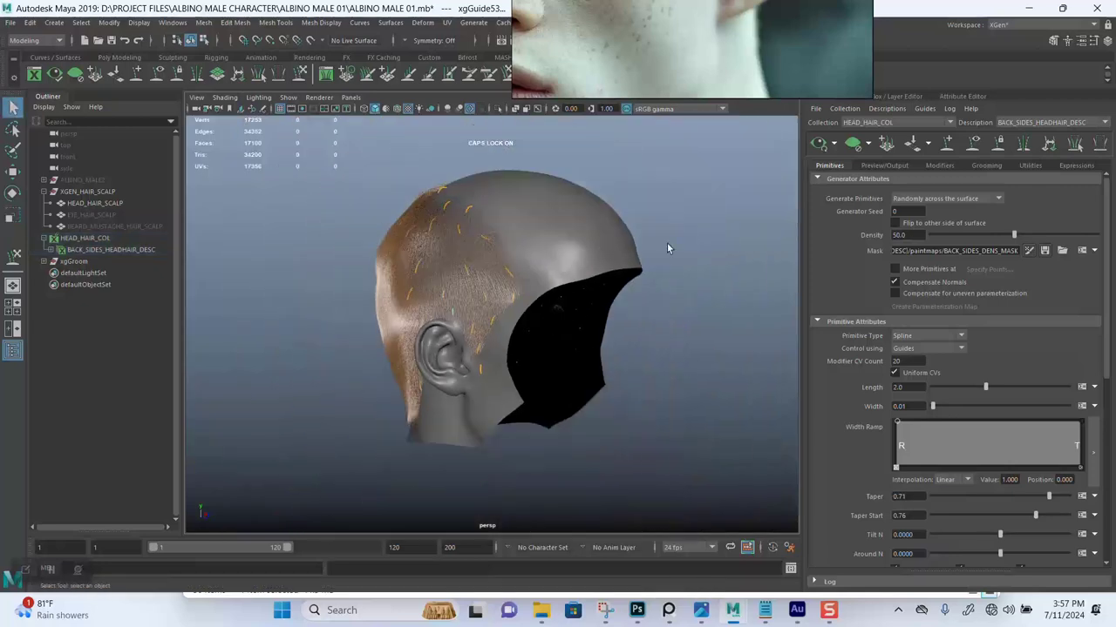
left_click_drag(667, 249, 540, 254, "alt")
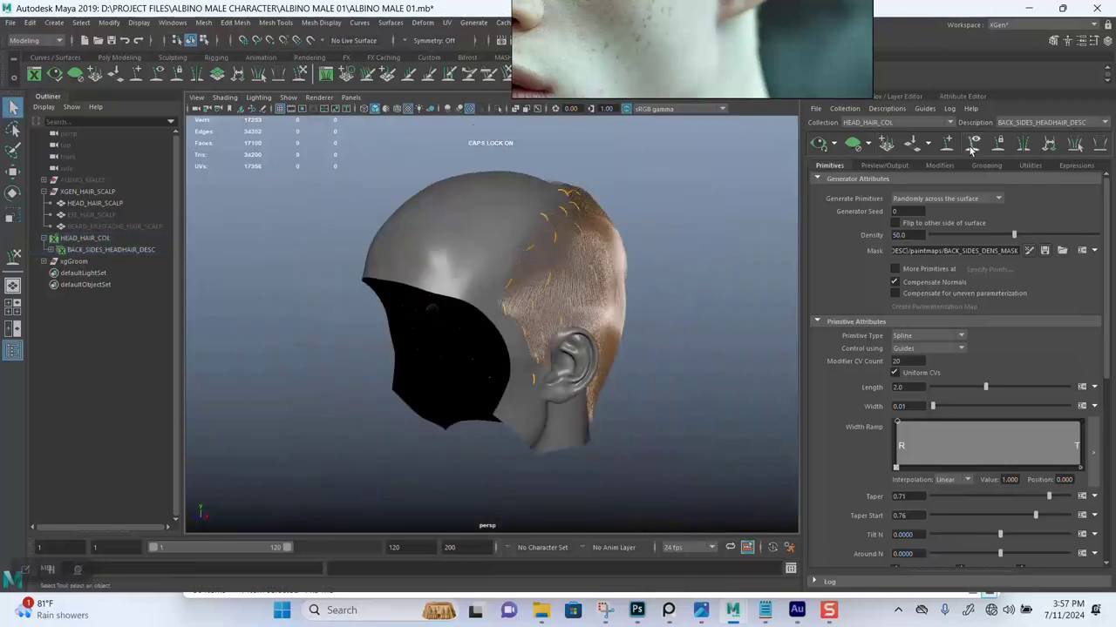
left_click_drag(617, 231, 535, 307, "alt")
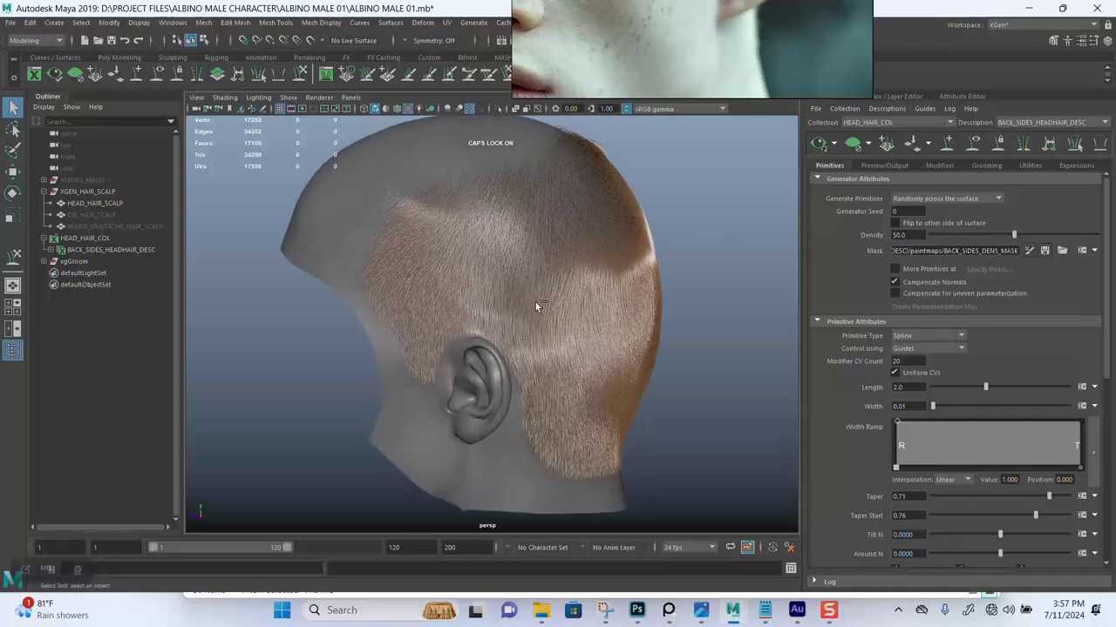
key("ctrl+s")
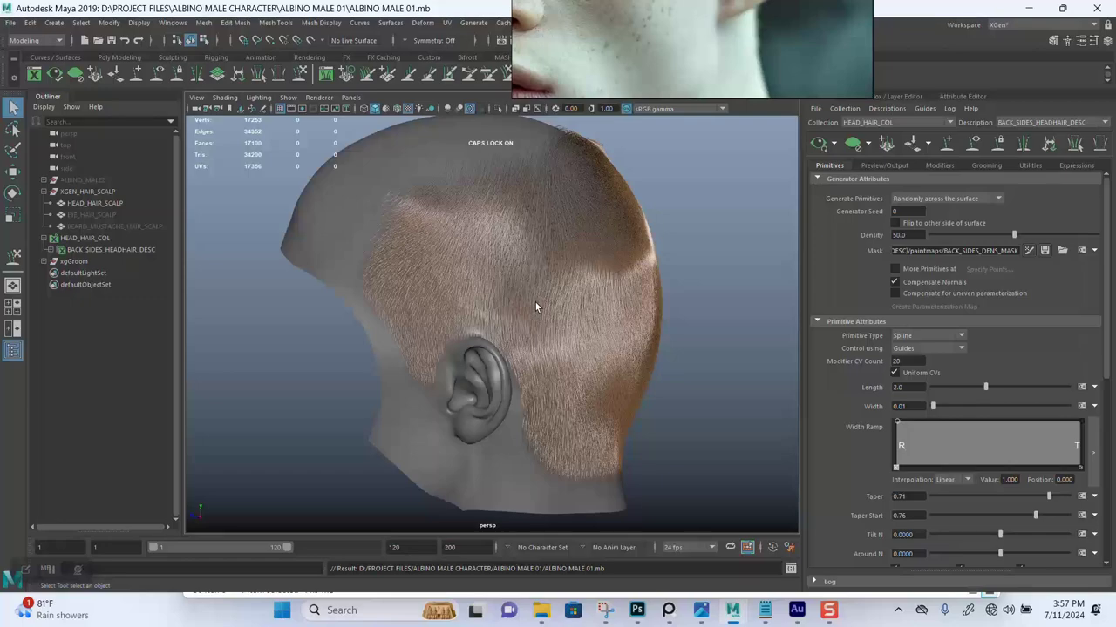
- Examine the hairline and side hair in the reference photo and move the photo away from the modelled hair
left_click_drag(496, 353, 522, 279, "alt")
right_click_drag(646, 8, 692, 227)
middle_click_drag(729, 148, 739, 248)
middle_click_drag(681, 177, 703, 206)
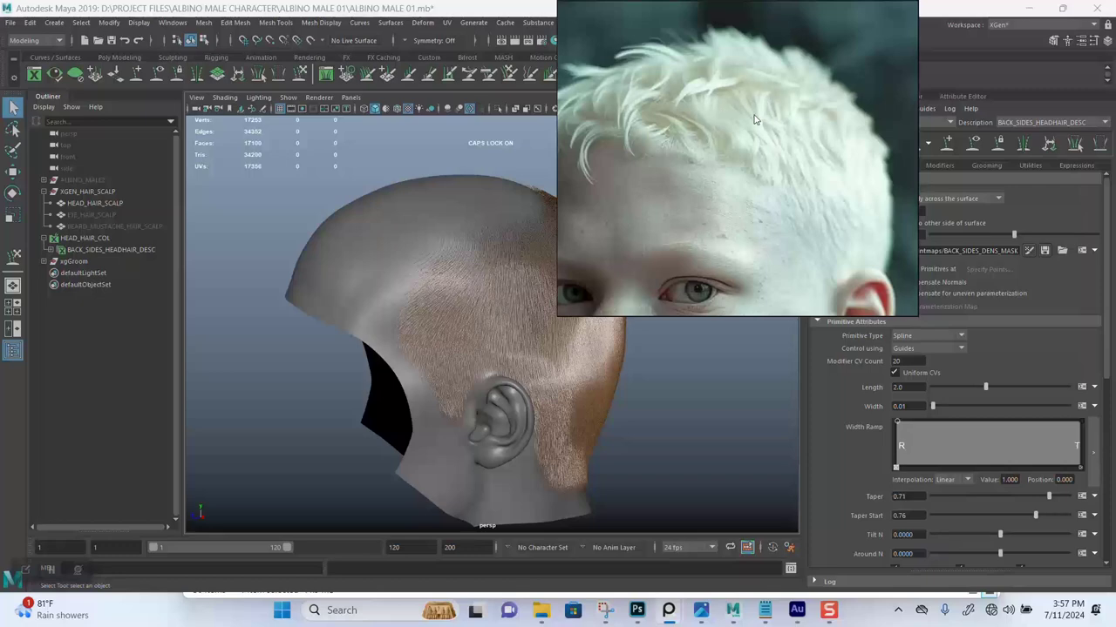
scroll(755, 120, "down", 3)
scroll(742, 163, "up", 3)
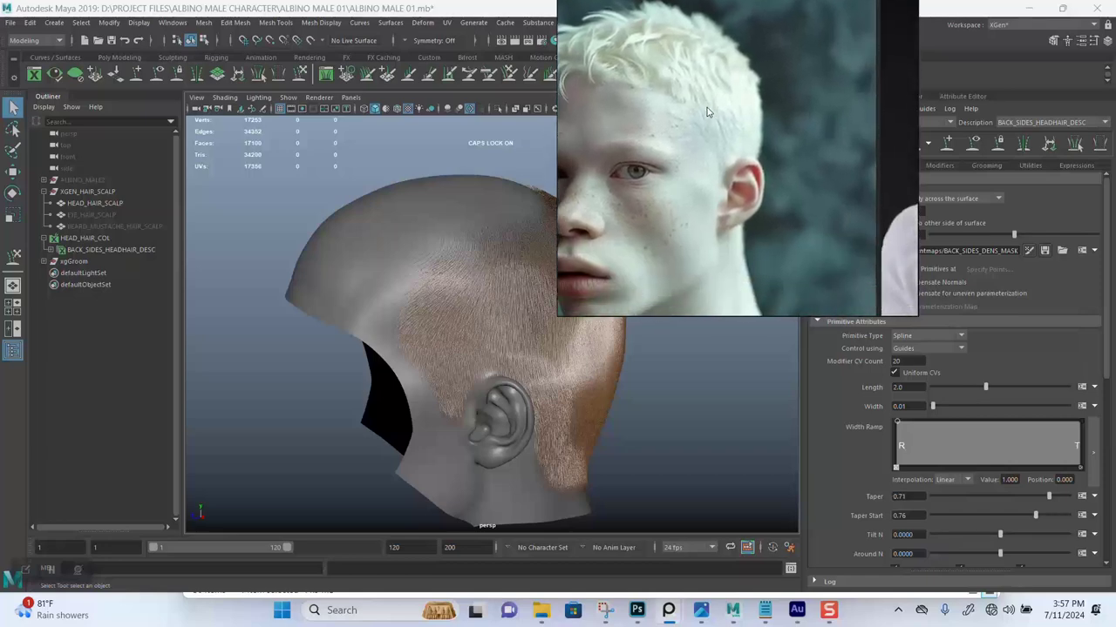
left_click_drag(775, 157, 261, 171)
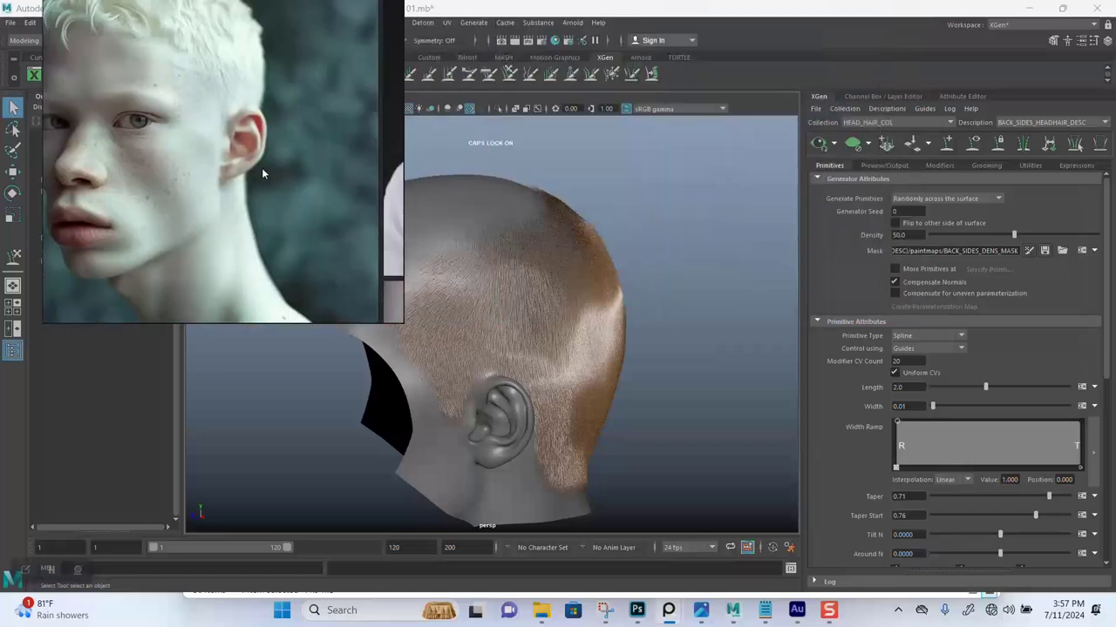
right_click_drag(262, 169, 197, 177)
- Save the scene again and check the short side hair against the reference photo
right_click_drag(688, 284, 664, 259, "alt")
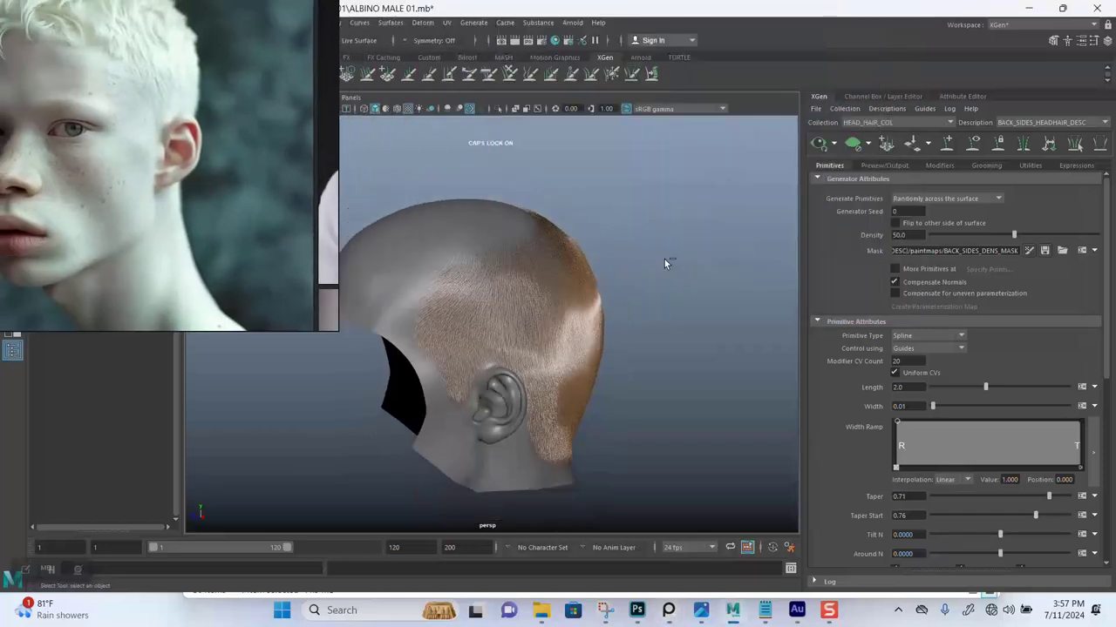
key("ctrl+s")
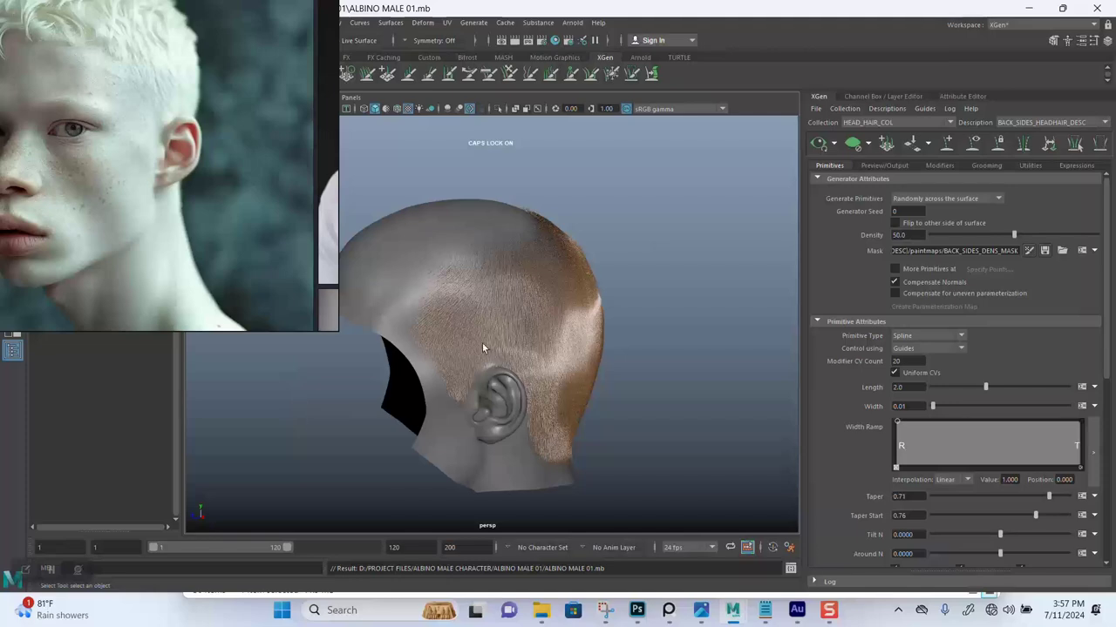
left_click_drag(616, 324, 639, 344, "alt")
scroll(689, 331, "up", 5)
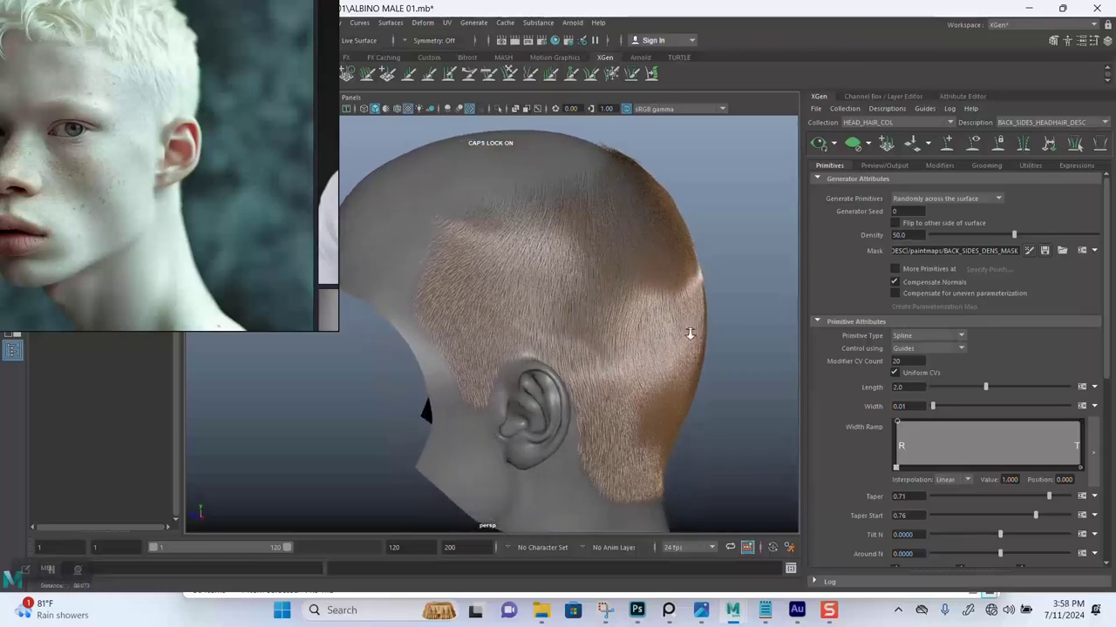
scroll(723, 394, "down", 2)
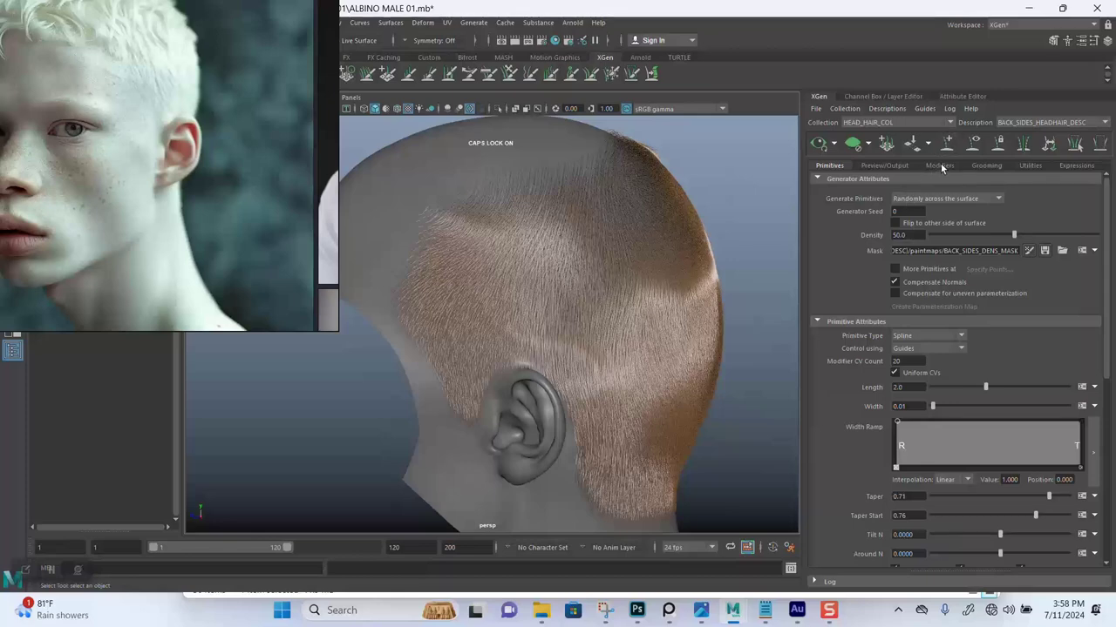
- Add a Clumping modifier to the back and sides hair description
left_click(941, 168)
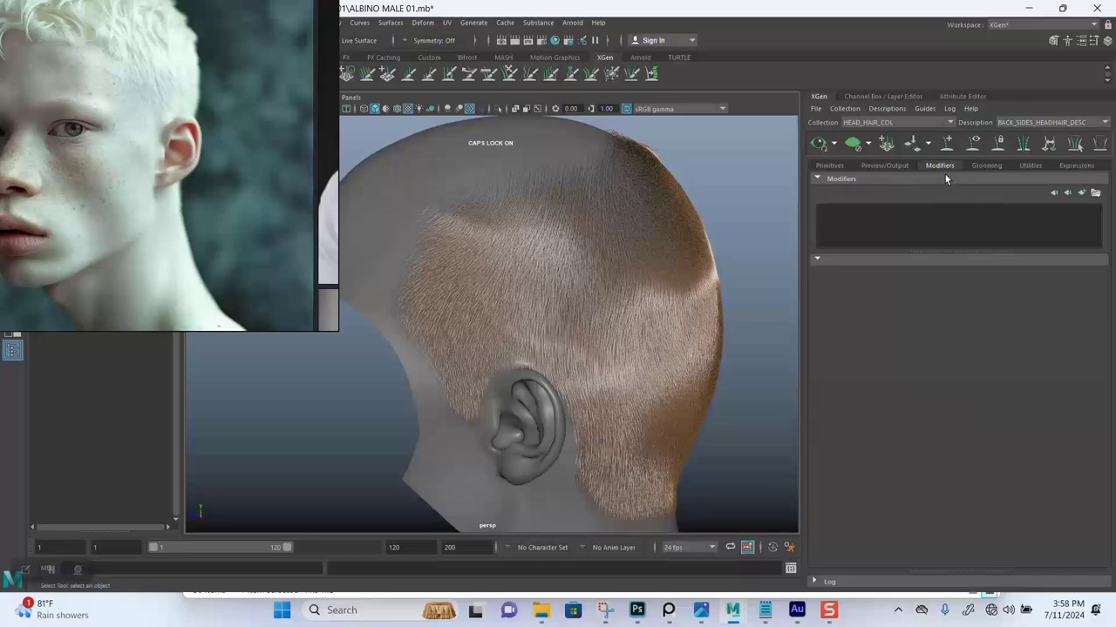
left_click(1081, 194)
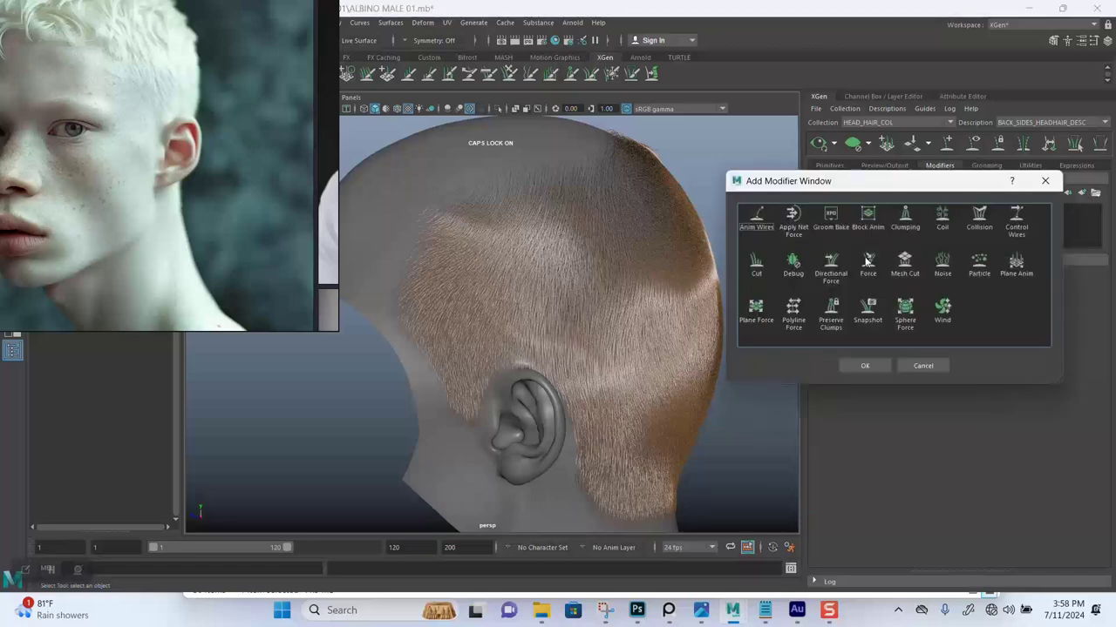
left_click(862, 366)
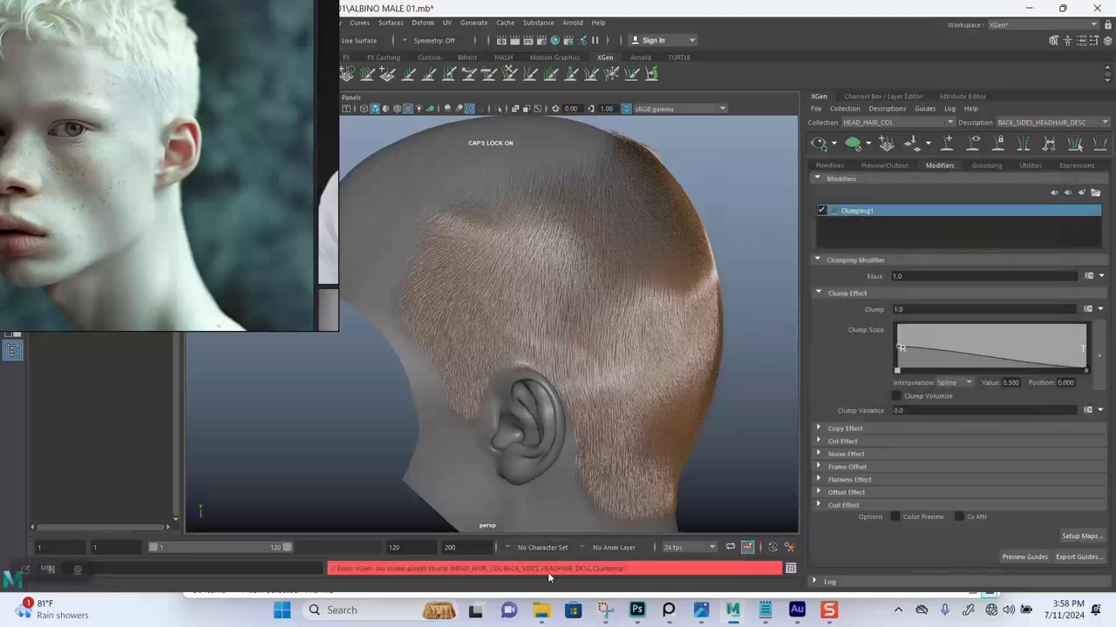
- Open the clumping map setup for the modifier and generate clump points at a density of 5
left_click(1079, 537)
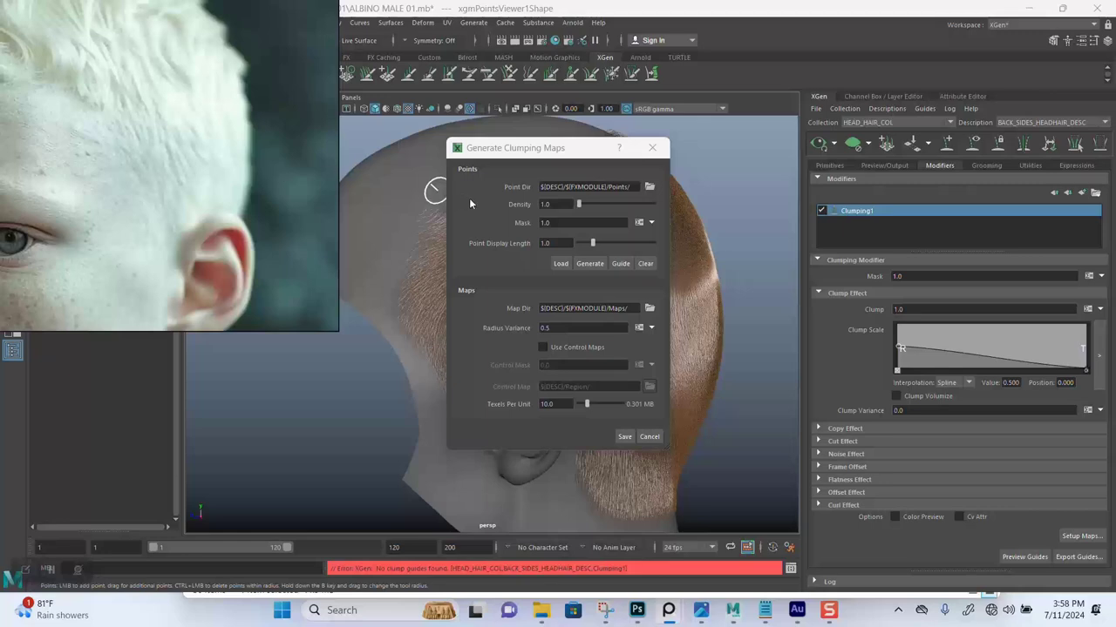
left_click(562, 204)
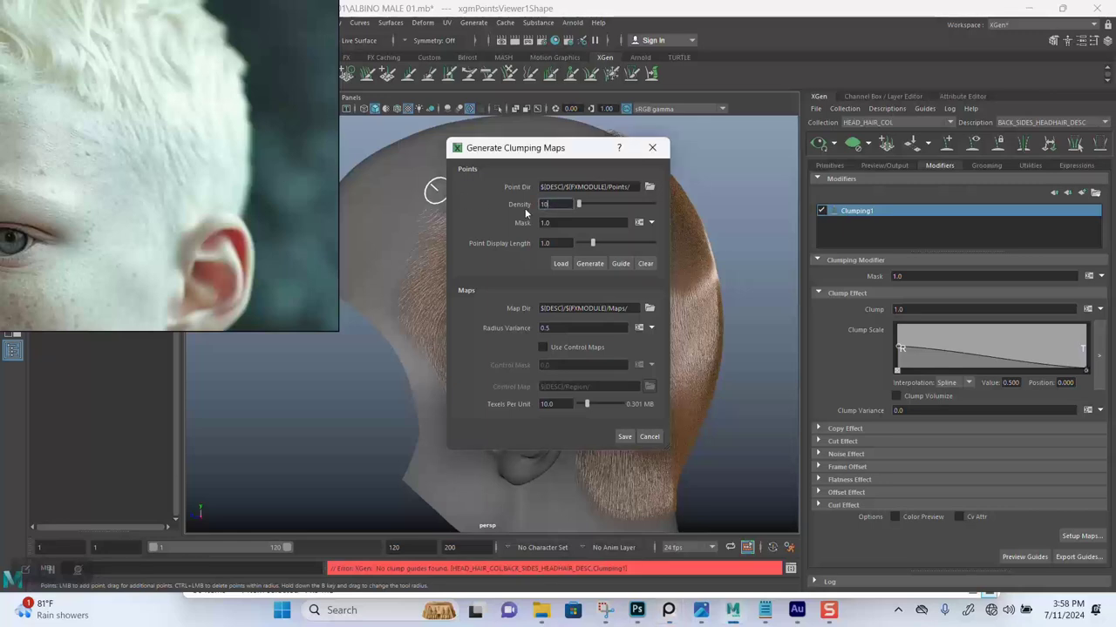
left_click_drag(554, 206, 532, 210)
key("Return")
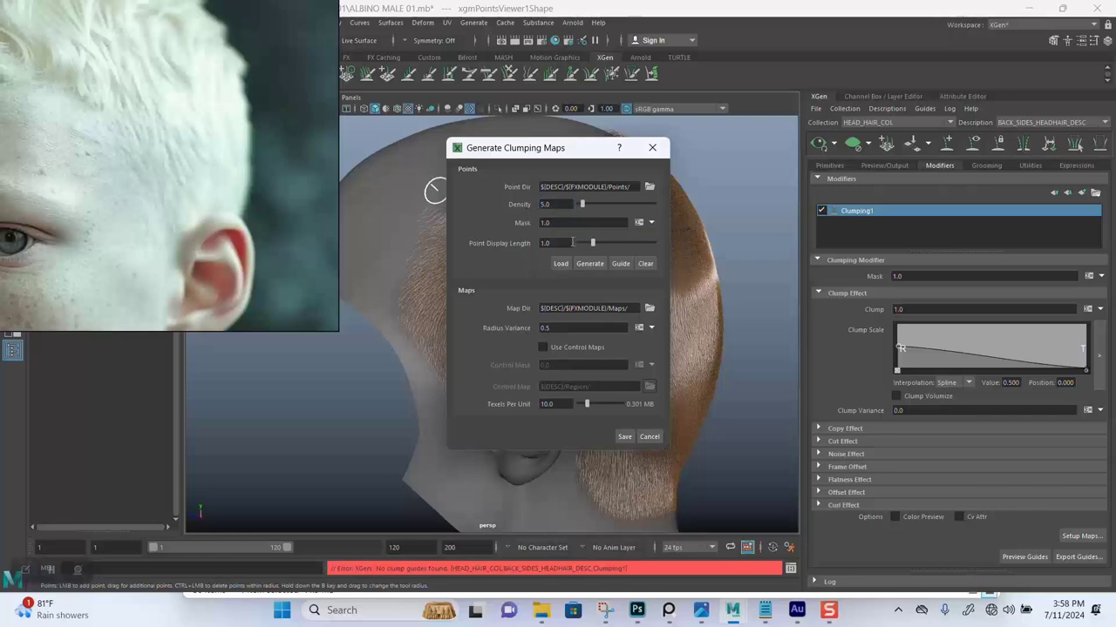
left_click(589, 264)
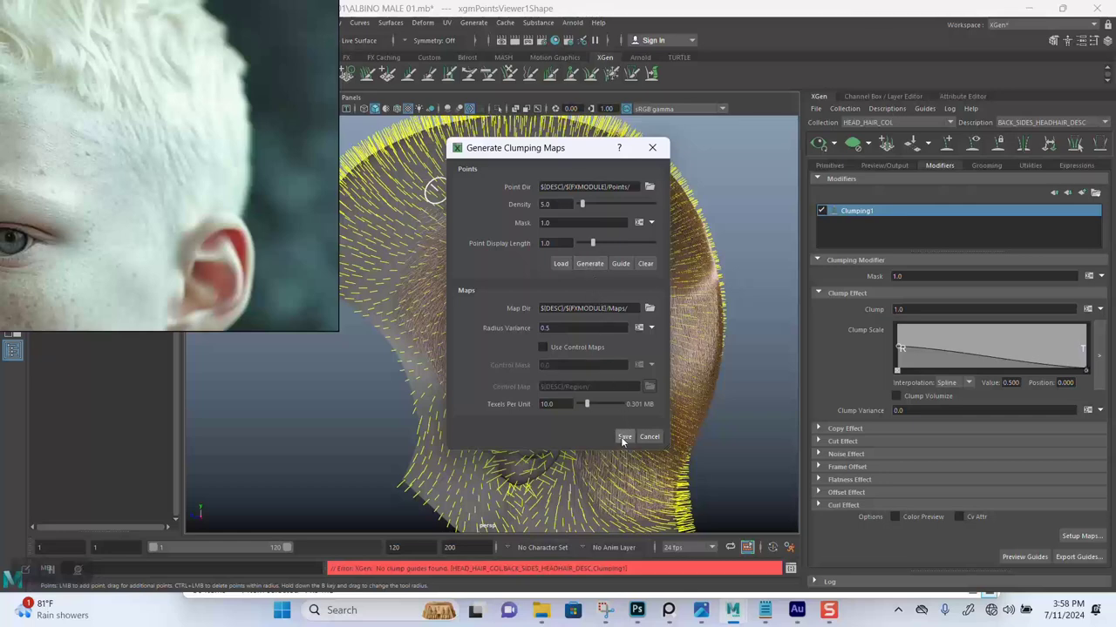
- Set the clump point mask to 0.8, regenerate the points and save the clumping maps
double_click(555, 222)
type("0.8")
left_click(593, 267)
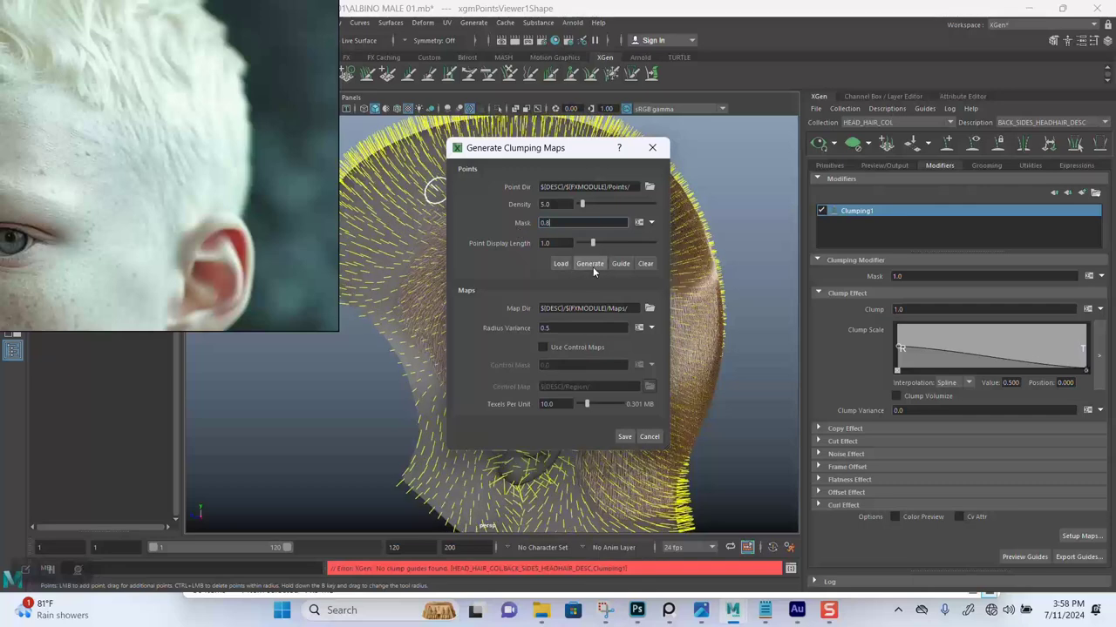
left_click(625, 437)
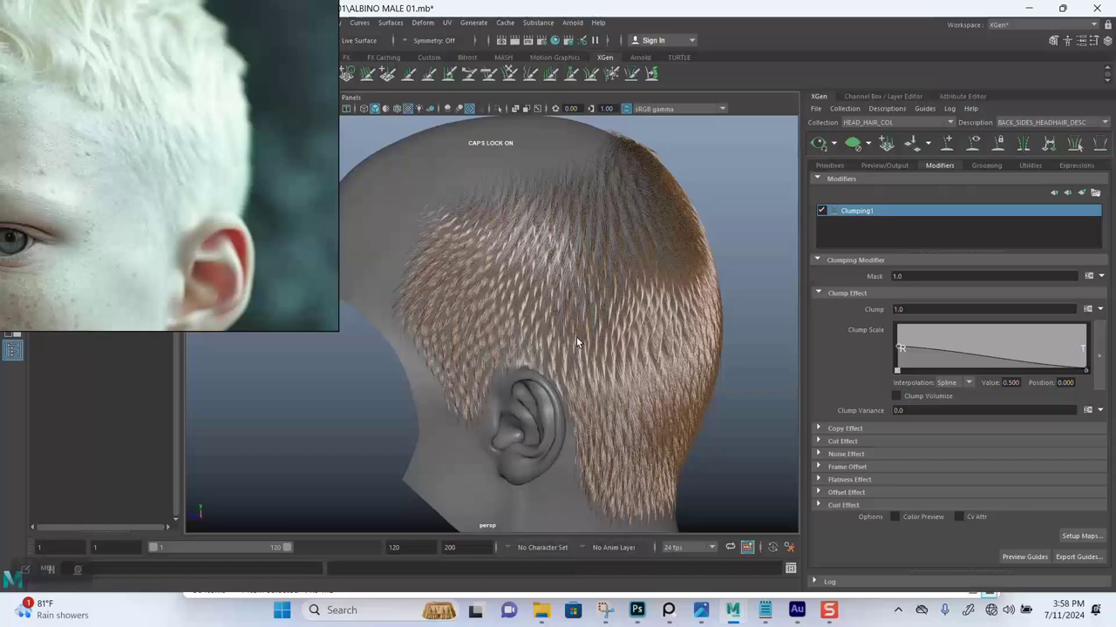
- Examine the clumped hair above the ear and at the back of the head, comparing it with the reference photo
left_click_drag(612, 333, 570, 266, "alt")
right_click_drag(570, 266, 529, 252, "alt")
middle_click_drag(529, 253, 514, 357, "alt")
right_click_drag(514, 358, 531, 361, "alt")
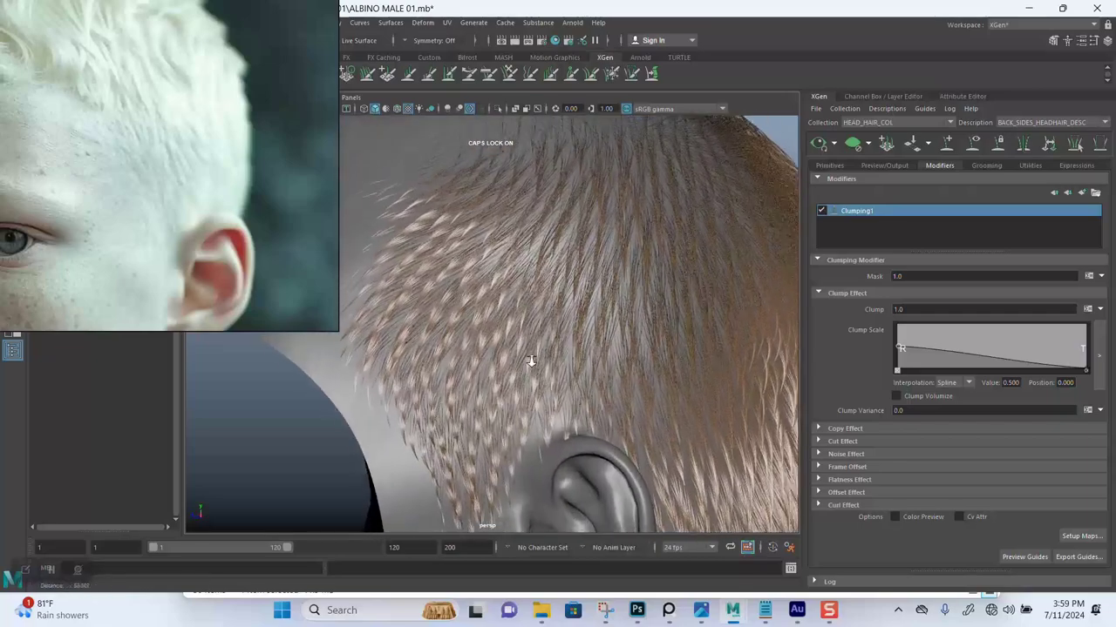
left_click_drag(531, 361, 552, 325, "alt")
middle_click_drag(552, 325, 550, 292, "alt")
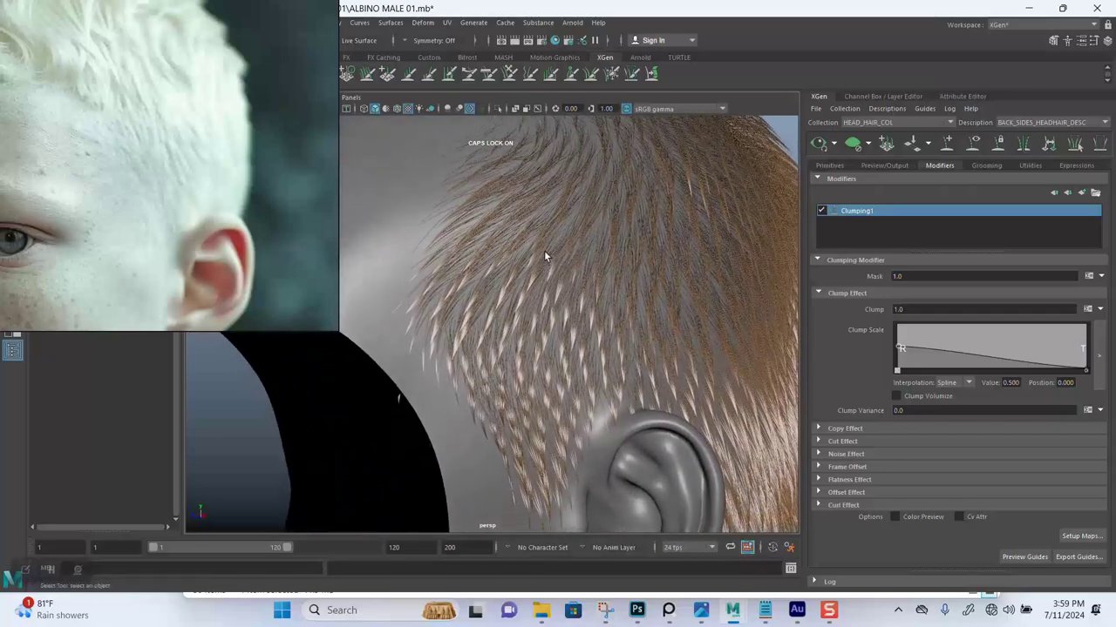
mouse_move(544, 254)
left_mouse_down("alt")
mouse_move(558, 309)
mouse_move(580, 291)
mouse_move(602, 294)
mouse_move(586, 267)
mouse_move(544, 268)
left_mouse_up("alt")
scroll(180, 147, "up", 3)
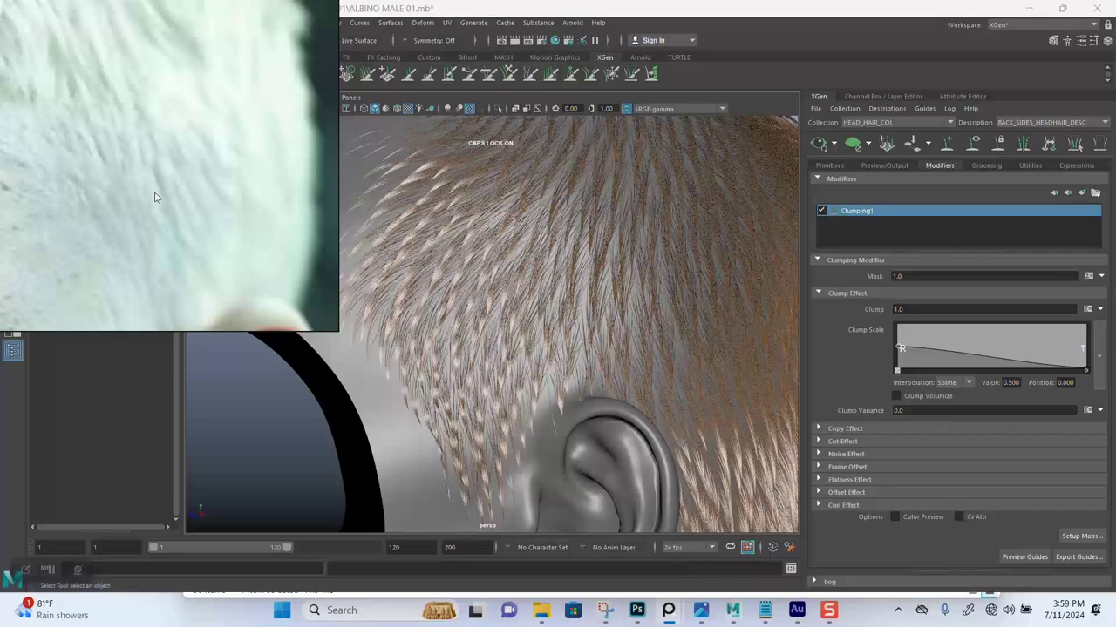
scroll(155, 187, "down", 3)
mouse_move(479, 329)
left_mouse_down("alt")
mouse_move(521, 298)
mouse_move(566, 327)
mouse_move(535, 286)
mouse_move(396, 291)
mouse_move(391, 325)
mouse_move(422, 301)
mouse_move(535, 267)
mouse_move(462, 279)
mouse_move(473, 319)
left_mouse_up("alt")
right_click_drag(473, 319, 522, 289, "alt")
left_click_drag(522, 289, 575, 244, "alt")
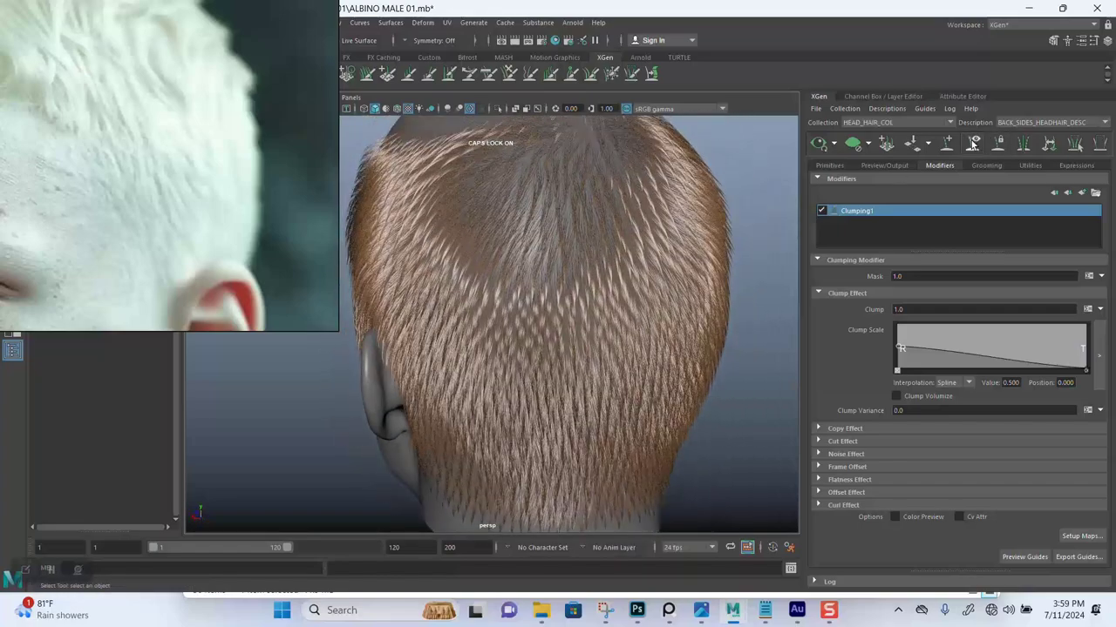
- Display the guides and try scaling the selected guides around the crown before clearing the selection
left_click(973, 144)
left_click_drag(643, 277, 610, 287, "alt")
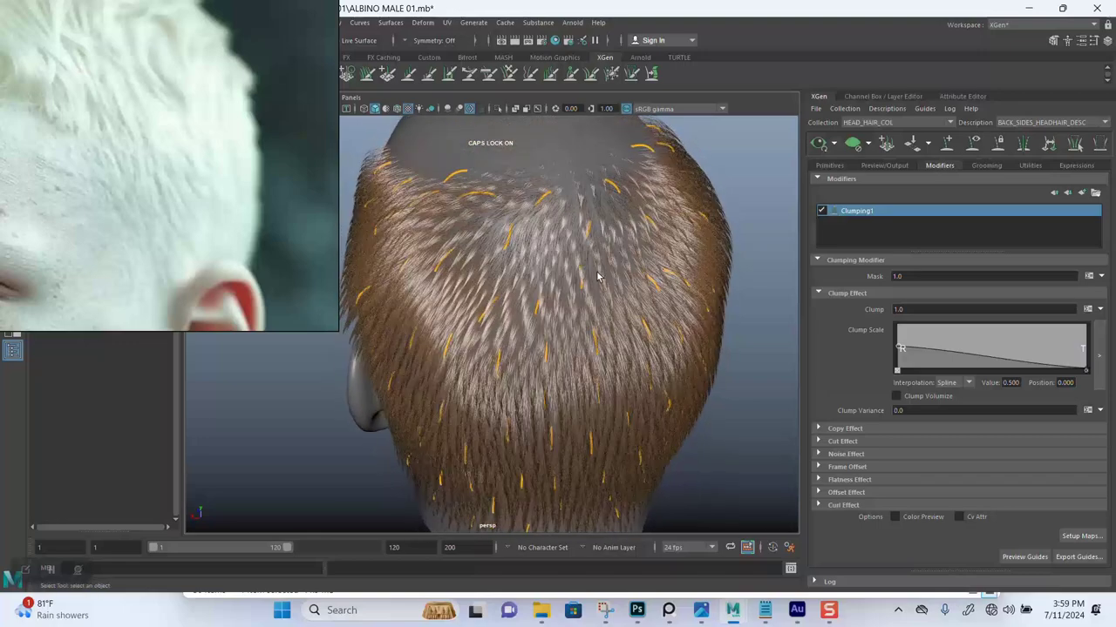
right_click_drag(610, 287, 529, 233, "alt")
left_click_drag(529, 232, 490, 194, "alt")
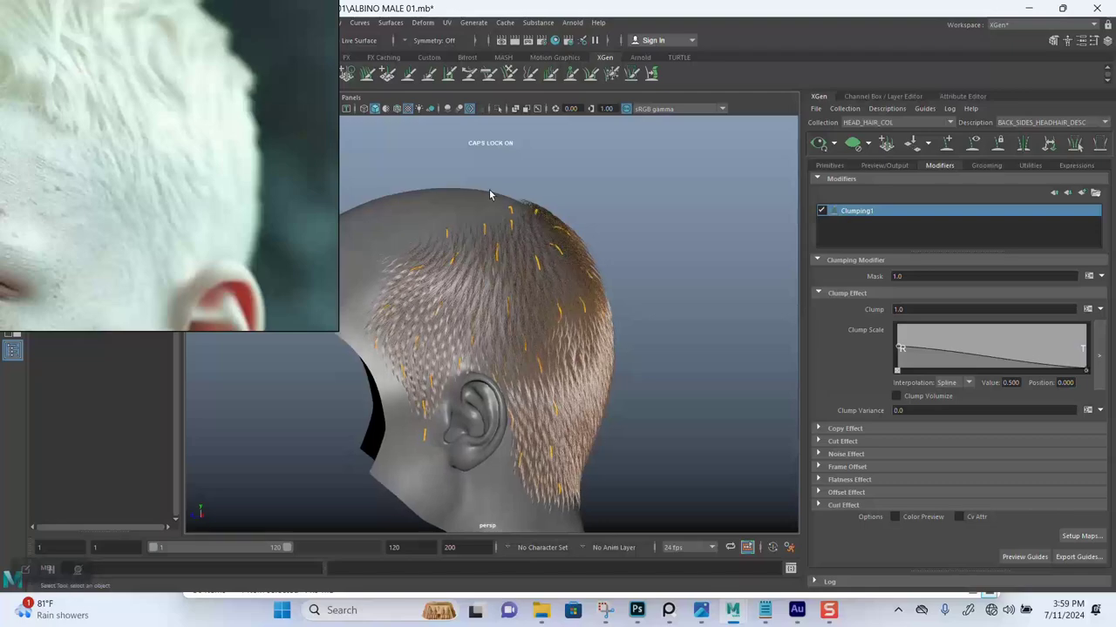
left_click_drag(613, 297, 497, 228)
key("r")
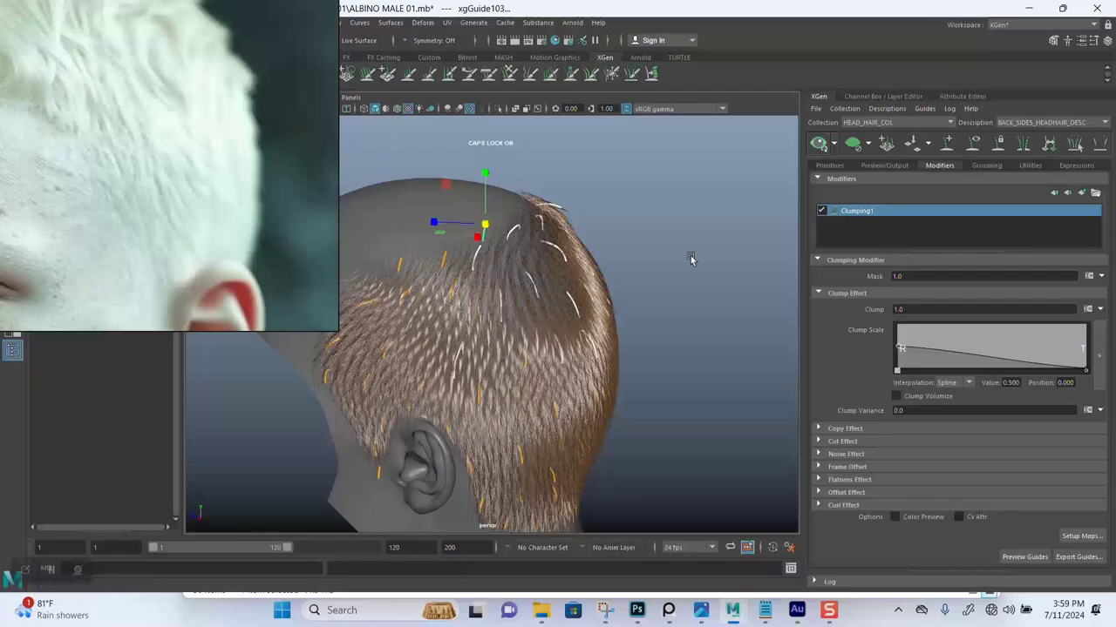
left_click_drag(660, 290, 608, 298, "alt")
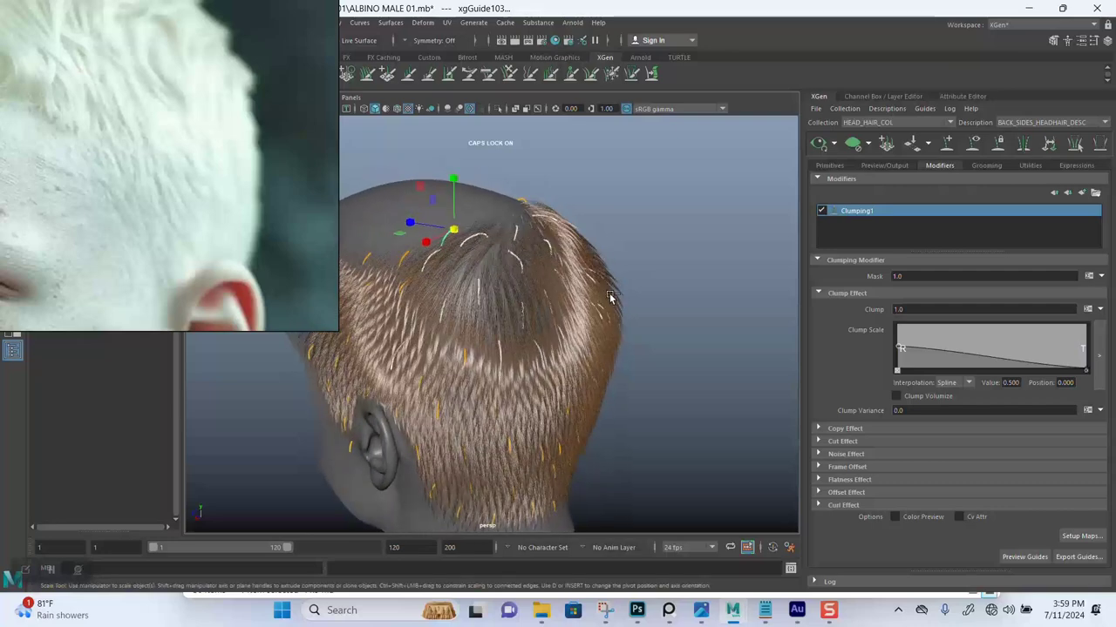
left_click(609, 297)
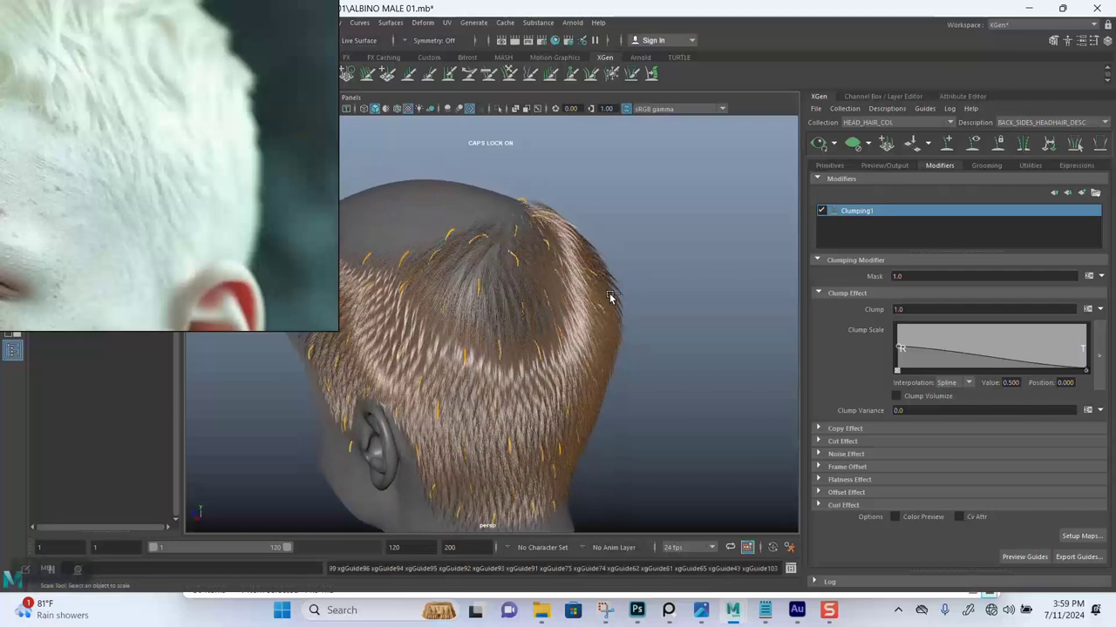
- Try enlarging the crown guides uniformly by a factor of about 1.37 and refresh the hair preview
left_click(819, 144)
left_click_drag(627, 255, 542, 237, "alt")
left_click_drag(581, 283, 581, 284)
left_click_drag(582, 283, 524, 242, "alt")
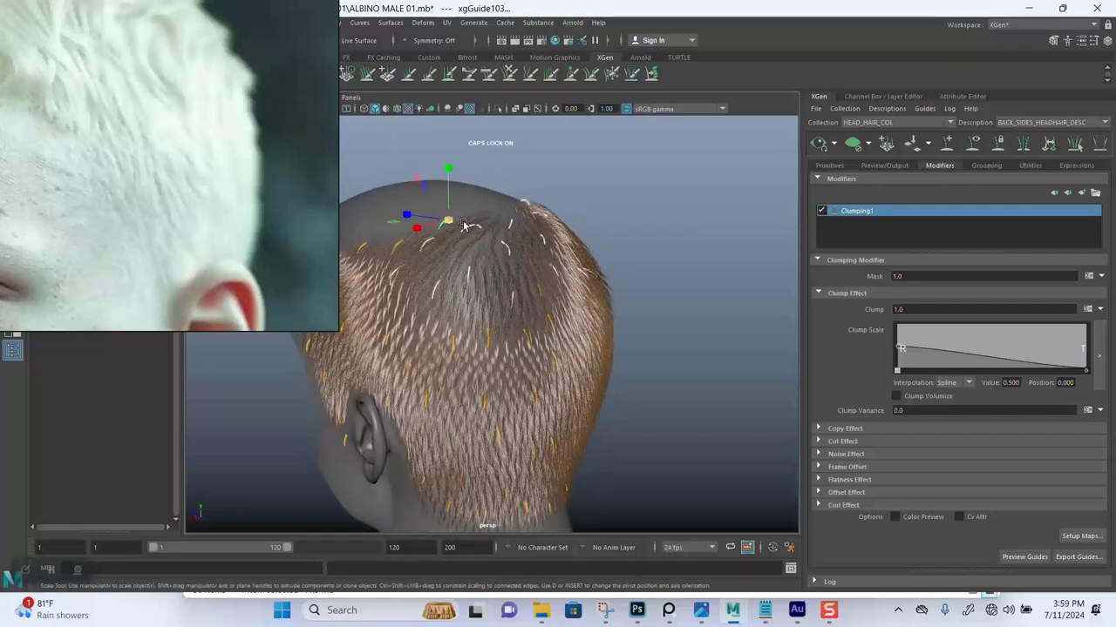
left_click_drag(448, 220, 461, 224)
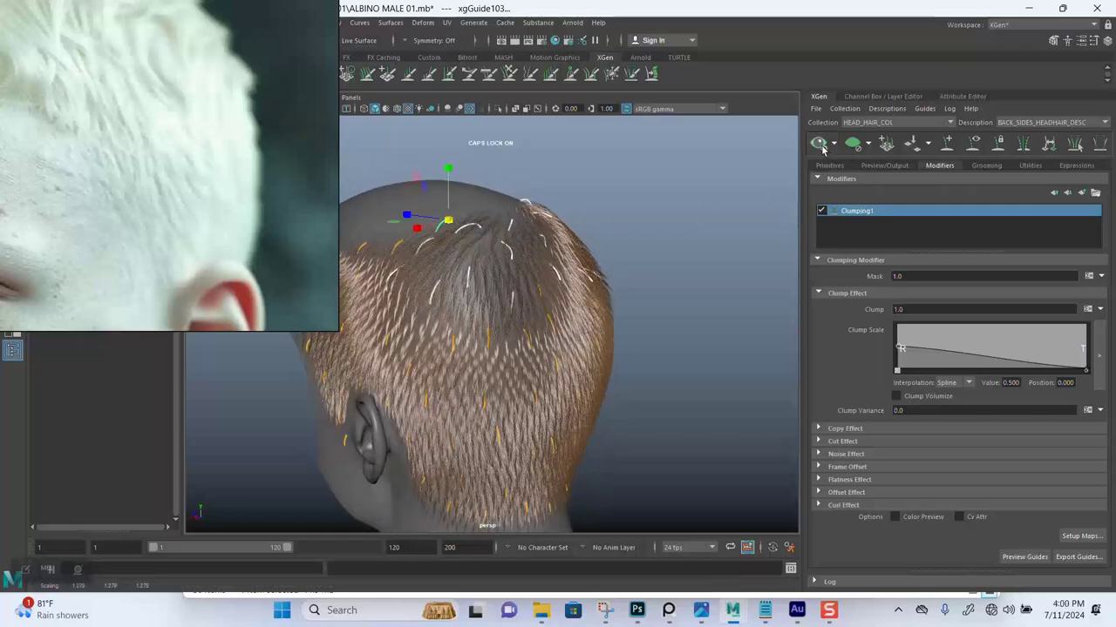
left_click(820, 147)
left_click_drag(643, 262, 697, 259, "alt")
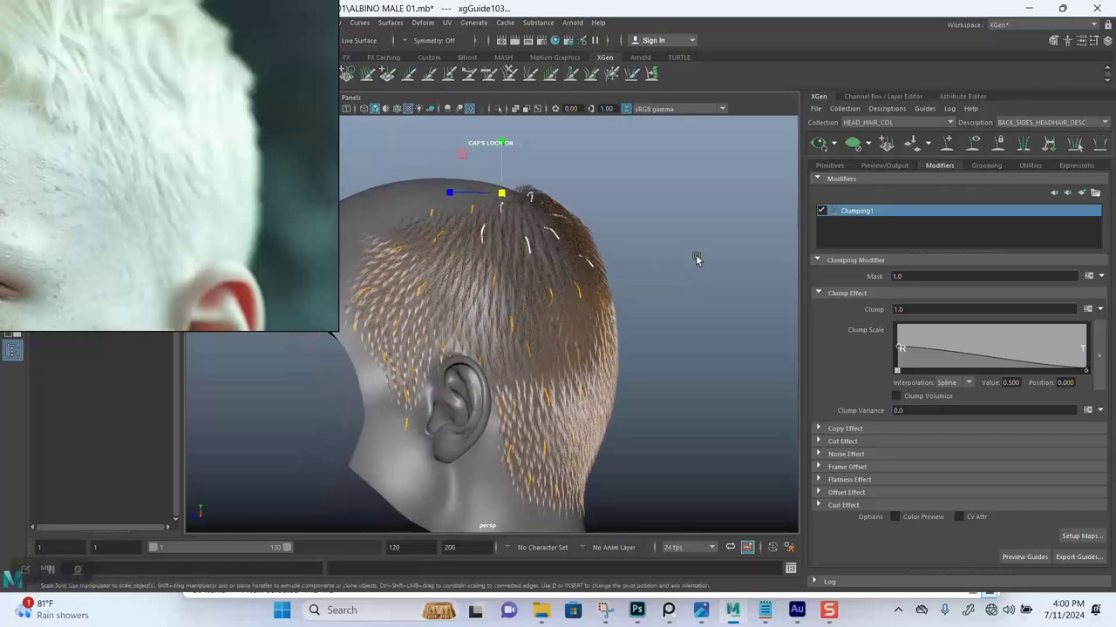
- Try rotating the selected crown guides by a few degrees, then deselect them to check the hair
right_click_drag(639, 253, 644, 278, "alt")
left_click_drag(643, 279, 621, 260, "alt")
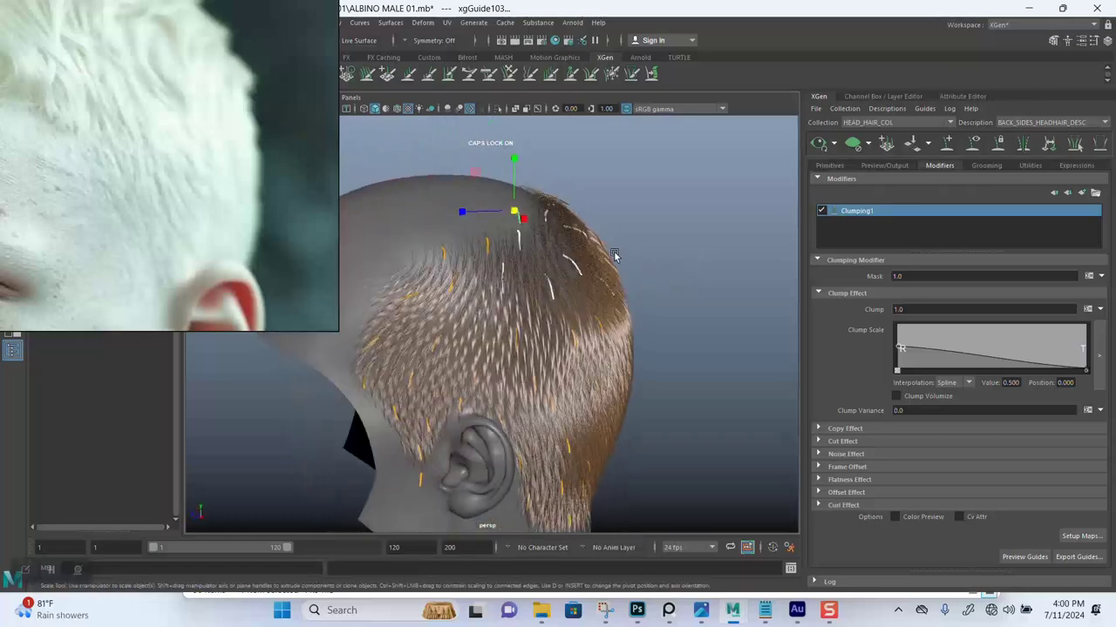
key("e")
left_click_drag(571, 191, 566, 184)
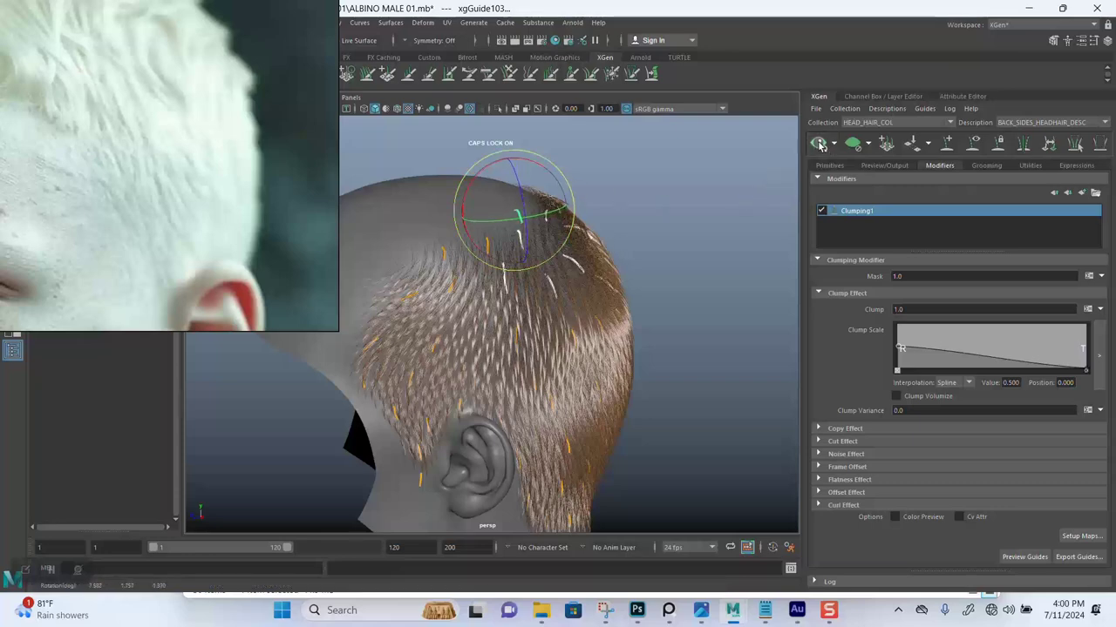
left_click_drag(662, 261, 626, 242, "alt")
left_click(683, 194)
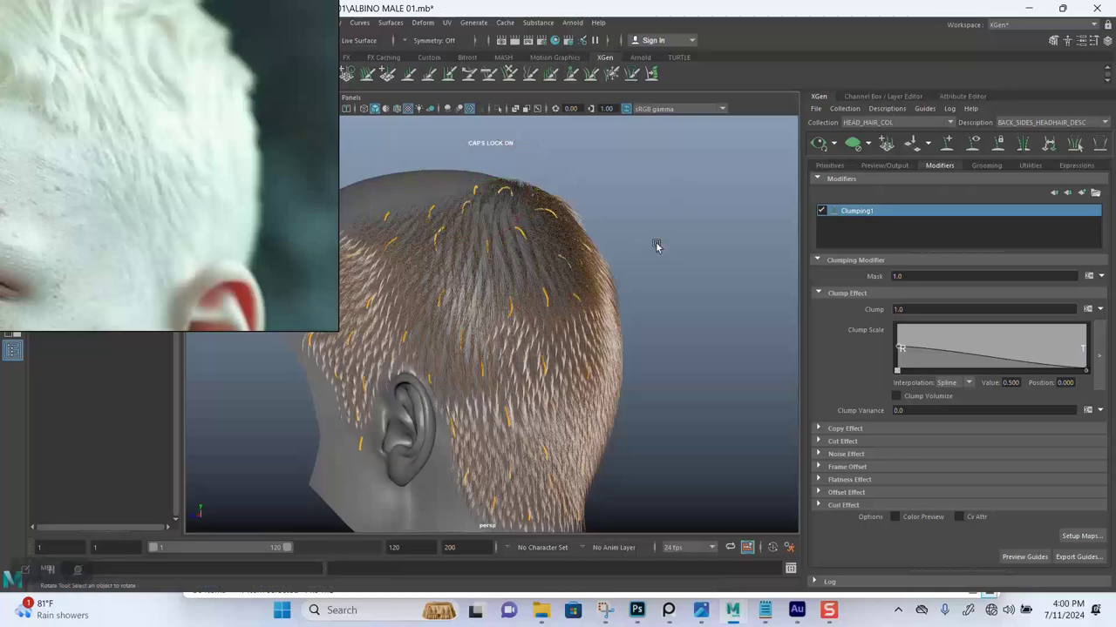
- Inspect the crown from behind and undo the recent scaling and rotation of its guides
right_click_drag(660, 269, 558, 231, "alt")
mouse_move(558, 231)
left_mouse_down("alt")
mouse_move(498, 249)
mouse_move(506, 268)
mouse_move(392, 279)
mouse_move(385, 289)
mouse_move(425, 326)
mouse_move(472, 331)
mouse_move(593, 261)
mouse_move(690, 316)
mouse_move(678, 301)
mouse_move(664, 323)
mouse_move(653, 304)
mouse_move(667, 319)
mouse_move(575, 261)
mouse_move(488, 232)
mouse_move(505, 200)
mouse_move(485, 187)
mouse_move(549, 244)
mouse_move(538, 241)
left_mouse_up("alt")
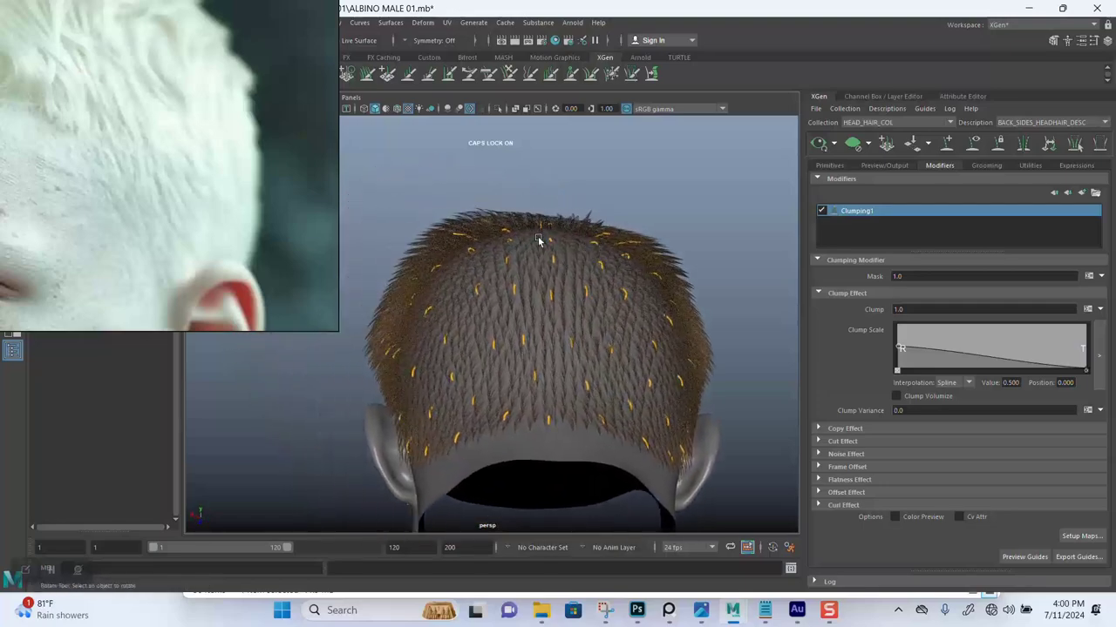
key("ctrl+z")
key("ctrl+z")
key("ctrl+z")
key("ctrl+z")
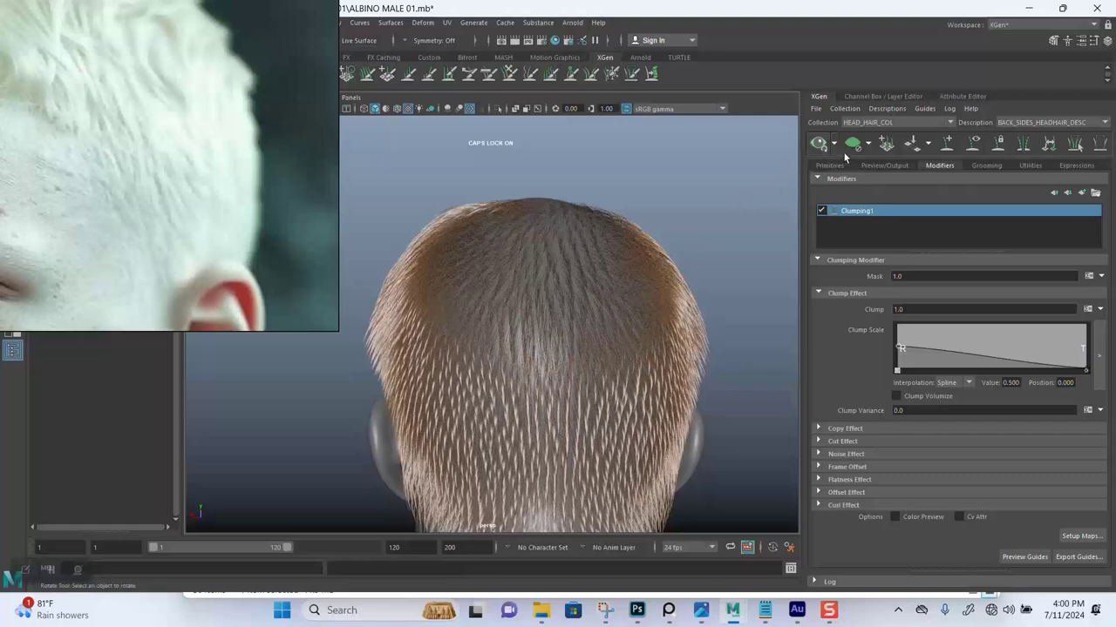
- Show the guides again and clear the hair preview so only the guides remain on the scalp
left_click(971, 146)
scroll(529, 294, "up", 3)
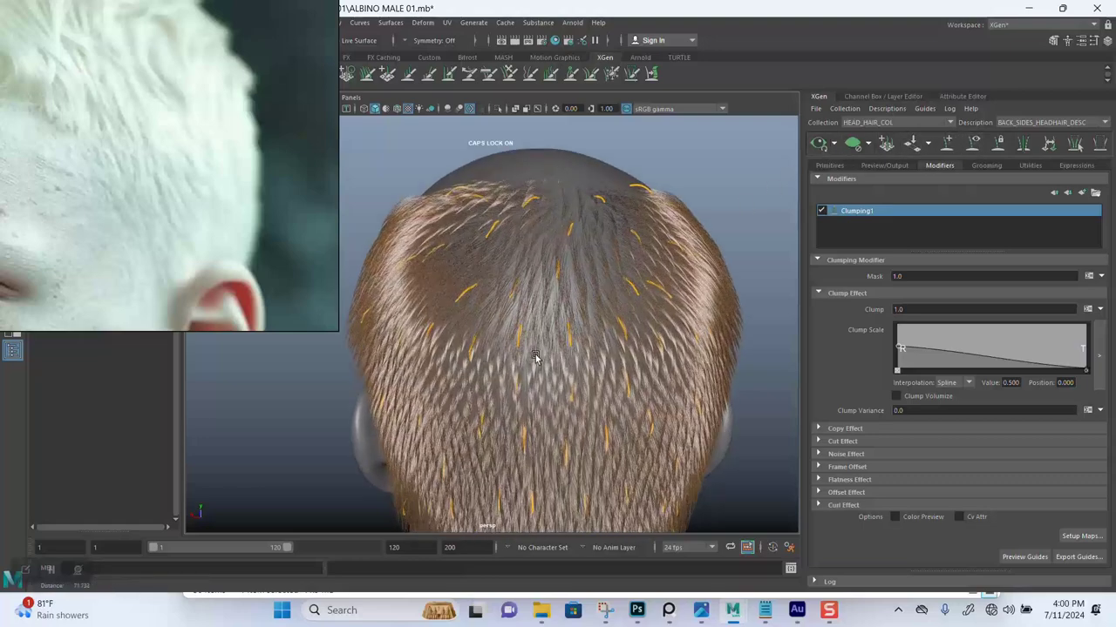
left_click(855, 150)
- Try selecting individual guides at the crown and rotating one of them, then undo the rotation
left_click_drag(563, 257, 451, 288, "alt")
left_click(513, 235)
left_click(484, 242)
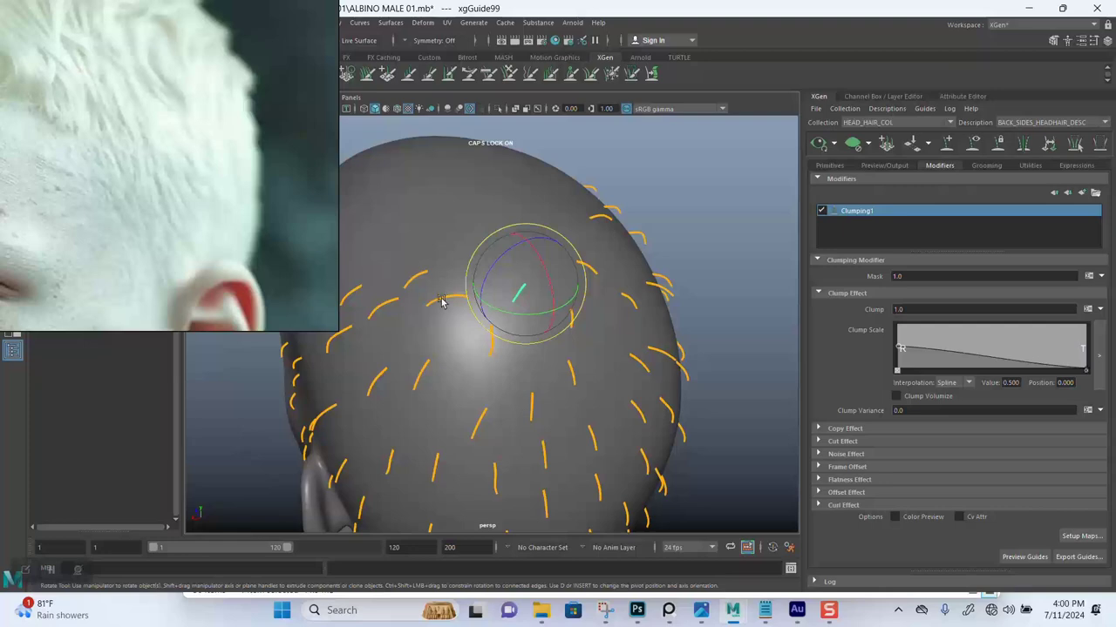
left_click(463, 305)
left_click(512, 297)
left_click(448, 297, "shift")
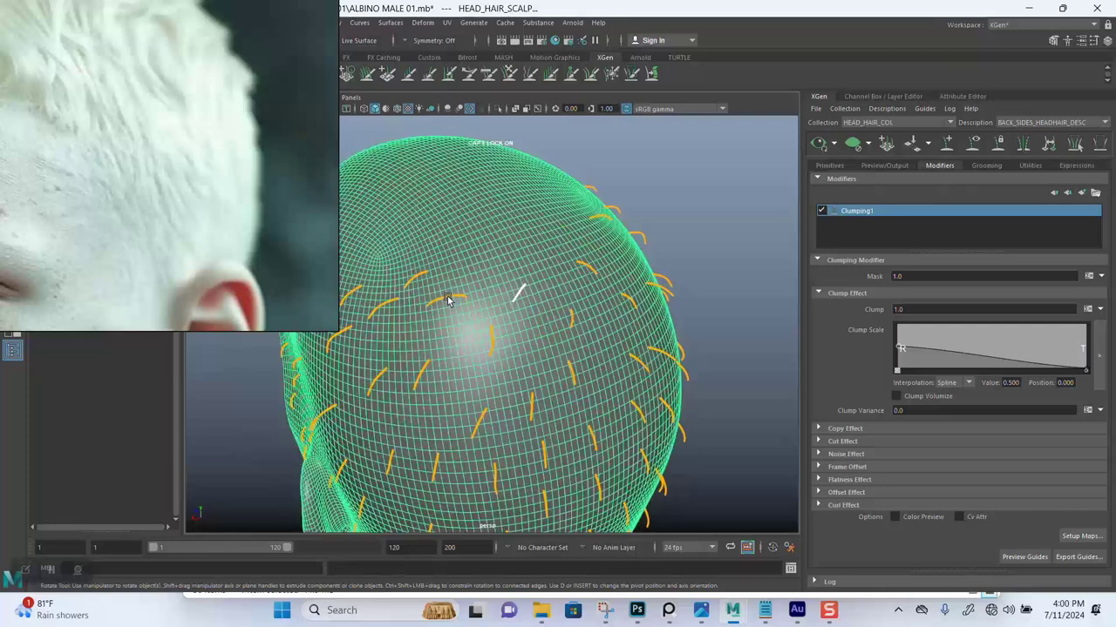
key("ctrl+z")
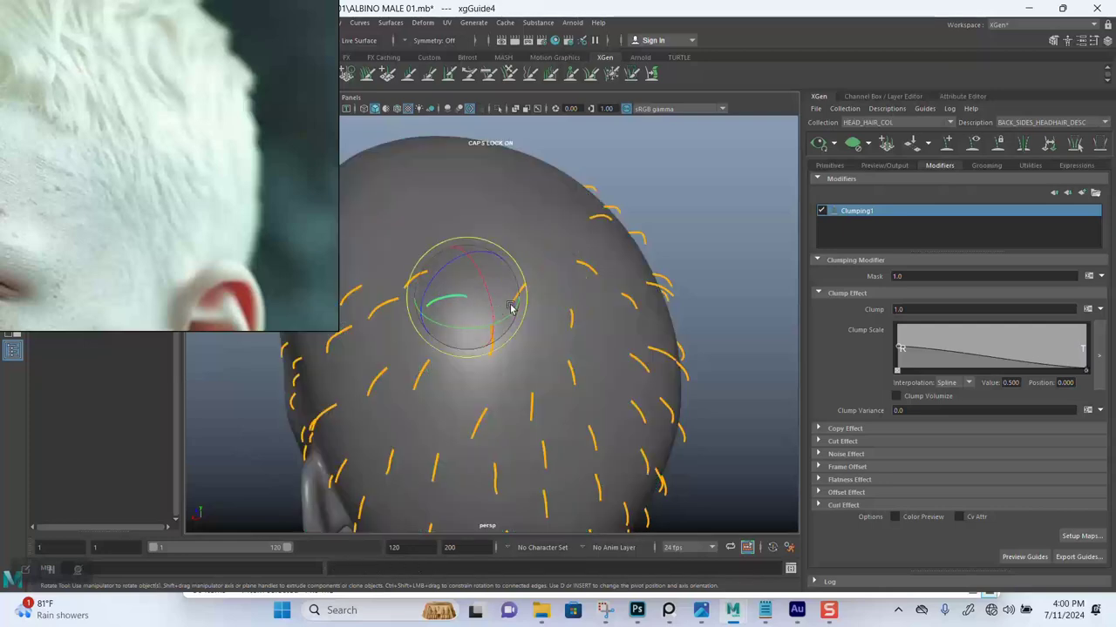
left_click_drag(508, 260, 537, 306)
key("ctrl+z")
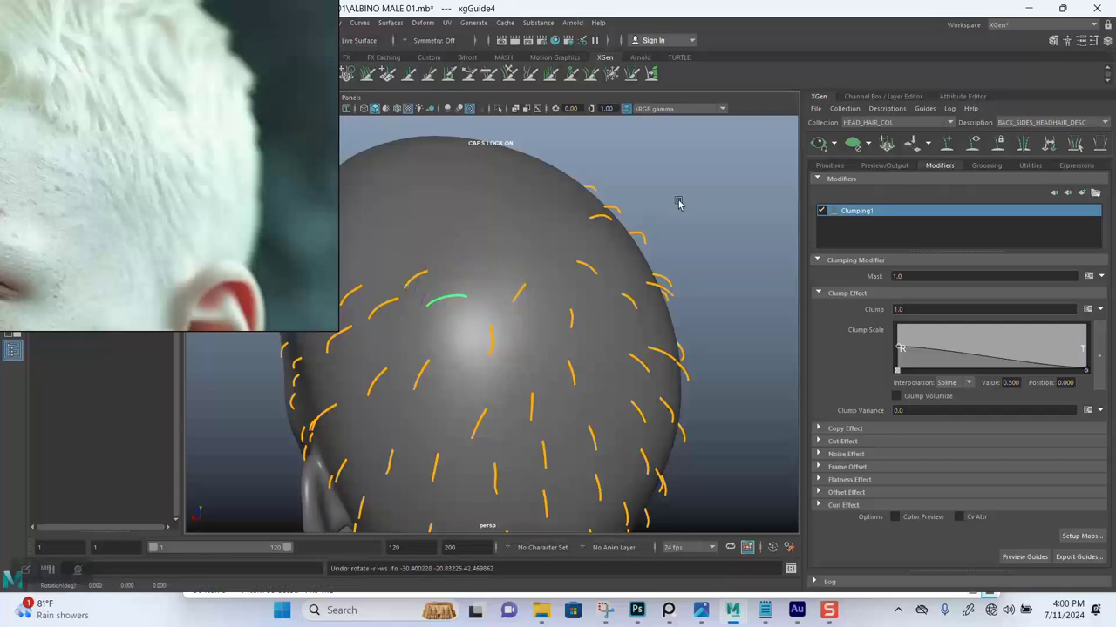
- Select the short guide beside the crown whorl and scale it up slightly and uniformly
left_click(523, 298, "shift")
left_click_drag(550, 329, 449, 293, "alt")
left_click_drag(515, 276, 589, 302, "alt")
left_click(503, 330)
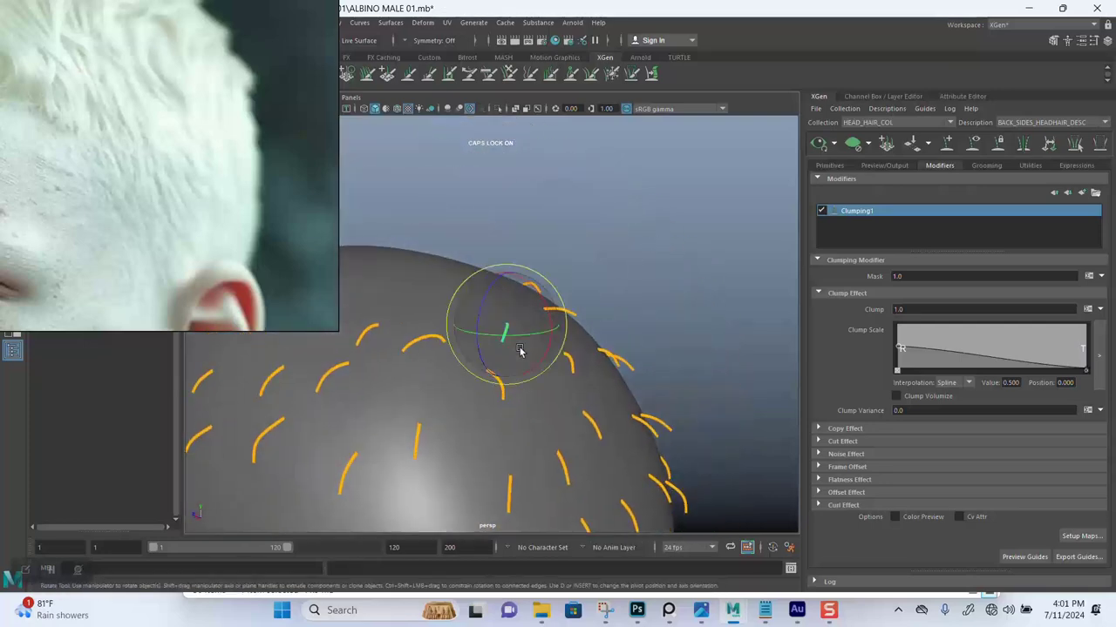
left_click_drag(520, 346, 567, 341, "alt")
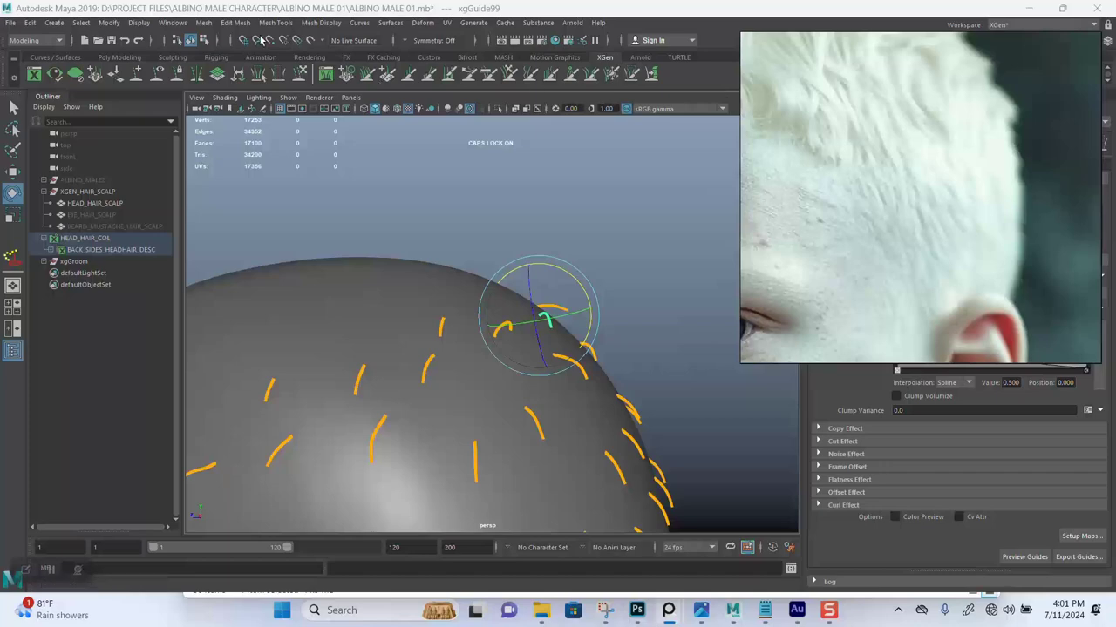
left_click(301, 73)
mouse_move(557, 229)
left_mouse_down("alt")
mouse_move(459, 217)
mouse_move(468, 262)
left_mouse_up("alt")
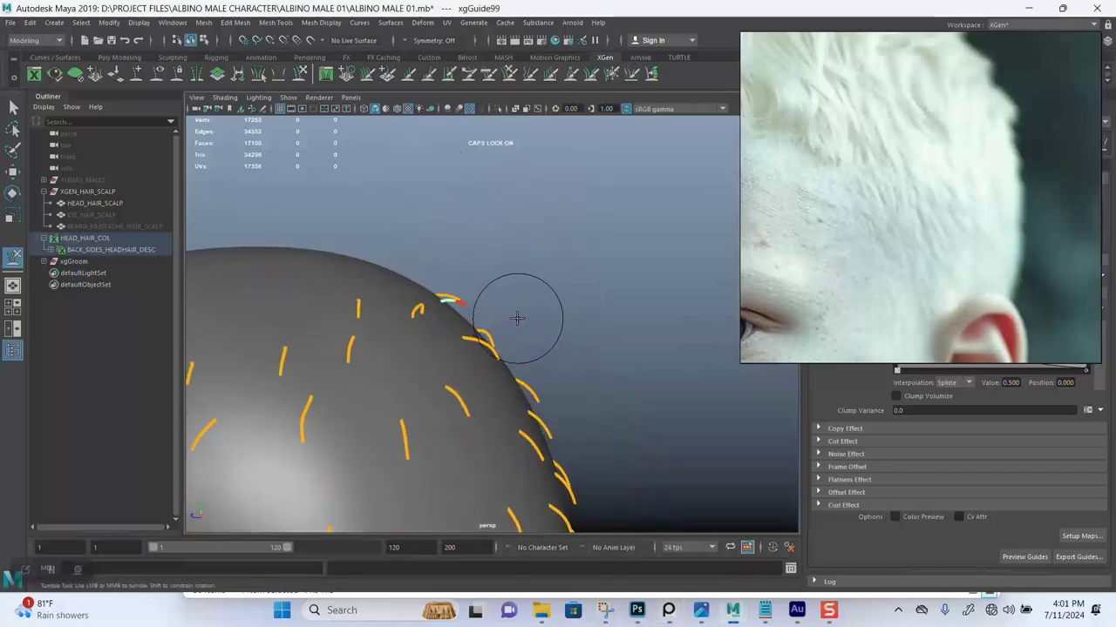
key("r")
left_click_drag(442, 303, 459, 307)
left_click_drag(504, 271, 515, 274, "alt")
left_click_drag(470, 340, 419, 326, "alt")
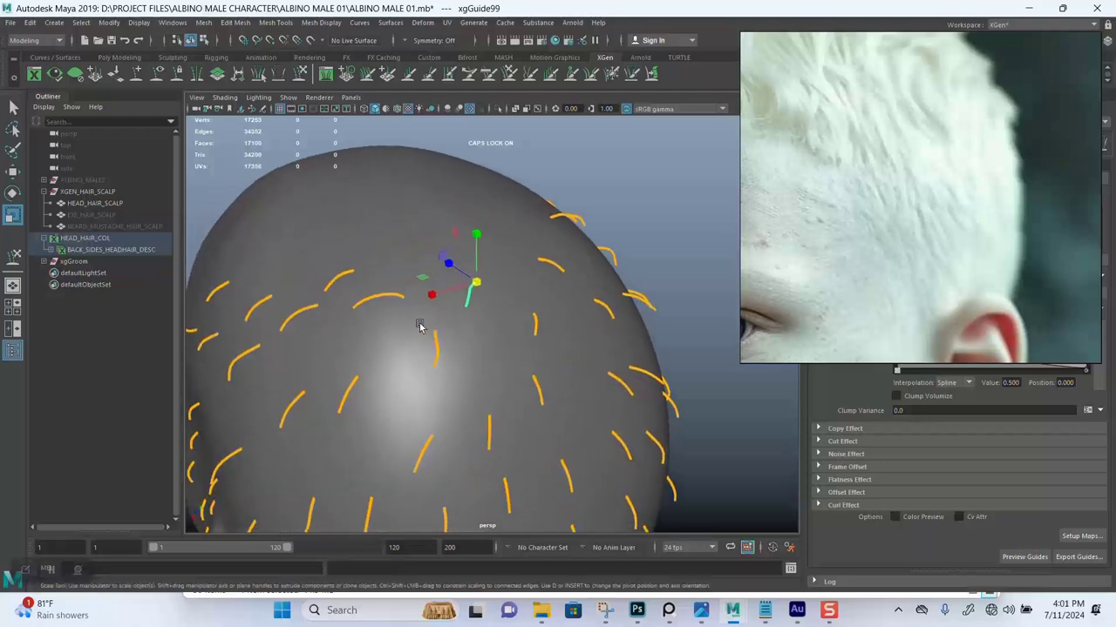
- Sculpt the short guides around the crown so they follow the curve of the scalp
left_click(288, 78)
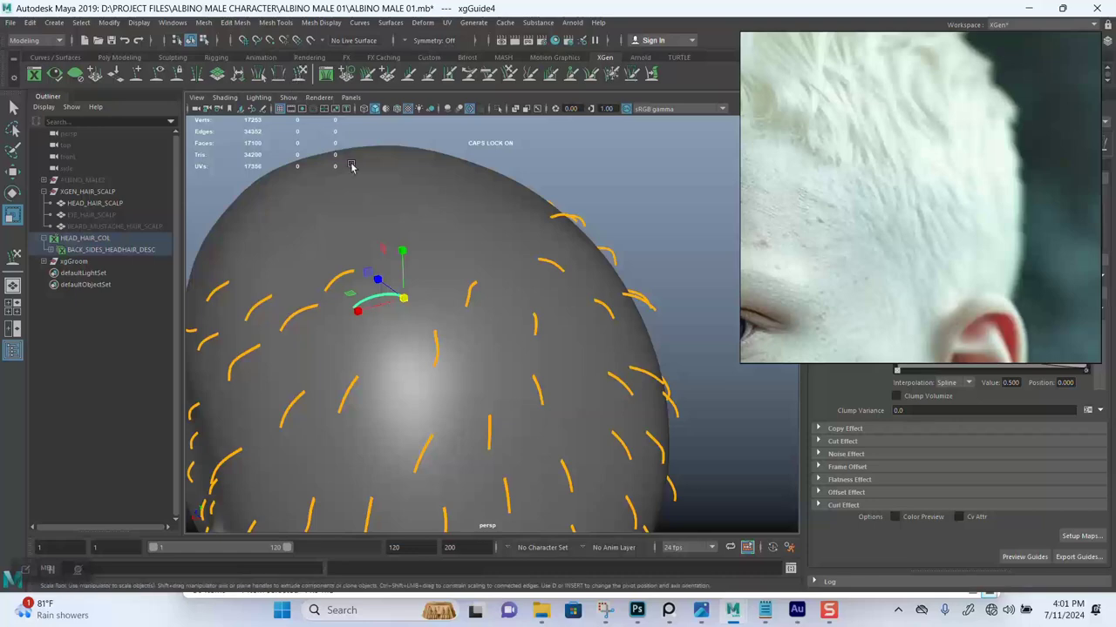
mouse_move(353, 174)
left_mouse_down("alt")
mouse_move(428, 234)
mouse_move(503, 330)
left_mouse_up("alt")
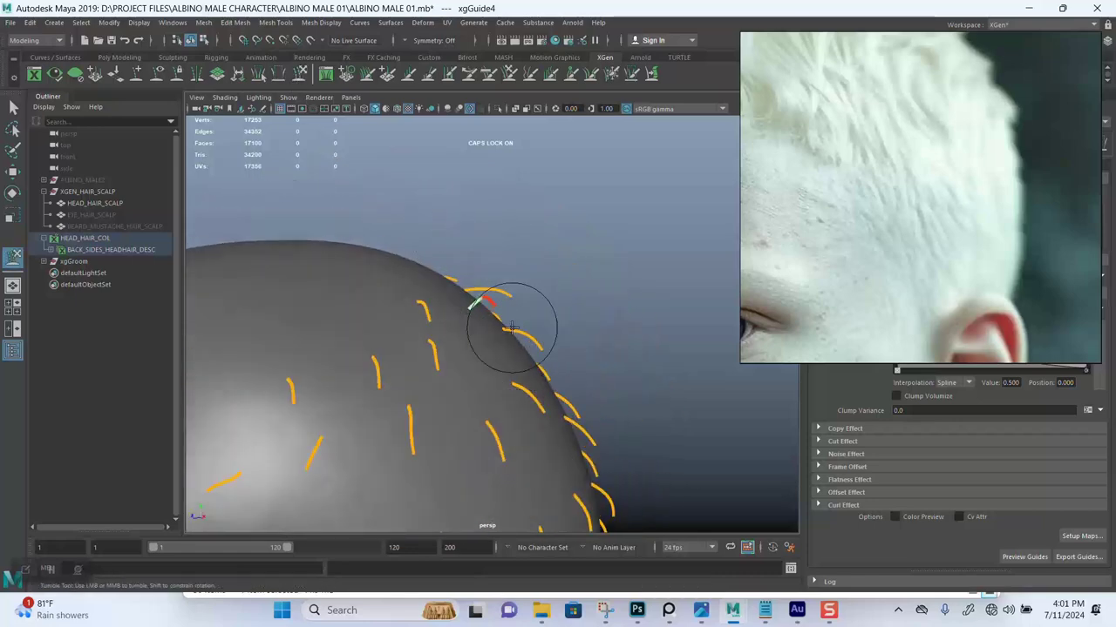
mouse_move(548, 266)
left_mouse_down("alt")
mouse_move(436, 270)
mouse_move(478, 224)
mouse_move(428, 199)
mouse_move(400, 238)
mouse_move(463, 236)
mouse_move(466, 219)
mouse_move(336, 274)
mouse_move(456, 241)
mouse_move(428, 243)
left_mouse_up("alt")
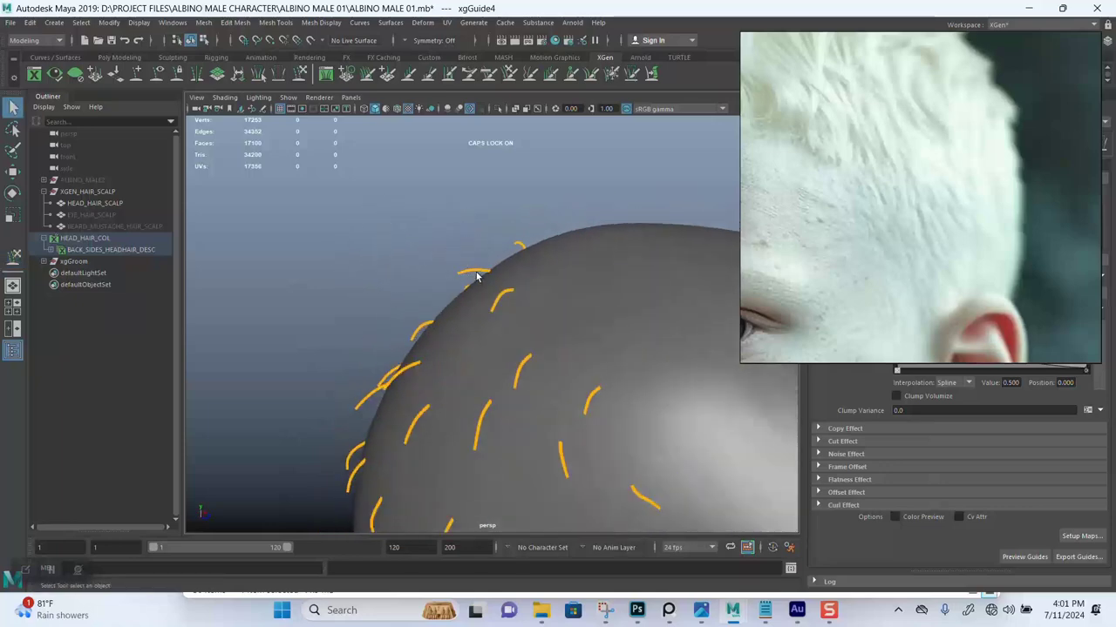
- Scale up the guide at the edge of the crown slightly and select neighbouring guides for resizing
key("r")
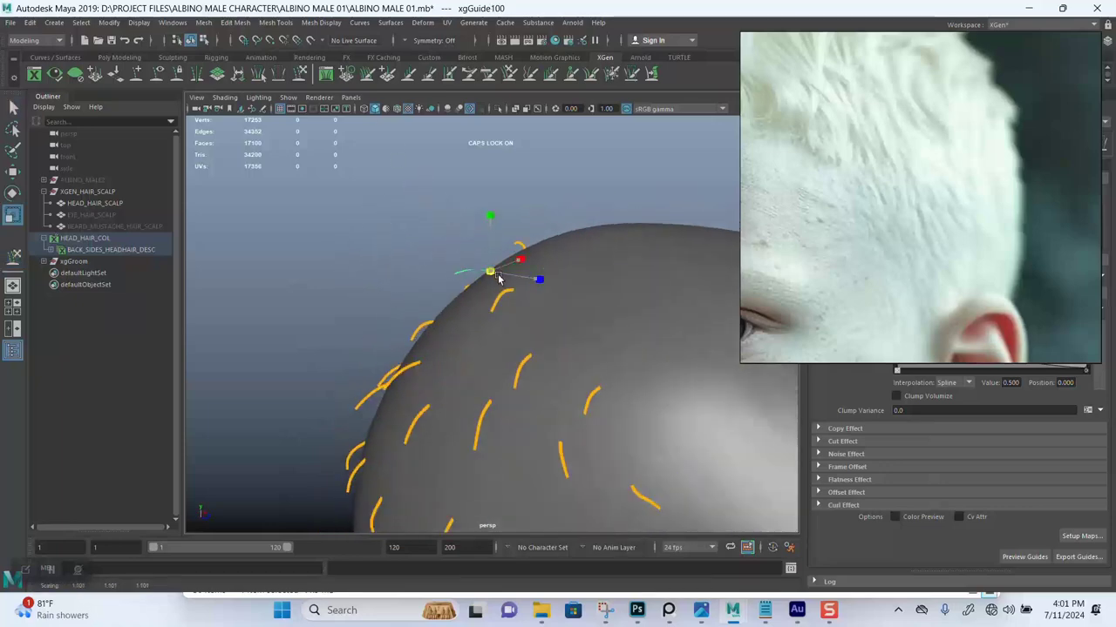
left_click_drag(453, 253, 443, 300, "alt")
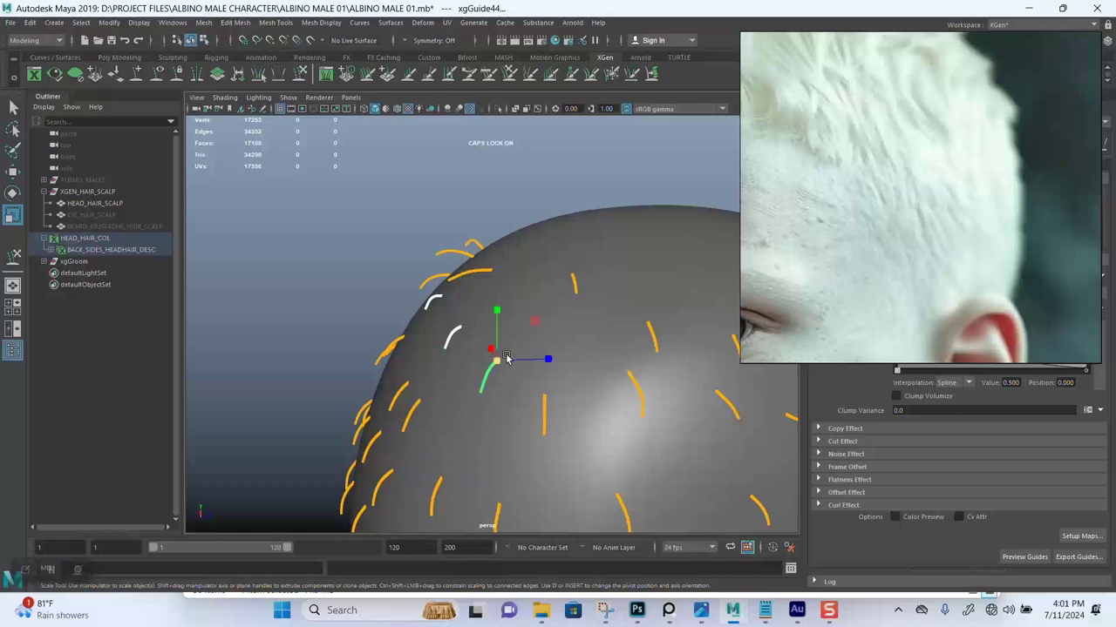
left_click_drag(506, 358, 555, 333, "alt")
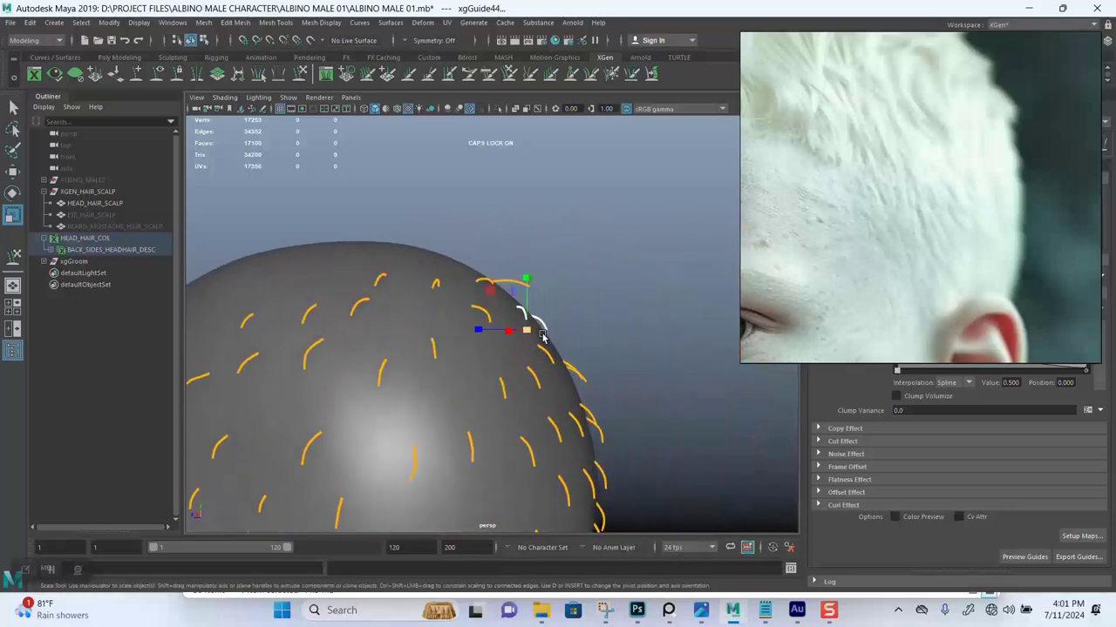
- Rotate the guides behind the crown so they fall along the surface of the head
key("e")
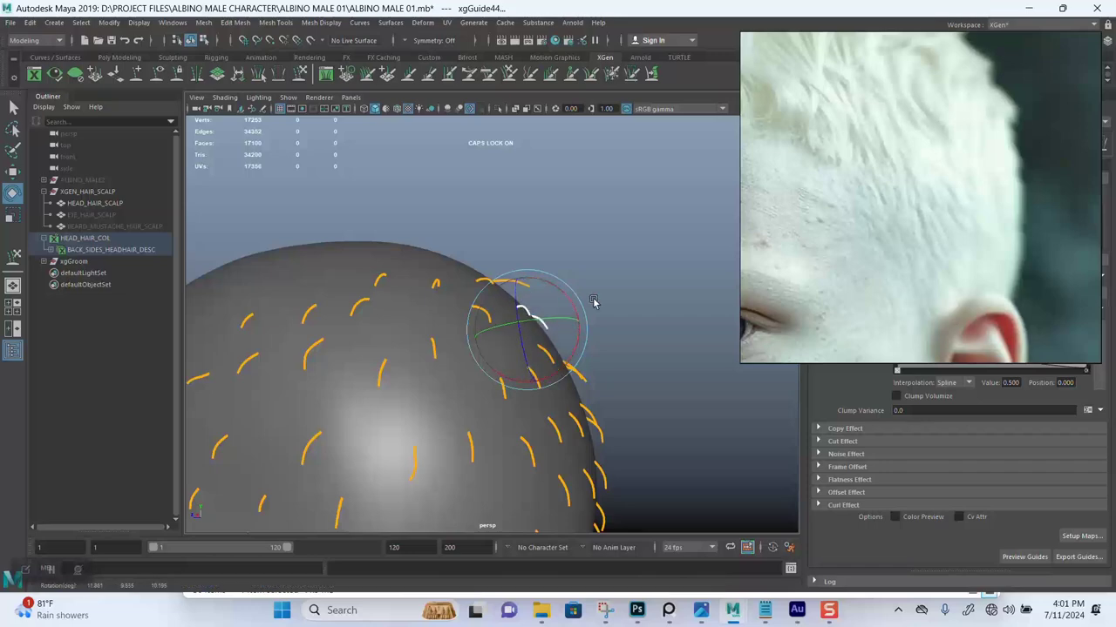
left_click_drag(592, 301, 469, 334, "alt")
key("q")
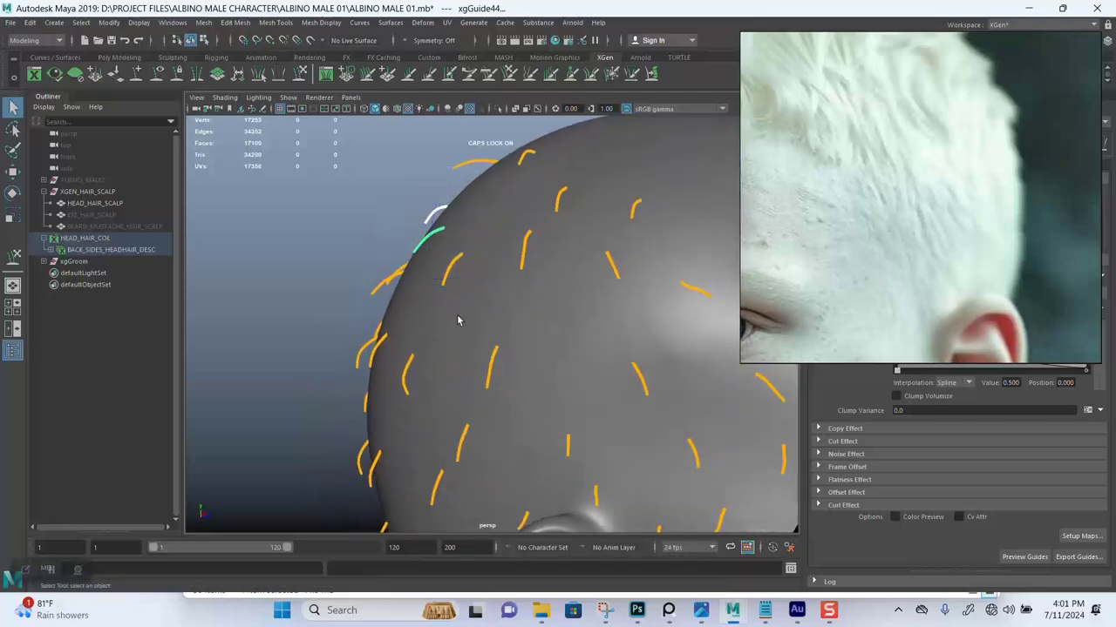
key("e")
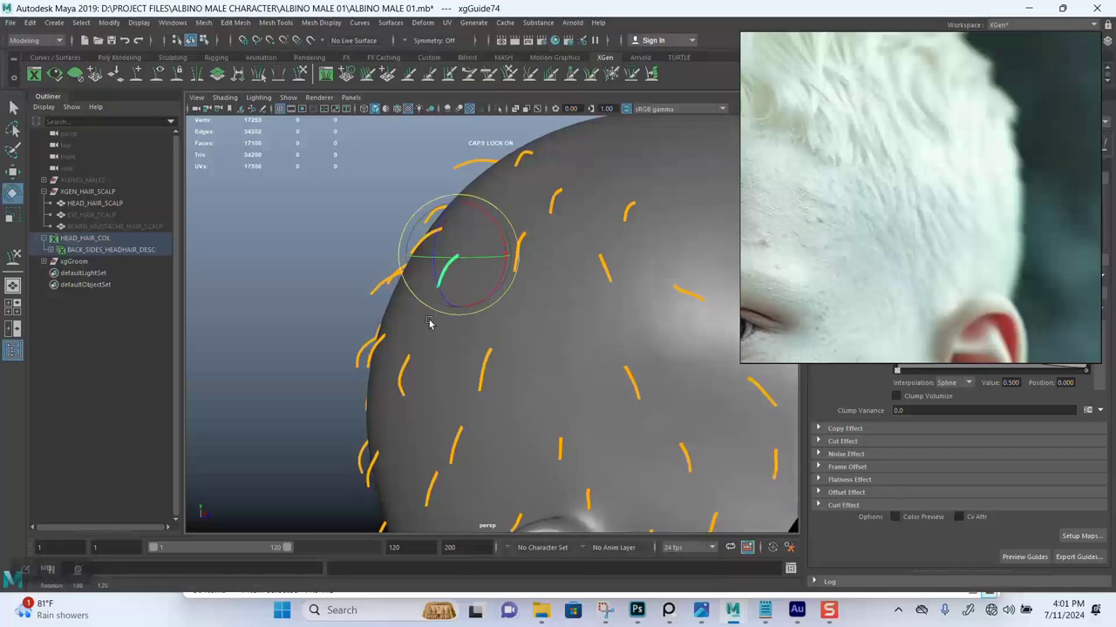
left_click_drag(436, 319, 526, 320, "alt")
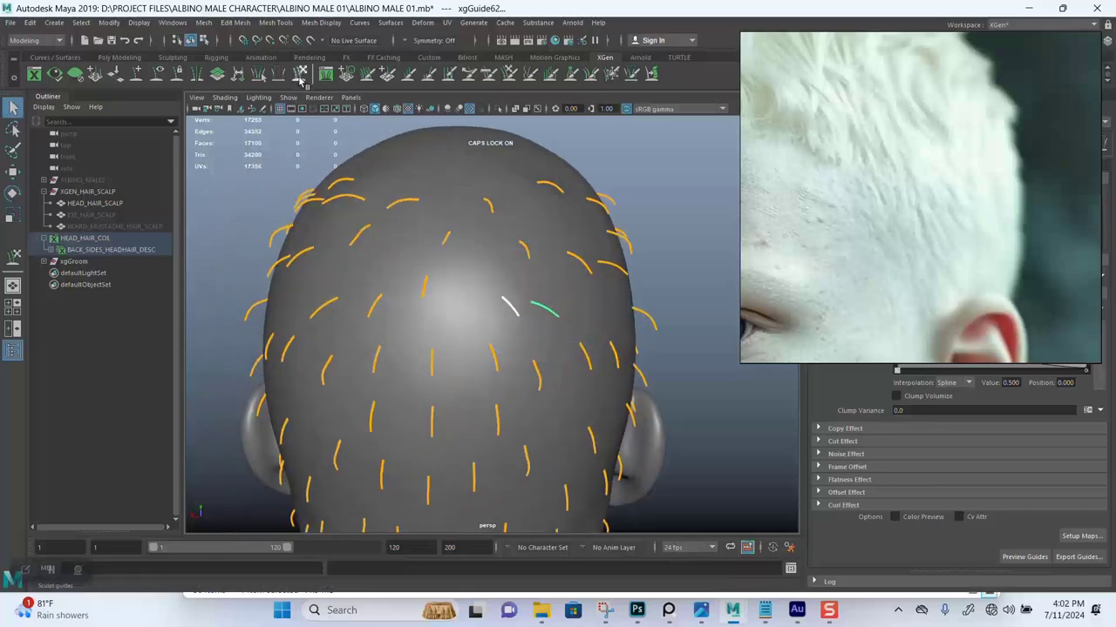
- Sculpt the guides on the back of the head into smoother downward curves
key("y")
left_click_drag(545, 296, 488, 329, "alt")
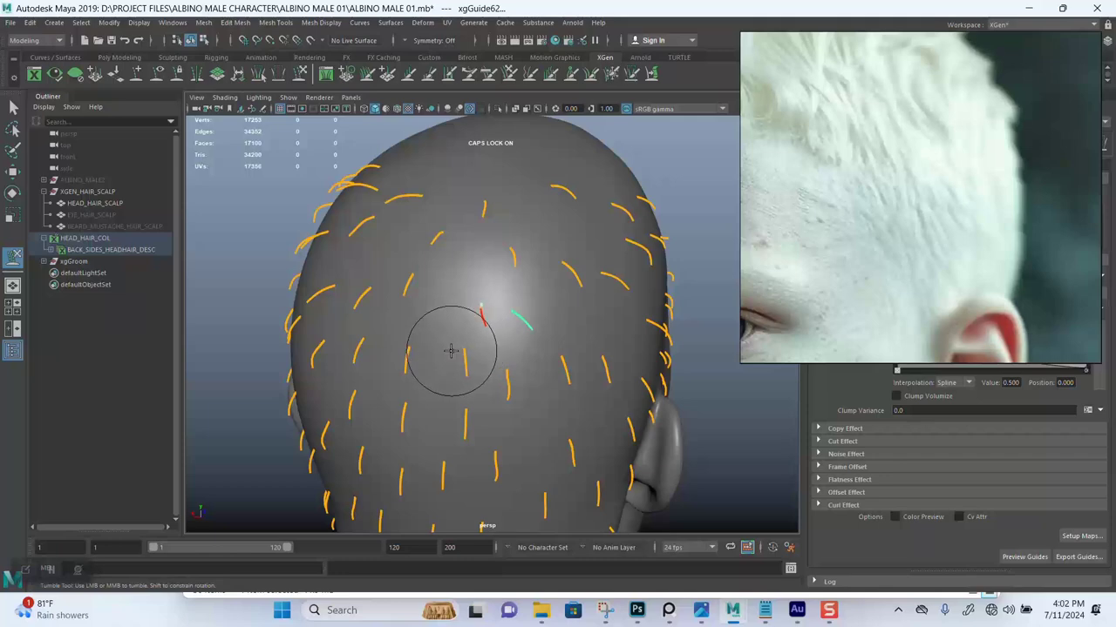
left_click_drag(544, 363, 567, 261, "alt")
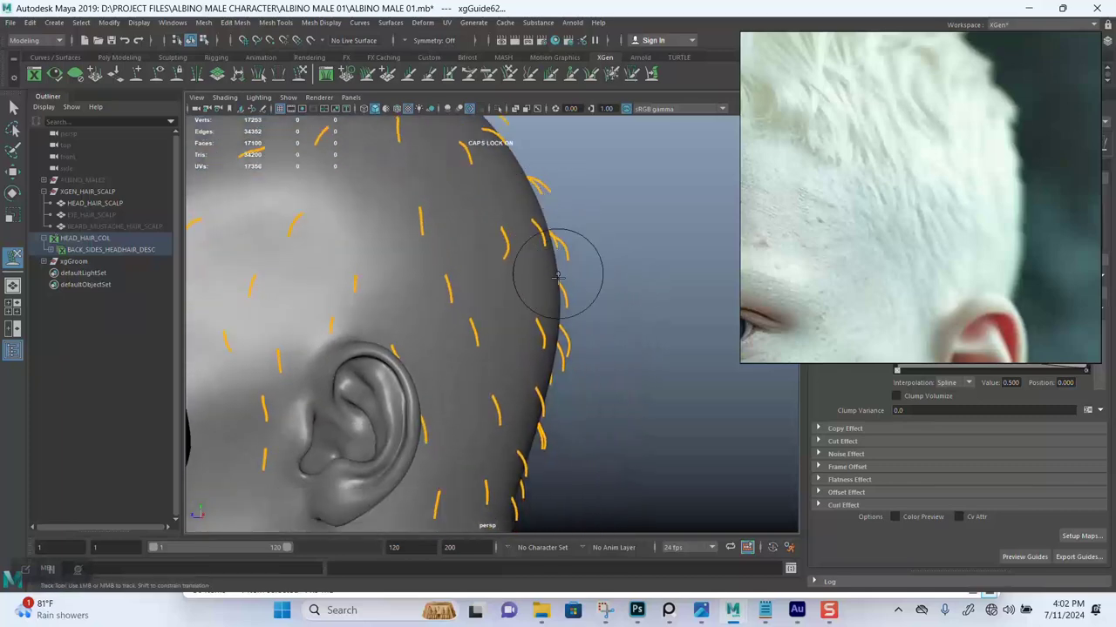
right_click_drag(567, 261, 536, 306, "alt")
middle_click_drag(535, 305, 515, 302, "alt")
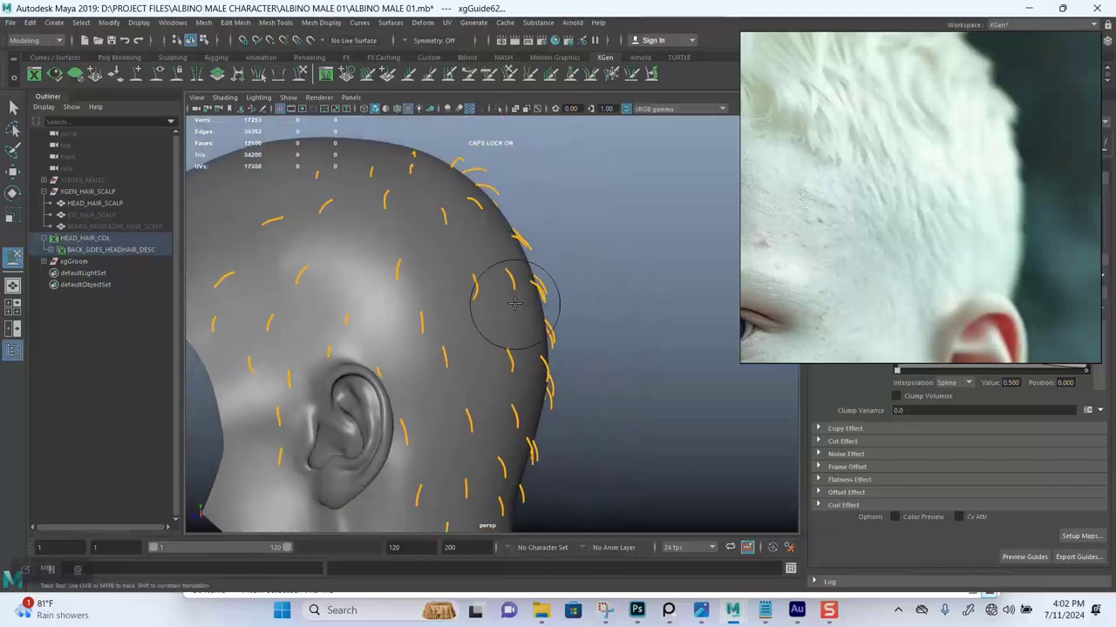
- Select the guides across the crown and upper back and sculpt them along the silhouette down to above the ear
left_click_drag(535, 219, 530, 274, "alt")
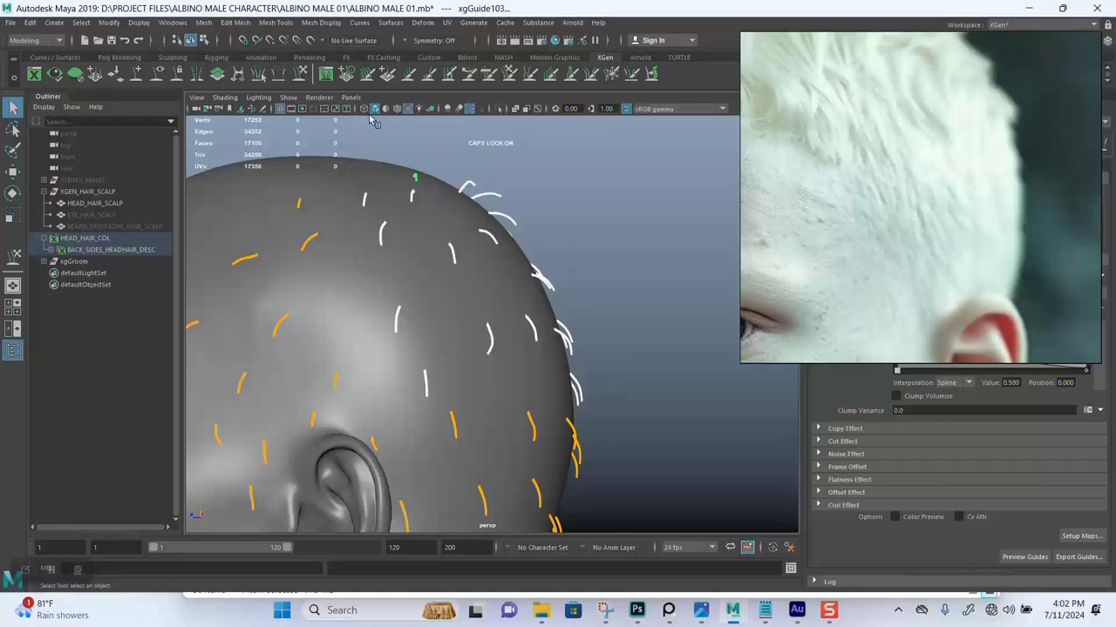
scroll(563, 271, "up", 4)
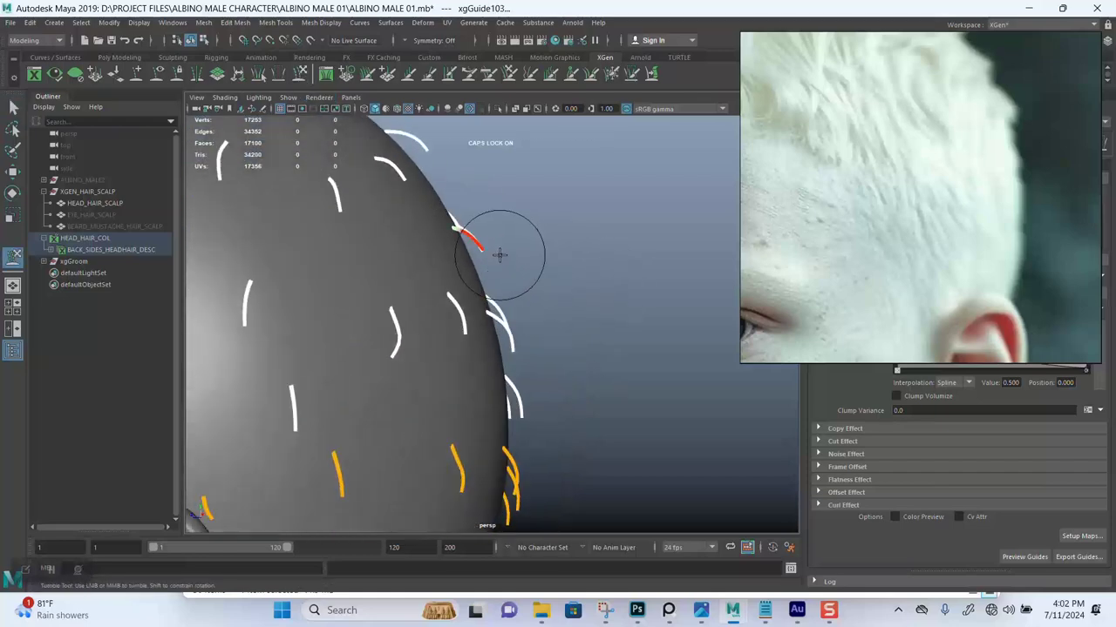
left_click_drag(555, 267, 478, 258, "alt")
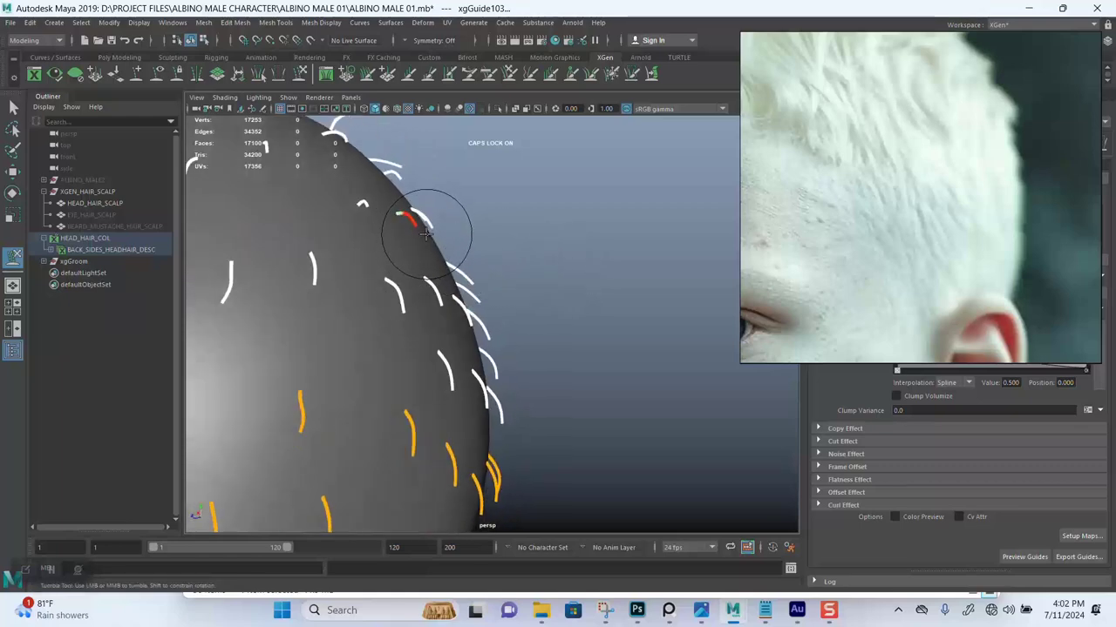
left_click_drag(425, 232, 567, 276, "alt")
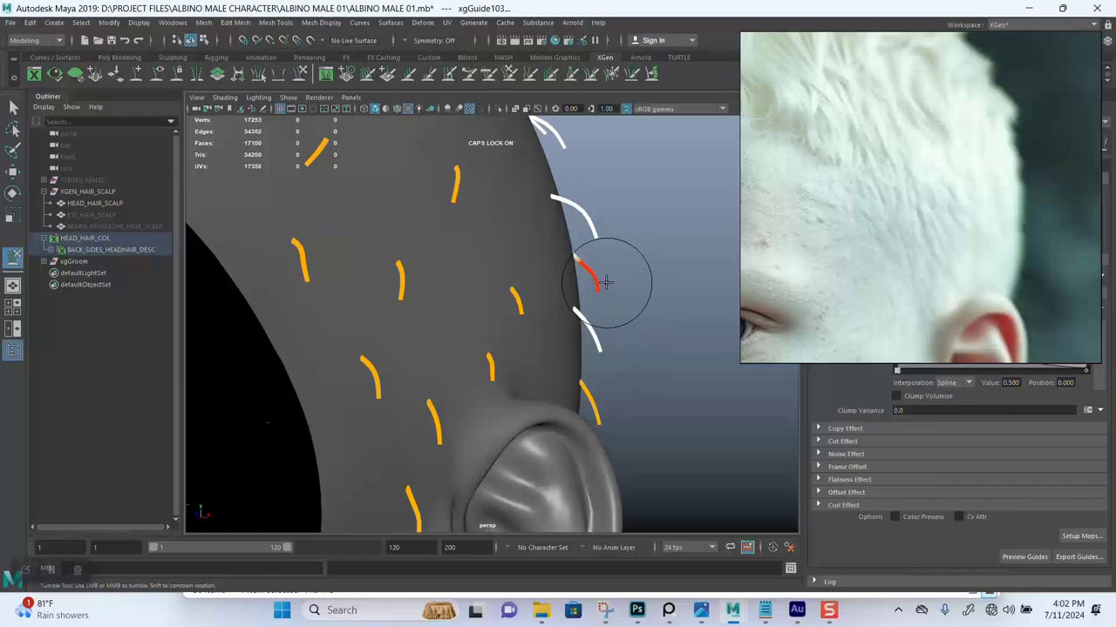
left_click_drag(655, 274, 505, 295, "alt")
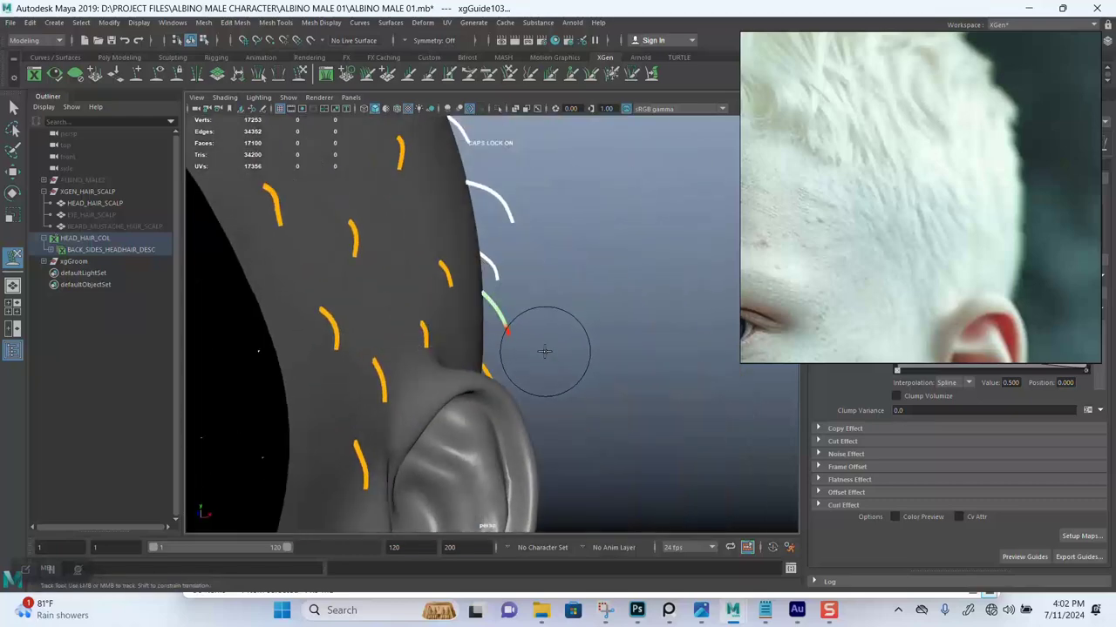
left_click_drag(532, 360, 587, 274, "alt")
- Move the reference photo off the XGen settings and regenerate the hair preview on the head
middle_click_drag(588, 274, 604, 203, "alt")
scroll(602, 221, "down", 4)
left_click_drag(602, 222, 375, 222, "alt")
right_click_drag(799, 233, 770, 224)
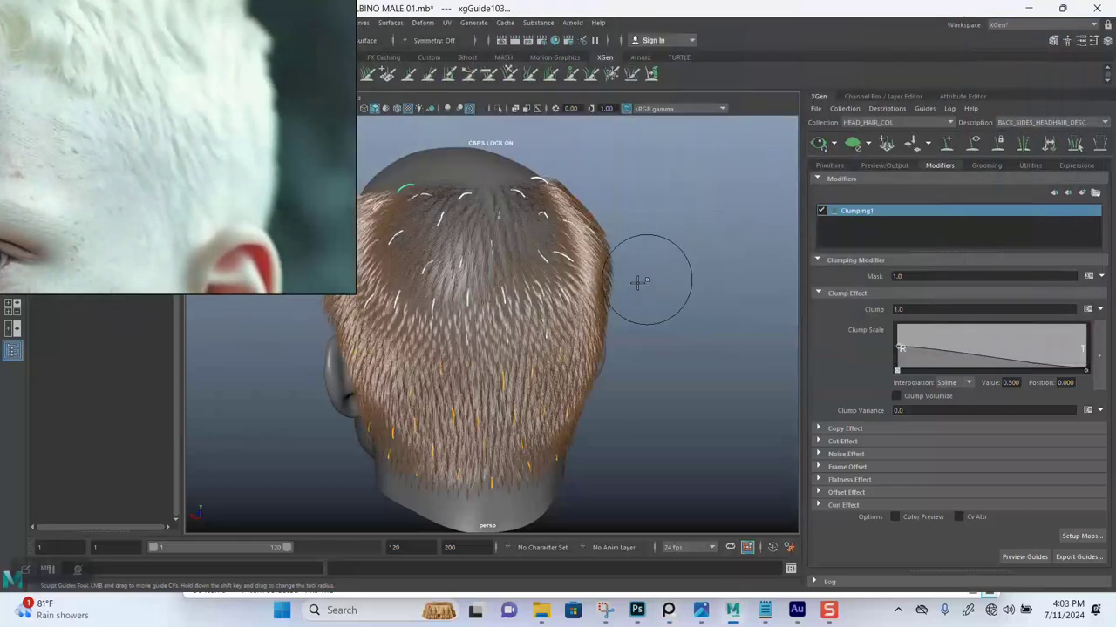
- Examine the previewed hair from the back and both sides, comparing its volume and direction with the reference photo
left_click_drag(637, 284, 744, 266, "alt")
middle_click_drag(523, 326, 638, 282, "alt")
left_click_drag(639, 280, 404, 261, "alt")
middle_click_drag(403, 262, 479, 245, "alt")
right_click_drag(479, 245, 498, 316, "alt")
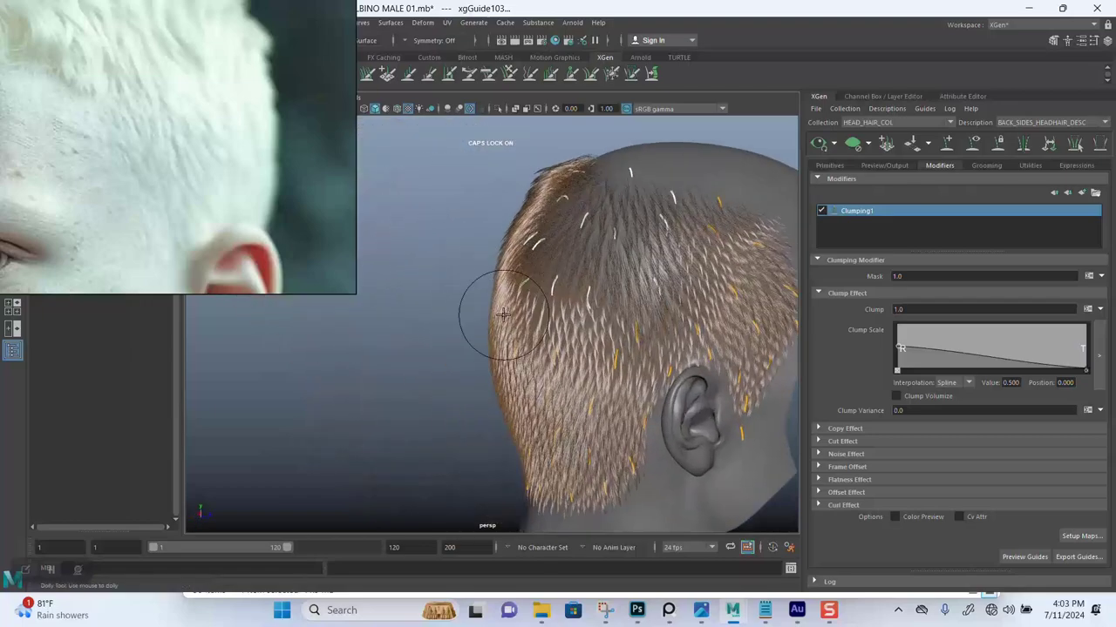
middle_click_drag(523, 241, 506, 287, "alt")
left_click_drag(506, 287, 546, 314, "alt")
right_click_drag(546, 314, 534, 242, "alt")
left_click_drag(534, 241, 529, 303, "alt")
right_click_drag(530, 303, 543, 378, "alt")
left_click_drag(543, 378, 493, 308, "alt")
right_click_drag(493, 309, 567, 366, "alt")
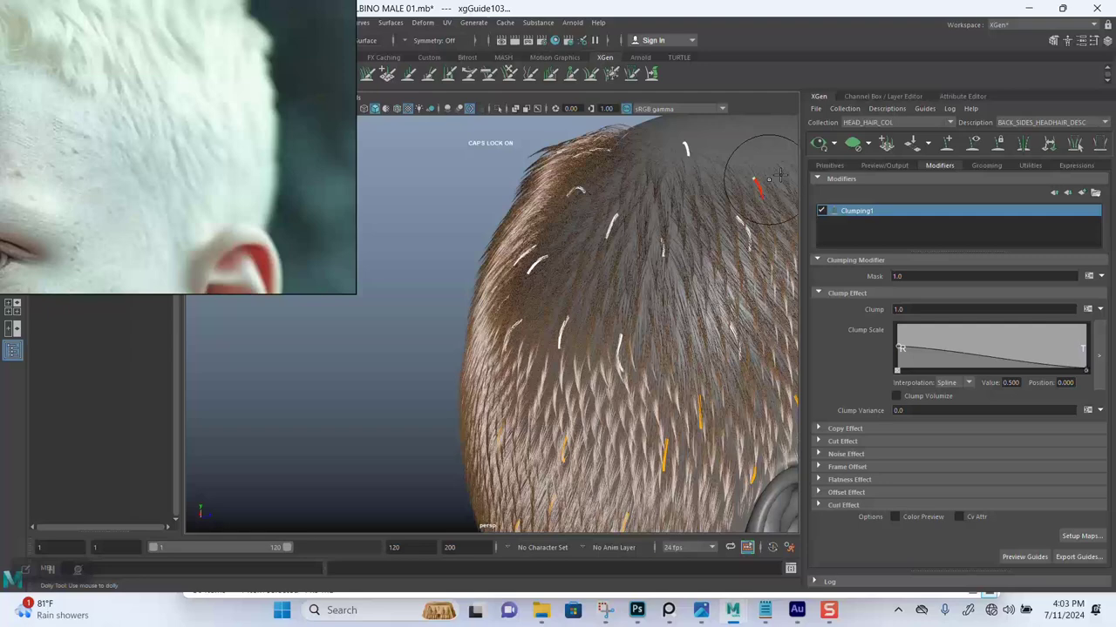
- Clear the hair preview and sculpt the selected crown and upper-back guides along the head's silhouette
left_click(854, 144)
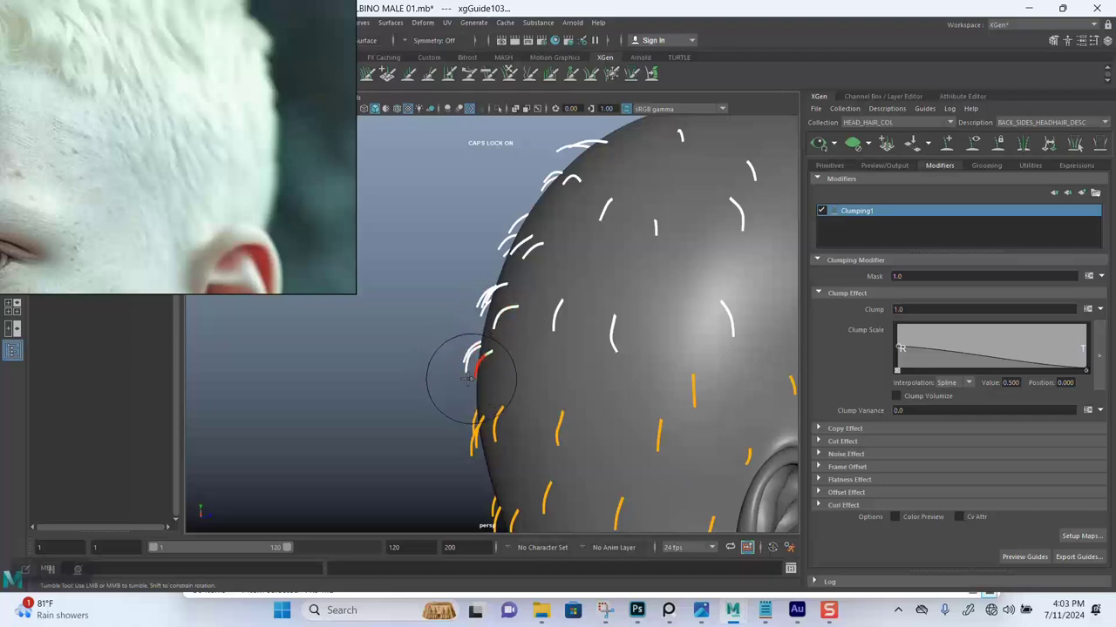
left_click_drag(469, 378, 605, 357, "alt")
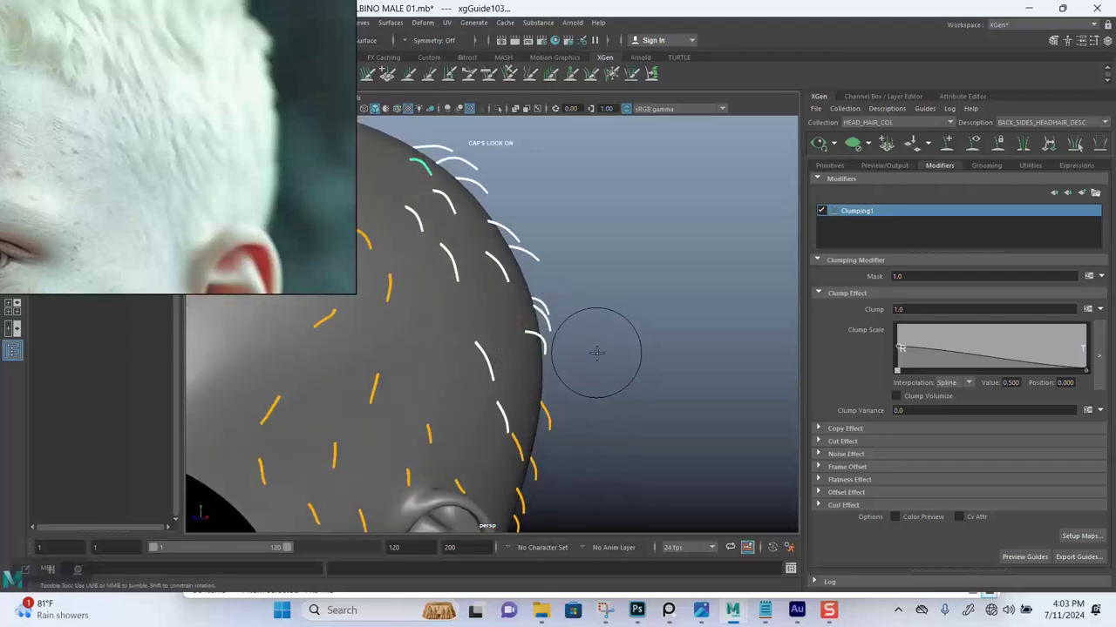
left_click_drag(596, 352, 582, 299, "alt")
middle_click_drag(582, 299, 587, 271, "alt")
left_click_drag(497, 213, 493, 171, "alt")
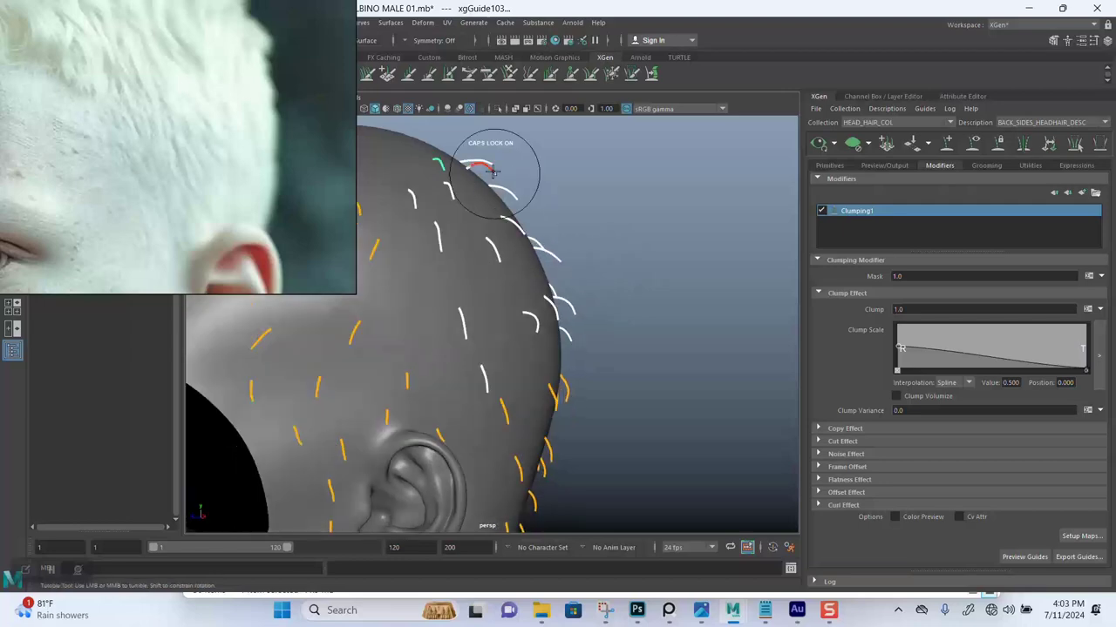
middle_click_drag(569, 402, 592, 223, "alt")
left_click_drag(564, 321, 791, 248, "alt")
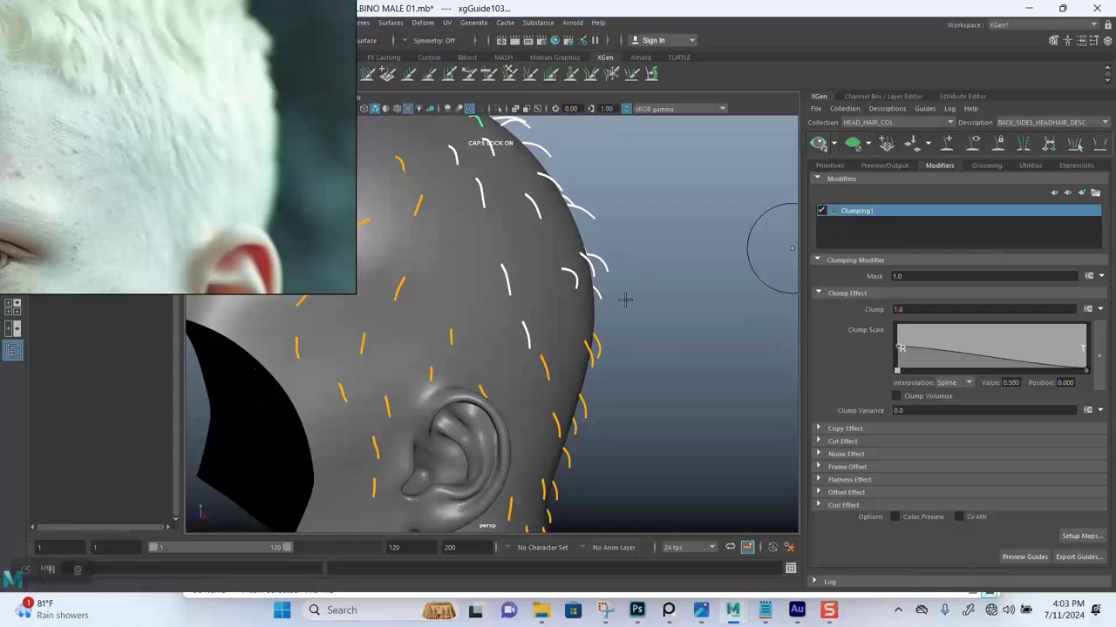
- Regenerate the hair preview and check how the hair flows over the crown, back and sides
left_click_drag(625, 300, 526, 284, "alt")
right_click_drag(525, 284, 567, 330, "alt")
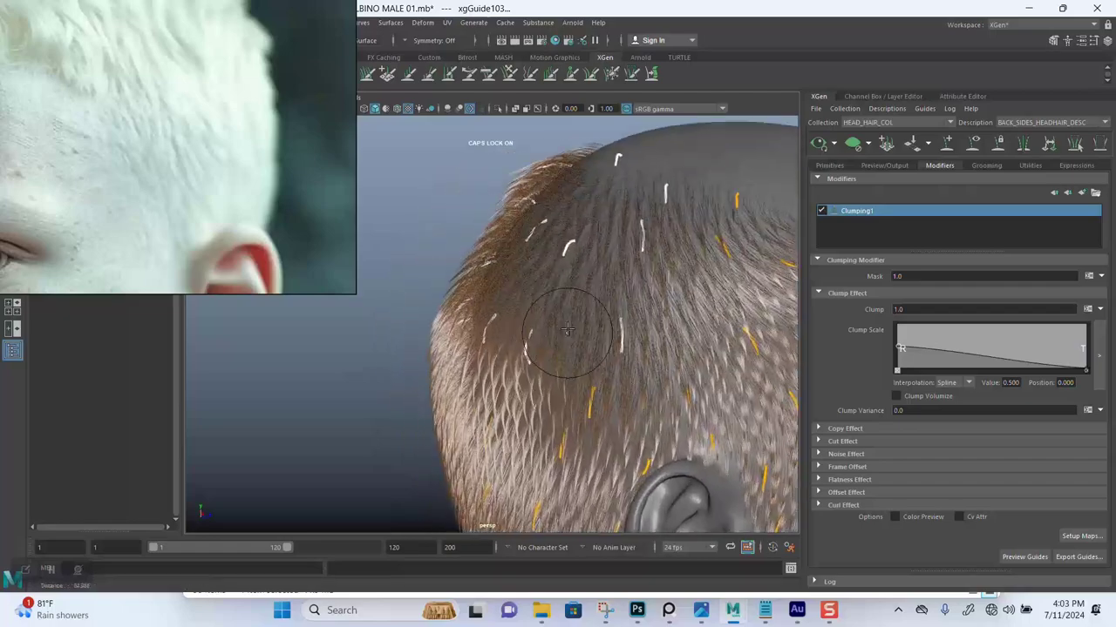
left_click_drag(568, 329, 512, 359, "alt")
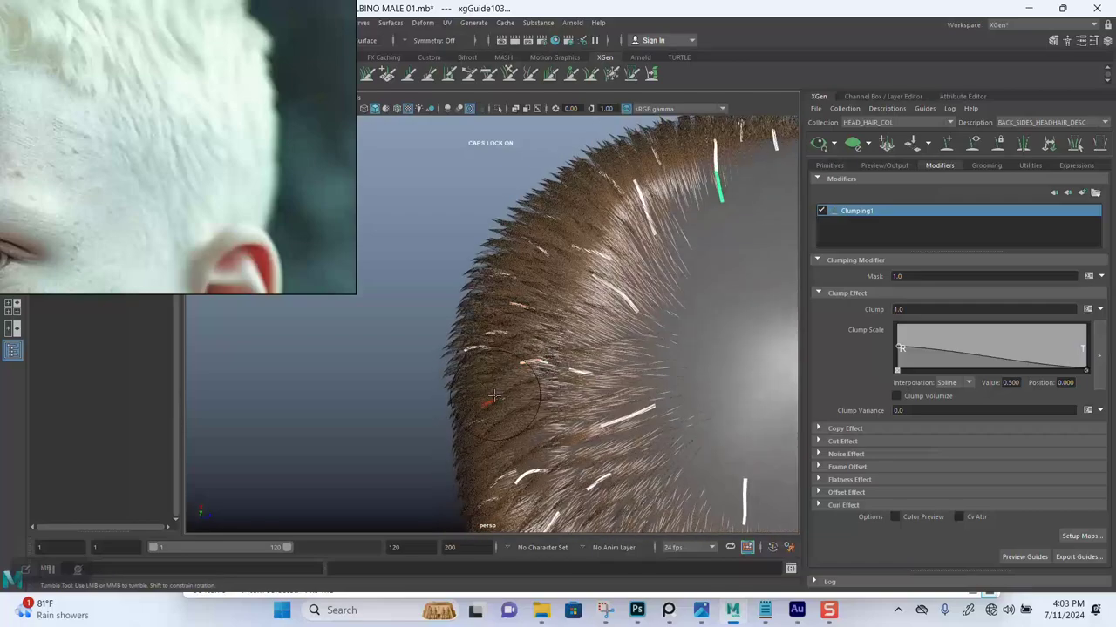
left_click_drag(486, 394, 443, 398, "alt")
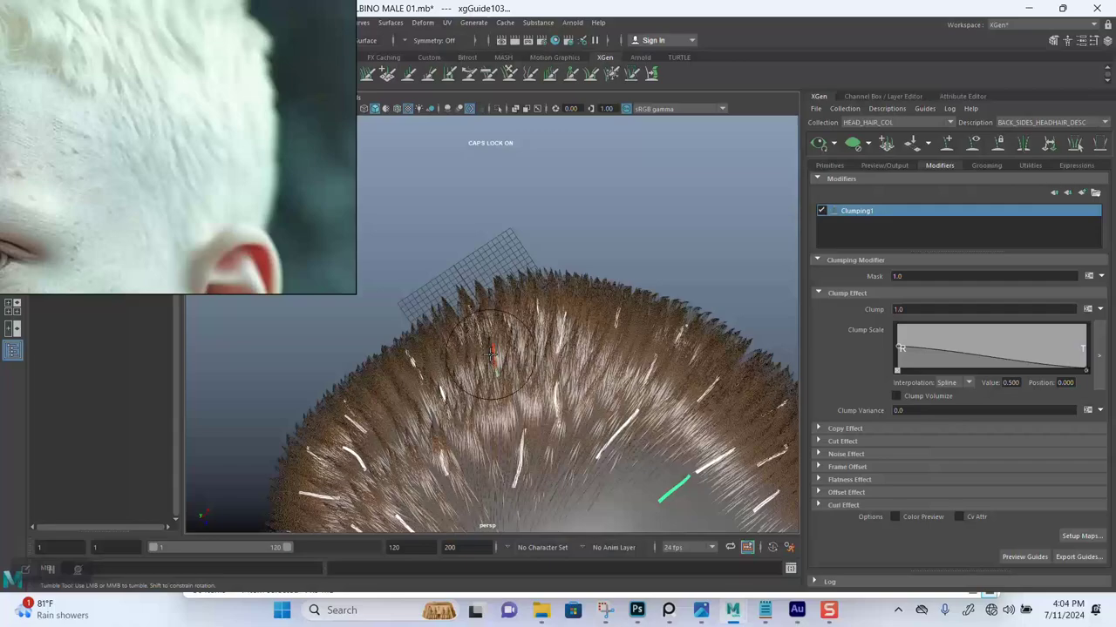
left_click_drag(491, 353, 567, 285, "alt")
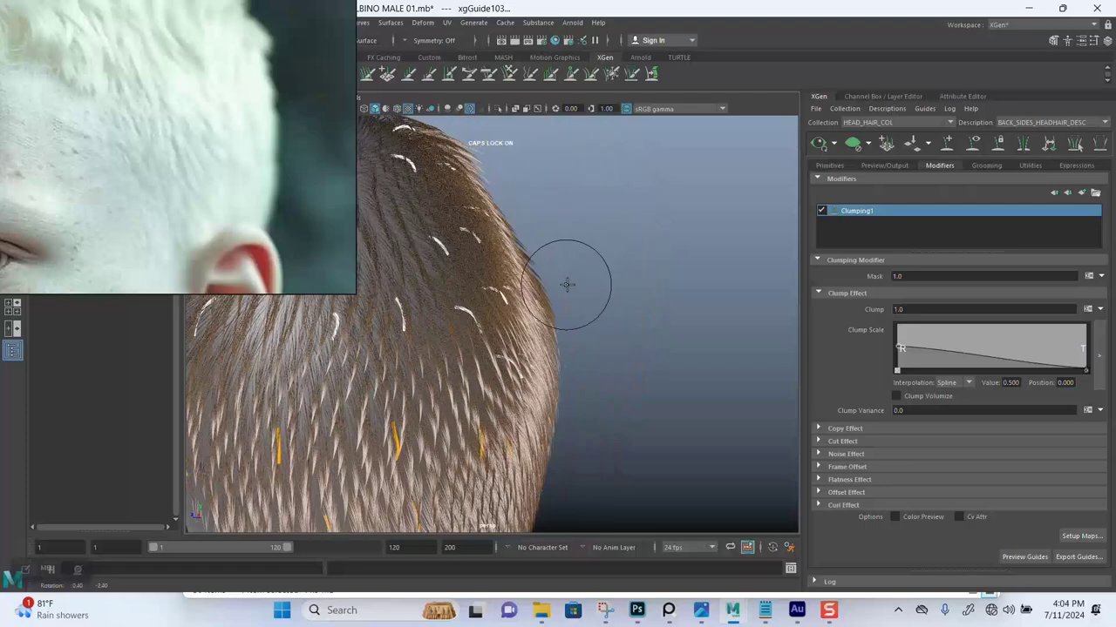
right_click_drag(568, 284, 558, 260, "alt")
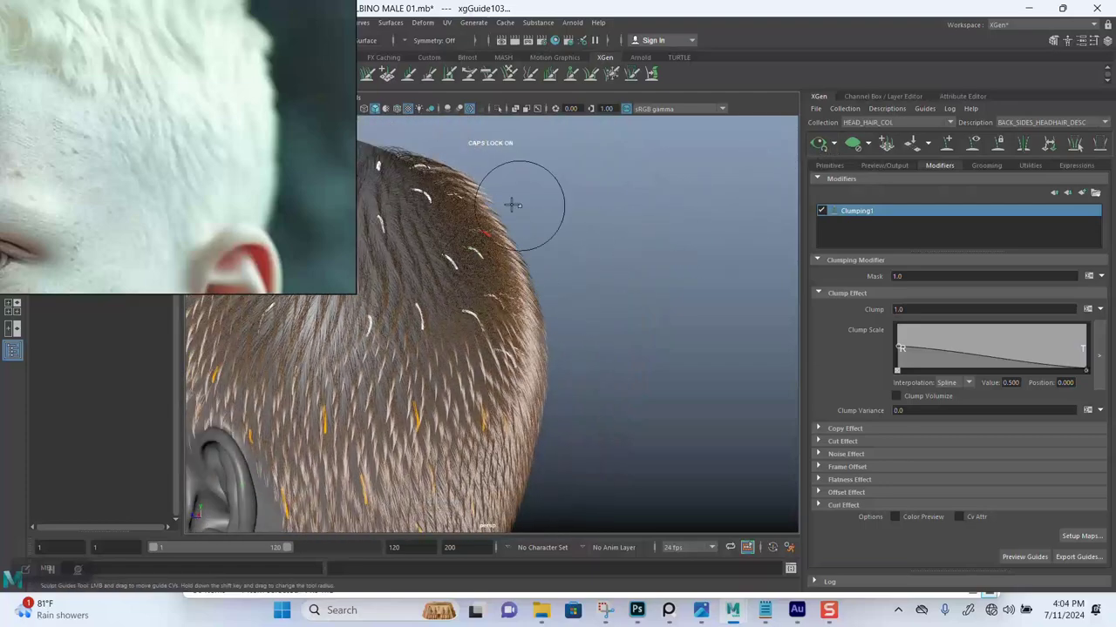
left_click_drag(579, 295, 562, 318, "alt")
left_click_drag(488, 311, 740, 279, "alt")
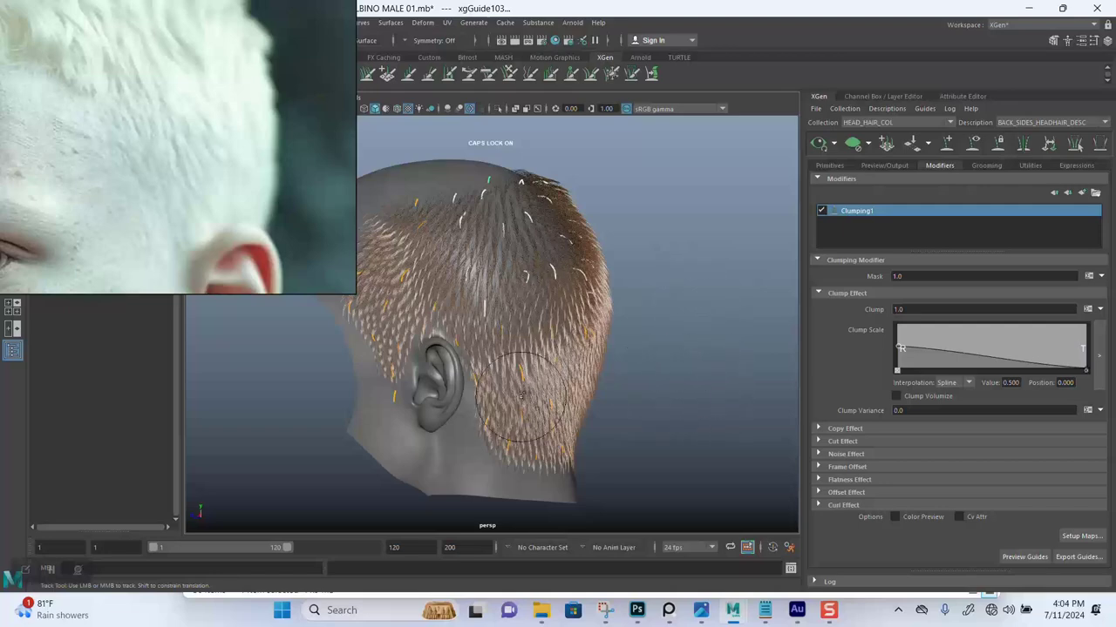
- Frame the groomed head from the side and save the scene
scroll(647, 314, "up", 2)
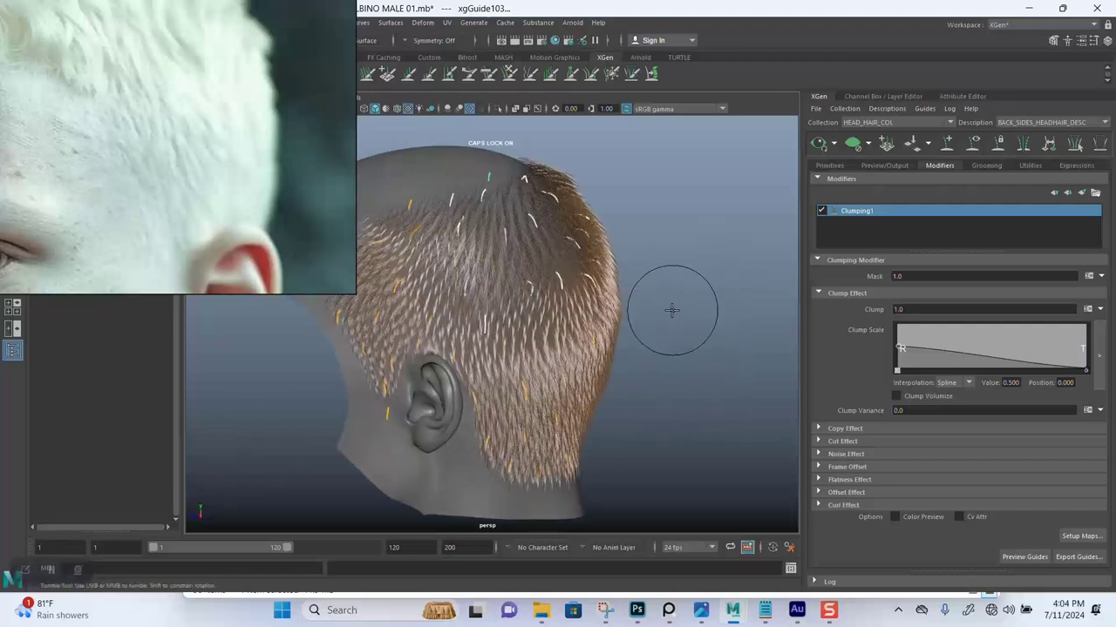
scroll(672, 317, "up", 2)
key("ctrl+s")
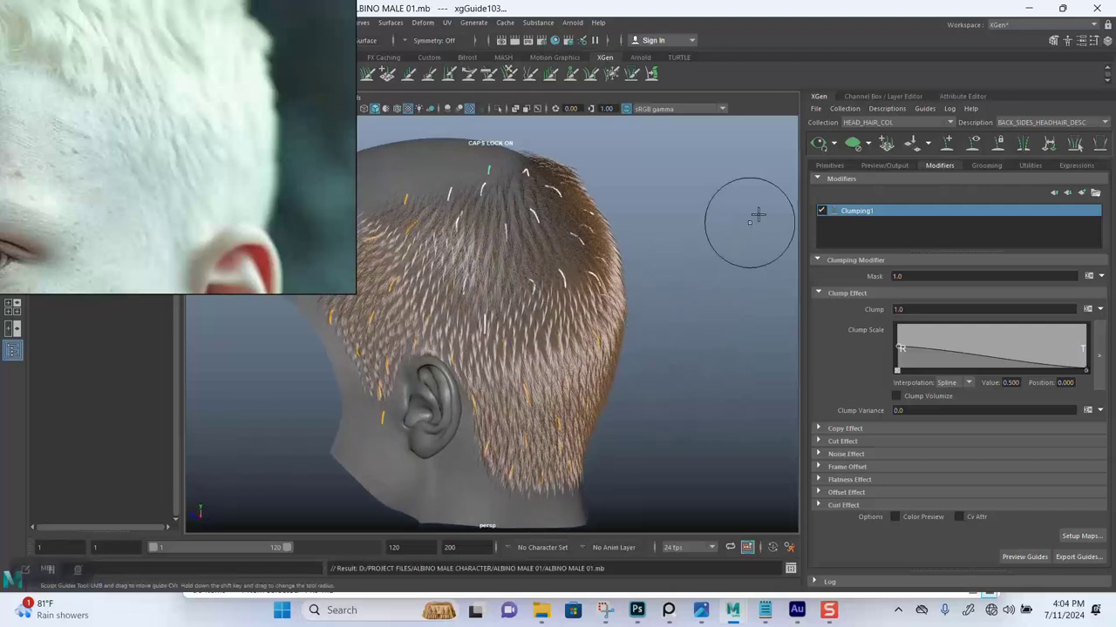
- Hide the guides and examine the clumped hair on its own from the side
left_click(971, 146)
right_click_drag(636, 349, 628, 289, "alt")
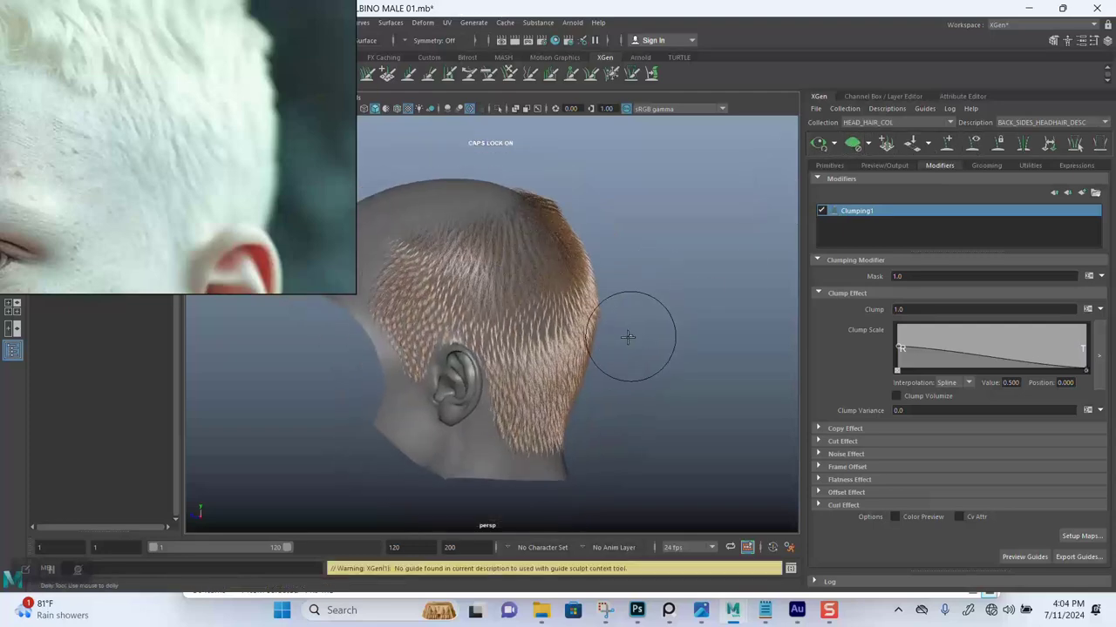
mouse_move(627, 338)
left_mouse_down("alt")
mouse_move(617, 281)
mouse_move(622, 311)
mouse_move(678, 328)
mouse_move(623, 326)
mouse_move(610, 311)
mouse_move(615, 322)
mouse_move(649, 314)
mouse_move(666, 331)
mouse_move(628, 322)
left_mouse_up("alt")
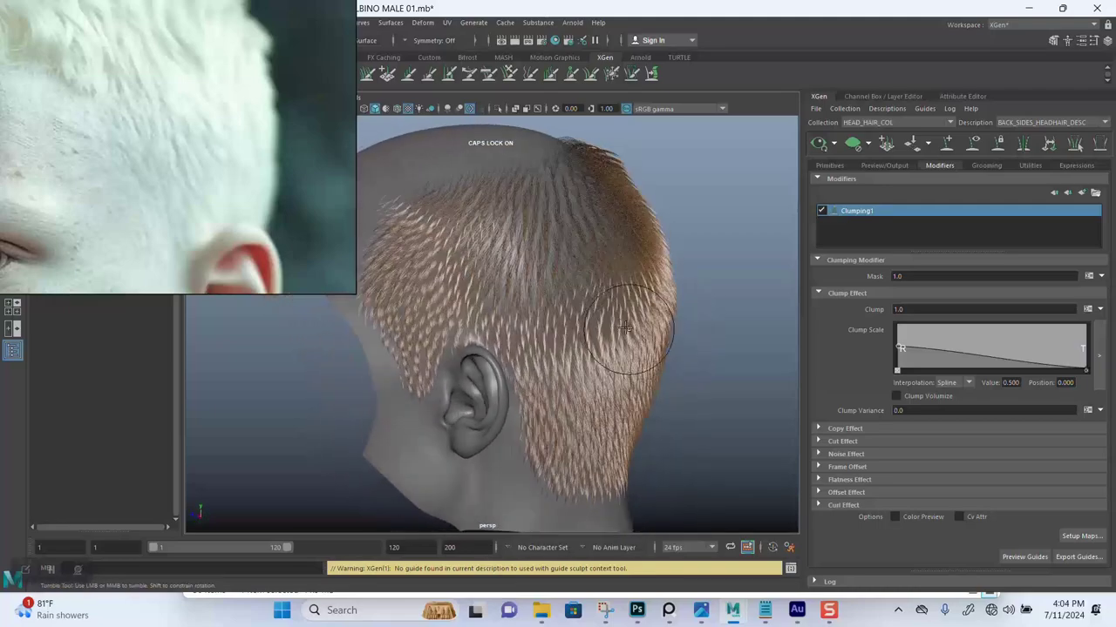
- Raise the tip end of Clumping1's Clump Scale curve to about 0.211
middle_click_drag(456, 225, 505, 245, "alt")
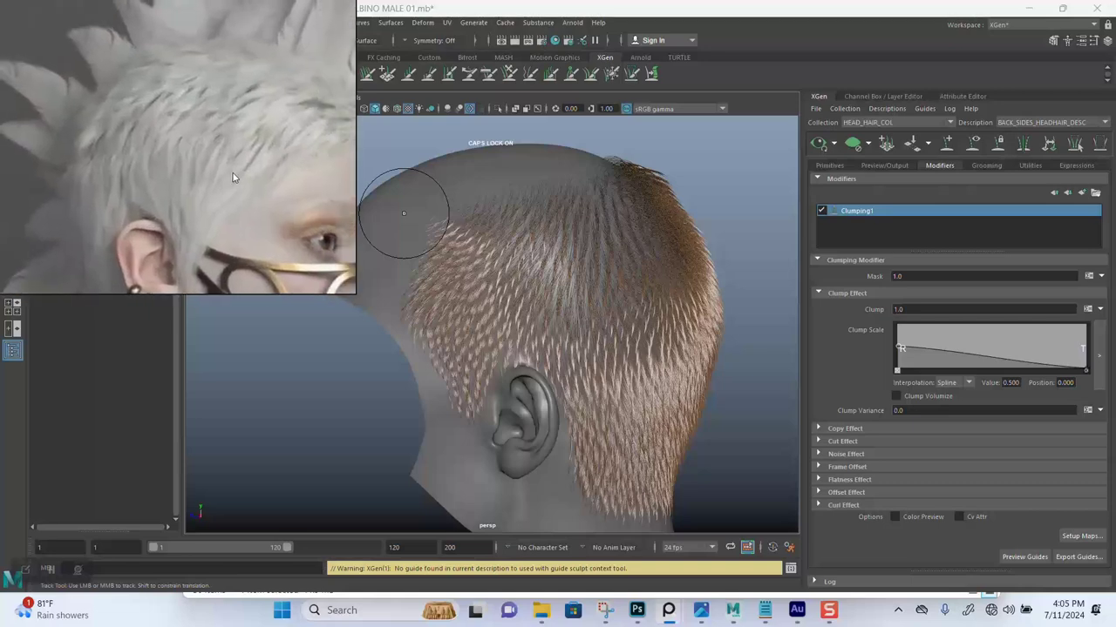
right_click_drag(620, 290, 598, 356, "alt")
middle_click_drag(697, 331, 687, 313, "alt")
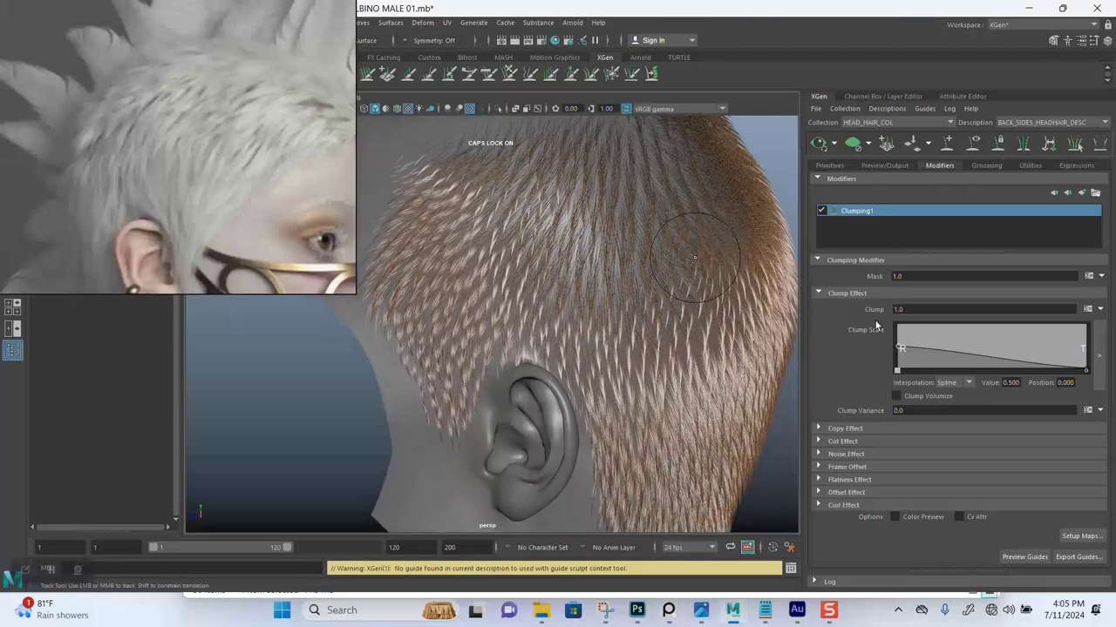
left_click_drag(550, 325, 598, 331, "alt")
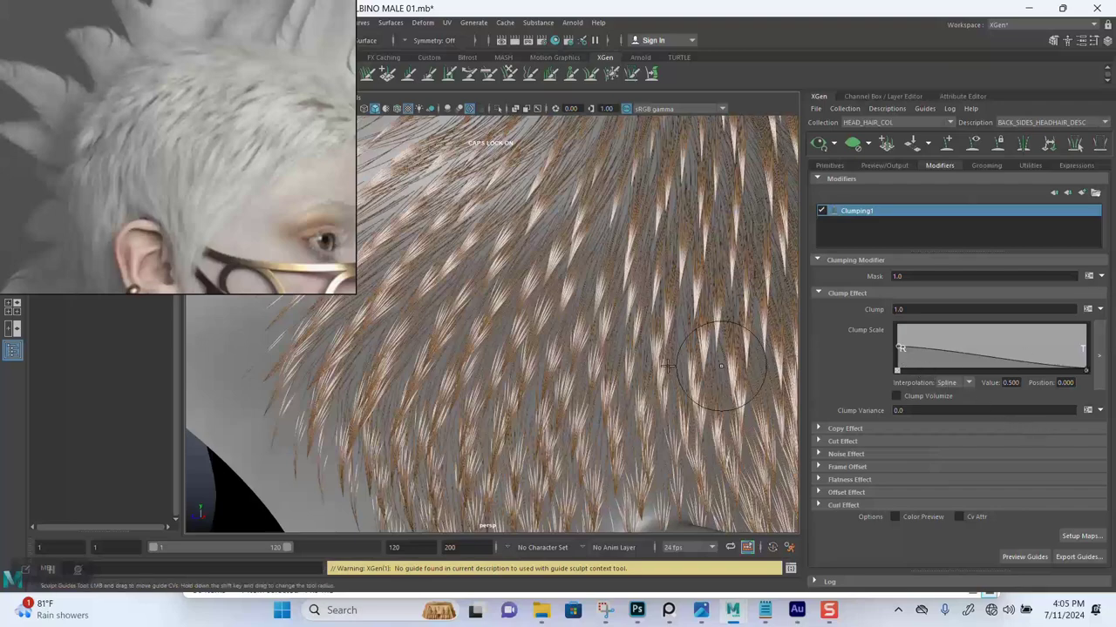
scroll(580, 348, "down", 1)
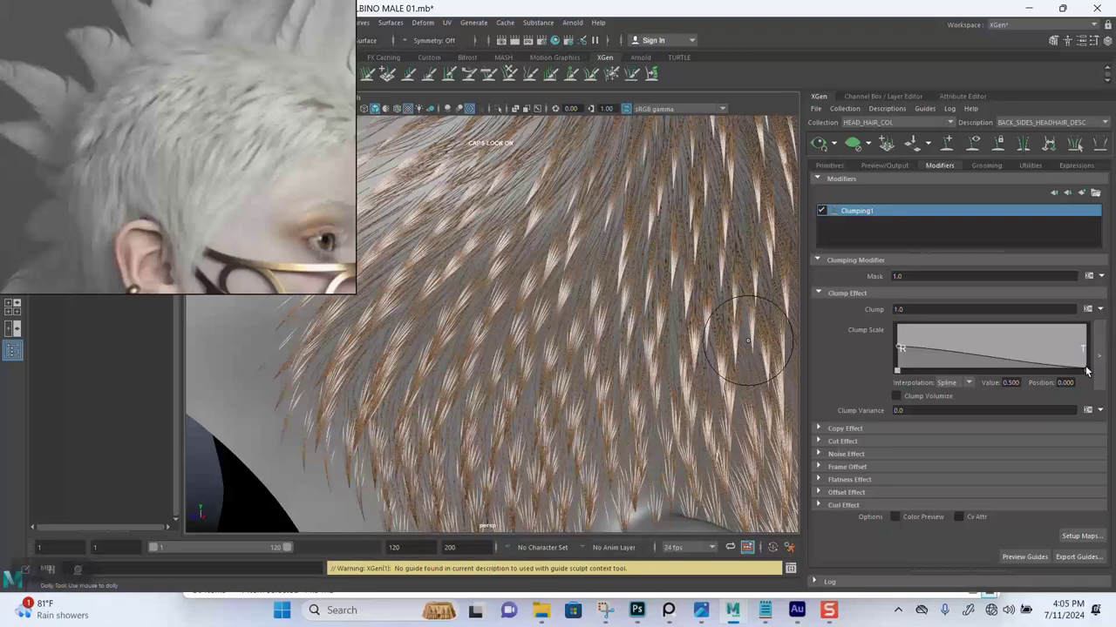
left_click(1085, 365)
left_click_drag(1086, 365, 1086, 362)
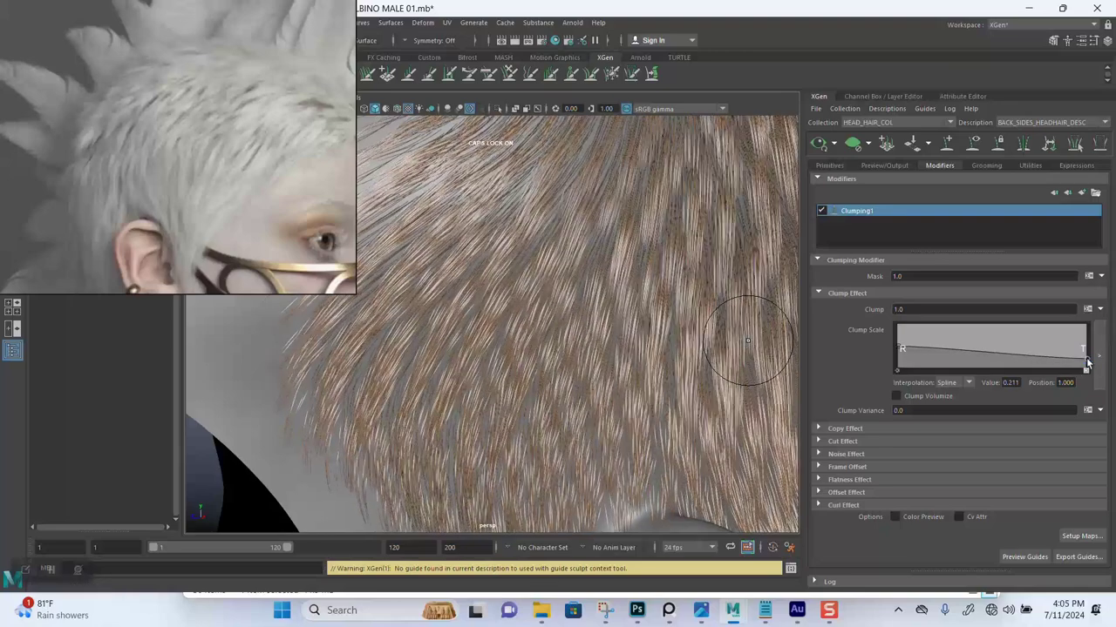
- Add a middle point to Clumping1's Clump Scale curve with a value of about 0.434 at position 0.471
left_click_drag(692, 341, 589, 321, "alt")
right_click_drag(628, 353, 535, 262, "alt")
left_click_drag(535, 262, 610, 279, "alt")
right_click_drag(558, 331, 590, 315, "alt")
scroll(591, 360, "up", 8)
middle_click_drag(593, 315, 600, 341, "alt")
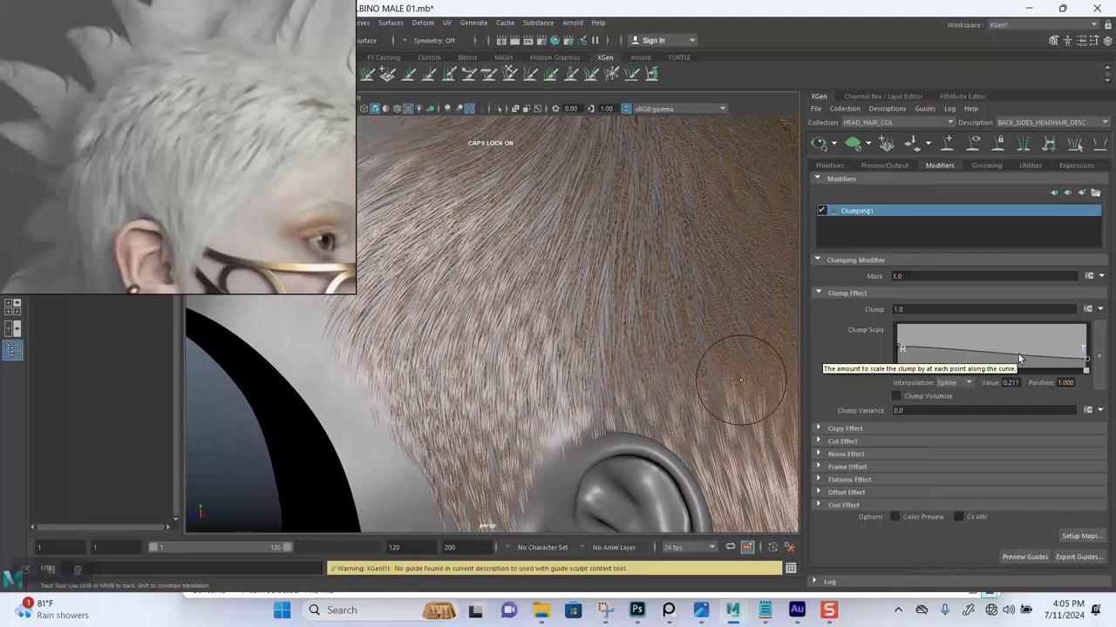
left_click(1018, 354)
left_click_drag(1018, 355, 991, 353)
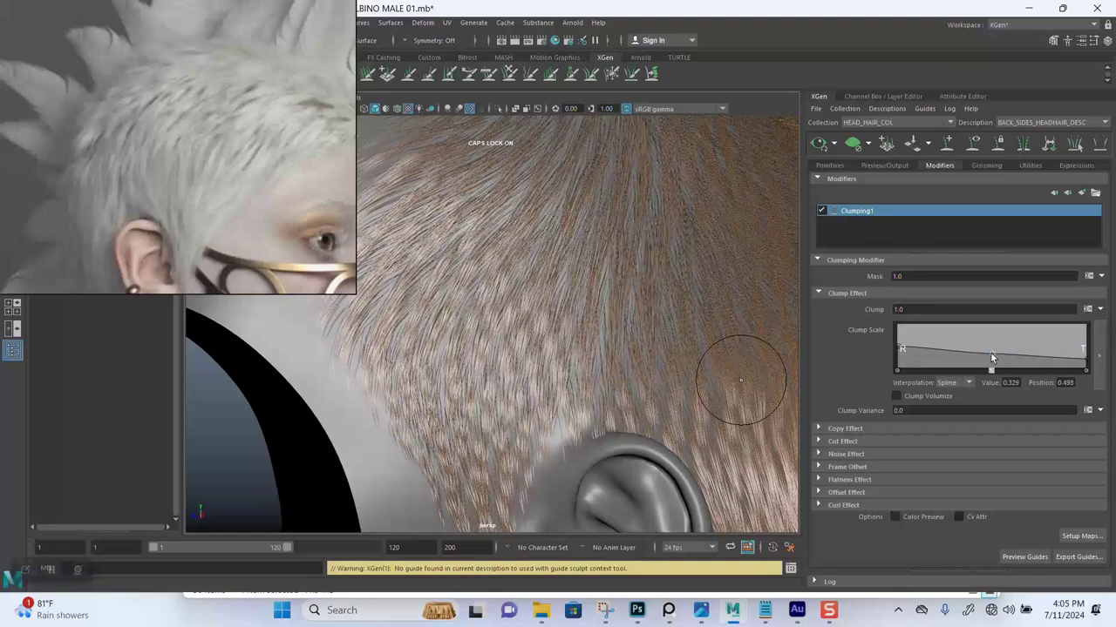
left_click_drag(986, 340, 985, 349)
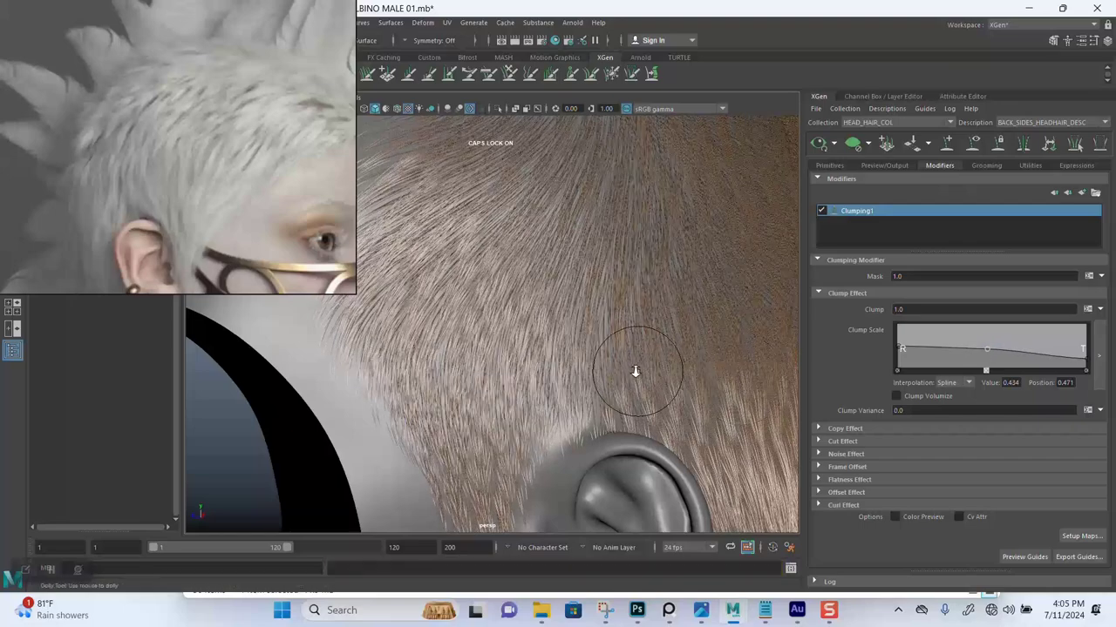
- Examine the clumping of the hair around the temple and above the ear against the reference photo
scroll(571, 307, "down", 4)
mouse_move(618, 337)
left_mouse_down("alt")
mouse_move(540, 334)
mouse_move(628, 336)
left_mouse_up("alt")
right_click_drag(548, 307, 571, 347, "alt")
middle_click_drag(570, 347, 582, 319, "alt")
right_click_drag(582, 319, 575, 360, "alt")
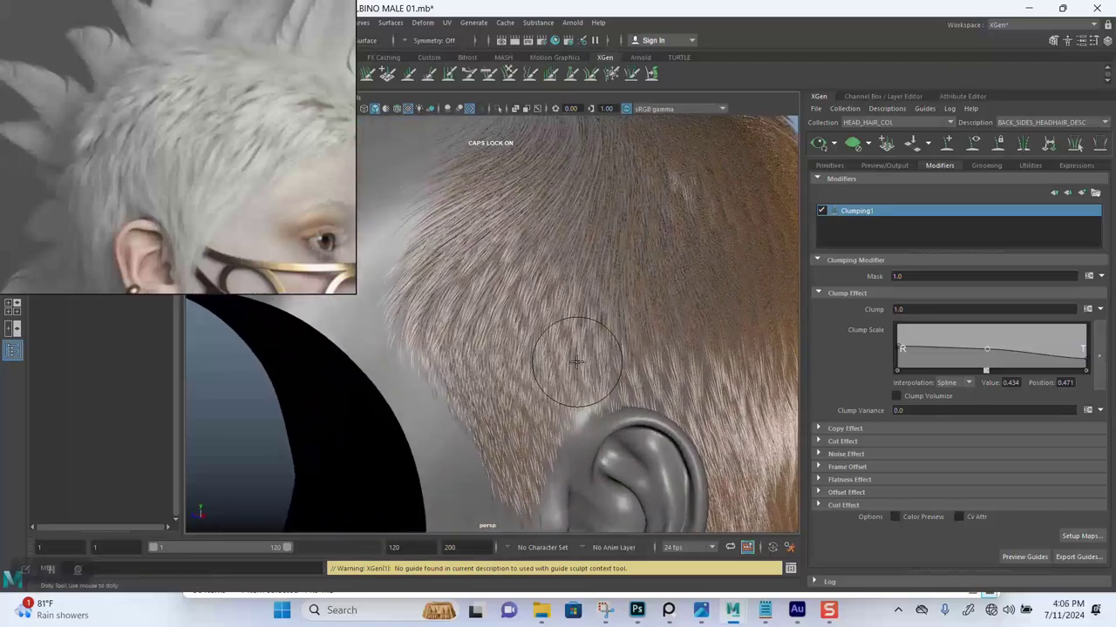
middle_click_drag(577, 323, 579, 327, "alt")
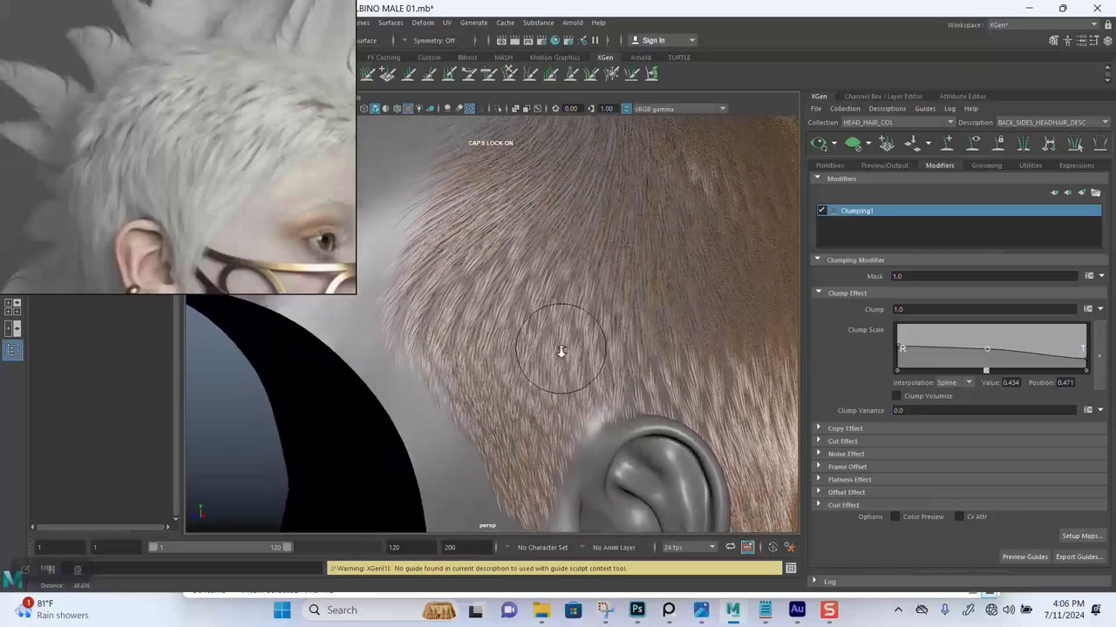
middle_click_drag(583, 338, 574, 288, "alt")
mouse_move(575, 287)
left_mouse_down("alt")
mouse_move(588, 309)
mouse_move(538, 299)
mouse_move(543, 256)
mouse_move(589, 323)
mouse_move(568, 324)
mouse_move(543, 287)
mouse_move(543, 255)
mouse_move(590, 269)
mouse_move(579, 257)
mouse_move(590, 236)
mouse_move(544, 255)
mouse_move(548, 236)
mouse_move(585, 249)
mouse_move(543, 279)
mouse_move(580, 323)
mouse_move(581, 287)
left_mouse_up("alt")
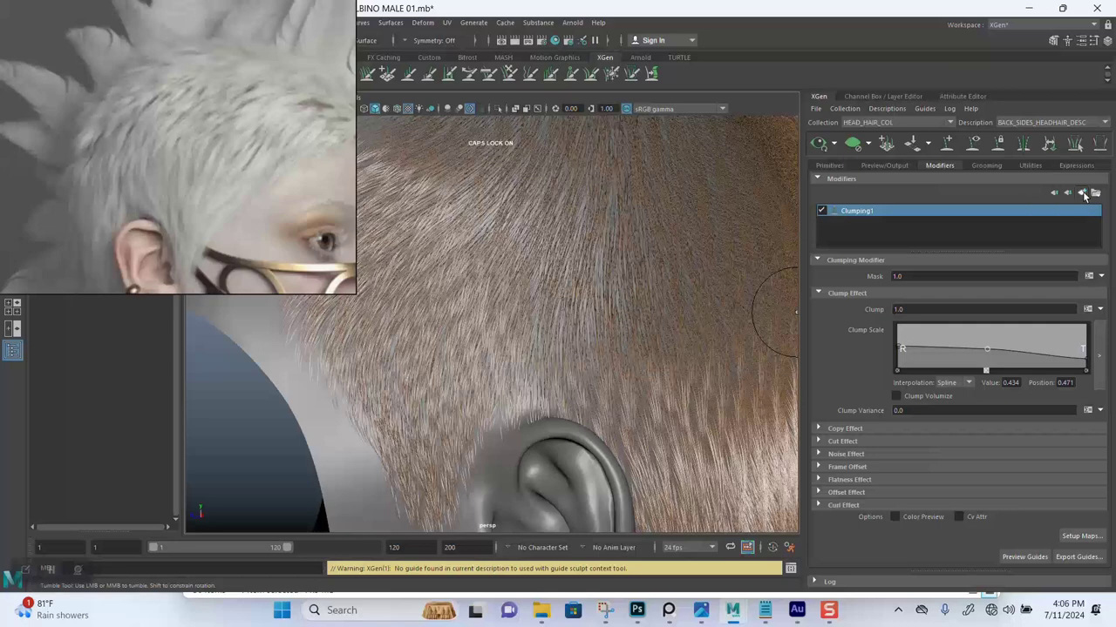
- Try a mask of 0.5 on Clumping1, comparing with the modifier off and on, and return the mask to 1
left_click_drag(920, 276, 862, 275)
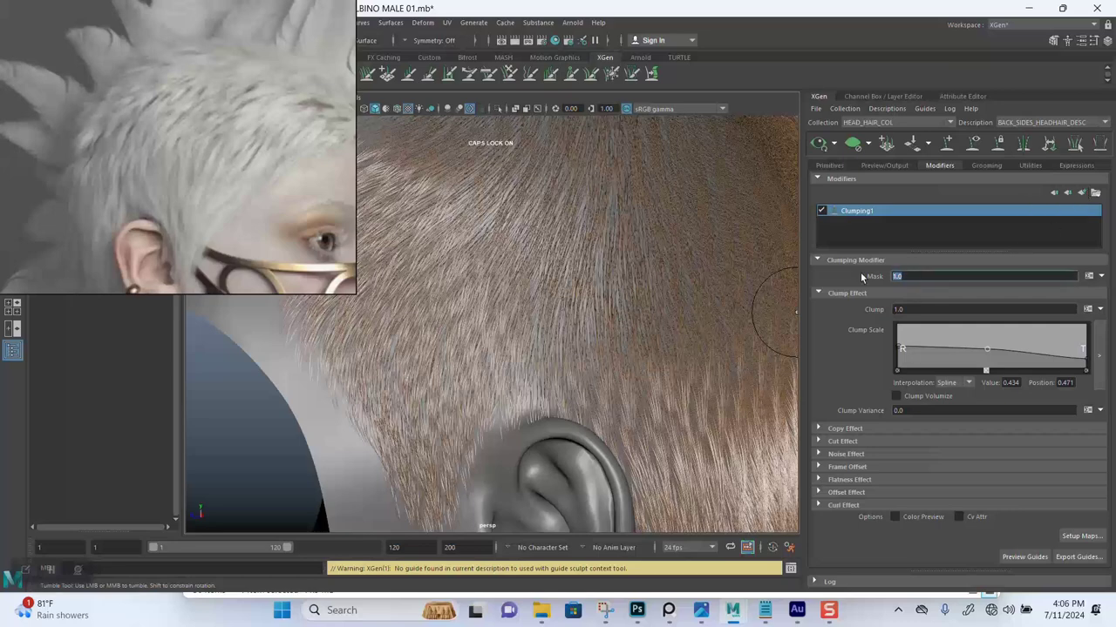
type("0.5")
key("Return")
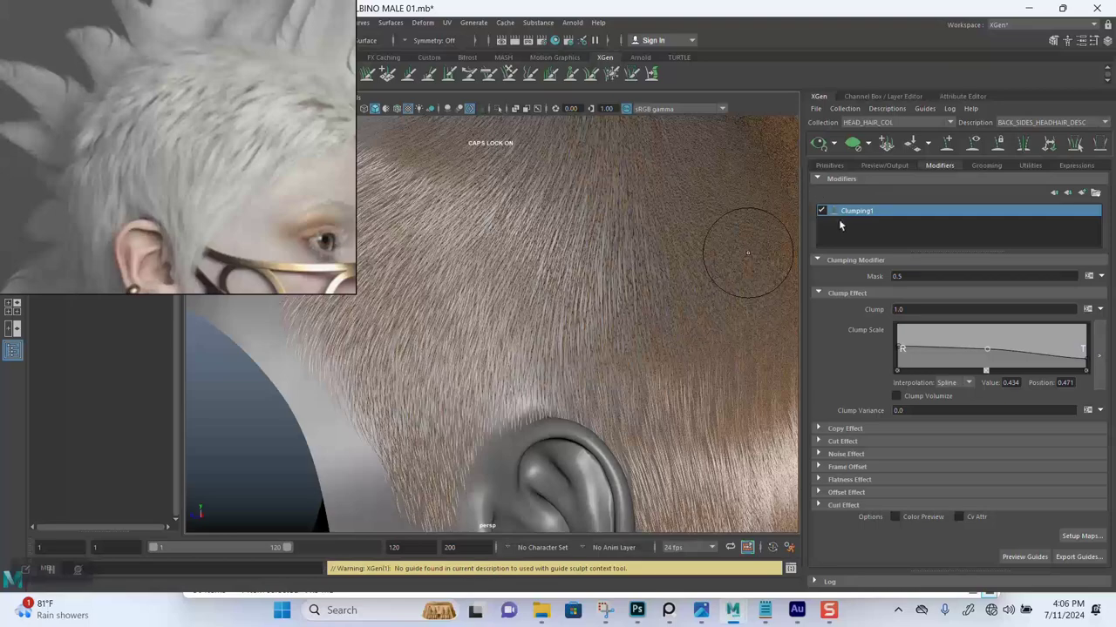
left_click(823, 211)
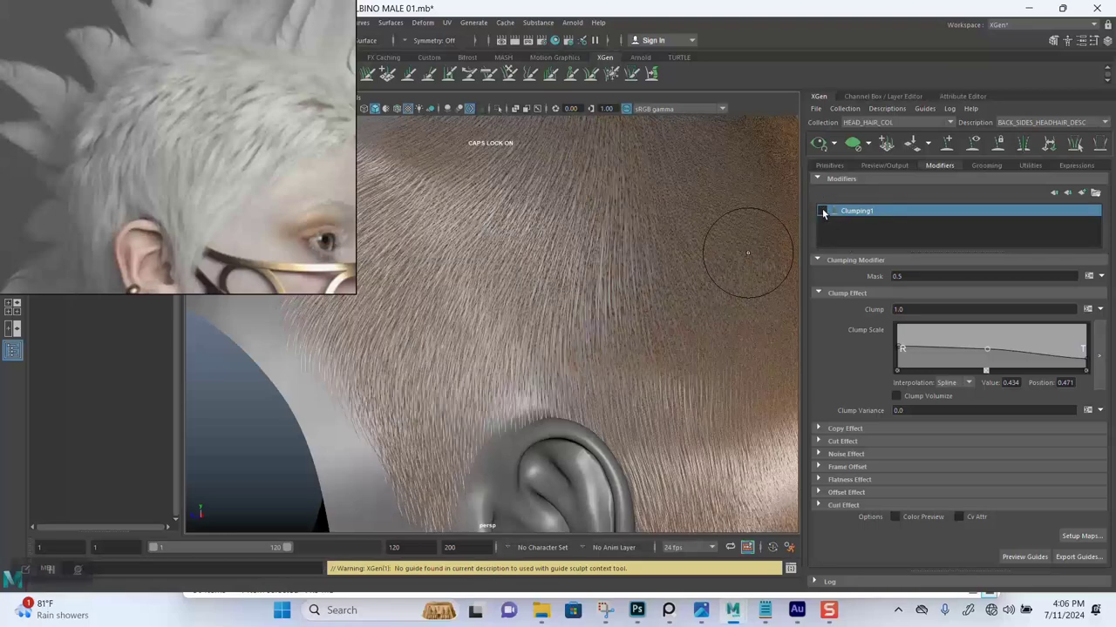
left_click(822, 211)
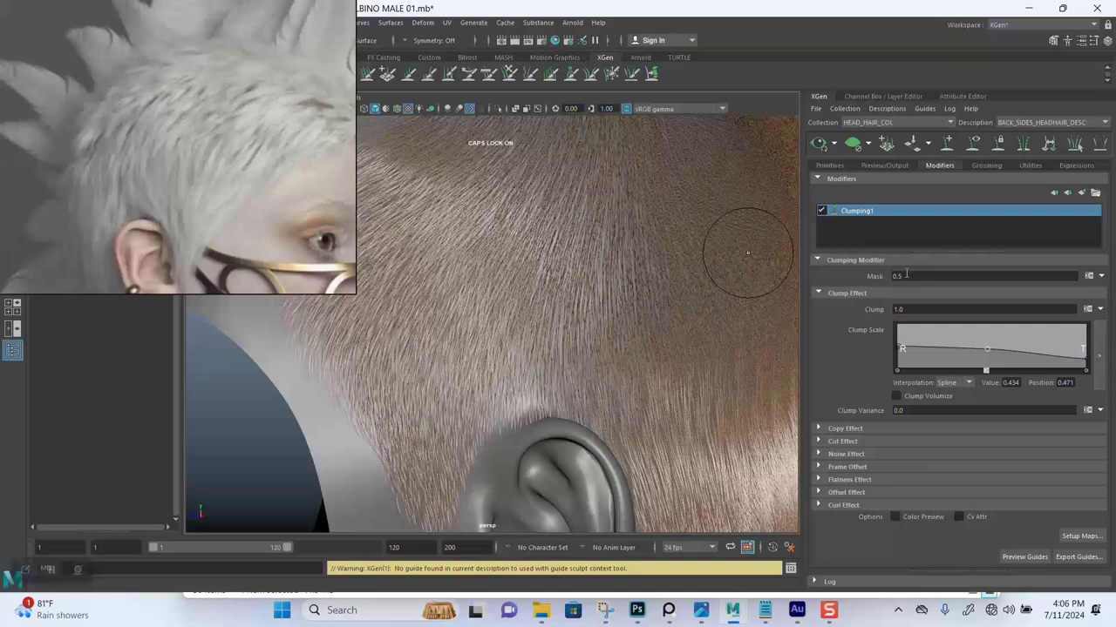
left_click_drag(906, 274, 884, 275)
type("1")
key("Return")
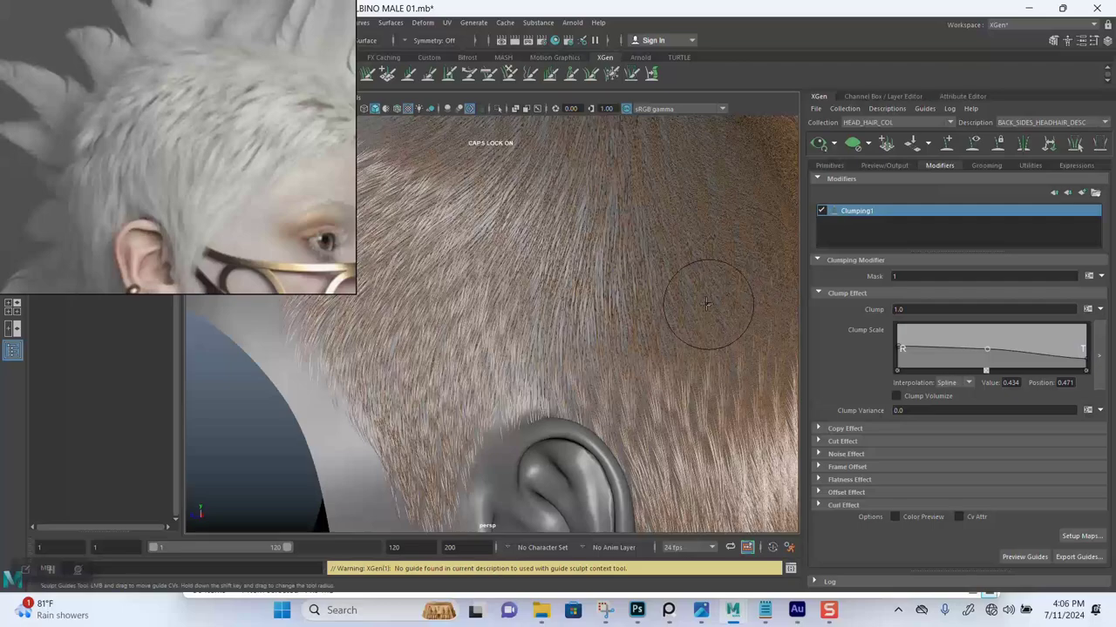
- Add a second Clumping modifier to the back and sides hair description
mouse_move(710, 299)
left_mouse_down("alt")
mouse_move(635, 261)
mouse_move(647, 269)
mouse_move(654, 321)
mouse_move(665, 296)
mouse_move(642, 304)
mouse_move(624, 279)
mouse_move(636, 261)
mouse_move(593, 261)
mouse_move(586, 295)
mouse_move(590, 246)
mouse_move(751, 244)
left_mouse_up("alt")
left_click(1082, 193)
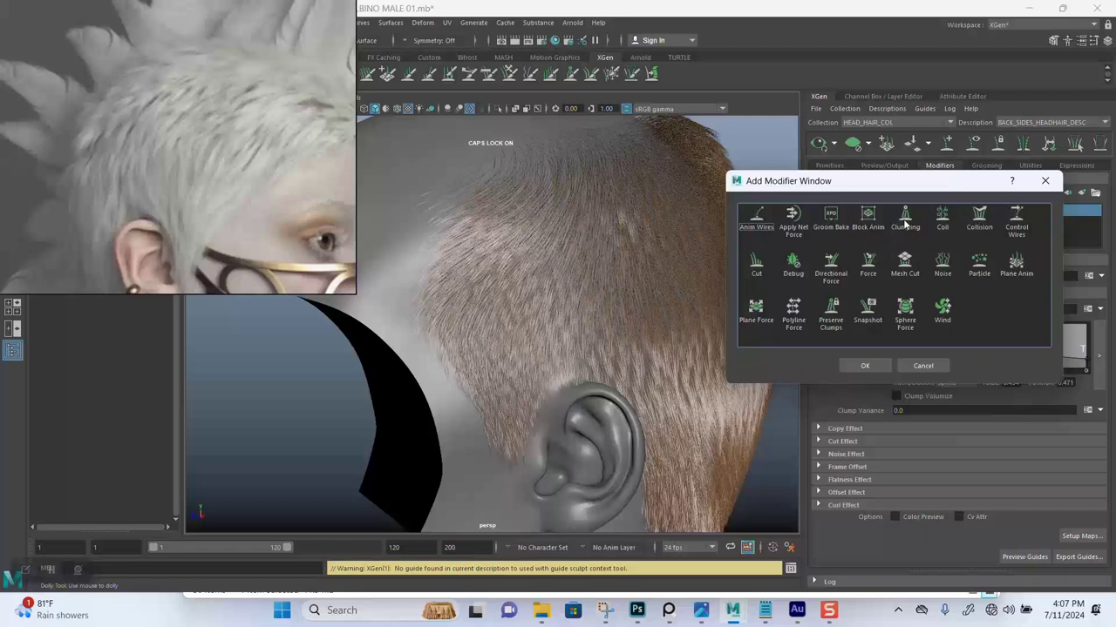
left_click(906, 223)
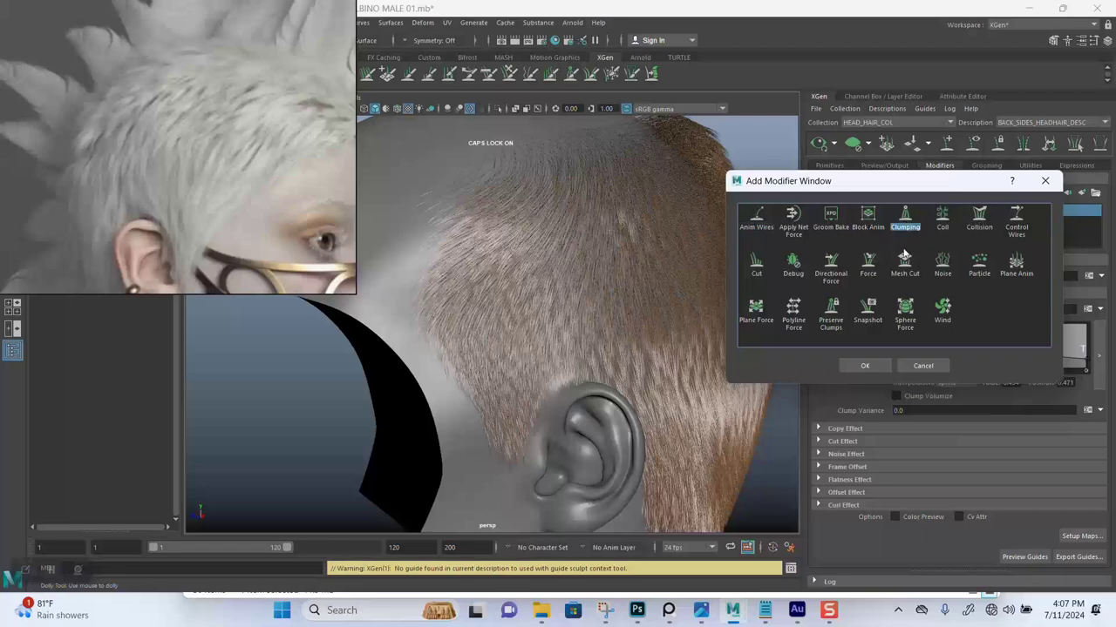
left_click(867, 366)
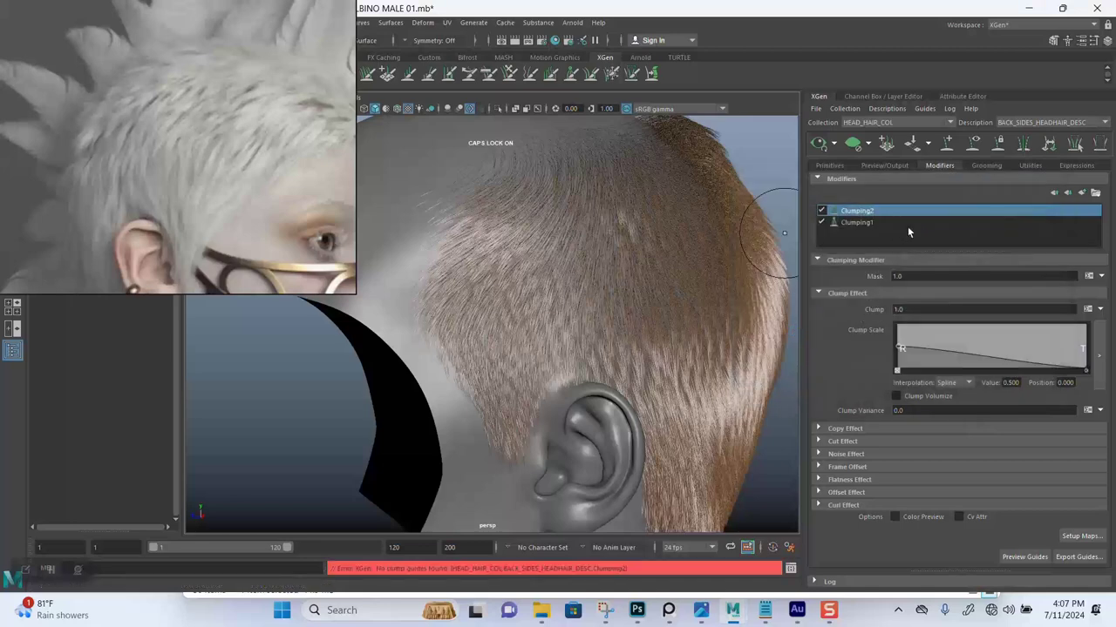
- Generate clump points at density 20 for Clumping2 and save its maps, using Clumping1's maps as control maps
left_click(1060, 536)
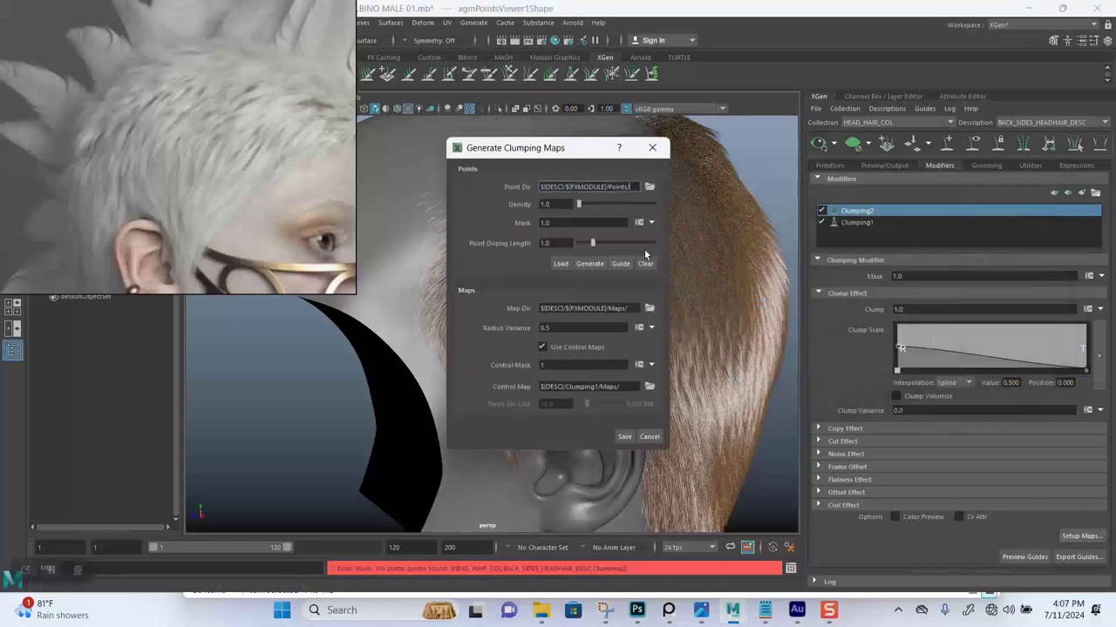
left_click(563, 204)
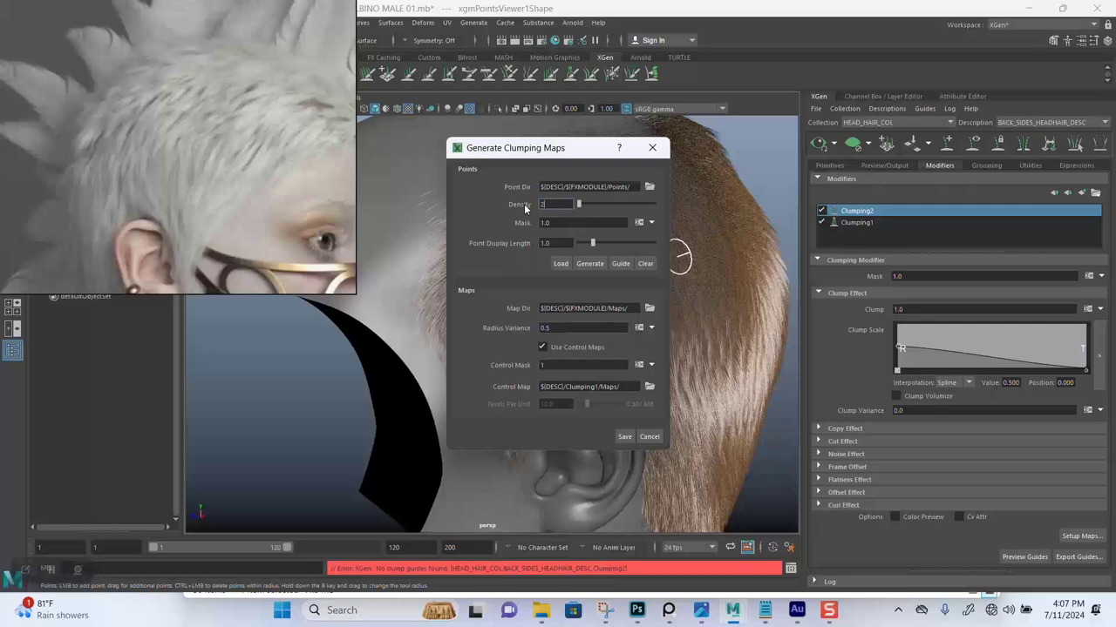
left_click(591, 264)
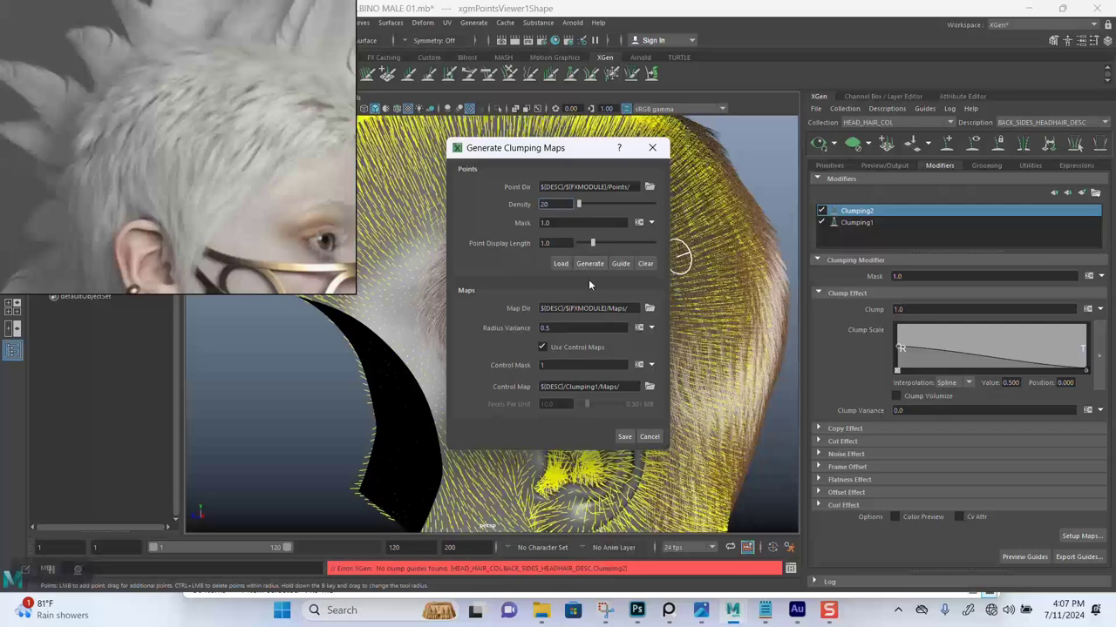
left_click(588, 264)
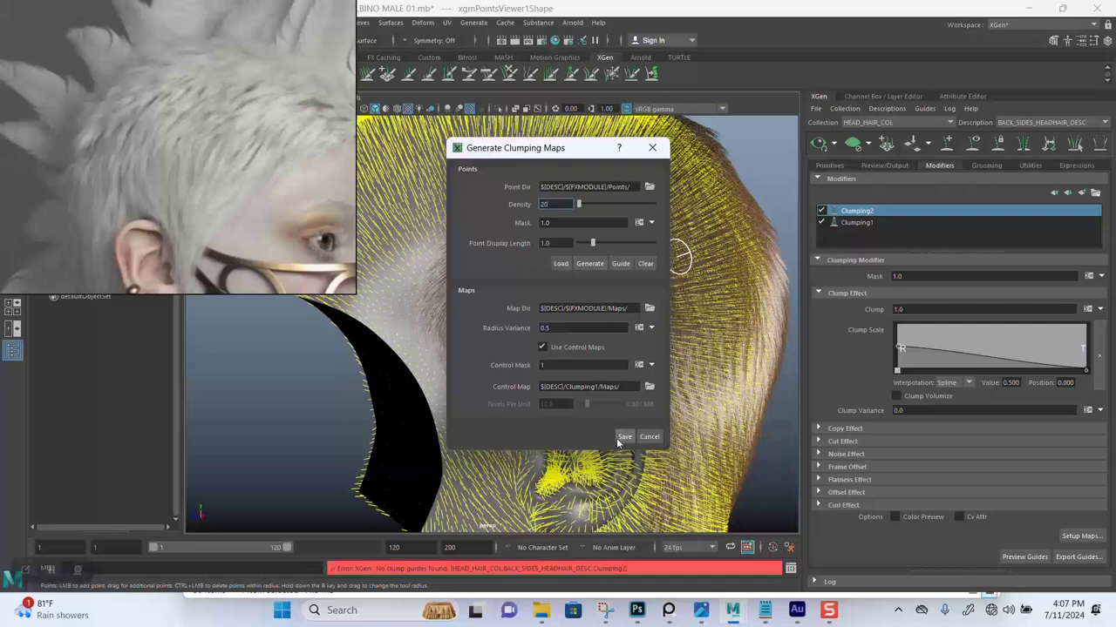
left_click(625, 438)
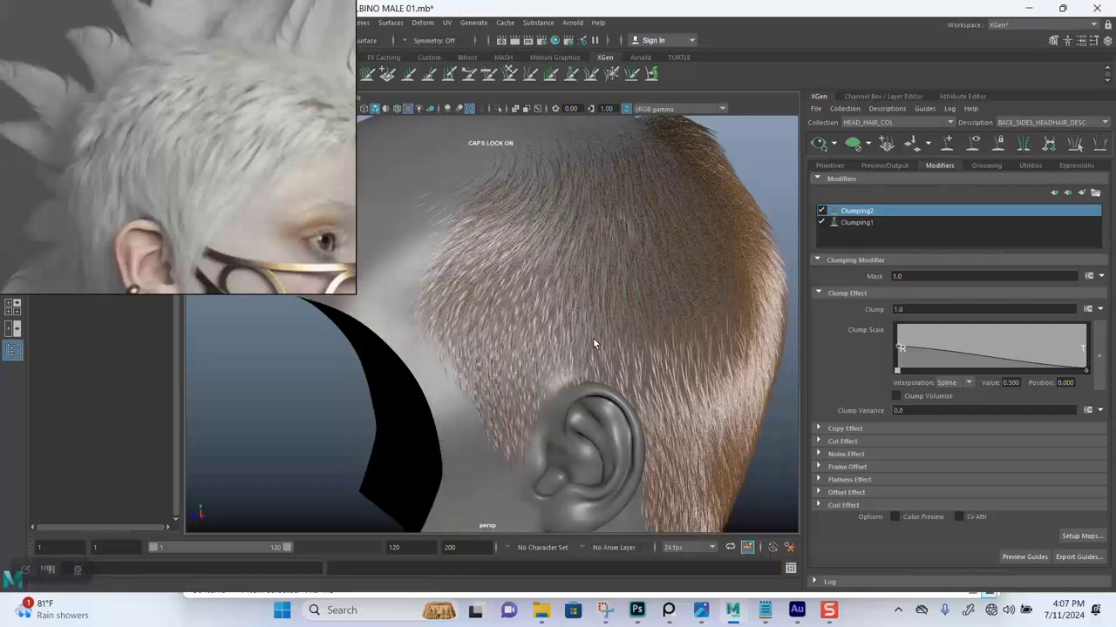
- Examine the two-level clumping up close around the ear and across the back of the head
right_click_drag(552, 310, 559, 332, "alt")
middle_click_drag(559, 332, 533, 258, "alt")
right_click_drag(533, 258, 571, 285, "alt")
middle_click_drag(547, 262, 550, 373, "alt")
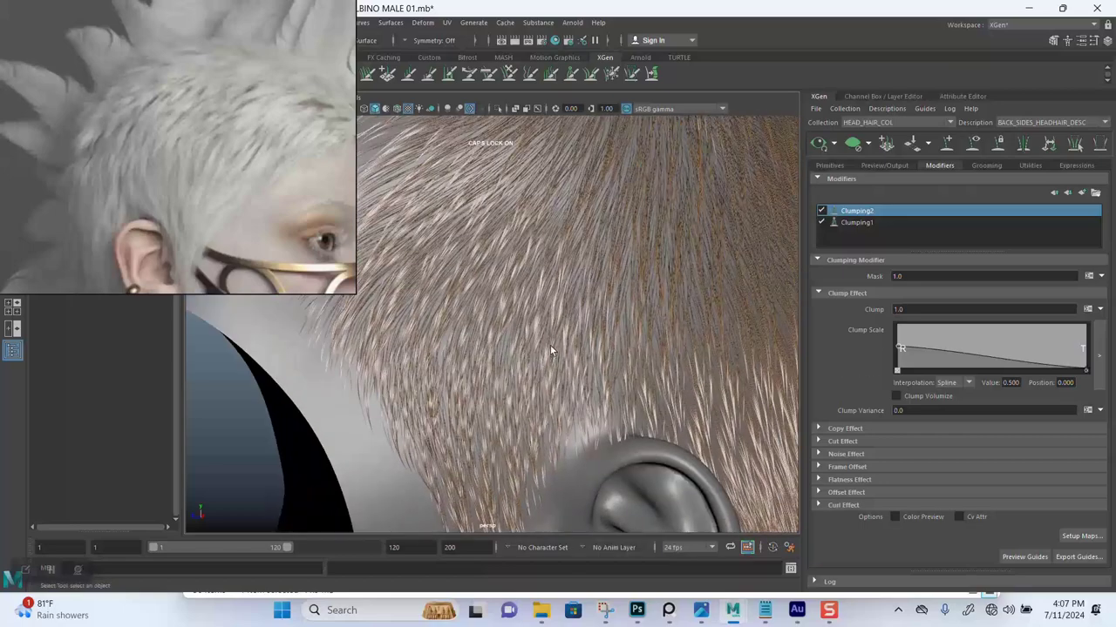
right_click_drag(550, 345, 503, 267, "alt")
mouse_move(506, 298)
left_mouse_down("alt")
mouse_move(610, 305)
mouse_move(510, 304)
left_mouse_up("alt")
left_click_drag(603, 329, 540, 269, "alt")
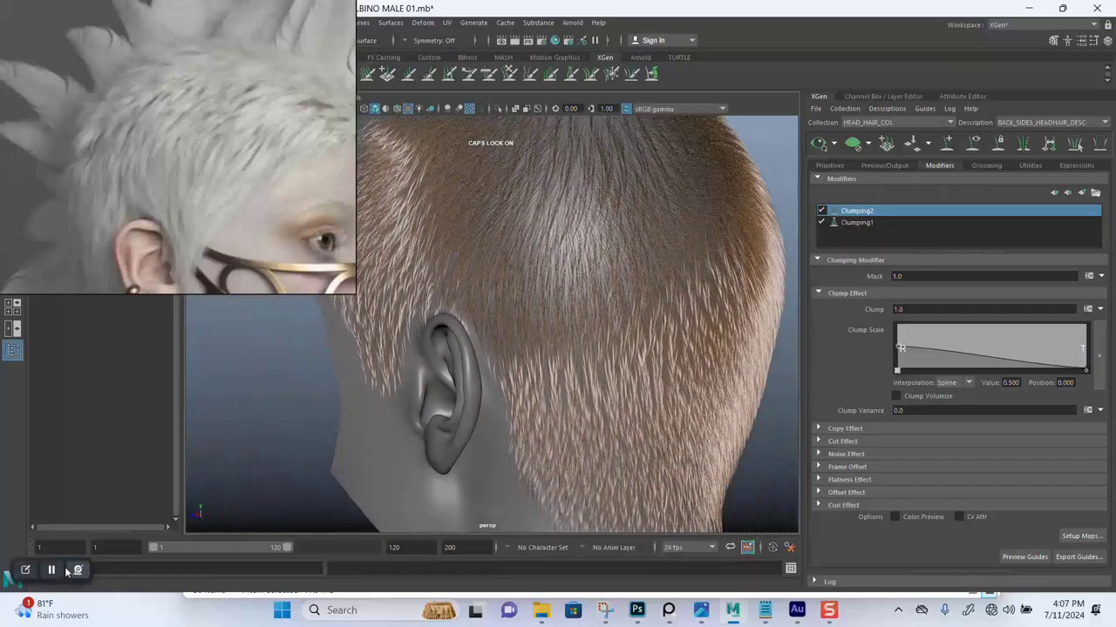
left_click(54, 569)
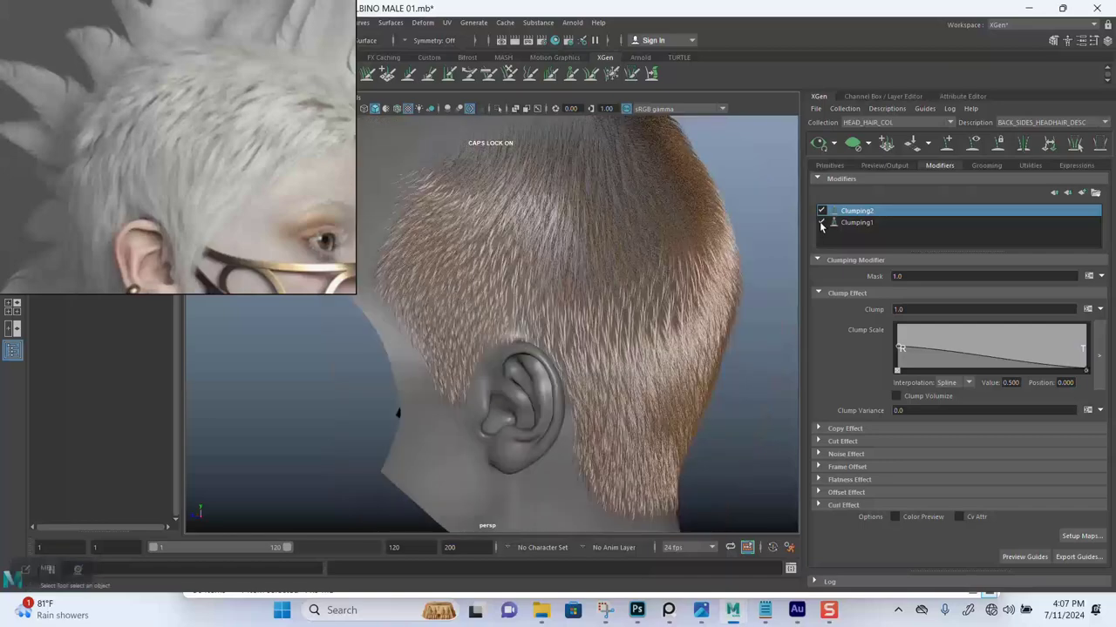
- Compare the side hair with Clumping1 disabled and enabled again
left_click(820, 223)
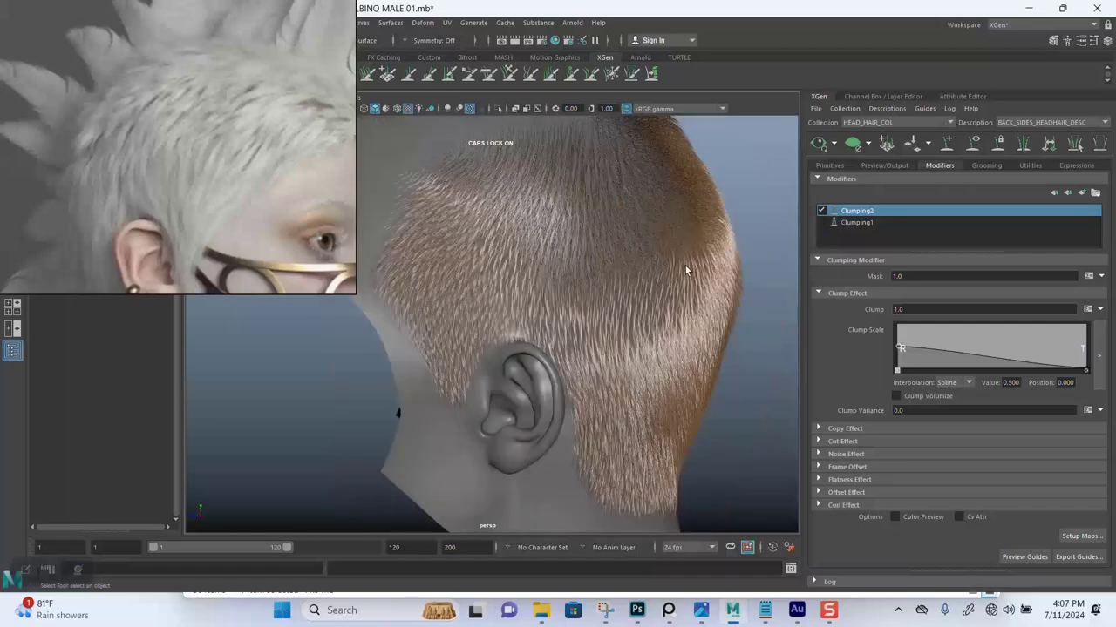
right_click_drag(579, 273, 555, 366, "alt")
right_click_drag(549, 288, 549, 357, "alt")
right_click_drag(534, 320, 567, 424, "alt")
left_click_drag(567, 425, 551, 288, "alt")
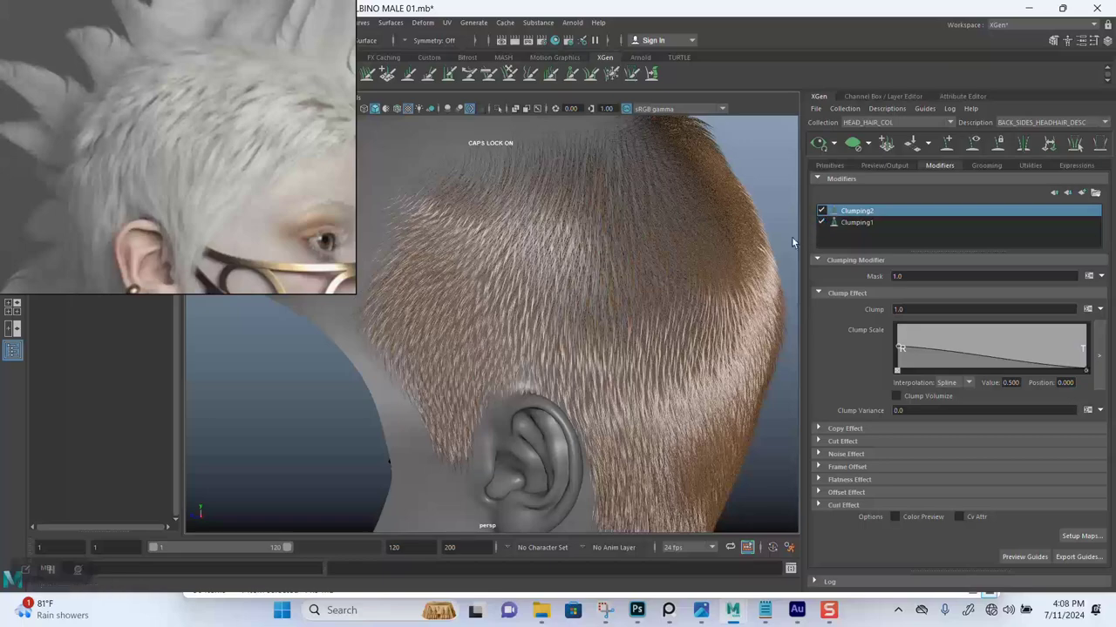
scroll(569, 364, "up", 3)
left_click_drag(569, 362, 600, 305, "alt")
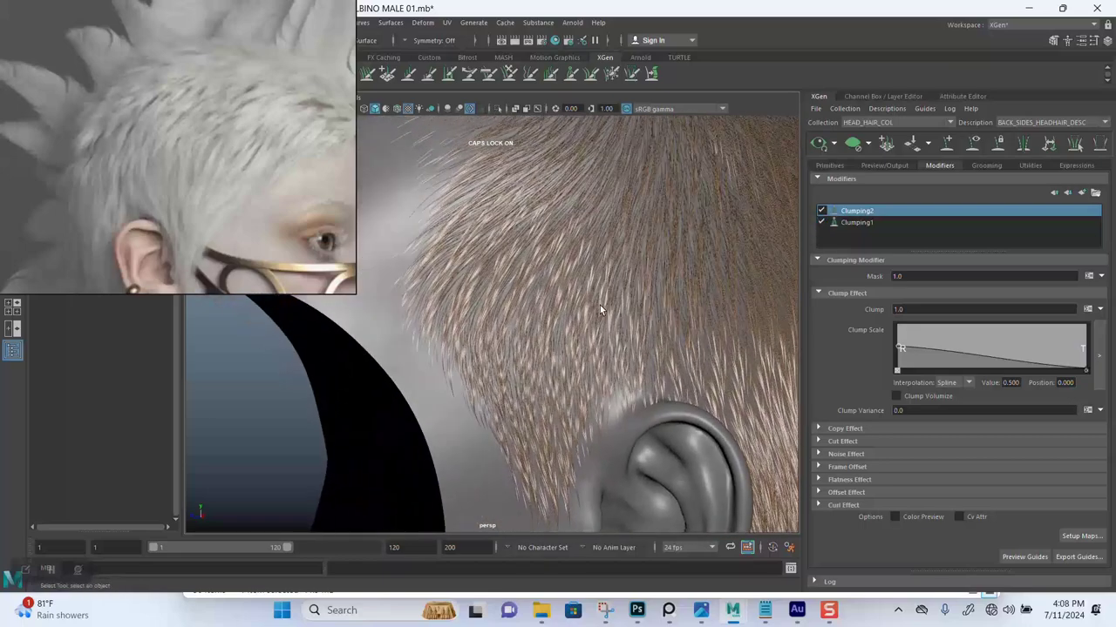
right_click_drag(599, 305, 559, 347, "alt")
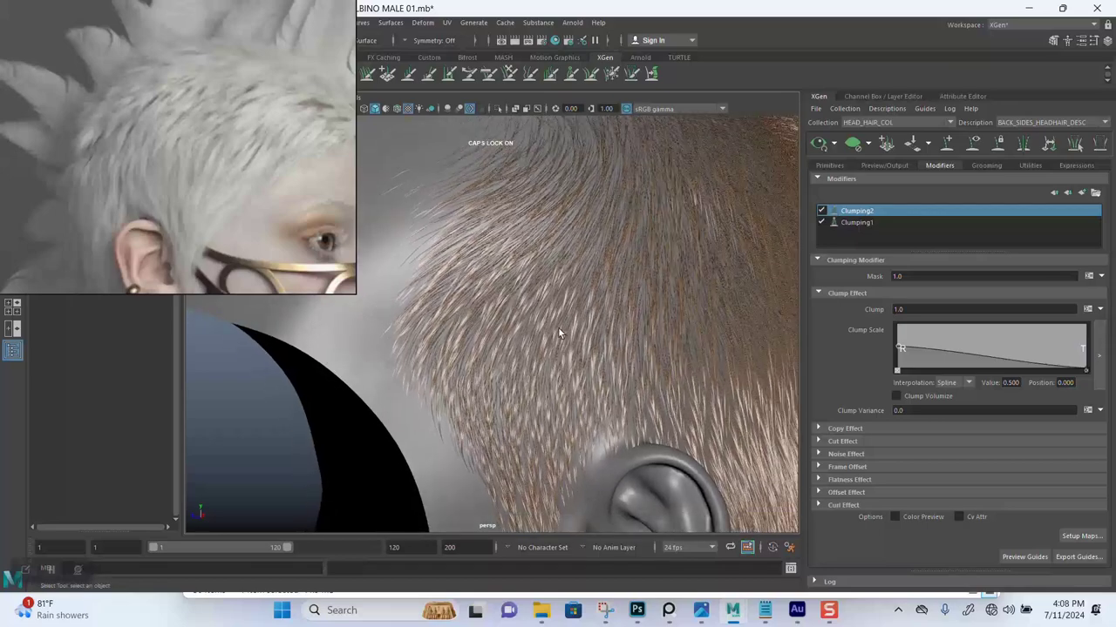
middle_click_drag(558, 328, 558, 321, "alt")
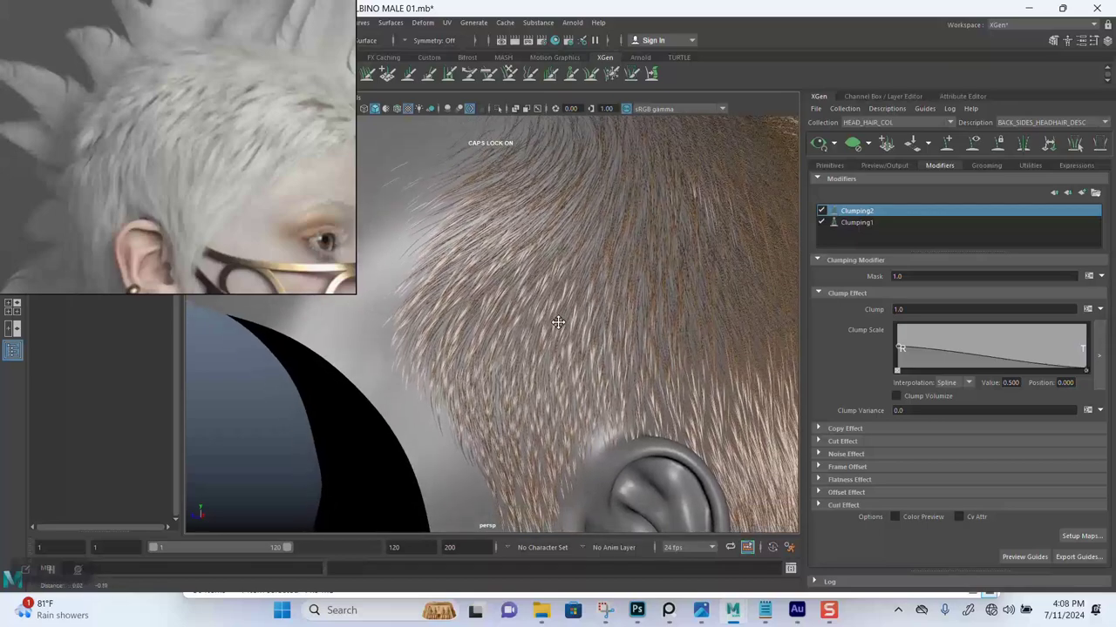
- Disable Clumping2, regenerate Clumping1's clump points at density 1, and save its maps
left_click(821, 210)
left_click(842, 223)
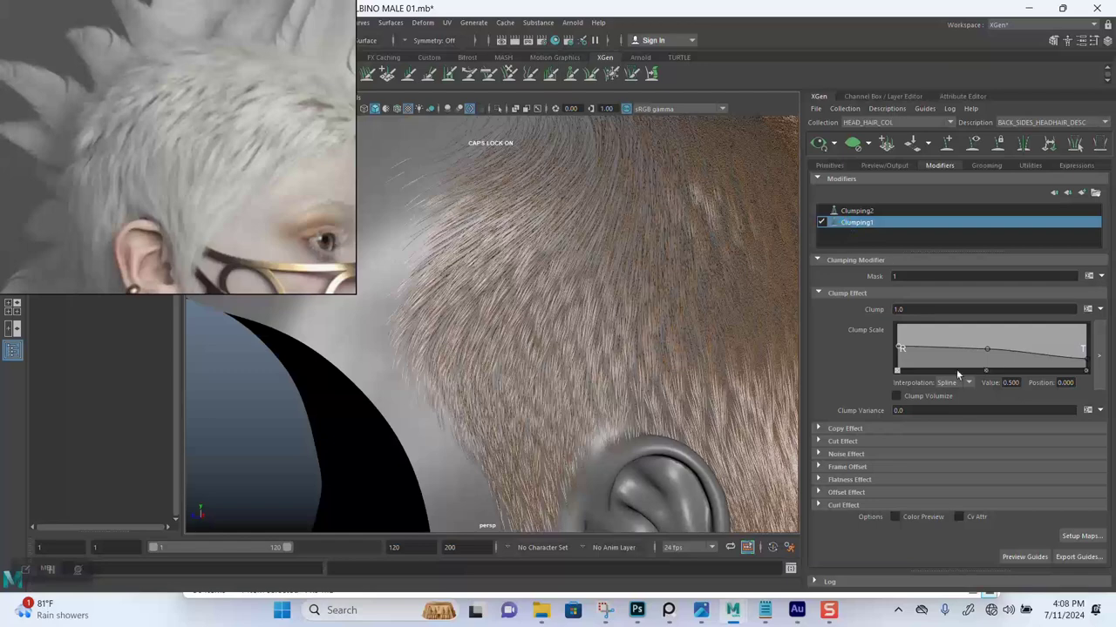
left_click(1072, 536)
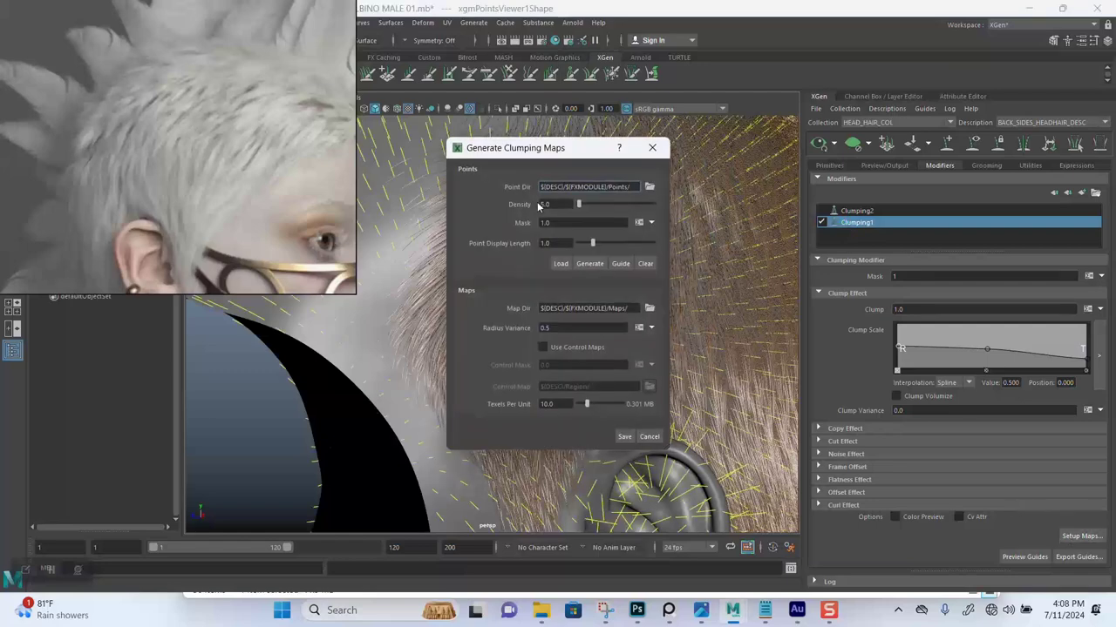
left_click_drag(556, 203, 535, 205)
type("1")
key("Return")
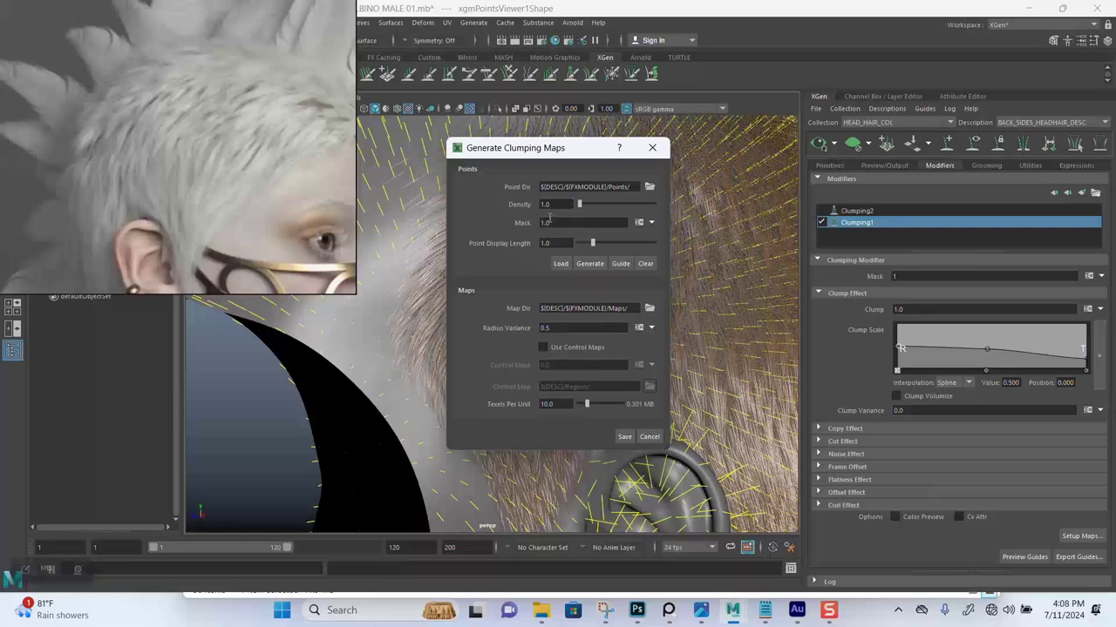
left_click(589, 263)
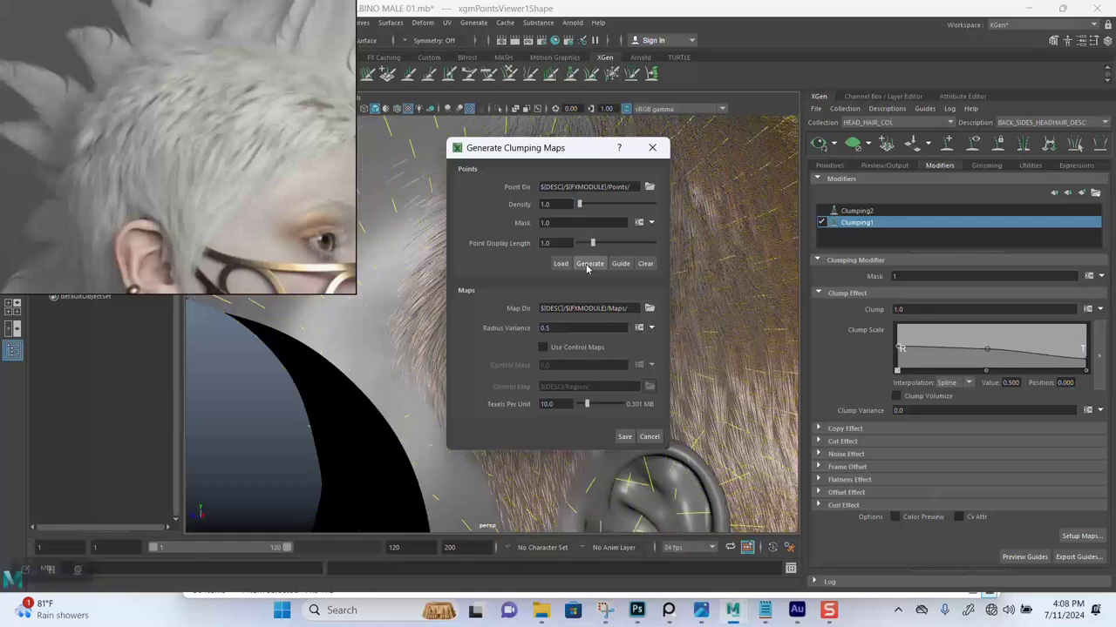
left_click(624, 437)
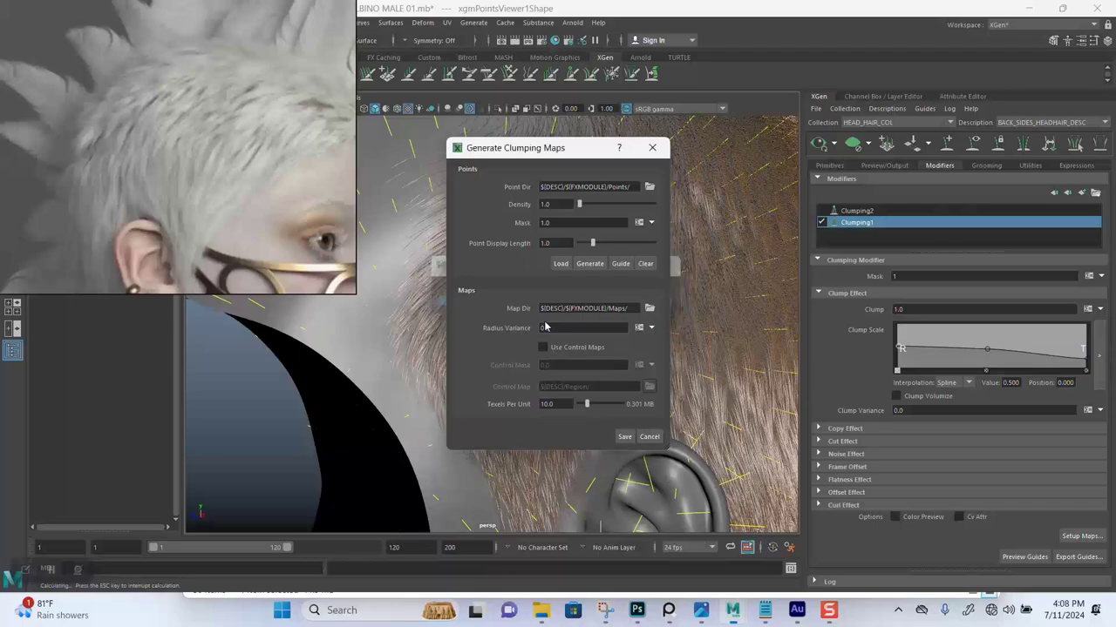
- Enable Clumping2 again and inspect both clumping levels across the side and back of the head
left_click_drag(543, 337, 575, 296, "alt")
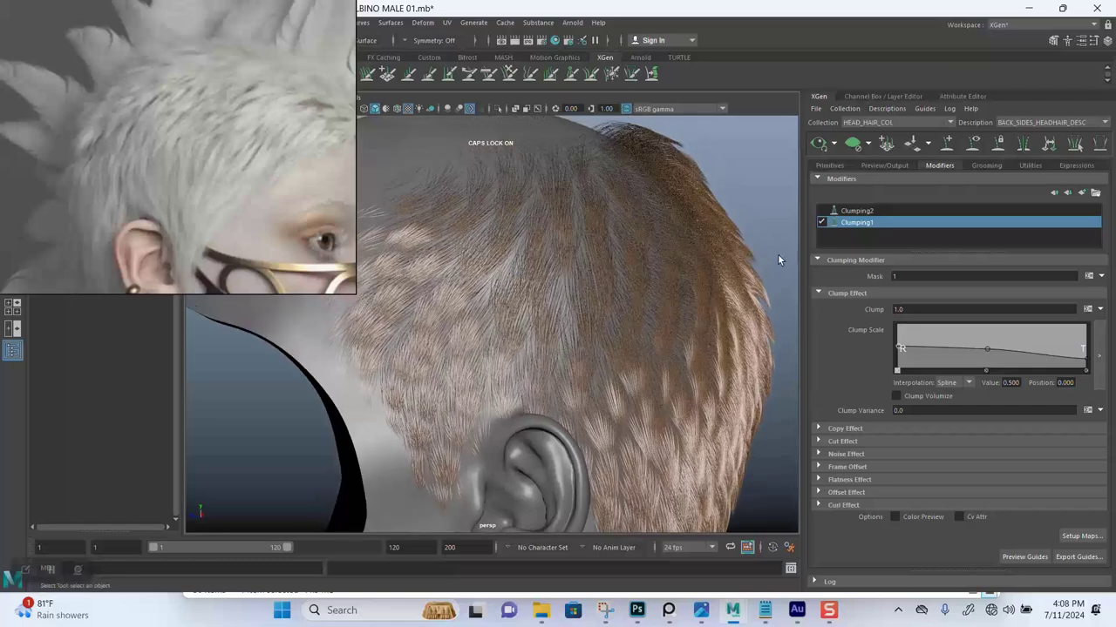
left_click(821, 211)
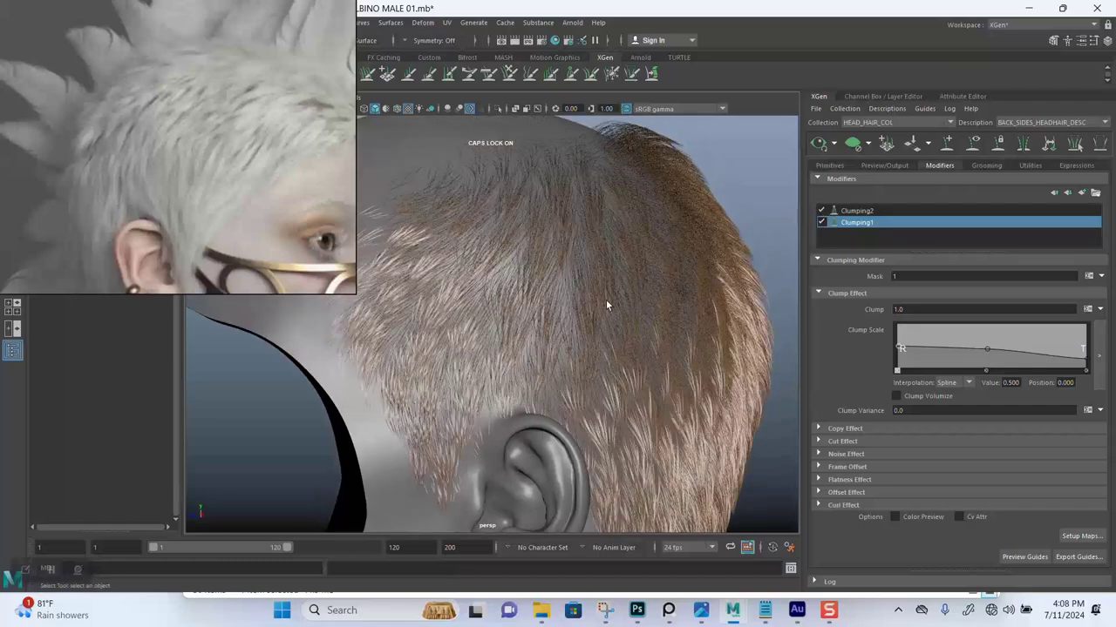
left_click_drag(608, 305, 774, 279, "alt")
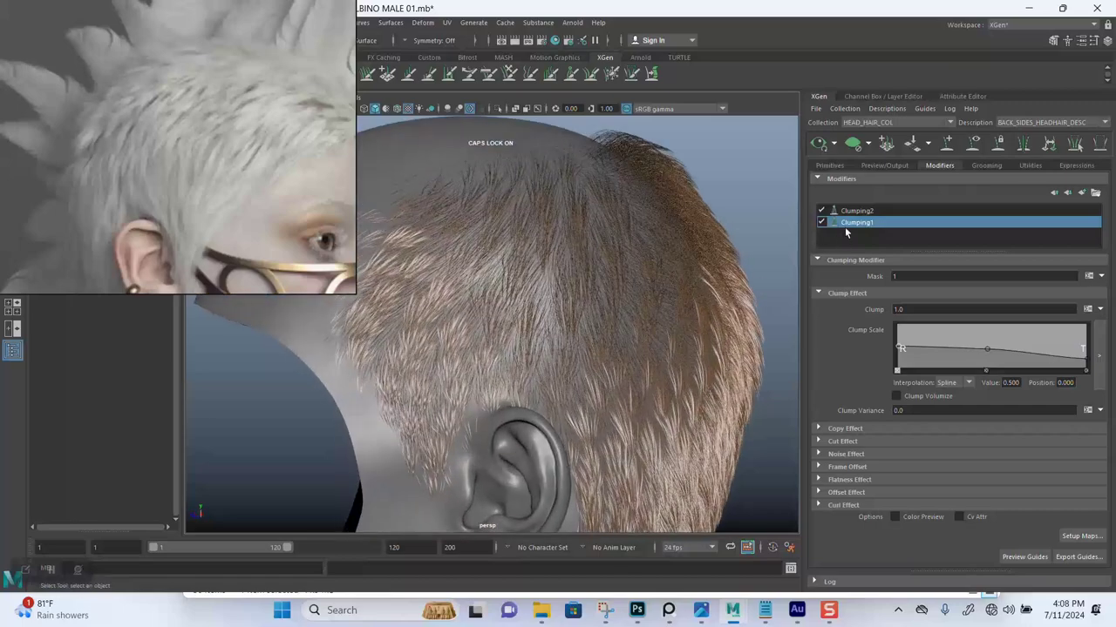
- Regenerate Clumping1's clump points at density 3 and save its maps while Clumping2 is disabled
left_click(821, 211)
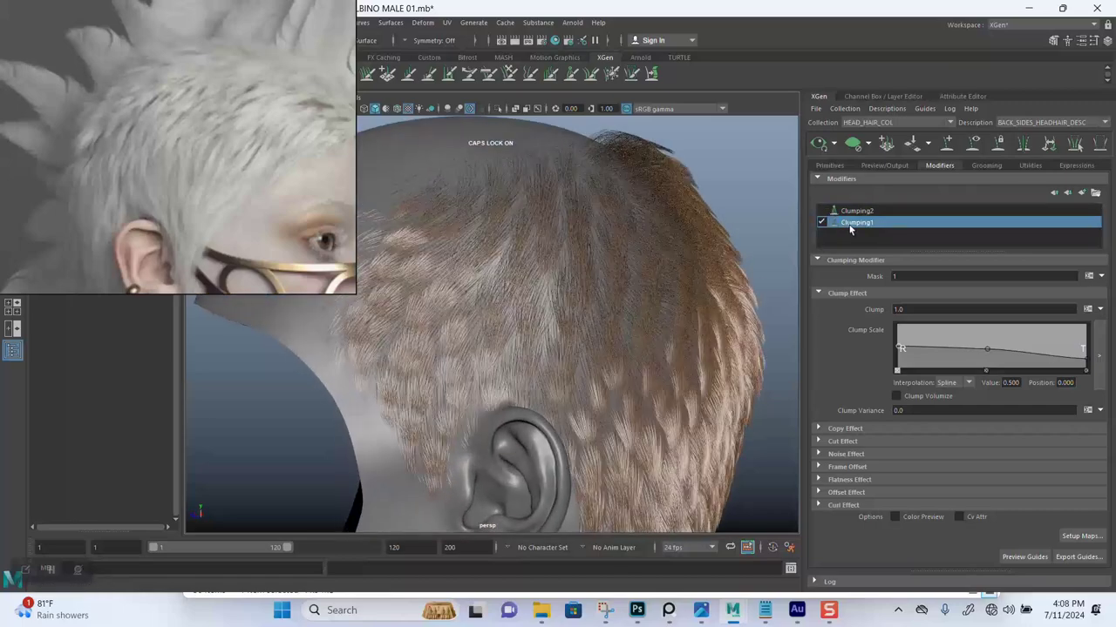
left_click(1079, 535)
left_click_drag(554, 204, 531, 207)
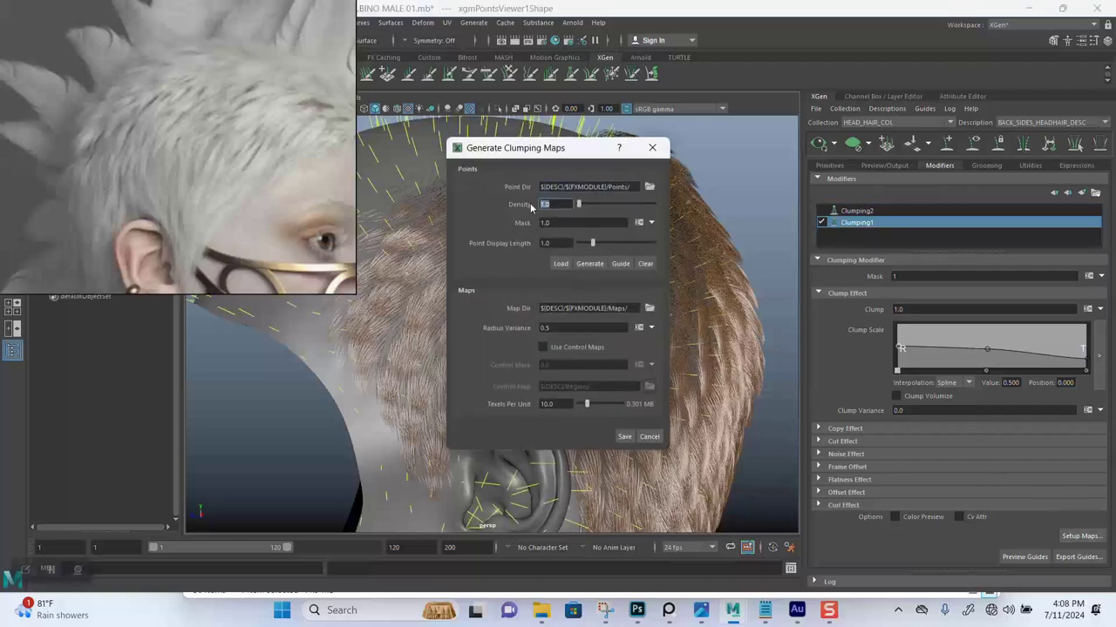
type("3")
left_click(590, 264)
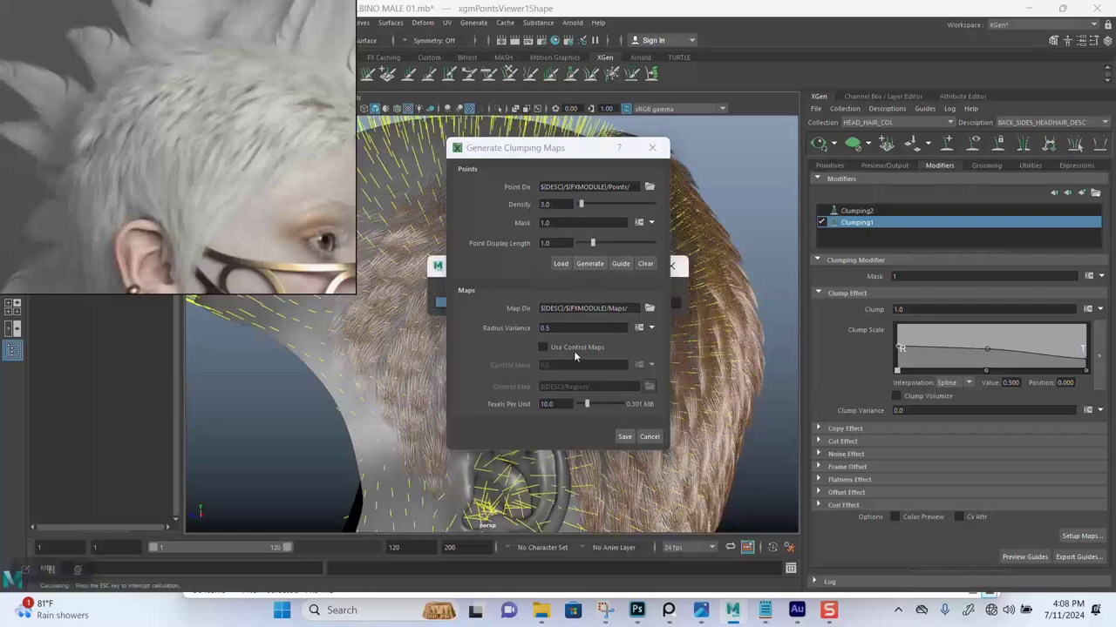
key("Caps_Lock")
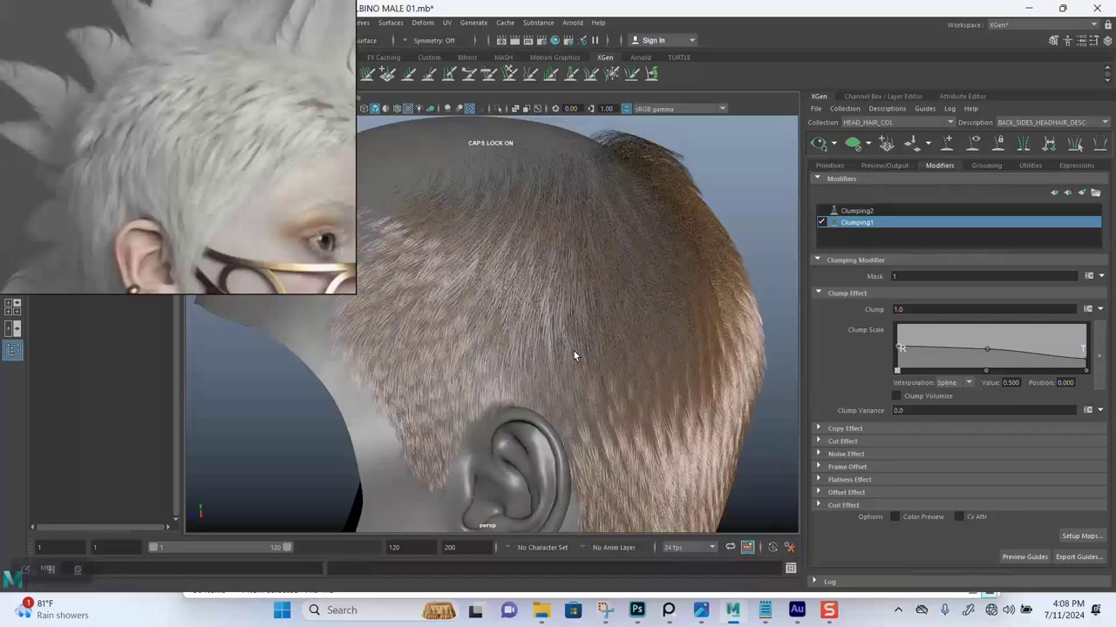
- Enable Clumping2 and check the combined clumping around the ear and back of the head
left_click(822, 210)
right_click_drag(584, 330, 547, 307, "alt")
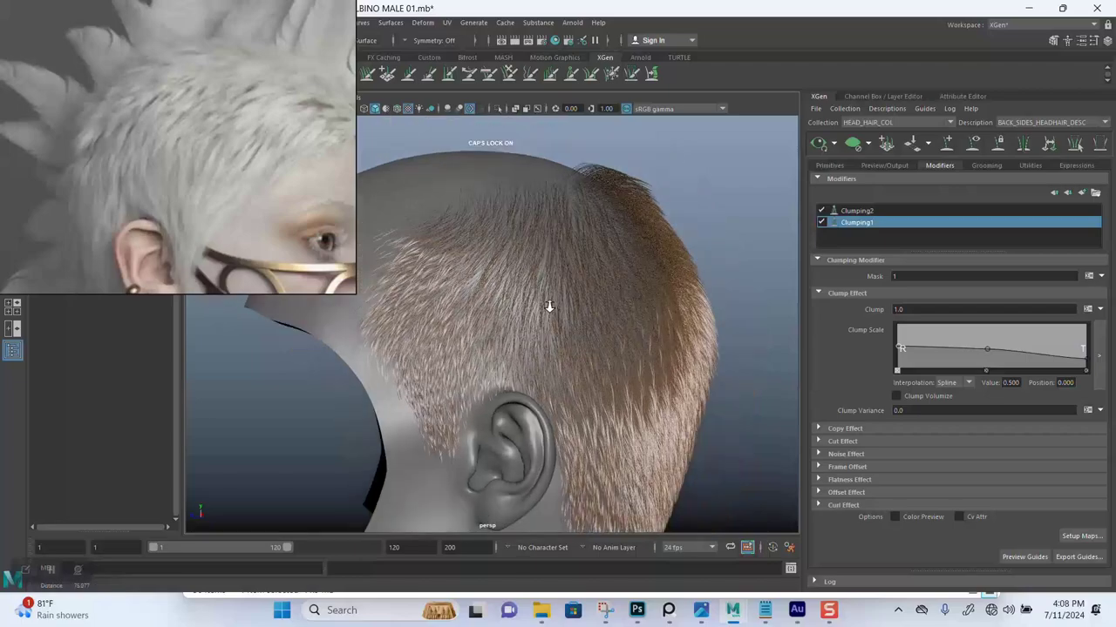
left_click_drag(531, 317, 613, 327, "alt")
right_click_drag(613, 327, 528, 341, "alt")
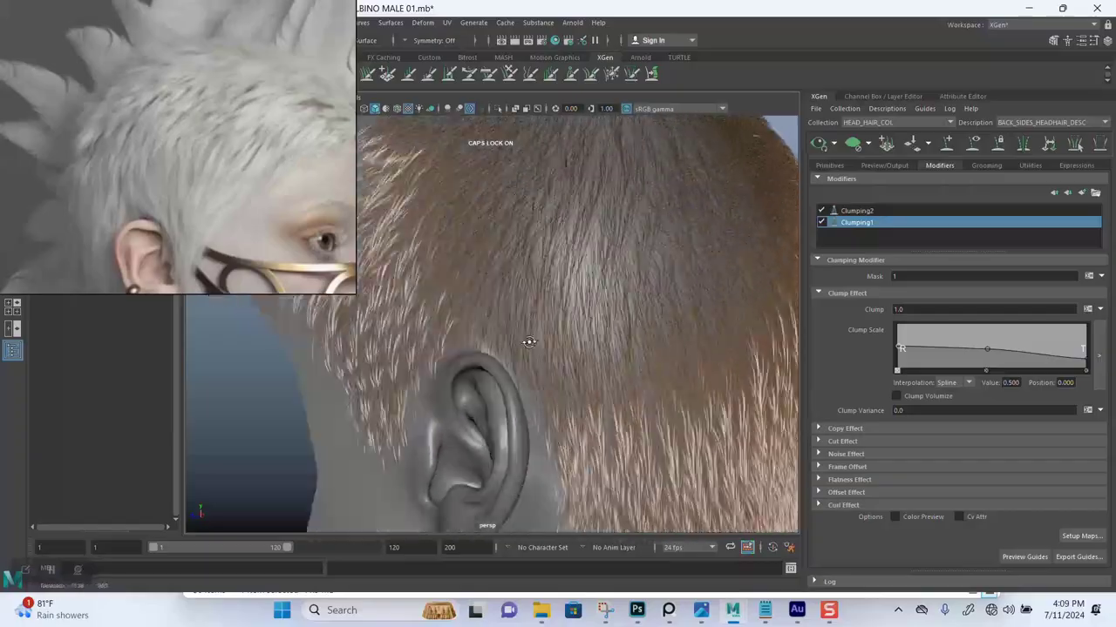
left_click_drag(528, 341, 569, 288, "alt")
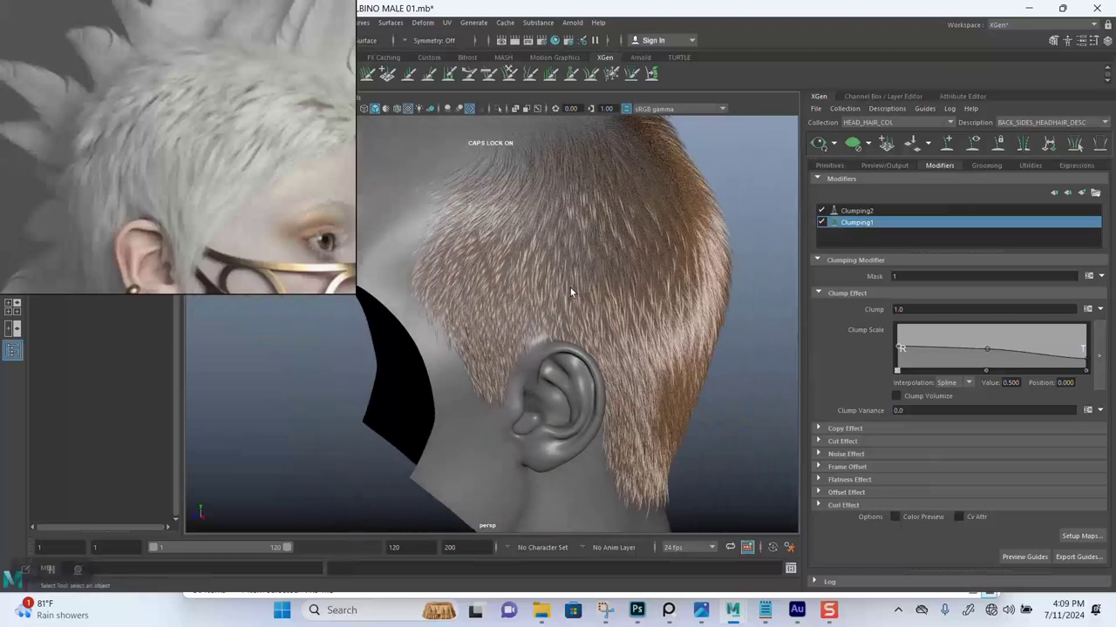
- Add a Noise modifier above the two clumping modifiers and inspect its effect on the side hair
left_click(868, 210)
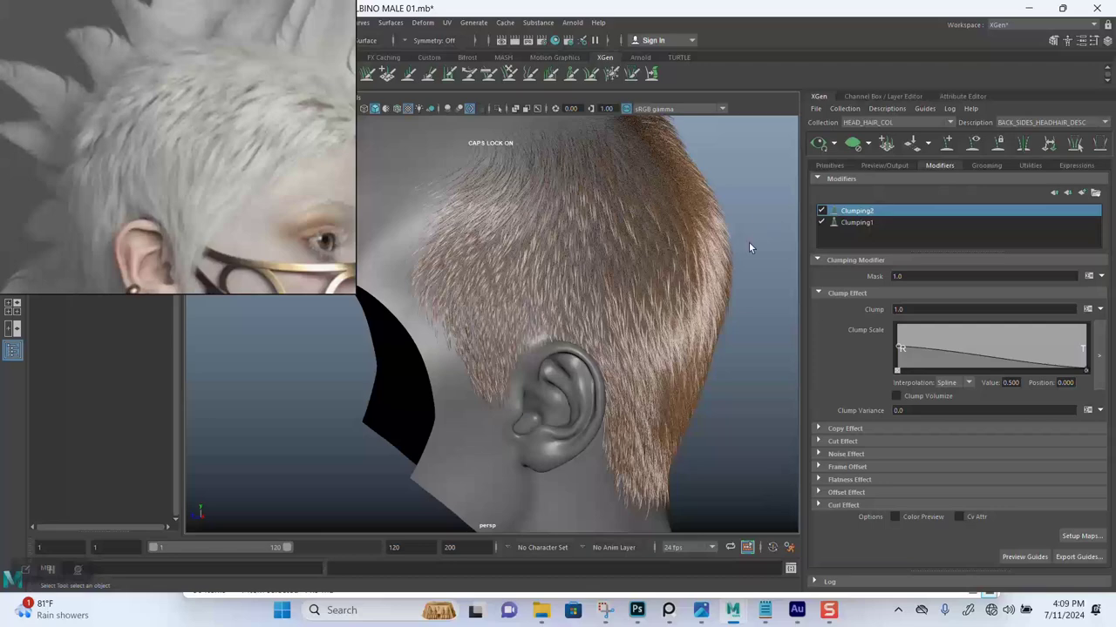
left_click(1079, 194)
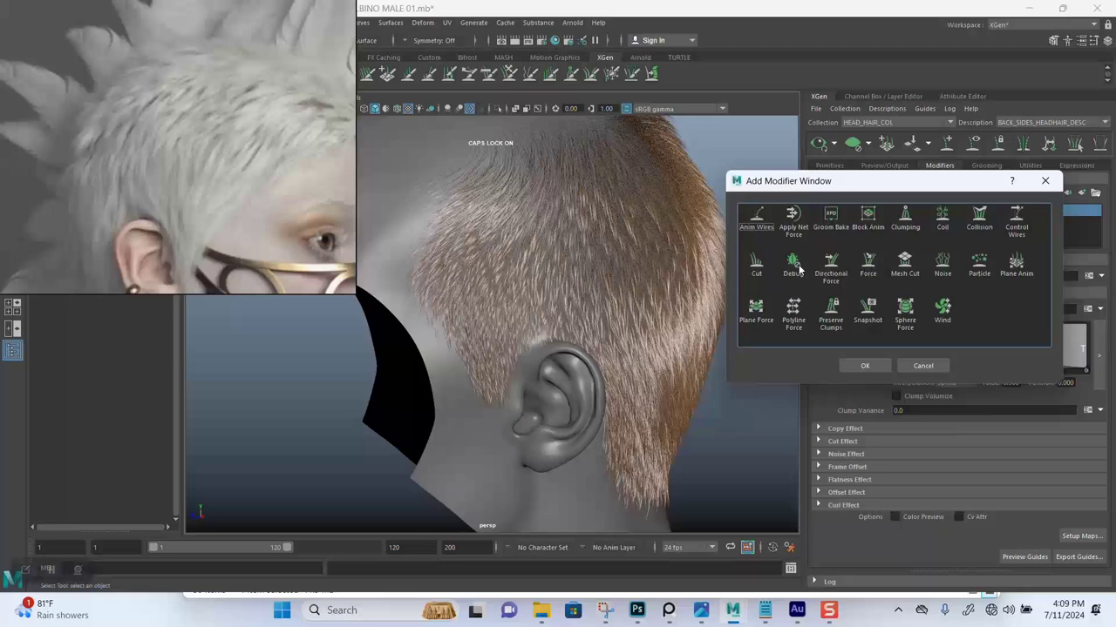
left_click(943, 264)
left_click(864, 366)
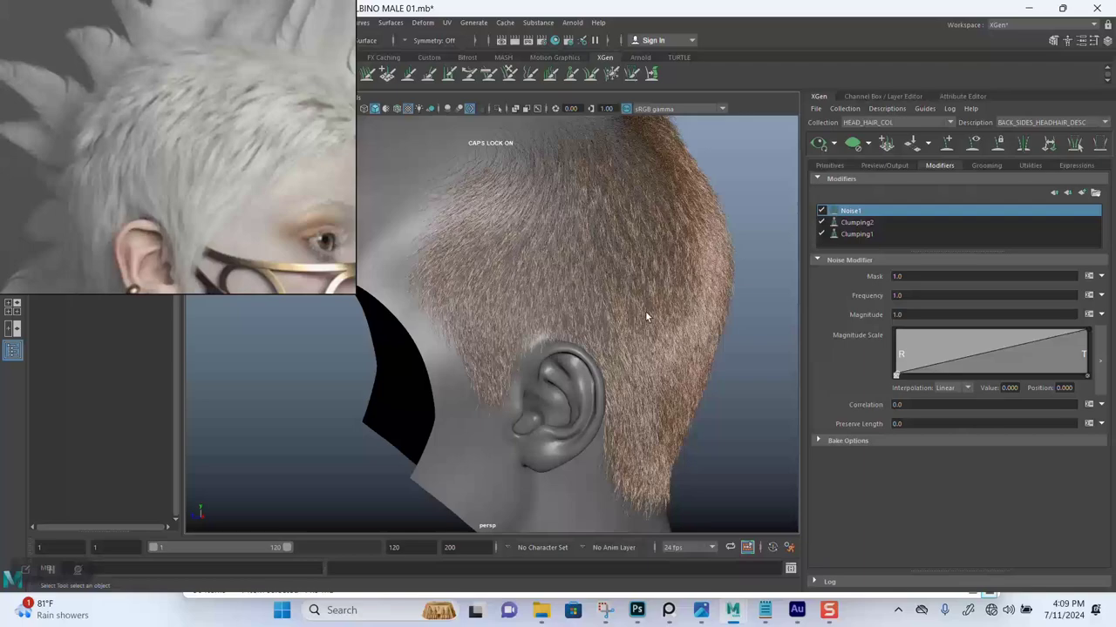
mouse_move(581, 289)
left_mouse_down("alt")
mouse_move(569, 281)
mouse_move(577, 339)
mouse_move(563, 316)
mouse_move(603, 306)
mouse_move(577, 305)
left_mouse_up("alt")
middle_click_drag(580, 322, 589, 323, "alt")
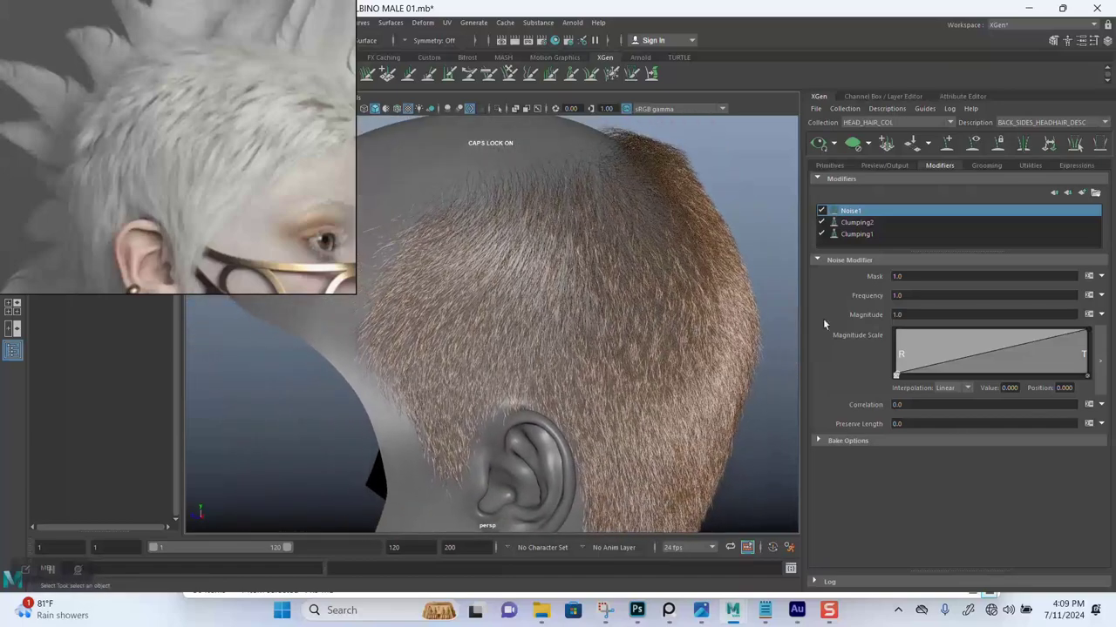
right_click_drag(617, 339, 585, 339, "alt")
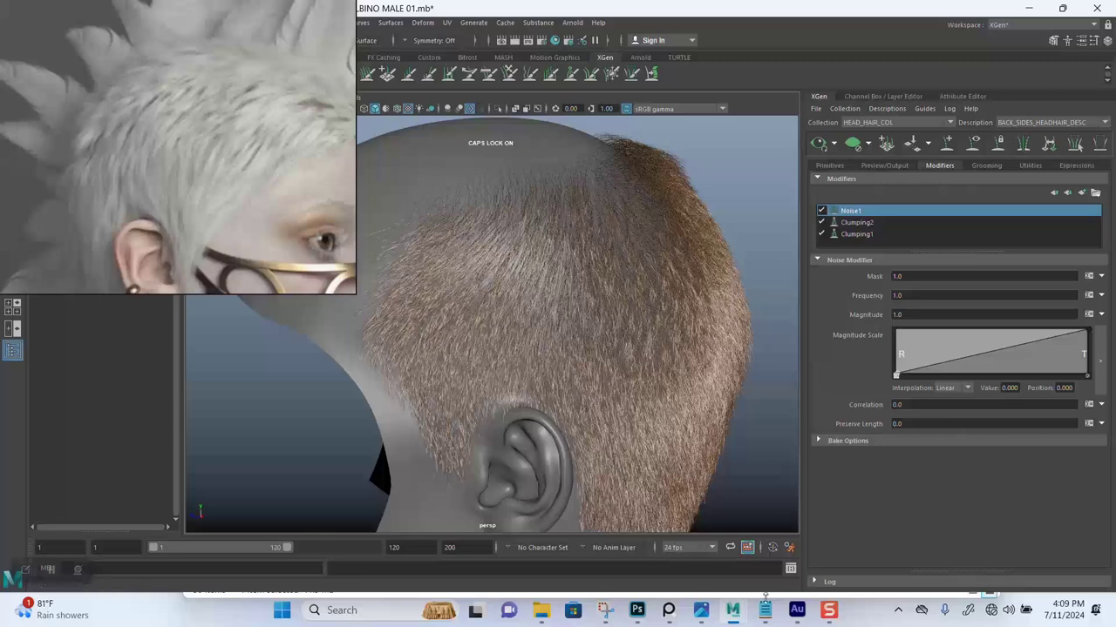
- Set the Noise modifier's Frequency to the expression rand(0.0,1.3), copied from the wecht.txt notes in Notepad
left_click(775, 610)
right_click_drag(221, 257, 228, 142)
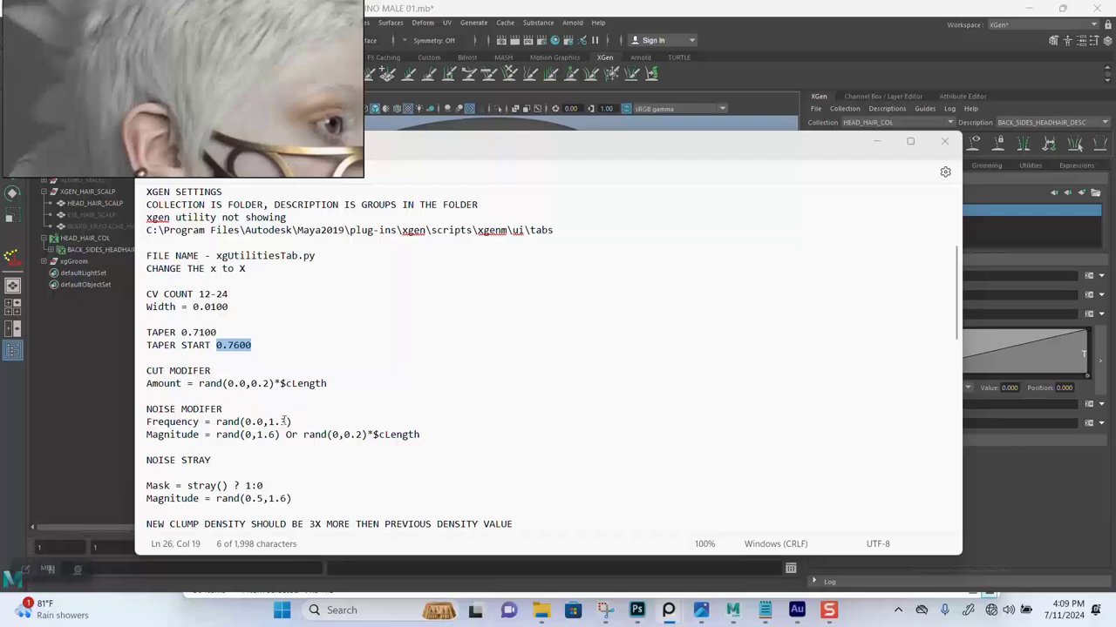
scroll(259, 434, "down", 1)
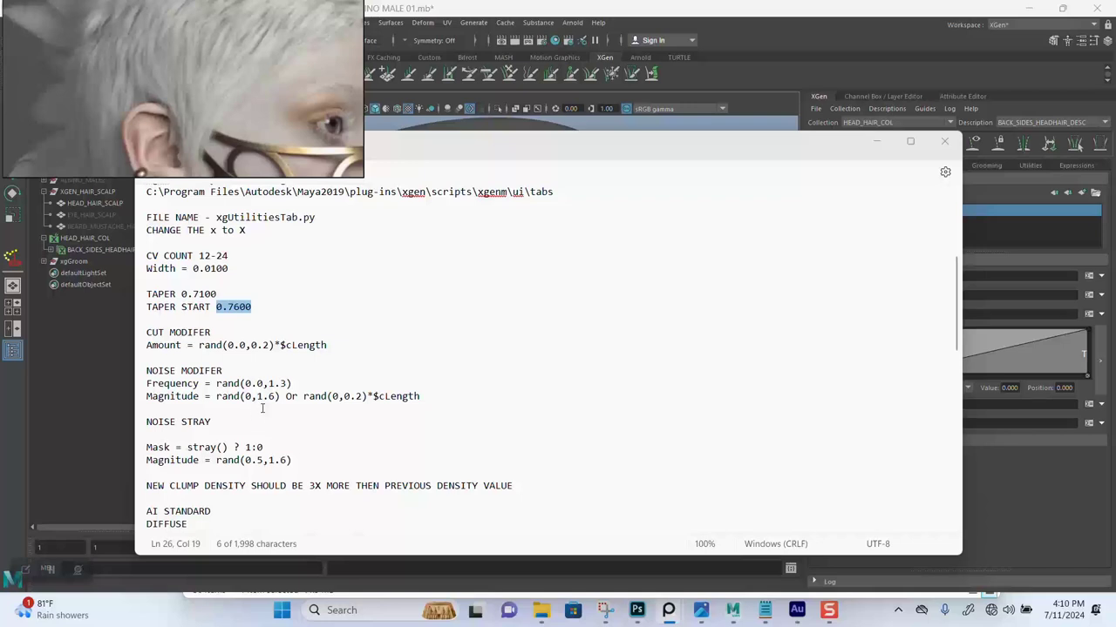
left_click_drag(292, 383, 216, 383)
key("ctrl+c")
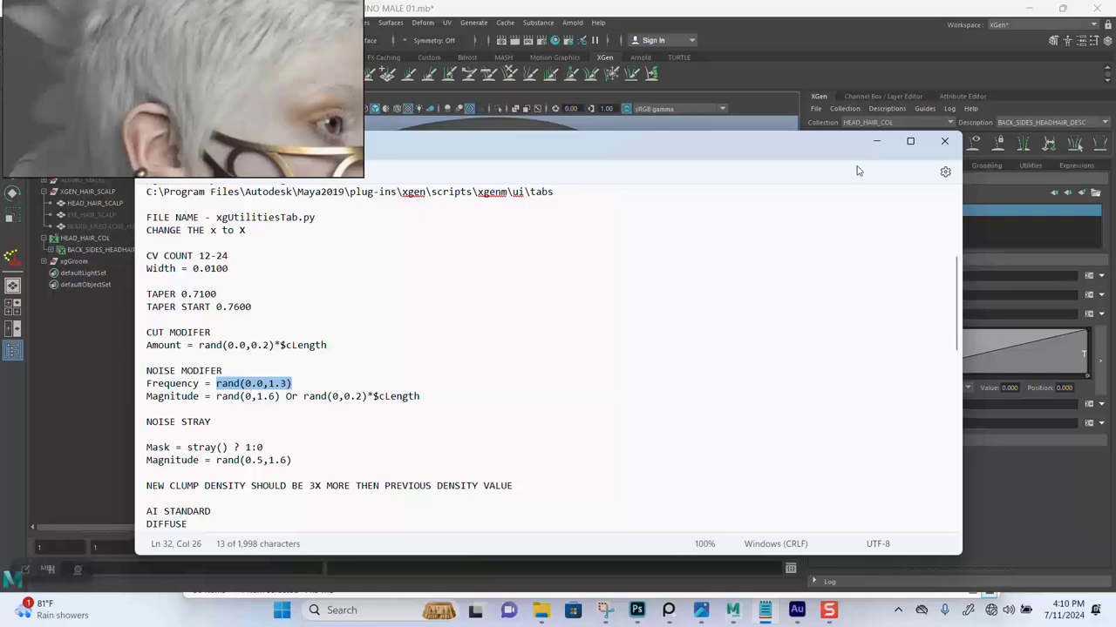
left_click(877, 145)
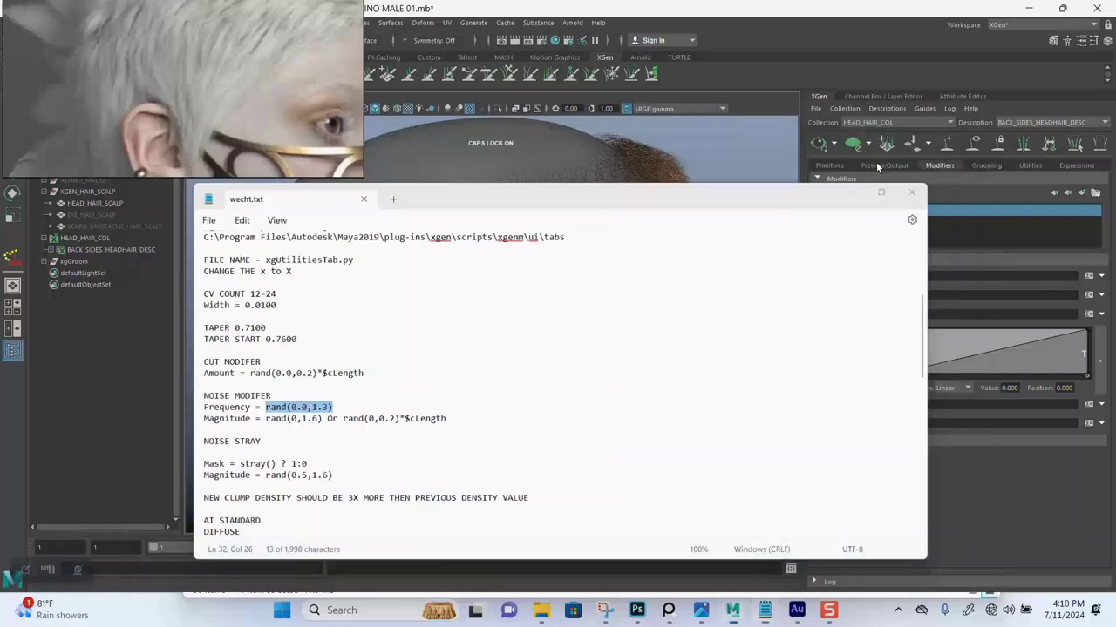
left_click(902, 295)
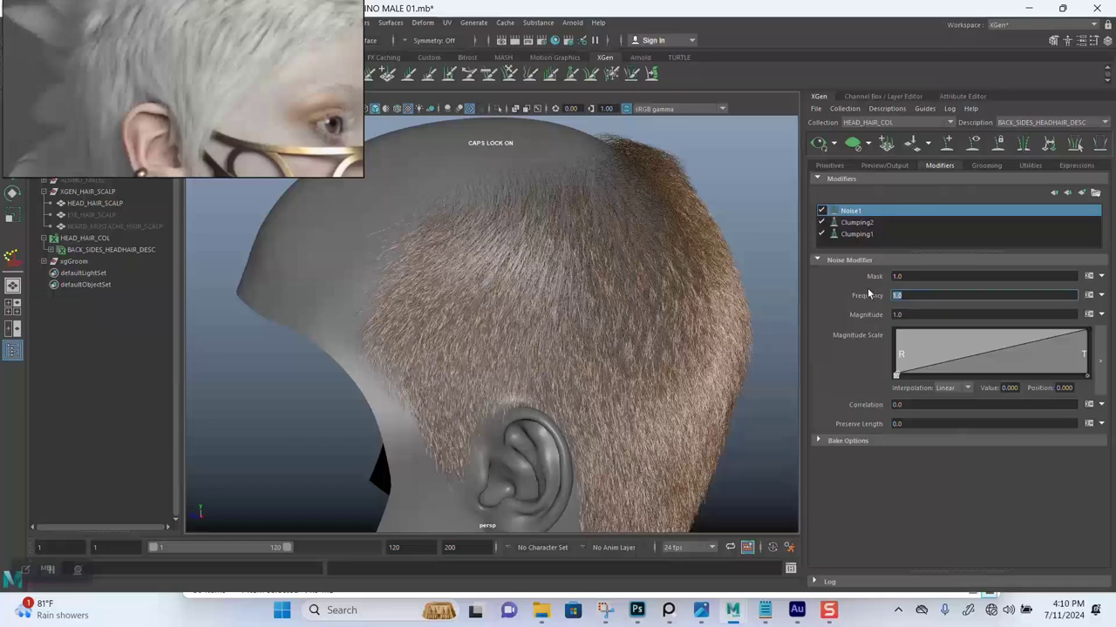
key("ctrl+v")
key("Return")
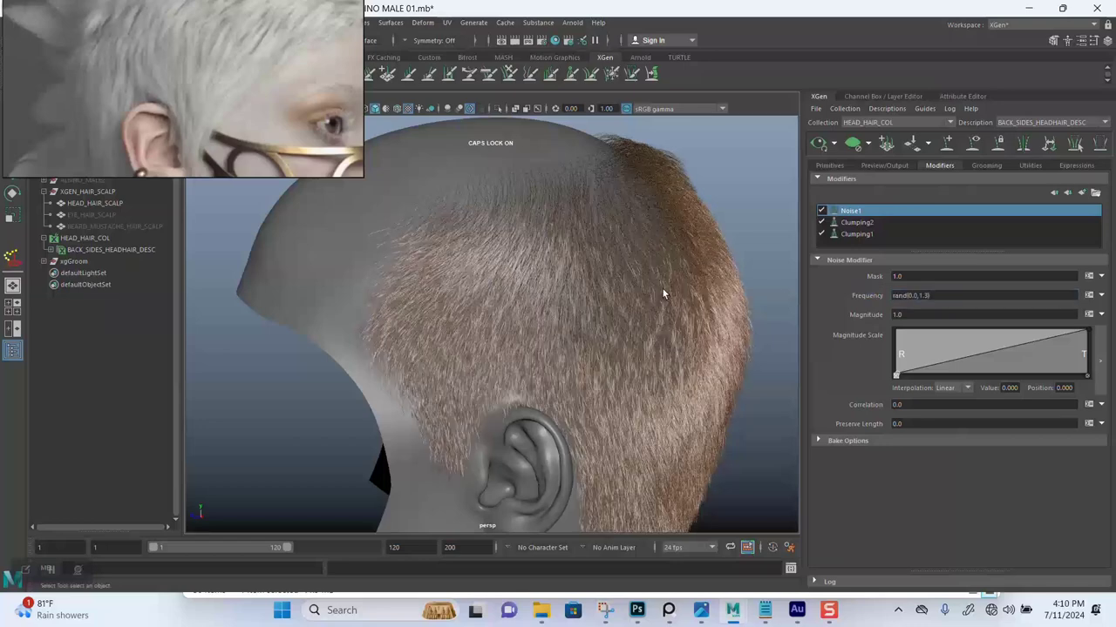
- Examine the noise up close and compare the side hair with the Noise modifier disabled and enabled again
scroll(513, 327, "up", 2)
scroll(514, 327, "up", 1)
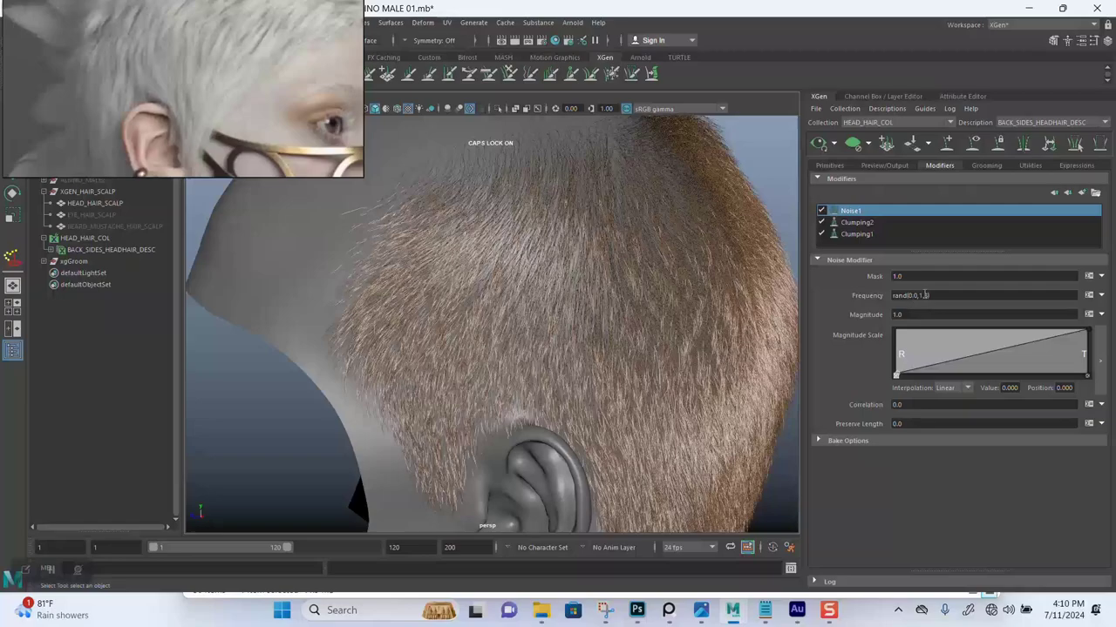
scroll(624, 304, "up", 5)
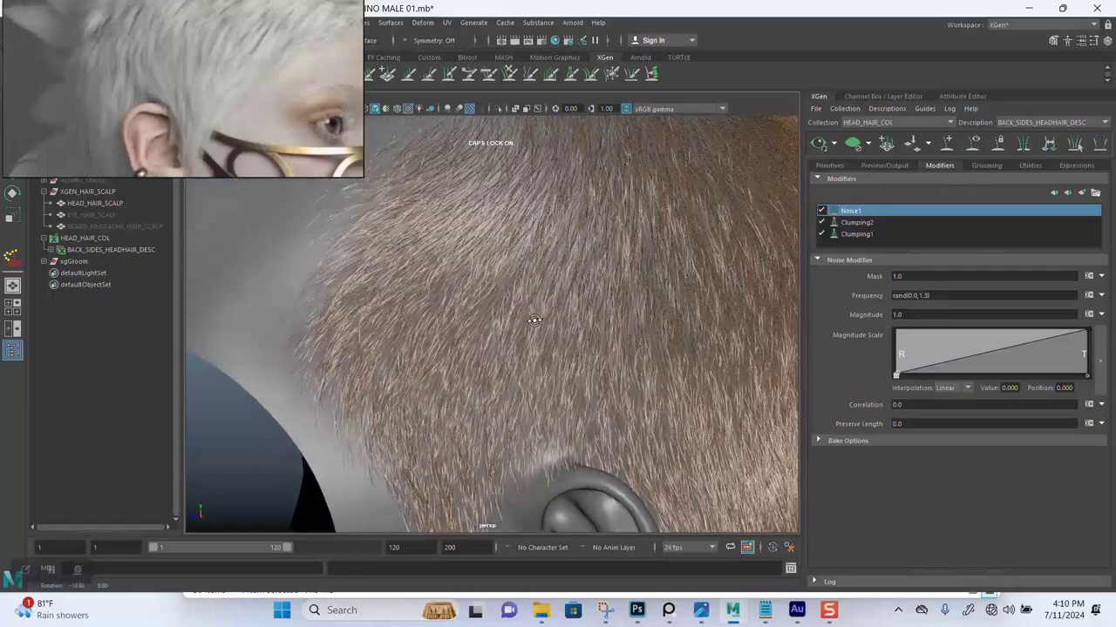
scroll(549, 312, "down", 4)
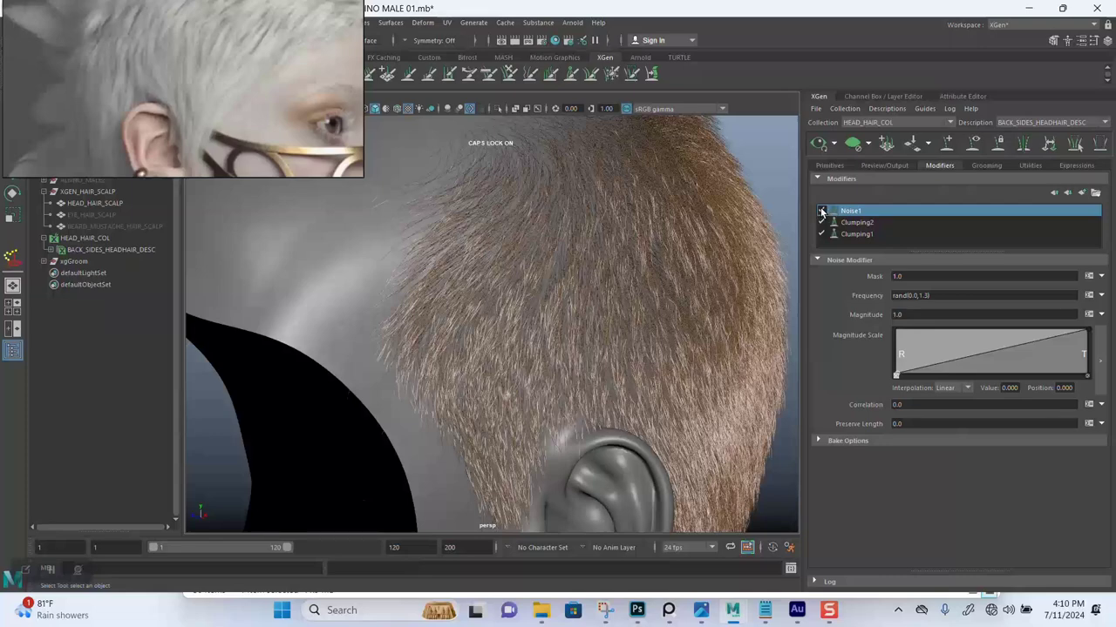
left_click(821, 210)
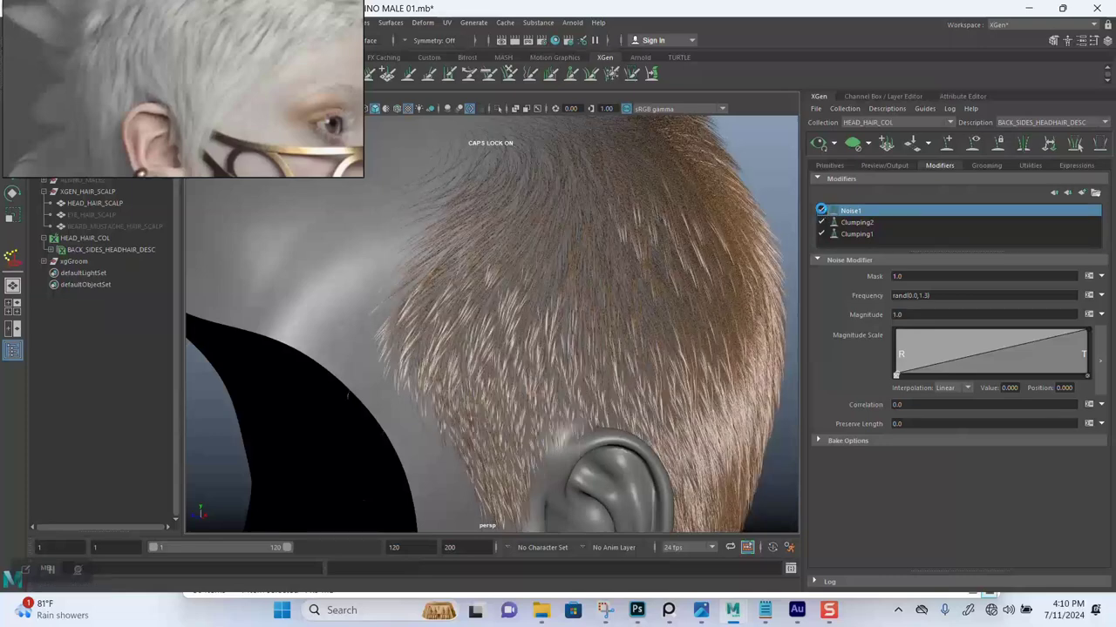
scroll(595, 309, "down", 3)
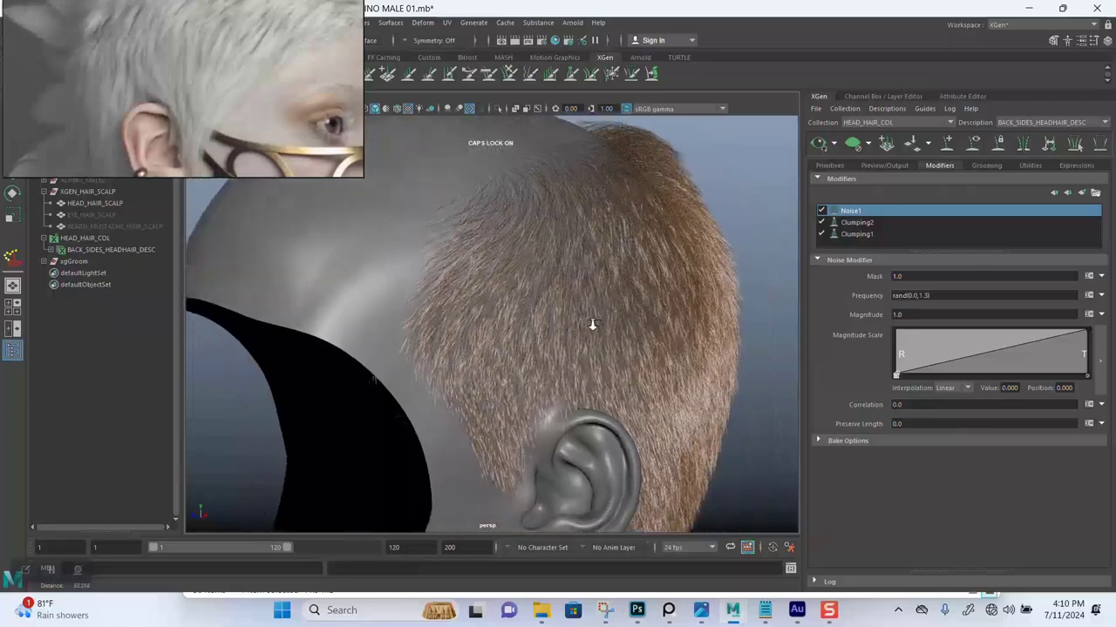
left_click_drag(568, 344, 575, 317, "alt")
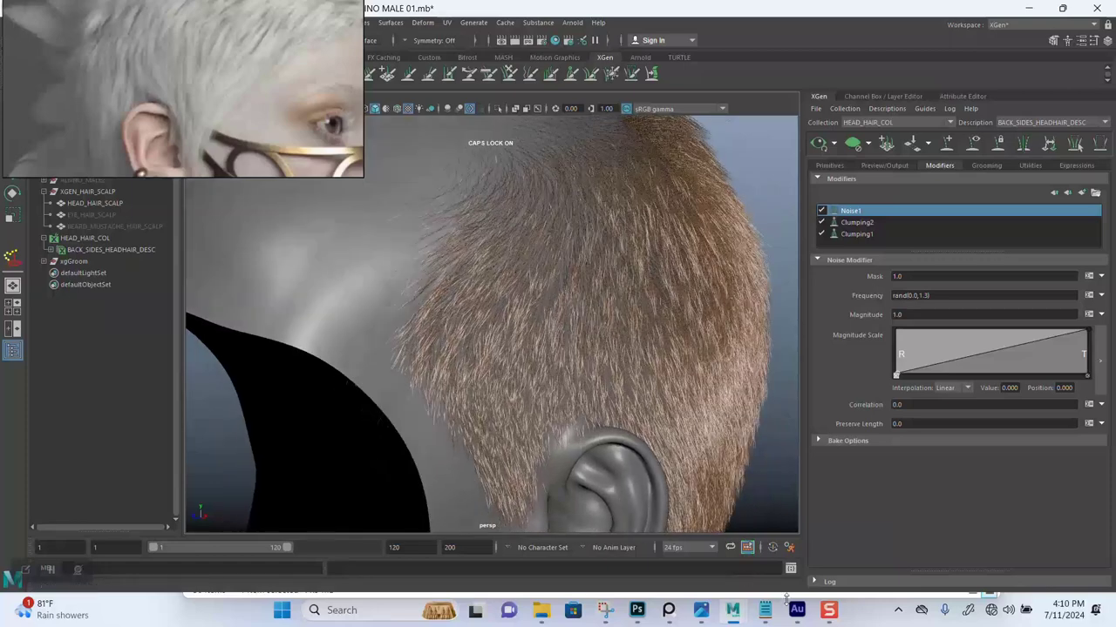
- Set the Noise modifier's Magnitude to the expression rand(0,1.6), copied from the noise modifier notes in Notepad
left_click(763, 615)
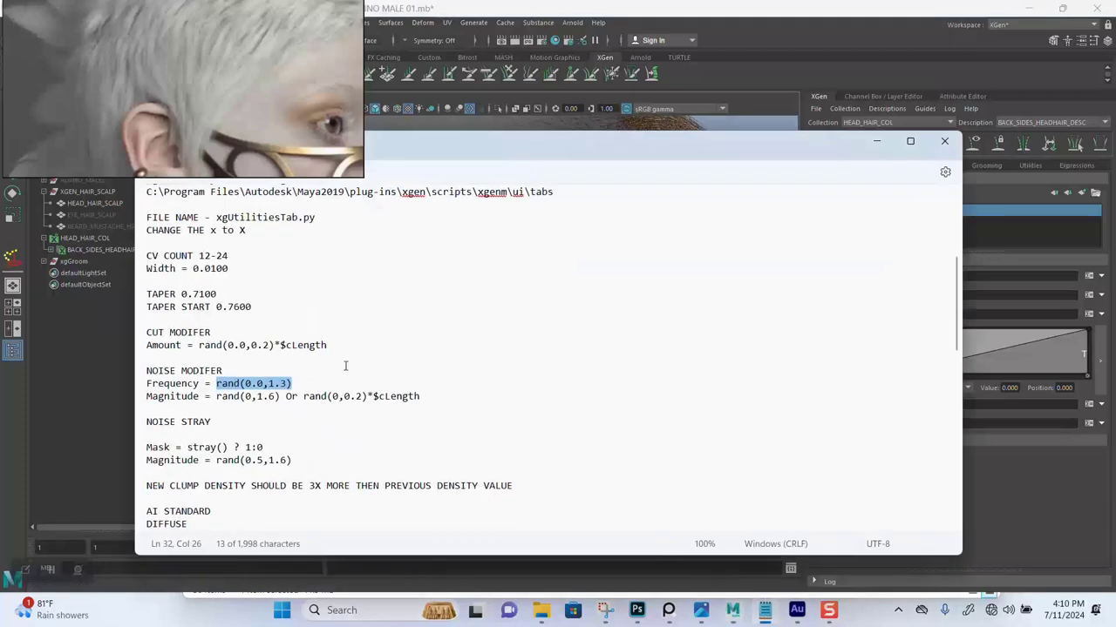
left_click_drag(278, 397, 217, 397)
key("ctrl+c")
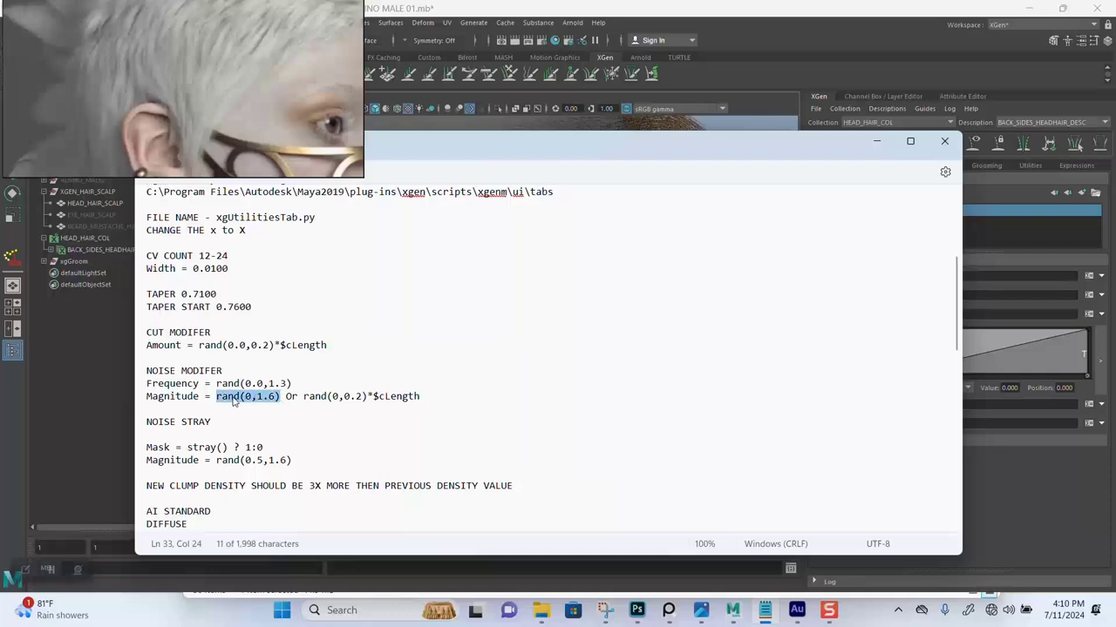
left_click(877, 142)
left_click_drag(914, 312, 871, 316)
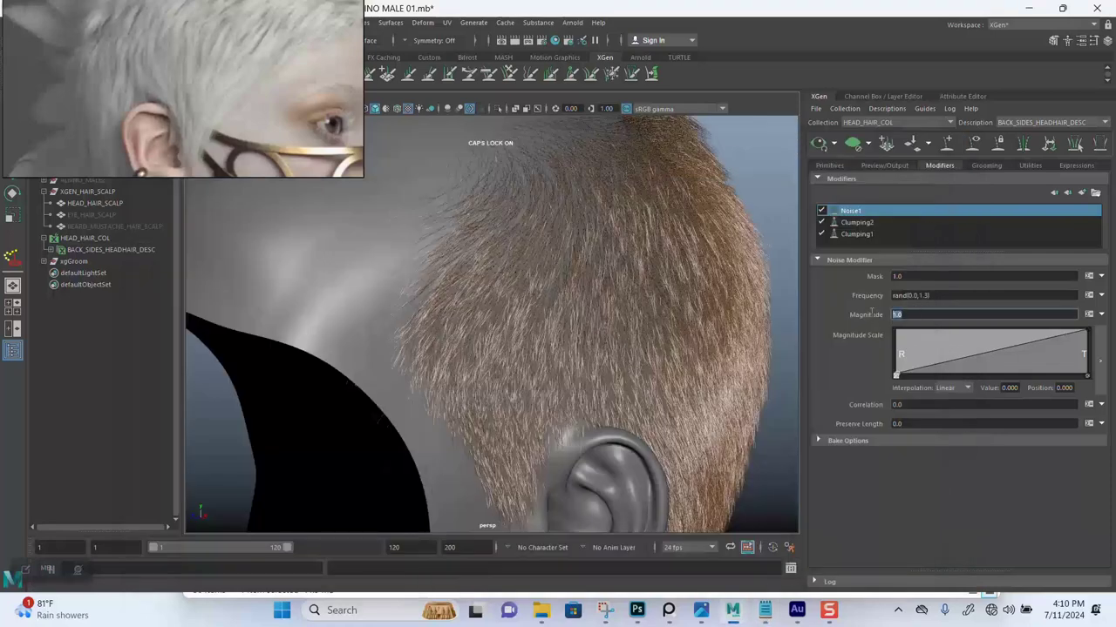
key("ctrl+v")
key("Return")
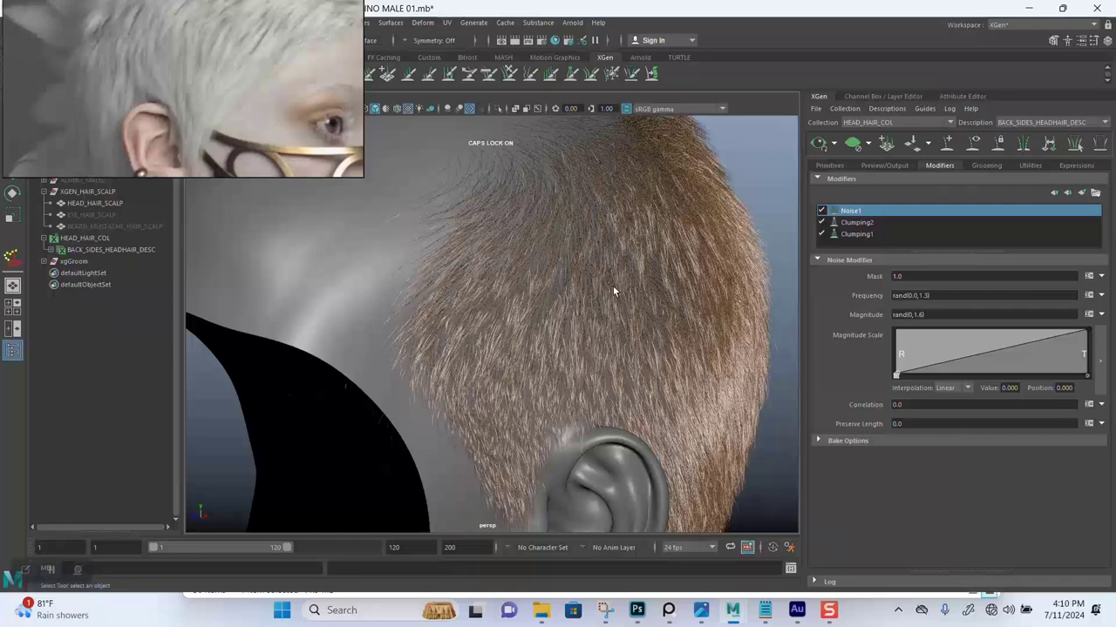
- Examine the side hair up close and compare it with the Noise modifier disabled and enabled again
right_click_drag(581, 299, 599, 342, "alt")
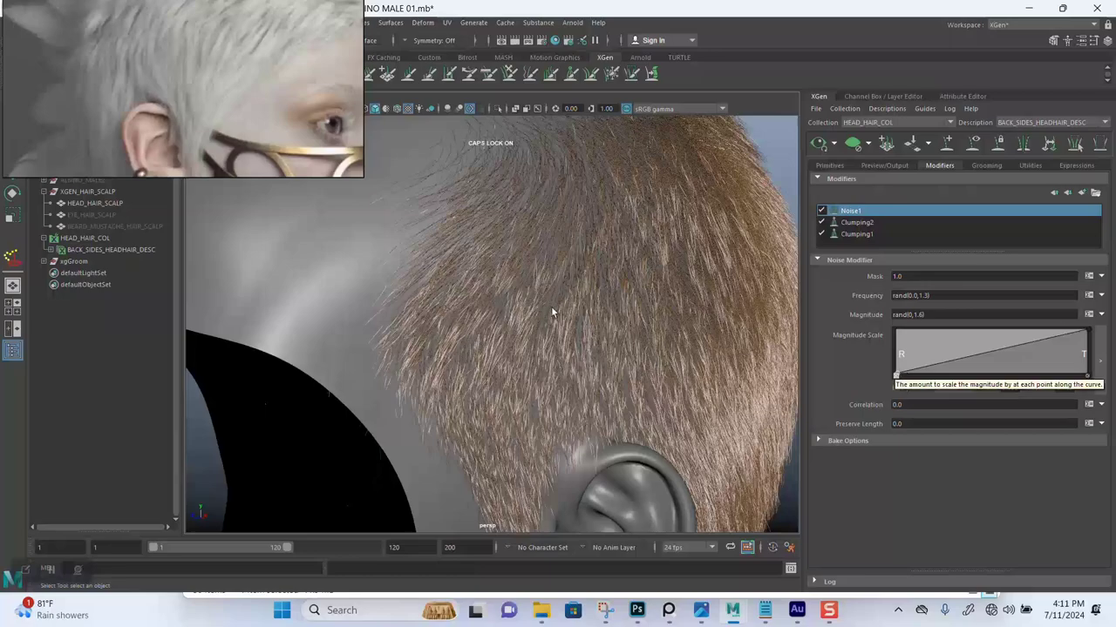
right_click_drag(550, 294, 547, 349, "alt")
left_click_drag(547, 348, 575, 329, "alt")
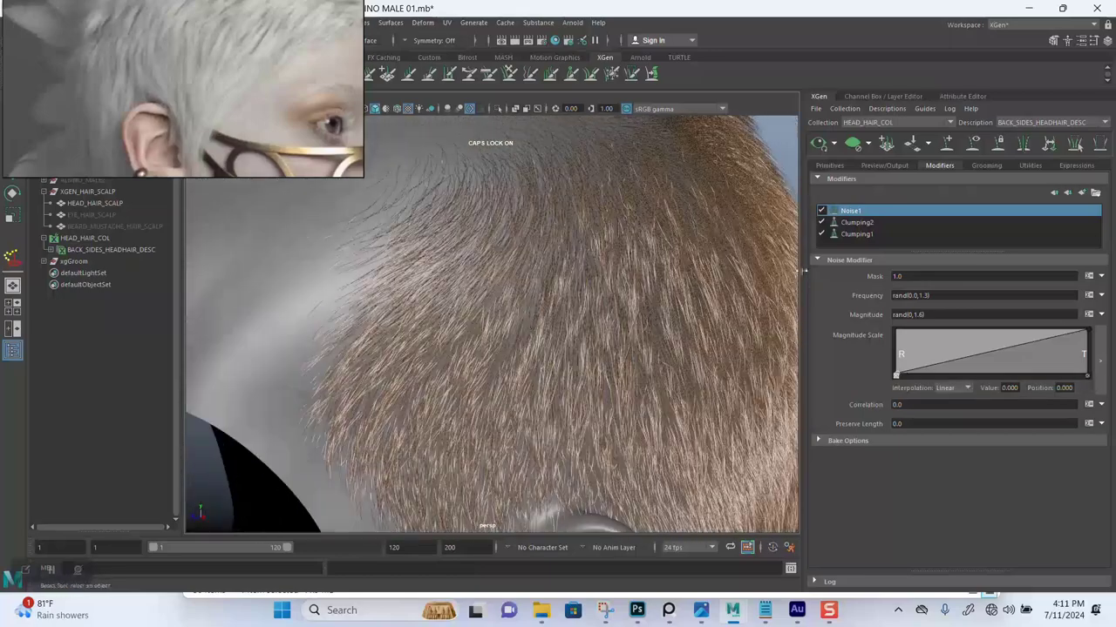
left_click(822, 212)
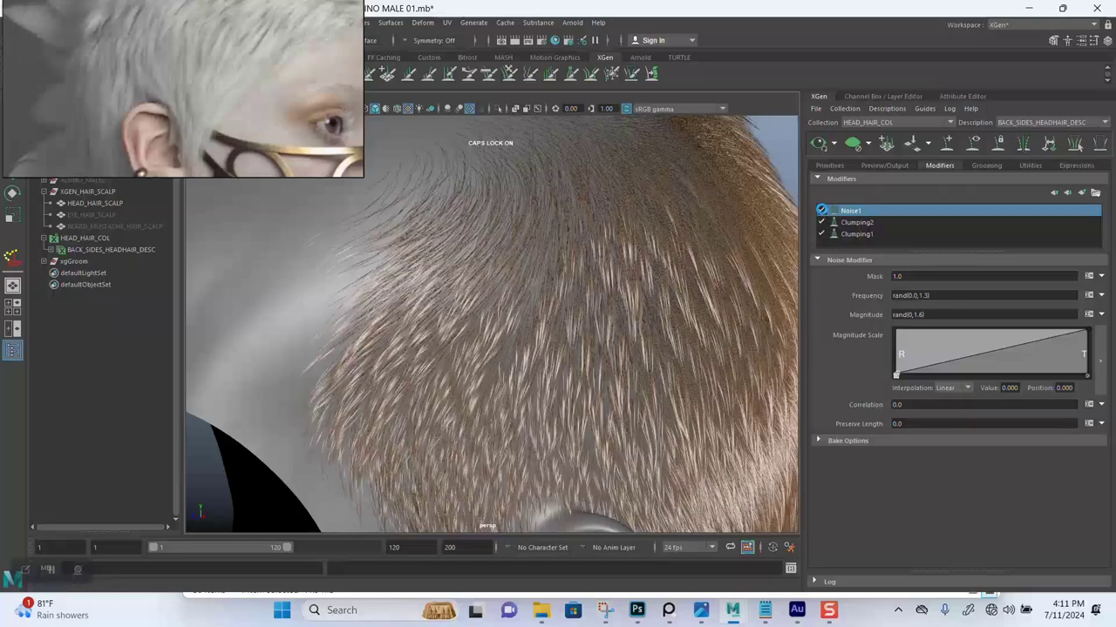
left_click(821, 212)
left_click(822, 212)
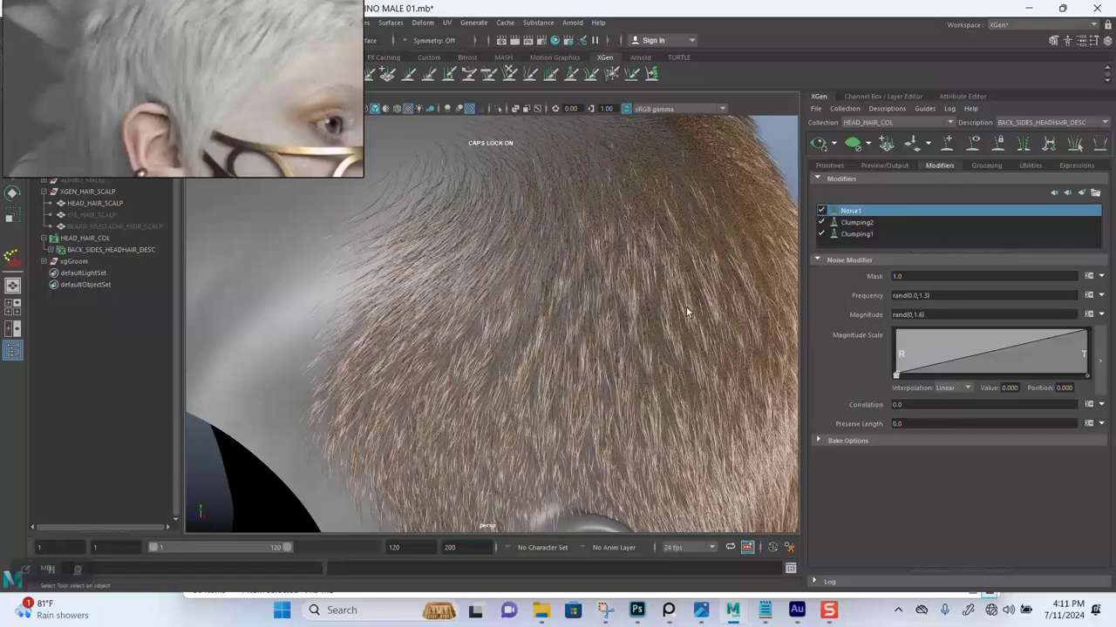
- Inspect the noisy hair over the whole side of the head and closer around the ear
scroll(582, 232, "down", 5)
middle_click_drag(591, 317, 594, 281, "alt")
scroll(597, 287, "down", 3)
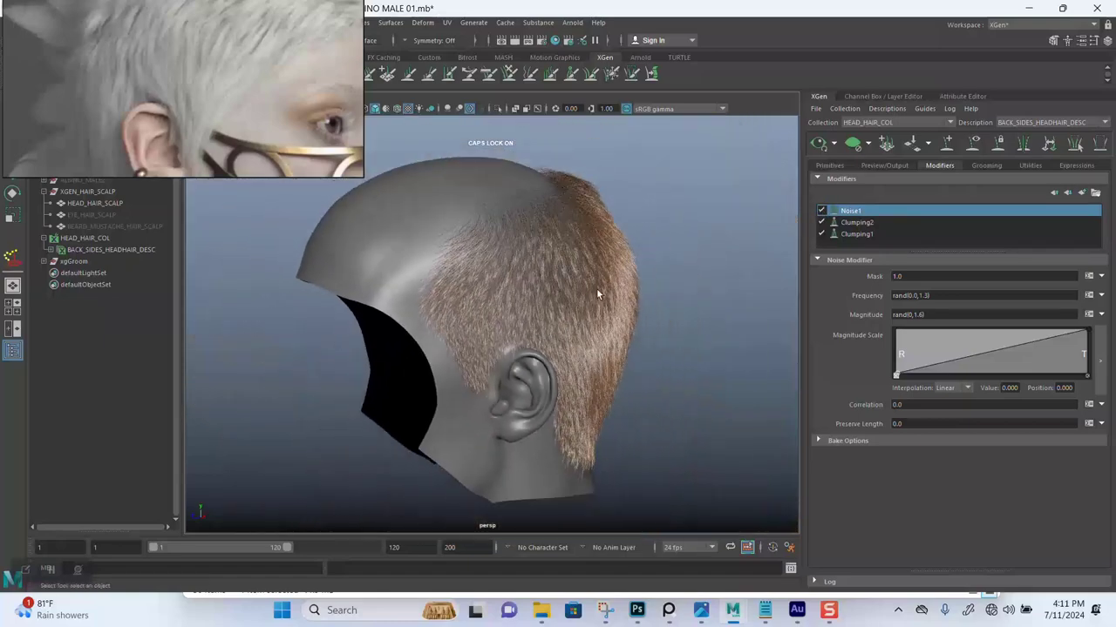
left_click_drag(596, 287, 546, 271, "alt")
right_click_drag(546, 272, 567, 348, "alt")
left_click_drag(567, 347, 589, 258, "alt")
left_click_drag(602, 243, 587, 296, "alt")
right_click_drag(587, 296, 597, 351, "alt")
left_click_drag(597, 352, 562, 264, "alt")
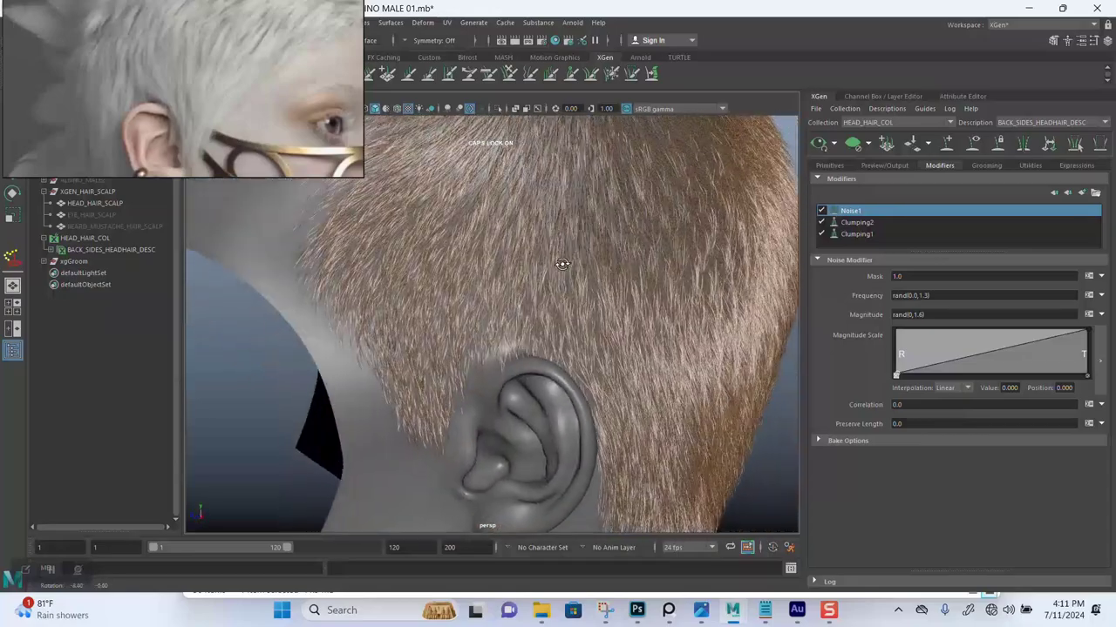
- Set the Noise modifier's Mask to the copied expression rand(0,1.6)
left_click(909, 275)
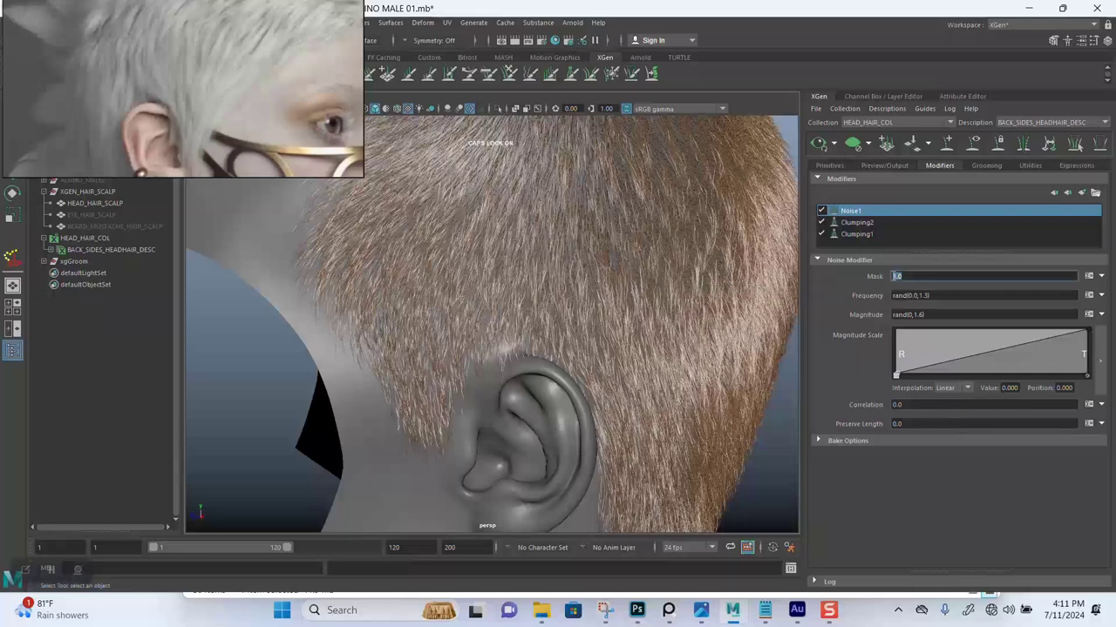
key("ctrl+v")
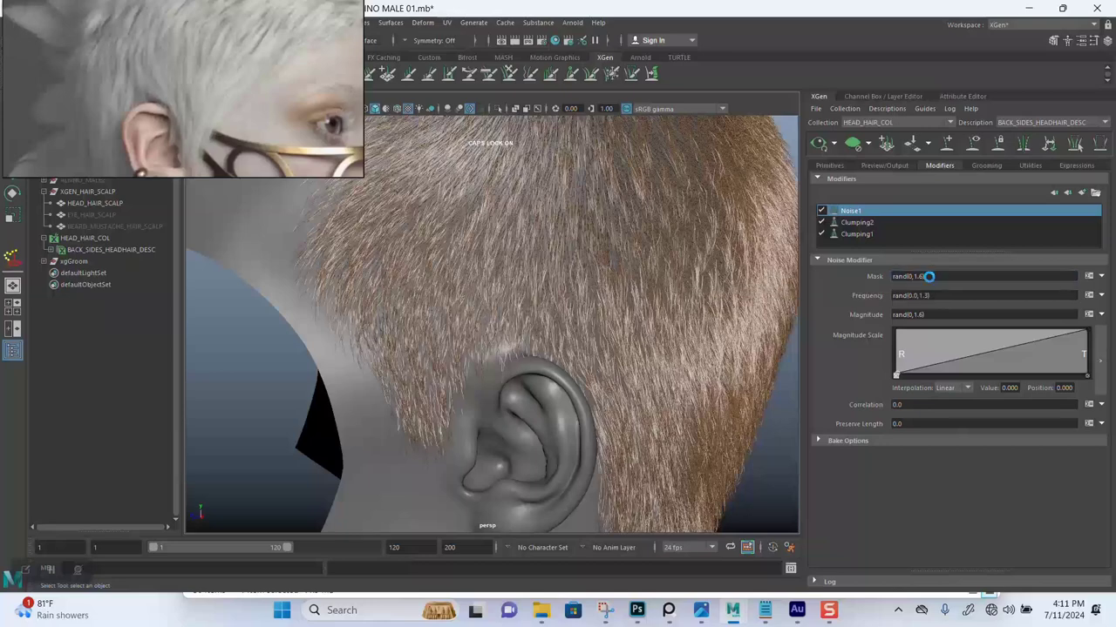
key("Return")
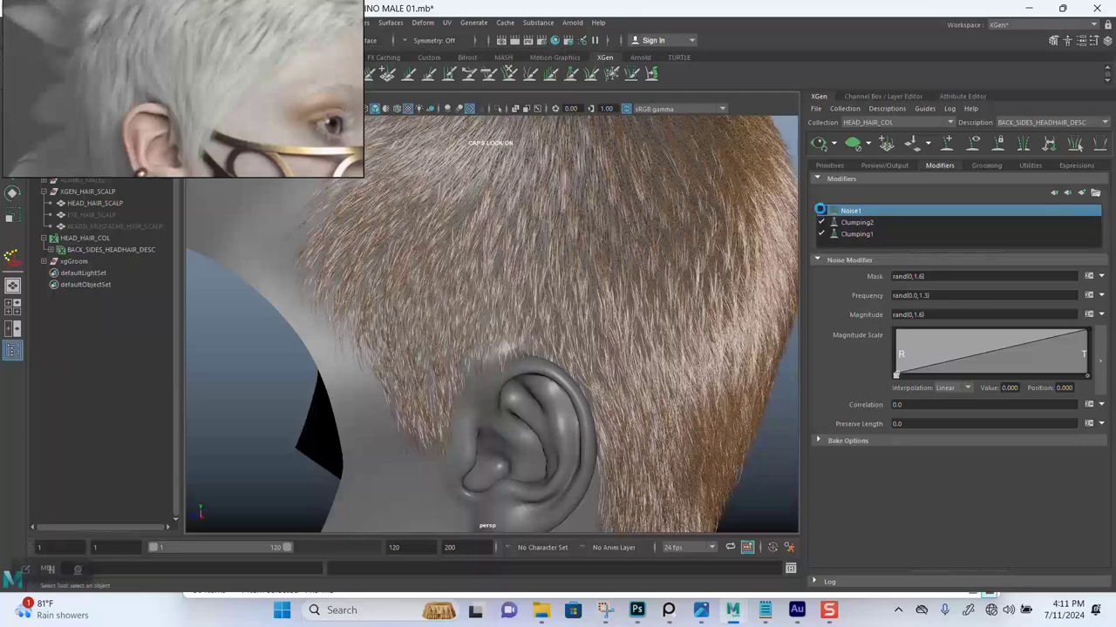
- Compare the masked noise on the side hair with the Noise modifier switched off and on
left_click(820, 212)
left_click(820, 212)
left_click(820, 211)
left_click(820, 211)
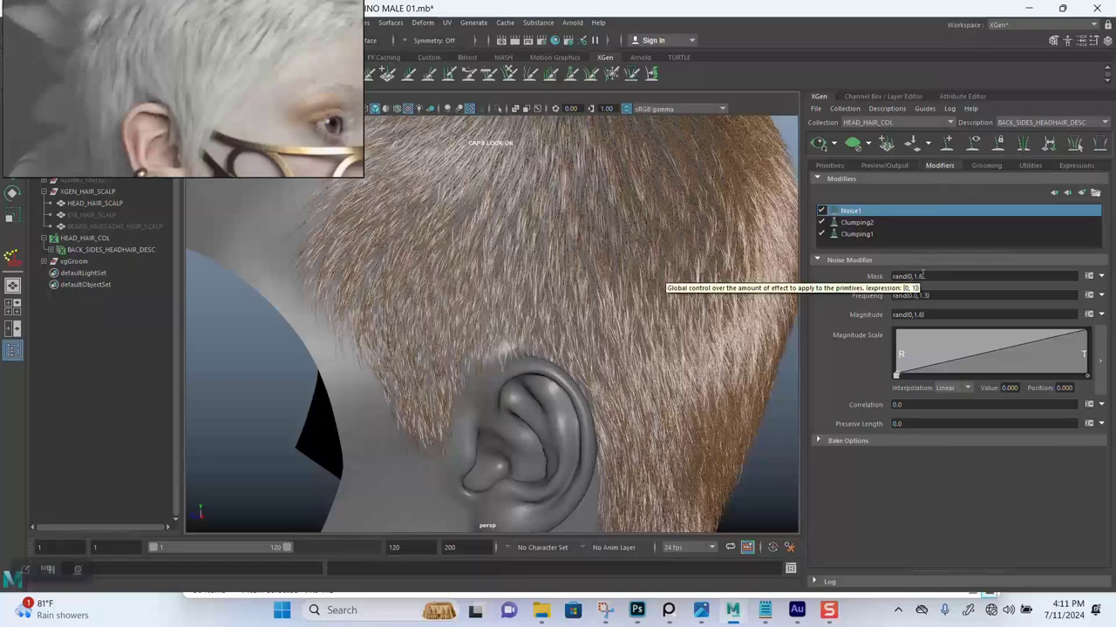
right_click_drag(636, 278, 634, 271, "alt")
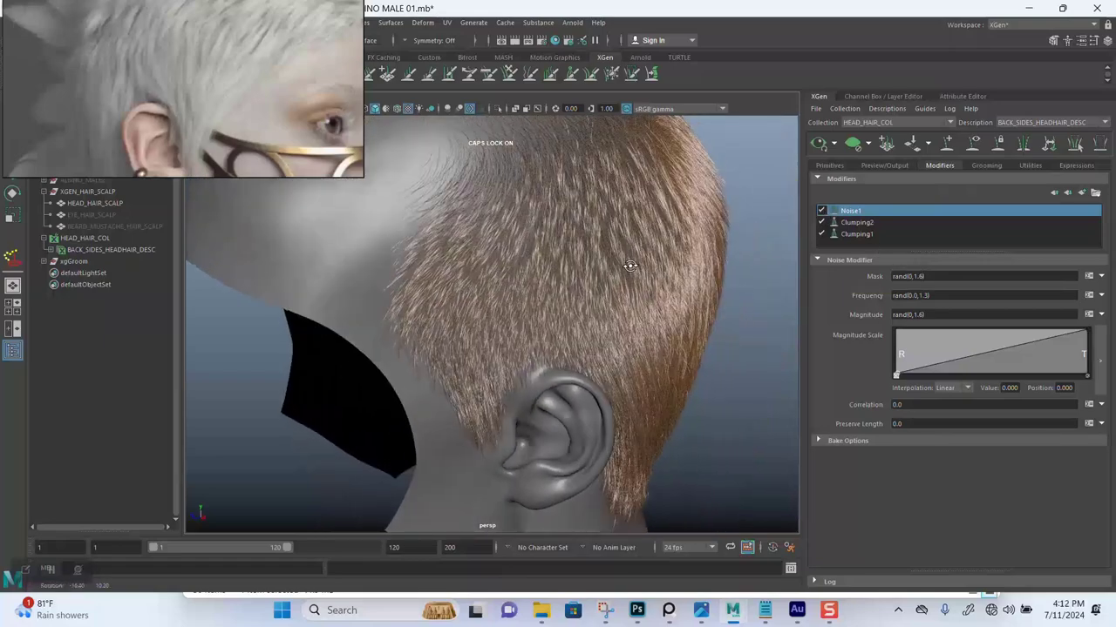
left_click(820, 211)
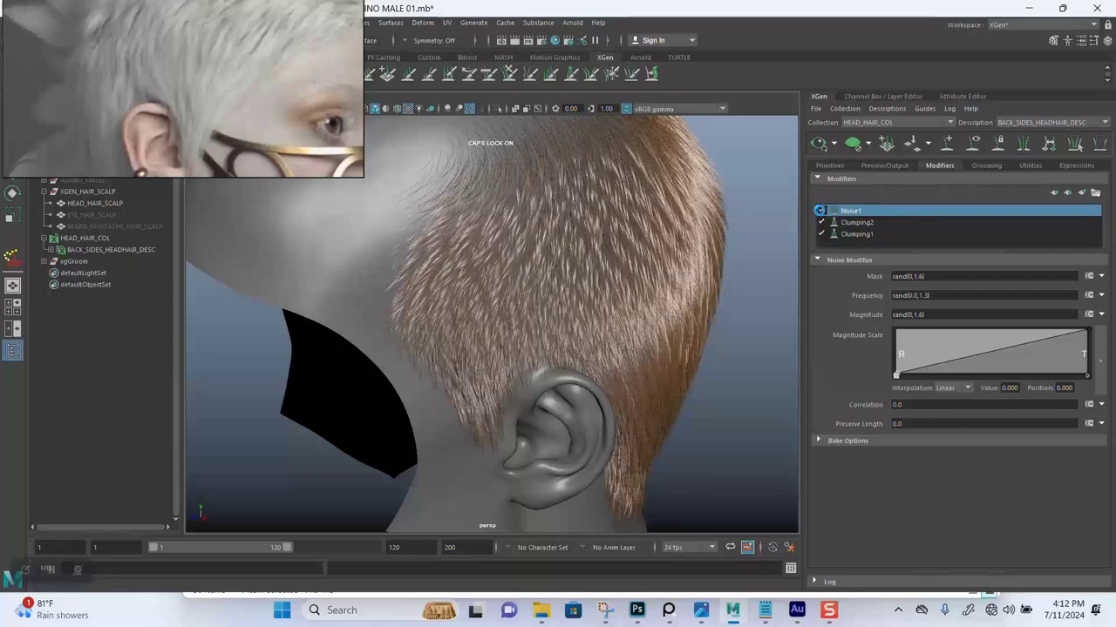
left_click(820, 211)
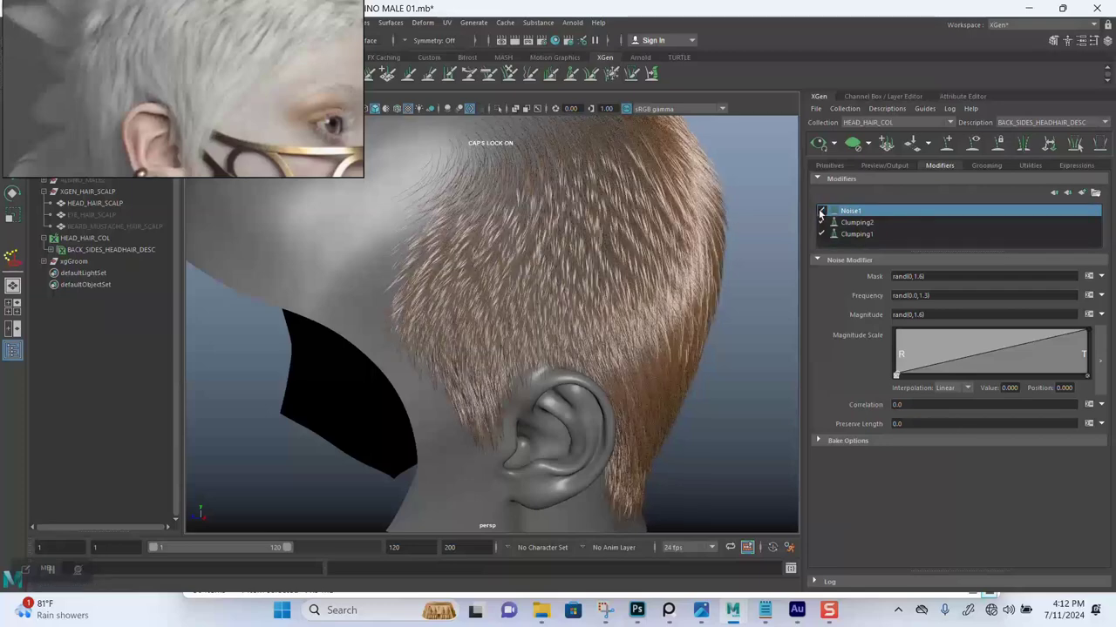
- Try the expression rand(0,0.5) as the Noise modifier's Mask and check the hair around the ear
left_click(923, 277)
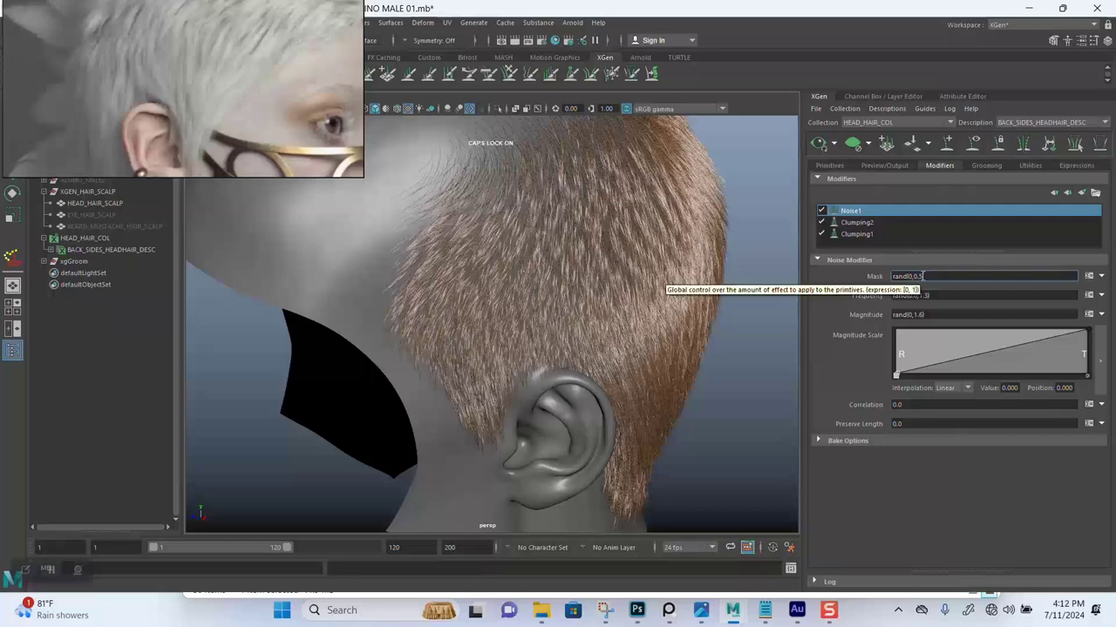
key("Return")
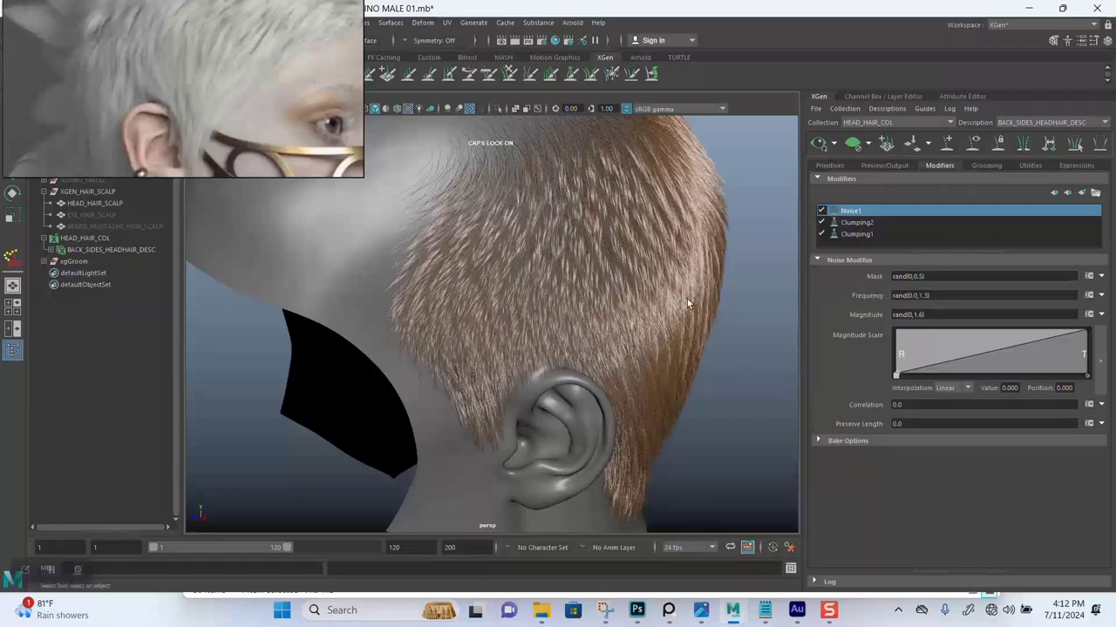
right_click_drag(610, 310, 636, 310, "alt")
left_click_drag(636, 309, 715, 221, "alt")
left_click_drag(595, 315, 605, 256, "alt")
right_click_drag(605, 256, 624, 335, "alt")
left_click_drag(624, 340, 631, 275, "alt")
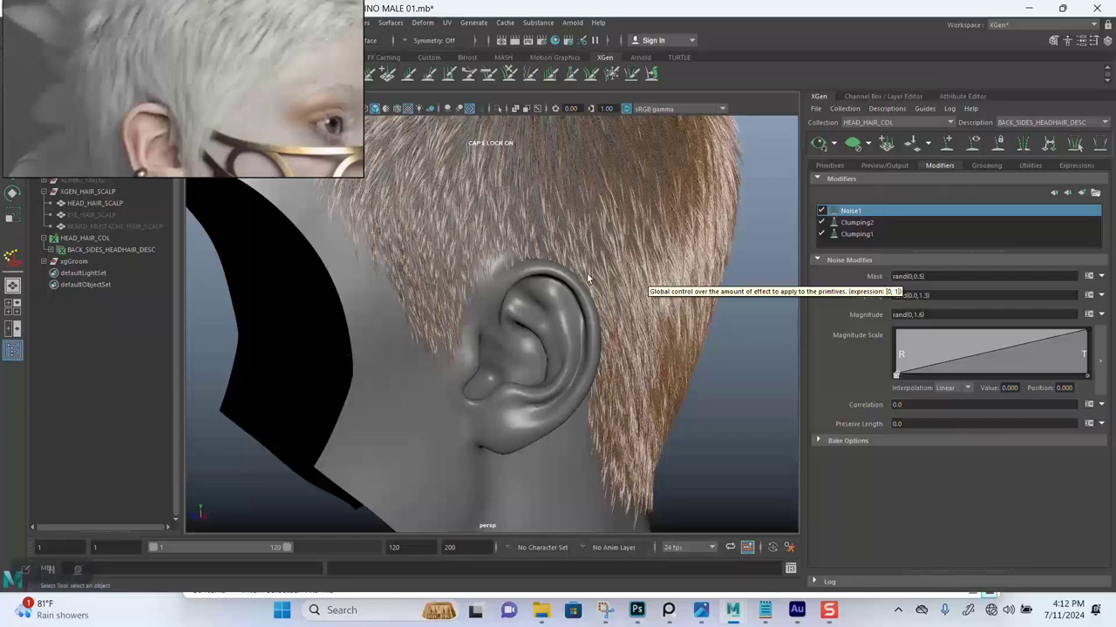
- Study the reduced noise above and behind the ear, toggling the Noise modifier to judge its effect
scroll(592, 303, "up", 4)
left_click_drag(594, 310, 558, 316, "alt")
scroll(574, 296, "down", 1)
middle_click_drag(574, 296, 584, 322, "alt")
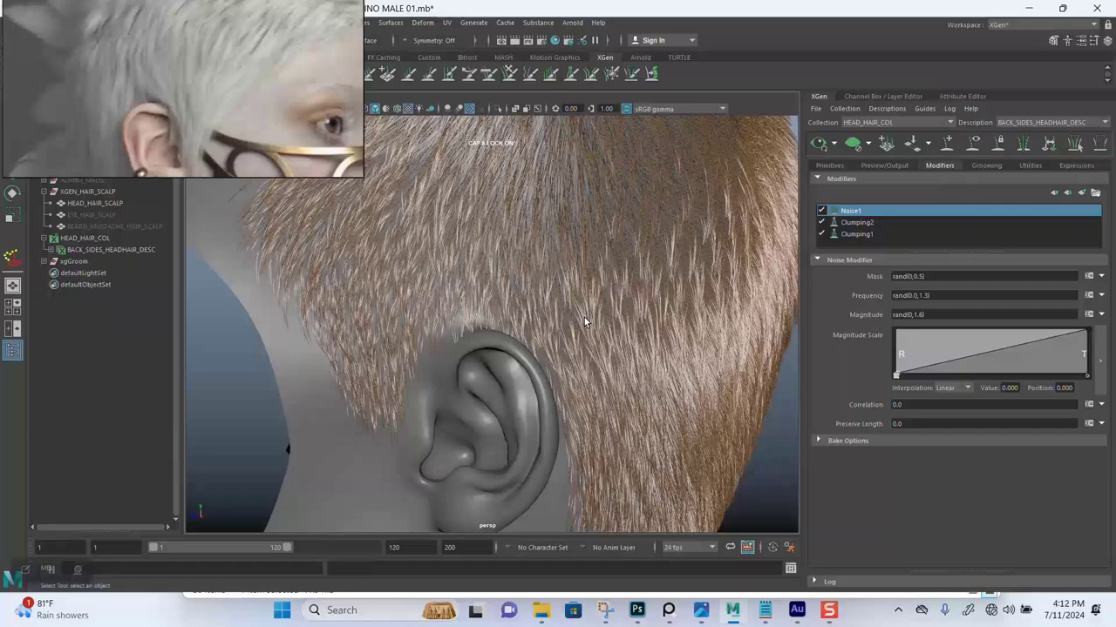
scroll(555, 308, "down", 1)
middle_click_drag(555, 293, 544, 347, "alt")
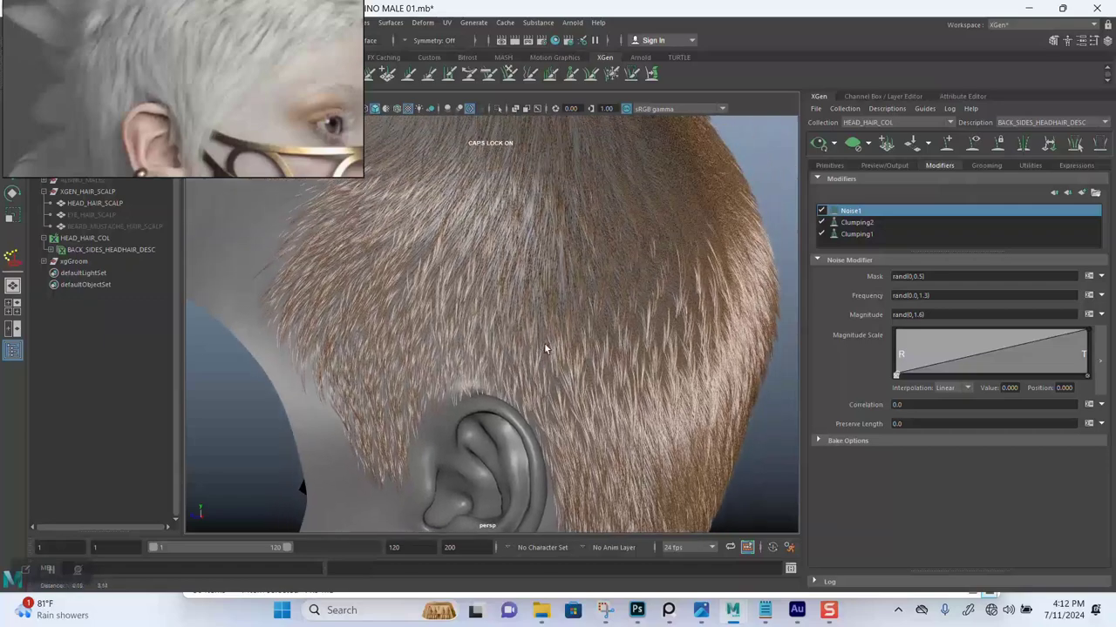
scroll(568, 333, "up", 1)
left_click_drag(565, 311, 573, 302, "alt")
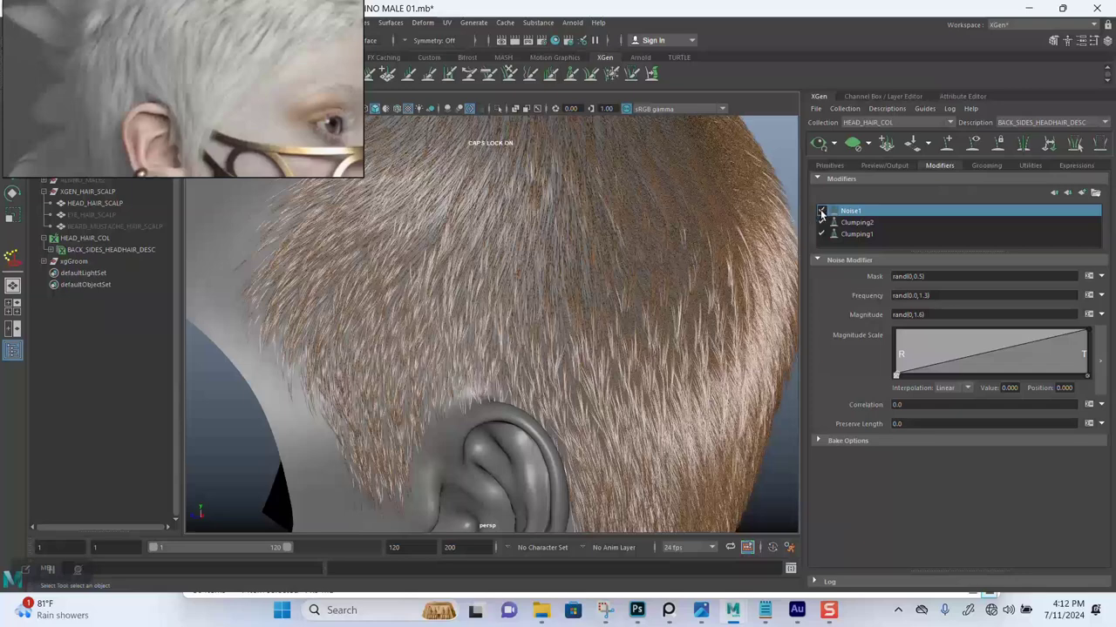
left_click(821, 213)
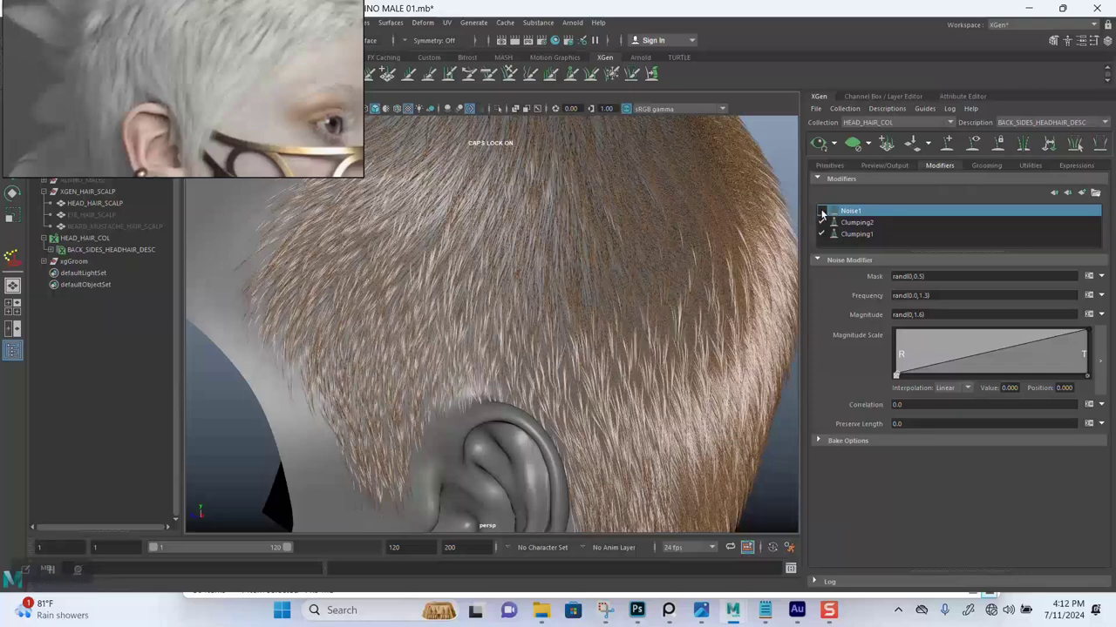
left_click(821, 212)
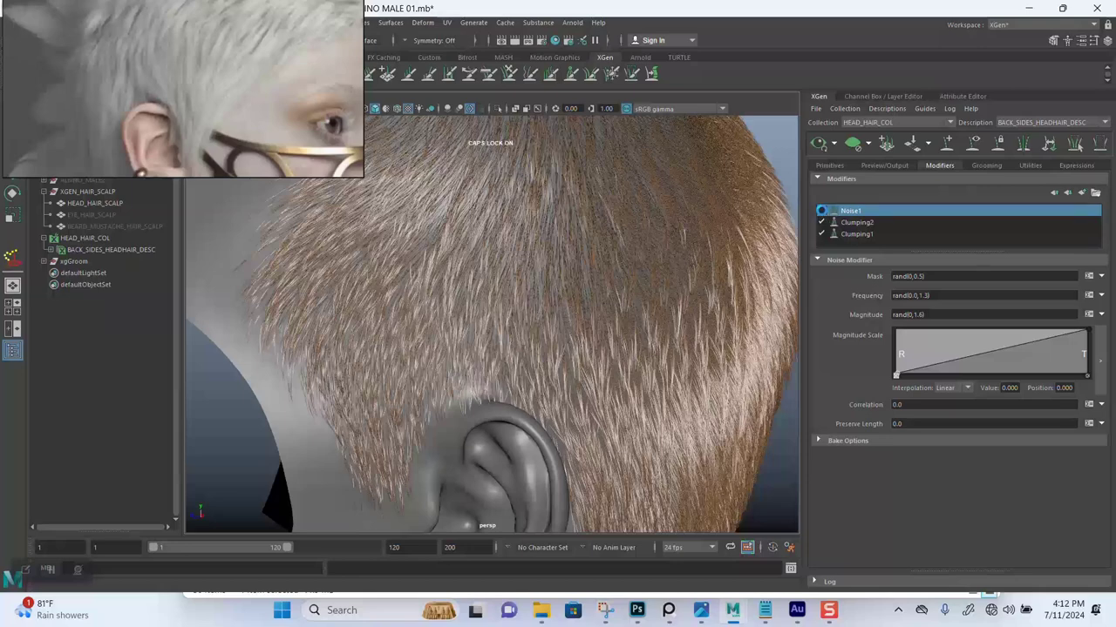
left_click(821, 212)
- Try the expression rand(0,1) as the Noise modifier's Mask and inspect the hair above the ear
left_click(922, 276)
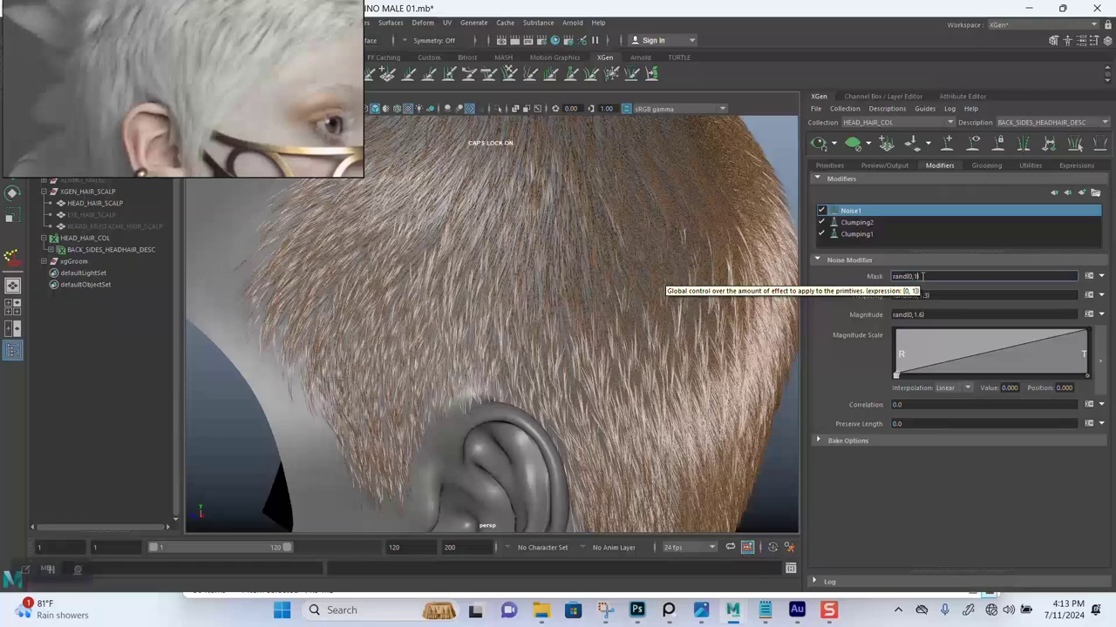
key("Return")
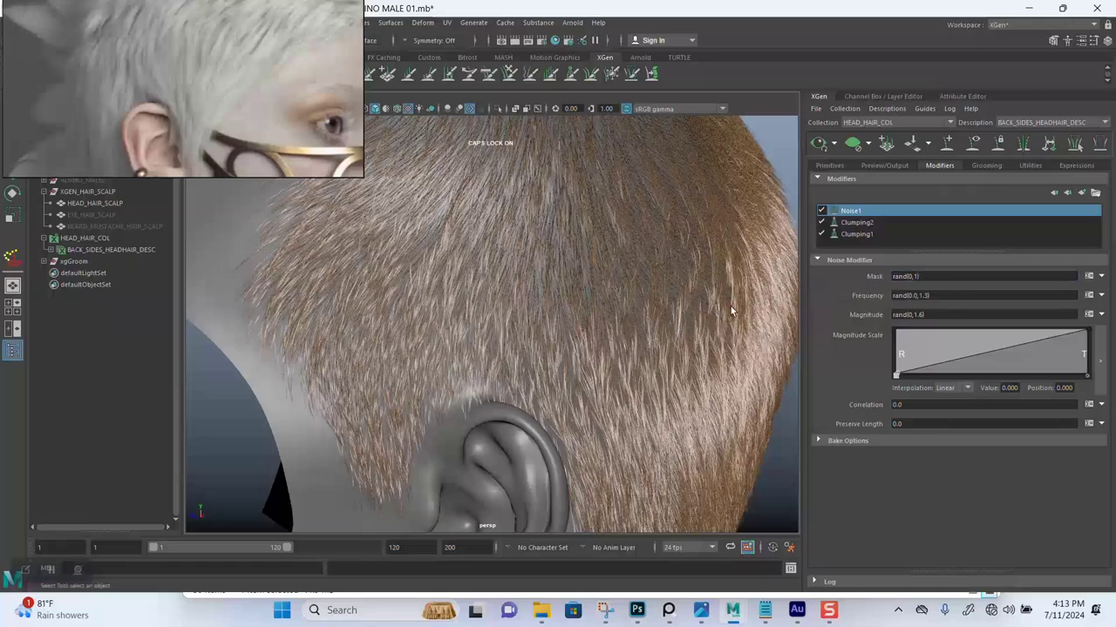
left_click_drag(645, 310, 613, 337, "alt")
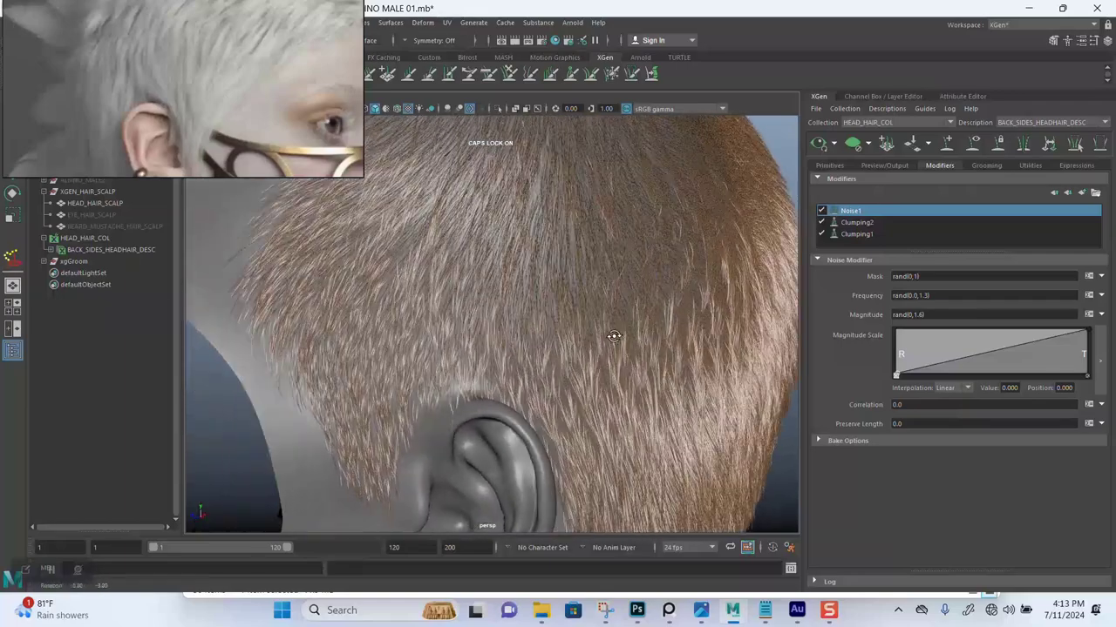
left_click(915, 277)
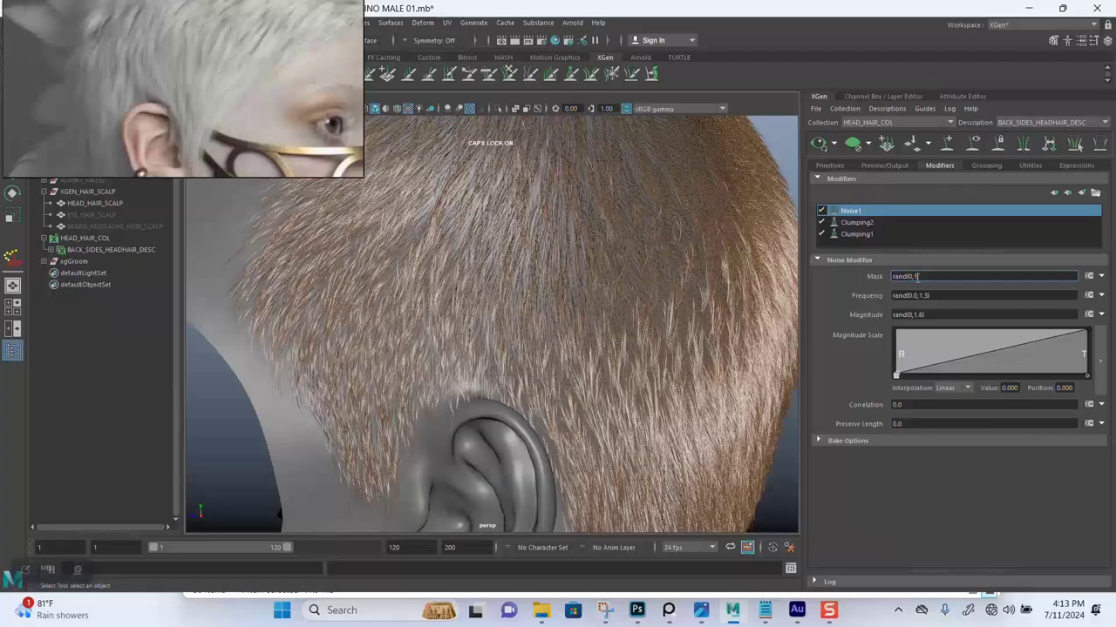
left_click_drag(512, 348, 519, 307, "alt")
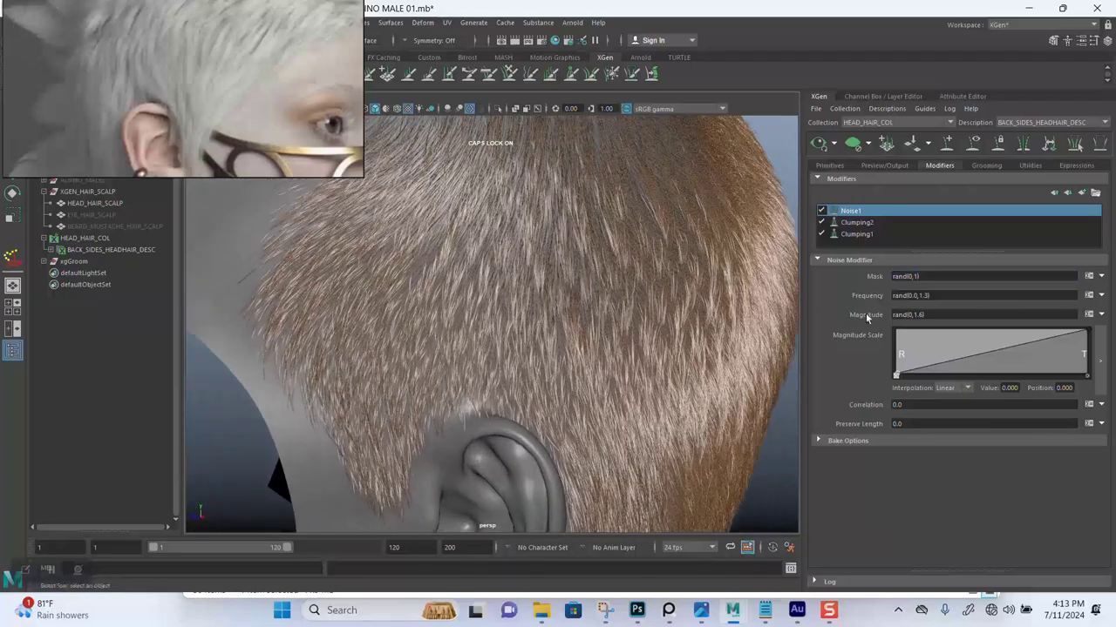
- Set the Noise modifier's Mask to rand(0,0.7) and save the scene
left_click(916, 276)
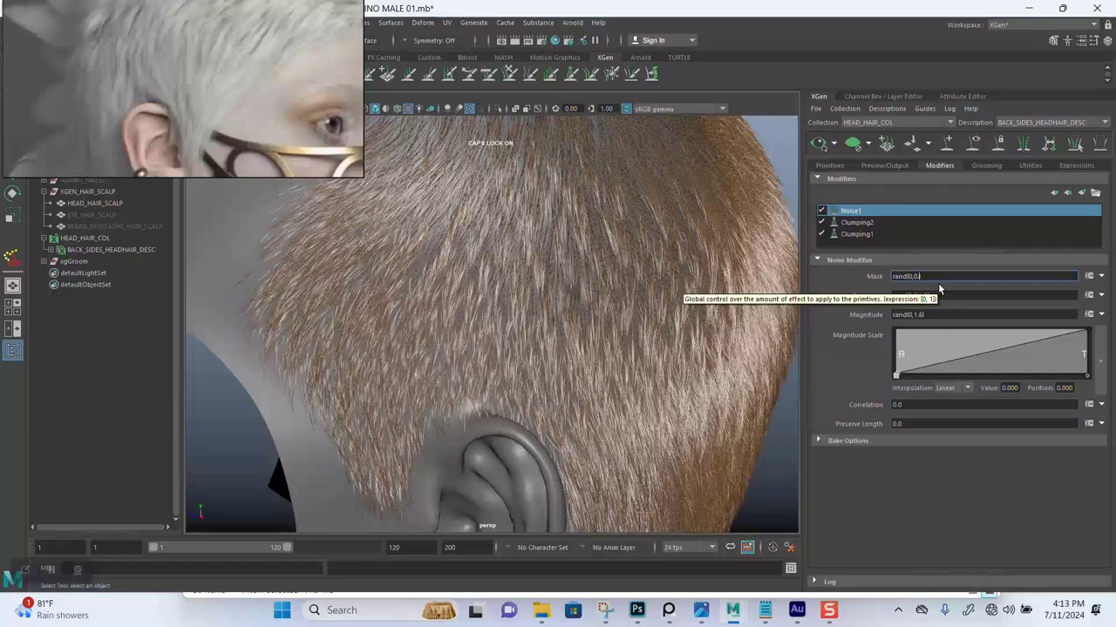
key("Return")
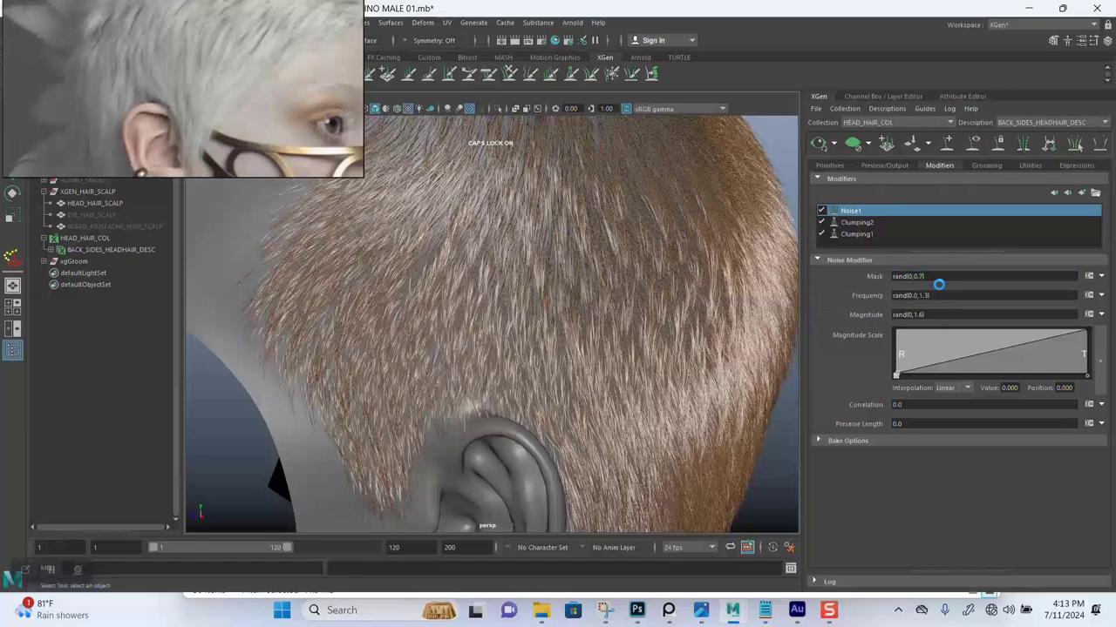
scroll(577, 329, "down", 3)
mouse_move(563, 322)
left_mouse_down("alt")
mouse_move(554, 274)
mouse_move(570, 312)
mouse_move(538, 256)
mouse_move(544, 324)
left_mouse_up("alt")
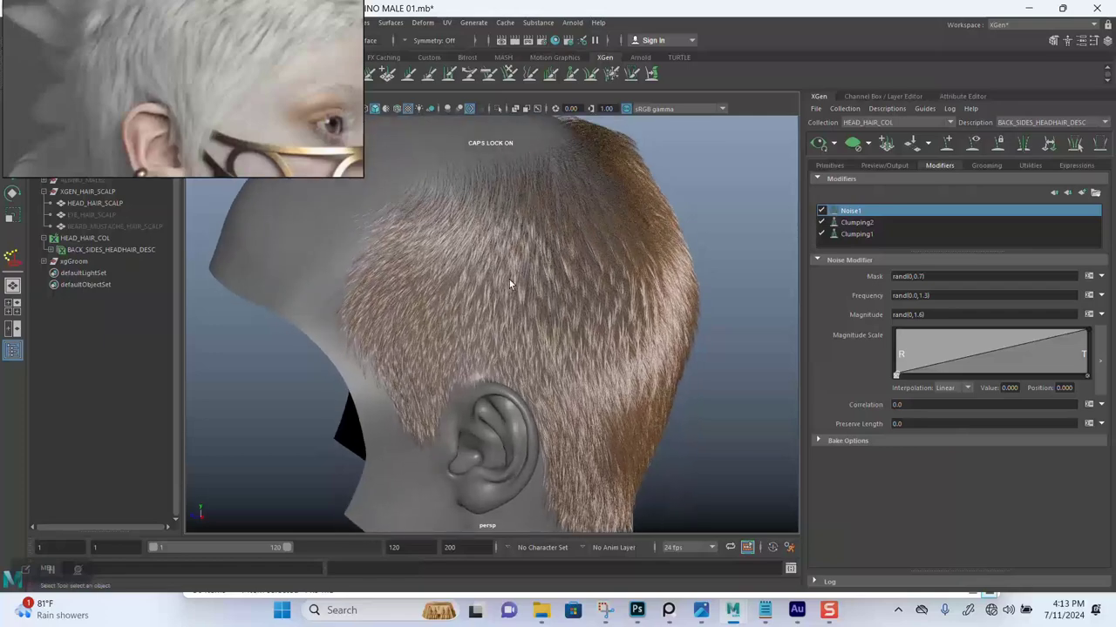
left_click_drag(510, 283, 621, 279, "alt")
left_click_drag(548, 315, 517, 332, "alt")
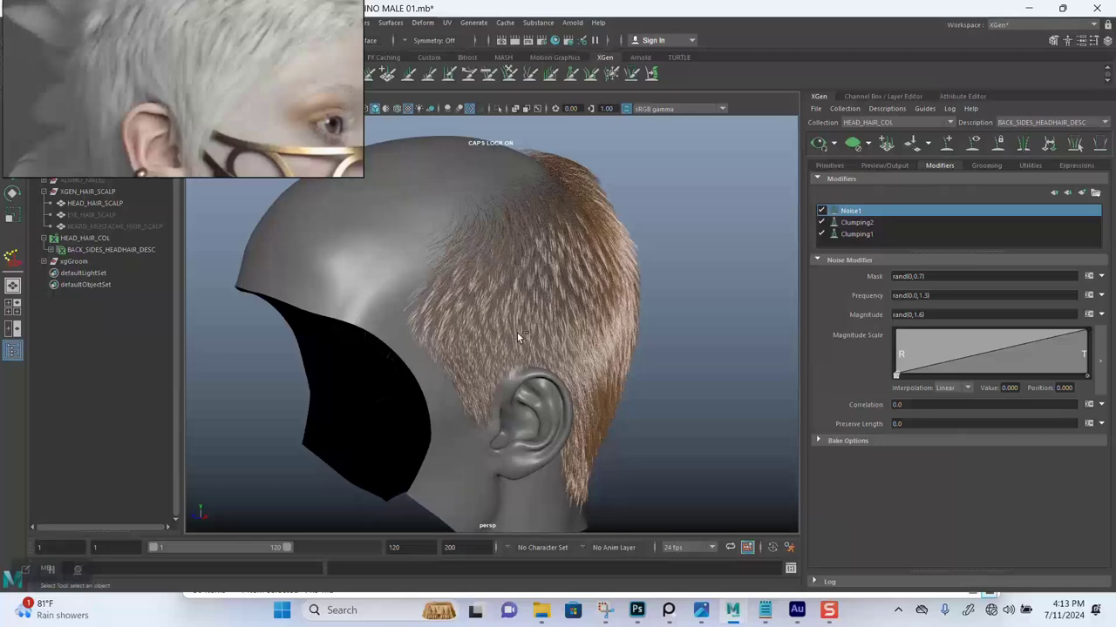
key("ctrl+s")
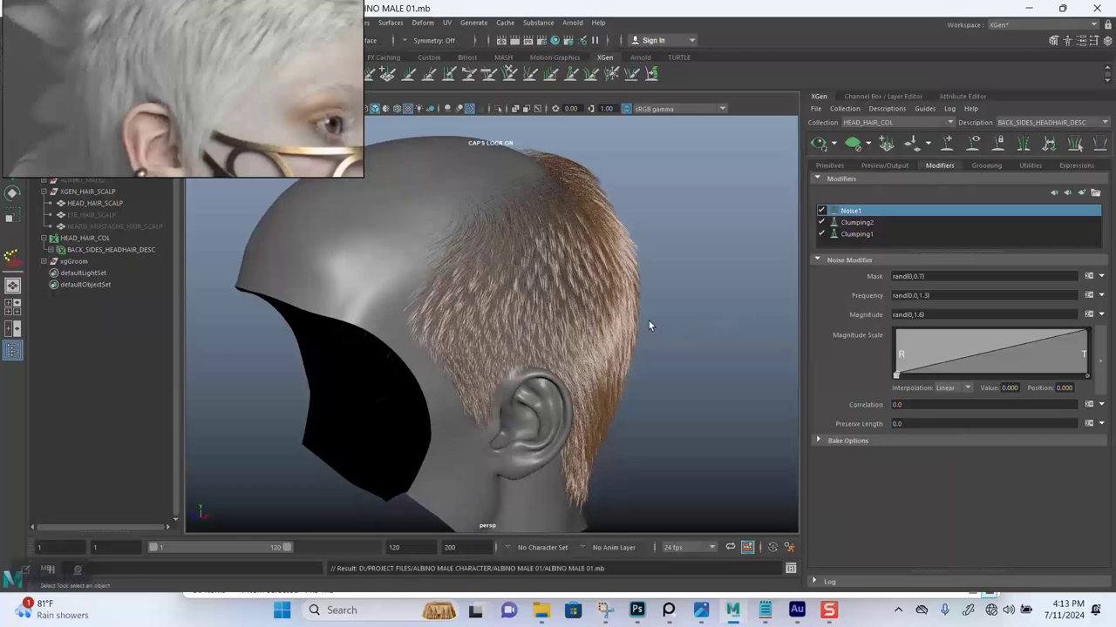
- Set the back and sides hair description's Modifier CV Count to 30 and refresh the XGen preview
left_click_drag(649, 326, 673, 346, "alt")
left_click(829, 165)
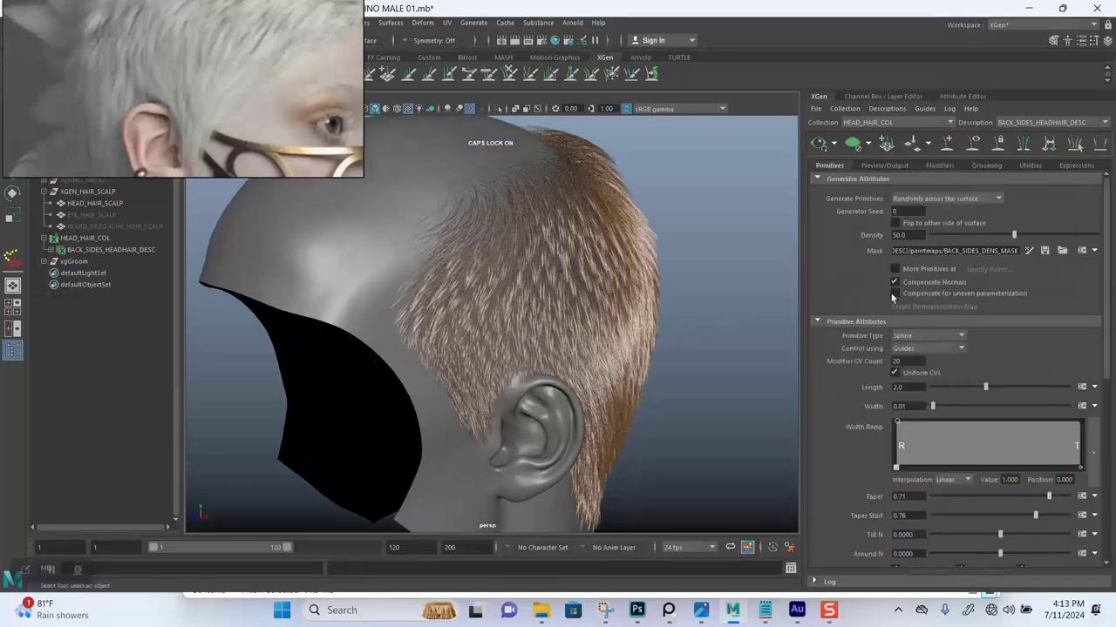
left_click_drag(912, 361, 879, 361)
type("30")
key("Return")
left_click(819, 143)
- Examine the hair above and behind the ear, and check the Notepad notes for the listed modifier values
scroll(567, 331, "up", 4)
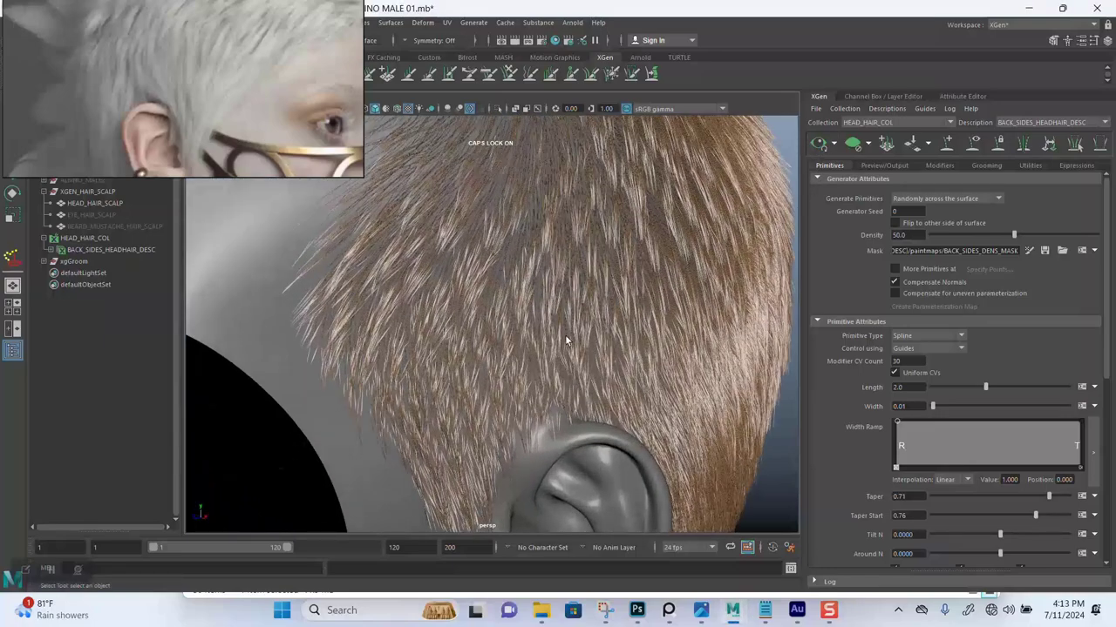
scroll(547, 347, "up", 4)
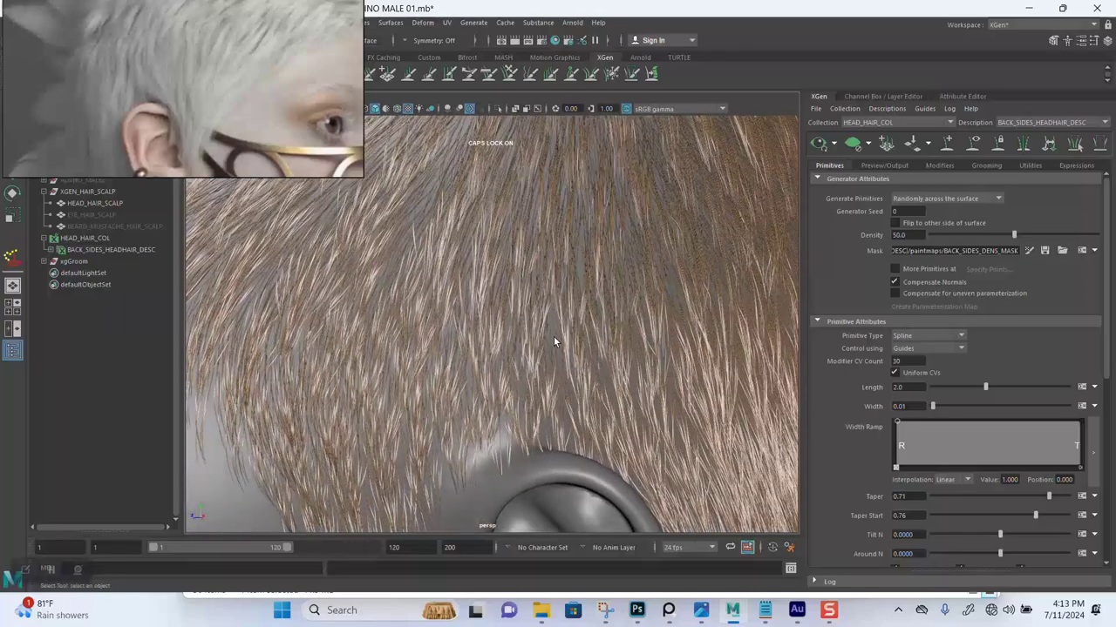
scroll(559, 354, "down", 3)
left_click_drag(560, 355, 523, 273, "alt")
scroll(480, 286, "down", 2)
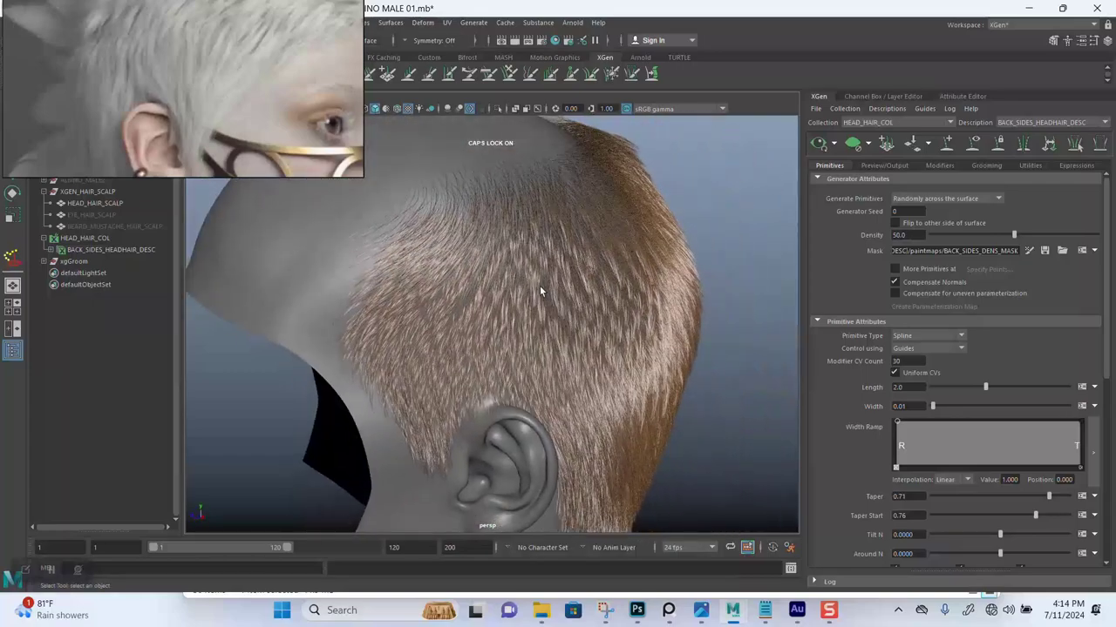
left_click(764, 610)
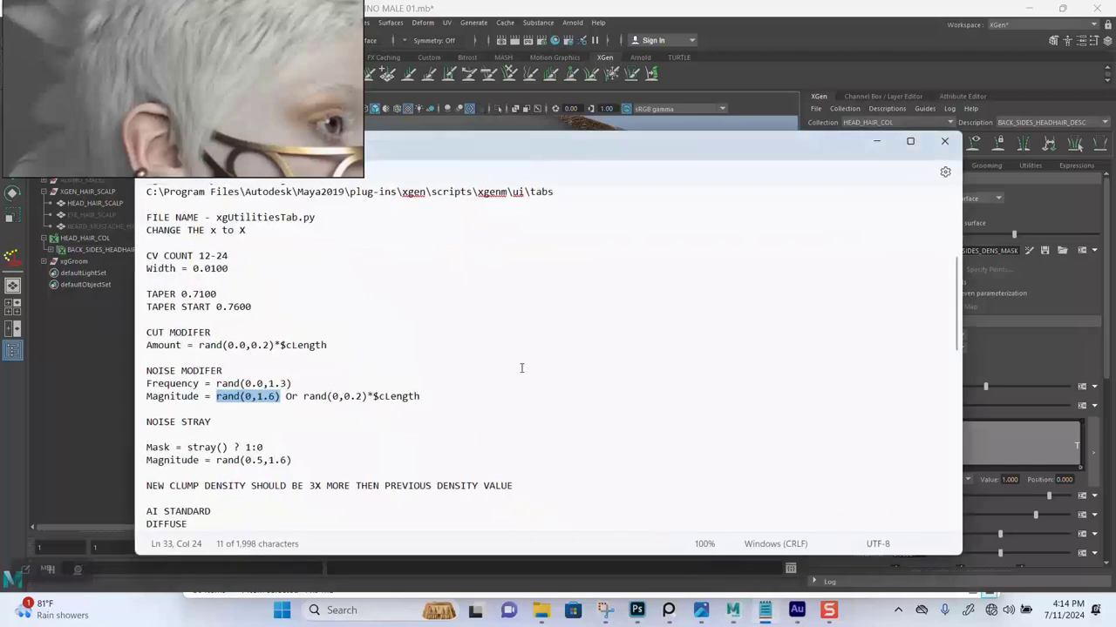
left_click(876, 144)
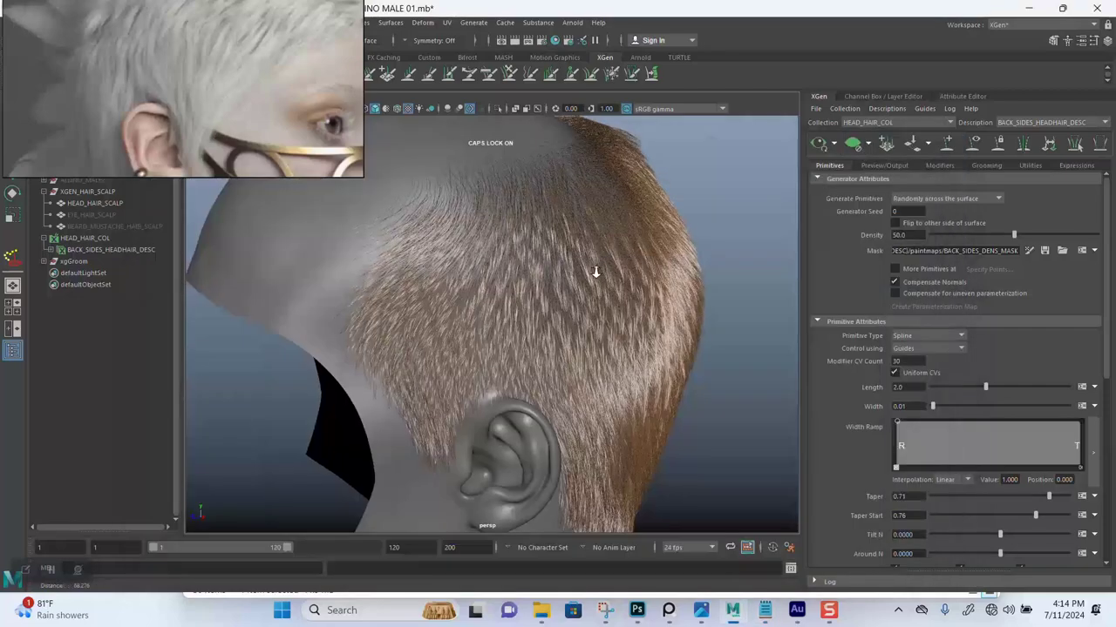
scroll(577, 292, "up", 3)
left_click_drag(575, 296, 643, 264, "alt")
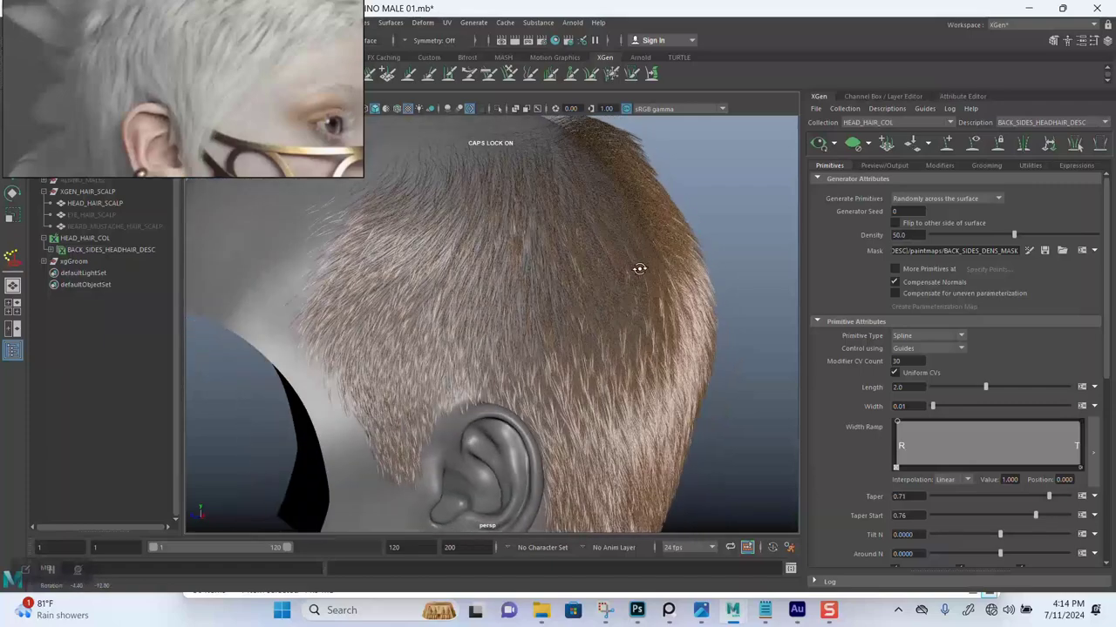
- Add a second Noise modifier to the back and sides hair description and check the hair around the ear
left_click(940, 165)
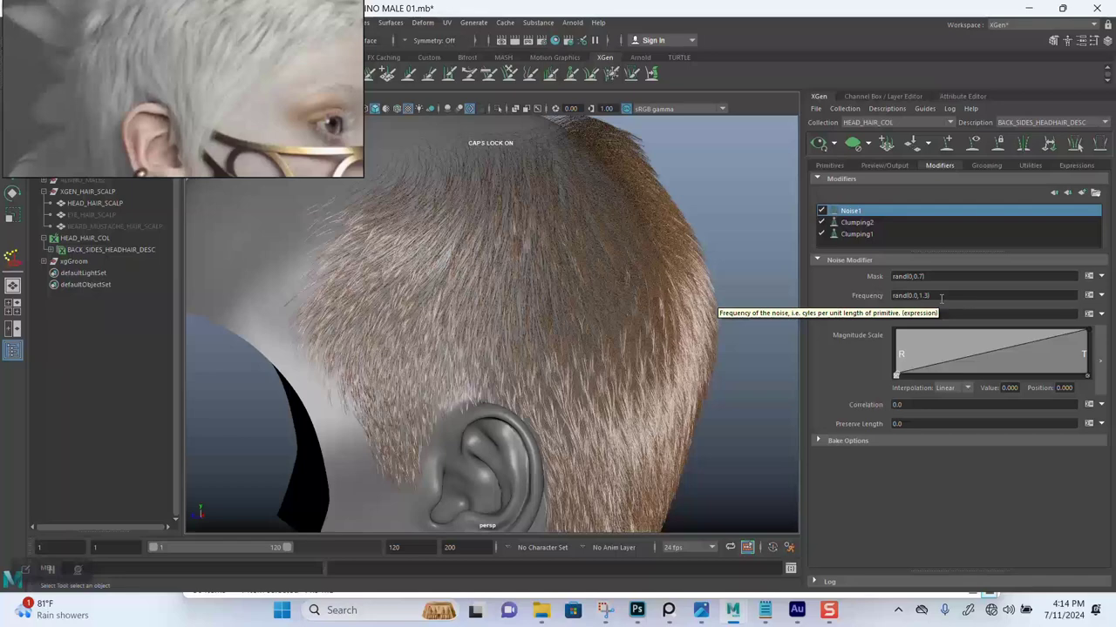
left_click(1081, 193)
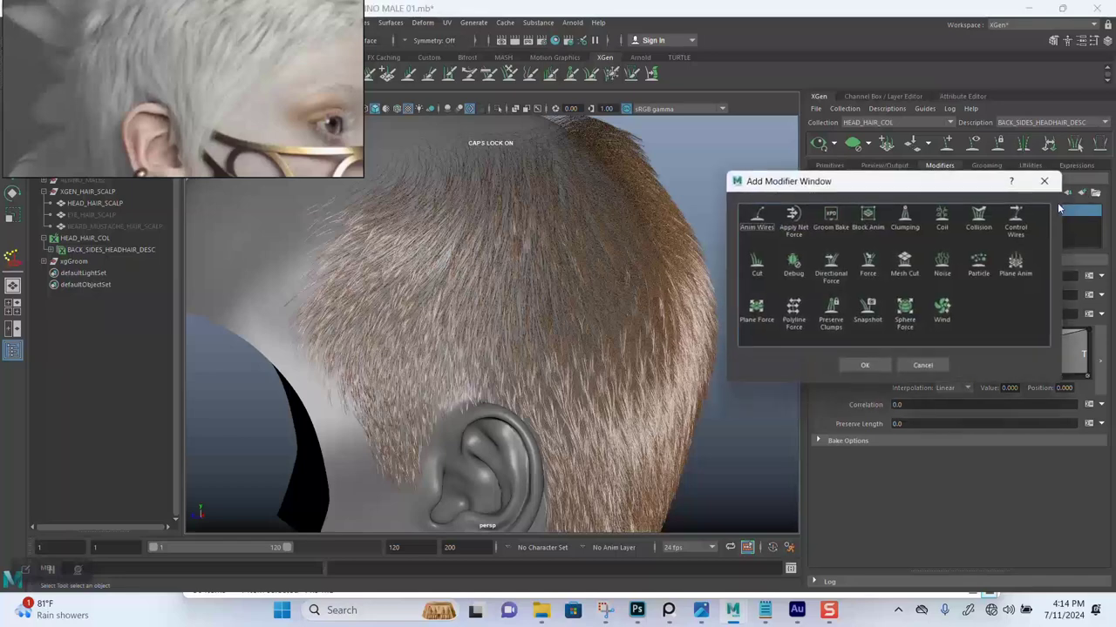
left_click(942, 261)
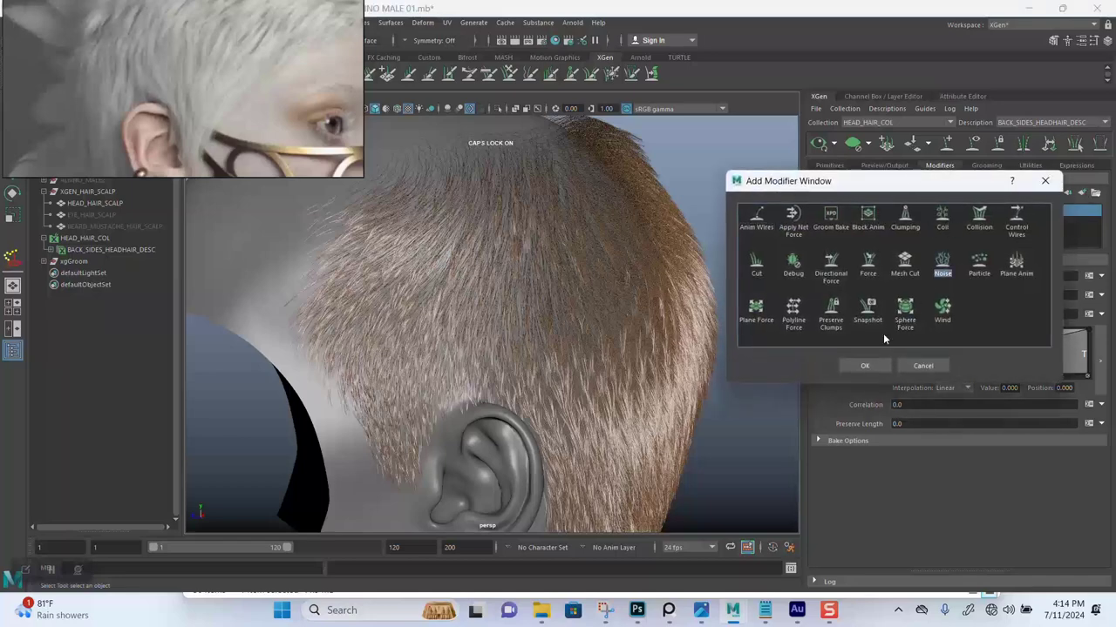
left_click(863, 366)
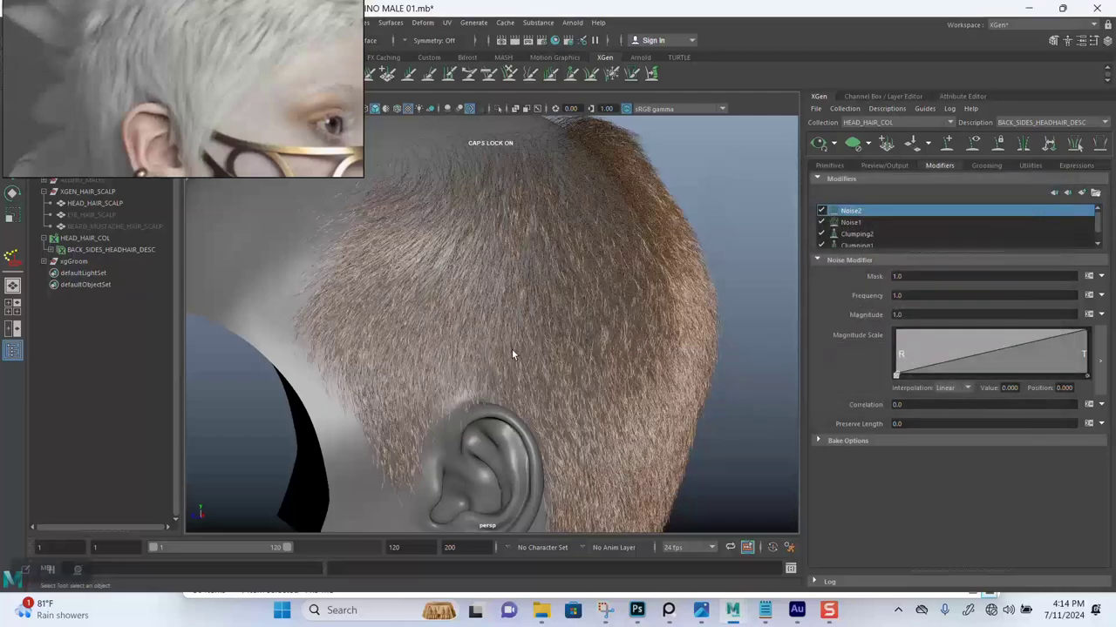
mouse_move(512, 350)
left_mouse_down("alt")
mouse_move(550, 339)
mouse_move(520, 337)
left_mouse_up("alt")
middle_click_drag(563, 361, 563, 305, "alt")
right_click_drag(545, 348, 574, 357, "alt")
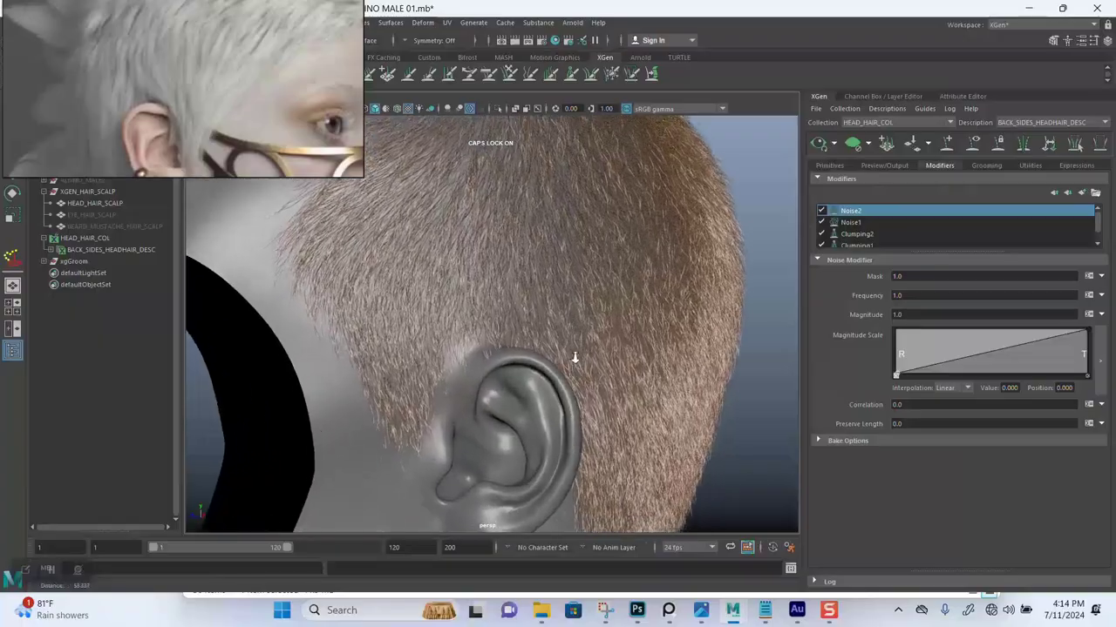
left_click_drag(574, 357, 603, 308, "alt")
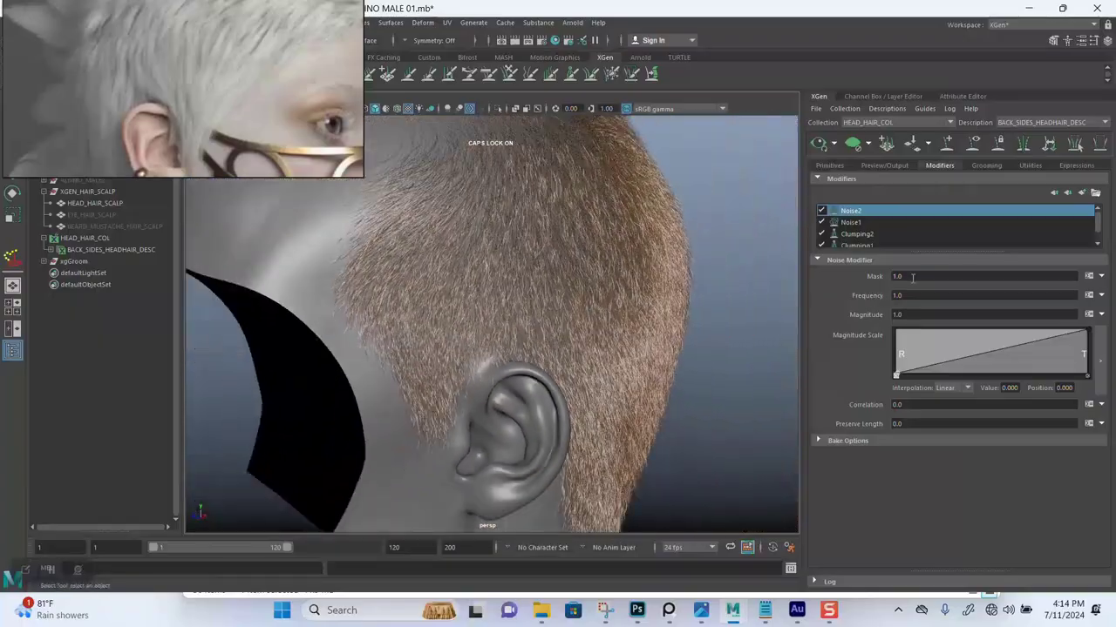
- Switch to the Notepad notes and copy the NOISE STRAY mask expression stray() ? 1:0
left_click(765, 610)
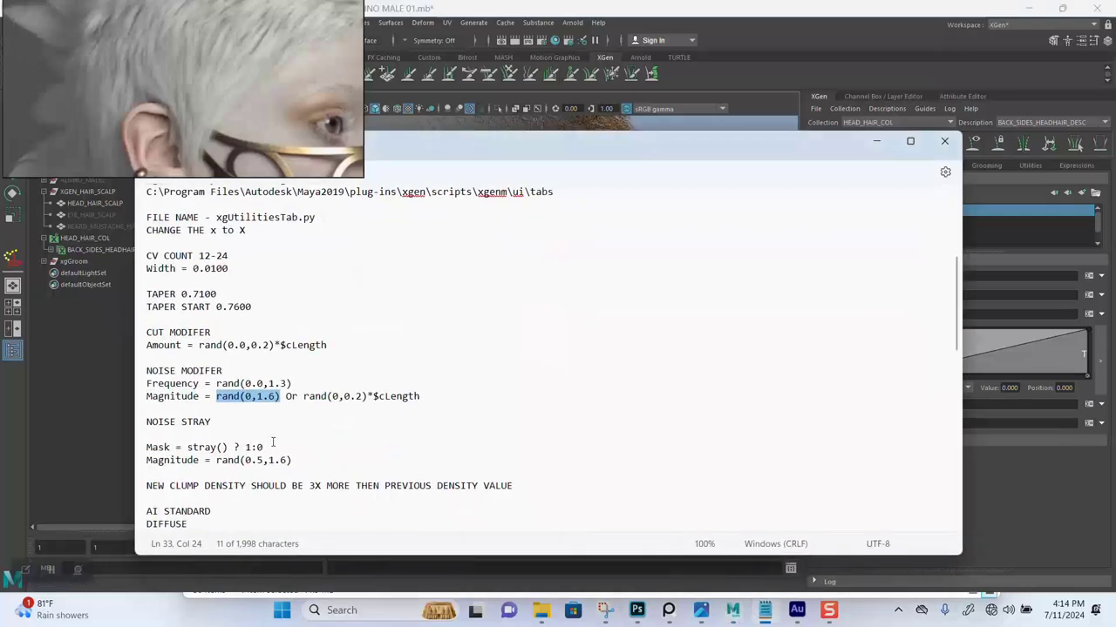
left_click_drag(273, 444, 199, 447)
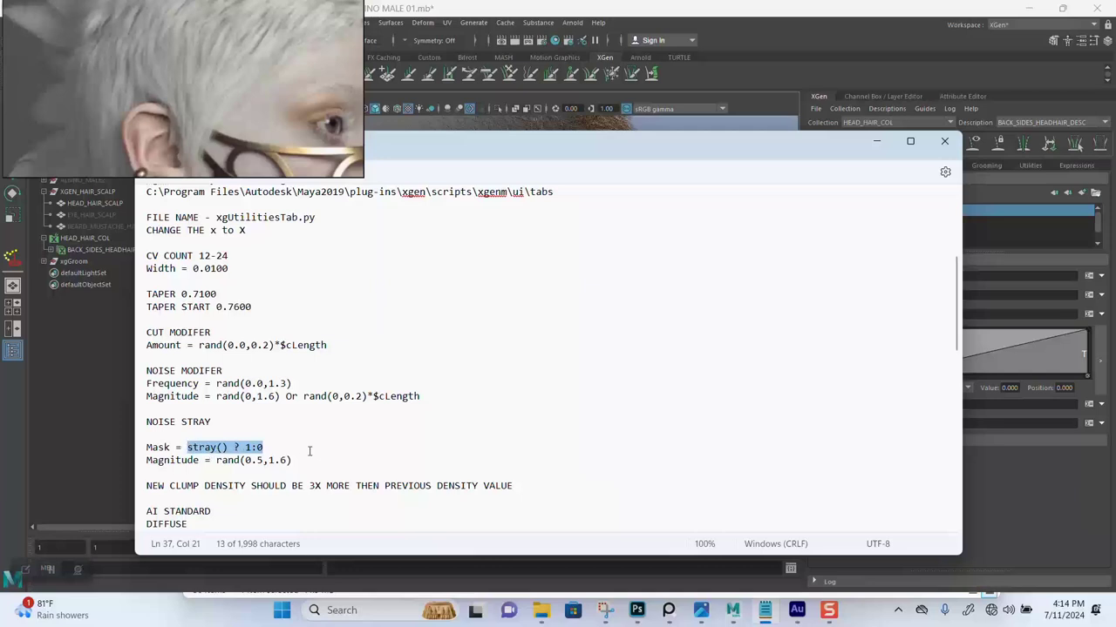
right_click(237, 450)
left_click(300, 164)
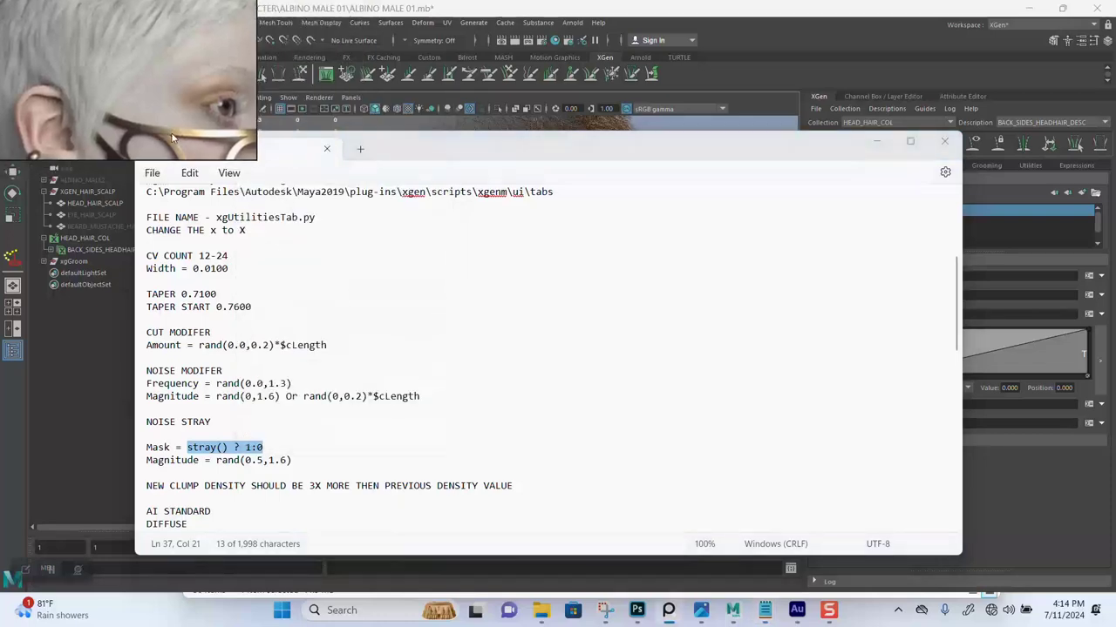
right_click(229, 455)
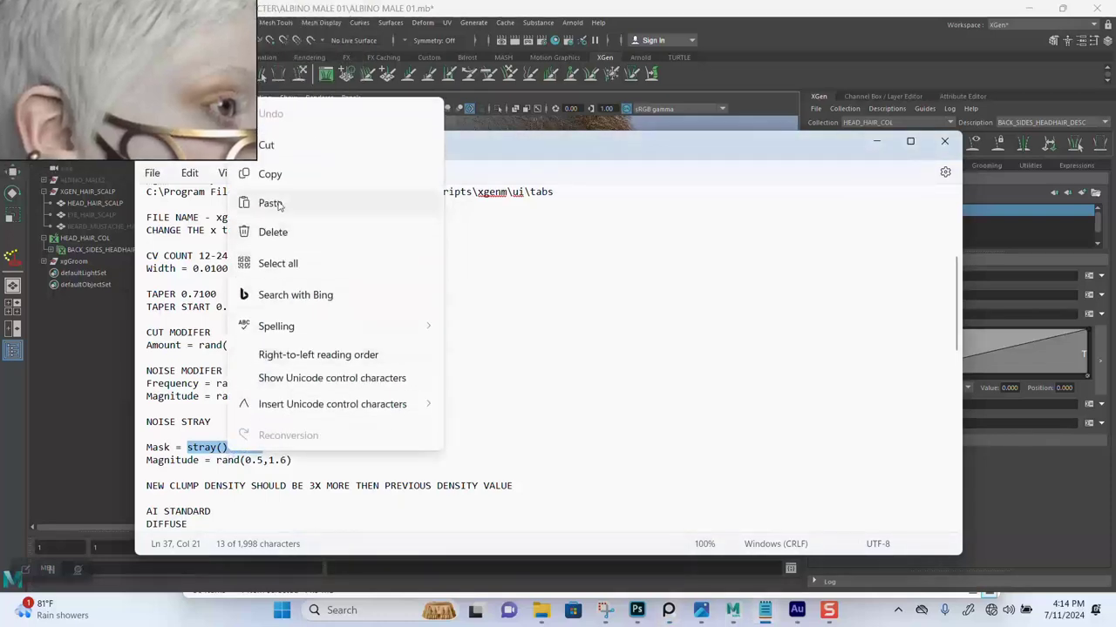
left_click(267, 174)
left_click(769, 83)
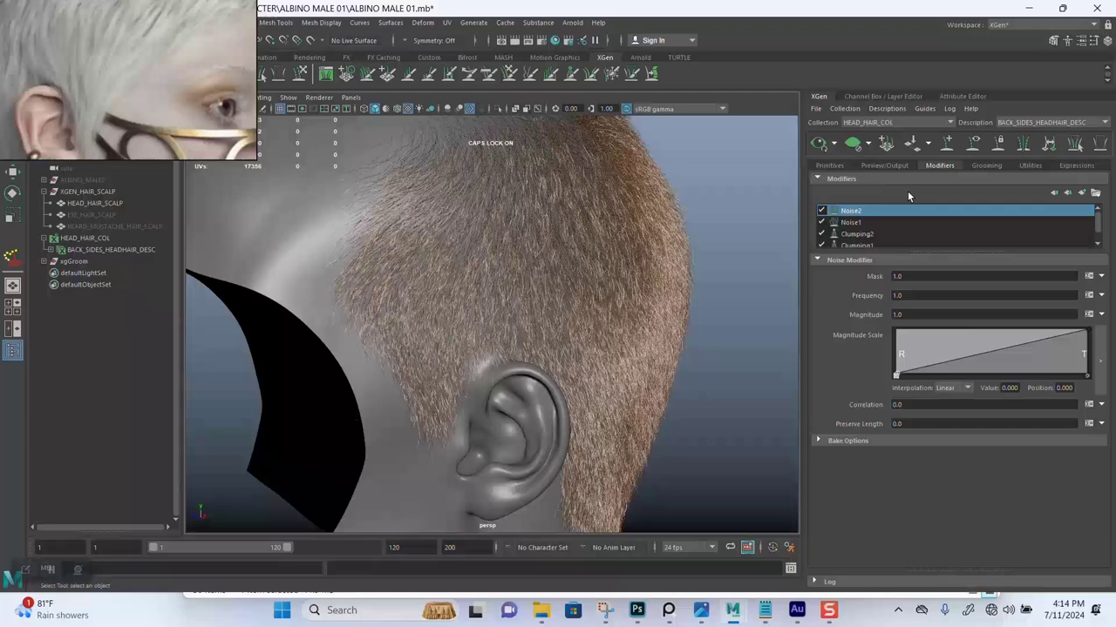
- Set the second Noise modifier's Mask to the copied expression stray() ? 1:0 and check the hair above the ear
left_click(908, 275)
key("ctrl+v")
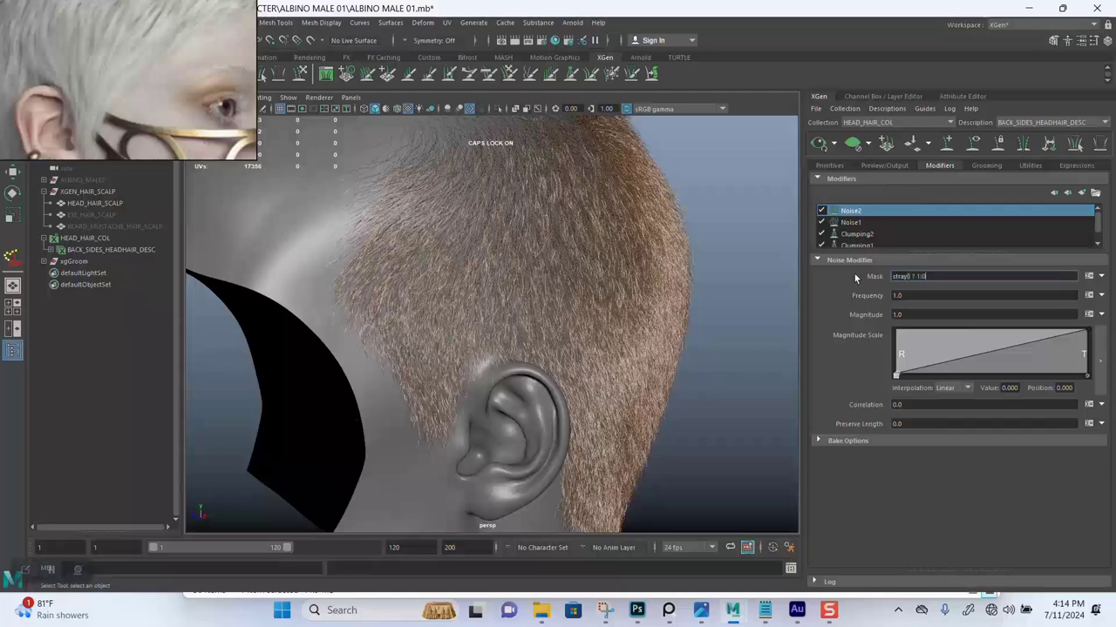
key("Return")
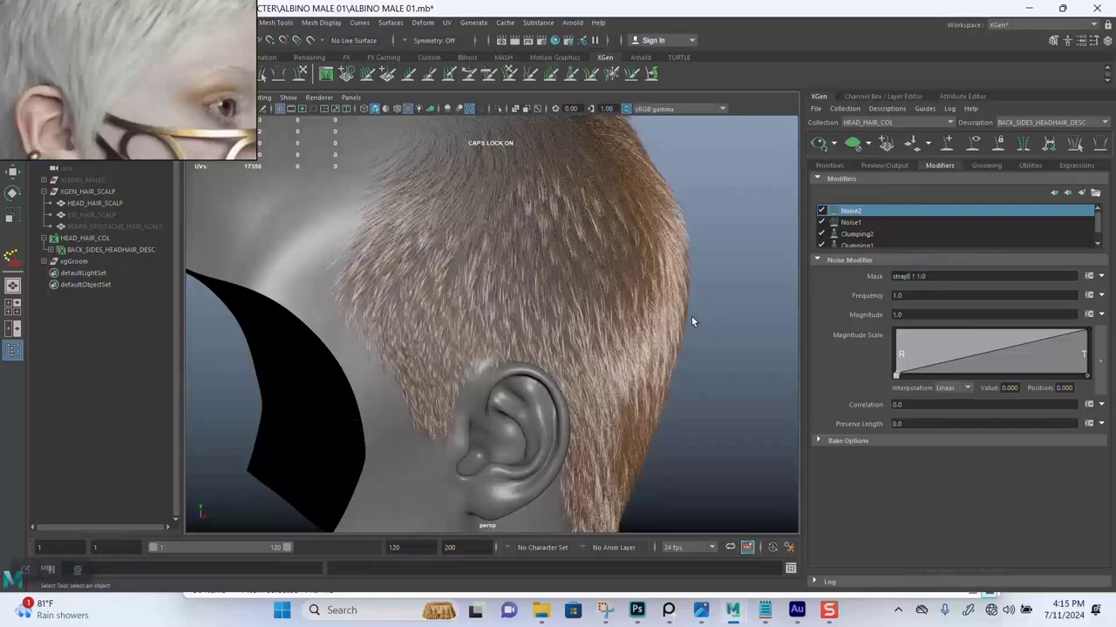
scroll(604, 291, "up", 2)
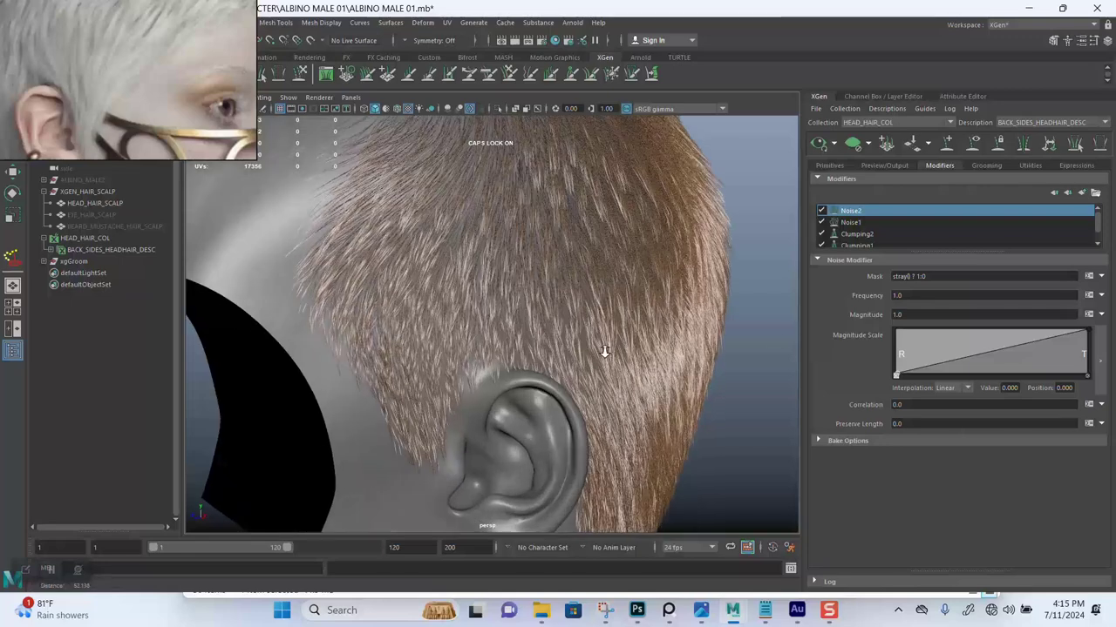
- Set the hair description's stray percentage to 30 and save the scene
left_click(882, 109)
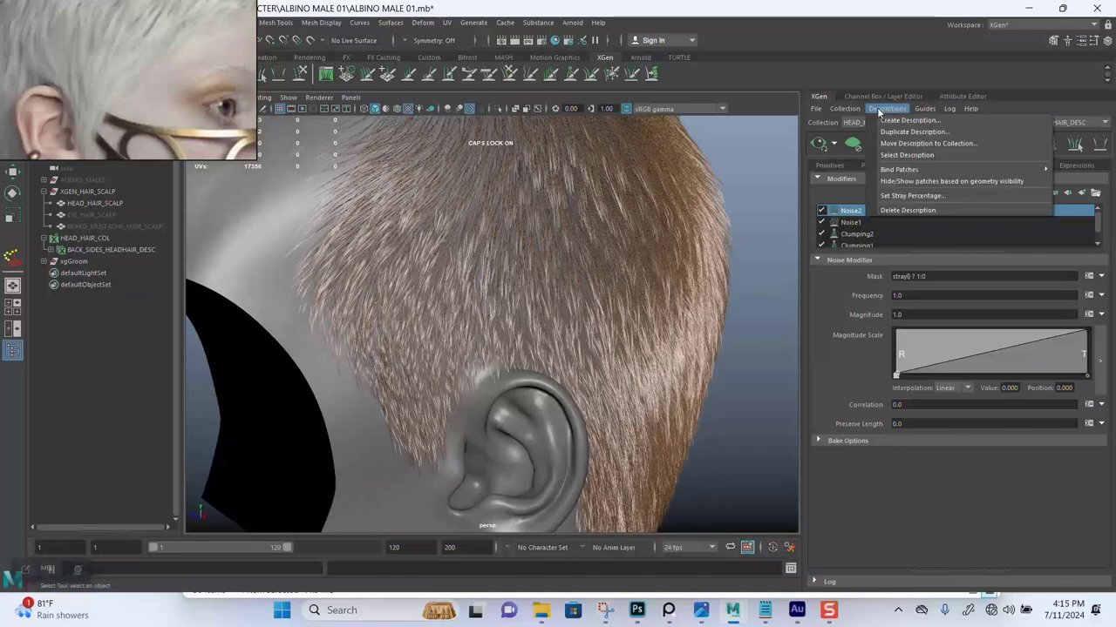
left_click(900, 197)
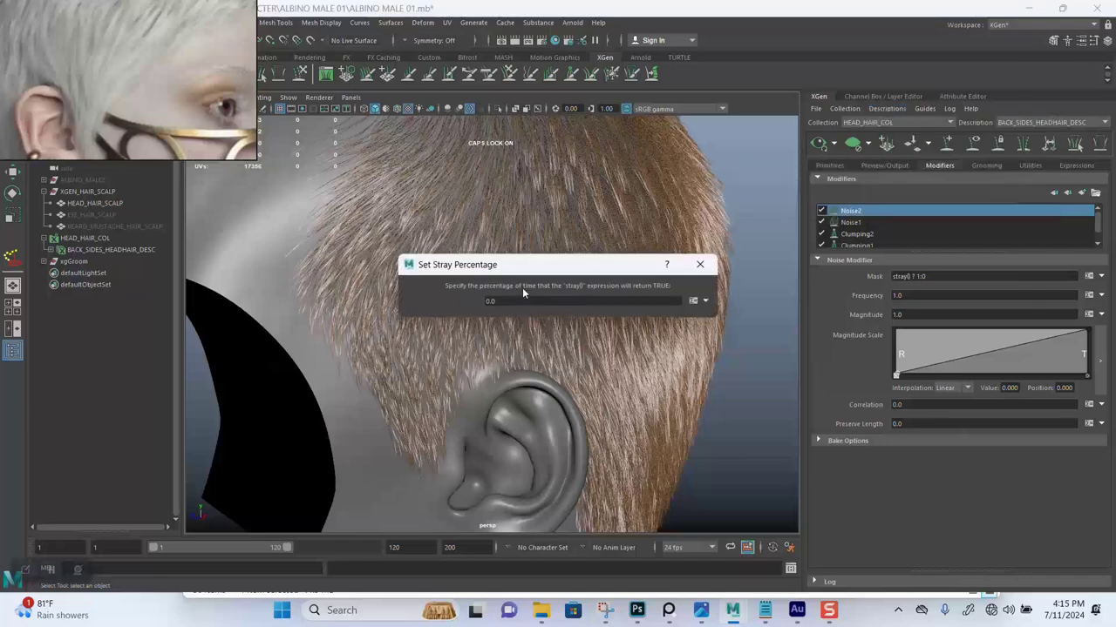
double_click(486, 300)
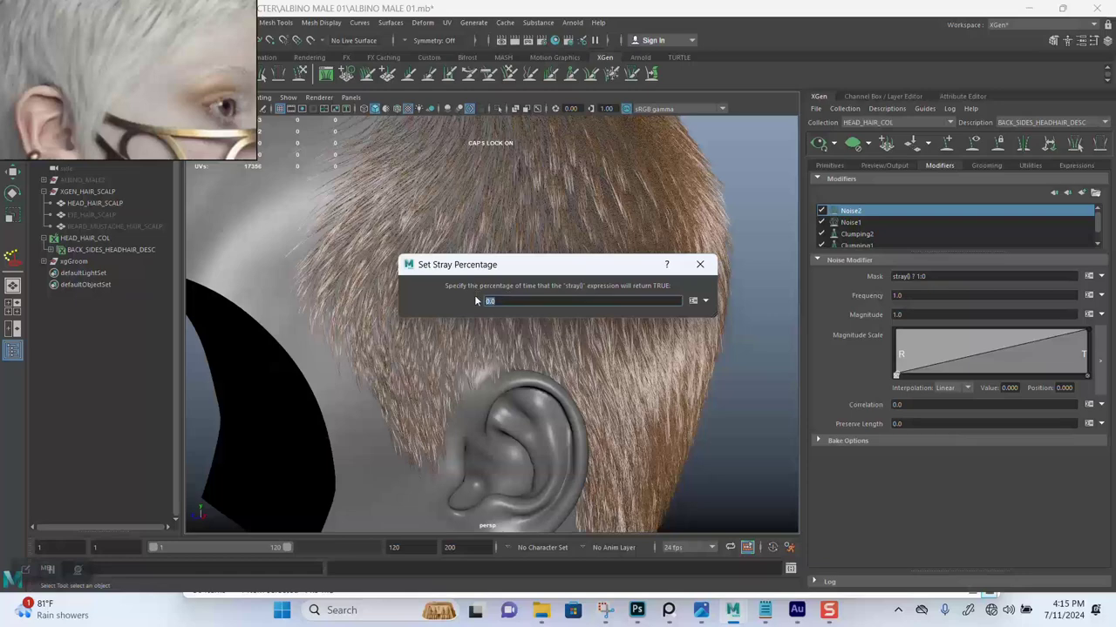
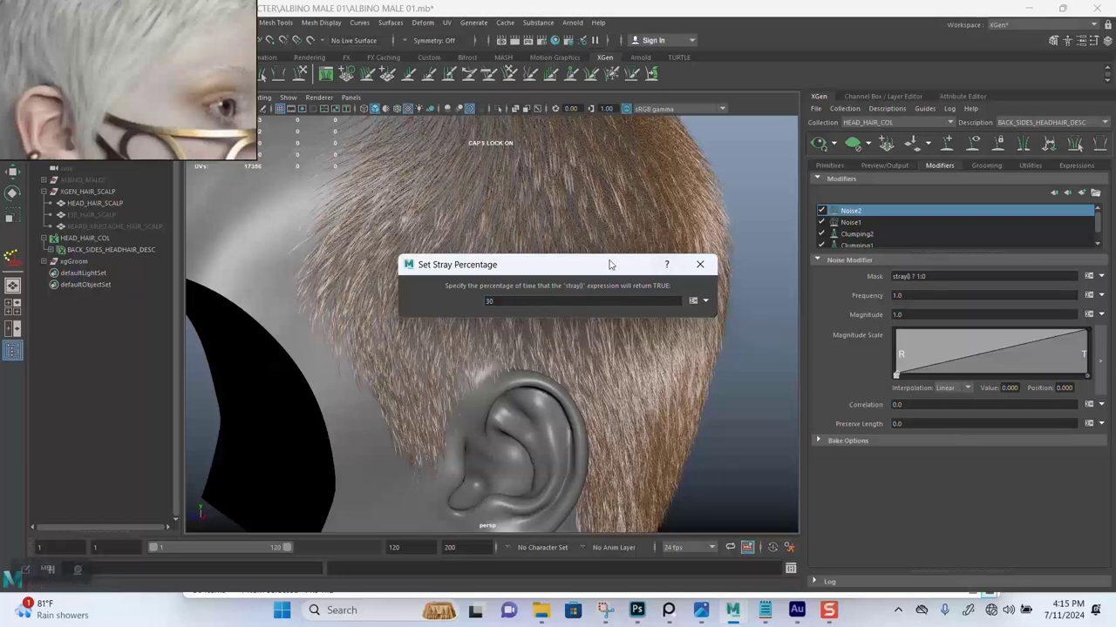
left_click_drag(610, 264, 339, 153)
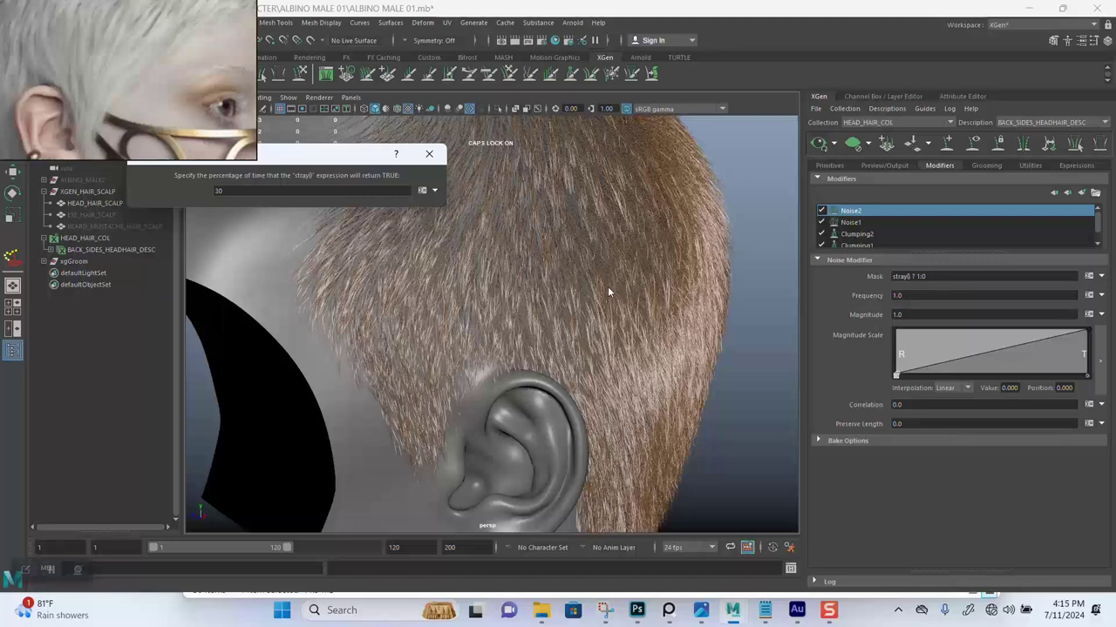
left_click(421, 155)
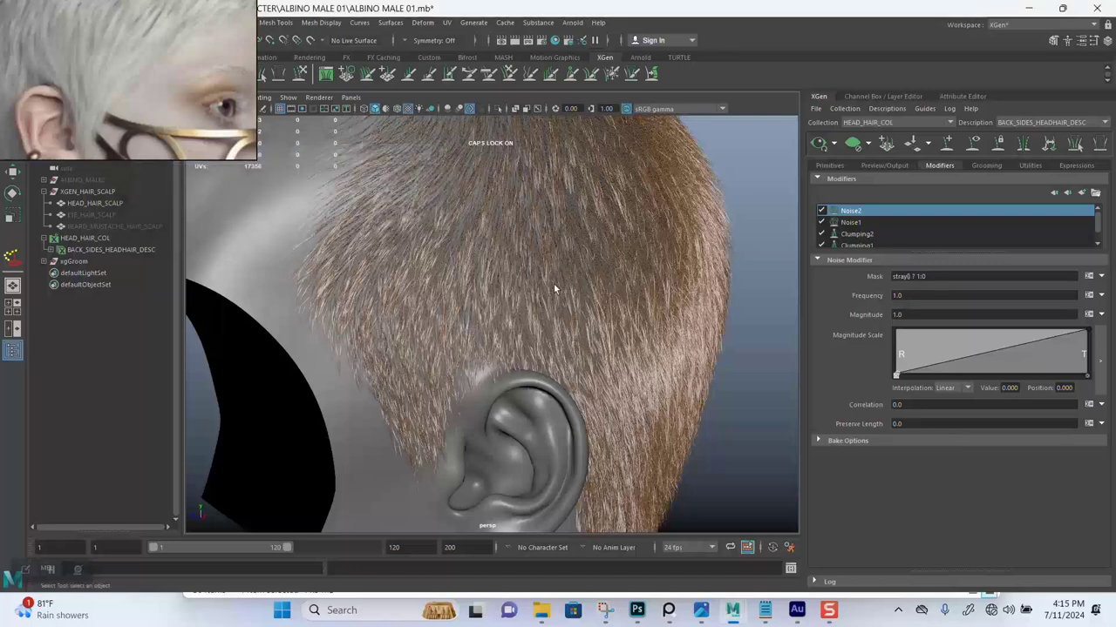
left_click_drag(553, 283, 570, 282, "alt")
key("ctrl+s")
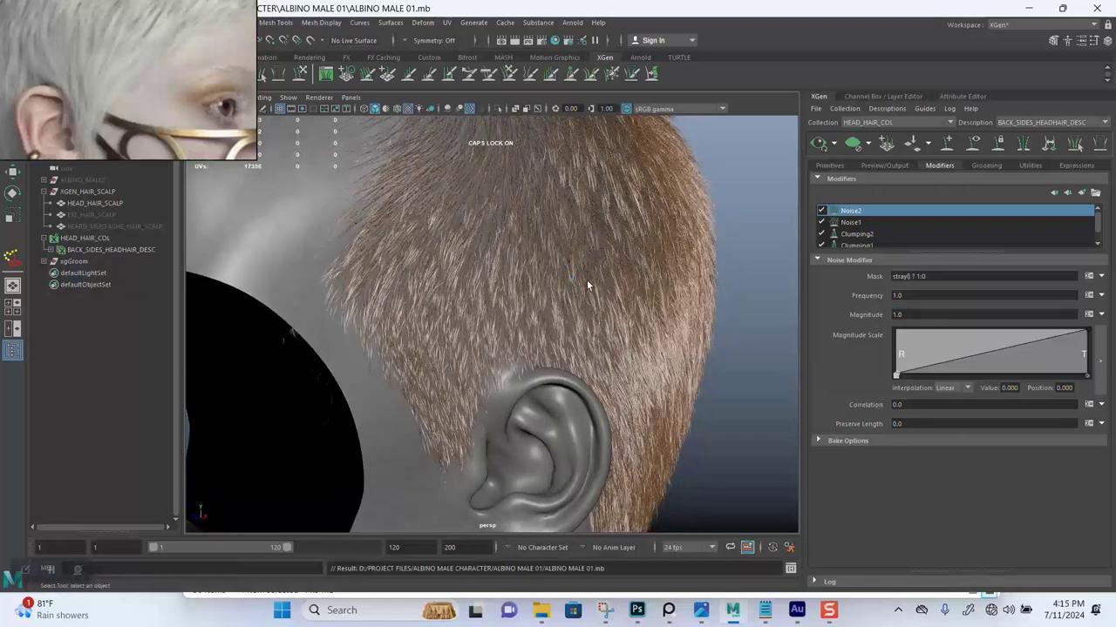
- Switch to the Notepad notes and copy the NOISE STRAY magnitude expression rand(0.5,1.6)
left_click_drag(590, 282, 585, 446, "alt")
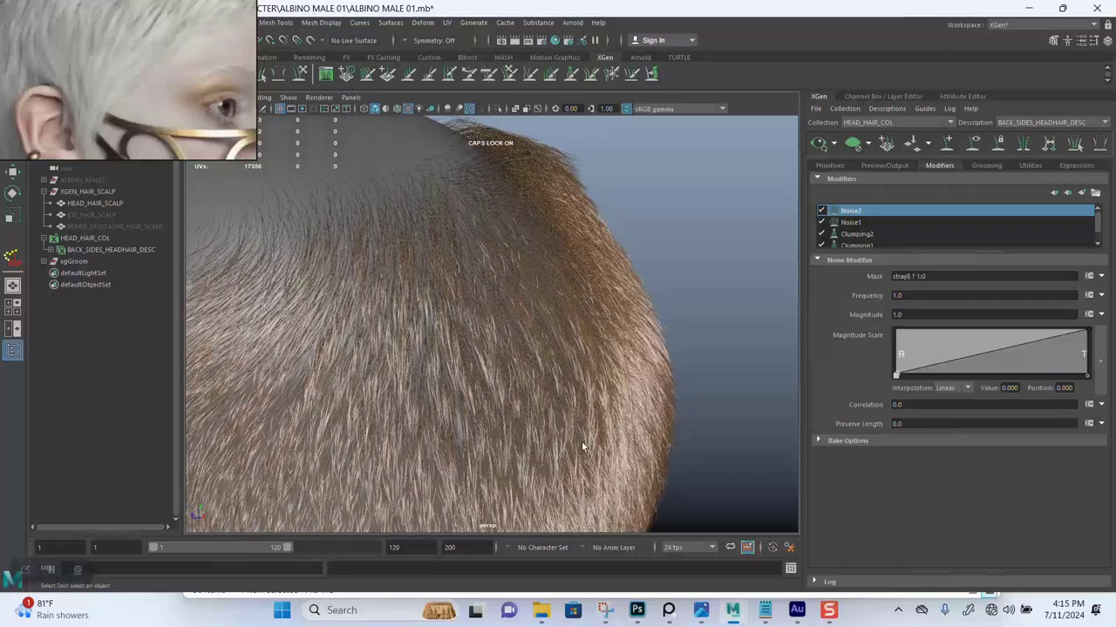
left_click(766, 613)
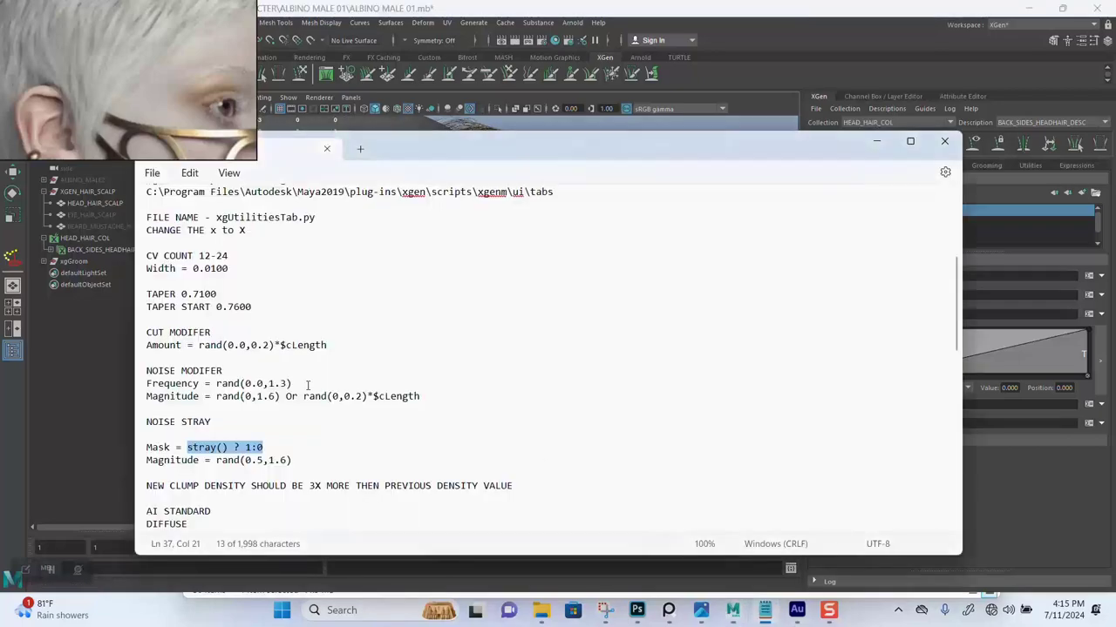
left_click_drag(299, 461, 218, 462)
key("ctrl+c")
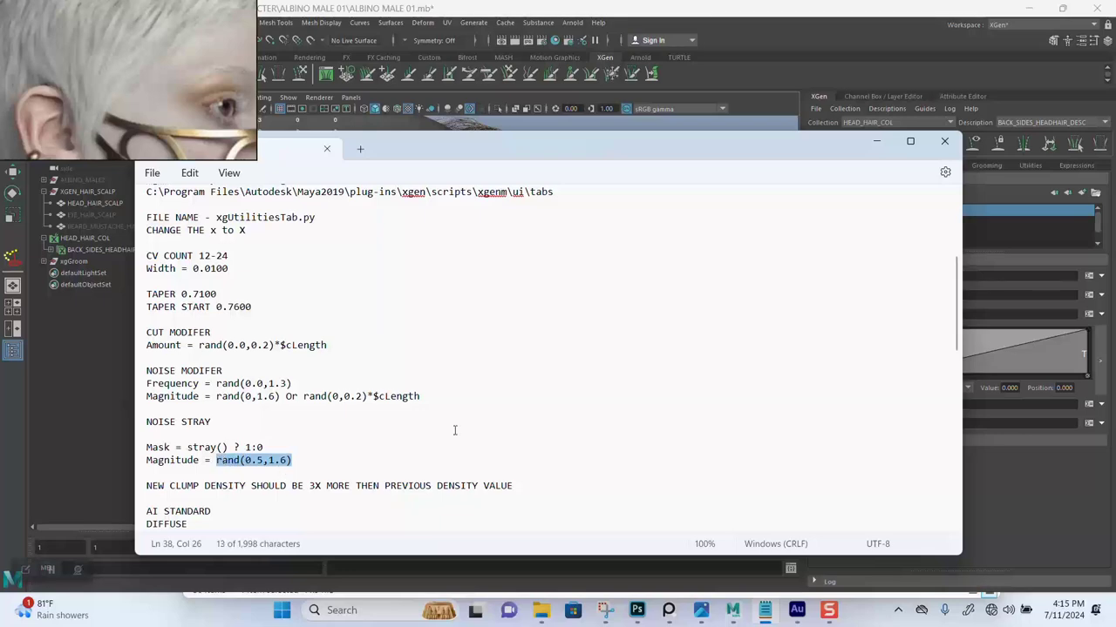
left_click(877, 142)
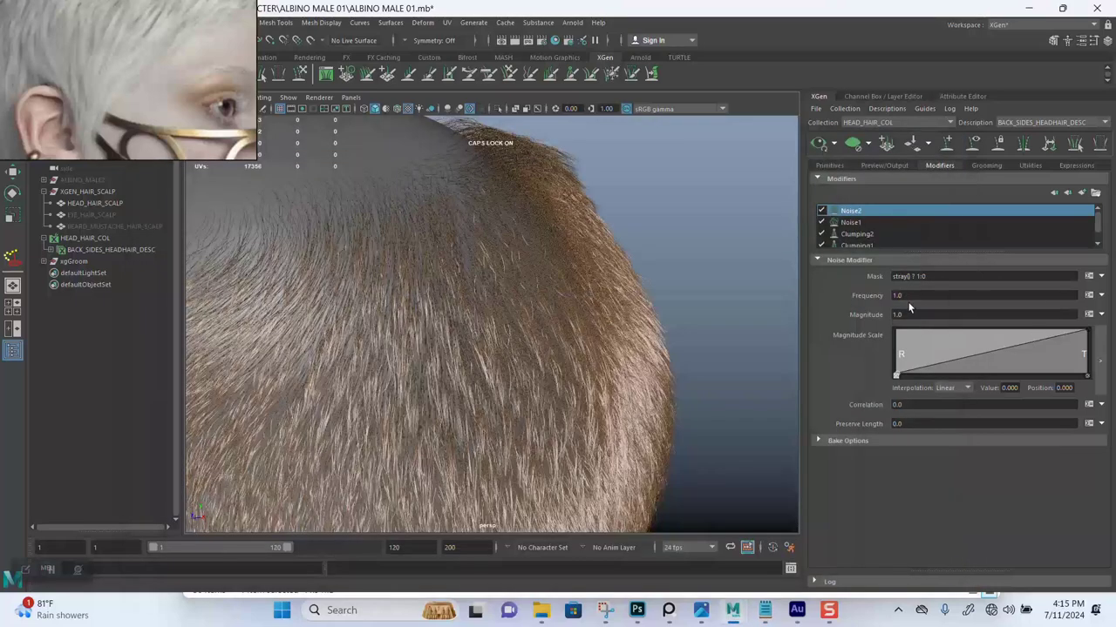
- Set the second Noise modifier's Magnitude to rand(0.5,1.6) and check the hair on the back and sides
left_click(909, 314)
key("ctrl+v")
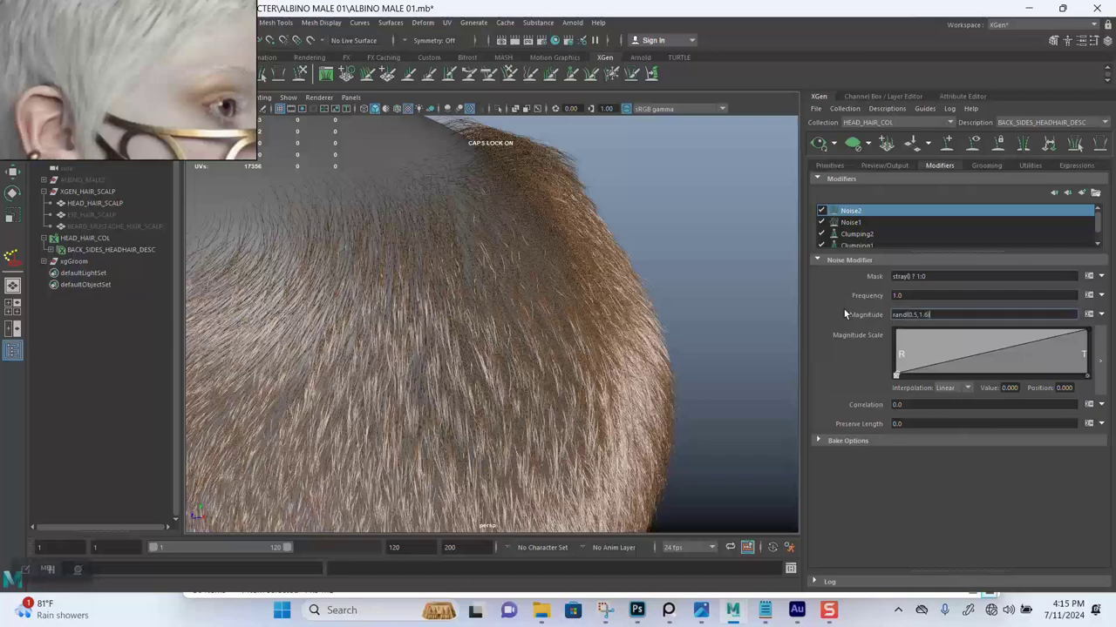
key("Return")
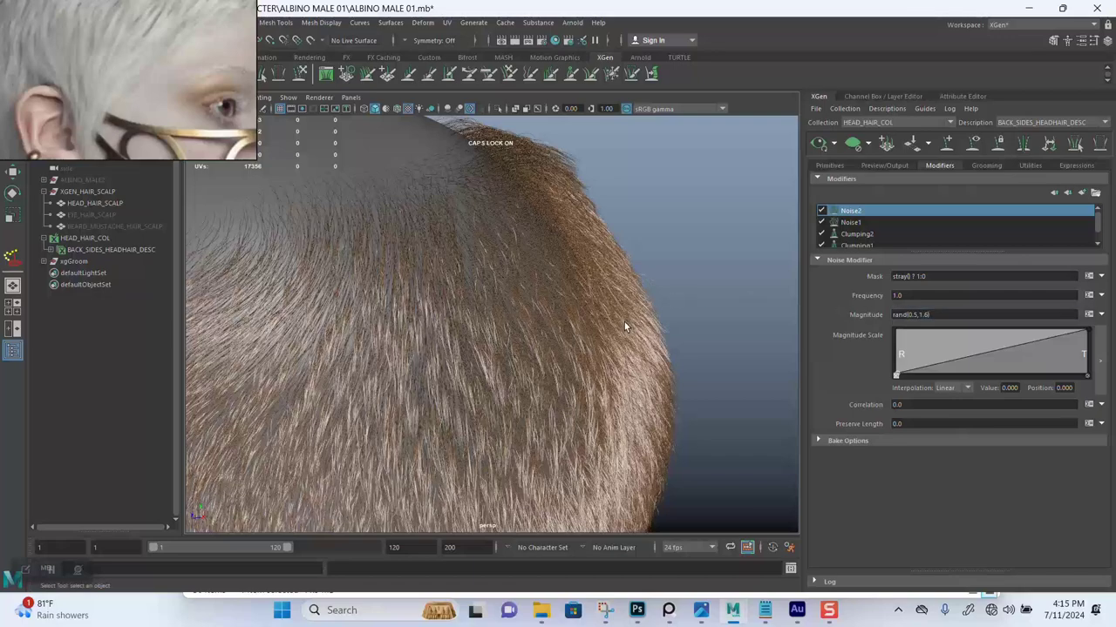
left_click_drag(597, 312, 654, 275, "alt")
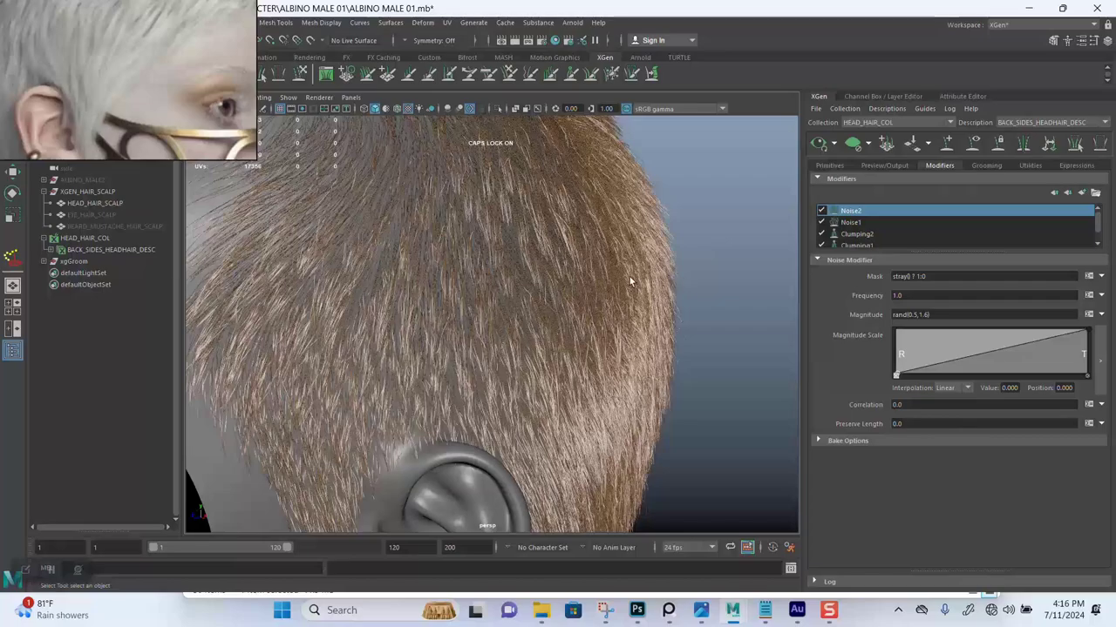
- Set the hair description's stray percentage to 100 and examine the effect on the back and side hair
left_click_drag(629, 276, 598, 262, "alt")
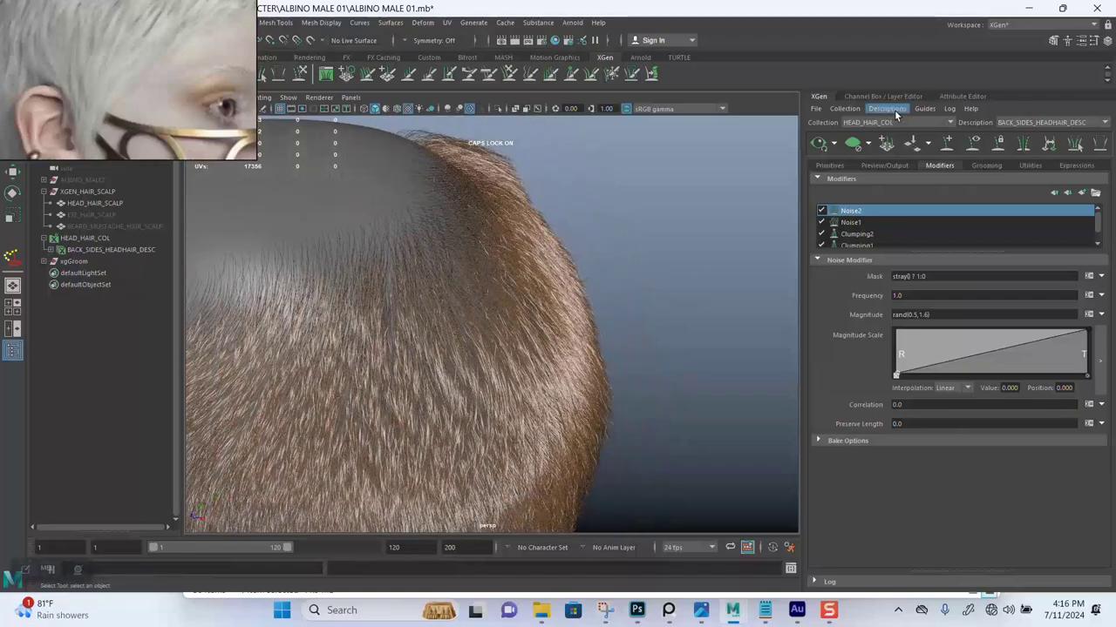
left_click(894, 110)
left_click(959, 200)
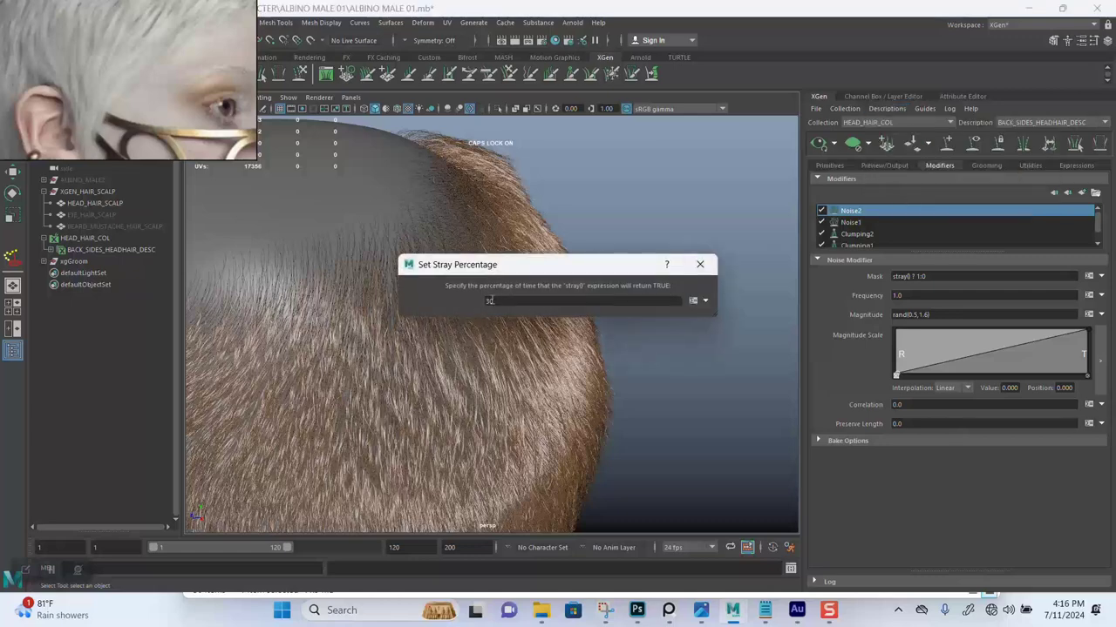
double_click(489, 300)
type("100")
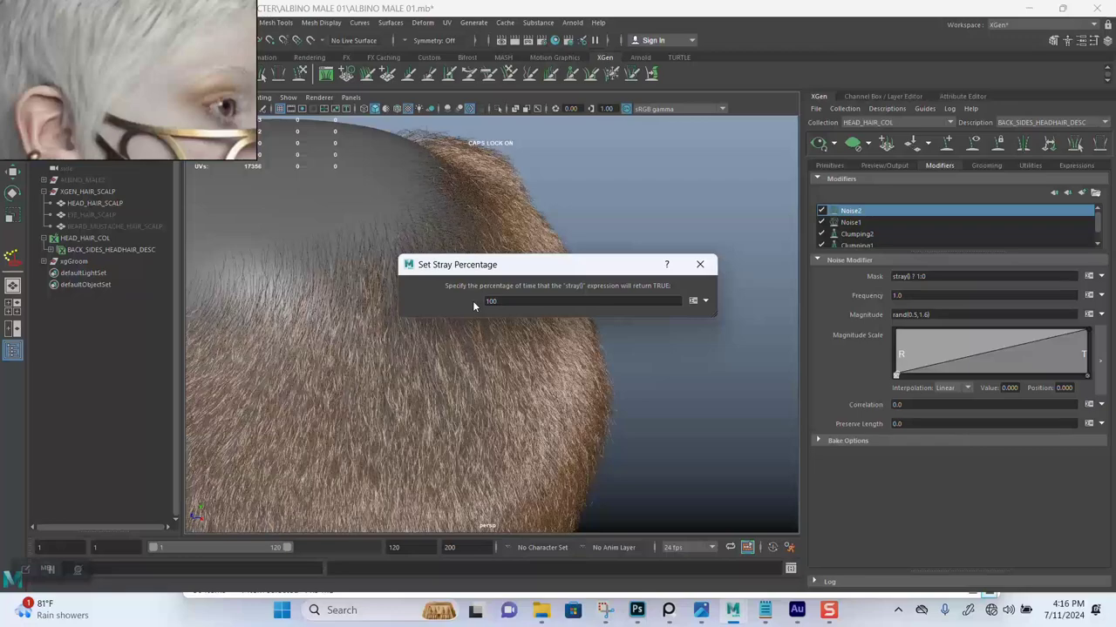
left_click_drag(591, 267, 670, 127)
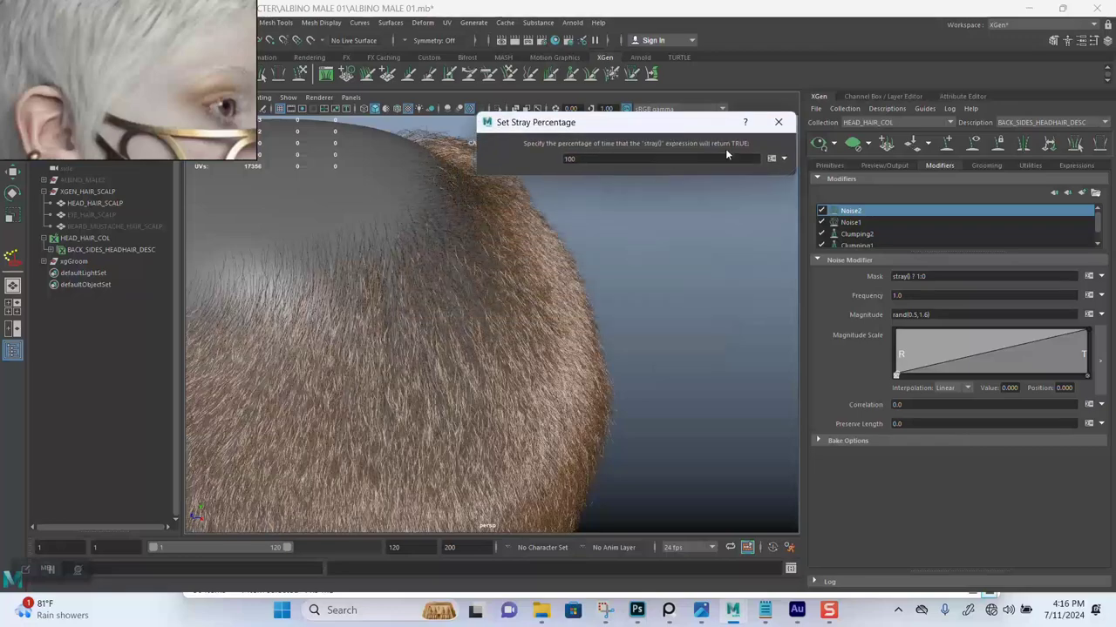
left_click(778, 122)
left_click_drag(592, 319, 524, 291, "alt")
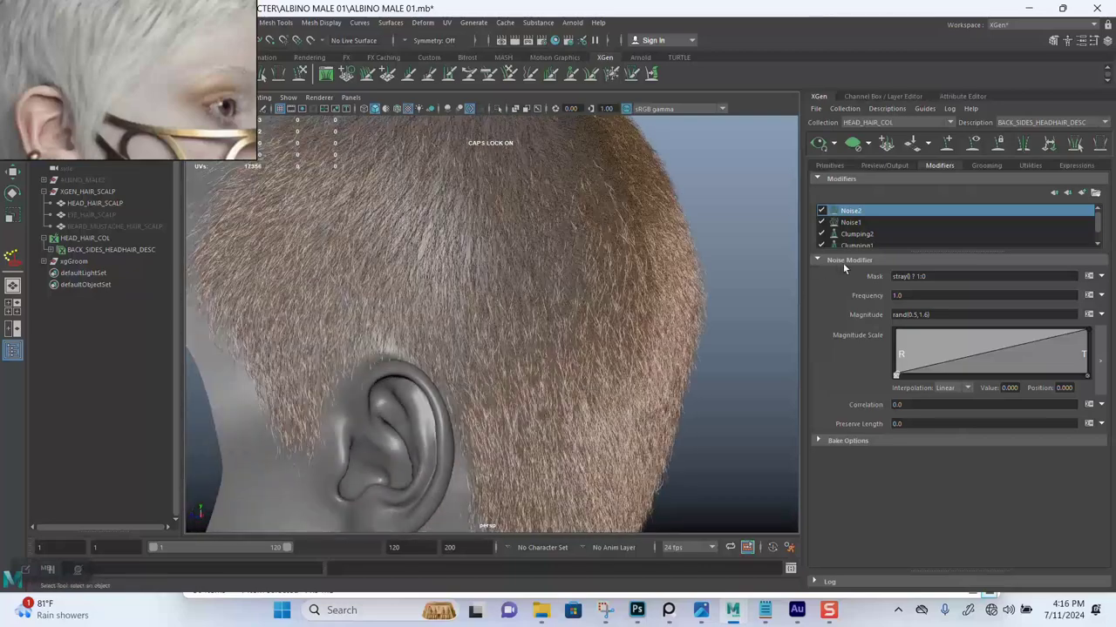
- Return the hair description's stray percentage to 30
left_click(887, 108)
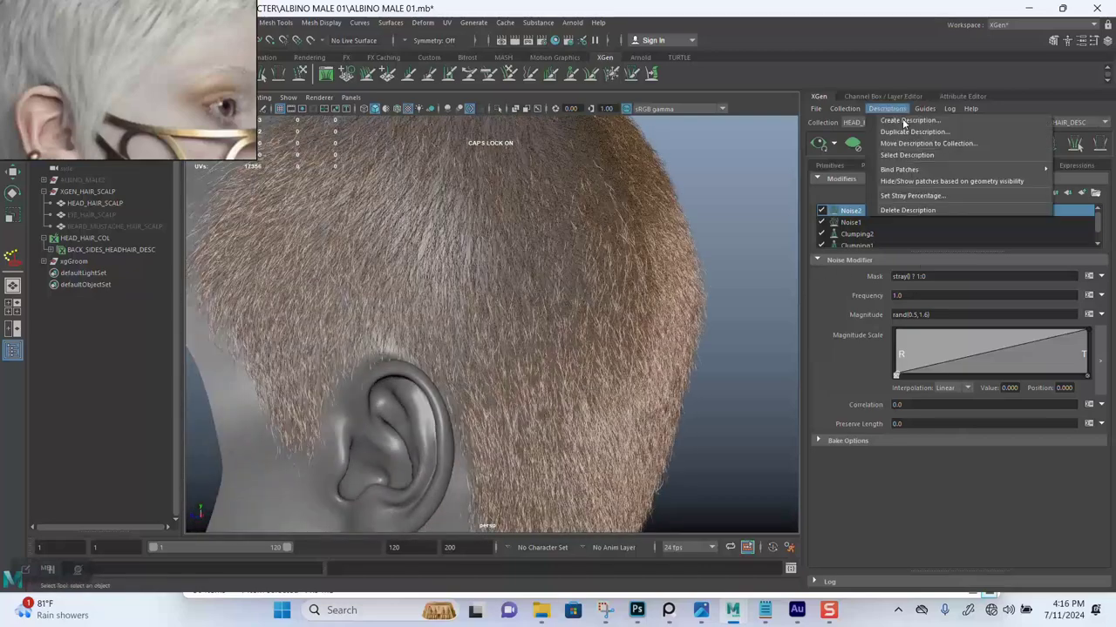
left_click(902, 195)
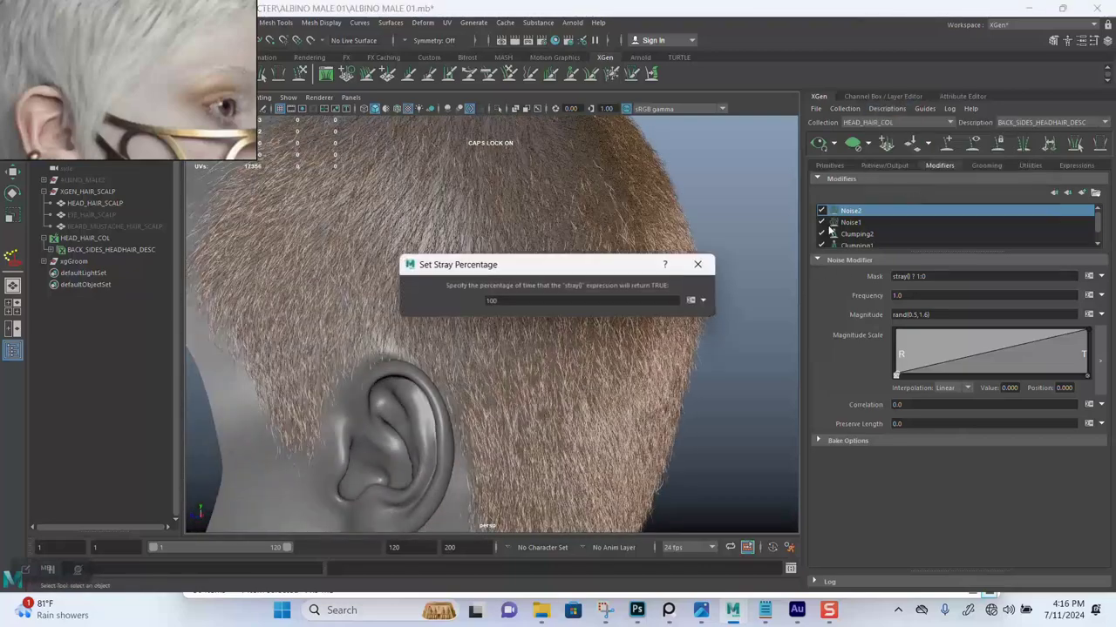
left_click(510, 300)
type("3")
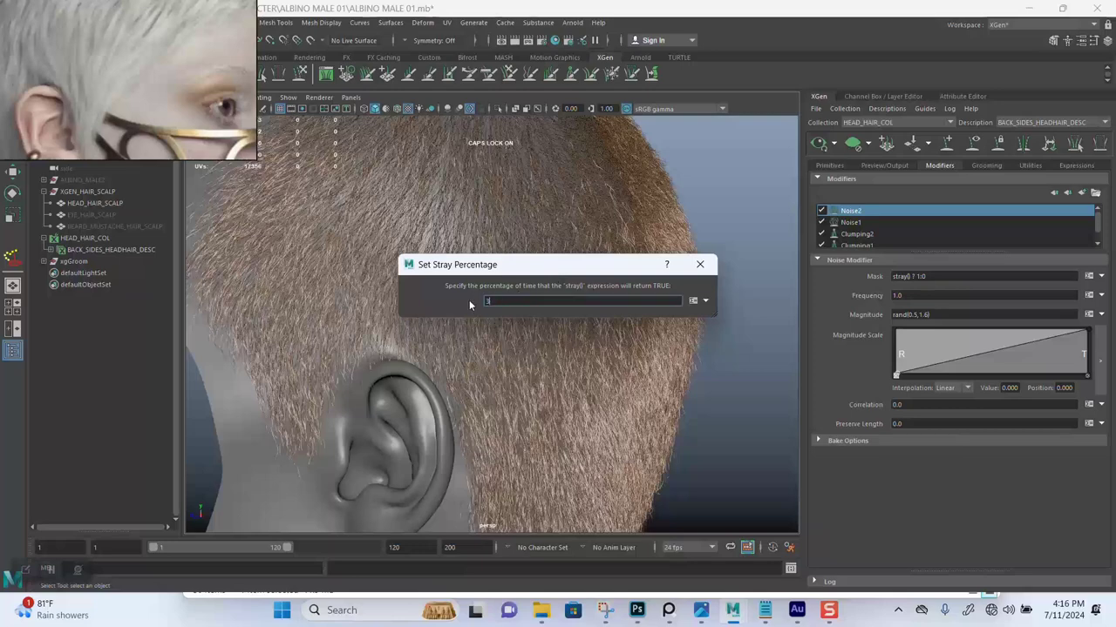
type("0")
key("Return")
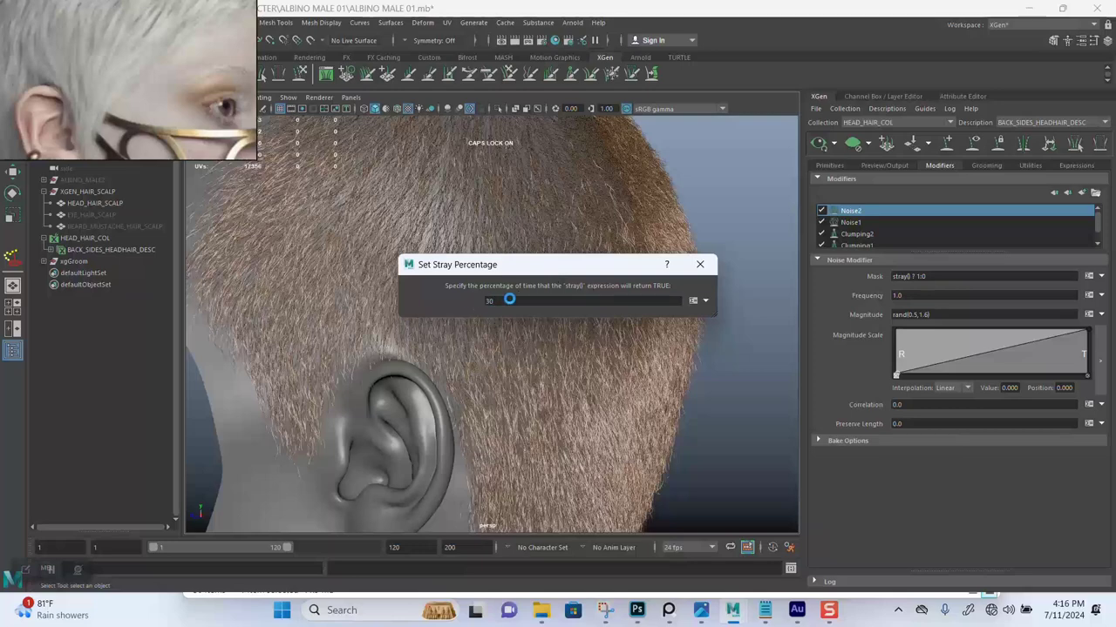
left_click(700, 265)
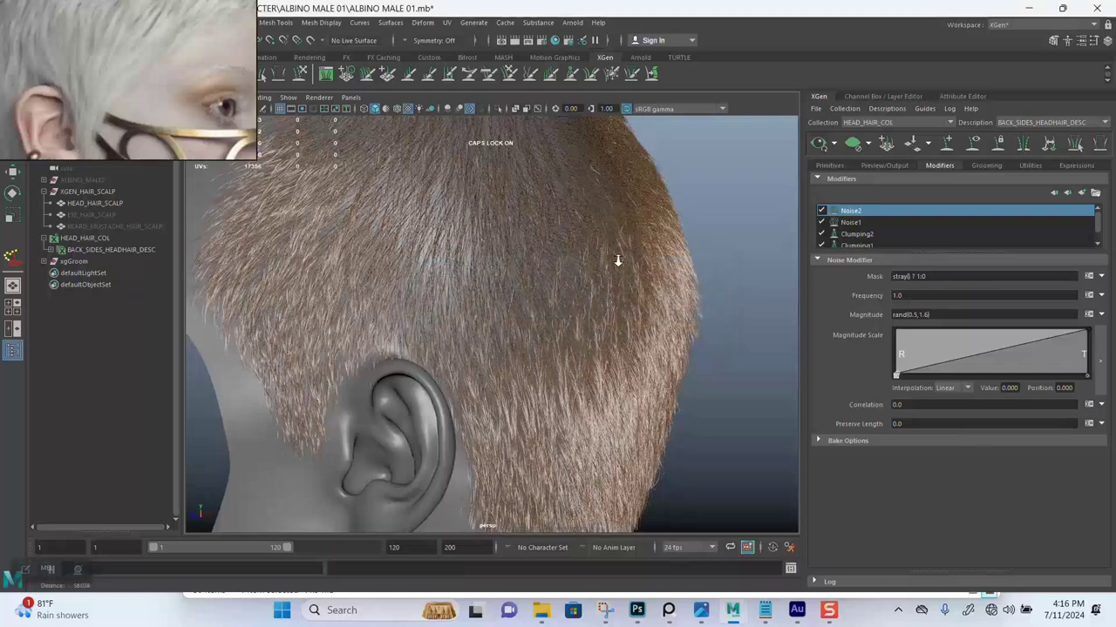
- Add a Cut modifier to the back and sides hair description
left_click(1080, 193)
left_click(755, 269)
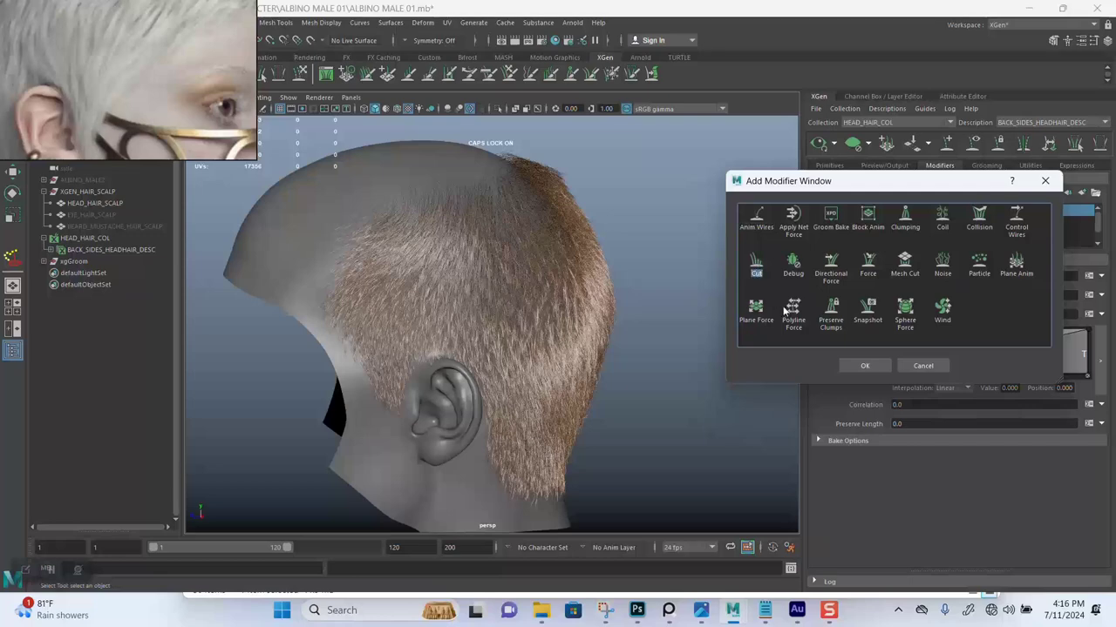
left_click(852, 365)
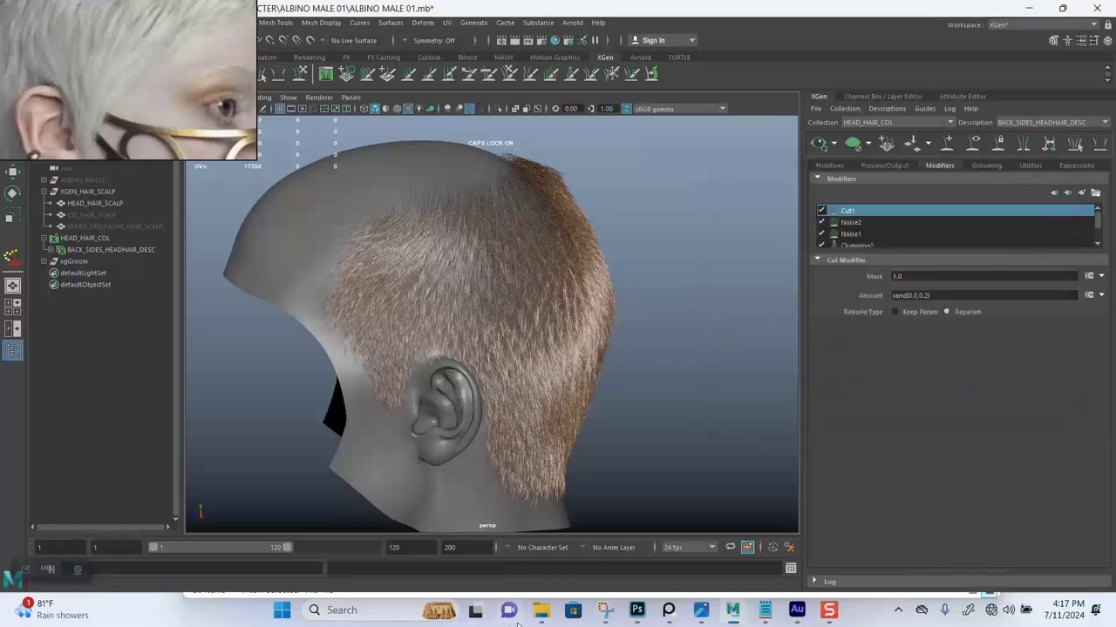
- Switch to the Notepad notes and copy the CUT MODIFER amount expression rand(0.0,0.2)*$cLength
left_click(764, 610)
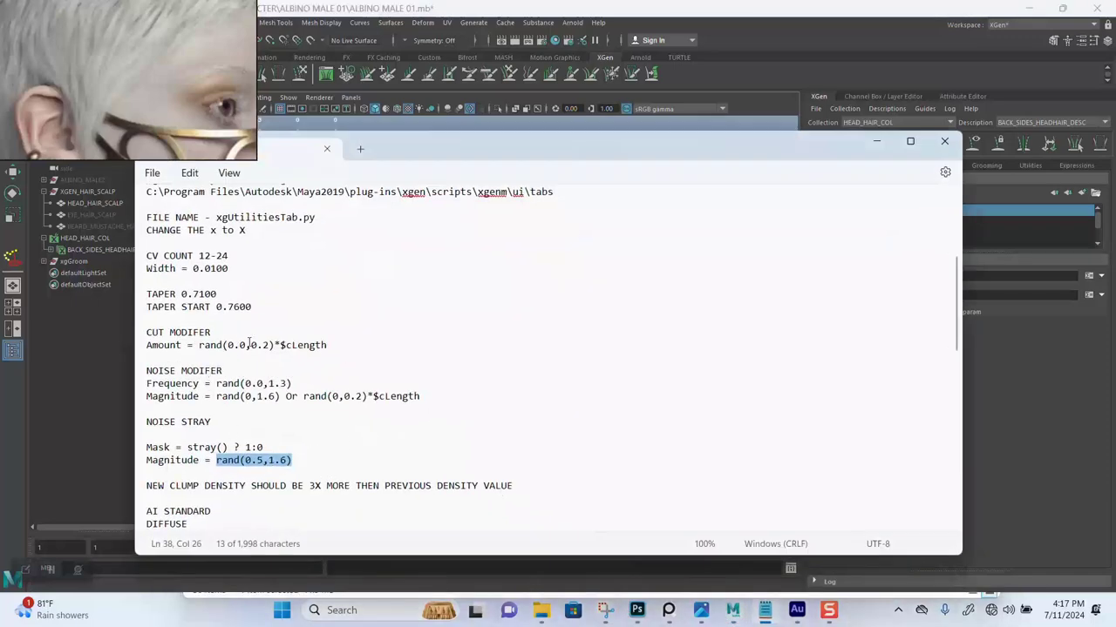
left_click_drag(328, 346, 200, 347)
right_click(204, 351)
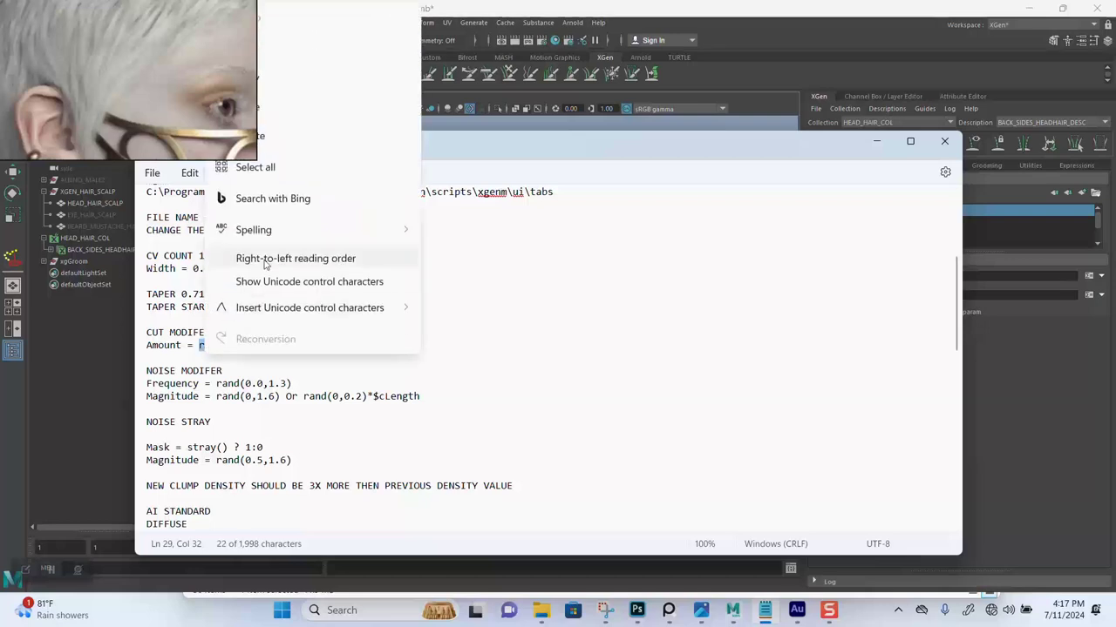
left_click_drag(187, 129, 58, 111)
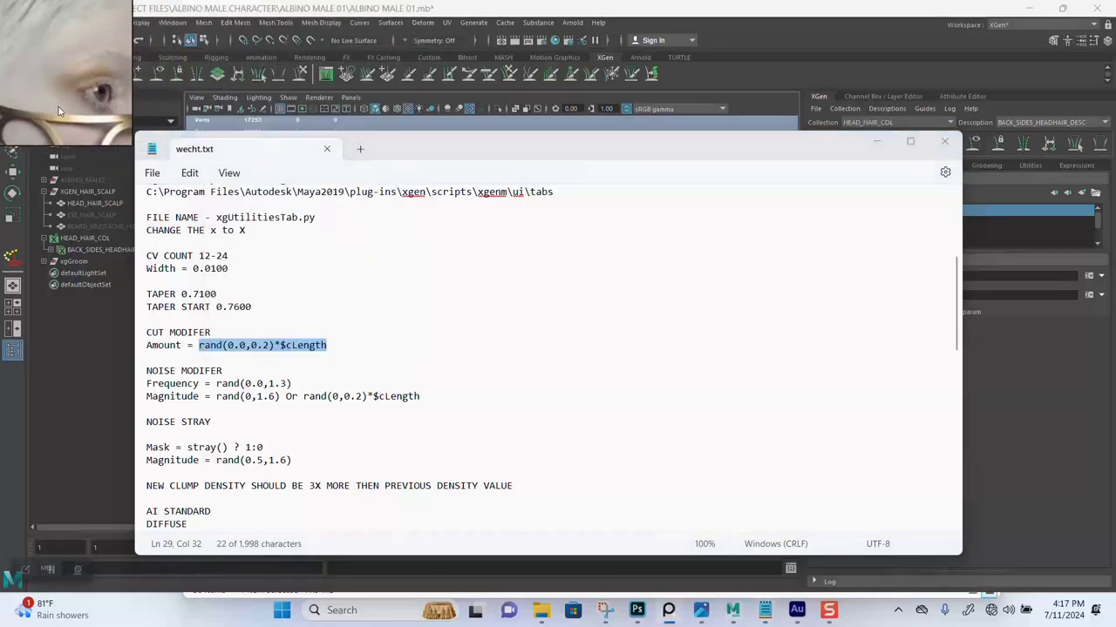
right_click(279, 350)
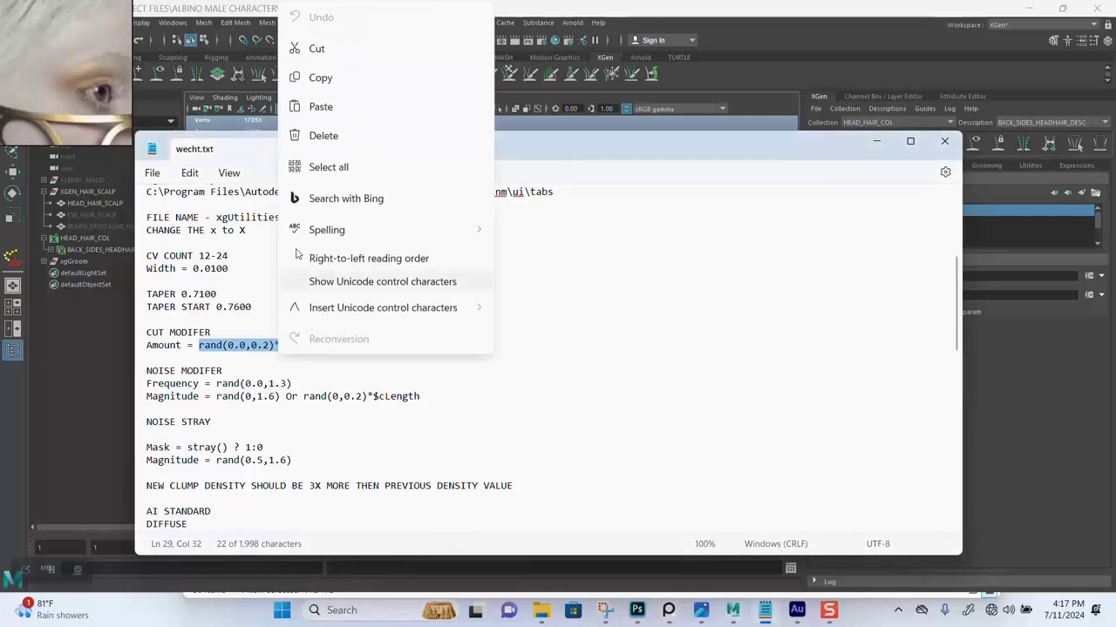
left_click(319, 79)
left_click(876, 141)
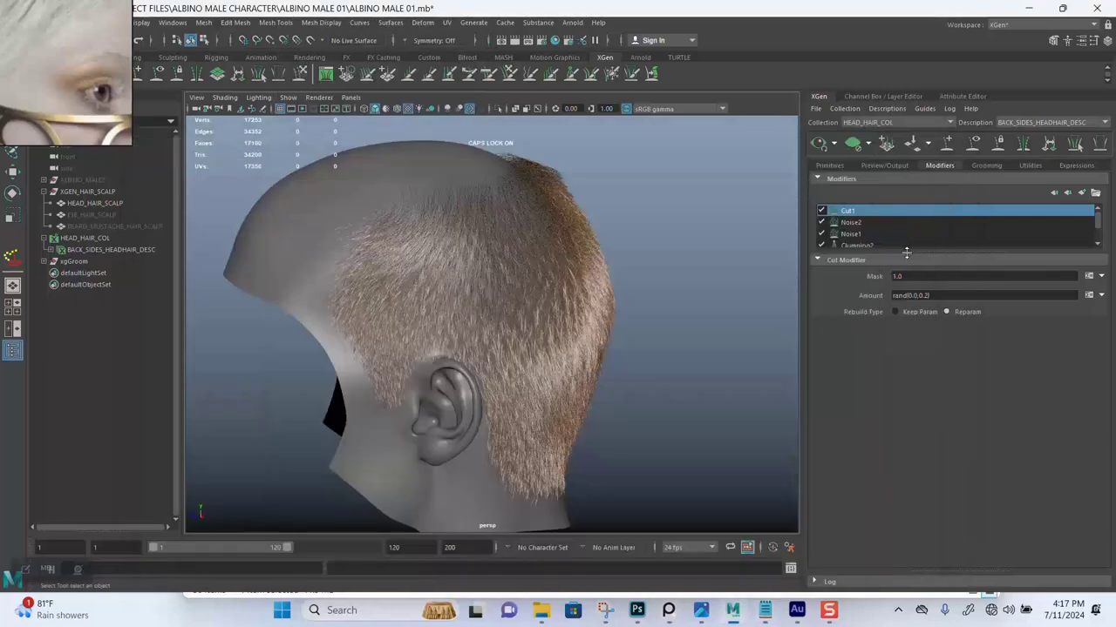
- Replace the Cut modifier's Amount with rand(0.0,0.2)*$cLength and check the hair above the ear
left_click_drag(916, 277, 855, 277)
left_click(936, 295)
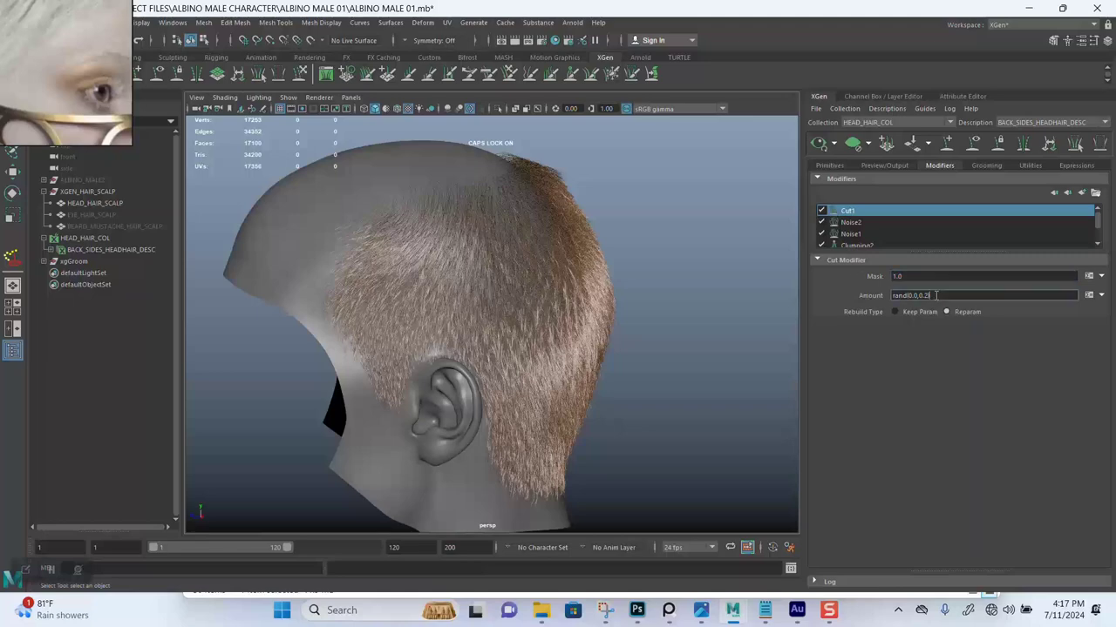
right_click_drag(510, 338, 516, 417, "alt")
middle_click_drag(563, 352, 608, 361, "alt")
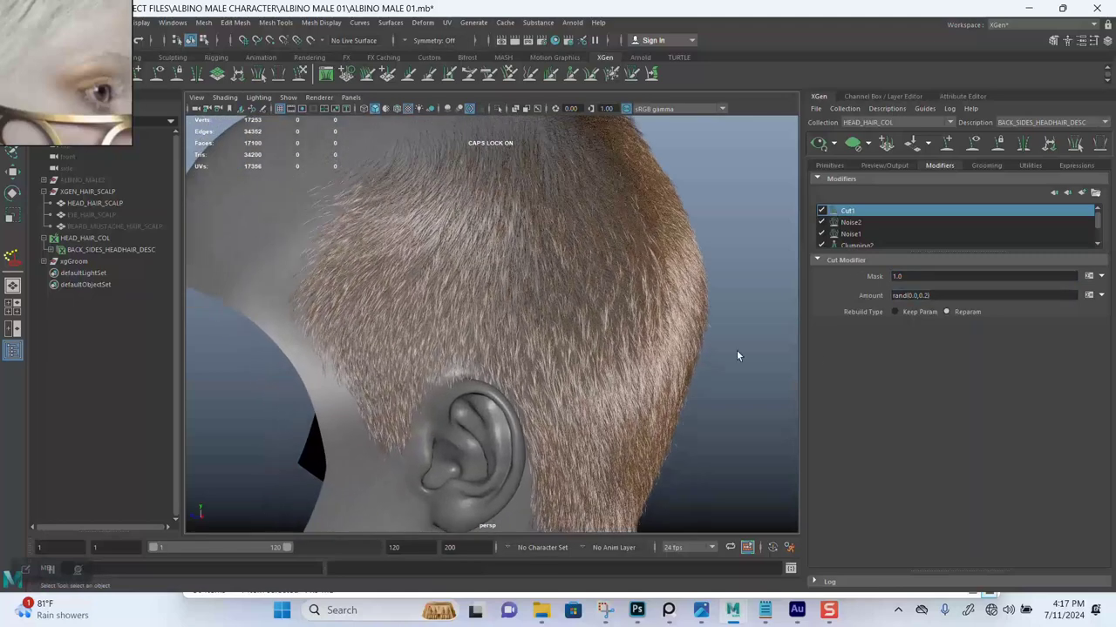
left_click(764, 610)
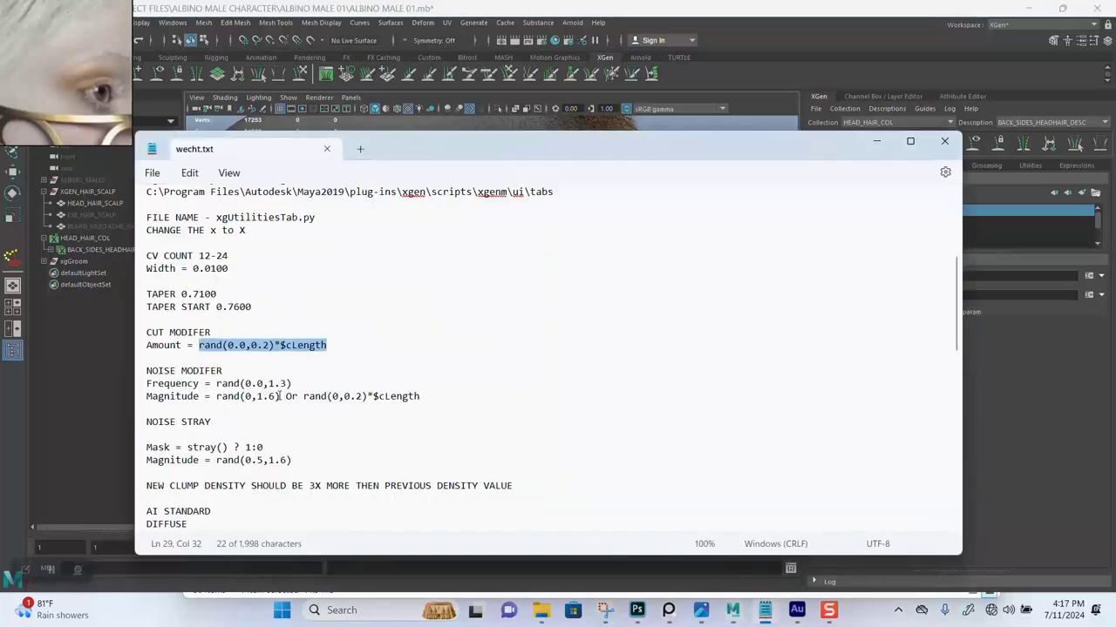
left_click(876, 141)
left_click_drag(956, 295, 856, 295)
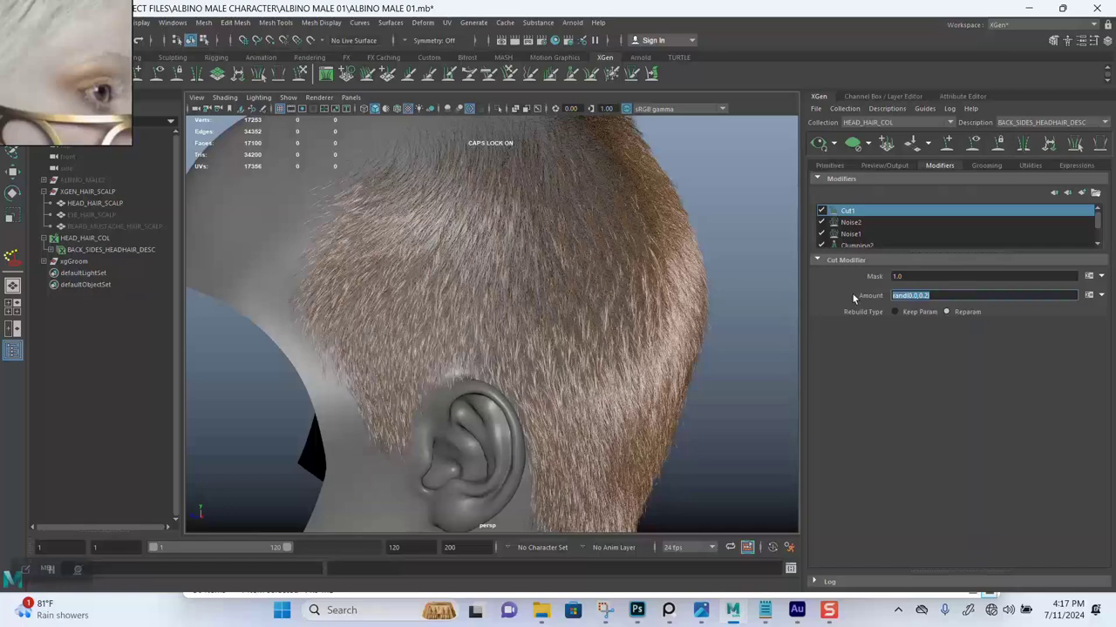
key("ctrl+v")
key("Return")
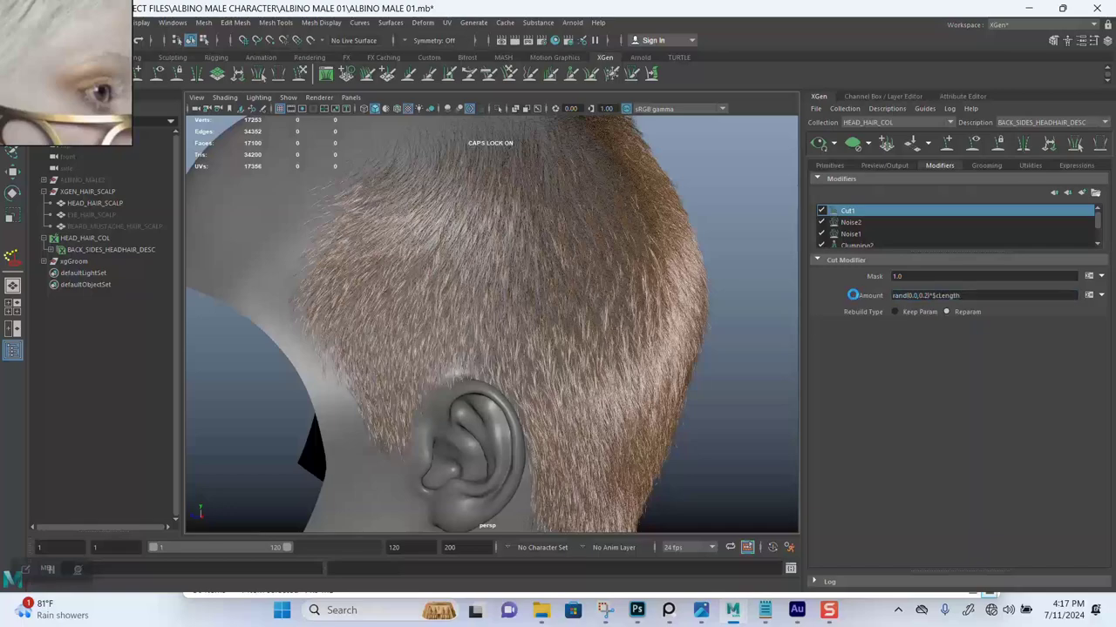
left_click_drag(653, 279, 719, 314, "alt")
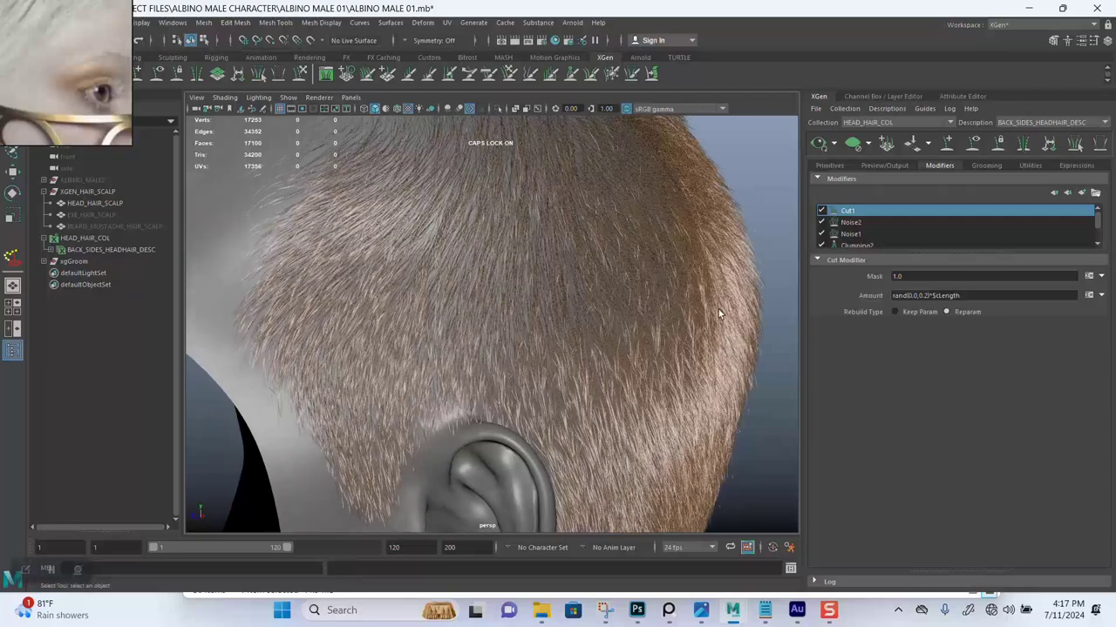
- Try rand(0.0,2)*$cLength as the Cut modifier's Amount and check the hair length
left_click(928, 295)
key("BackSpace")
type("2")
key("Return")
left_click_drag(615, 305, 714, 287, "alt")
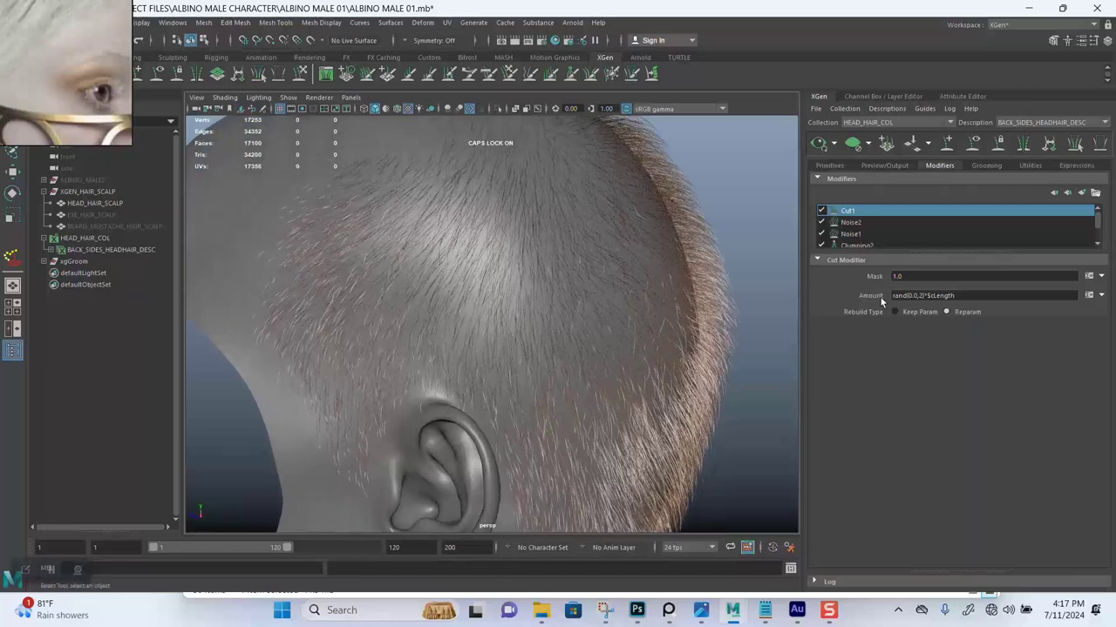
- Restore the Cut modifier's Amount to rand(0.0,0.2)*$cLength
left_click(918, 295)
type("0.")
key("Return")
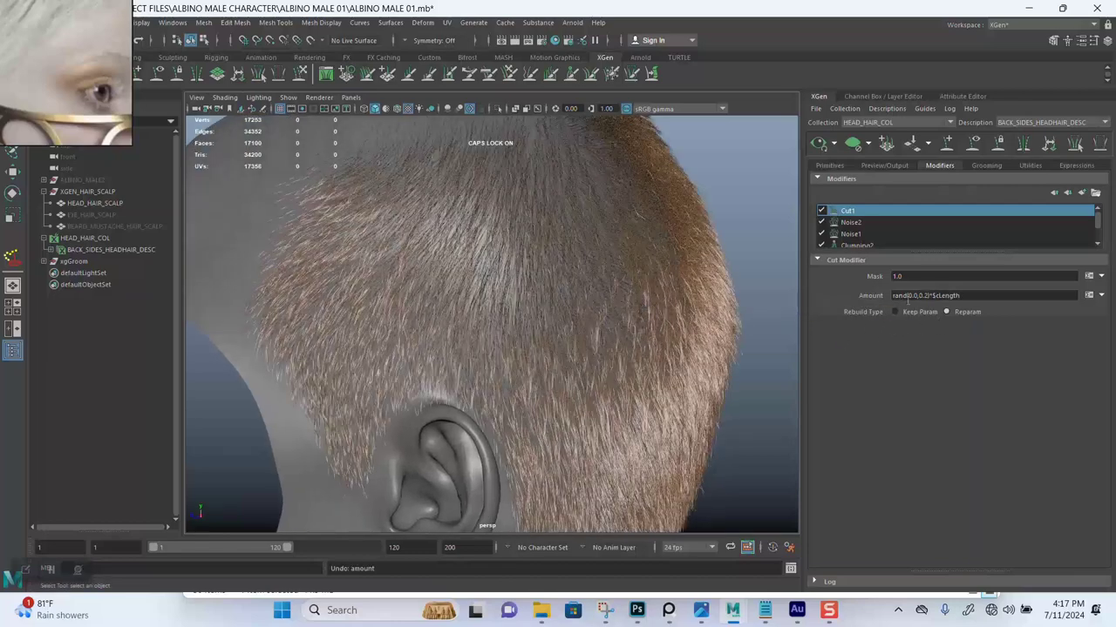
- Try a different upper limit in the Cut modifier's Amount expression, check the hair and undo the edit
left_click(928, 295)
key("Return")
left_click_drag(573, 329, 715, 304, "alt")
key("ctrl+z")
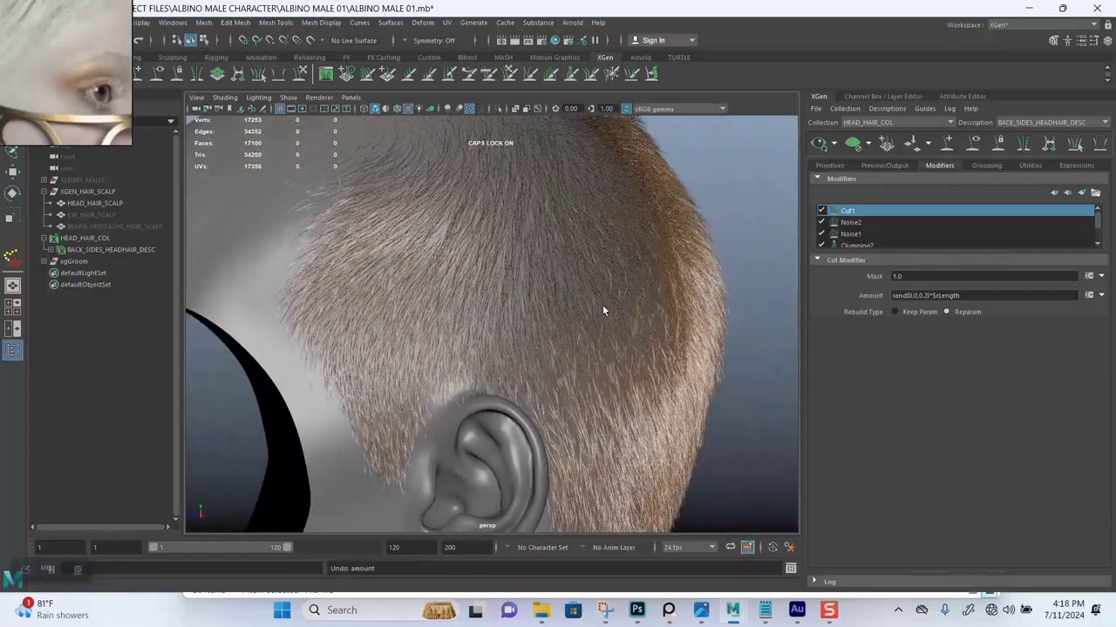
- Raise the back and sides hair density to 86.975 and save the scene
mouse_move(550, 299)
left_mouse_down("alt")
mouse_move(558, 344)
mouse_move(548, 297)
mouse_move(558, 287)
left_mouse_up("alt")
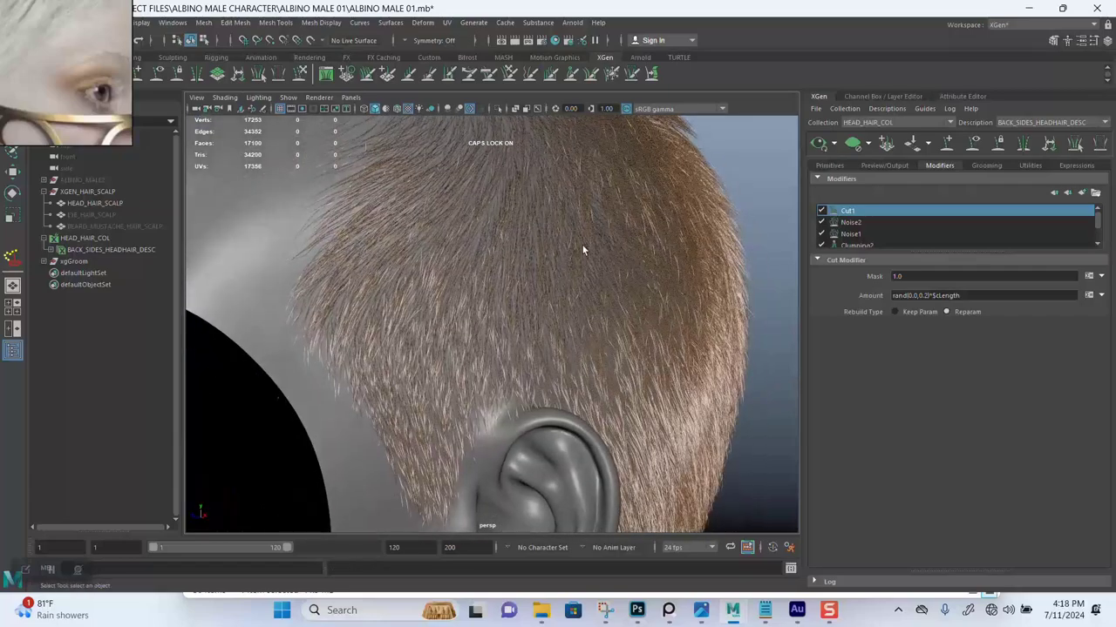
right_click_drag(559, 310, 498, 311, "alt")
middle_click_drag(499, 237, 501, 297, "alt")
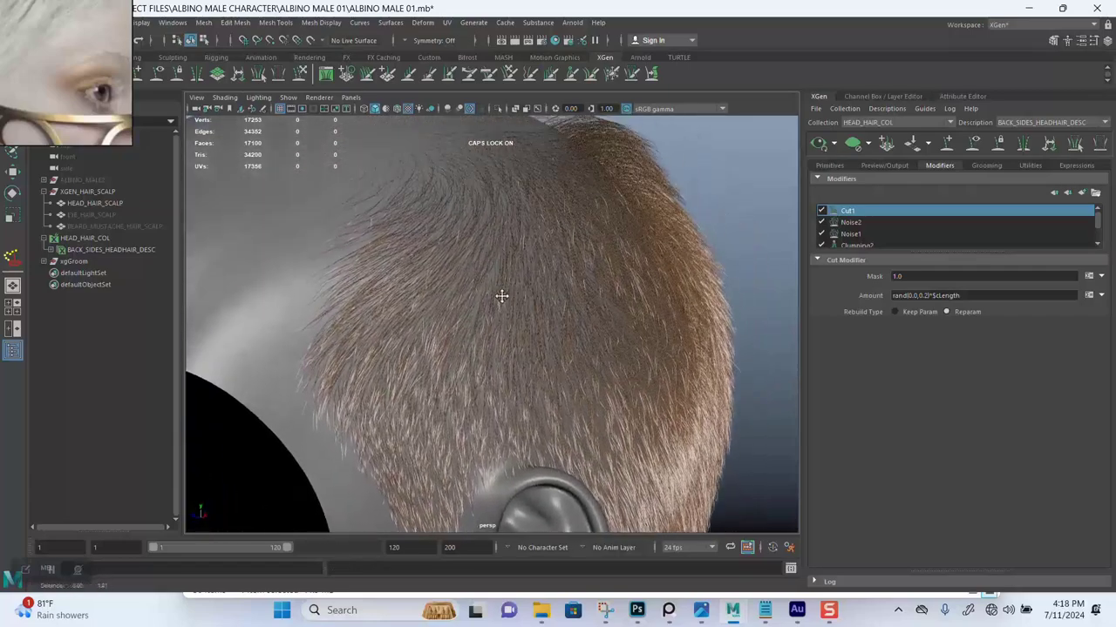
right_click_drag(501, 296, 558, 317, "alt")
left_click_drag(558, 322, 507, 296, "alt")
left_click_drag(512, 298, 570, 331, "alt")
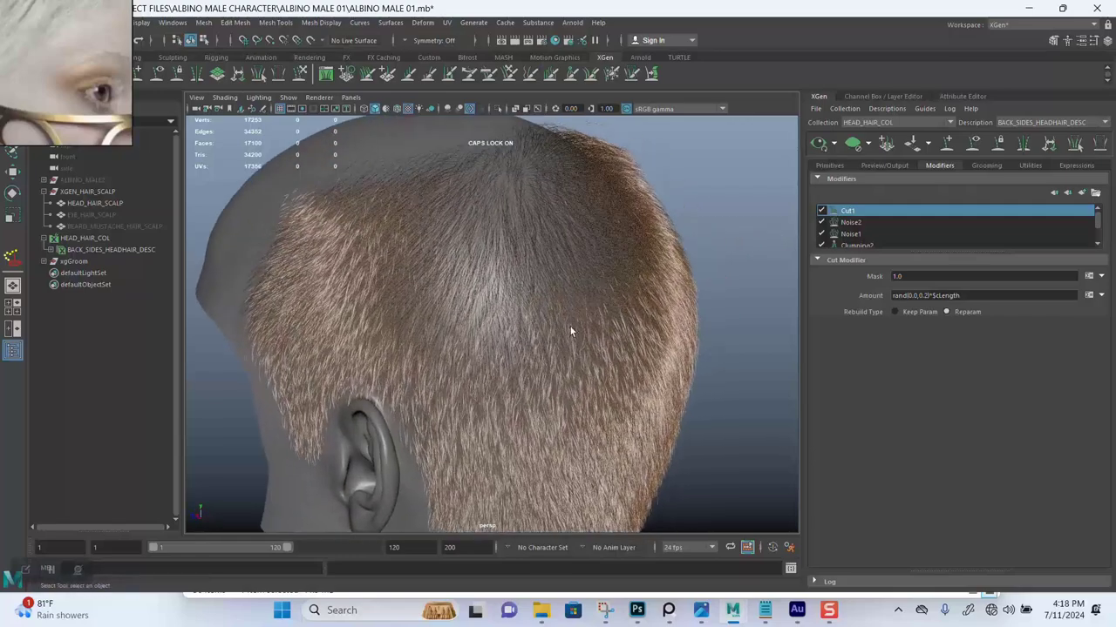
left_click(829, 165)
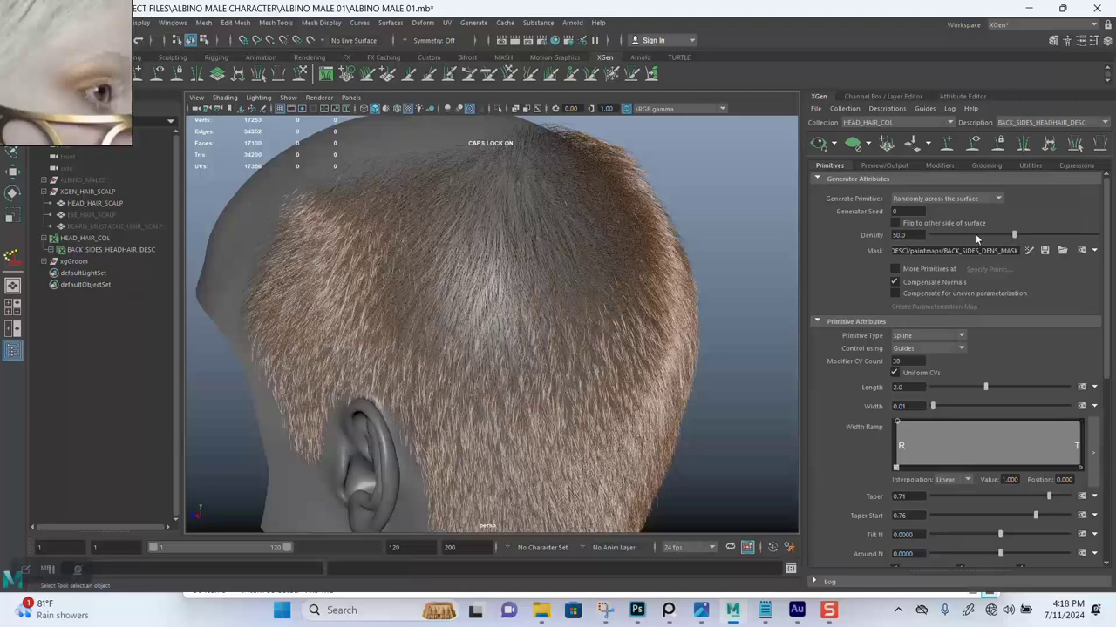
left_click_drag(1013, 235, 1075, 235)
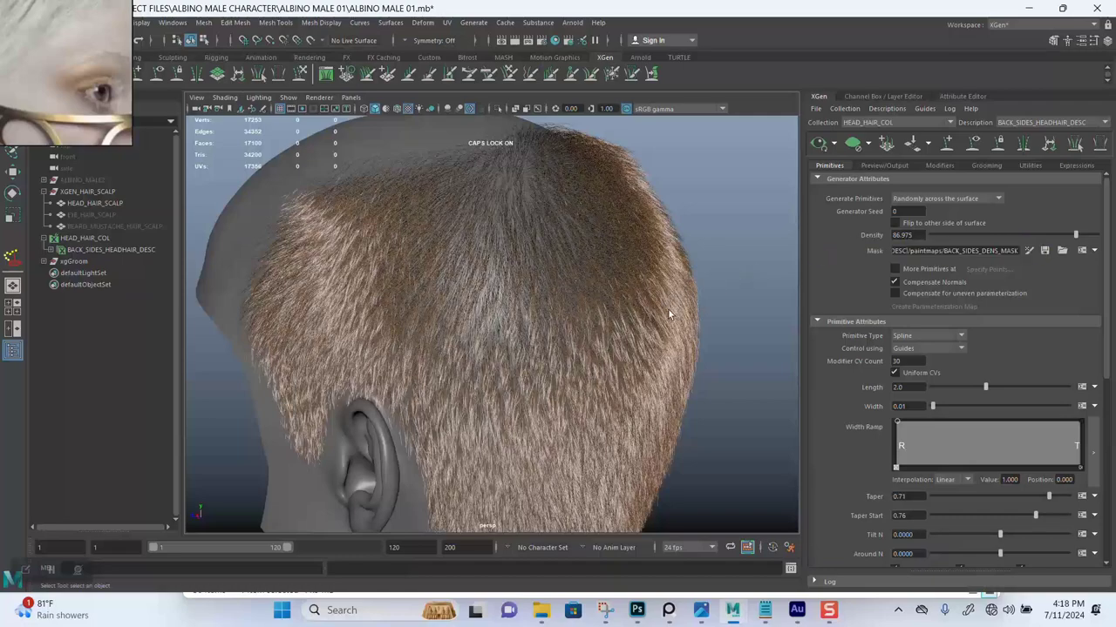
left_click_drag(667, 309, 547, 264, "alt")
left_click(818, 144)
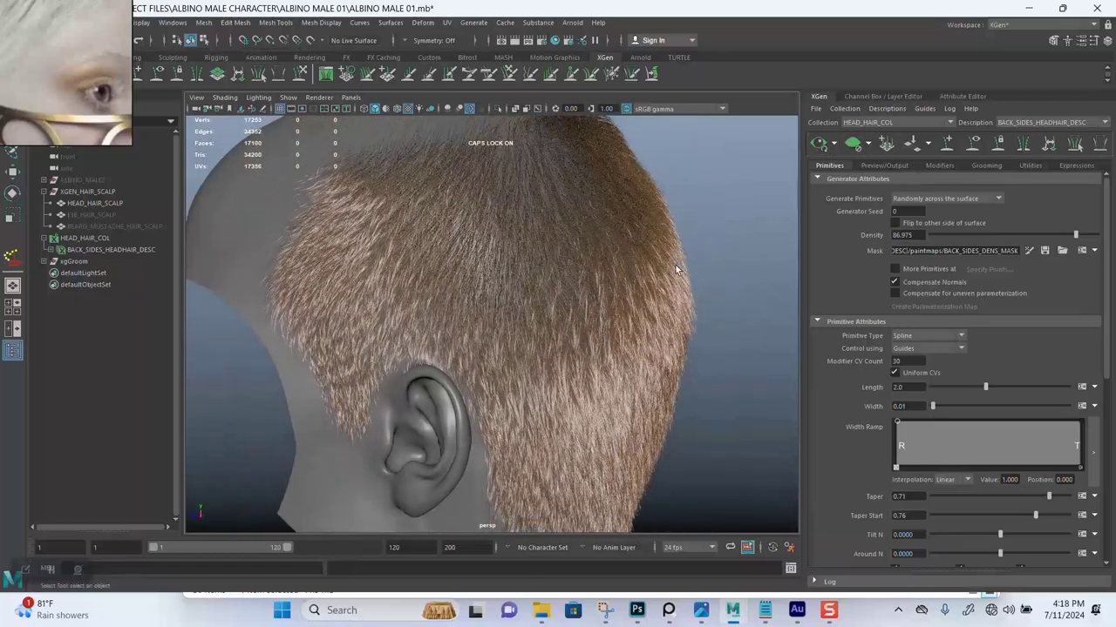
left_click(983, 166)
key("ctrl+s")
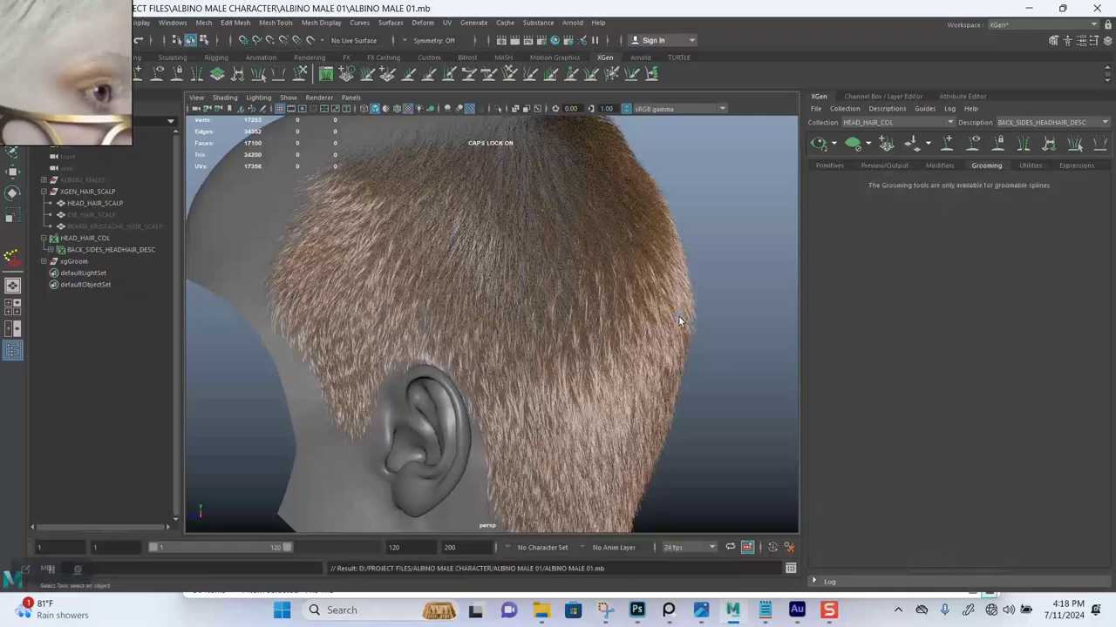
- Regenerate the Clumping1 modifier's points at density 3 and save its clumping maps
left_click(939, 165)
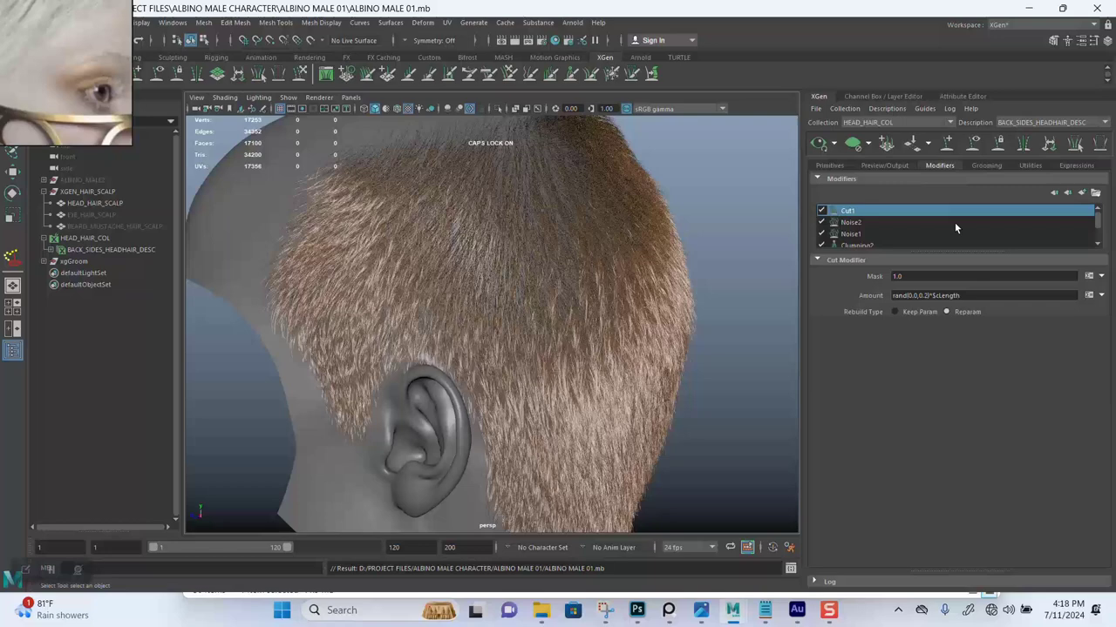
scroll(848, 247, "down", 1)
left_click(849, 234)
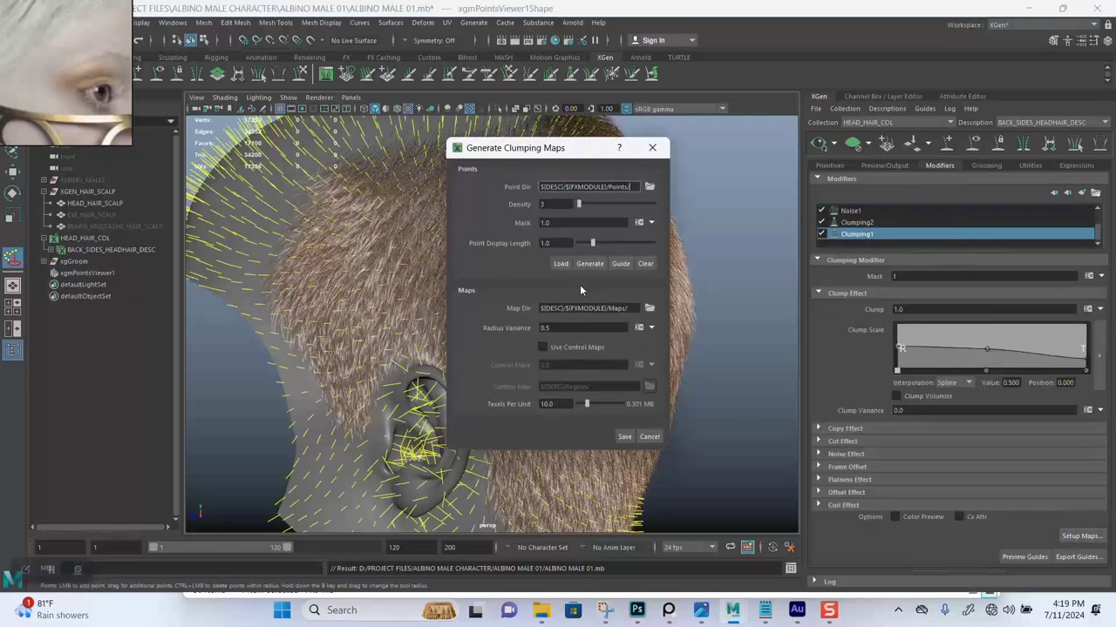
left_click(580, 264)
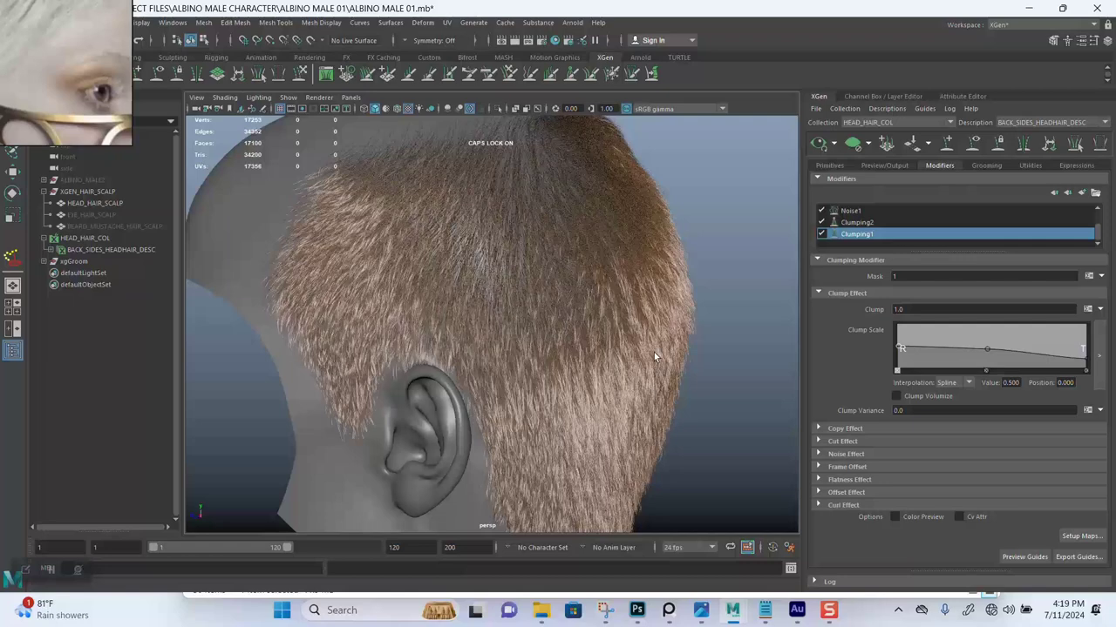
- Regenerate the Clumping2 modifier's points at density 20 and save its maps, using the Clumping1 maps as control
left_click(858, 223)
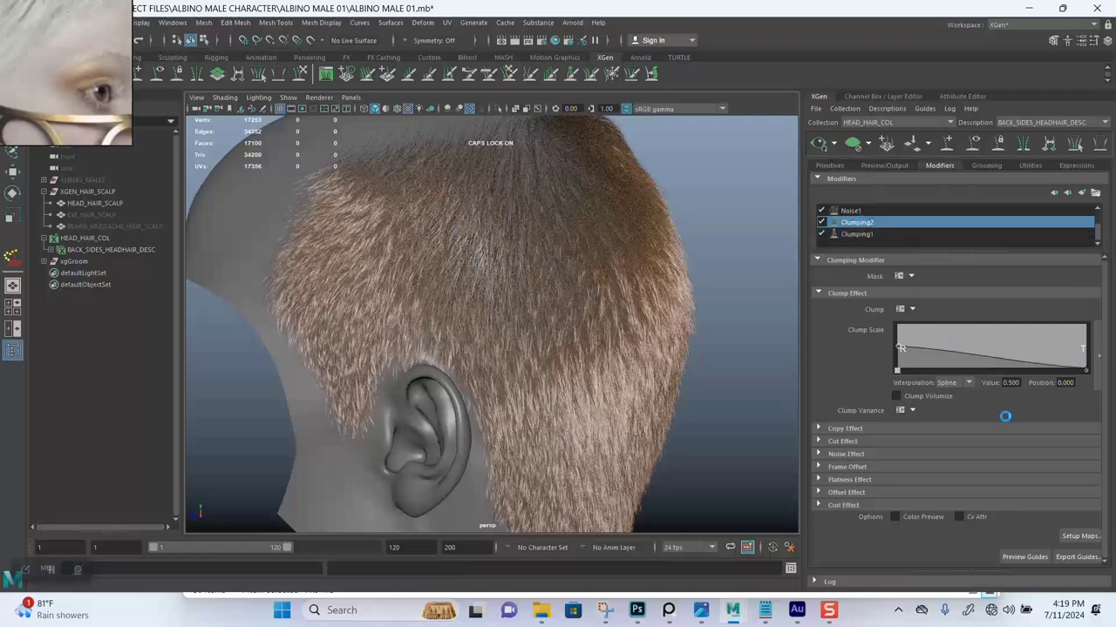
left_click(1070, 536)
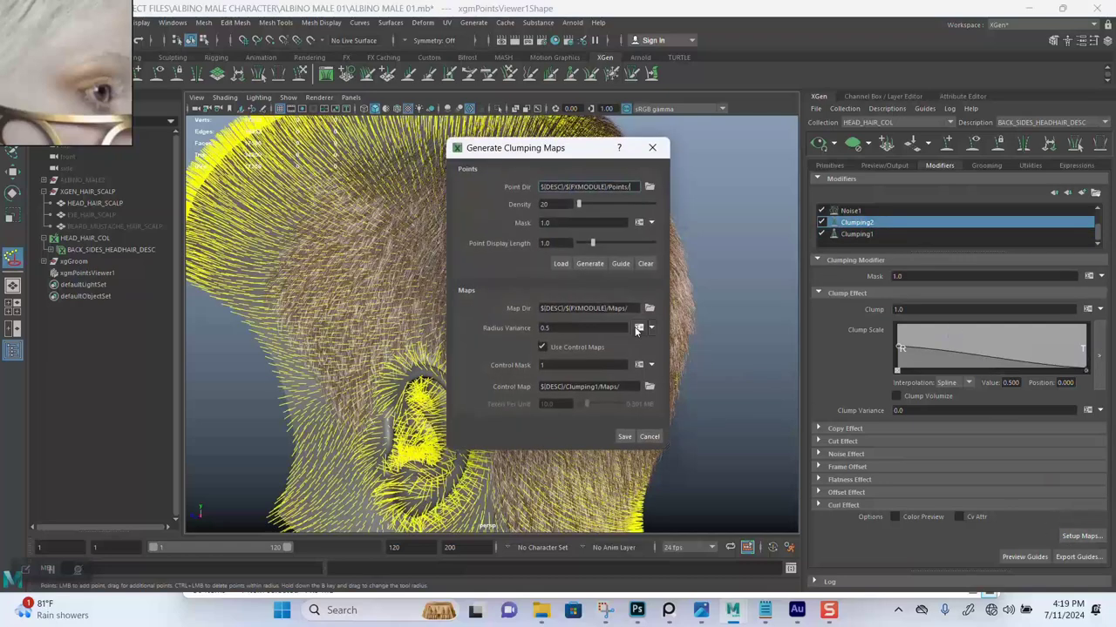
left_click(589, 263)
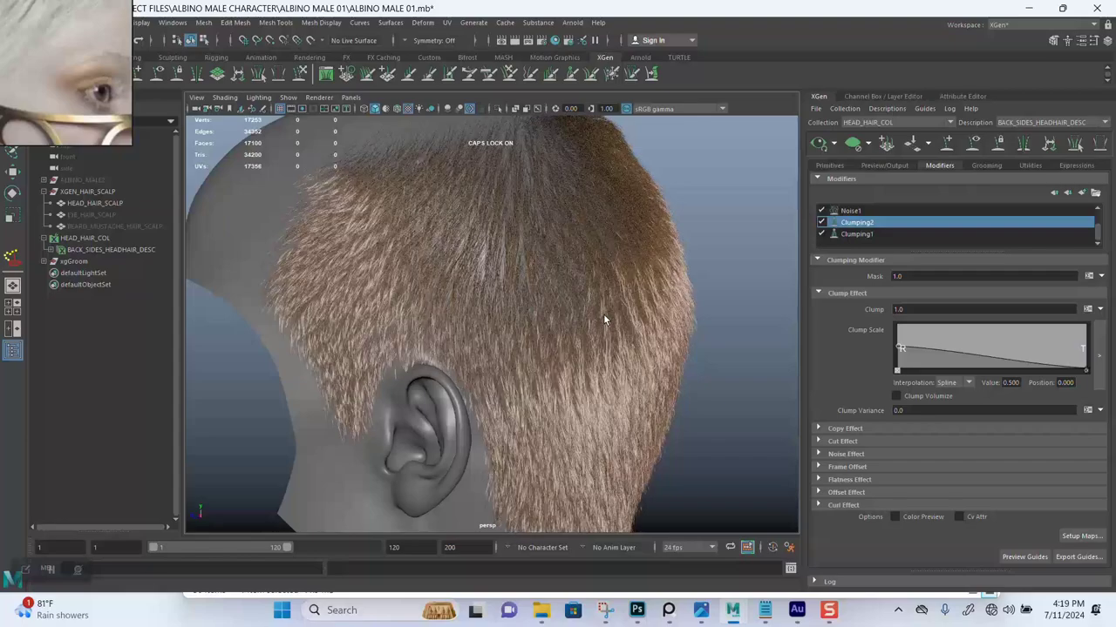
- Examine the clumped back and side hair from several angles and compare it with the hair in the reference photo
left_click_drag(527, 348, 545, 265, "alt")
right_click_drag(545, 266, 527, 315, "alt")
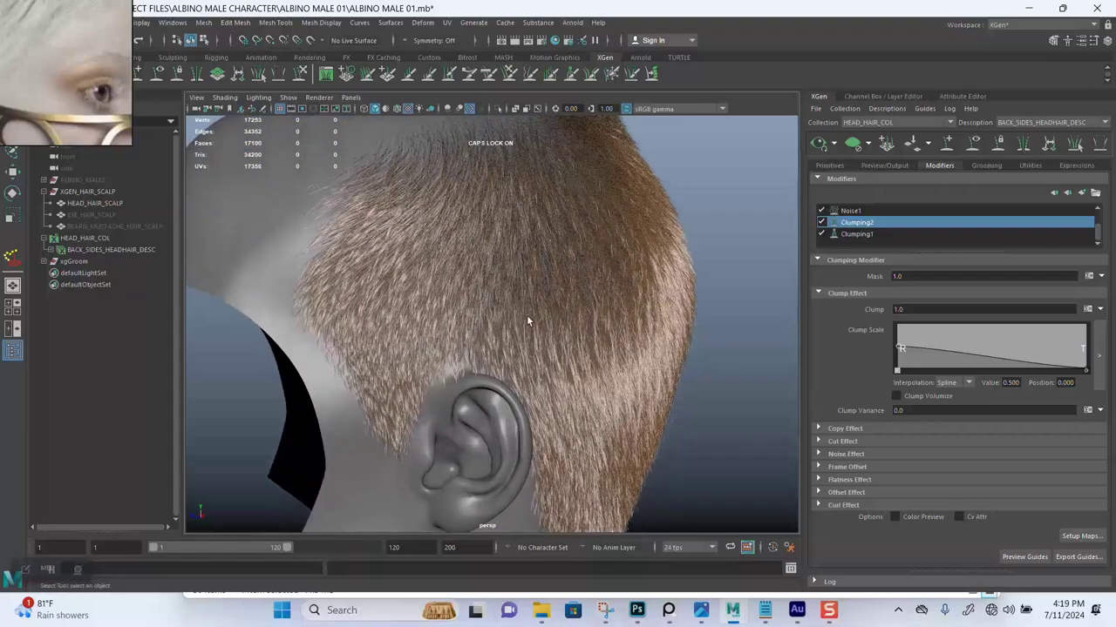
middle_click_drag(505, 249, 530, 277, "alt")
right_click_drag(531, 277, 533, 359, "alt")
left_click_drag(532, 358, 470, 278, "alt")
left_click_drag(525, 327, 418, 304, "alt")
right_click_drag(70, 100, 148, 229)
scroll(148, 230, "down", 2)
middle_click_drag(139, 204, 57, 164)
scroll(129, 181, "up", 4)
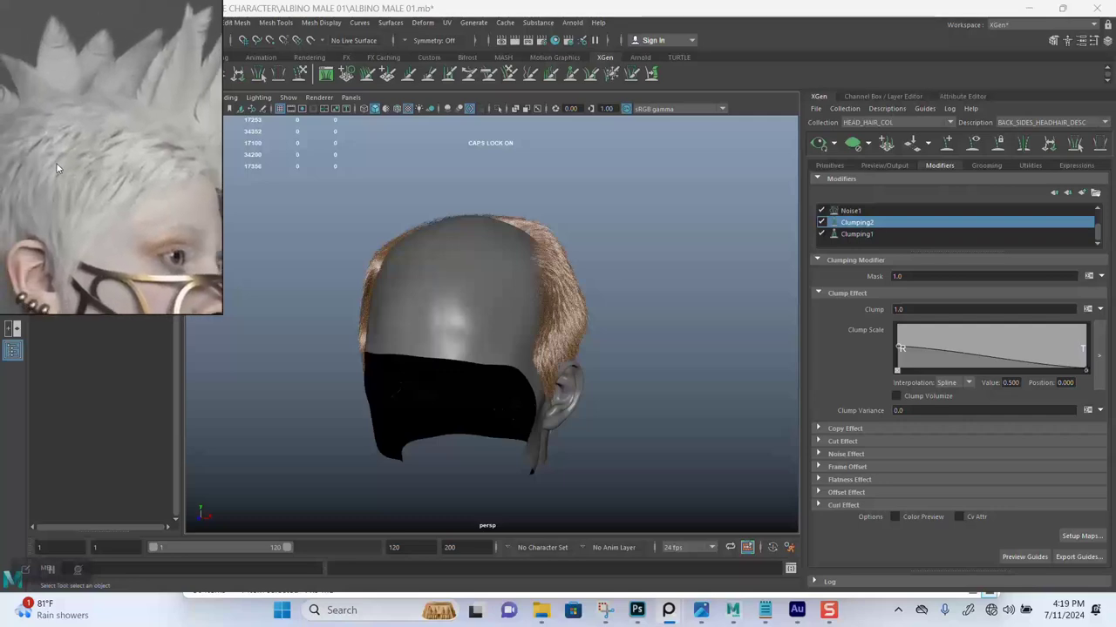
right_click_drag(134, 220, 122, 173)
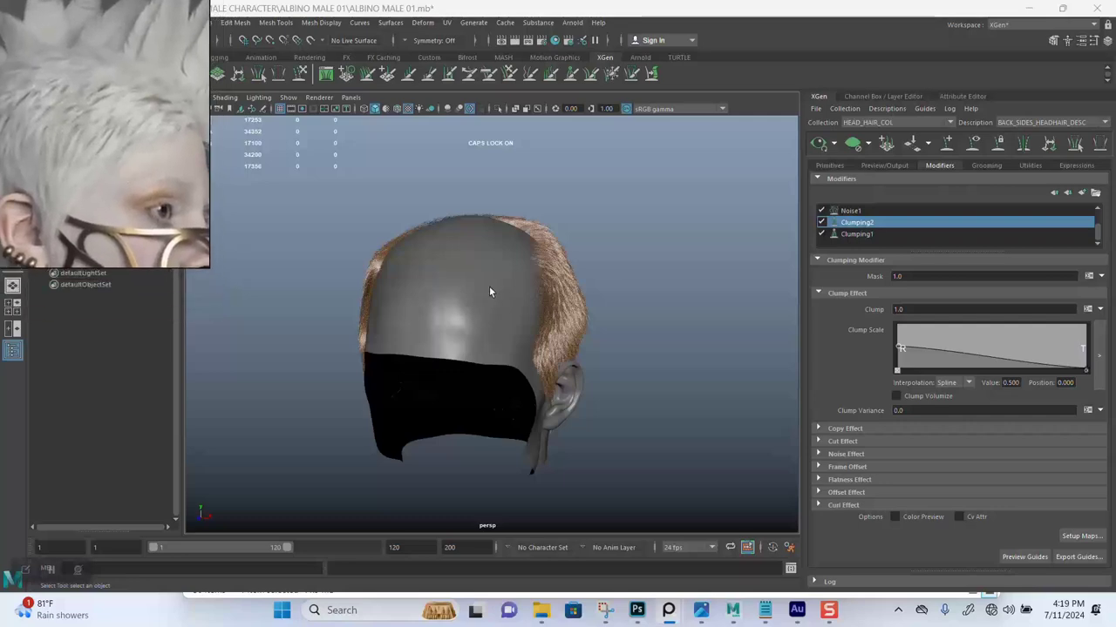